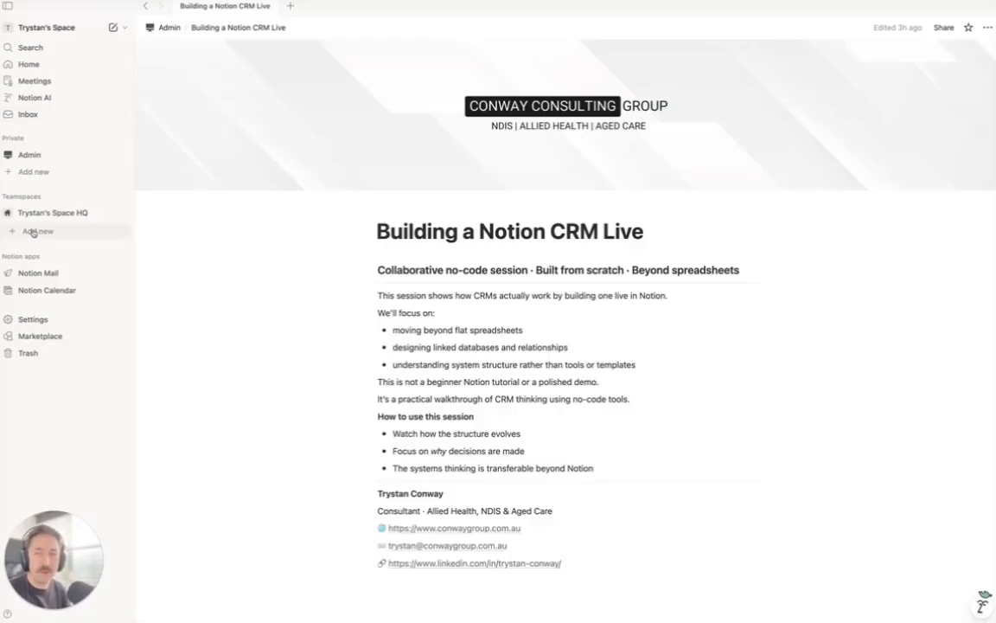
# Step: Create a blank private page titled 'Databases'
pyautogui.click(37, 172)
pyautogui.click(394, 209)
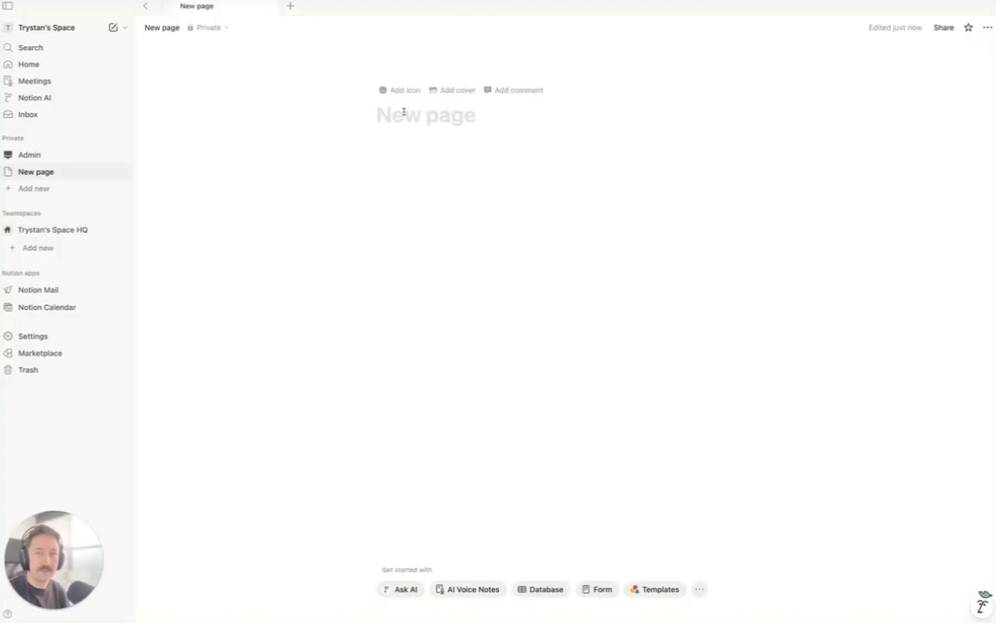
pyautogui.write('Databases')
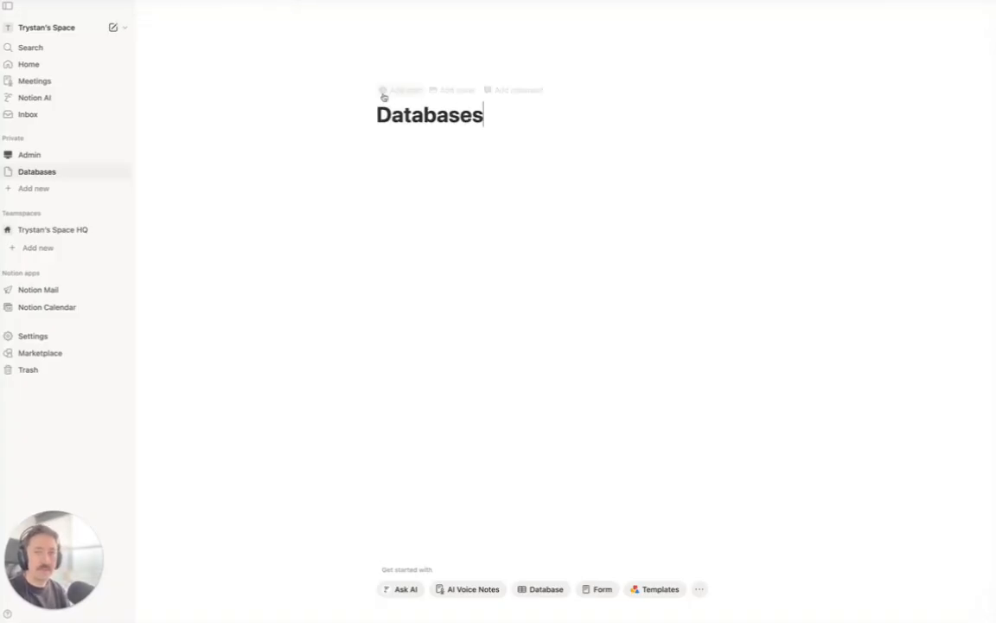
# Step: Give the Databases page the stacked-discs icon from the Icons set
pyautogui.click(393, 91)
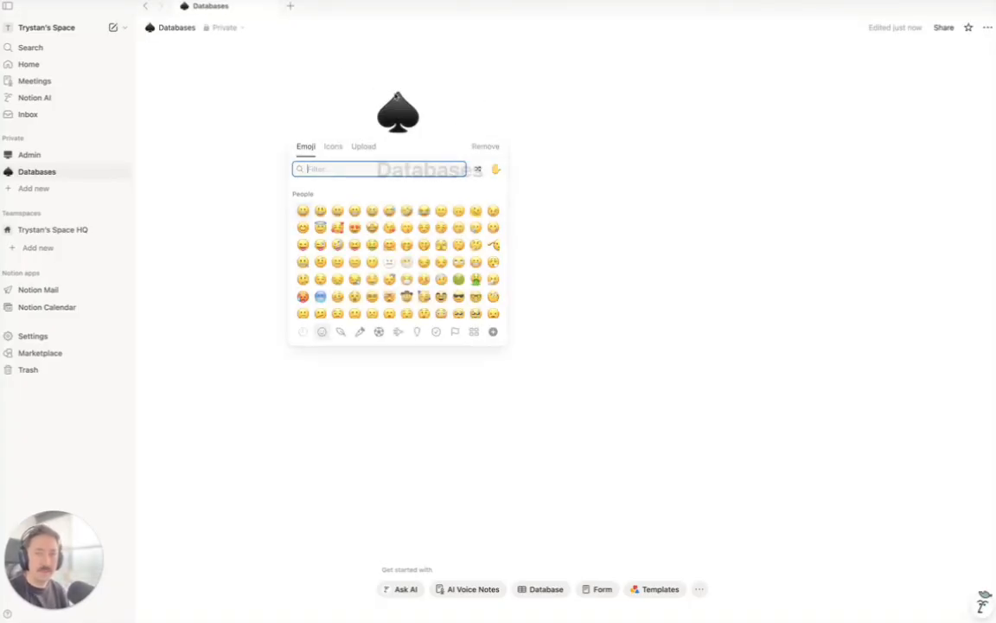
pyautogui.click(333, 146)
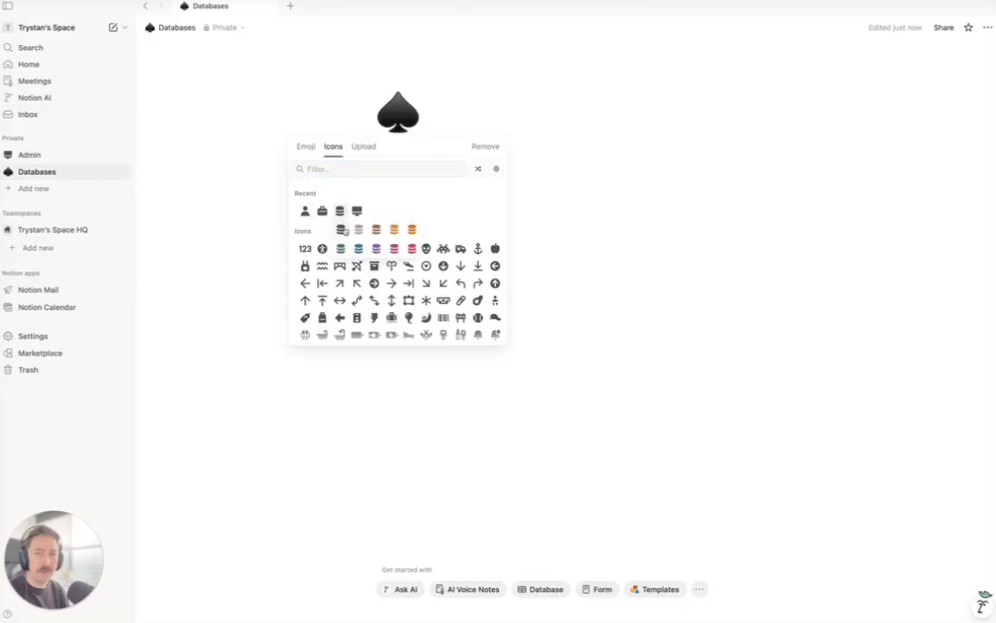
pyautogui.click(341, 211)
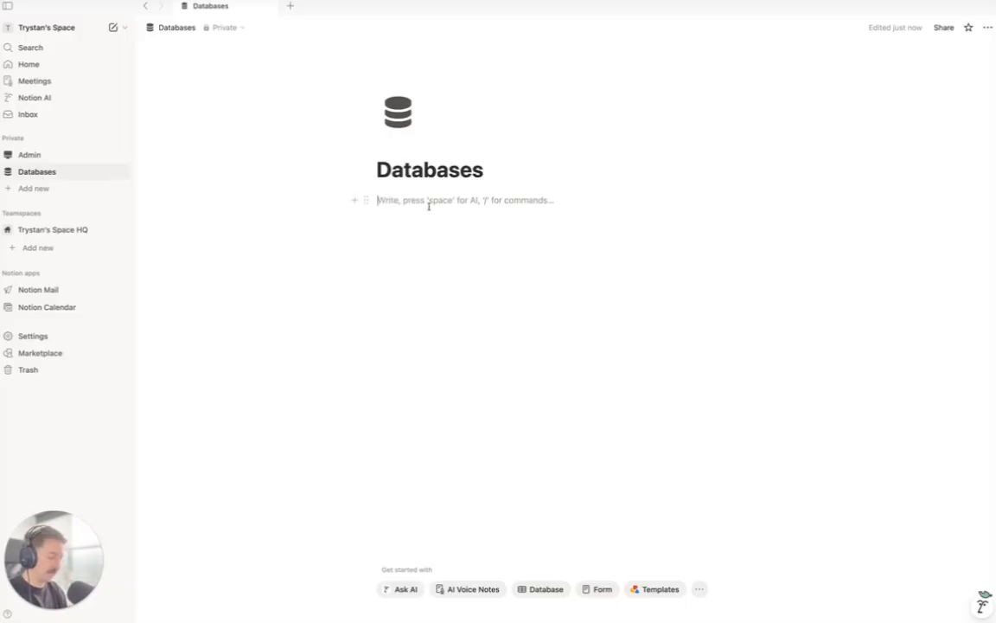
# Step: Insert an inline database named 'Companies' via /data and turn it into a sub-page
pyautogui.write('/data')
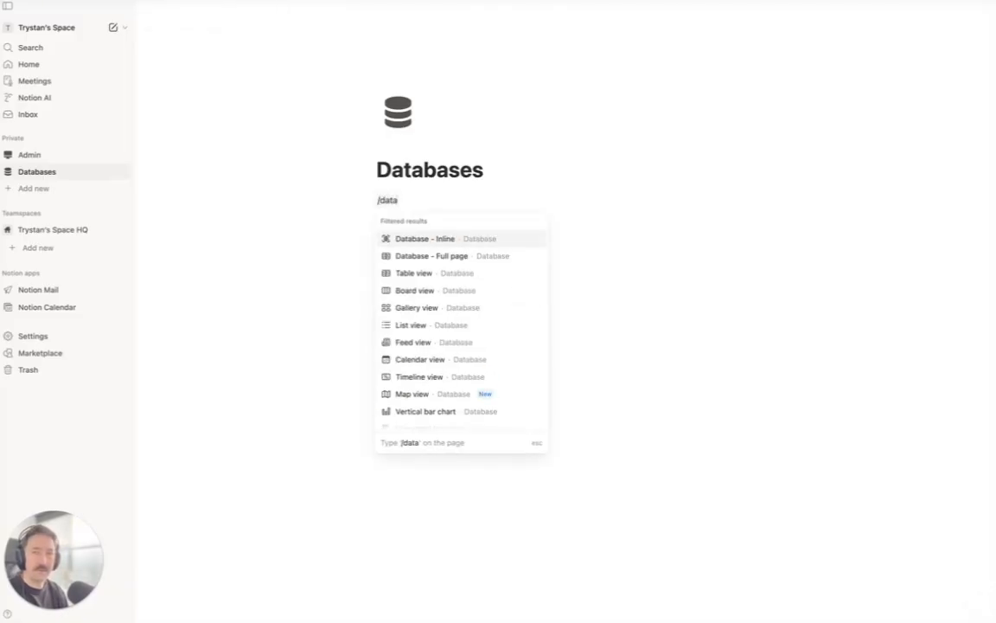
pyautogui.click(430, 240)
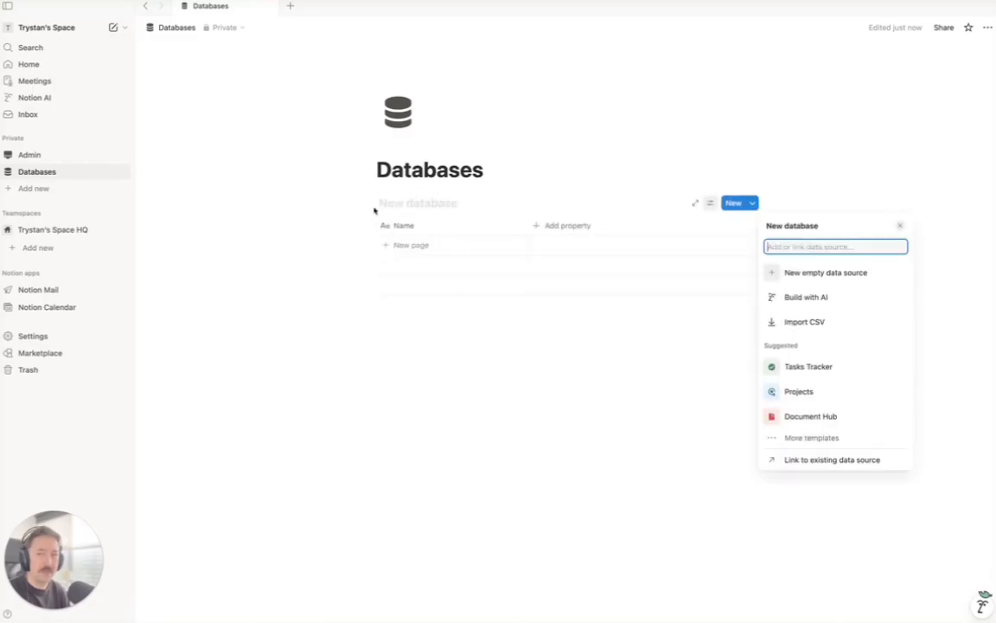
pyautogui.click(380, 202)
pyautogui.write('Companies')
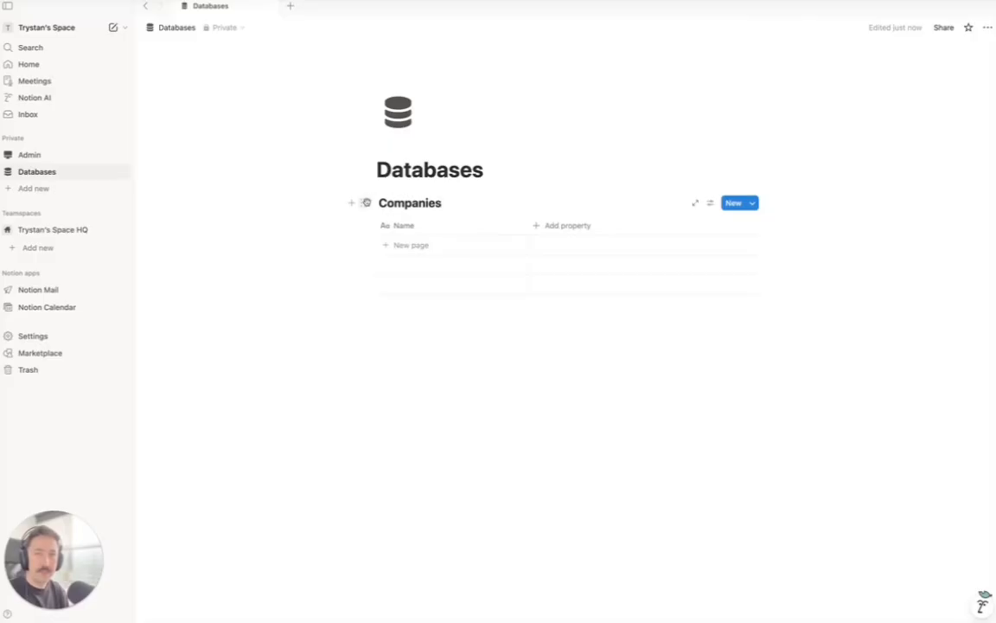
pyautogui.click(363, 203)
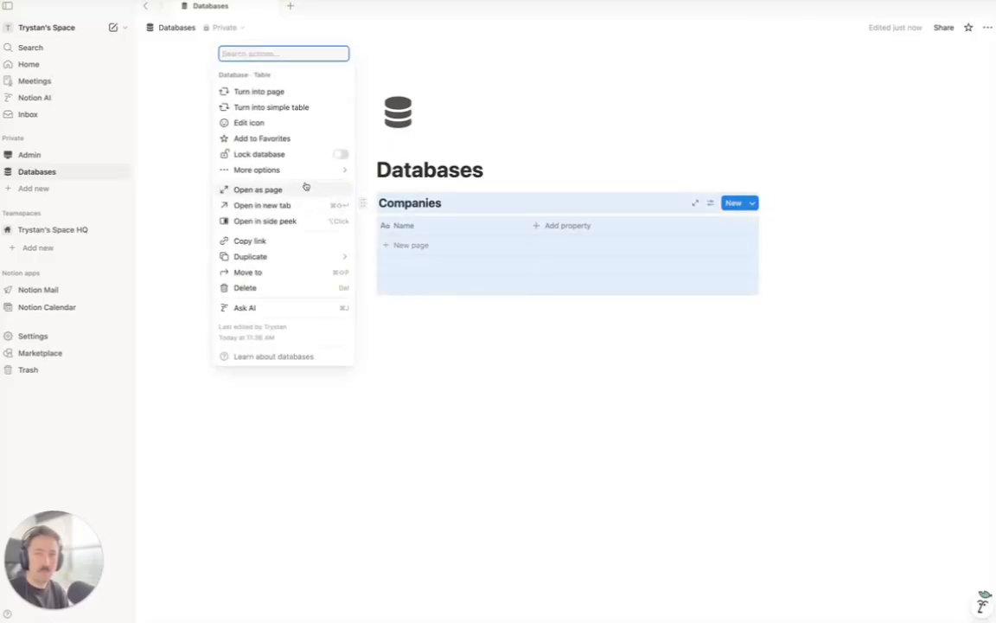
pyautogui.click(281, 93)
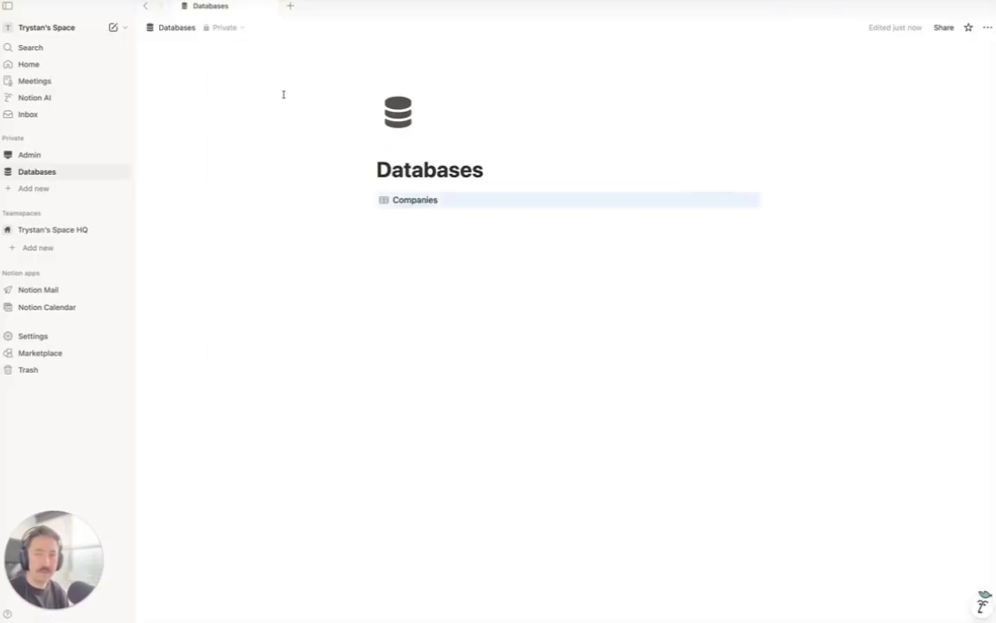
# Step: Set the Companies page icon to the dark briefcase, then open the Companies database
pyautogui.click(386, 201)
pyautogui.click(317, 222)
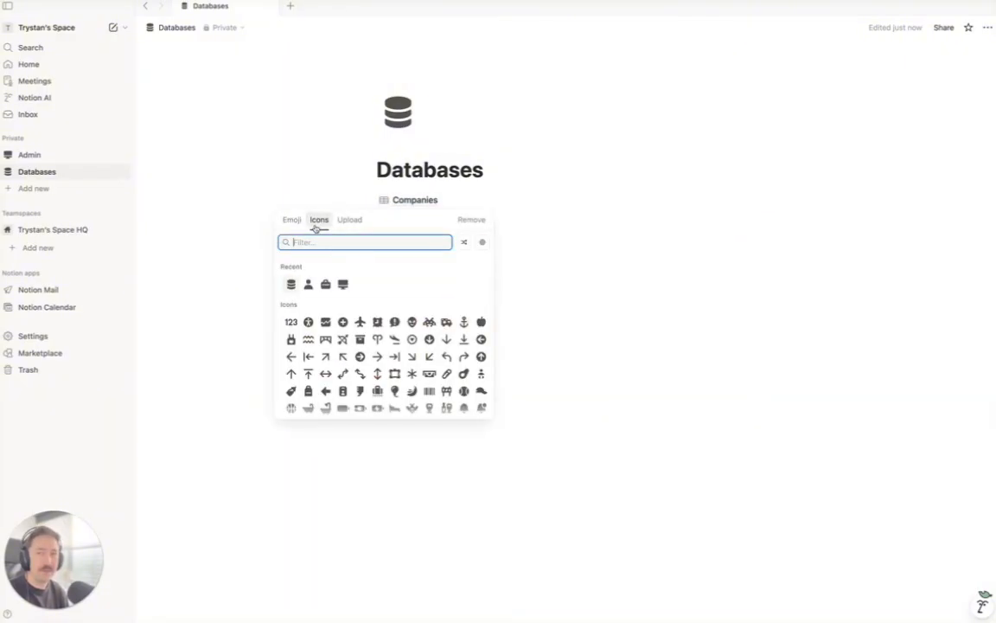
pyautogui.click(323, 286)
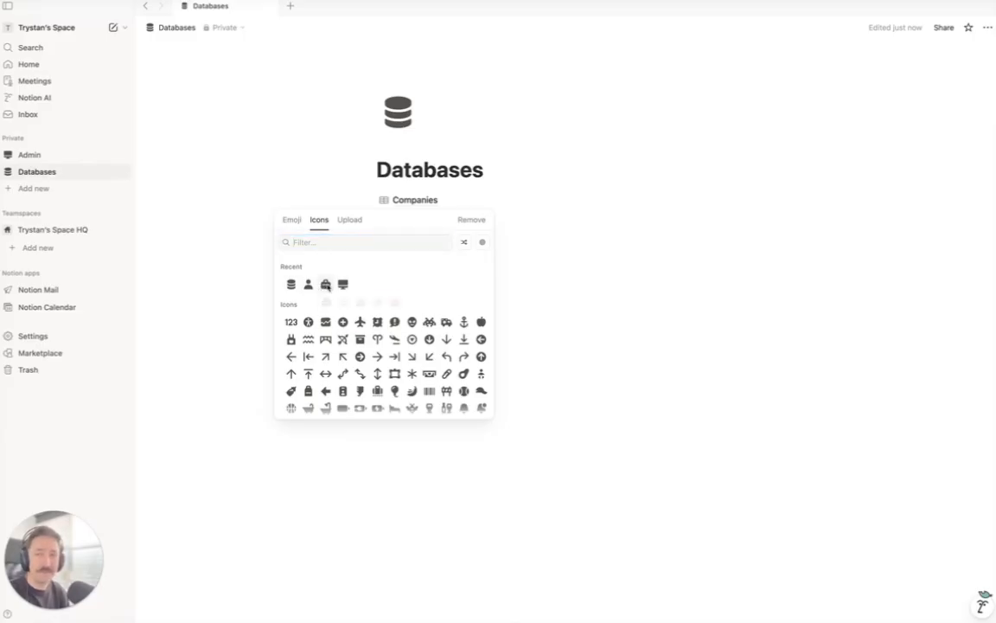
pyautogui.click(327, 303)
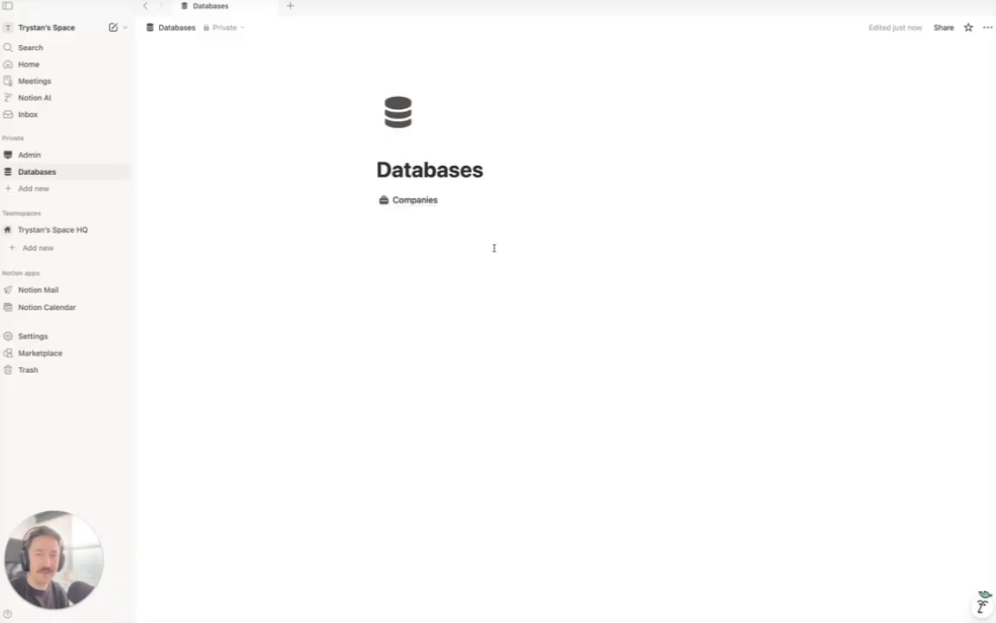
pyautogui.click(435, 199)
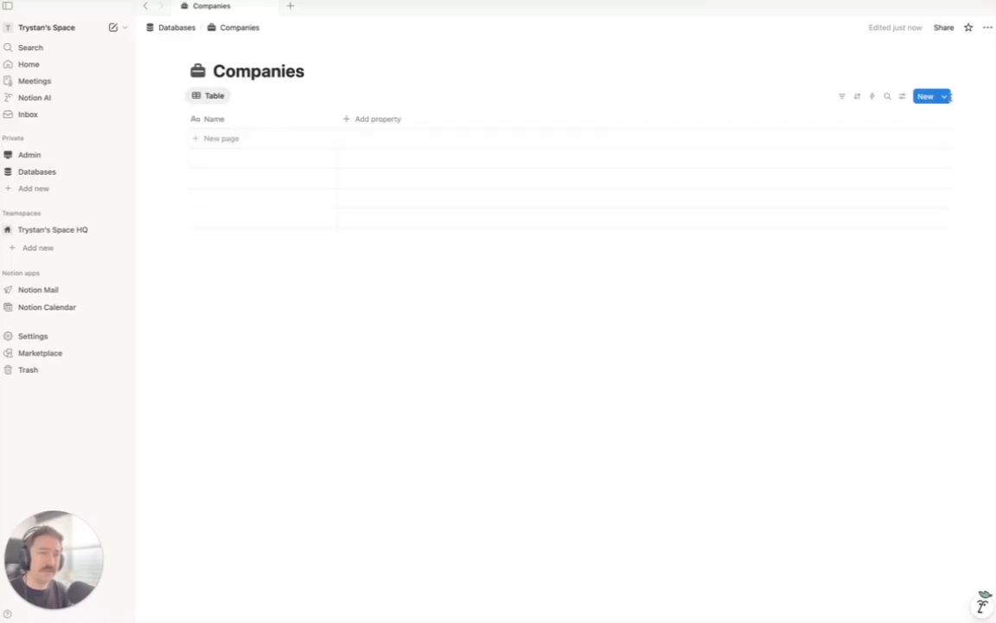
# Step: Add a new Companies page template with the dark briefcase icon
pyautogui.click(947, 97)
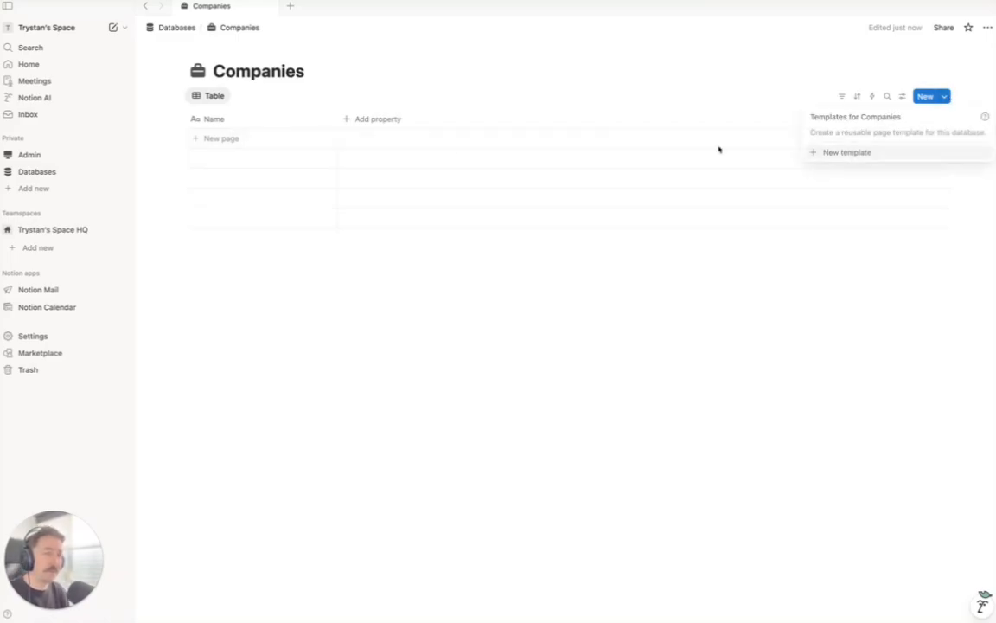
pyautogui.click(818, 155)
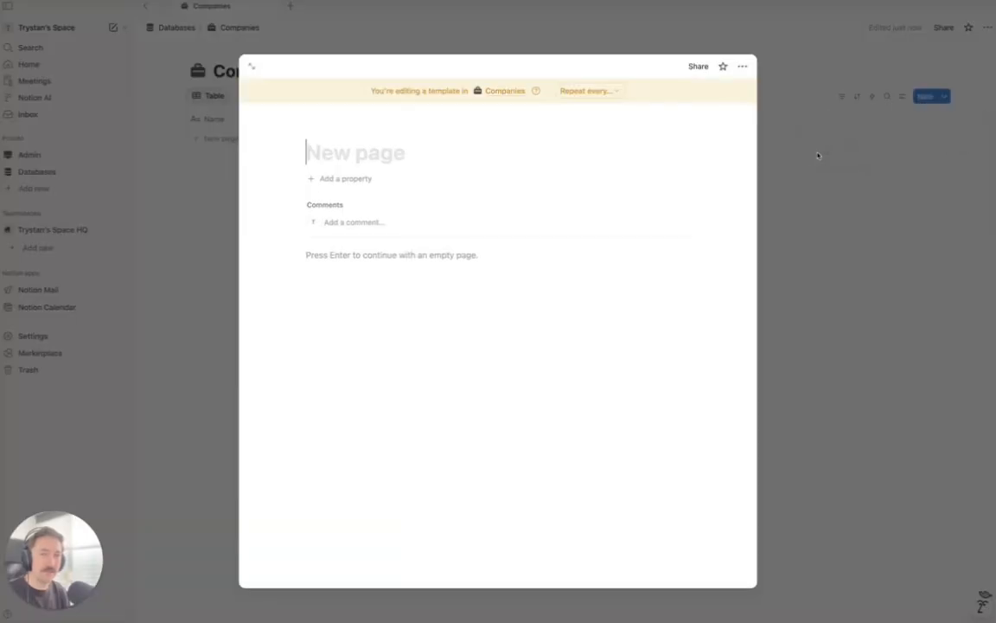
pyautogui.click(331, 130)
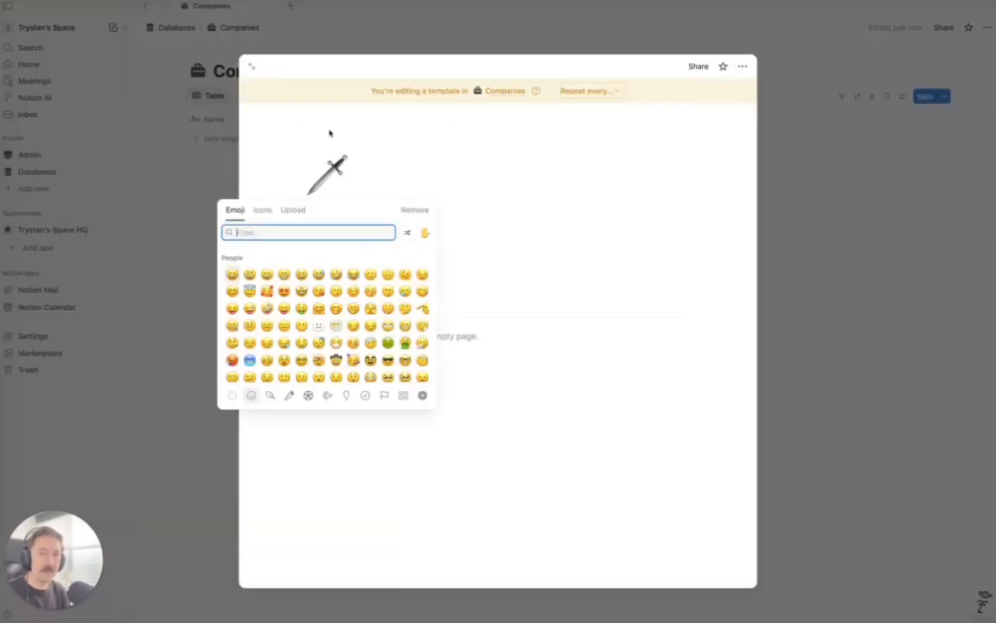
pyautogui.click(262, 210)
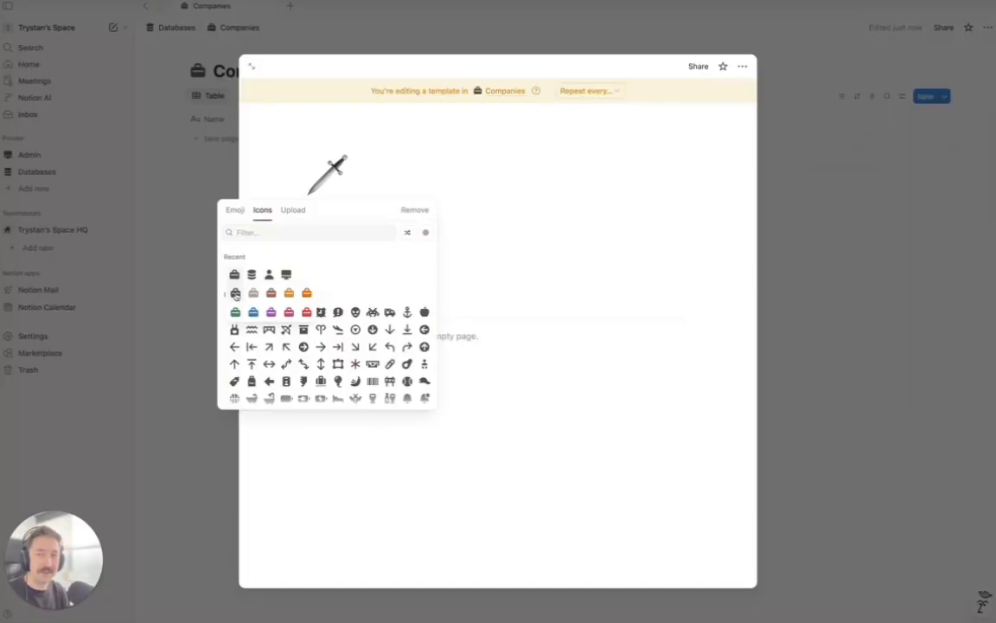
pyautogui.click(233, 275)
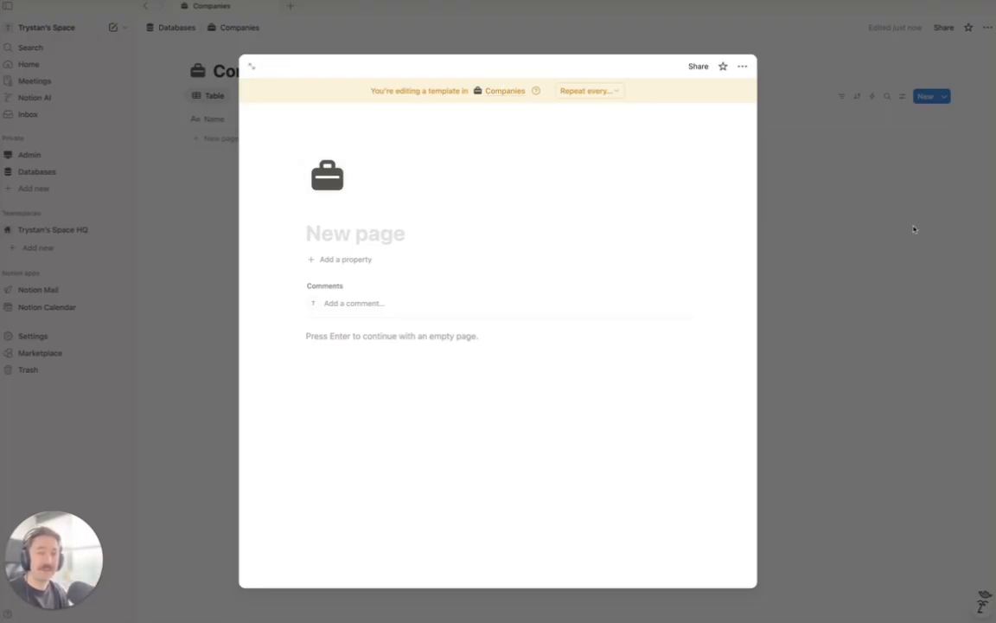
pyautogui.click(833, 162)
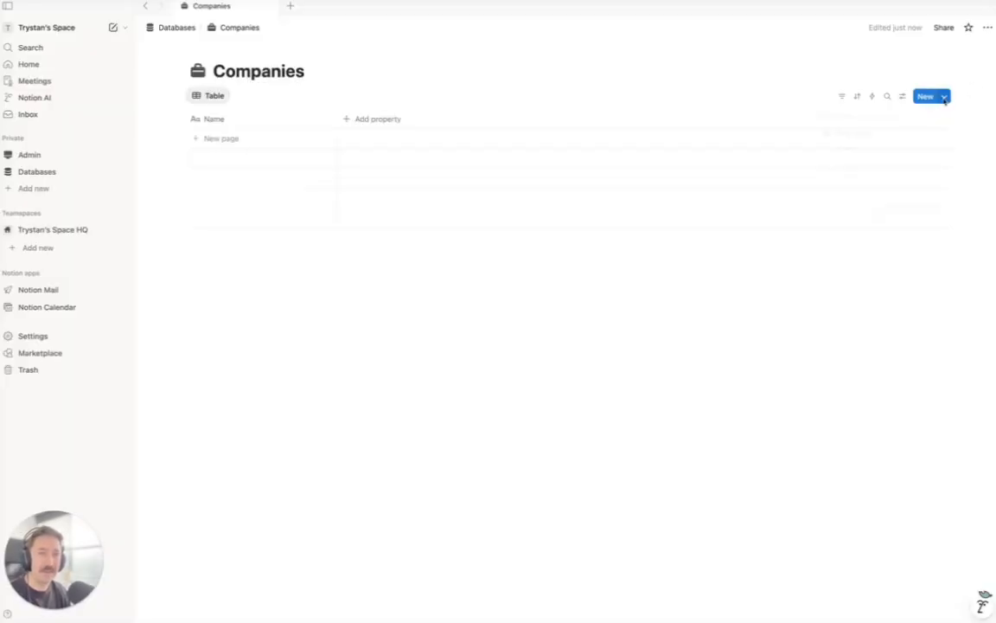
# Step: Set the 'New page' template as default for all Companies views
pyautogui.click(986, 134)
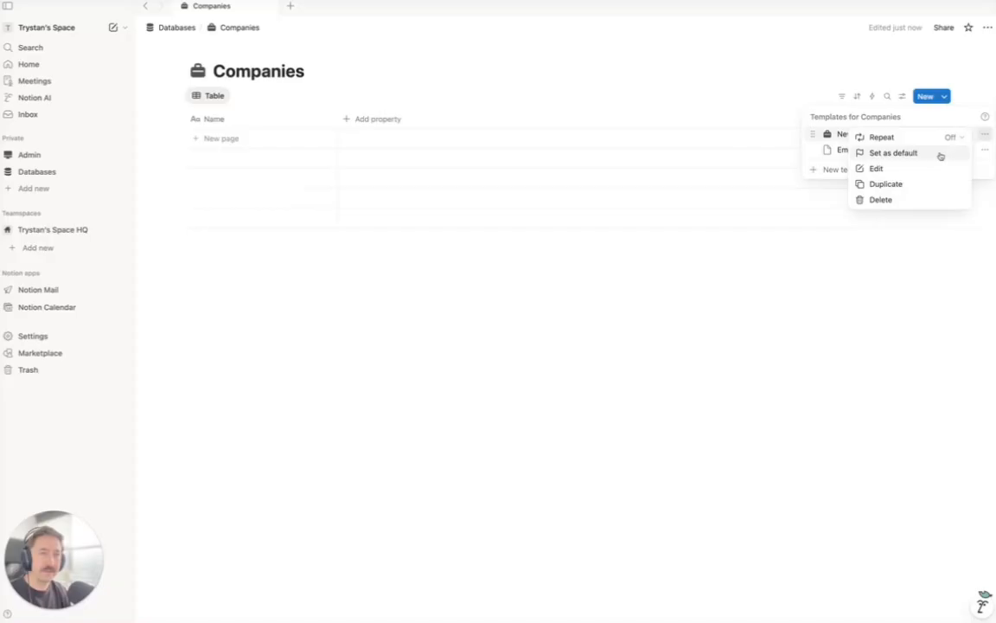
pyautogui.click(937, 154)
pyautogui.click(497, 315)
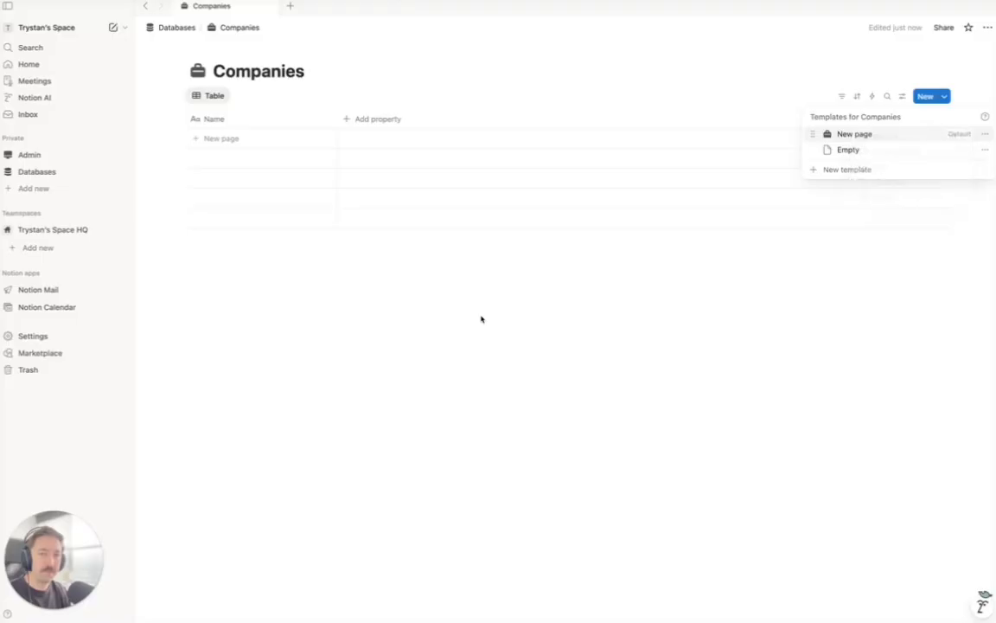
pyautogui.click(195, 142)
# Step: Add a row named 'Test' to the Companies table
pyautogui.click(197, 139)
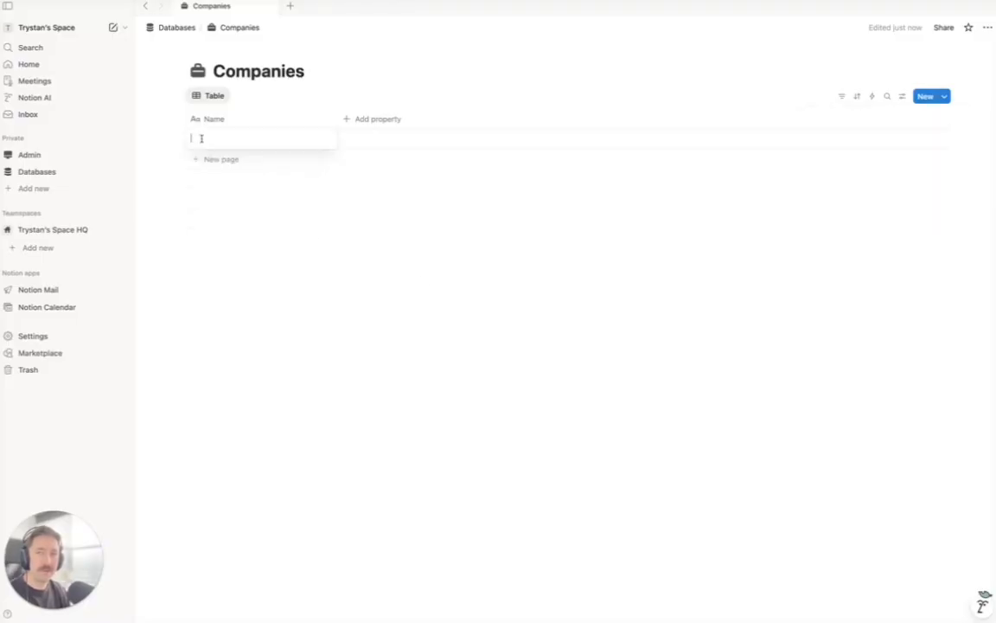
pyautogui.write('Test')
pyautogui.press('Return')
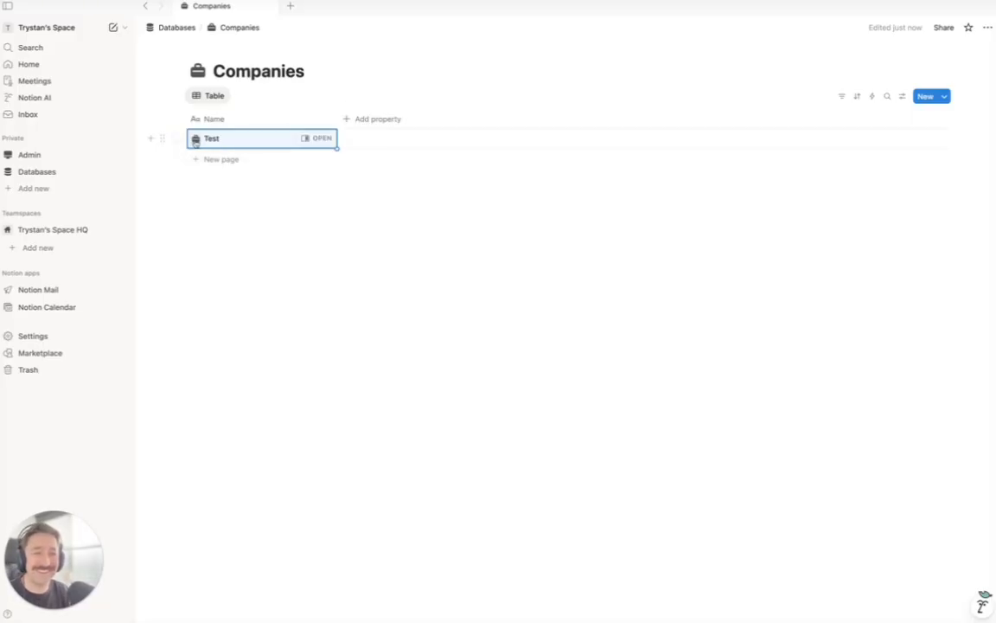
pyautogui.click(365, 180)
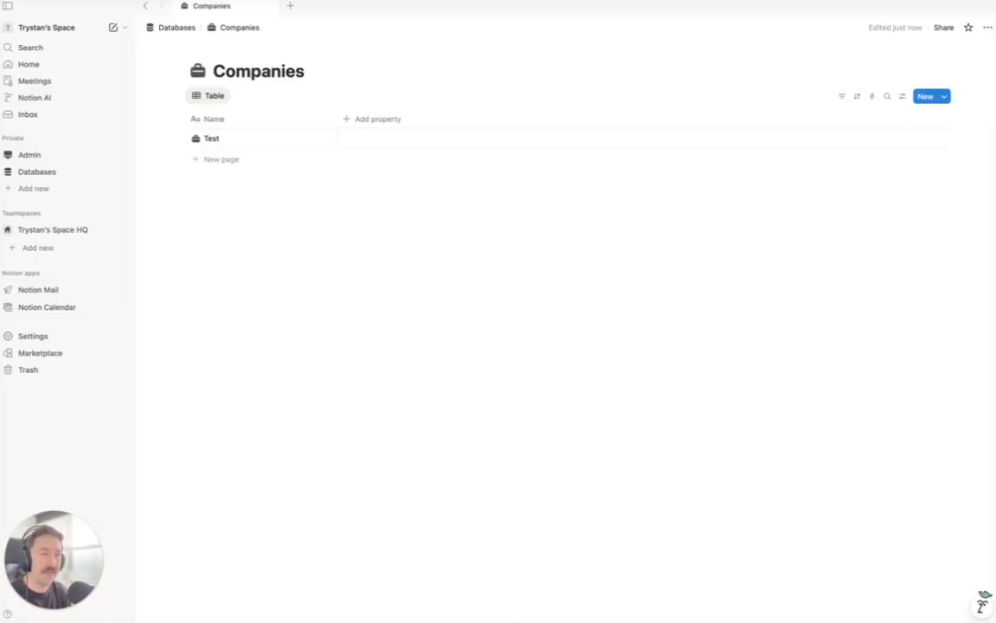
# Step: Add a URL property first named 'web' and rename it to 'Website'
pyautogui.click(355, 120)
pyautogui.write('we')
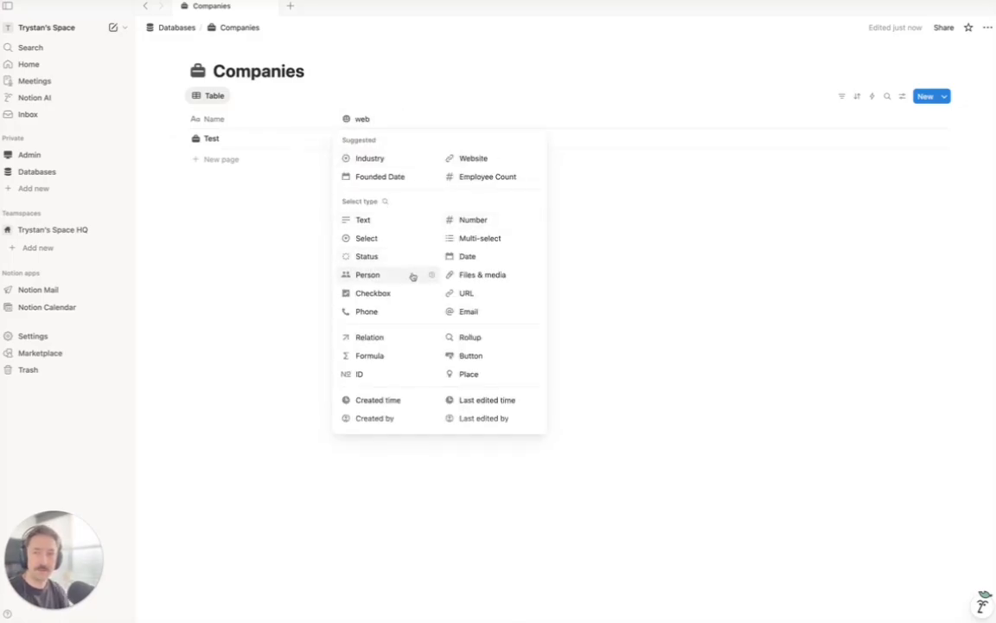
pyautogui.write('b')
pyautogui.click(482, 290)
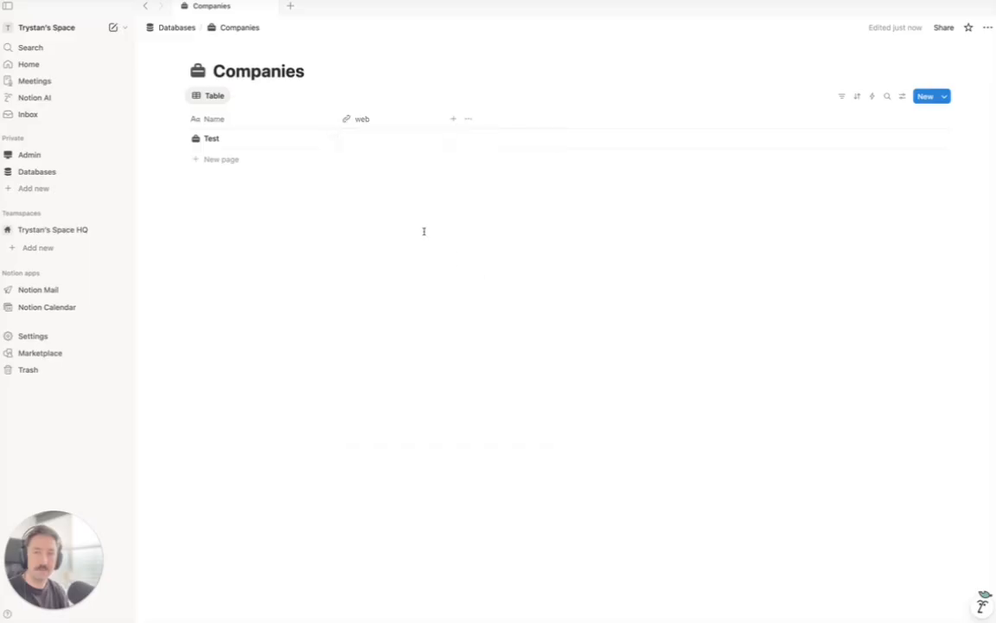
pyautogui.click(378, 124)
pyautogui.click(377, 123)
pyautogui.click(382, 127)
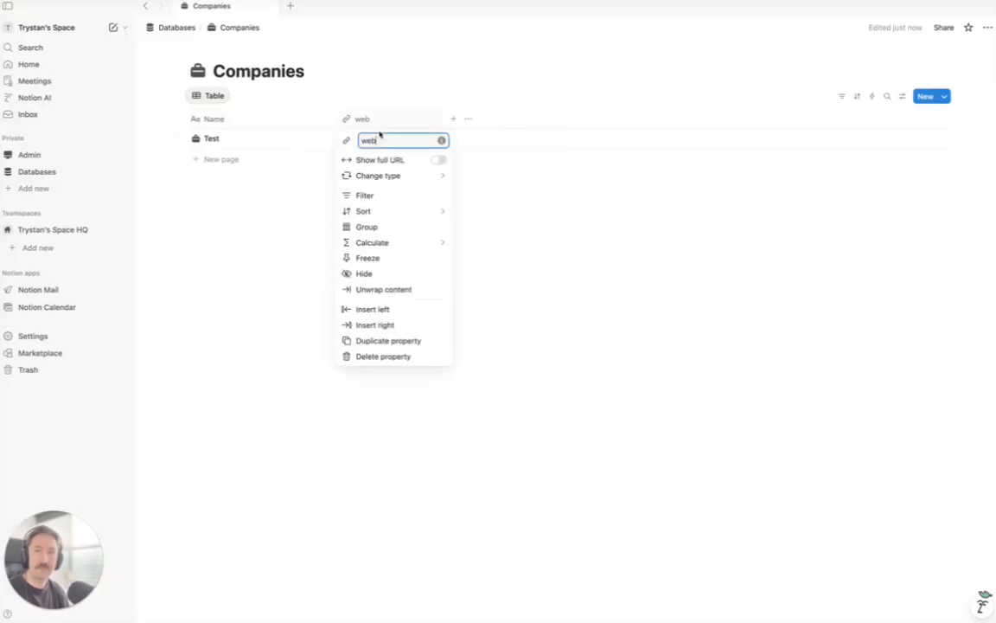
pyautogui.write('Website')
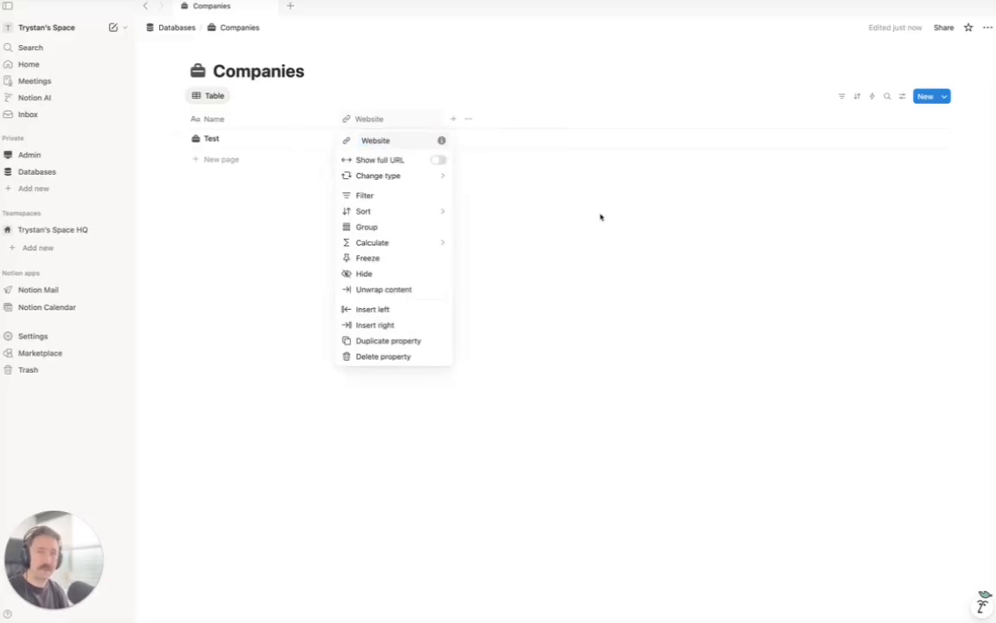
pyautogui.press('Return')
pyautogui.click(453, 118)
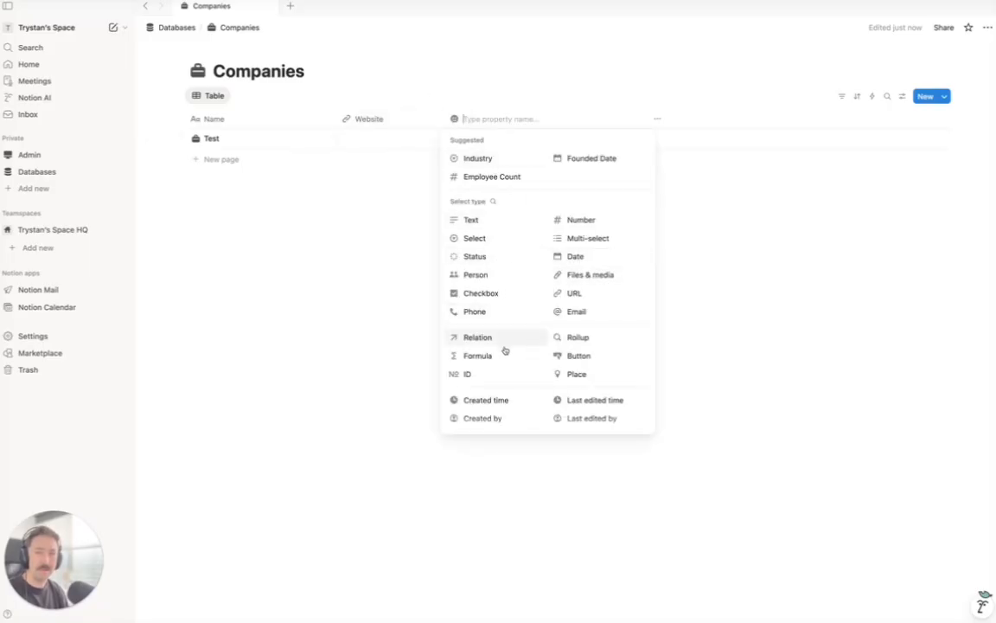
# Step: Add a Select property to Companies and name it 'State'
pyautogui.click(492, 201)
pyautogui.write('single')
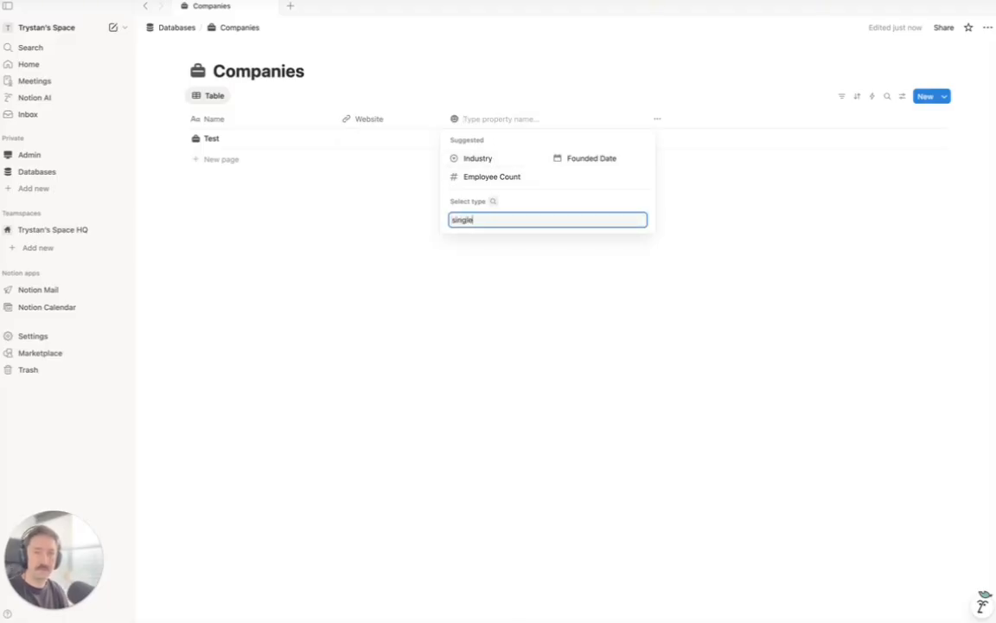
pyautogui.press('super+a')
pyautogui.press('BackSpace')
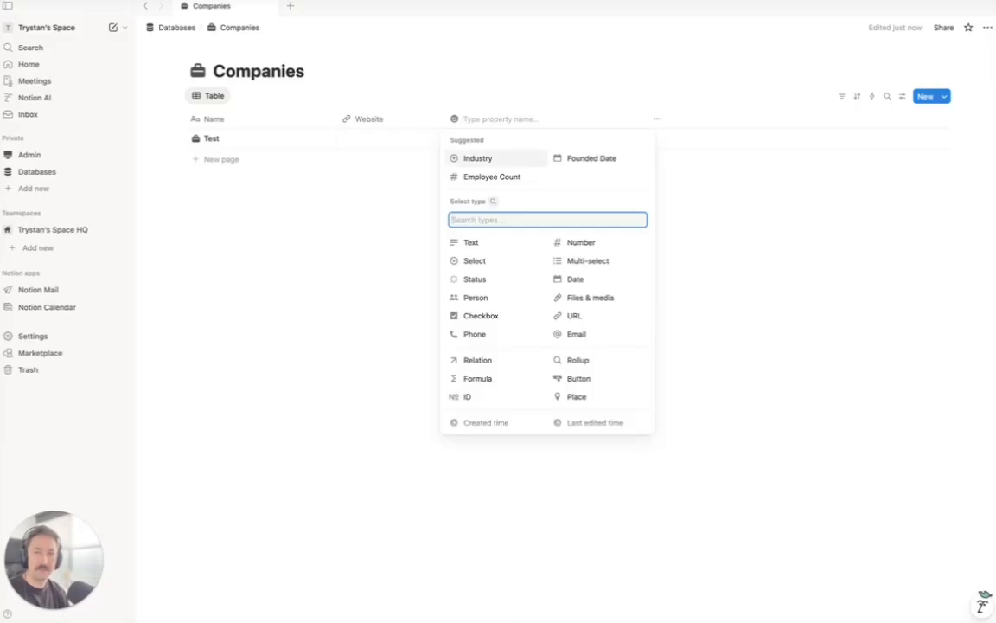
pyautogui.click(495, 259)
pyautogui.click(510, 120)
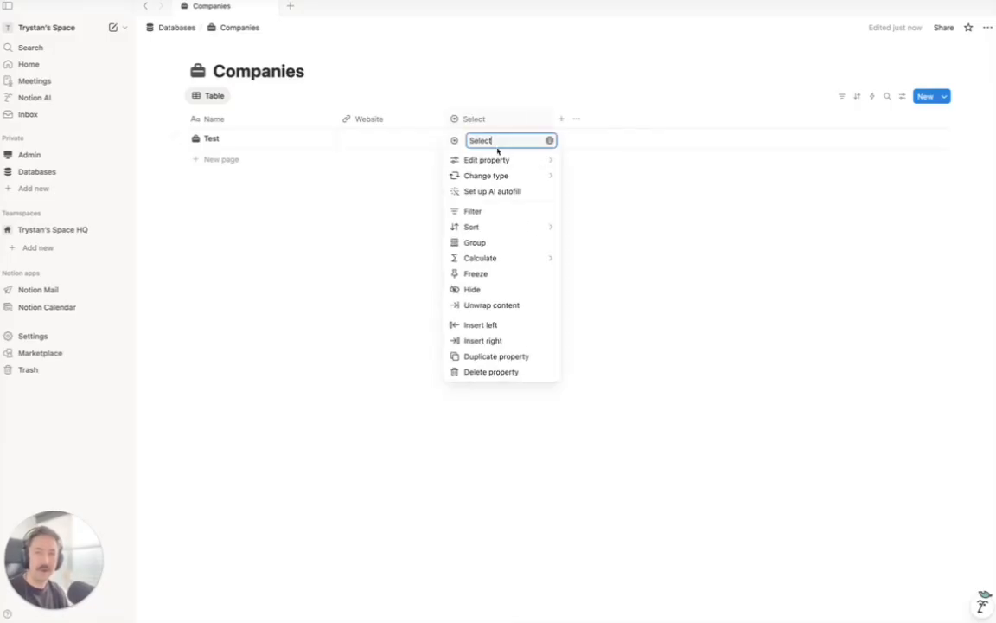
pyautogui.moveTo(496, 176)
pyautogui.click(495, 140)
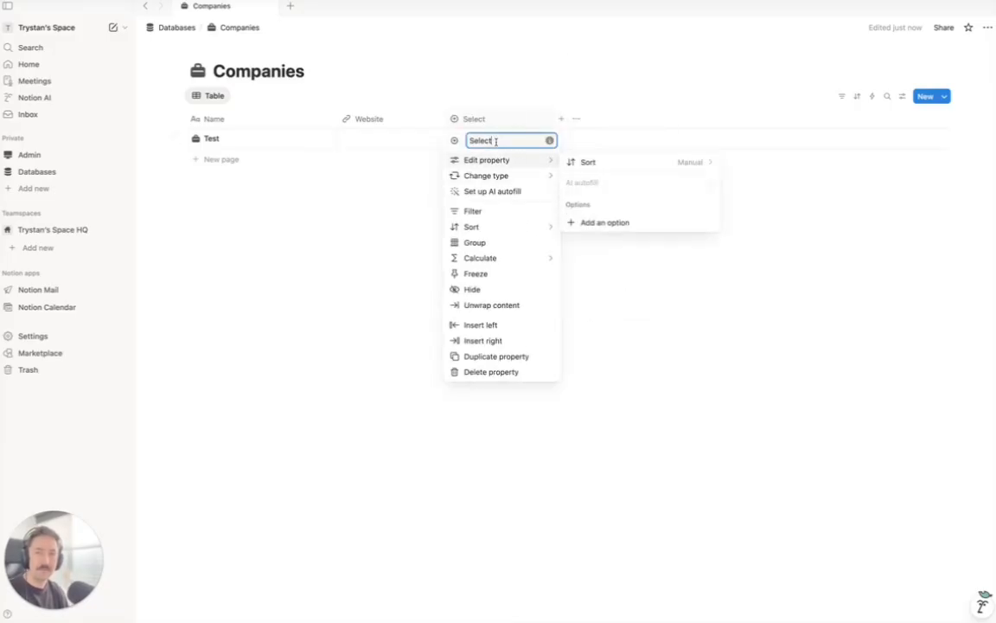
pyautogui.press('super+a')
pyautogui.write('State')
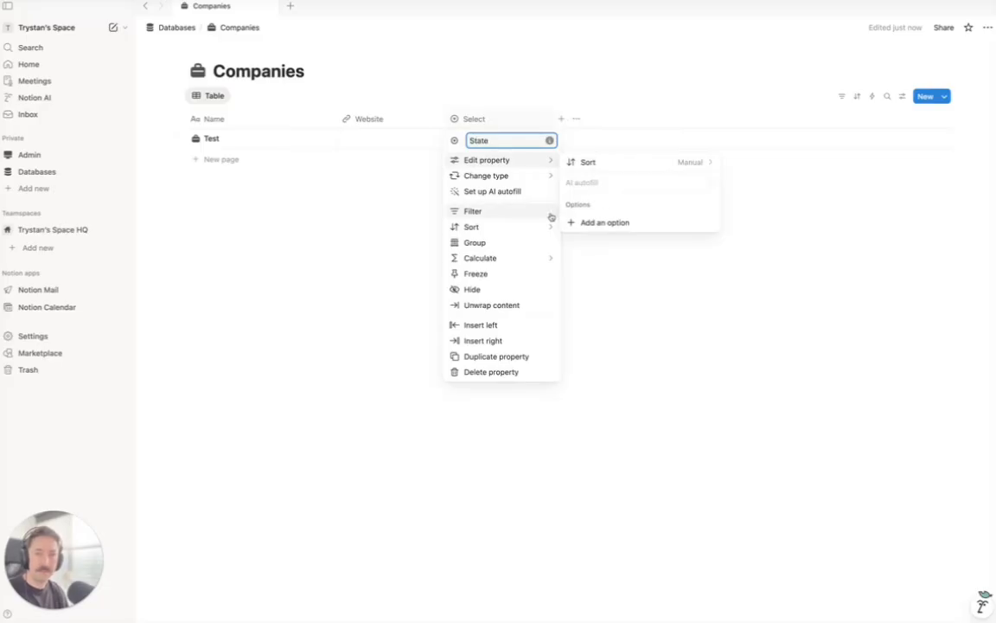
# Step: Give the State column the options VIC, QLD, WA and NSW
pyautogui.moveTo(526, 229)
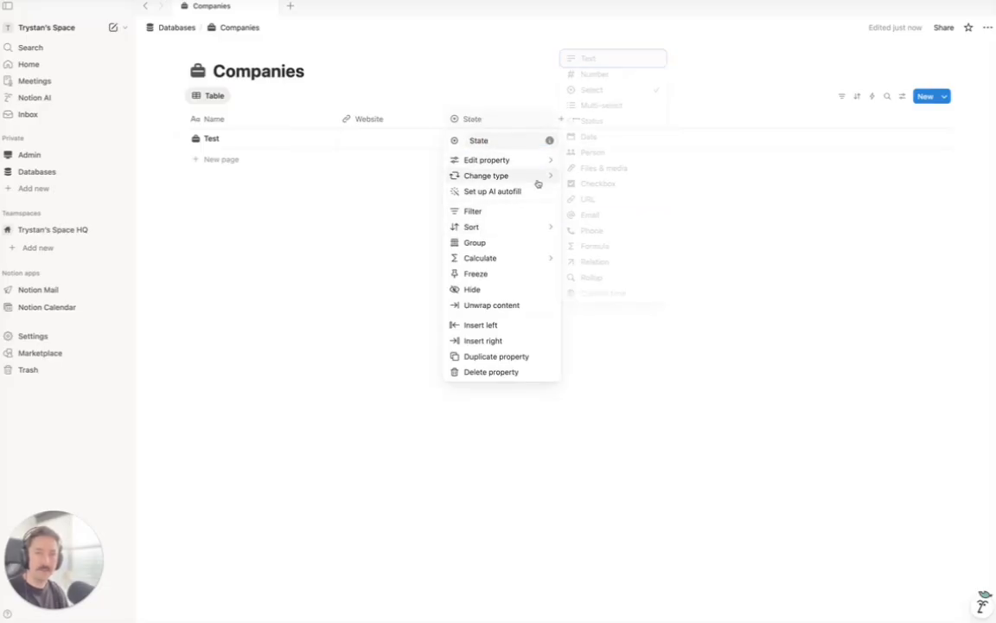
pyautogui.moveTo(538, 166)
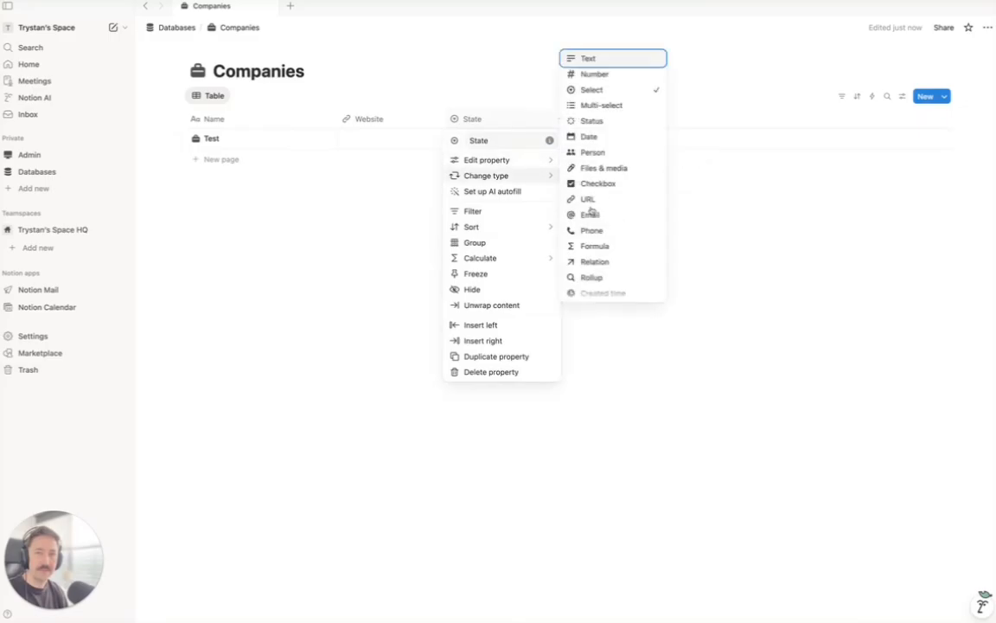
pyautogui.click(601, 221)
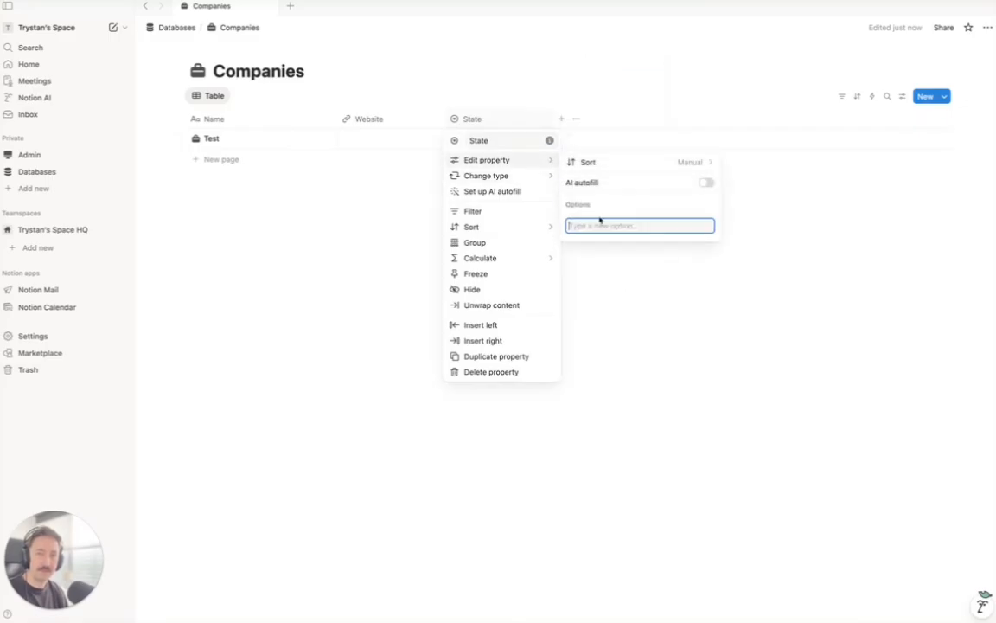
pyautogui.write('VIC')
pyautogui.press('Return')
pyautogui.write('QLD')
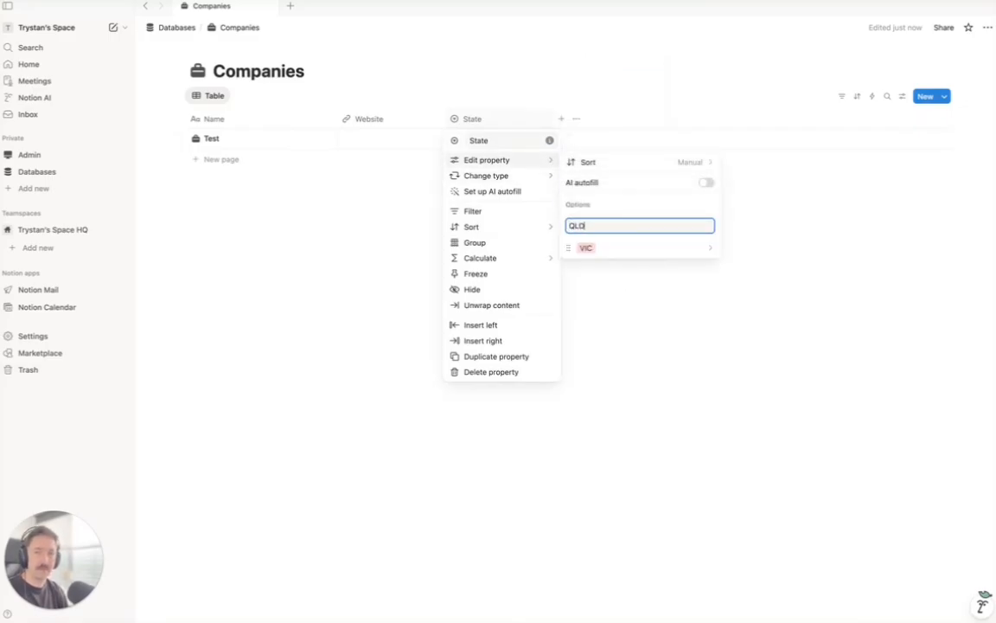
pyautogui.press('Return')
pyautogui.write('WA')
pyautogui.press('Return')
pyautogui.write('NSW')
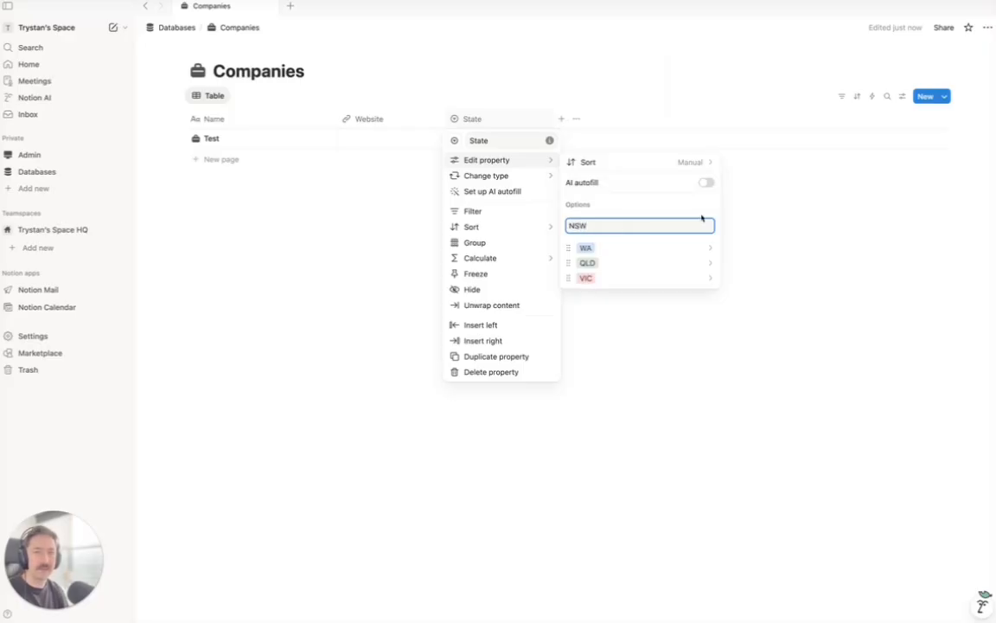
pyautogui.press('Return')
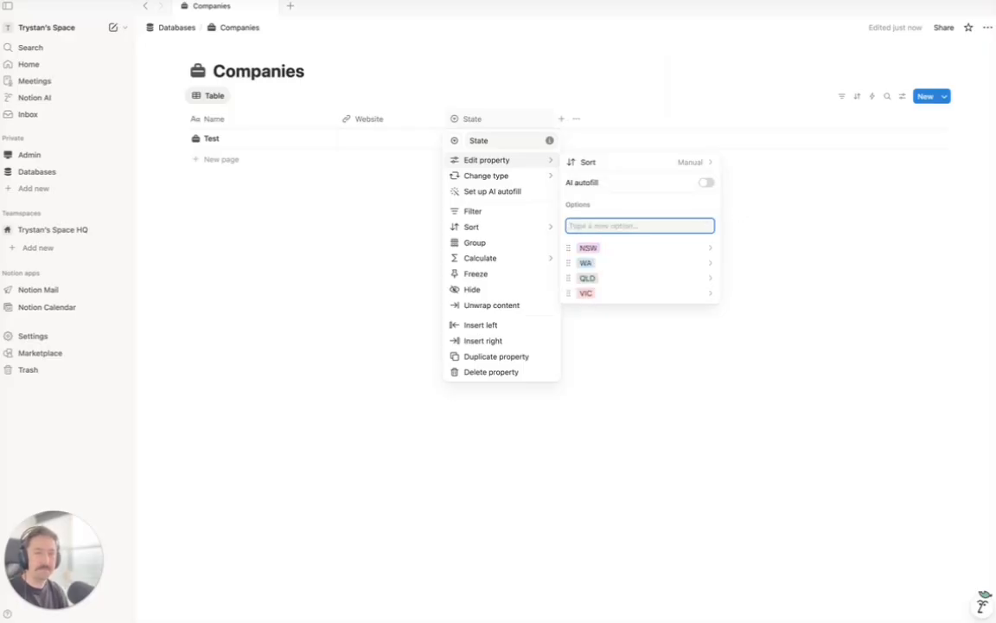
pyautogui.click(767, 205)
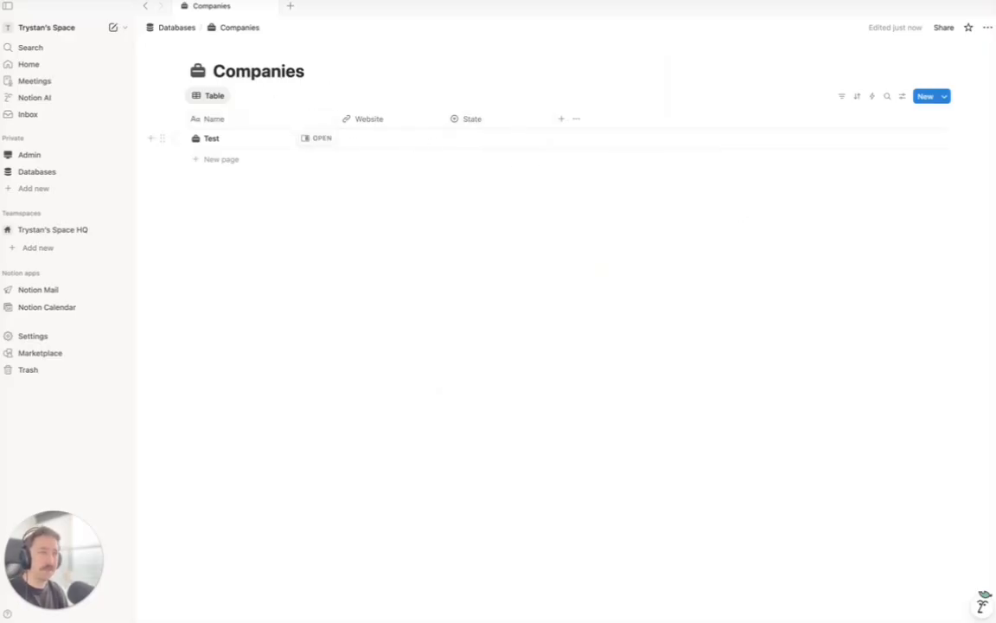
# Step: Add another Select property to Companies and name it 'Type'
pyautogui.click(562, 119)
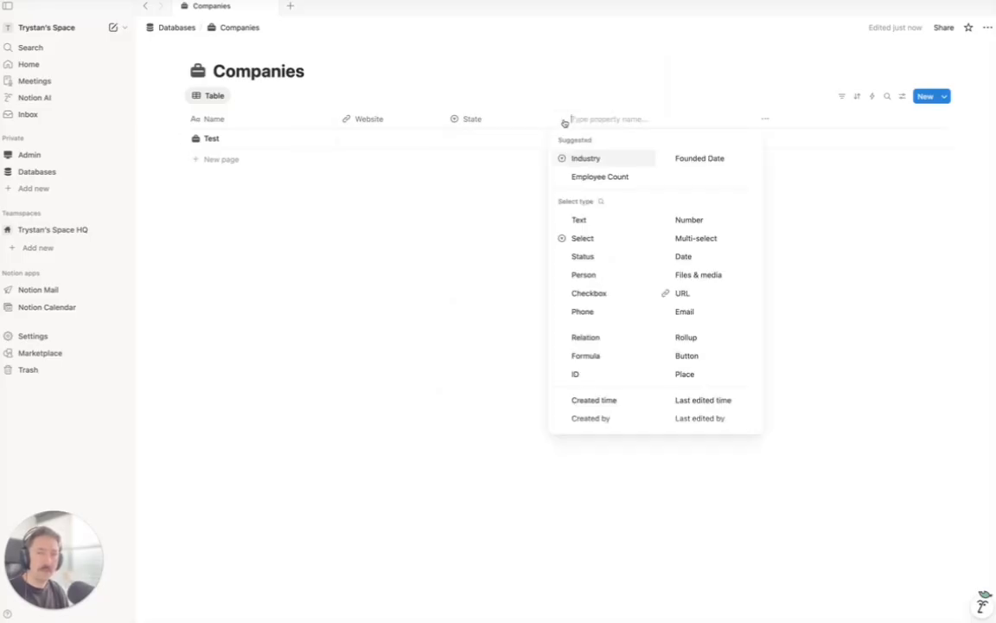
pyautogui.click(586, 238)
pyautogui.click(585, 119)
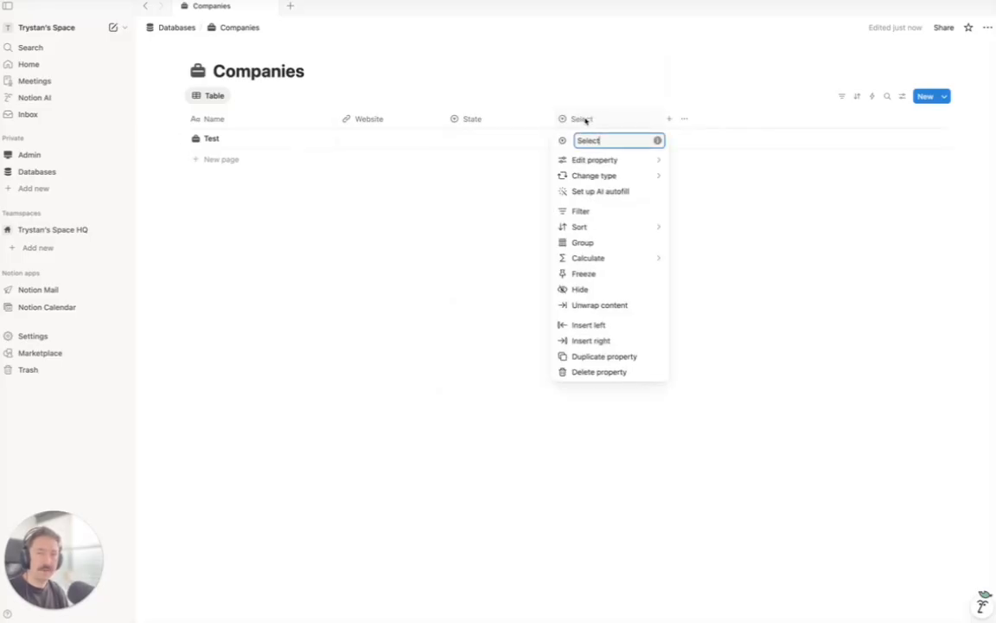
pyautogui.write('Type')
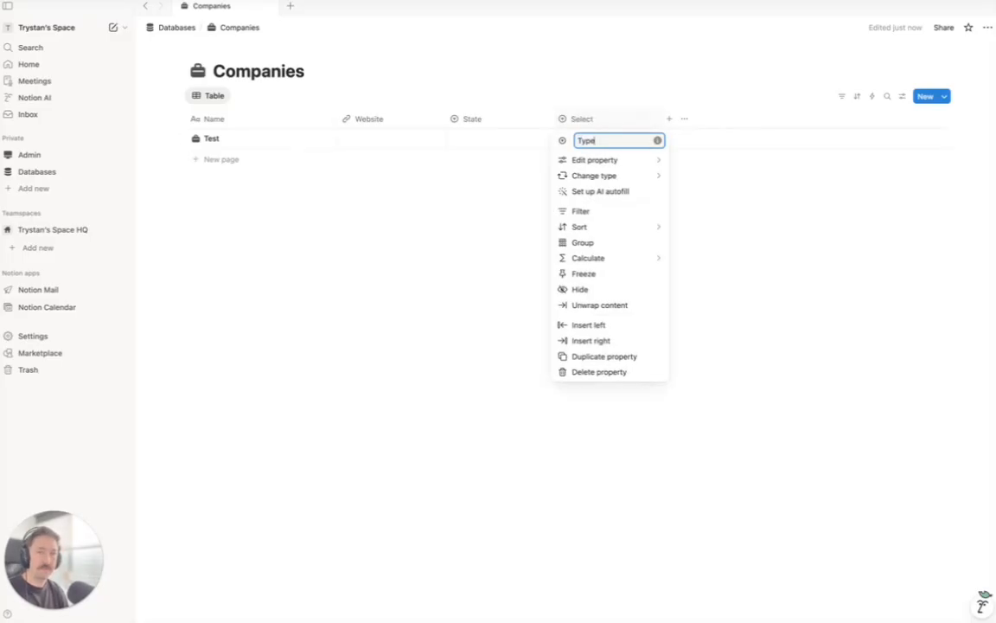
pyautogui.click(595, 160)
# Step: Give the Type column the options NDIS, Aged Care, GP and Allied Health
pyautogui.click(710, 222)
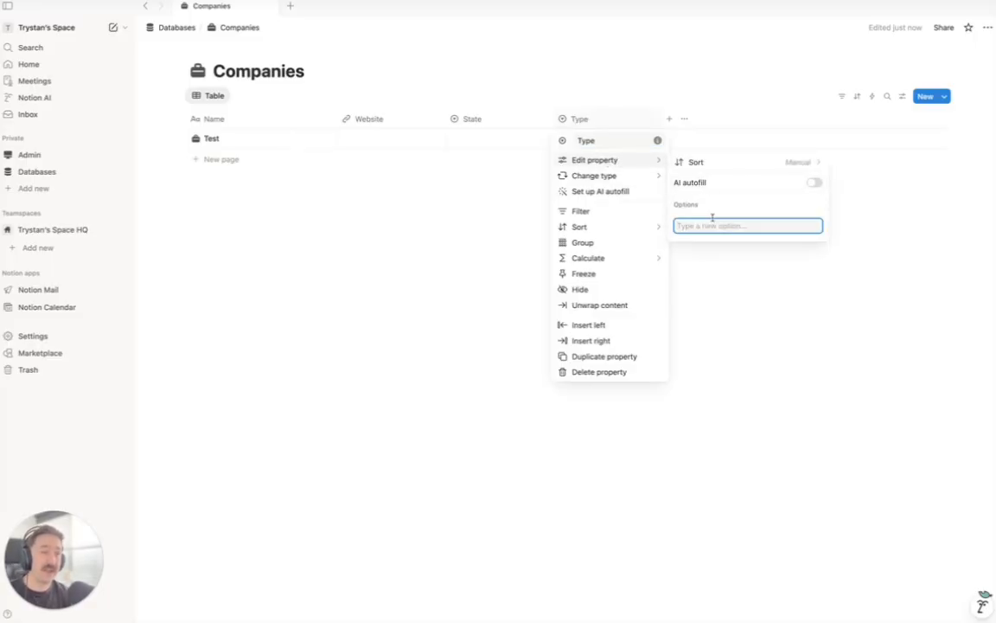
pyautogui.write('ND')
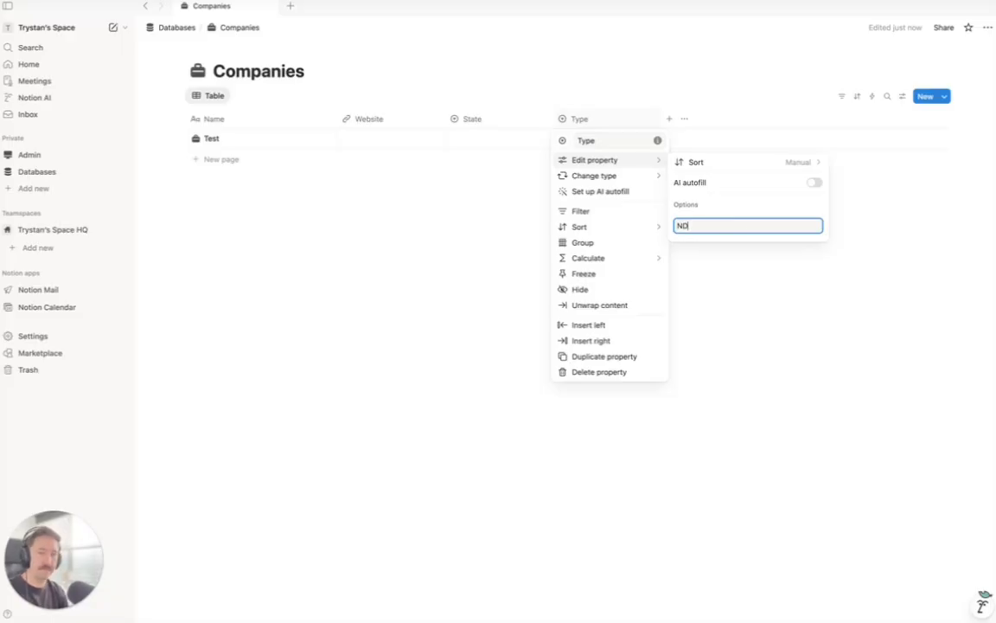
pyautogui.write('IS')
pyautogui.press('Return')
pyautogui.write('Aged Care')
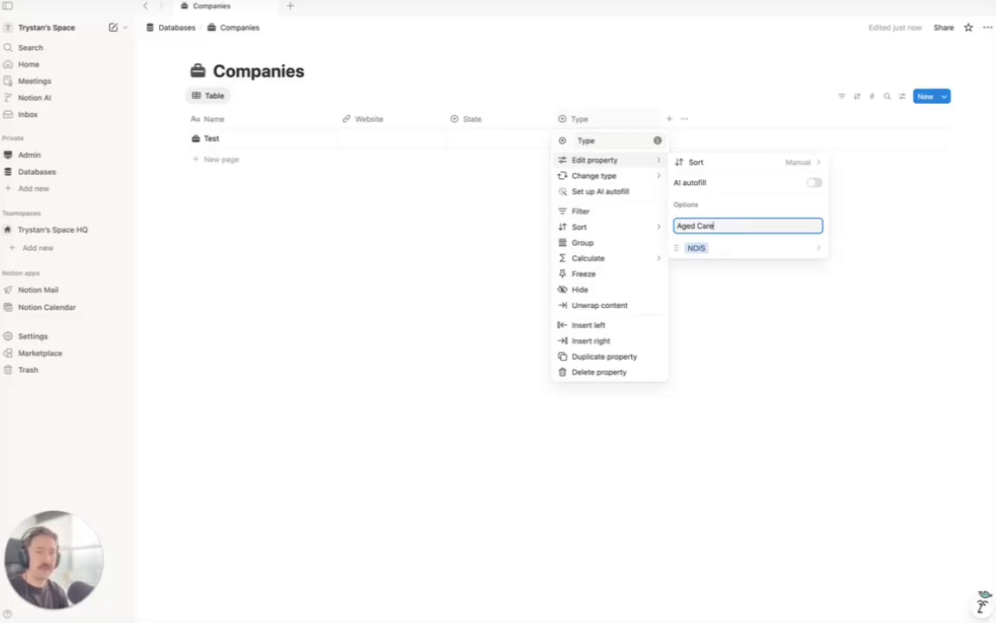
pyautogui.press('Return')
pyautogui.write('GP')
pyautogui.press('Return')
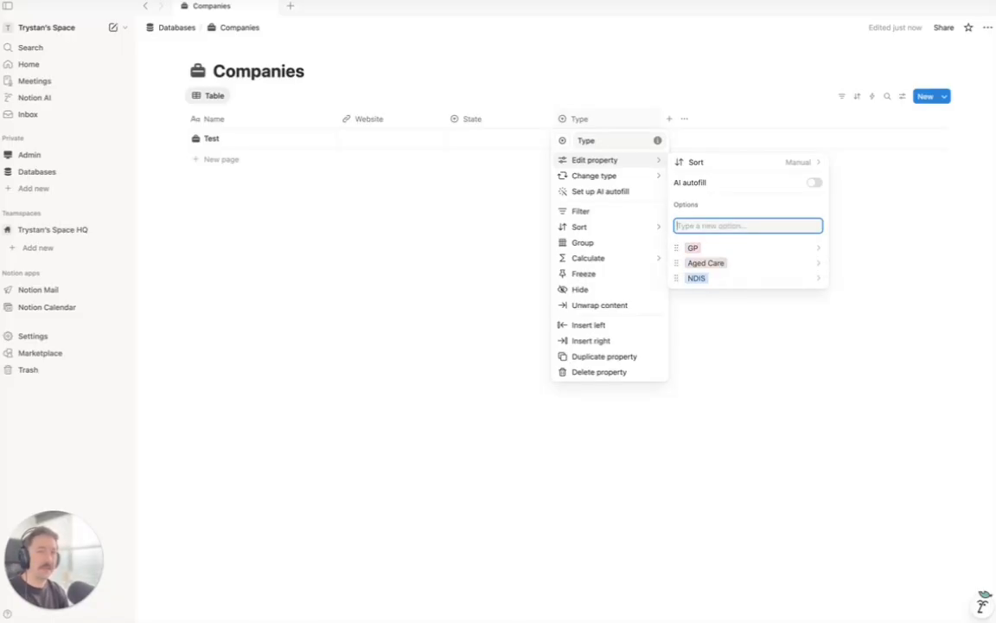
pyautogui.write('Allied Health')
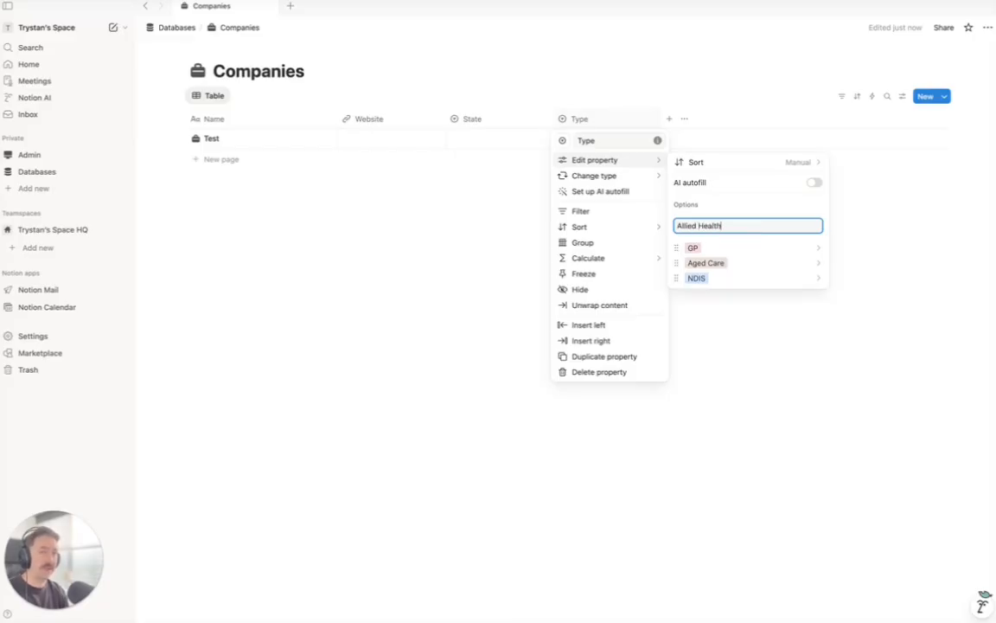
pyautogui.press('Return')
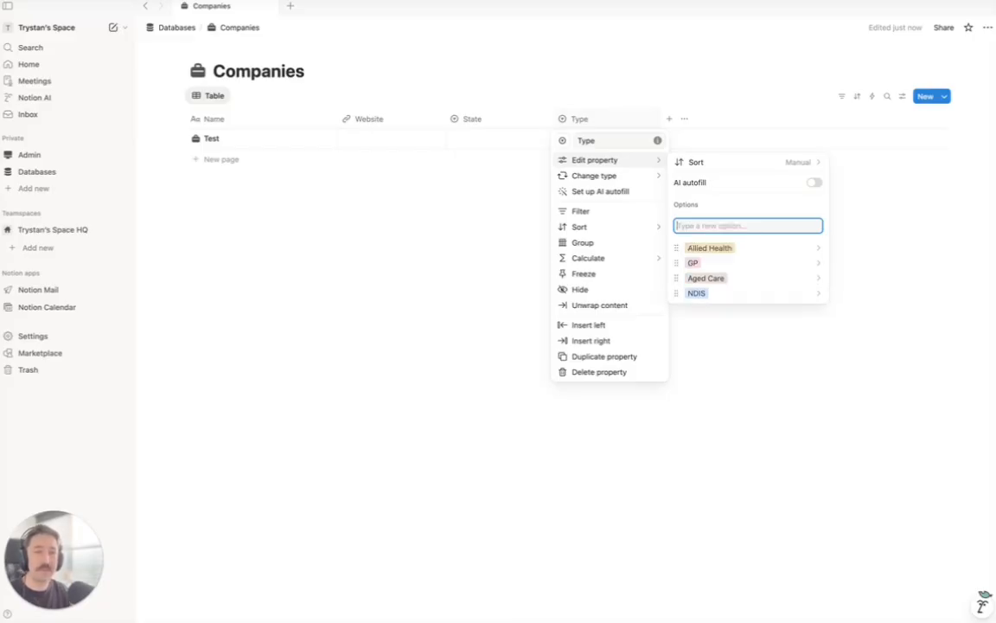
pyautogui.click(745, 91)
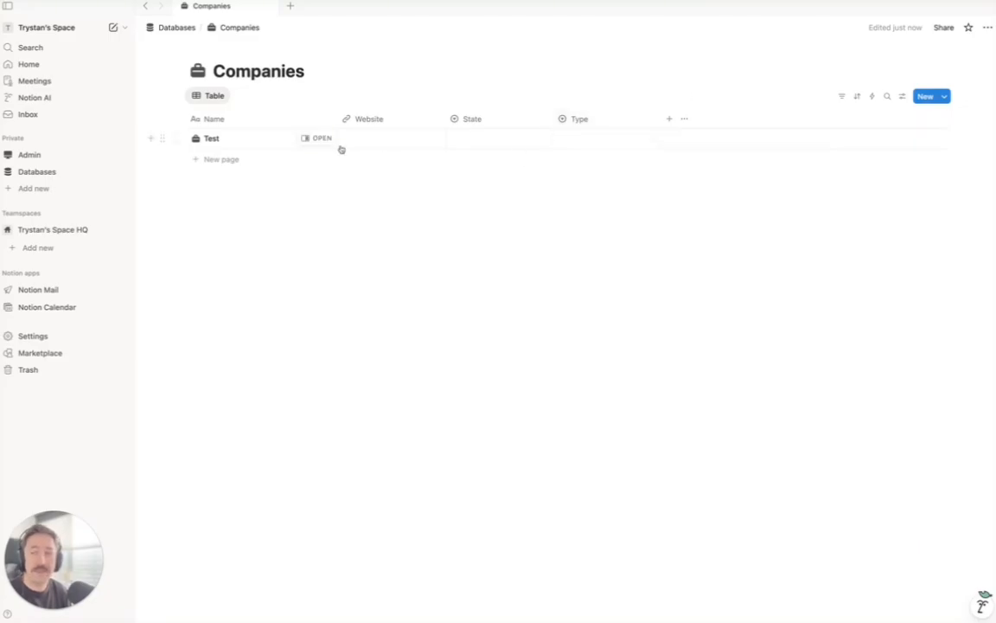
# Step: Rename the 'Test' company entry to 'Estus Health'
pyautogui.click(225, 137)
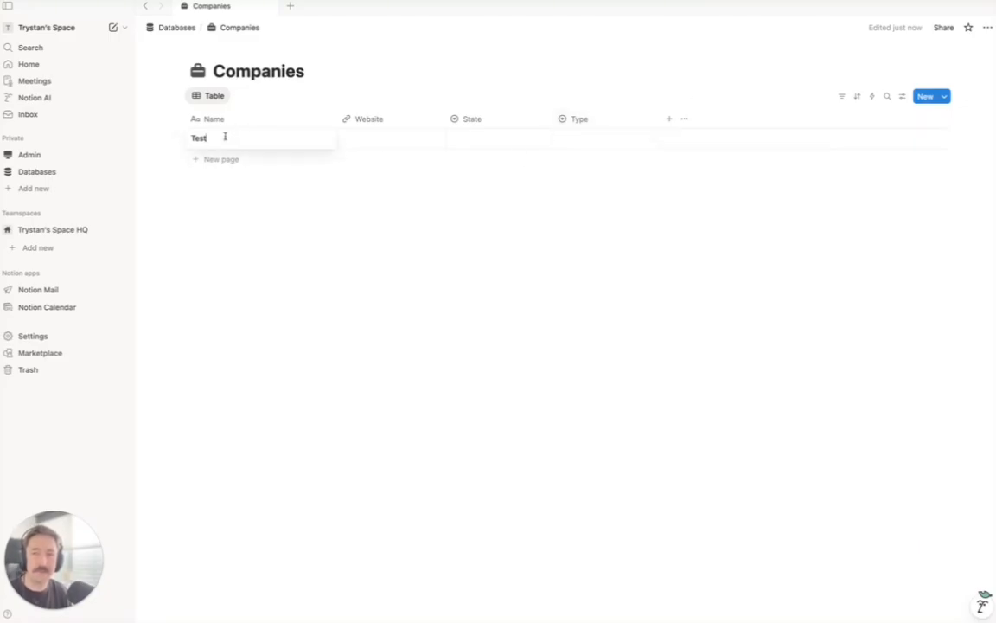
pyautogui.doubleClick(241, 139)
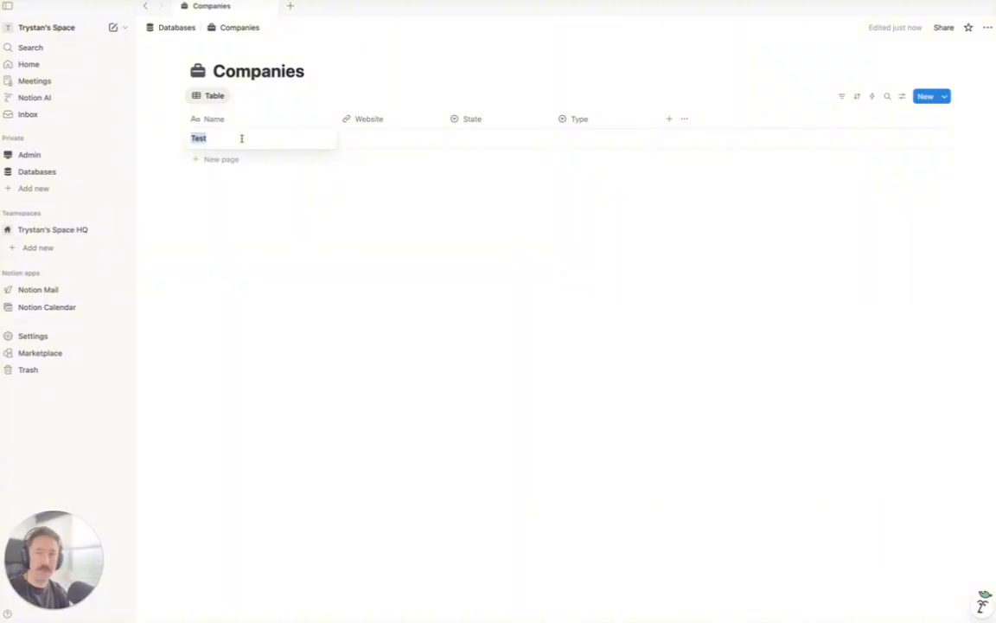
pyautogui.write('Estus Health')
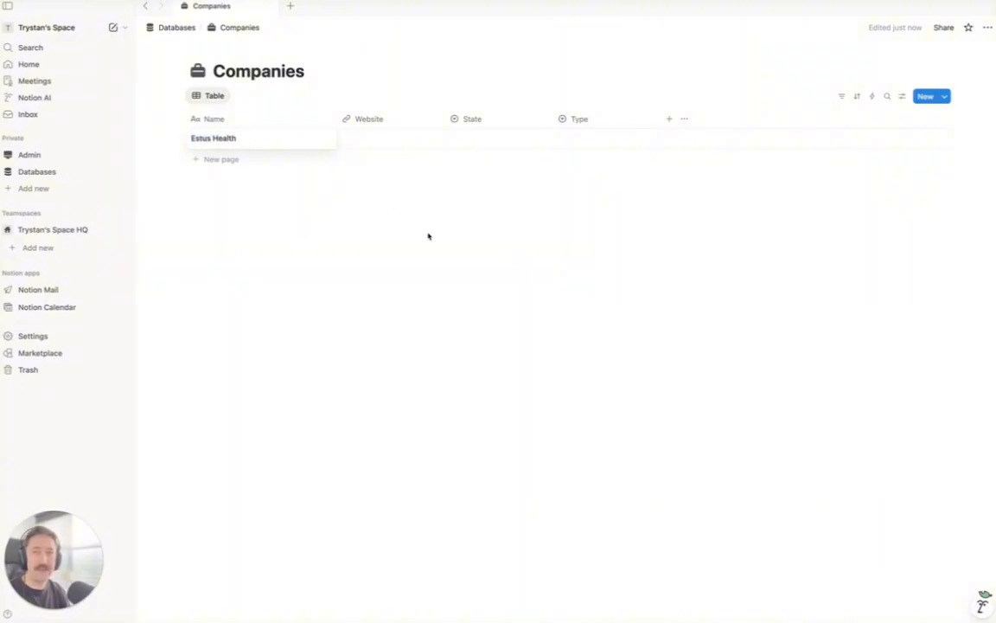
pyautogui.press('Escape')
# Step: Set Estus Health's State to WA and Type to Allied Health
pyautogui.click(478, 141)
pyautogui.click(487, 184)
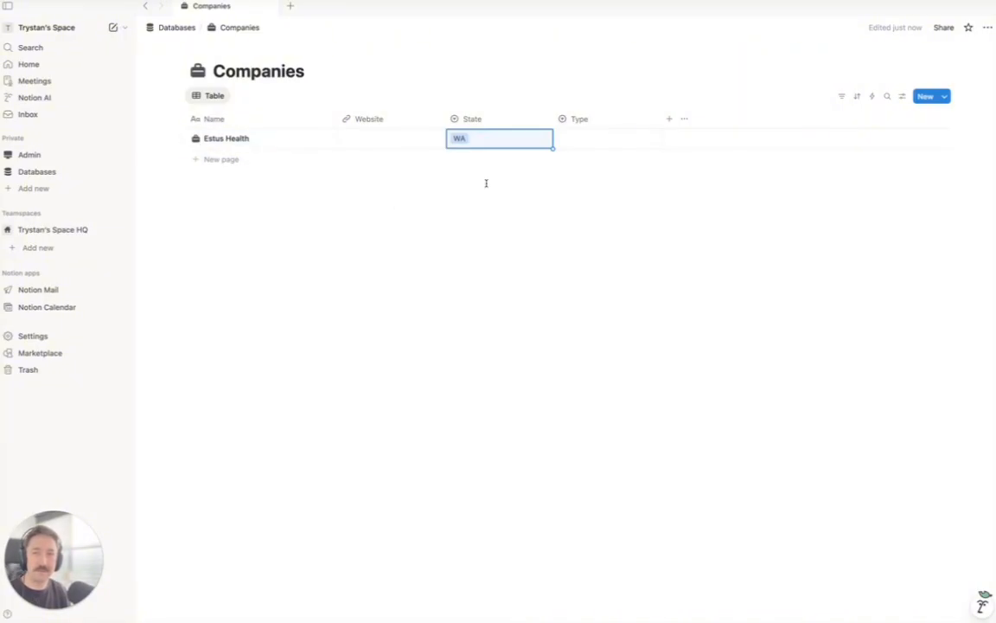
pyautogui.click(588, 139)
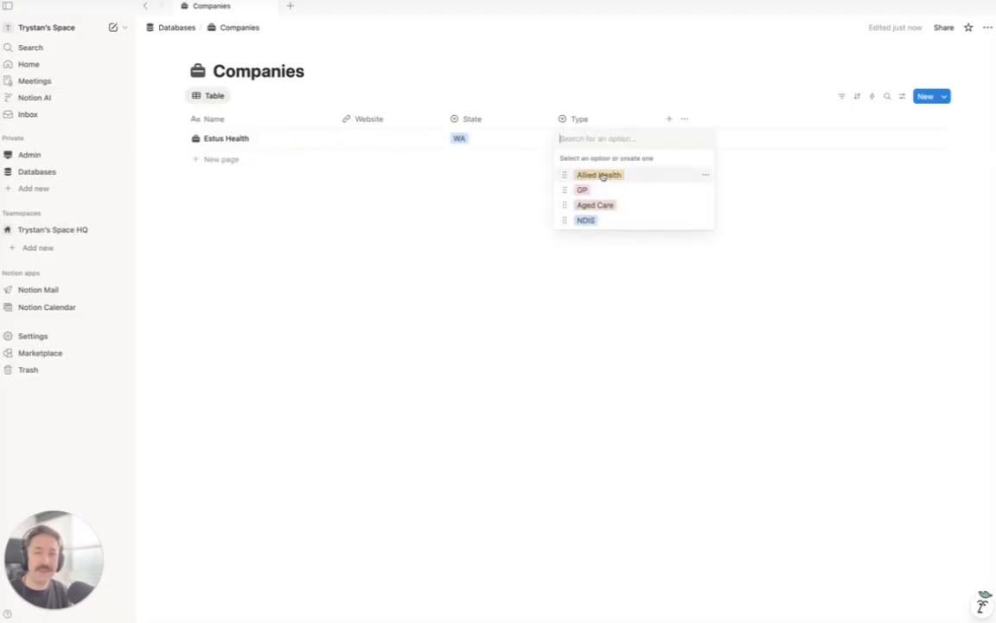
pyautogui.click(603, 176)
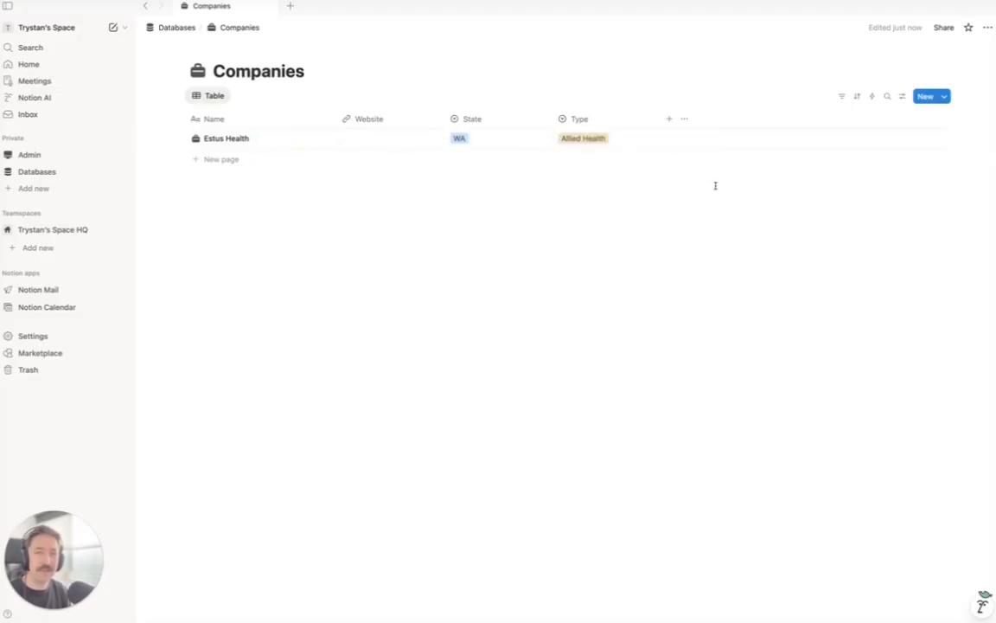
pyautogui.click(671, 120)
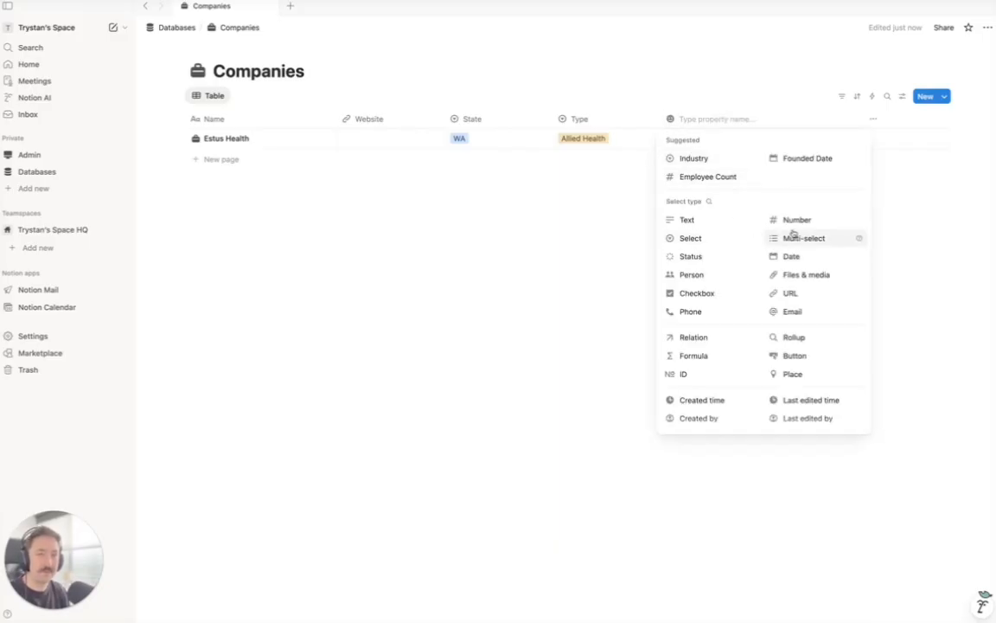
pyautogui.click(699, 221)
pyautogui.click(708, 123)
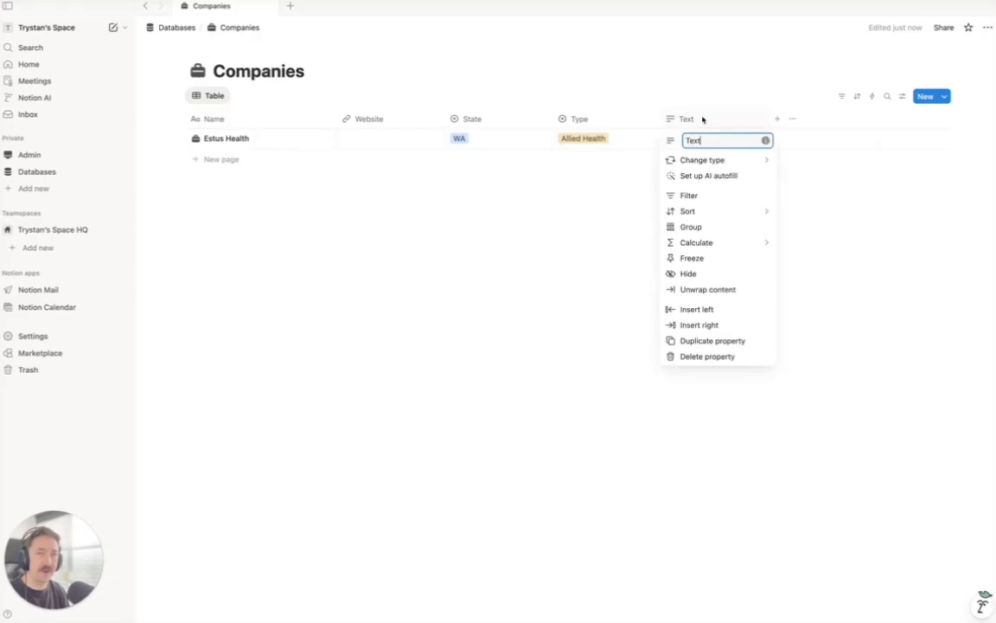
pyautogui.write('C')
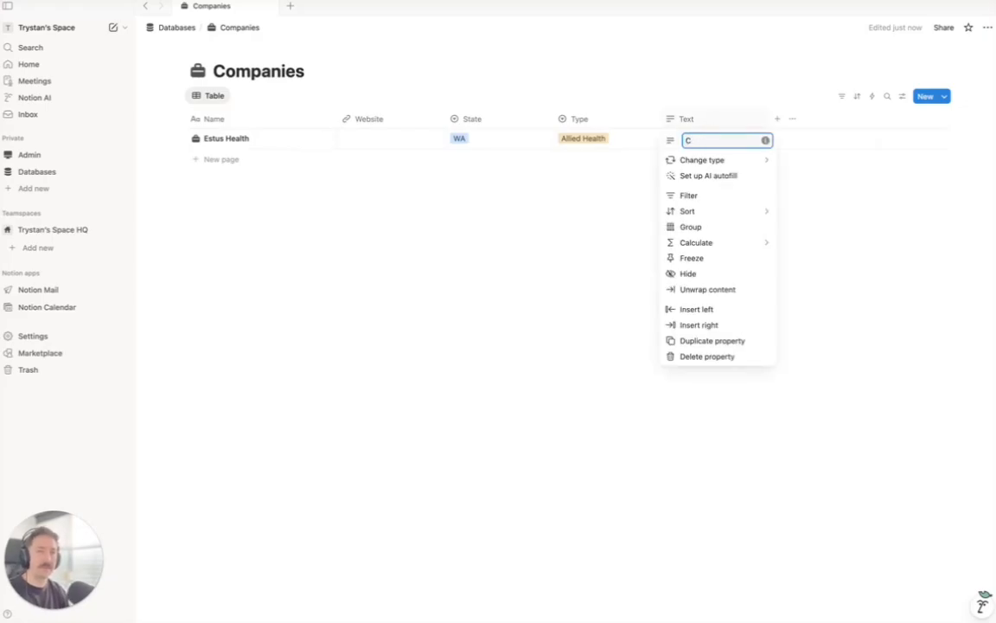
pyautogui.write('ibriointa')
pyautogui.write('nta')
pyautogui.write('ct Info')
pyautogui.click(845, 184)
pyautogui.click(691, 138)
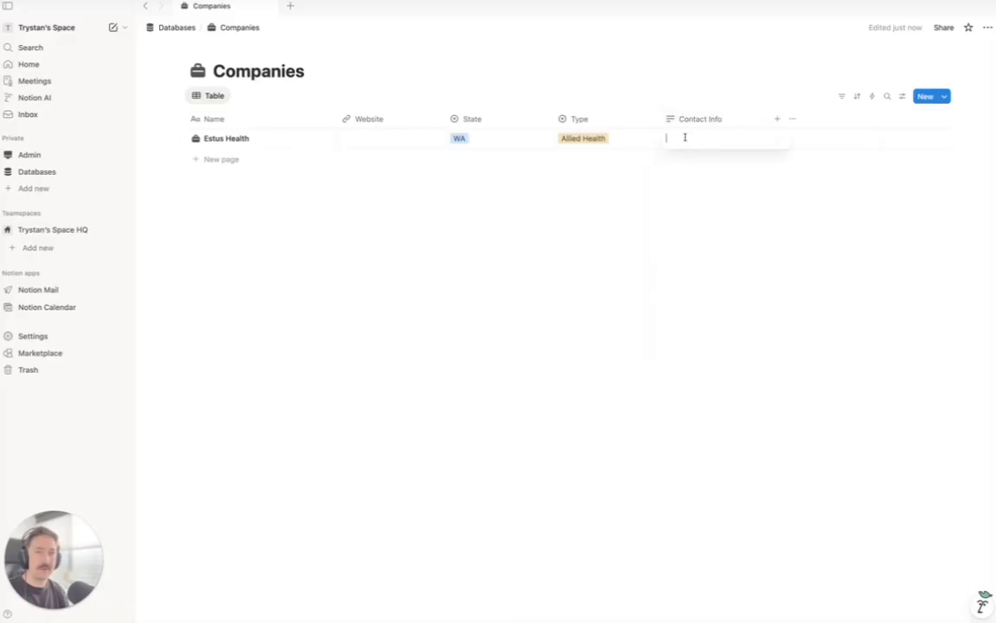
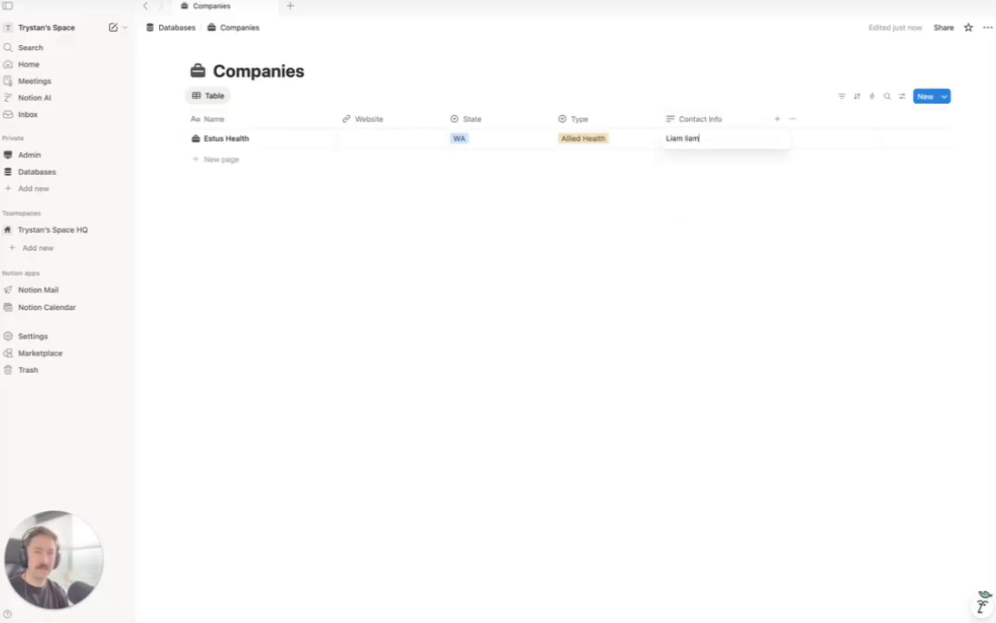
pyautogui.hotkey('shift', 'Return')
pyautogui.write('Nam')
pyautogui.hotkey('shift', 'Return')
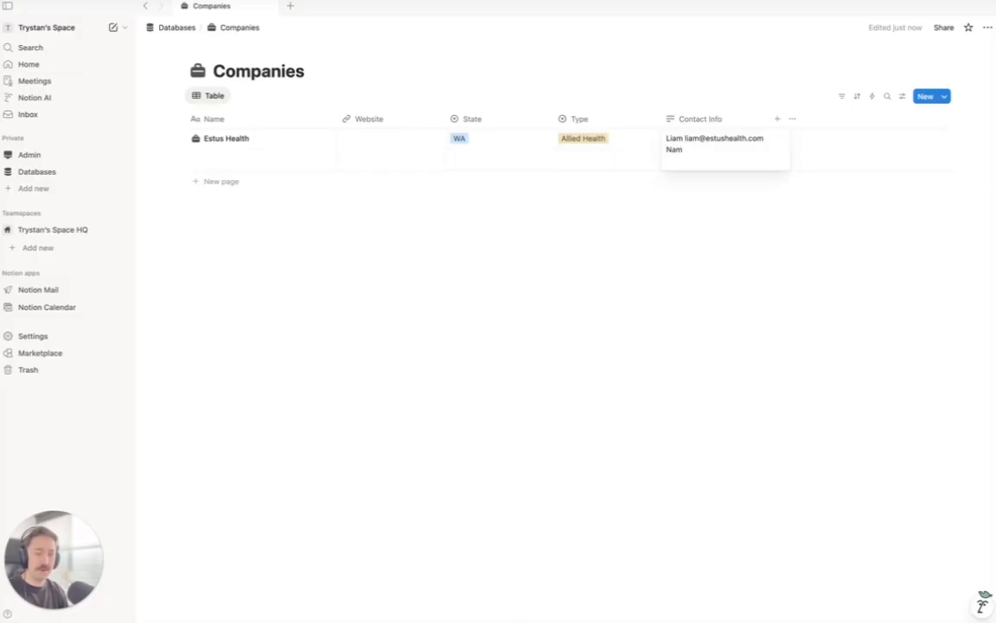
pyautogui.write('Nik')
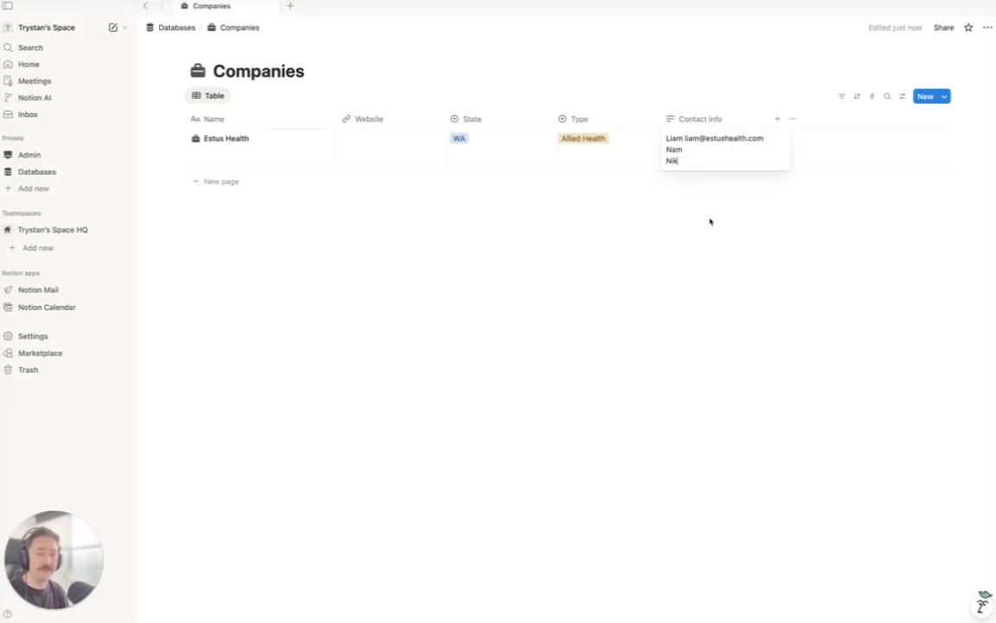
pyautogui.press('Escape')
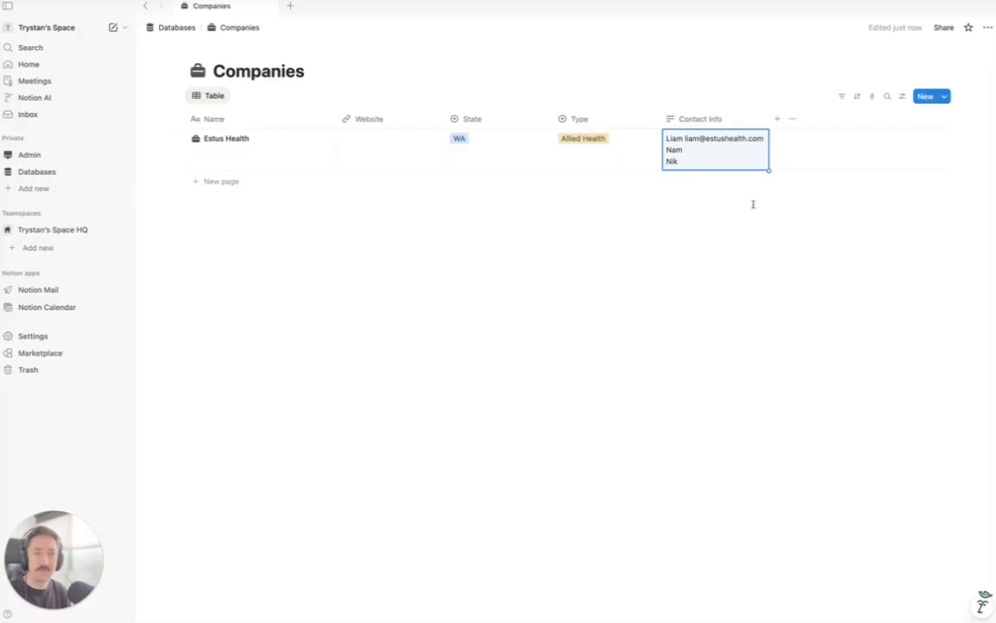
pyautogui.click(756, 118)
pyautogui.click(707, 355)
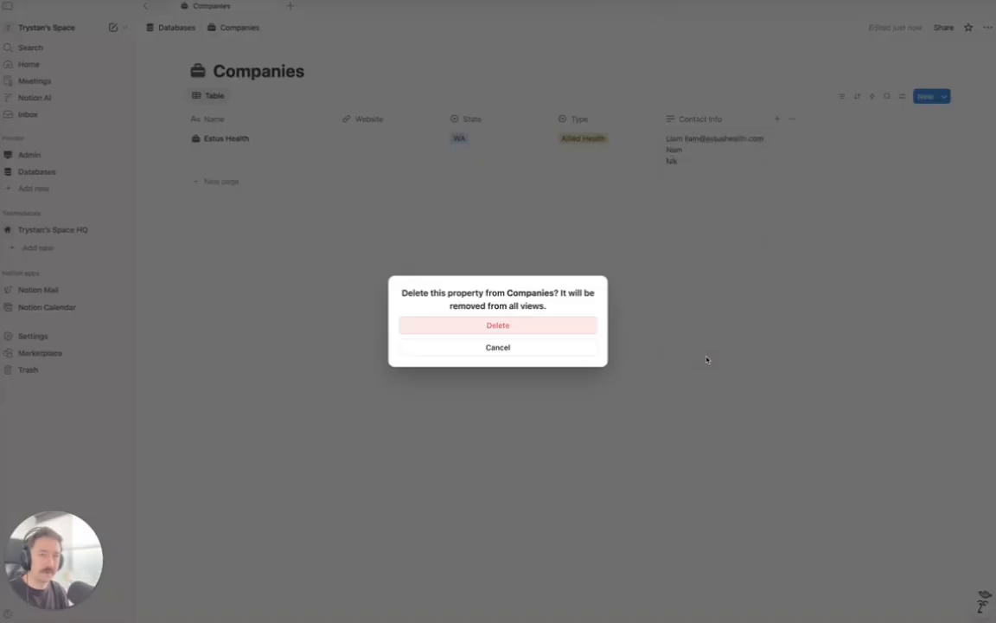
pyautogui.click(528, 326)
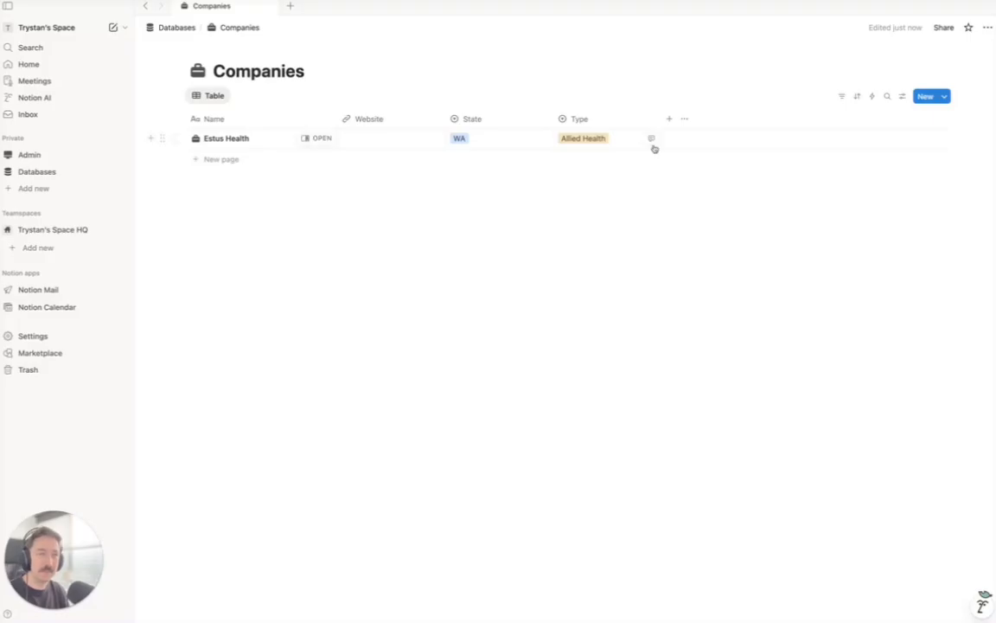
pyautogui.click(668, 119)
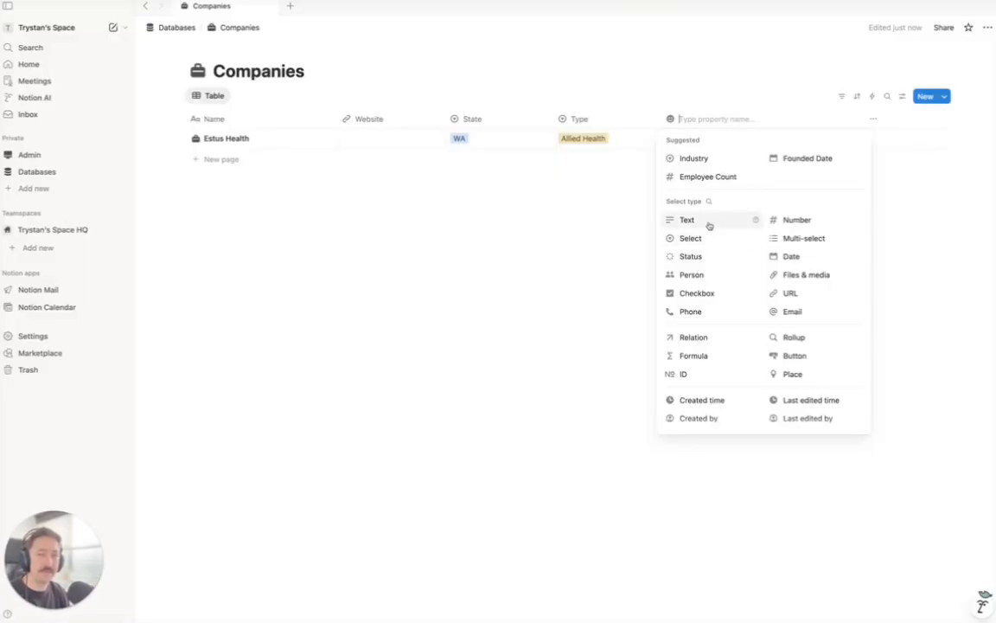
pyautogui.click(706, 222)
pyautogui.click(697, 119)
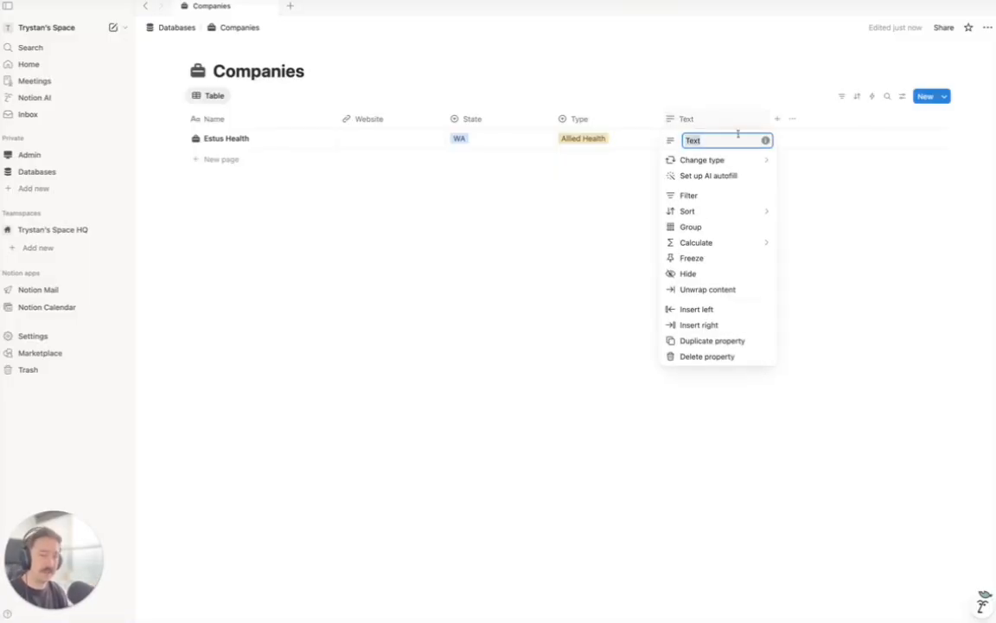
pyautogui.write('Comments')
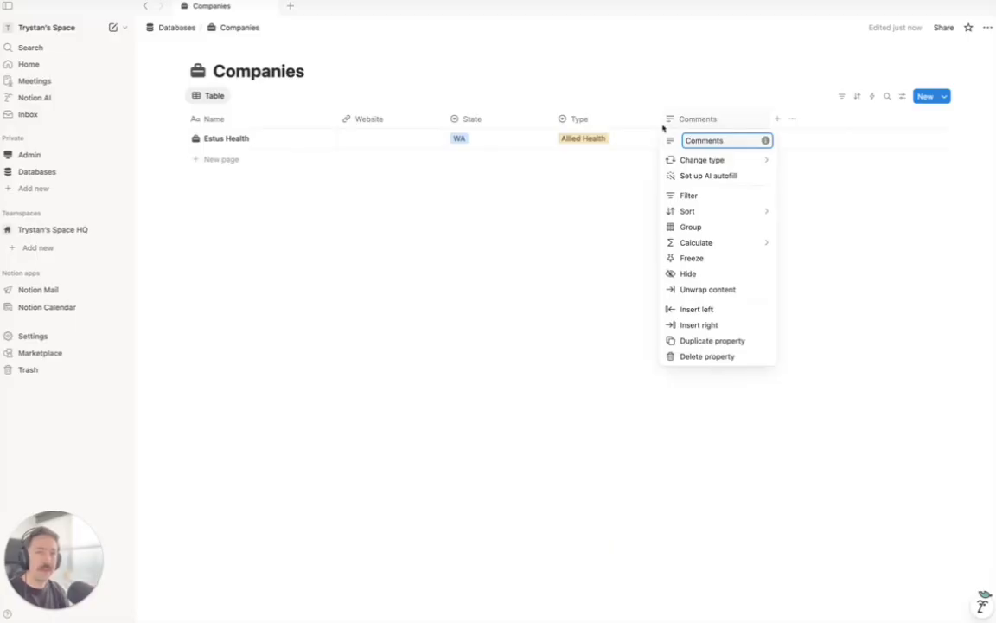
pyautogui.click(680, 94)
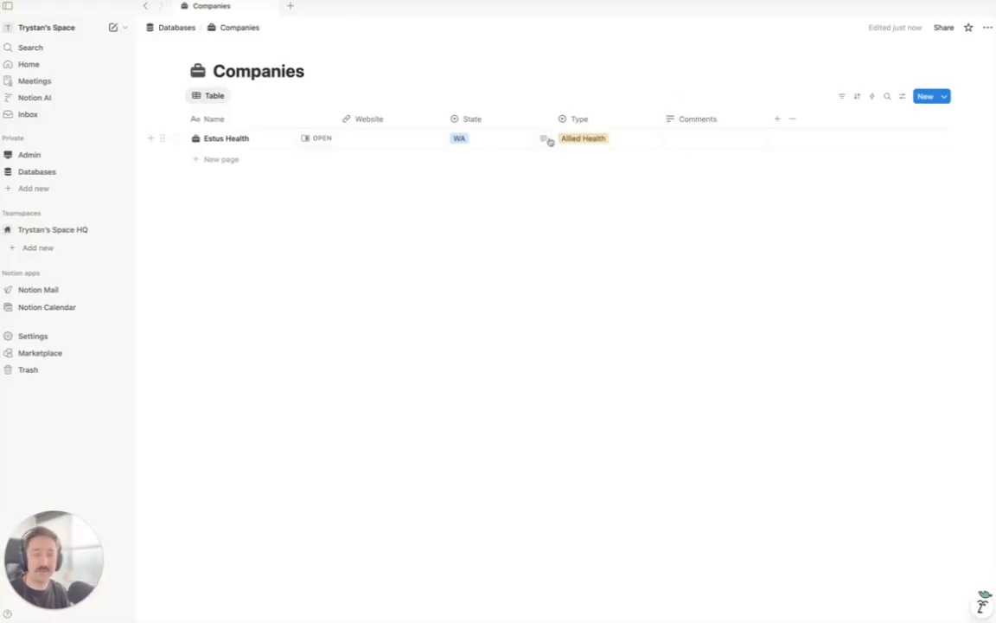
pyautogui.click(692, 137)
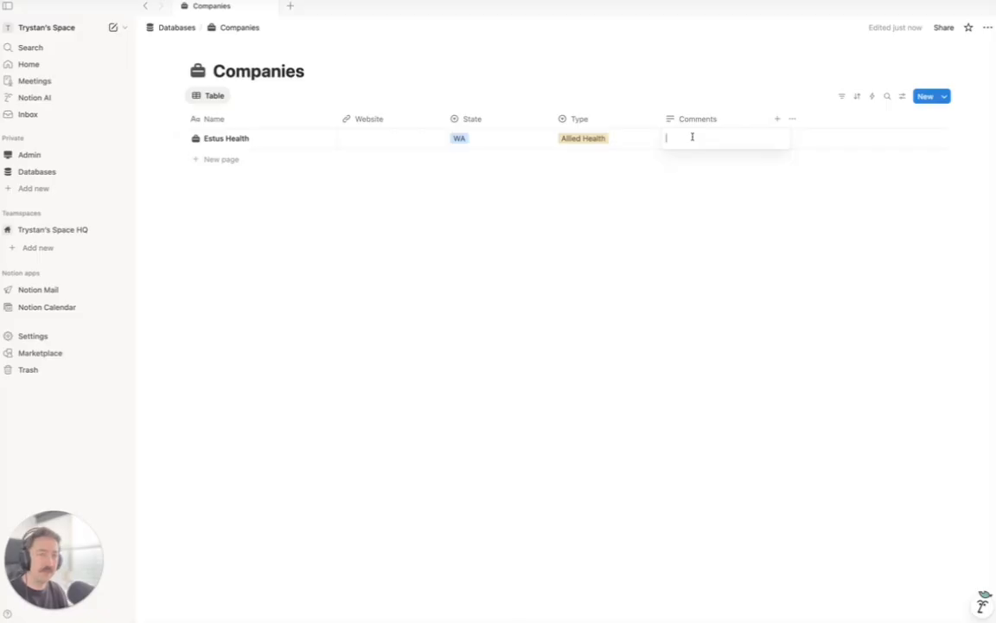
pyautogui.write('1')
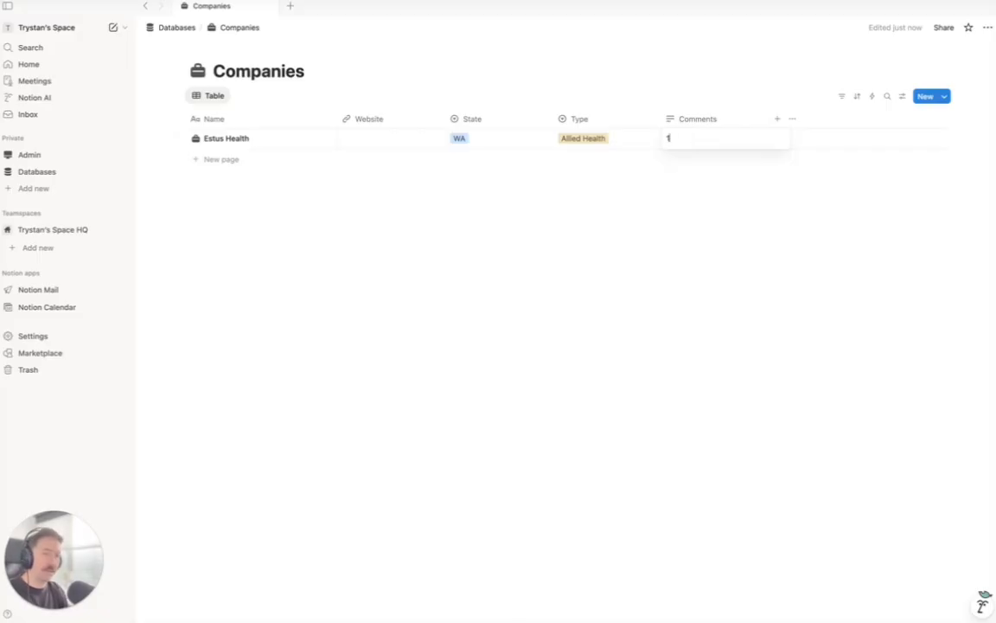
pyautogui.write('4.1 contacted')
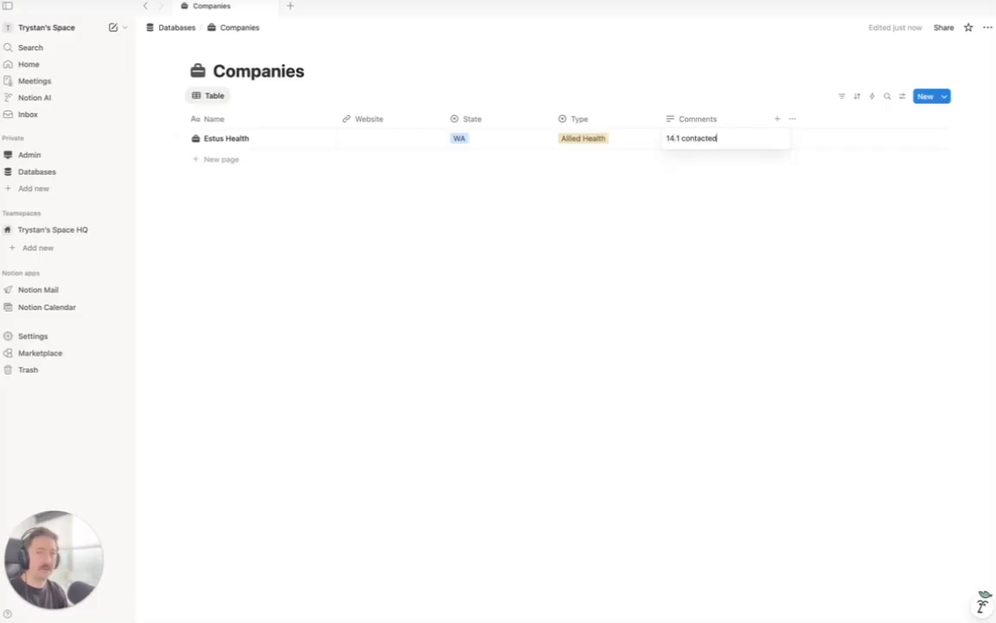
pyautogui.hotkey('shift', 'Return')
pyautogui.write('2')
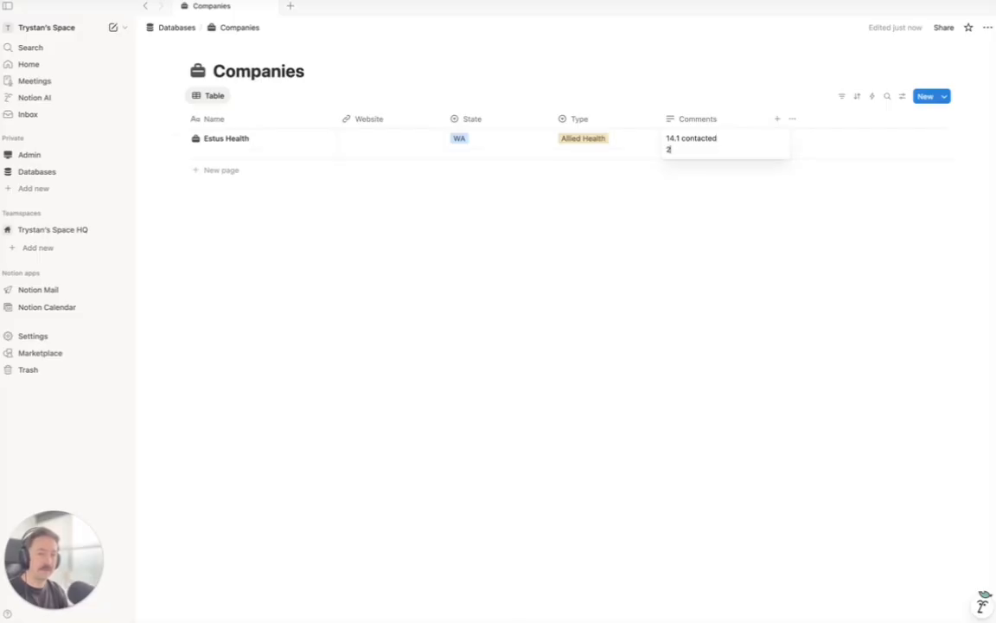
pyautogui.write('7.1 folow up')
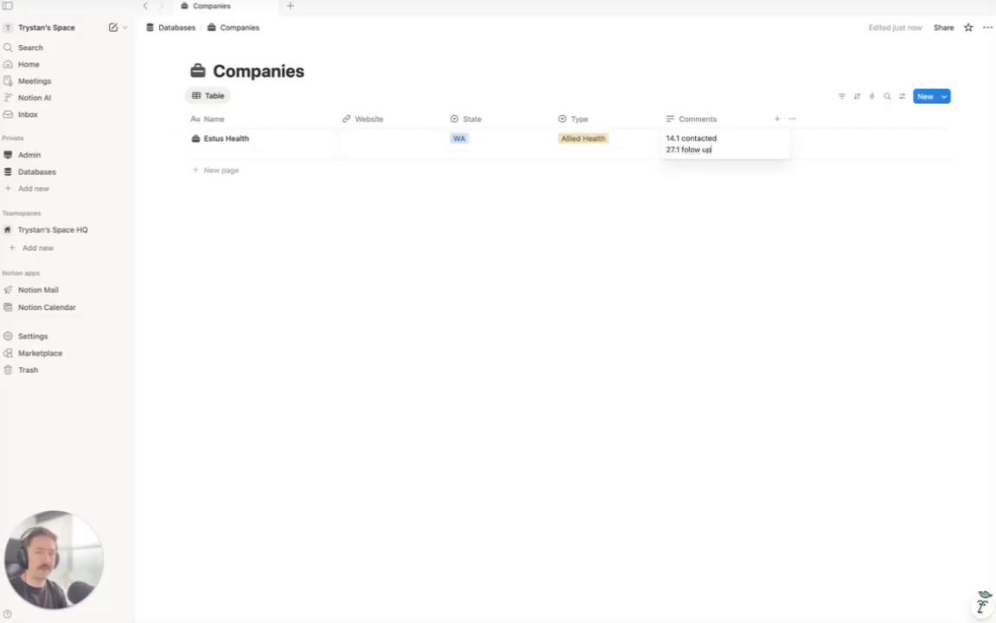
pyautogui.write(' sent')
pyautogui.press('Escape')
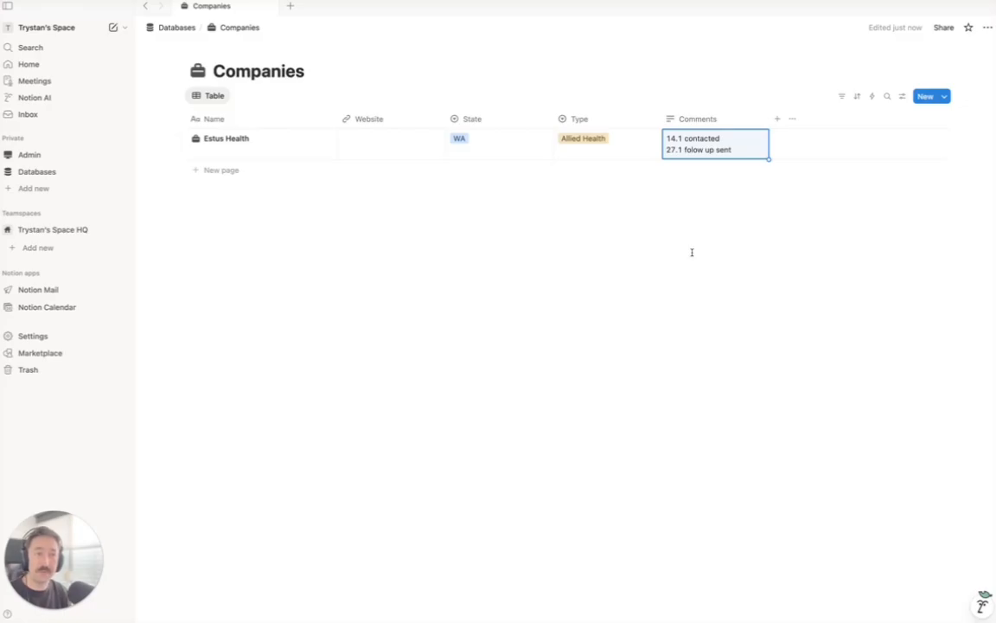
pyautogui.click(746, 118)
pyautogui.click(697, 357)
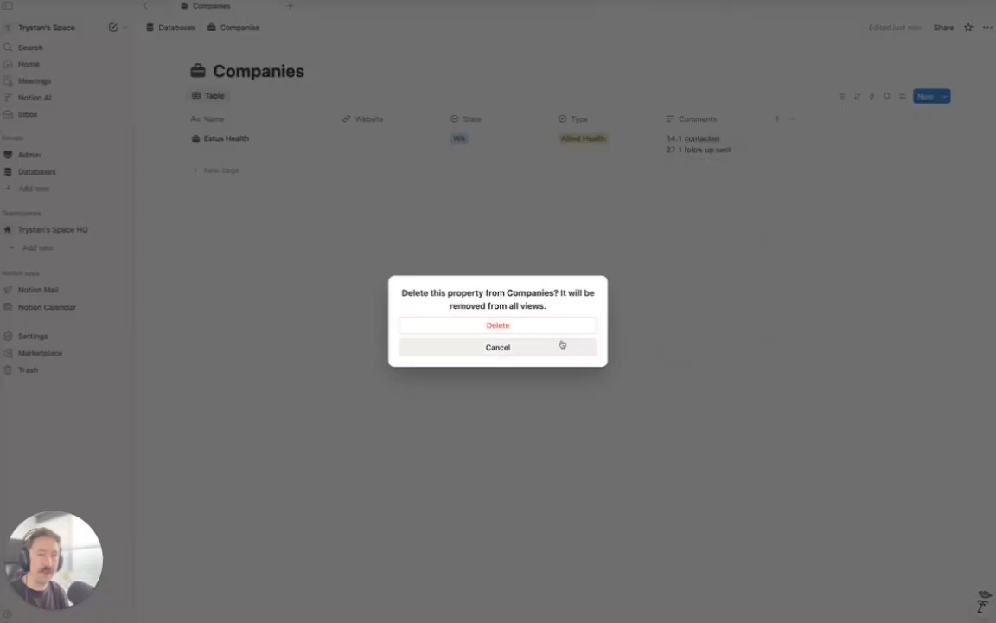
pyautogui.click(554, 324)
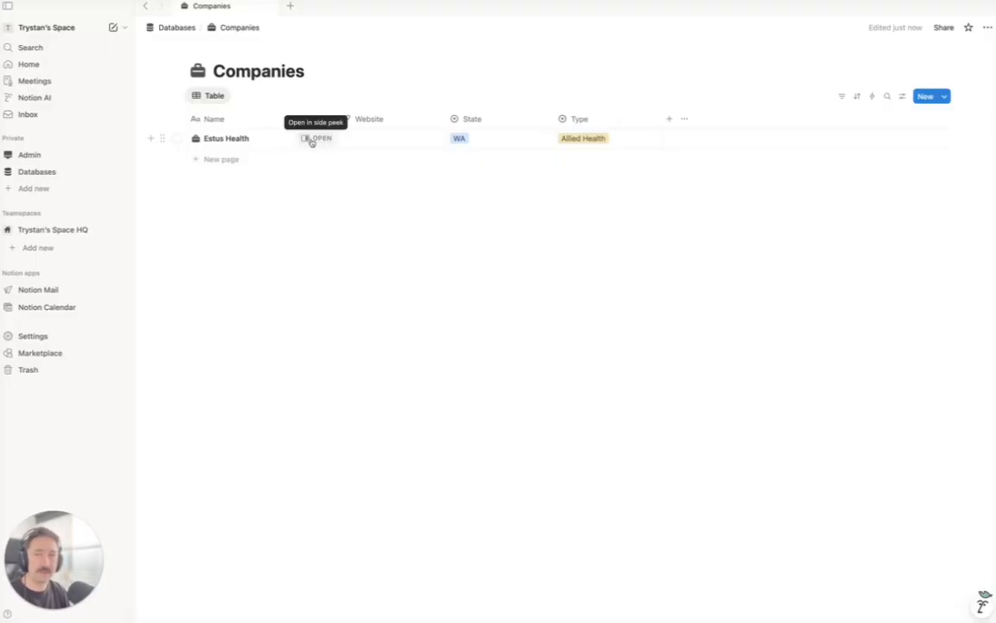
# Step: Open Estus Health in side peek and type 'onasd', 'asdkasnd kansd', 'asd oinasoasnoin' as lines
pyautogui.click(306, 141)
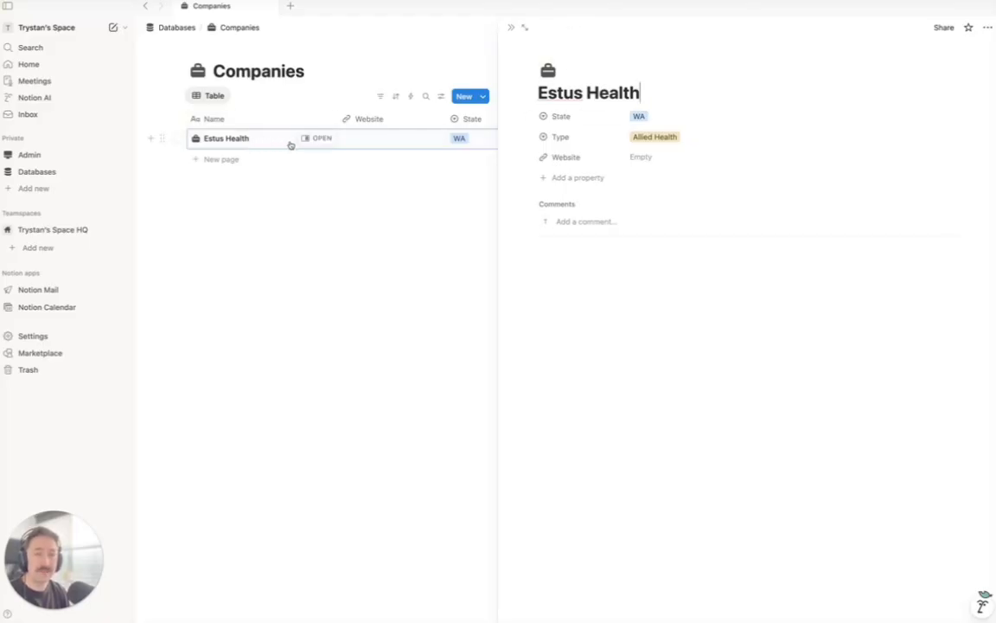
pyautogui.click(569, 265)
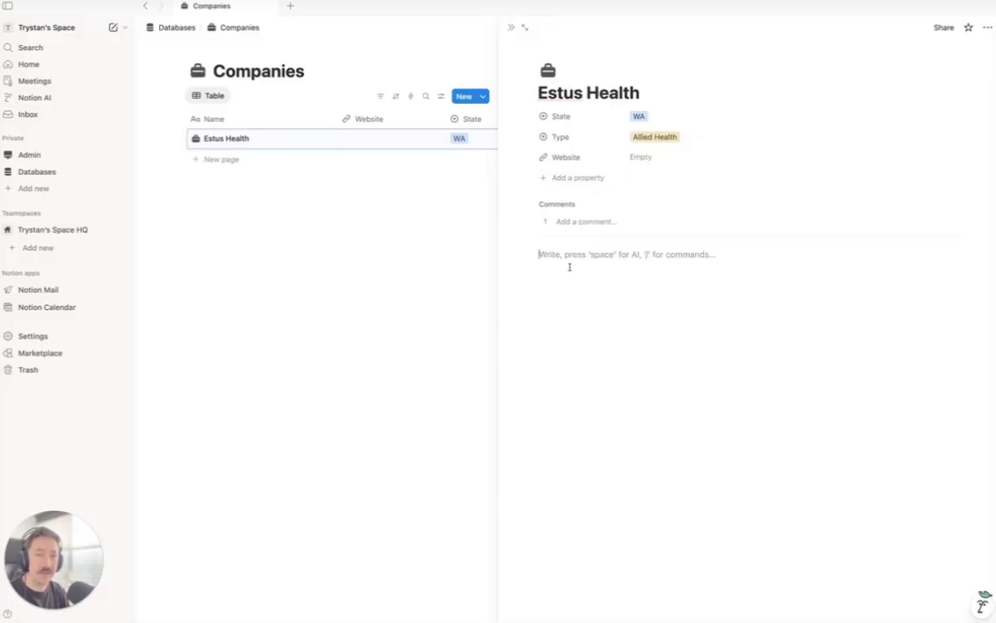
pyautogui.write('onasd')
pyautogui.press('Return')
pyautogui.write('asdkasnd kansd')
pyautogui.press('Return')
pyautogui.press('Return')
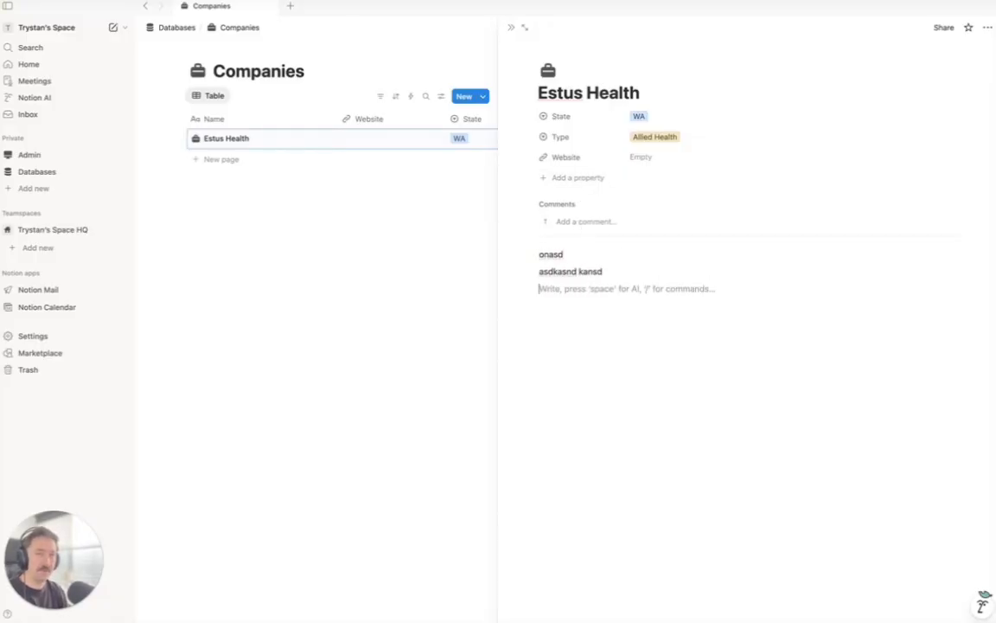
pyautogui.write('asd oinasoasnoin')
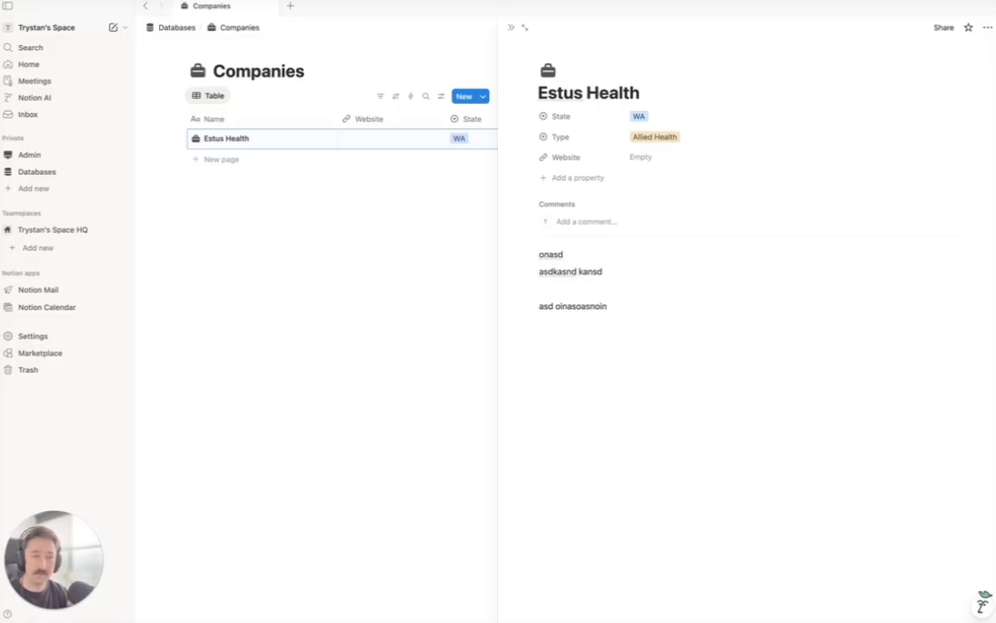
# Step: Post the Estus Health comments 'Sent email' and 'Sent cold DM', plus a teammate mention requesting a $1,000,000 invoice
pyautogui.click(582, 220)
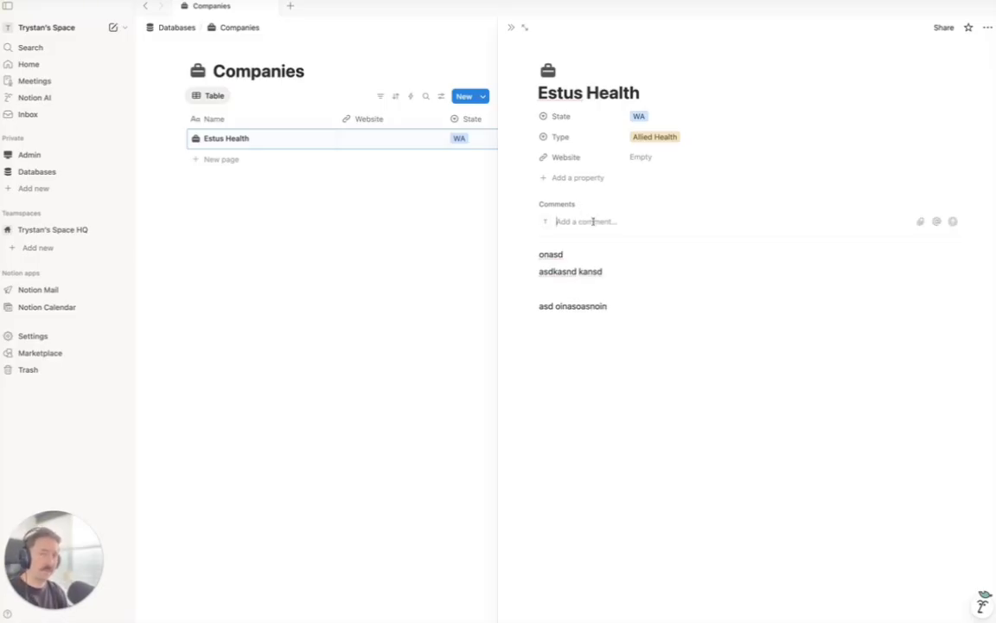
pyautogui.write('Sent email')
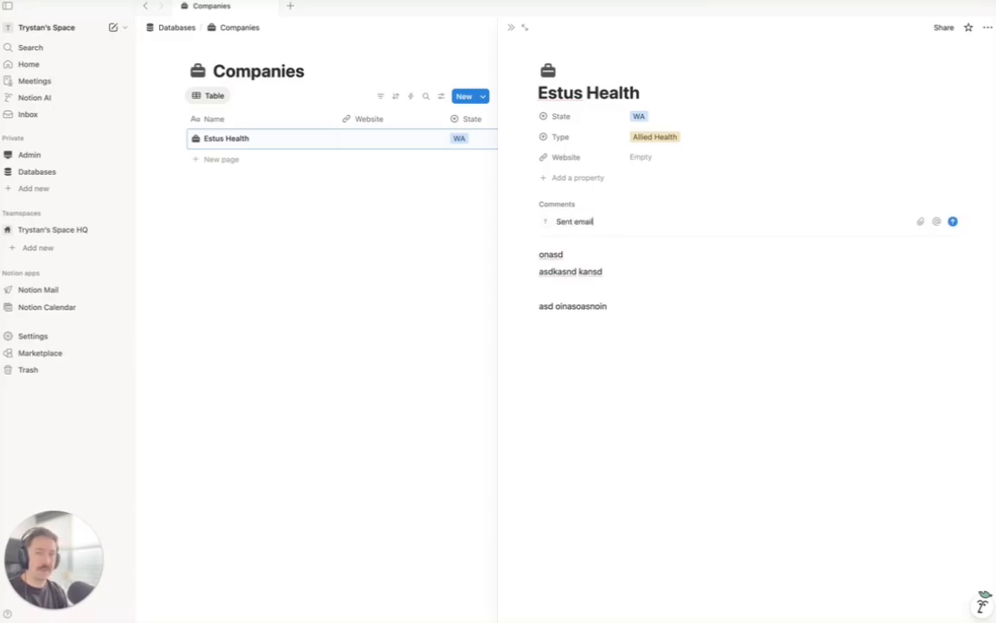
pyautogui.press('Return')
pyautogui.write('Sent e')
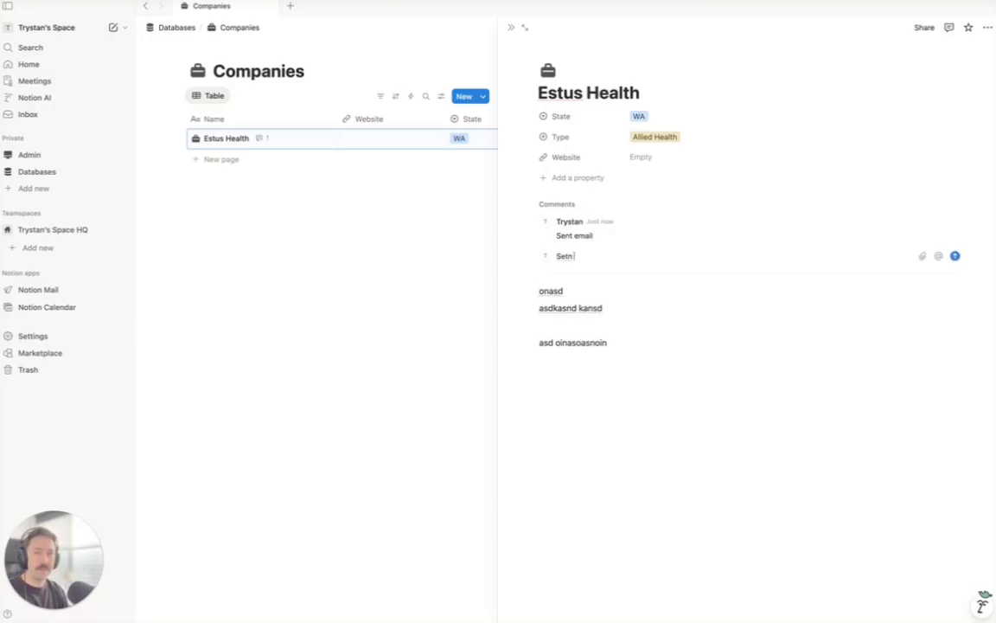
pyautogui.press('BackSpace')
pyautogui.press('BackSpace')
pyautogui.press('BackSpace')
pyautogui.press('BackSpace')
pyautogui.write('nt cold DM')
pyautogui.press('Return')
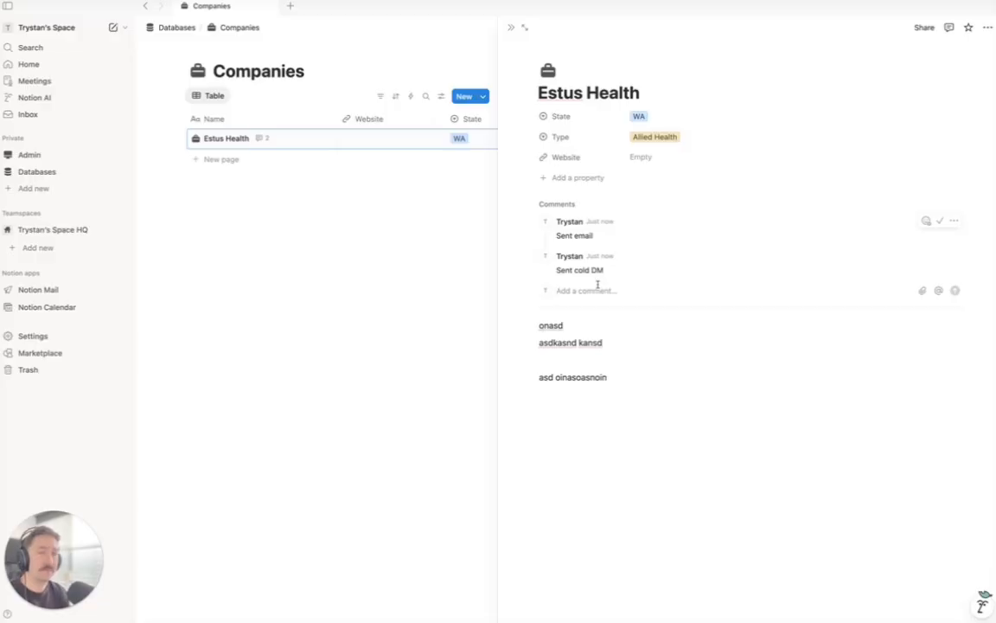
pyautogui.write('@')
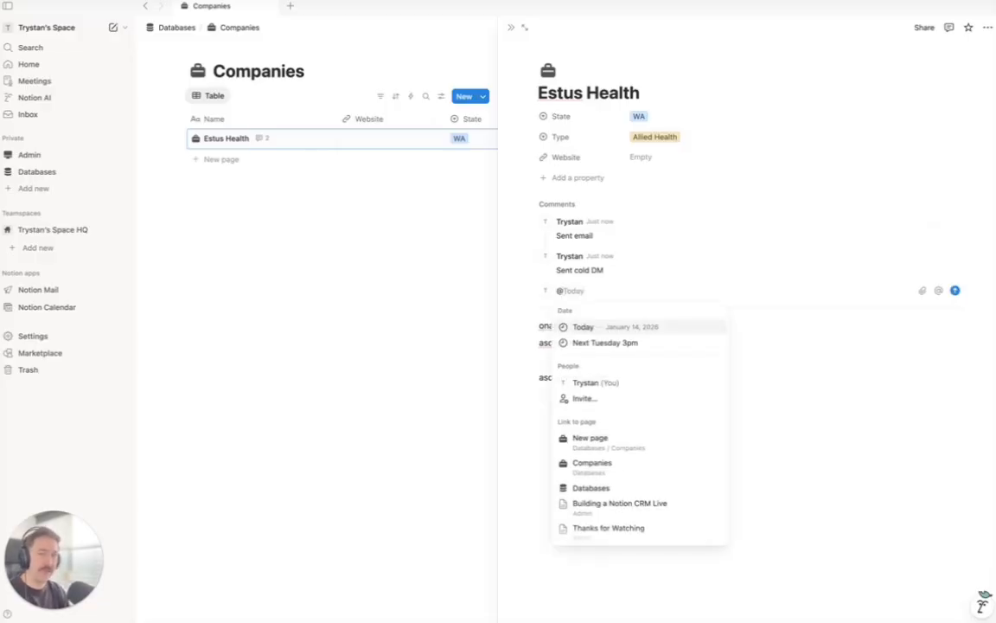
pyautogui.write('ange')
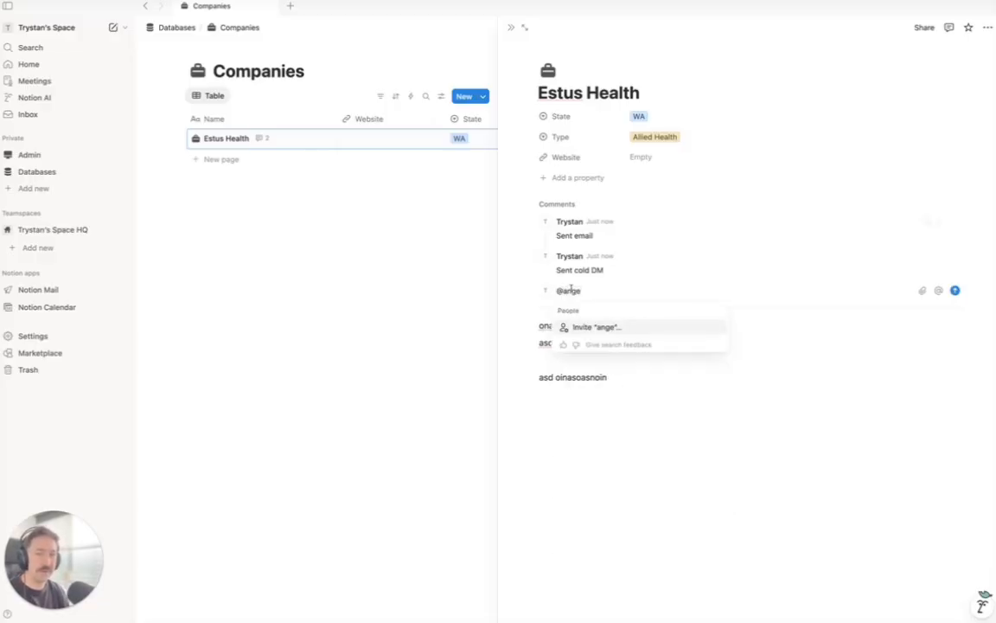
pyautogui.write(' pls invoice')
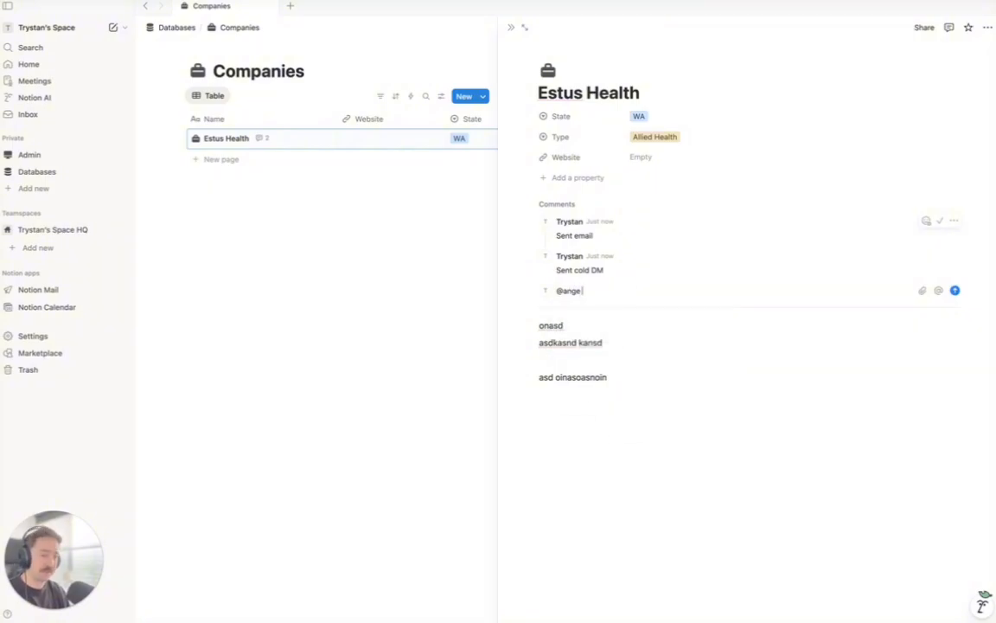
pyautogui.write(' Liam')
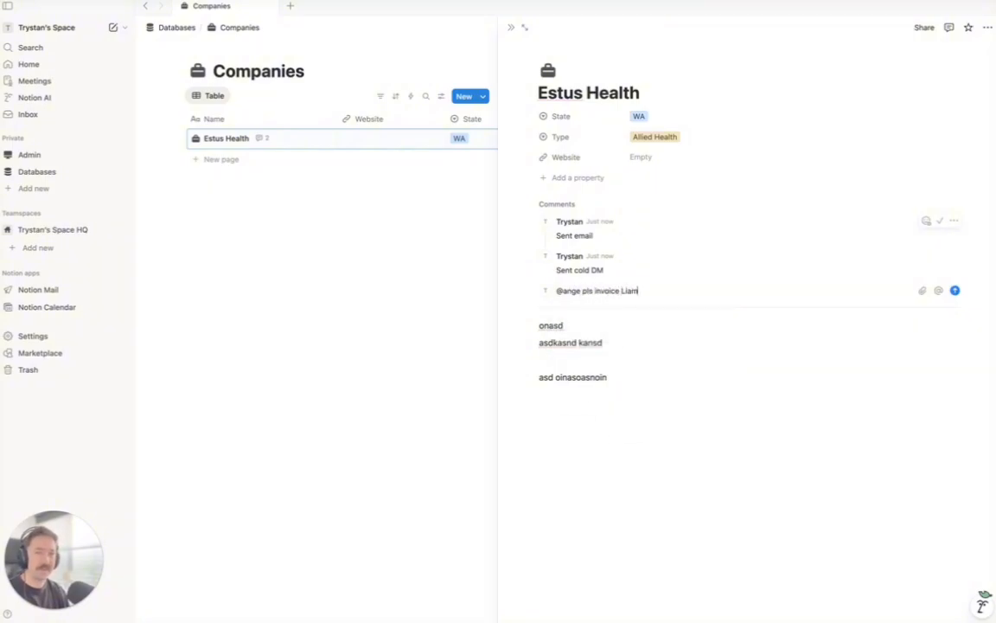
pyautogui.write(' for $1,000,000')
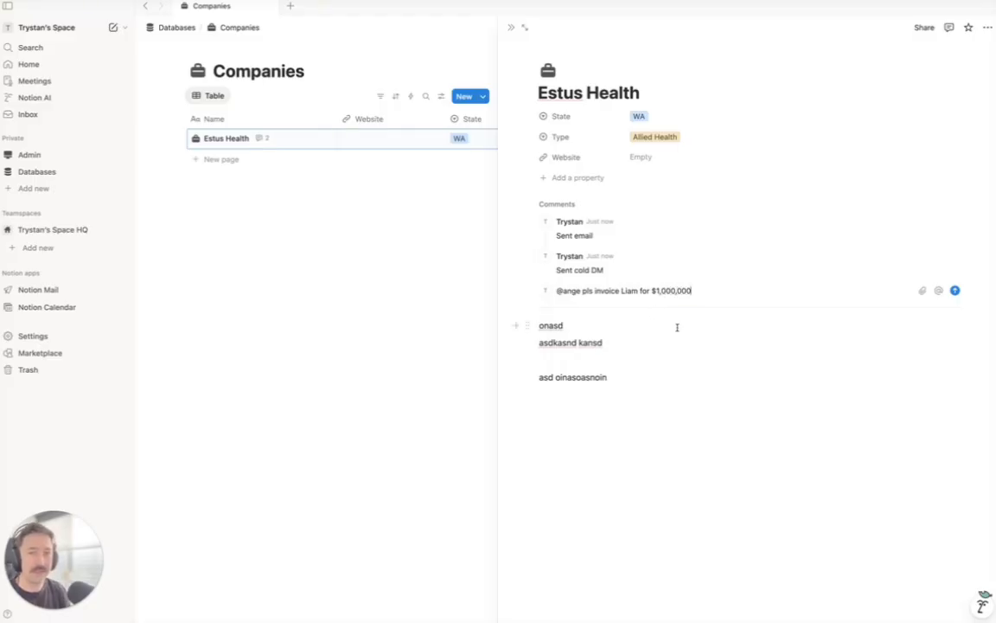
pyautogui.press('Return')
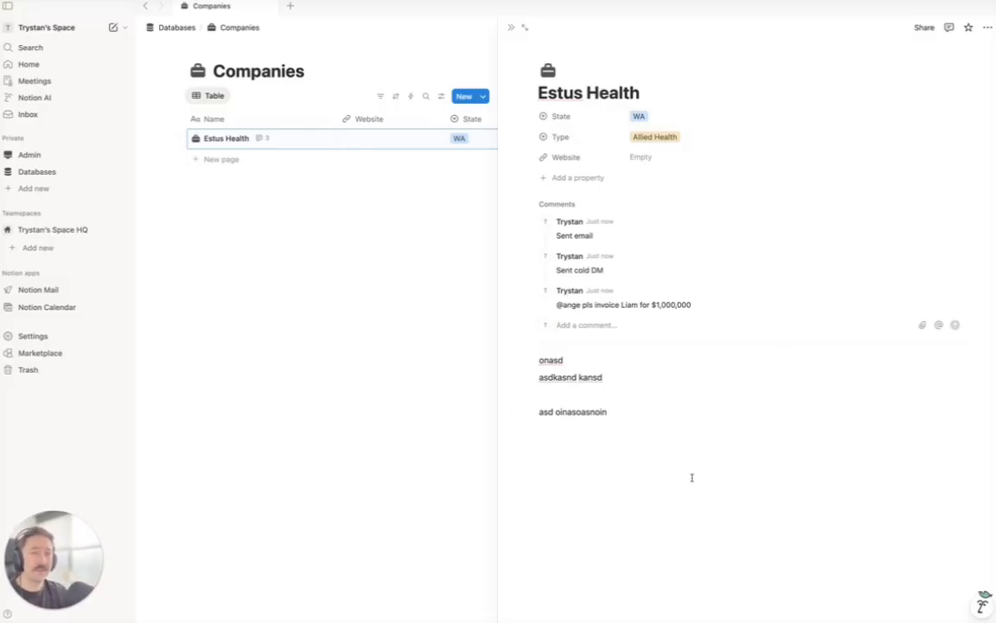
# Step: Close the Estus Health record to reveal the Companies table, then return to the Databases page
pyautogui.click(424, 227)
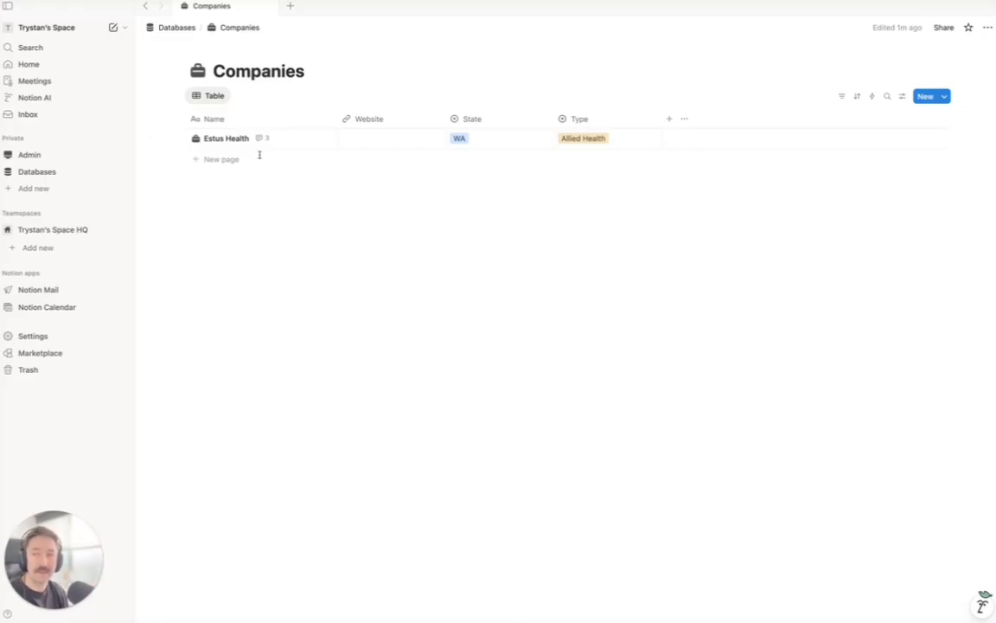
pyautogui.click(62, 175)
# Step: Insert an inline database named Contacts below Companies using /data
pyautogui.click(420, 215)
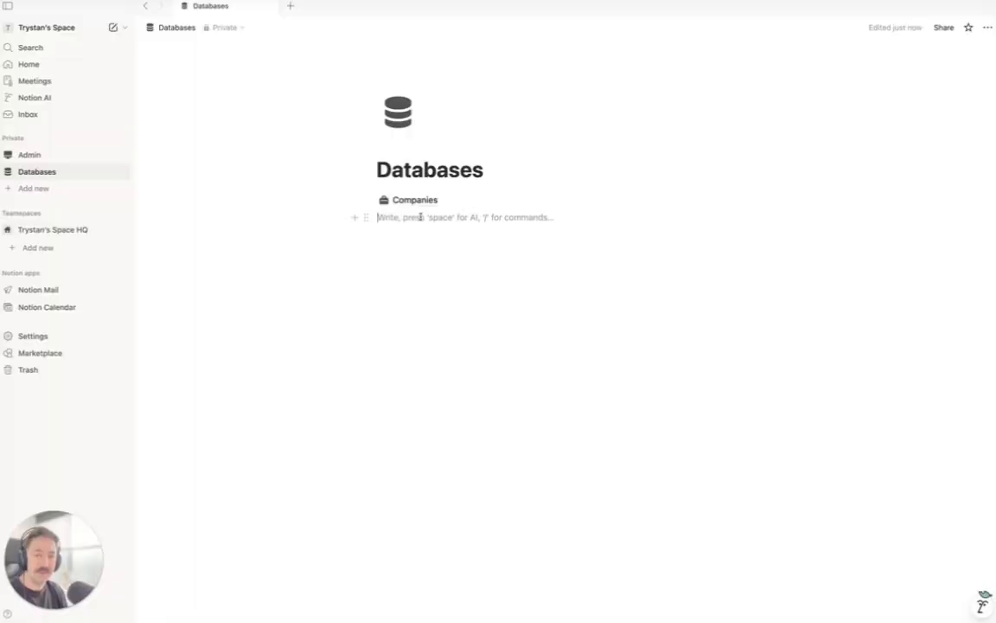
pyautogui.write('/data')
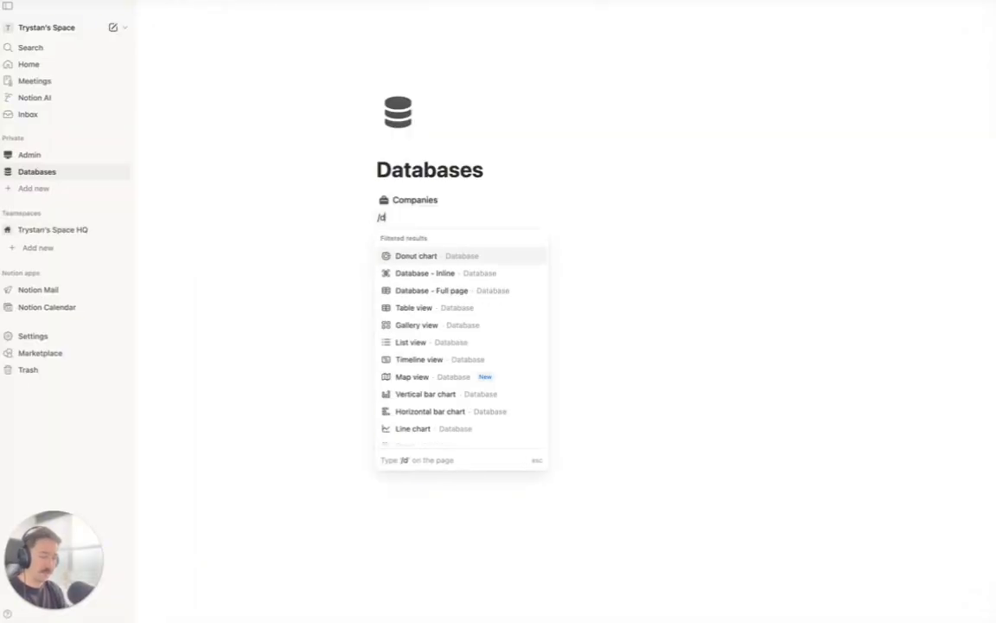
pyautogui.click(423, 257)
pyautogui.click(411, 221)
pyautogui.write('Contacts')
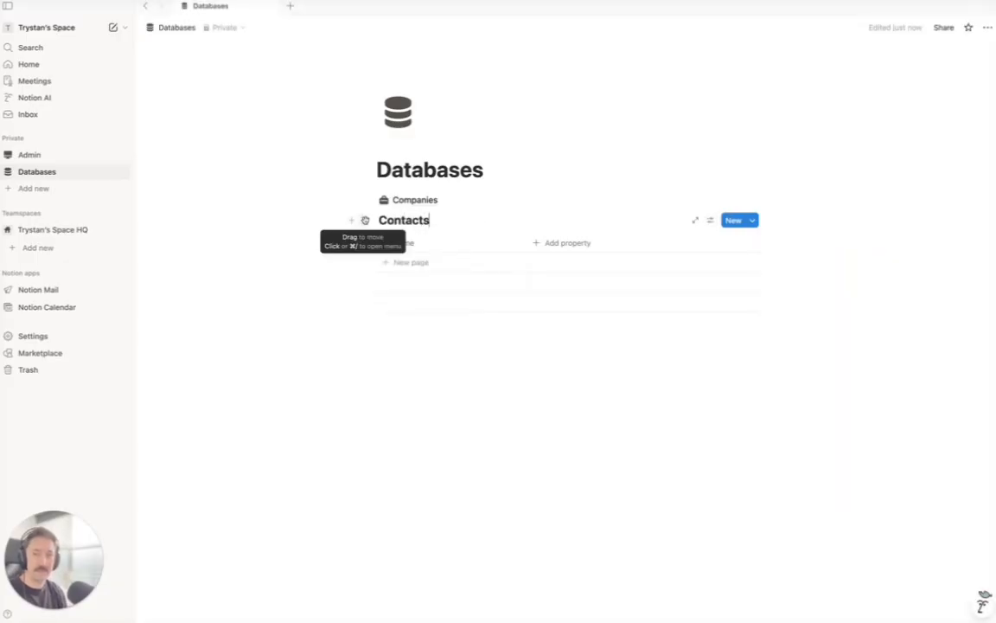
# Step: Turn Contacts into its own page with a person icon and open it
pyautogui.click(362, 220)
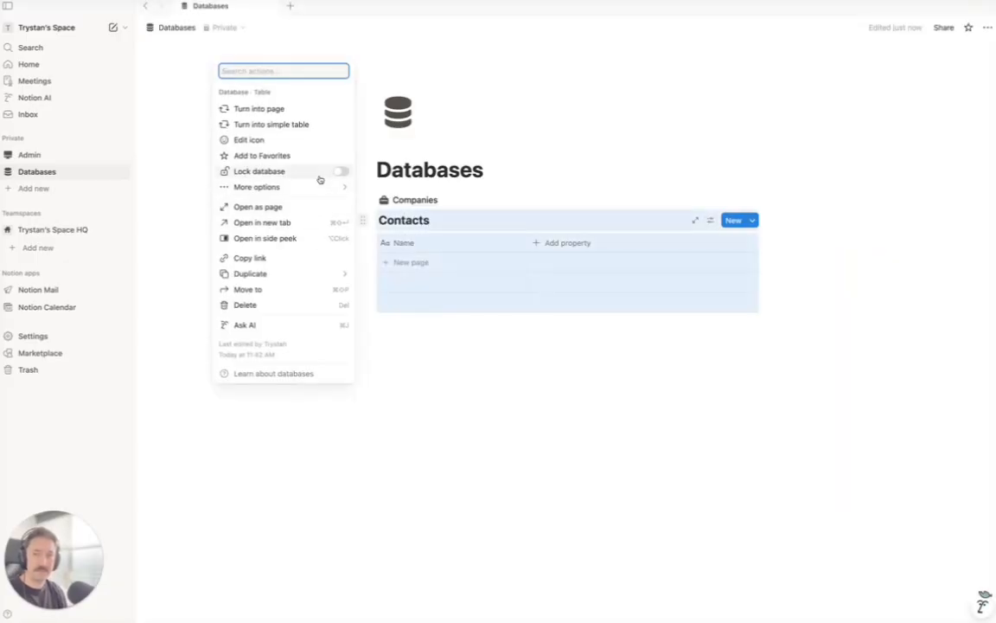
pyautogui.click(295, 104)
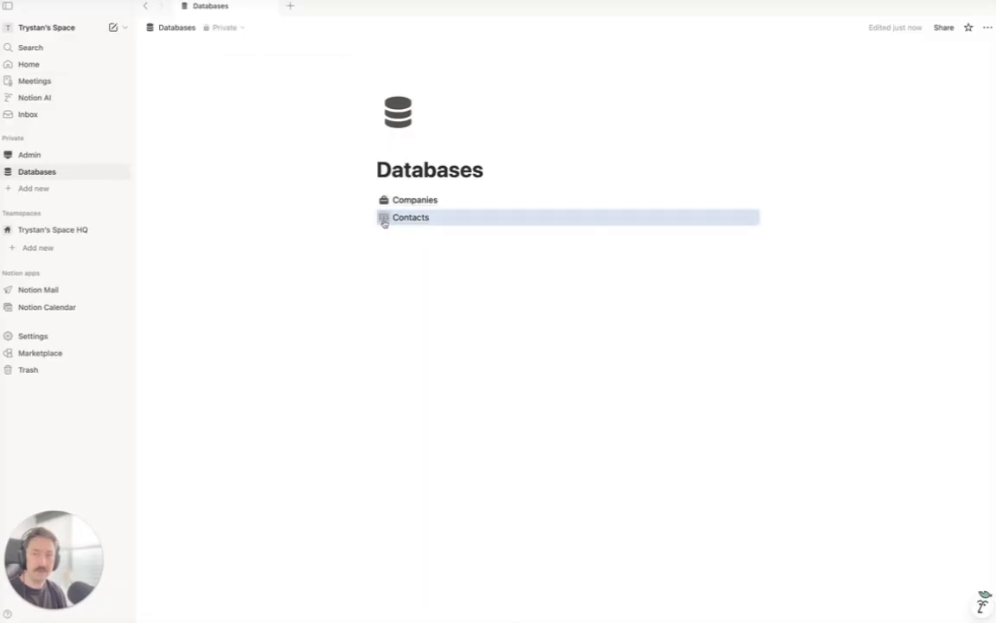
pyautogui.click(382, 217)
pyautogui.click(316, 239)
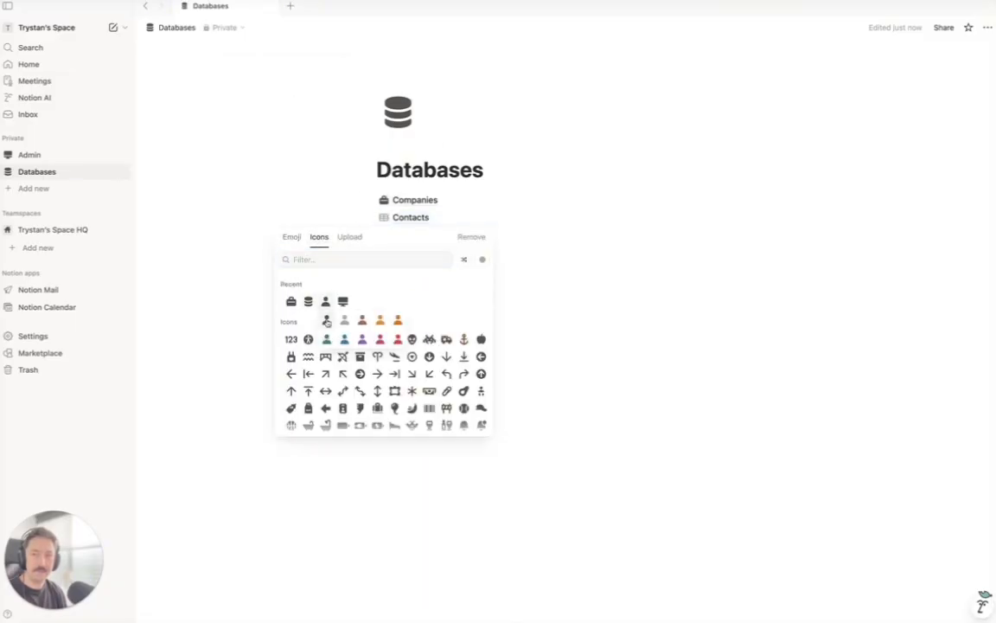
pyautogui.click(325, 301)
pyautogui.click(412, 218)
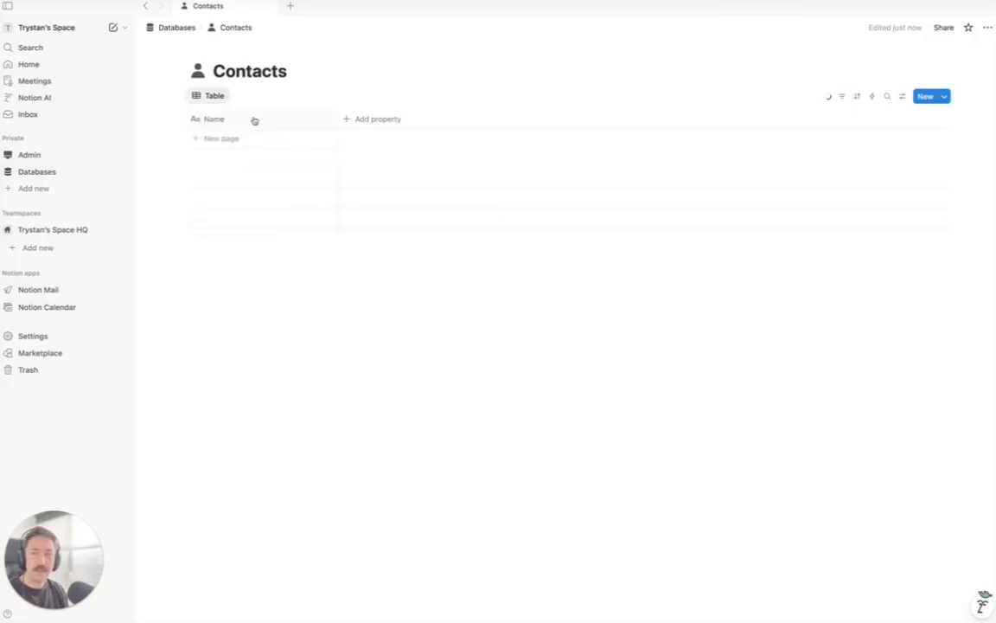
# Step: Add an empty row plus Email, Phone and Select properties to the Contacts table
pyautogui.click(246, 140)
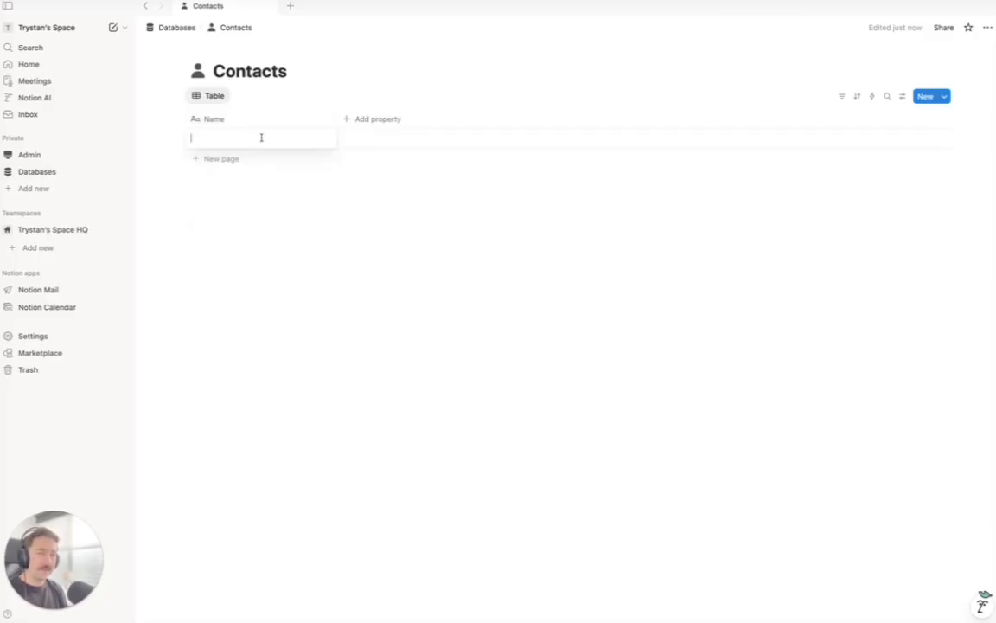
pyautogui.click(356, 120)
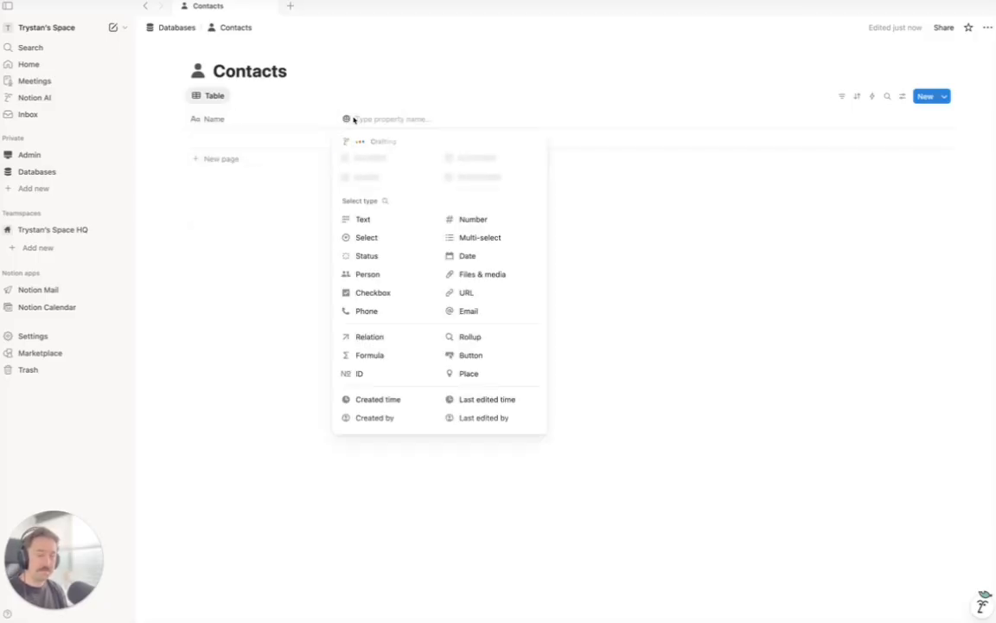
pyautogui.click(445, 308)
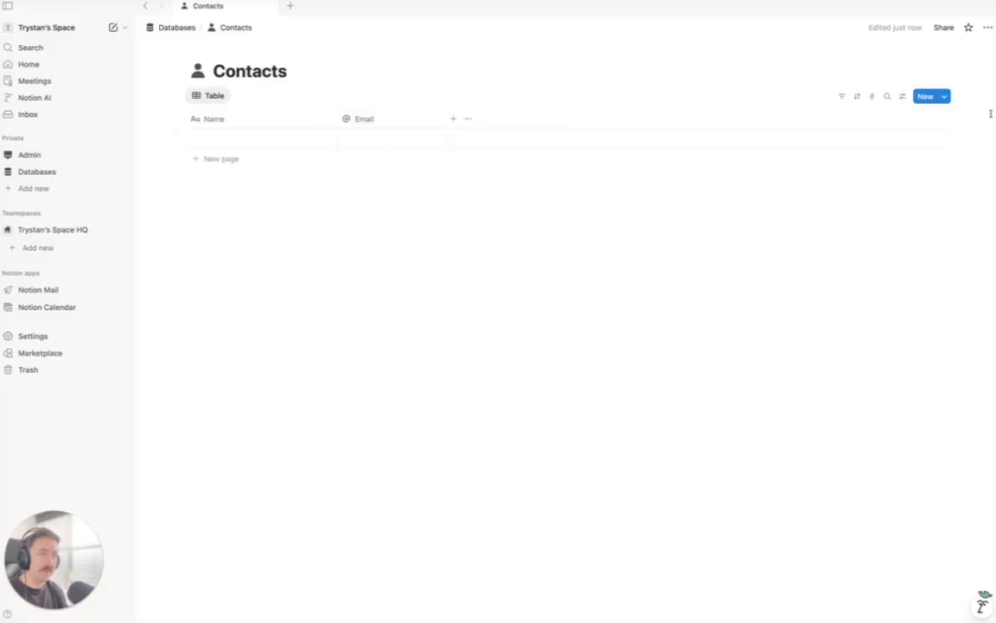
pyautogui.click(452, 119)
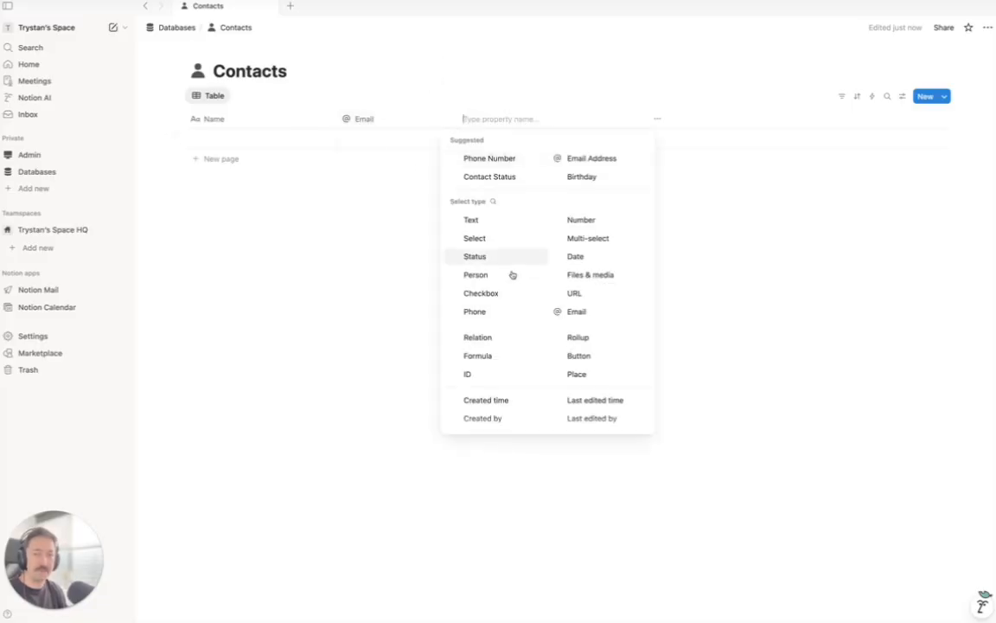
pyautogui.click(499, 319)
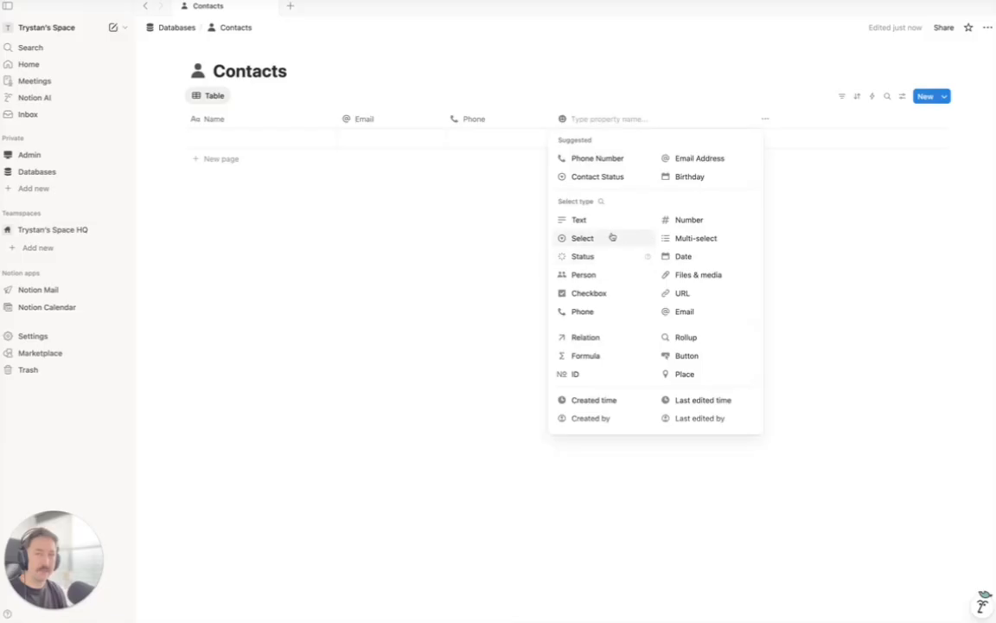
pyautogui.click(590, 239)
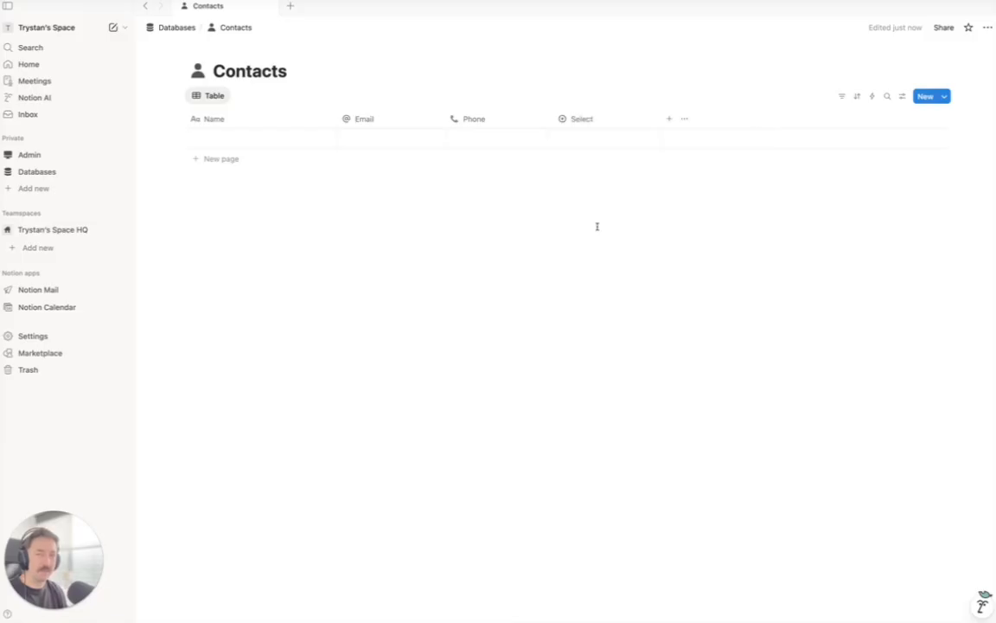
# Step: Rename the new Select property to Status
pyautogui.click(595, 123)
pyautogui.write('Status')
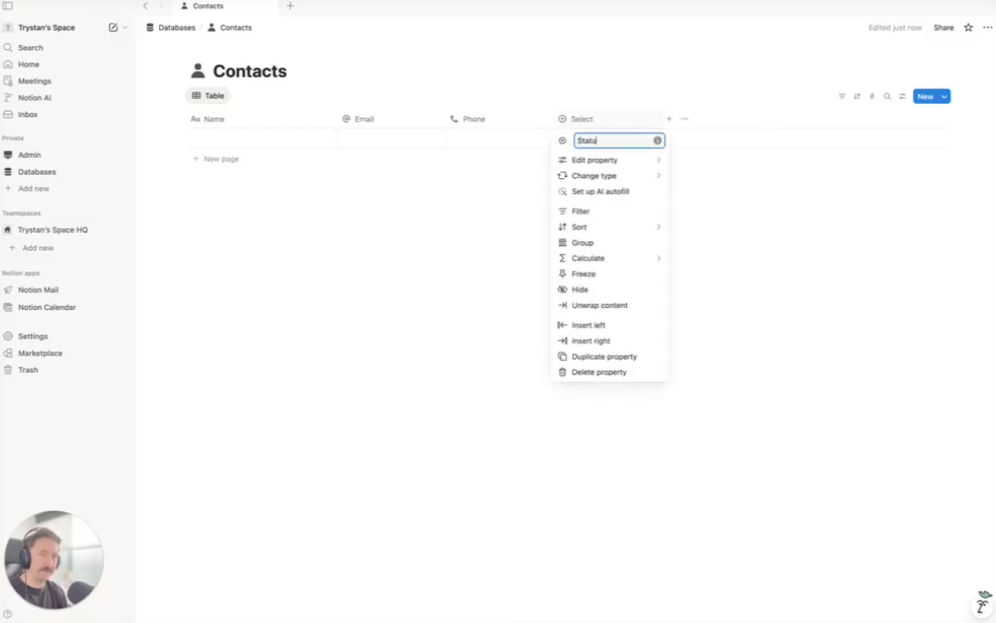
pyautogui.click(603, 161)
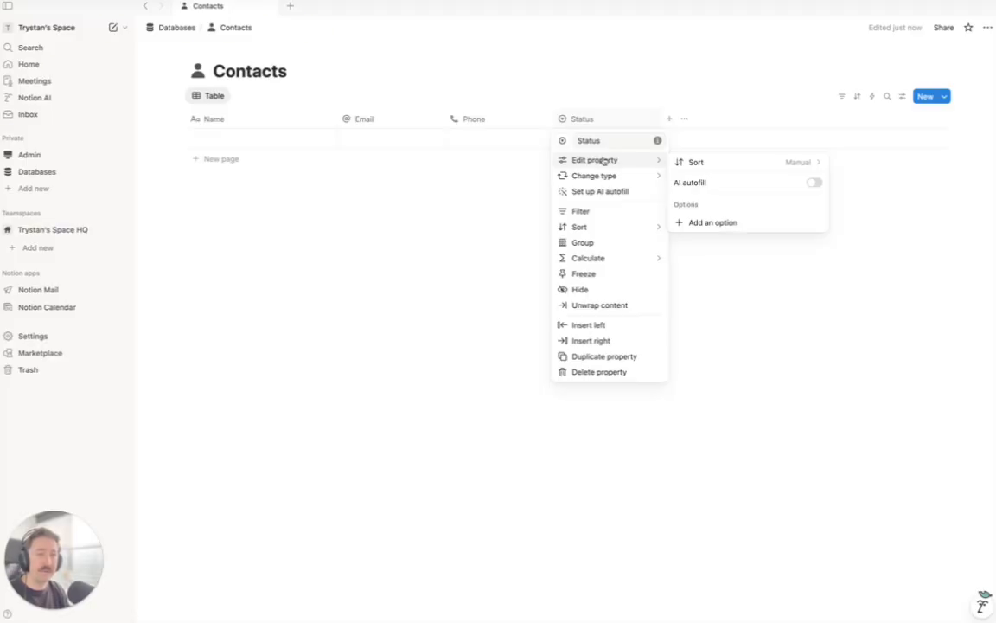
pyautogui.click(781, 90)
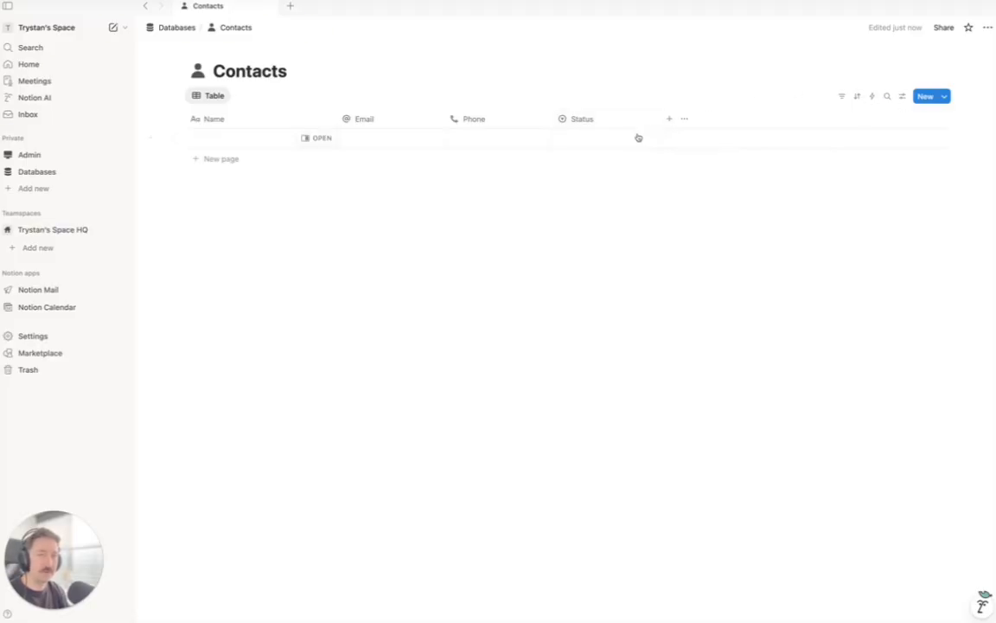
# Step: Add Active and Inactive as options of the Status property
pyautogui.click(578, 125)
pyautogui.moveTo(612, 174)
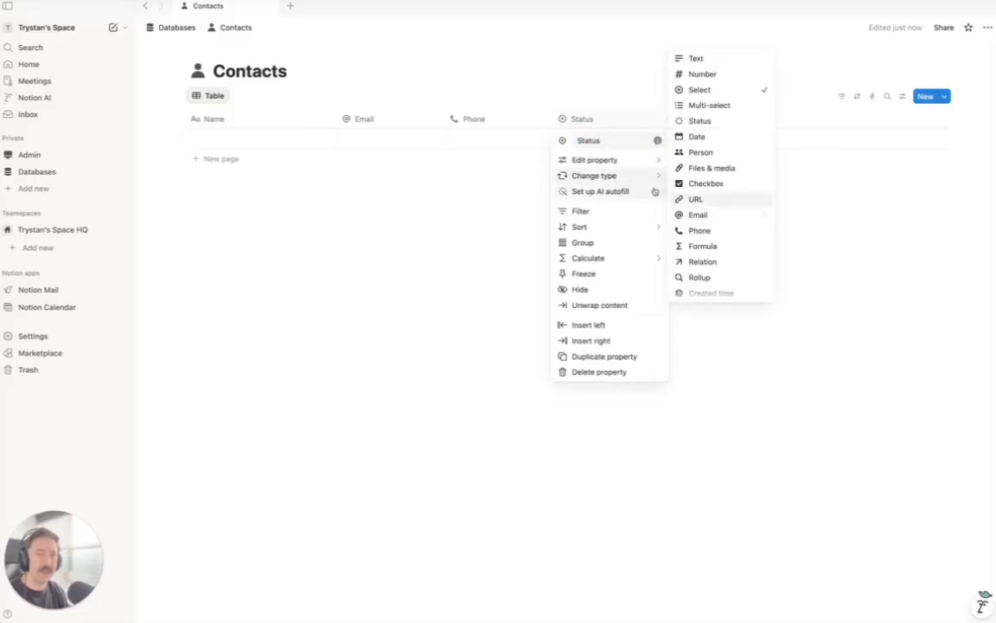
pyautogui.moveTo(638, 160)
pyautogui.click(707, 221)
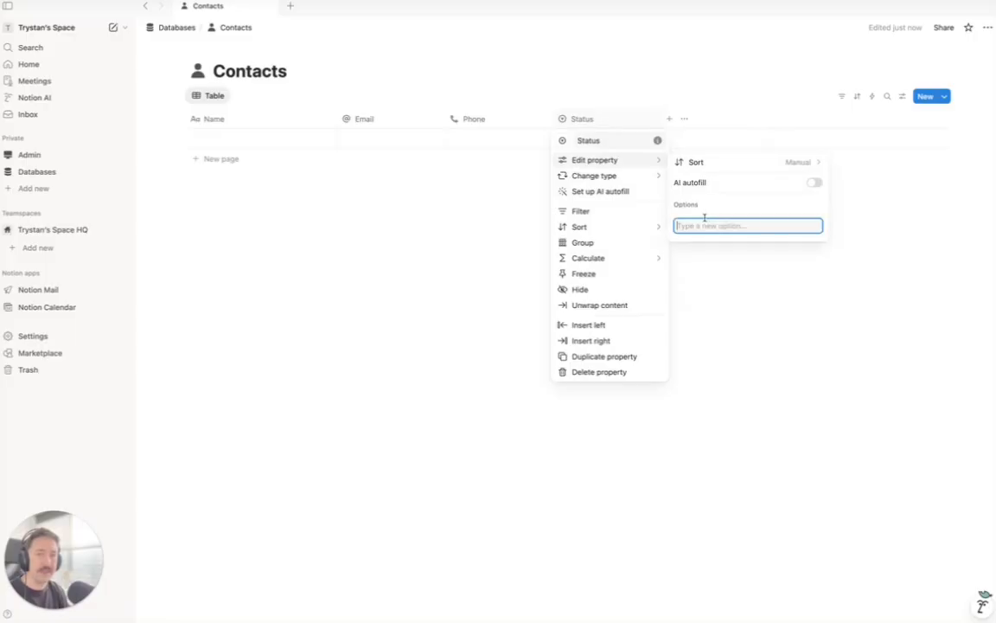
pyautogui.write('Active')
pyautogui.press('Return')
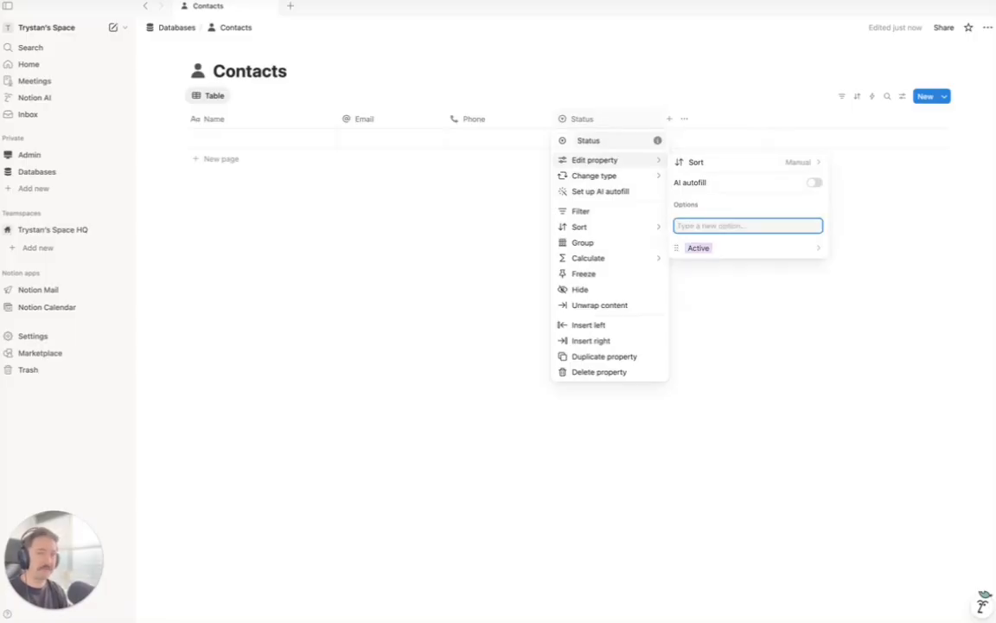
pyautogui.write('Inactive')
pyautogui.press('Return')
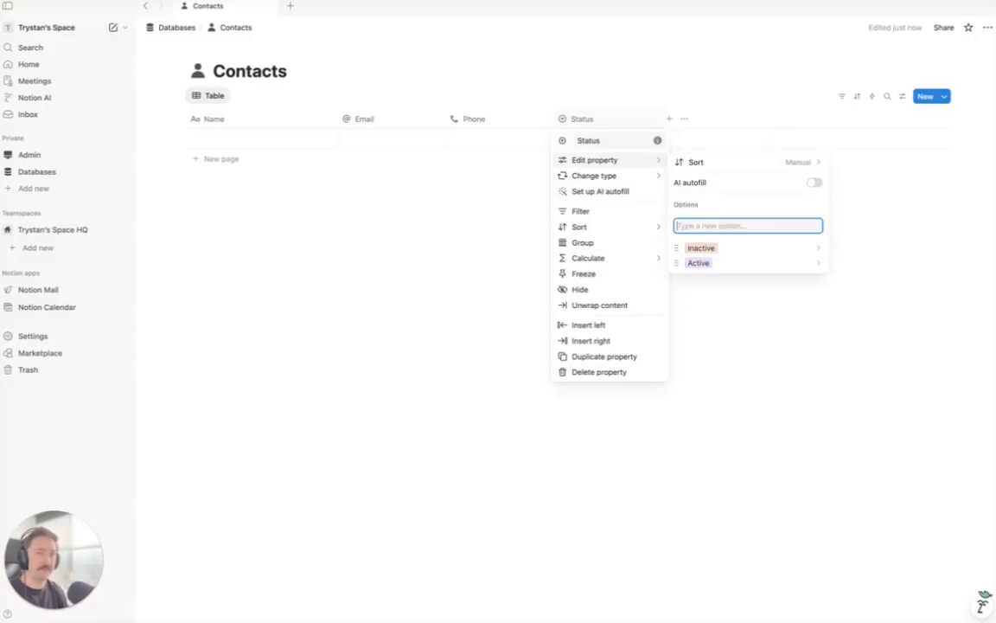
# Step: Review the Status property's type and icon settings, then close them
pyautogui.click(578, 122)
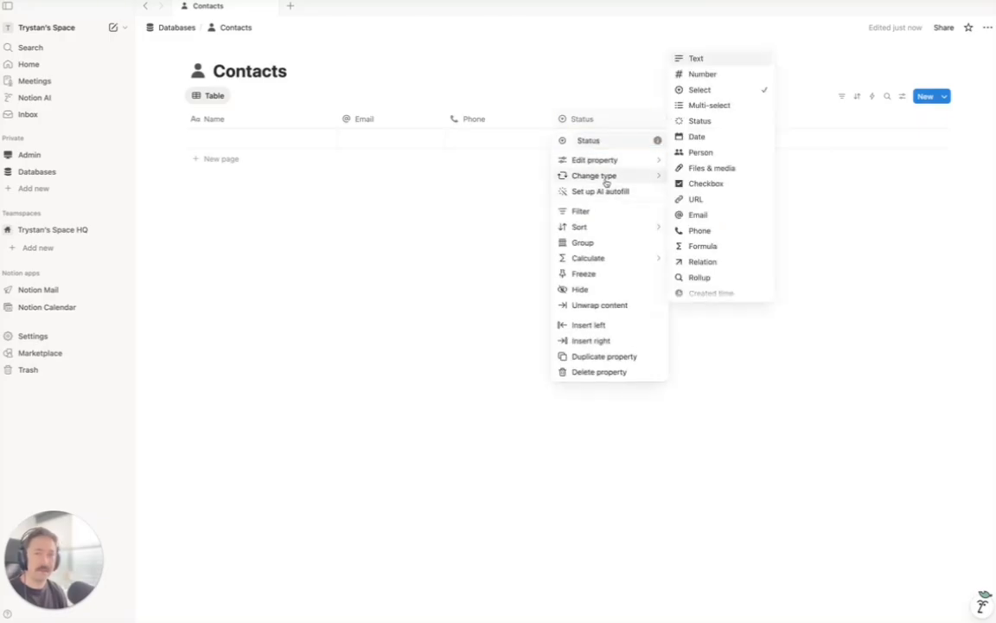
pyautogui.moveTo(634, 167)
pyautogui.click(564, 142)
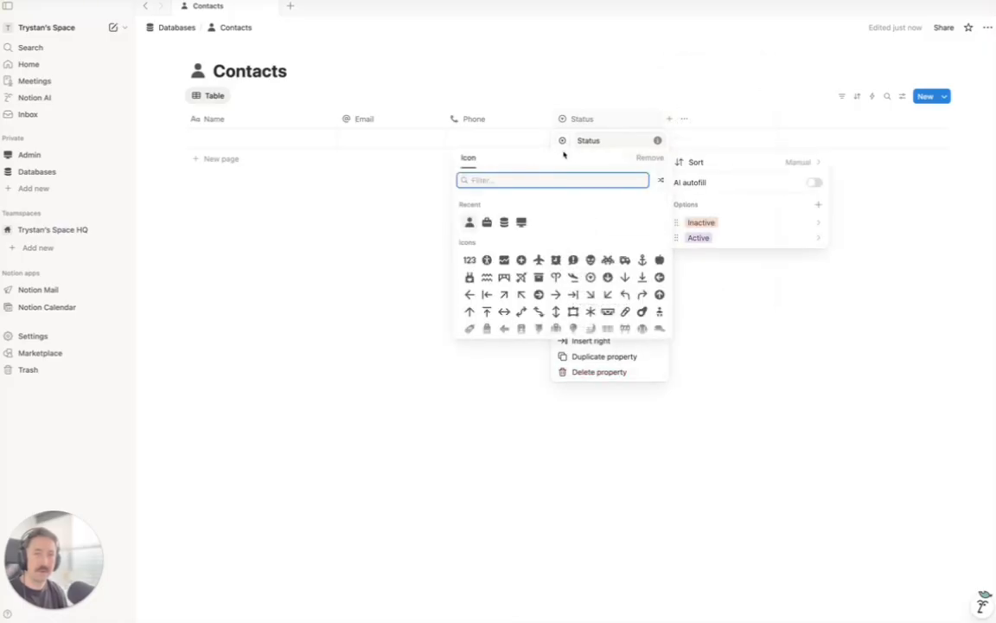
pyautogui.click(674, 98)
pyautogui.click(654, 95)
pyautogui.click(273, 143)
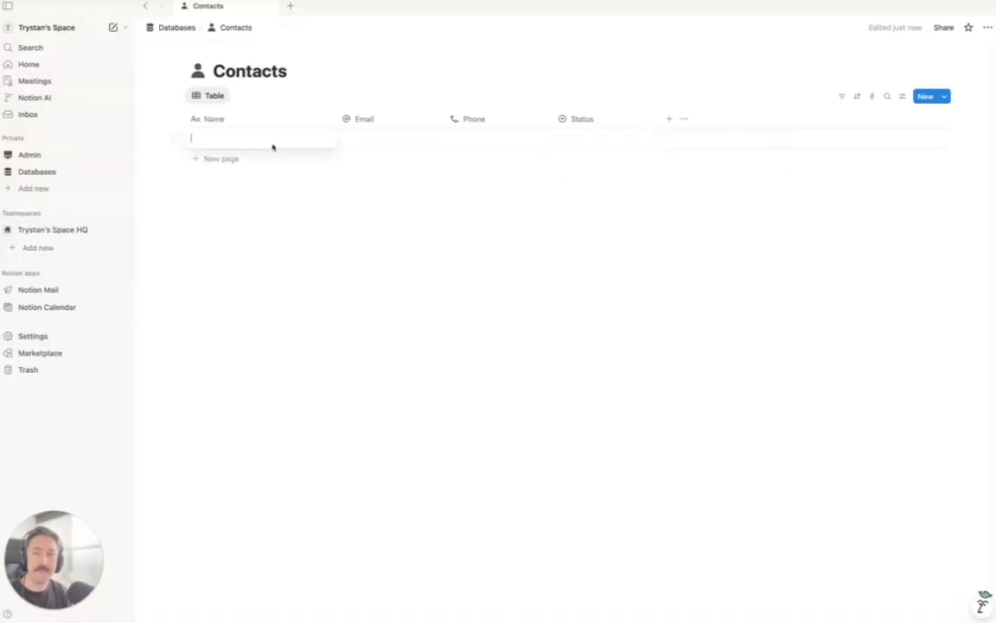
# Step: Enter the names of the first three sample contacts in new rows
pyautogui.write('Liam')
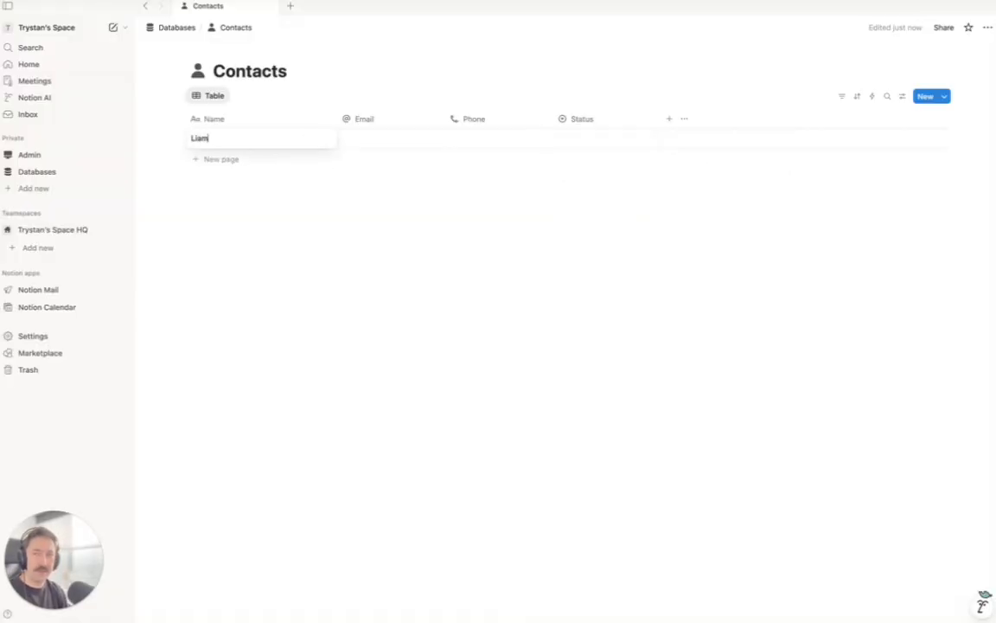
pyautogui.press('Return')
pyautogui.hotkey('shift', 'Return')
pyautogui.write('Nik')
pyautogui.press('Return')
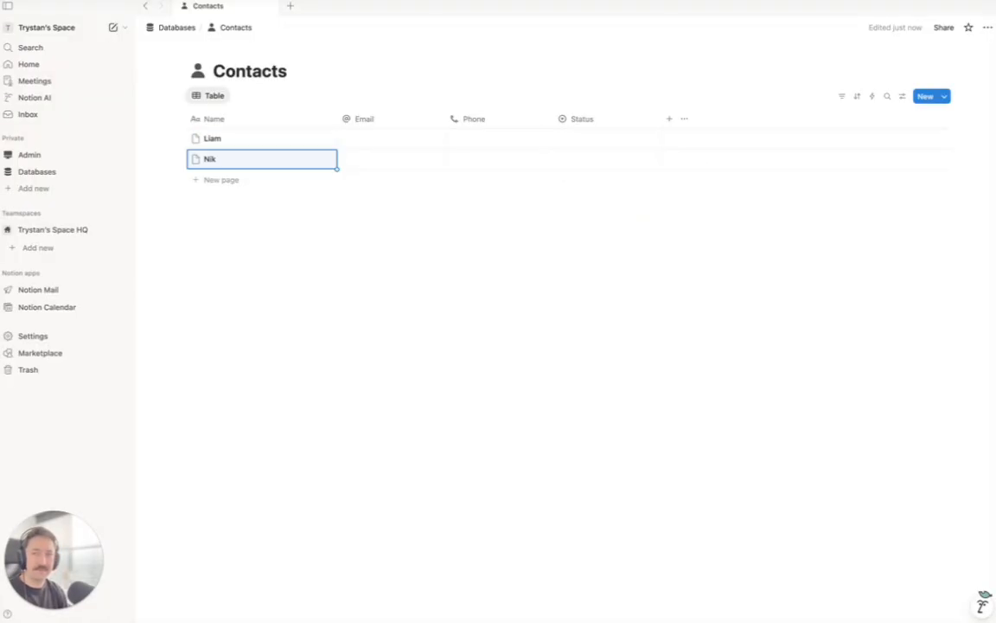
pyautogui.hotkey('shift', 'Return')
pyautogui.write('N')
pyautogui.press('Tab')
pyautogui.press('Tab')
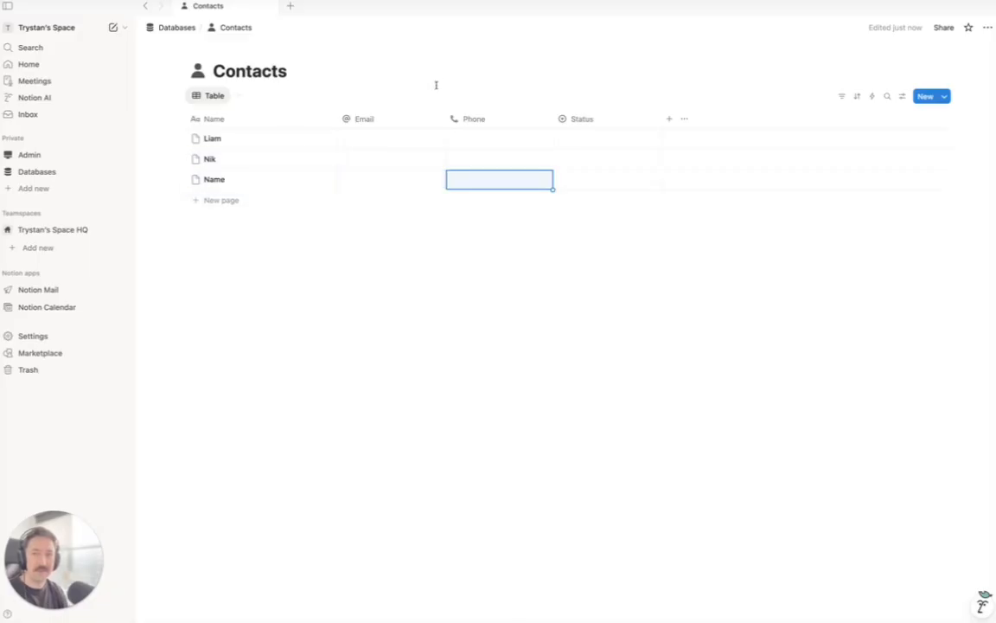
# Step: Set Status to Active for the first three contacts and fix the third contact's name
pyautogui.click(626, 144)
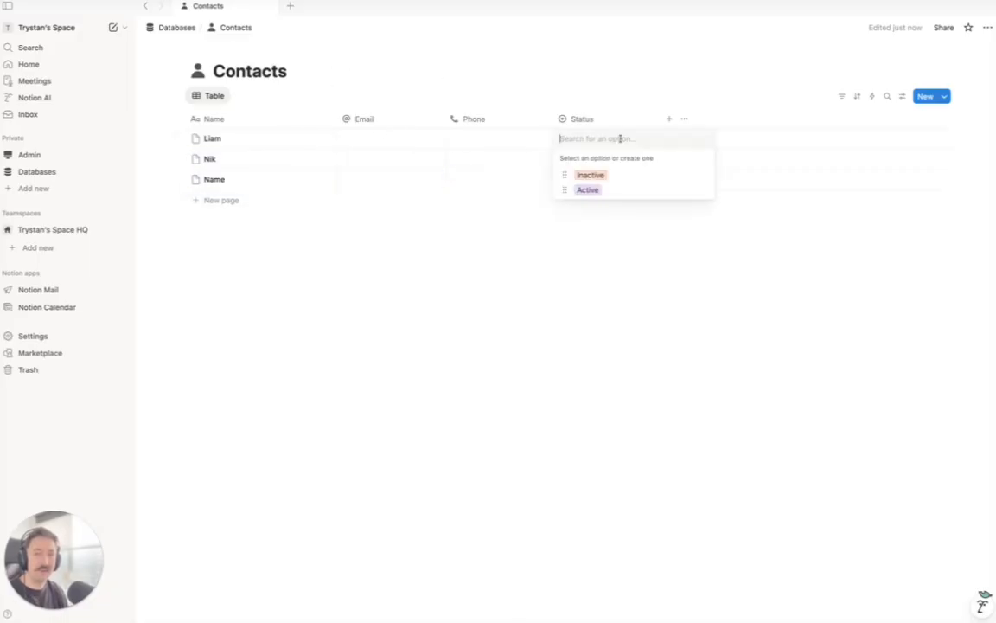
pyautogui.click(592, 188)
pyautogui.hotkey('ctrl', 'c')
pyautogui.press('Down')
pyautogui.hotkey('ctrl', 'v')
pyautogui.press('Down')
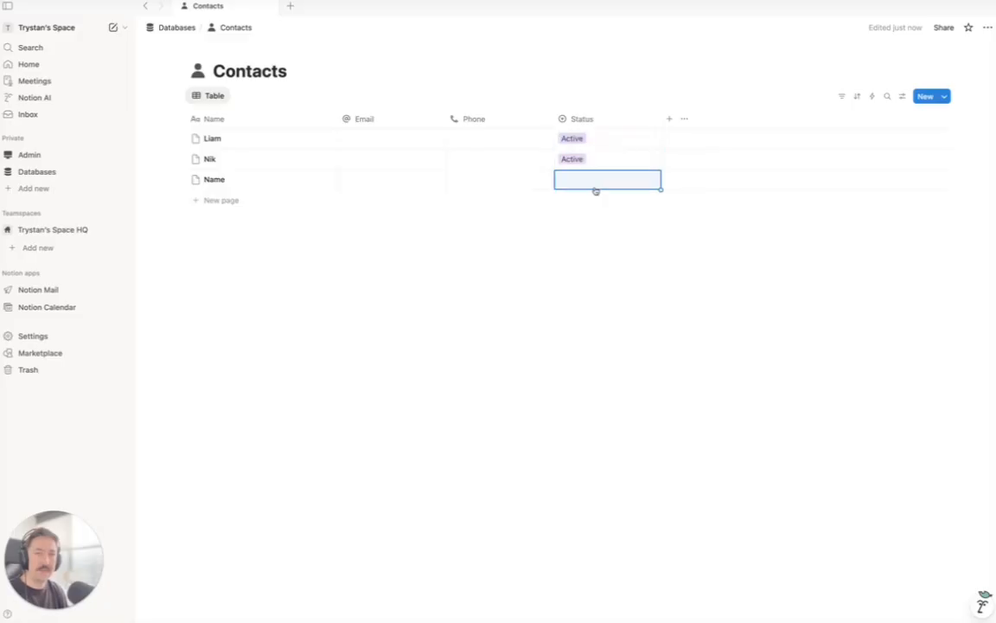
pyautogui.hotkey('ctrl', 'v')
pyautogui.click(227, 181)
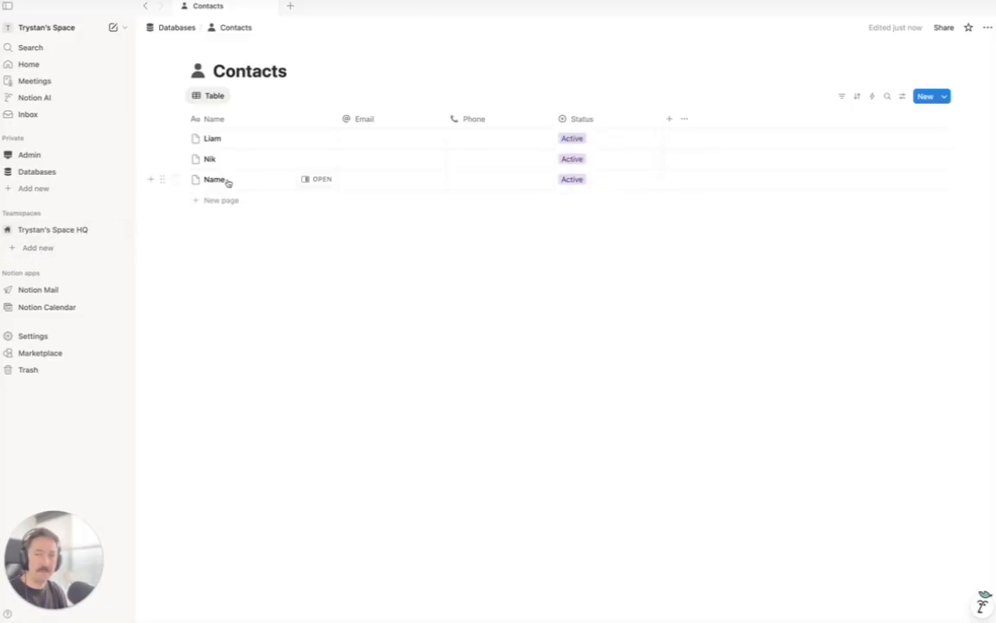
pyautogui.press('BackSpace')
pyautogui.press('Escape')
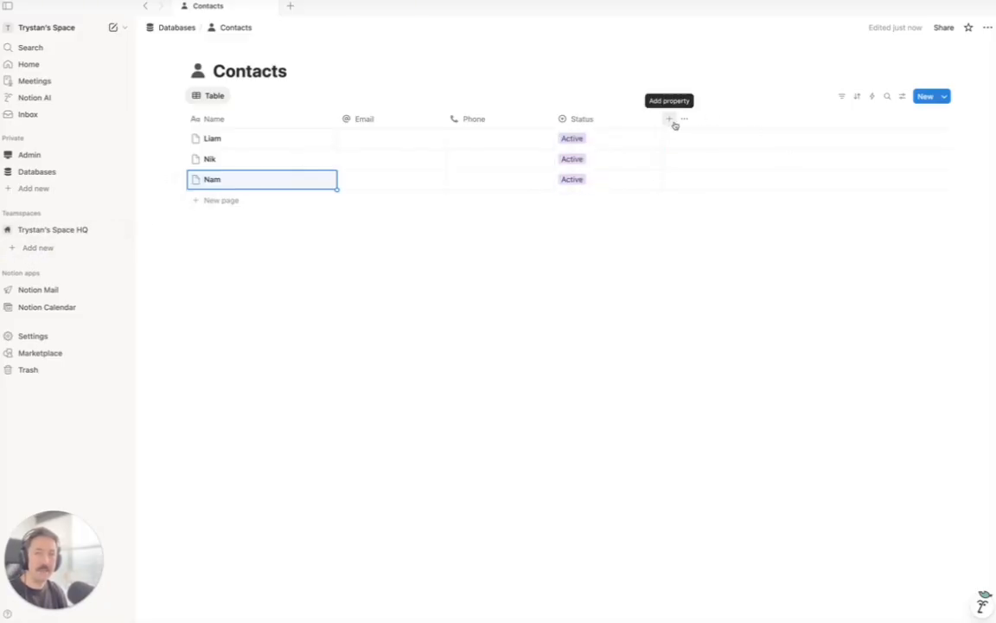
# Step: Add a fourth contact with Status set to Inactive
pyautogui.click(282, 198)
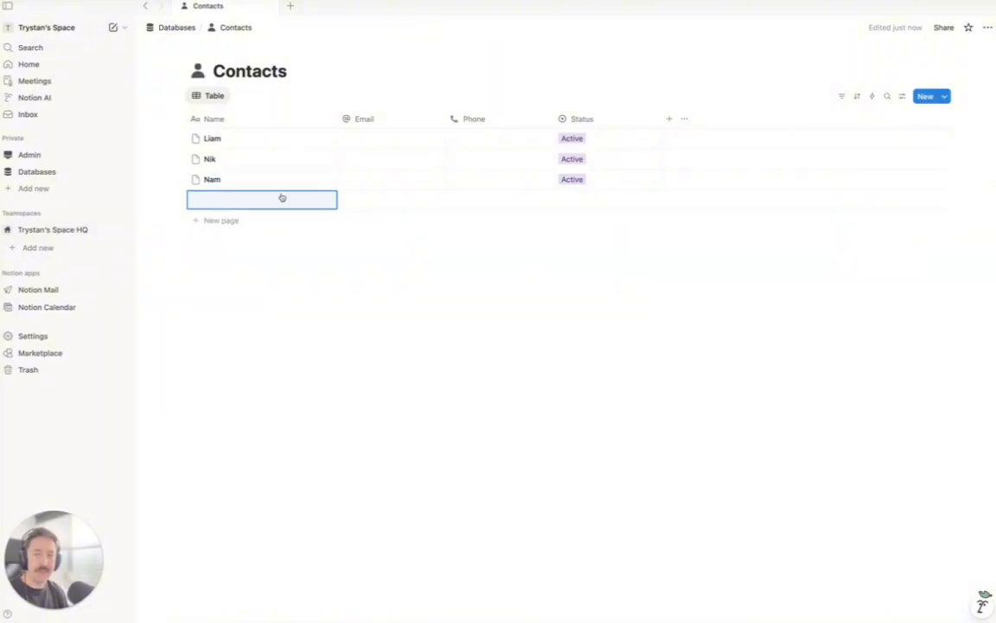
pyautogui.click(268, 199)
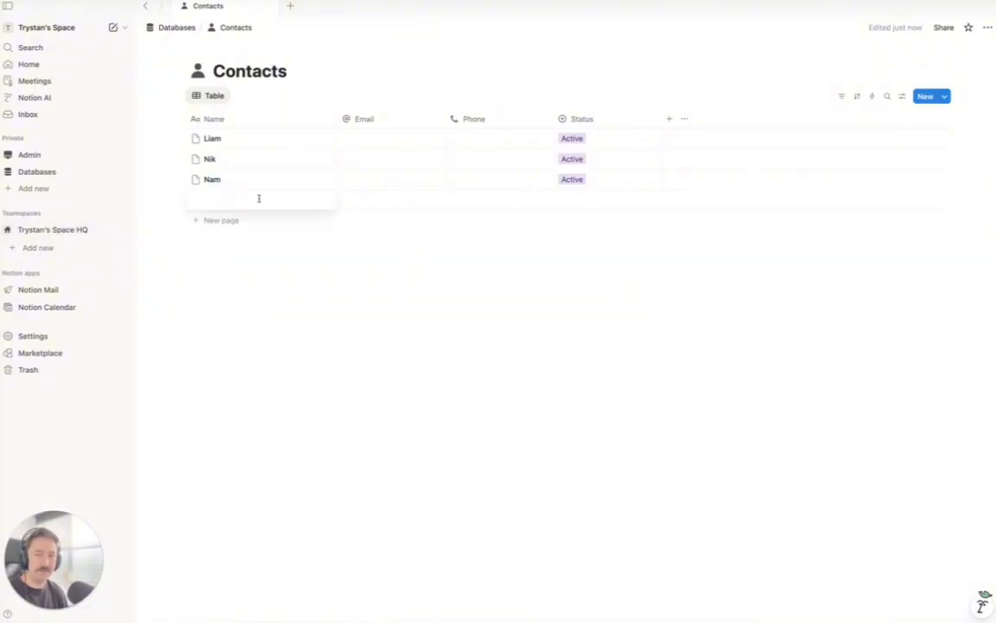
pyautogui.write('Grumpy Da')
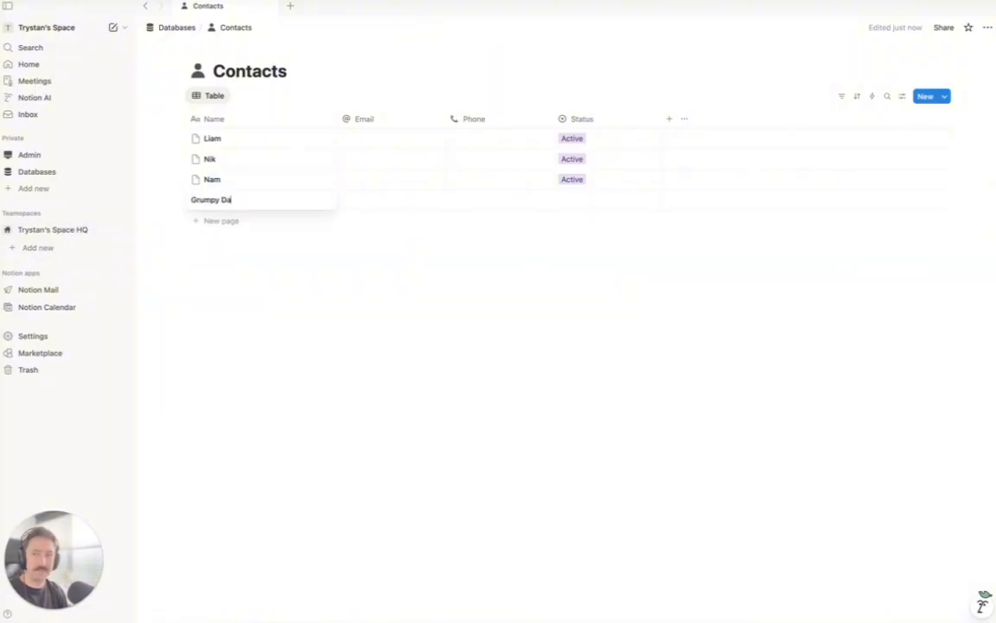
pyautogui.write('ve')
pyautogui.press('Tab')
pyautogui.press('Tab')
pyautogui.click(582, 201)
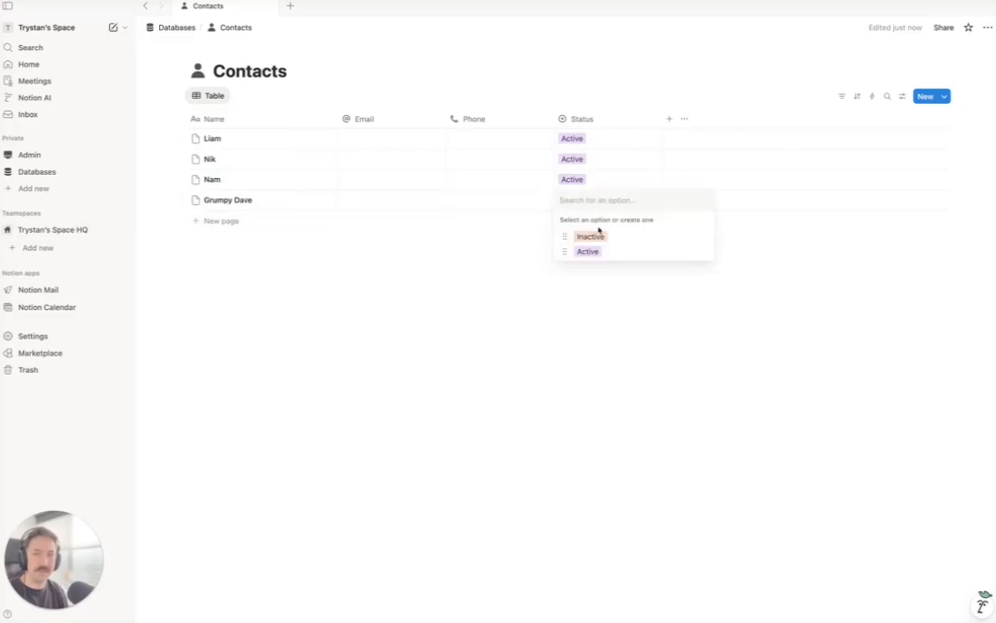
pyautogui.click(596, 234)
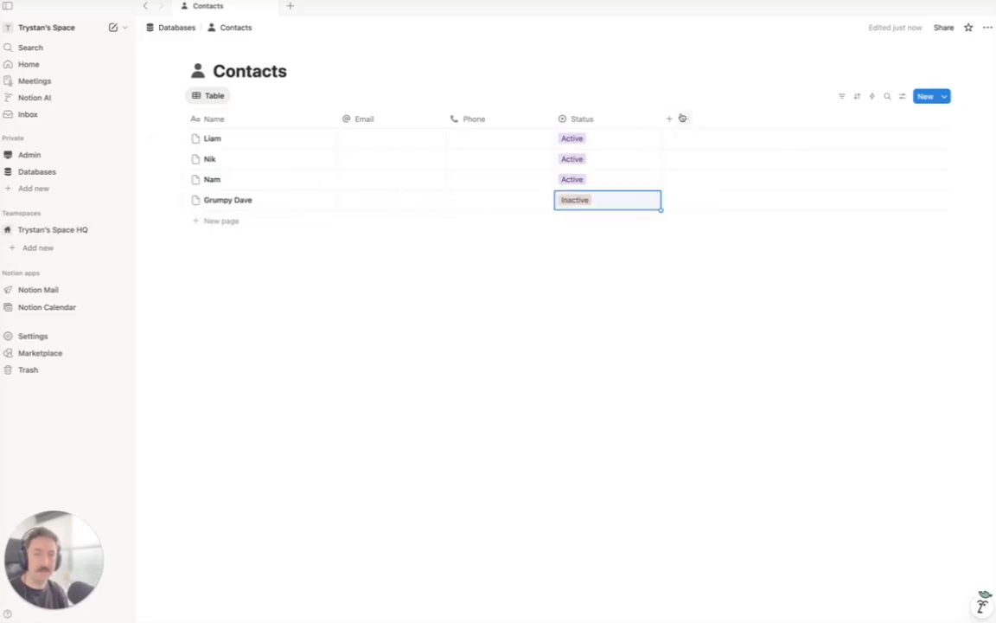
pyautogui.click(741, 87)
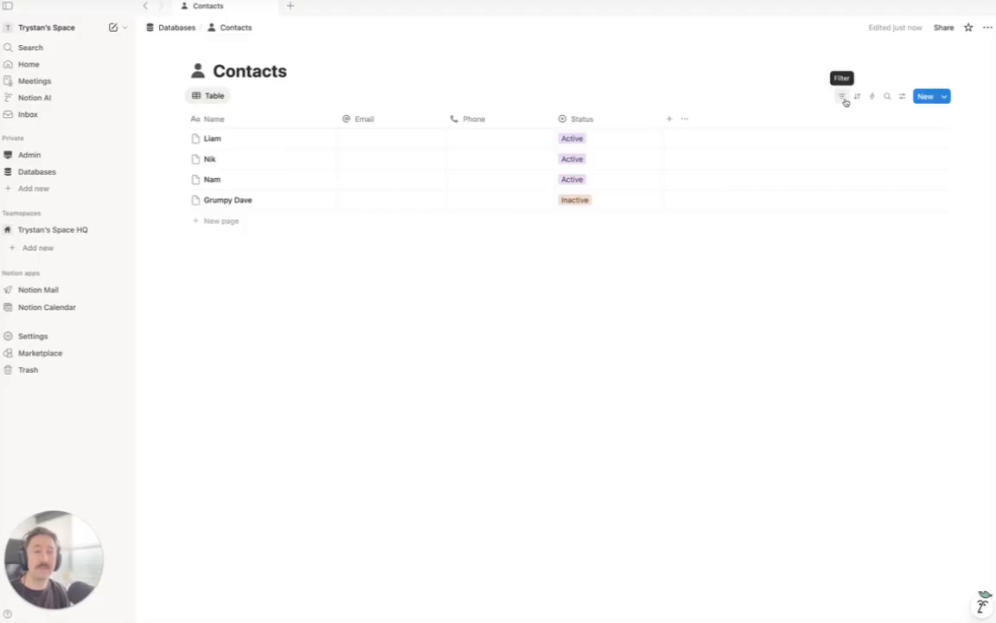
# Step: Add a Status is Active filter to the Contacts table
pyautogui.click(842, 97)
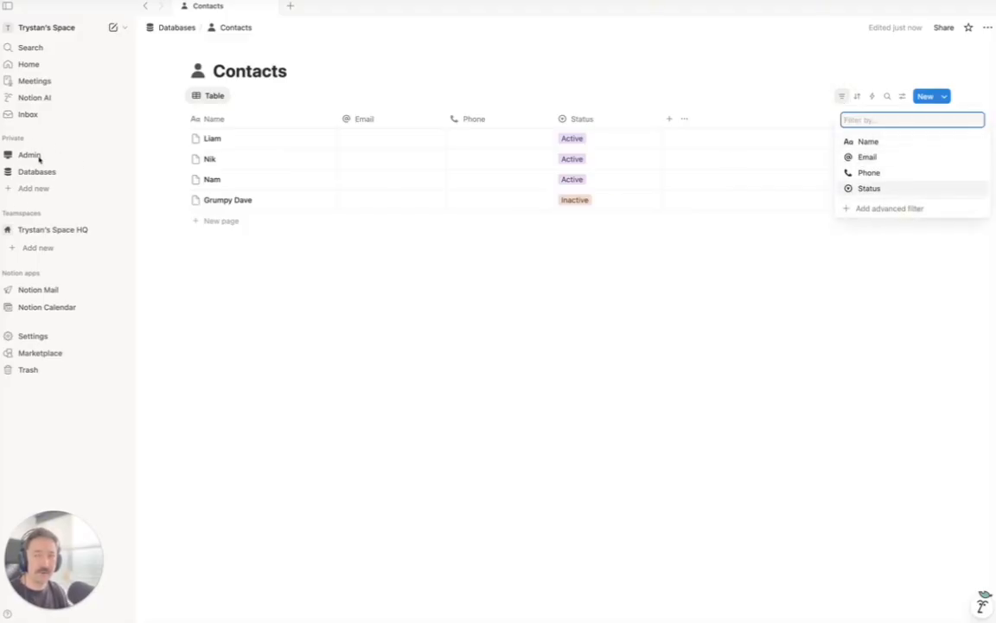
pyautogui.click(884, 190)
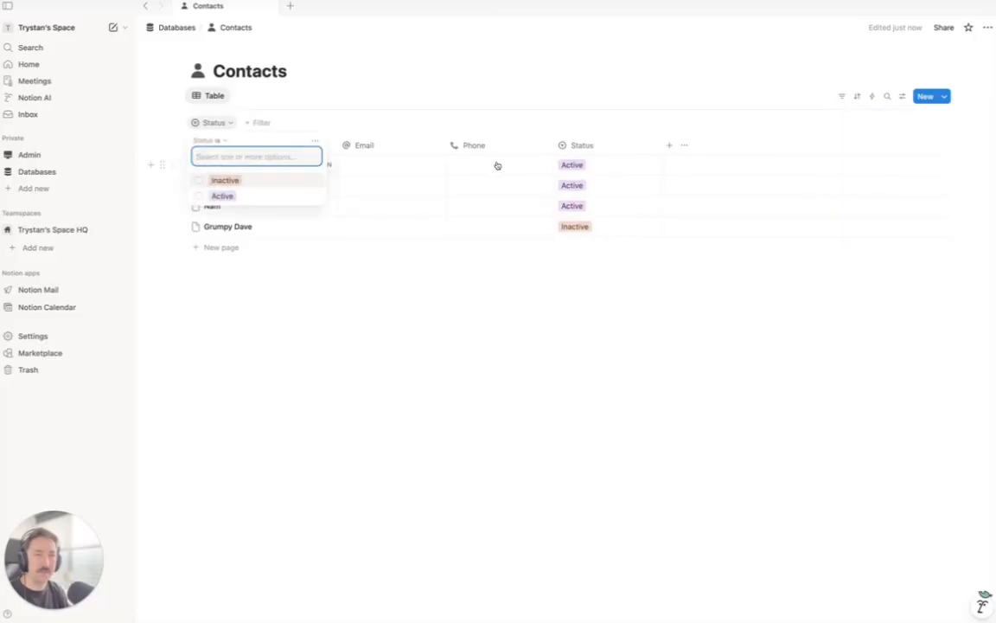
pyautogui.click(199, 196)
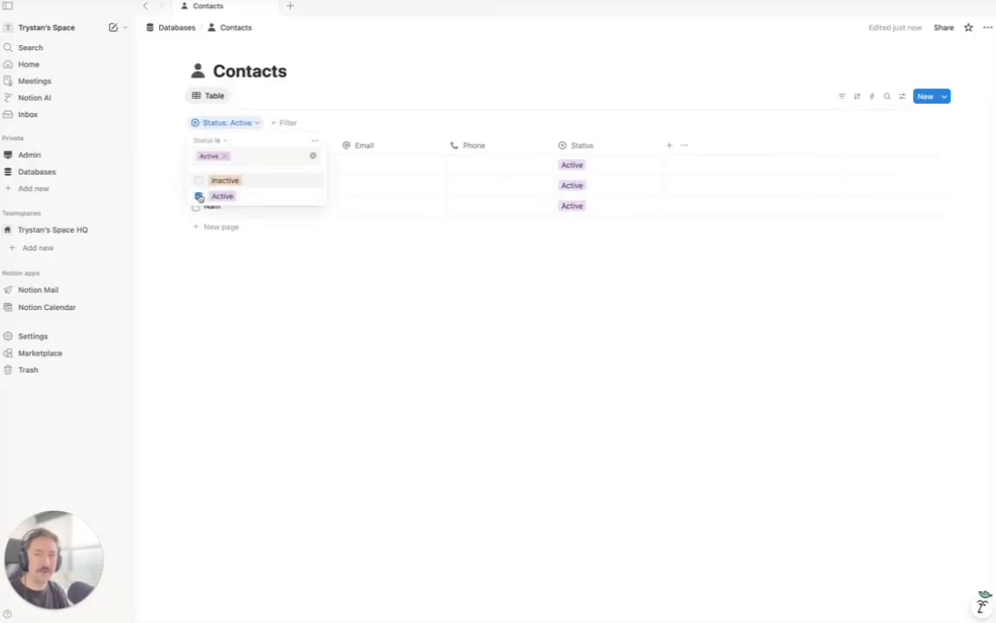
pyautogui.click(345, 255)
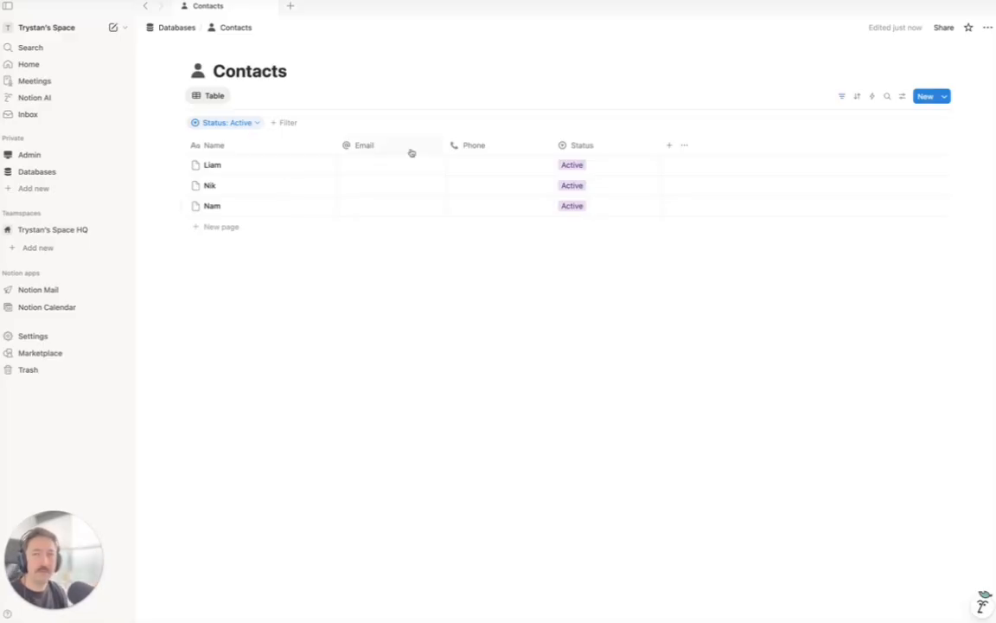
# Step: Create an Archived page with a dark trash-can icon
pyautogui.click(32, 187)
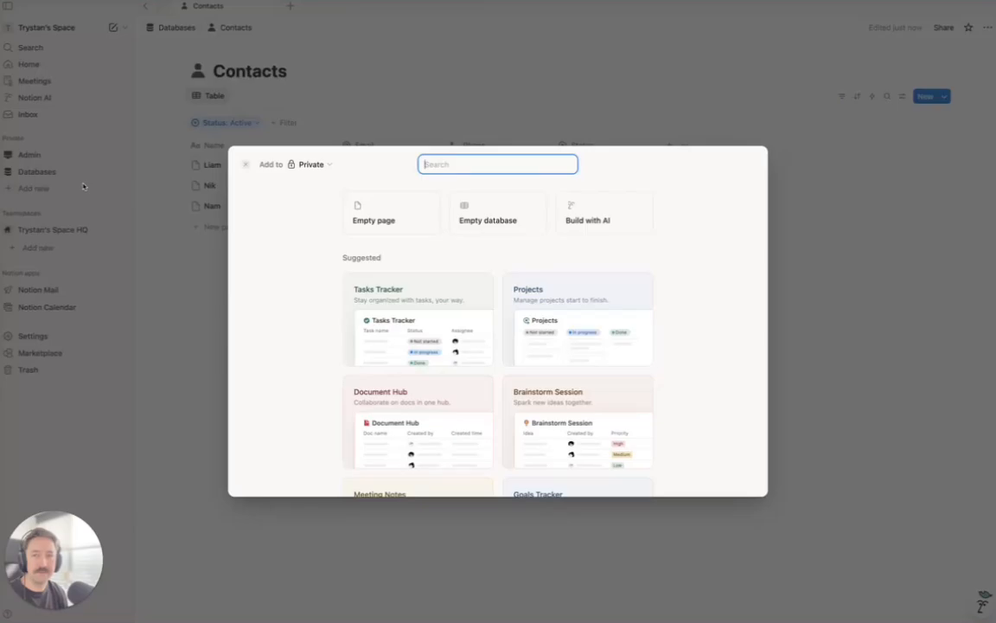
pyautogui.write('Archived')
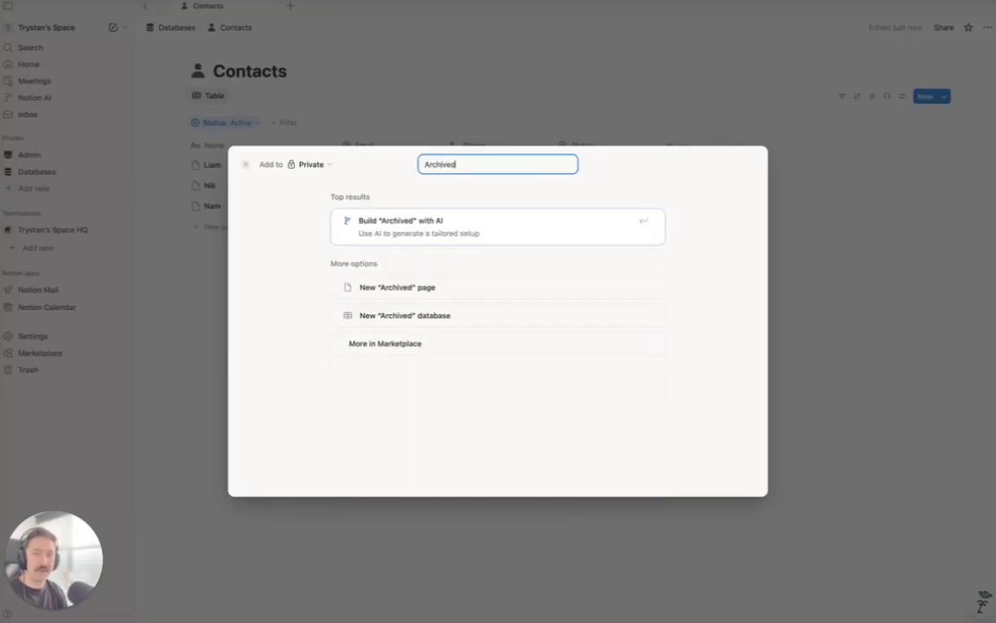
pyautogui.click(365, 290)
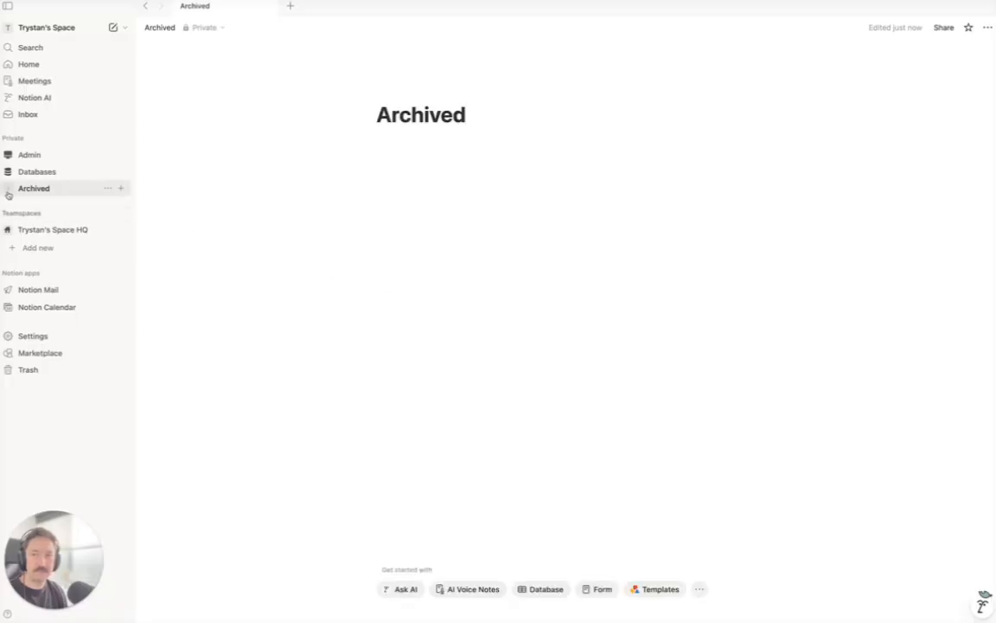
pyautogui.click(382, 89)
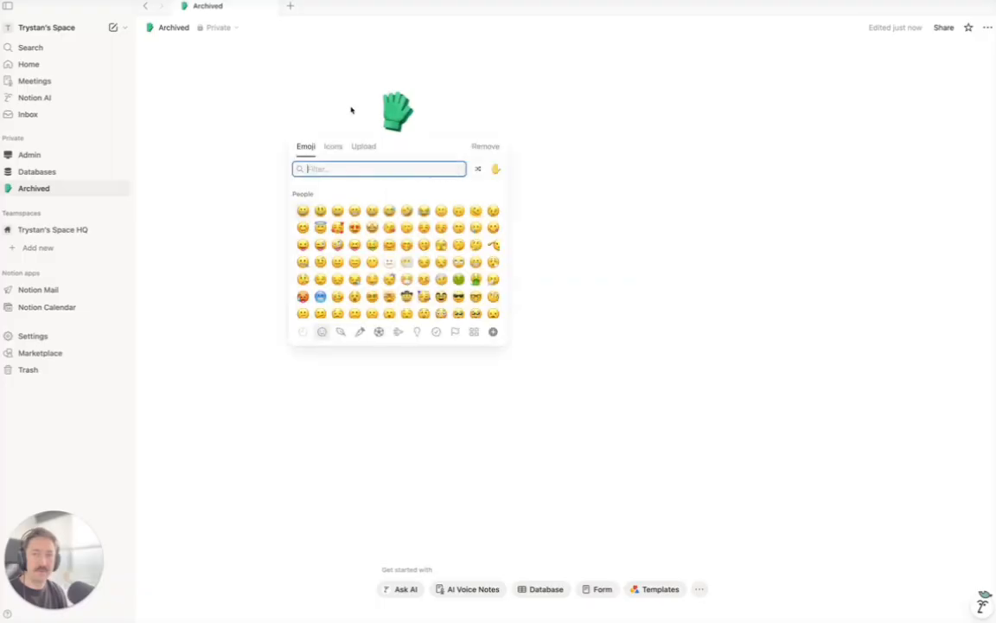
pyautogui.click(333, 149)
pyautogui.write('bin')
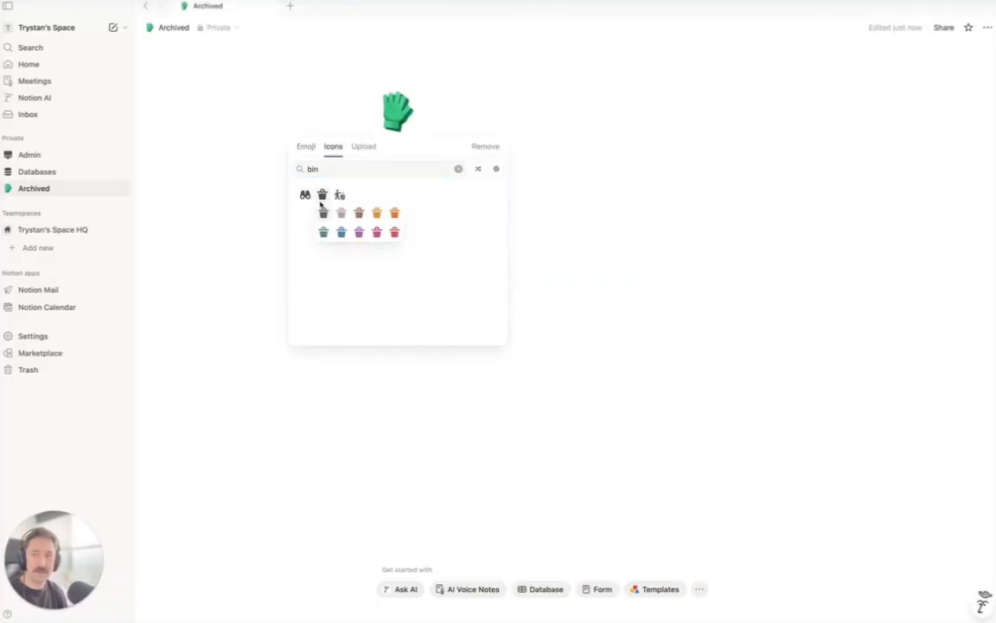
pyautogui.click(324, 213)
# Step: Move the third contact from Contacts into Archived and confirm it via search
pyautogui.click(35, 172)
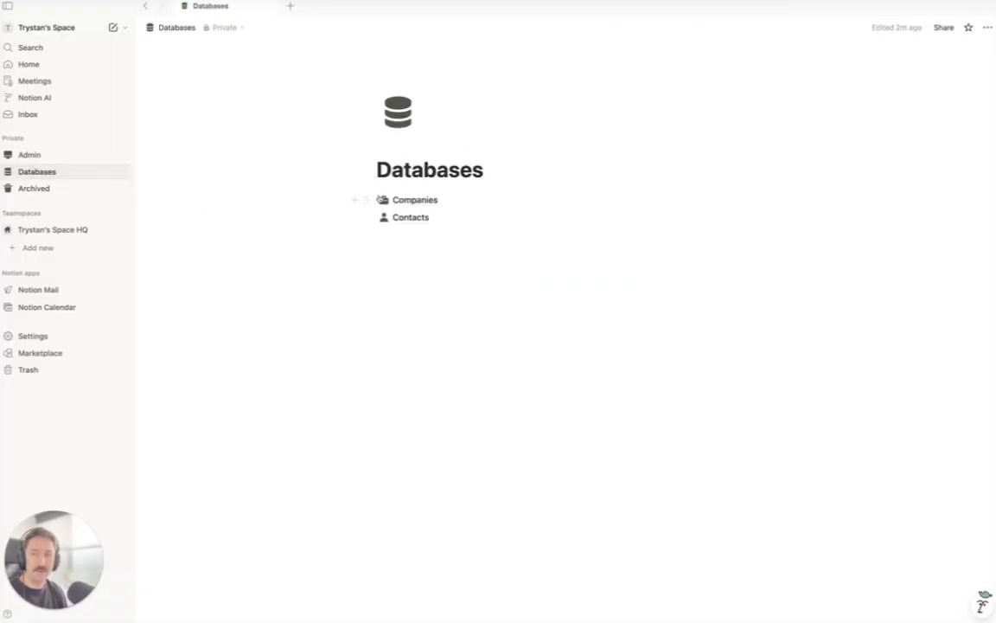
pyautogui.click(412, 217)
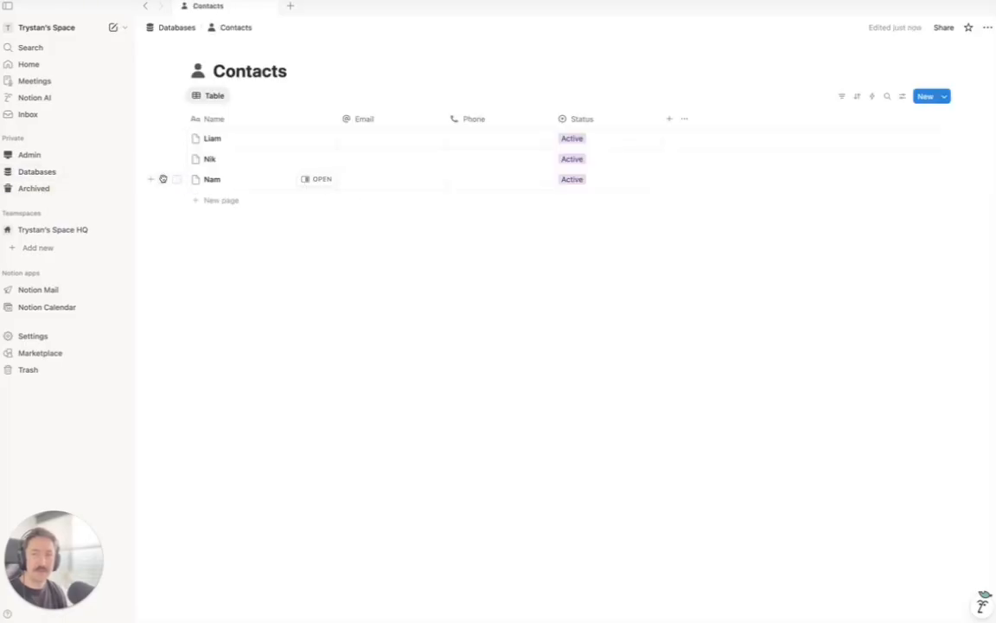
pyautogui.moveTo(163, 179); pyautogui.dragTo(31, 191)
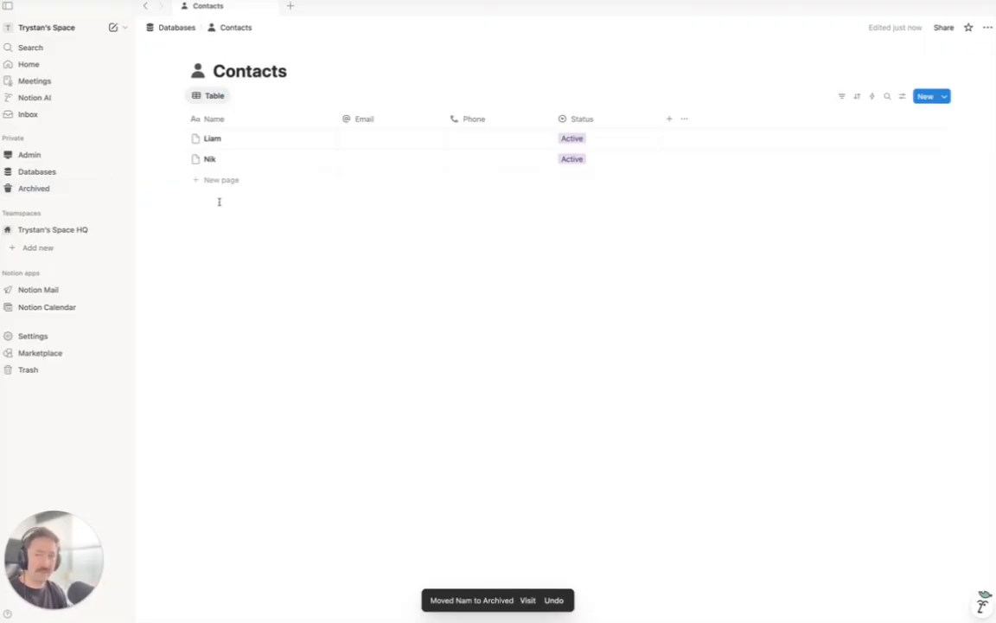
pyautogui.press('super+k')
pyautogui.write('nam')
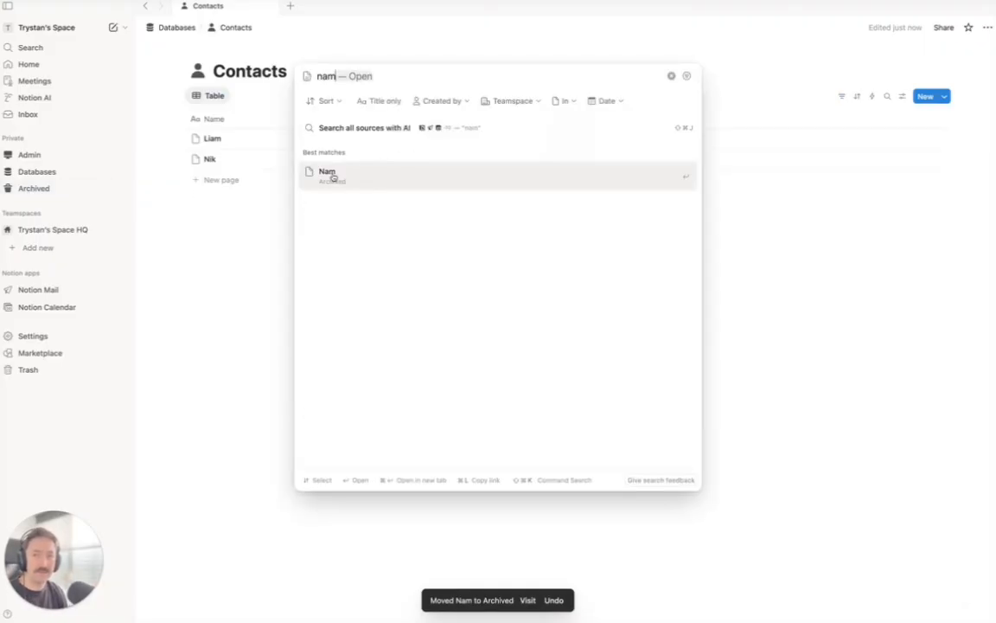
pyautogui.click(346, 177)
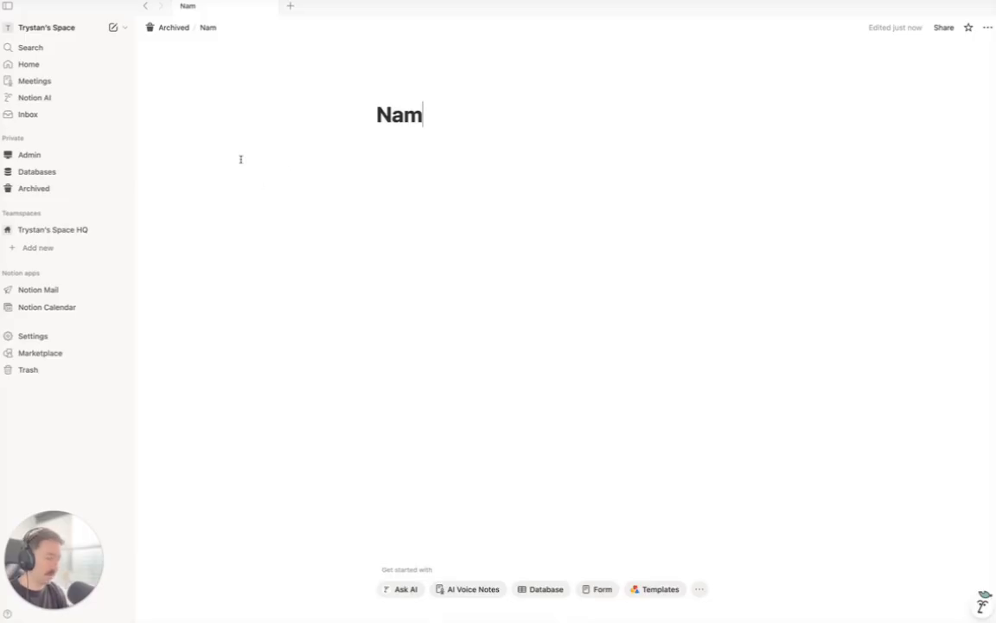
pyautogui.press('super+[')
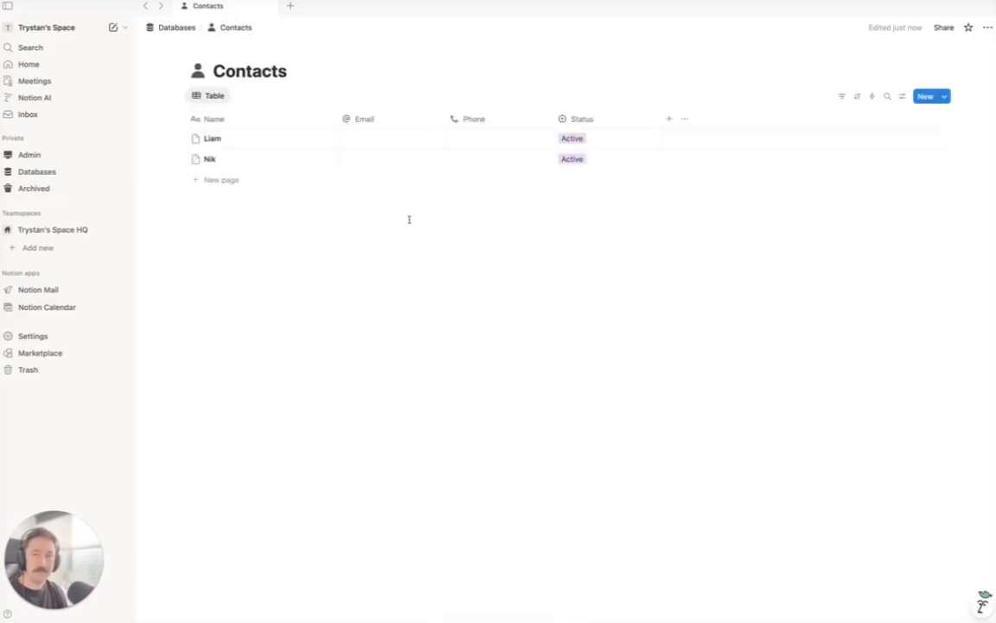
# Step: Drag the archived contact back into the Contacts table
pyautogui.click(11, 191)
pyautogui.moveTo(12, 206); pyautogui.dragTo(215, 168)
pyautogui.click(7, 190)
pyautogui.click(470, 263)
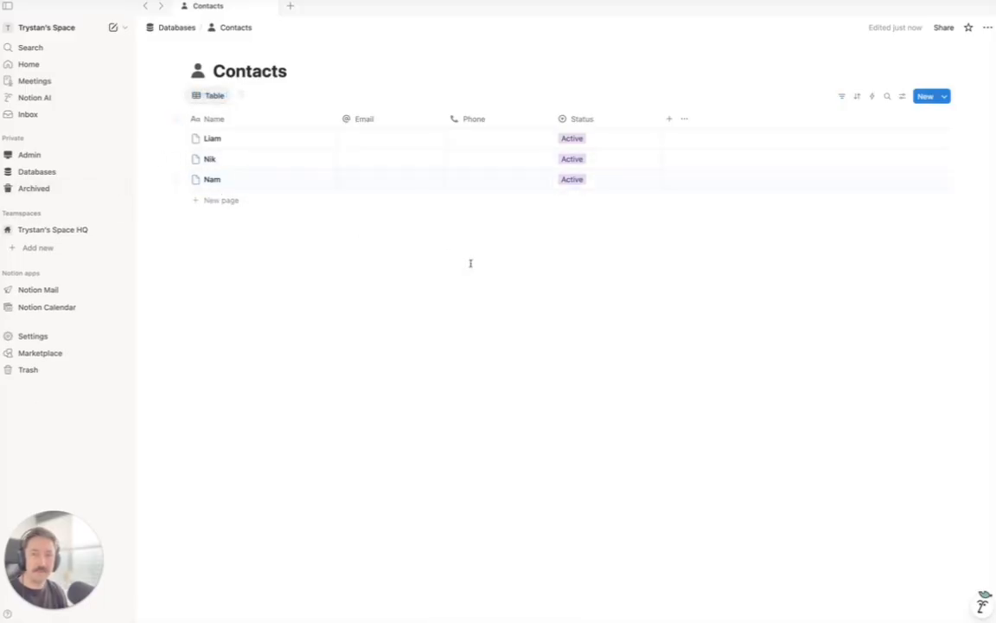
# Step: Enter placeholder Email values for the three contacts
pyautogui.click(407, 138)
pyautogui.write('ads')
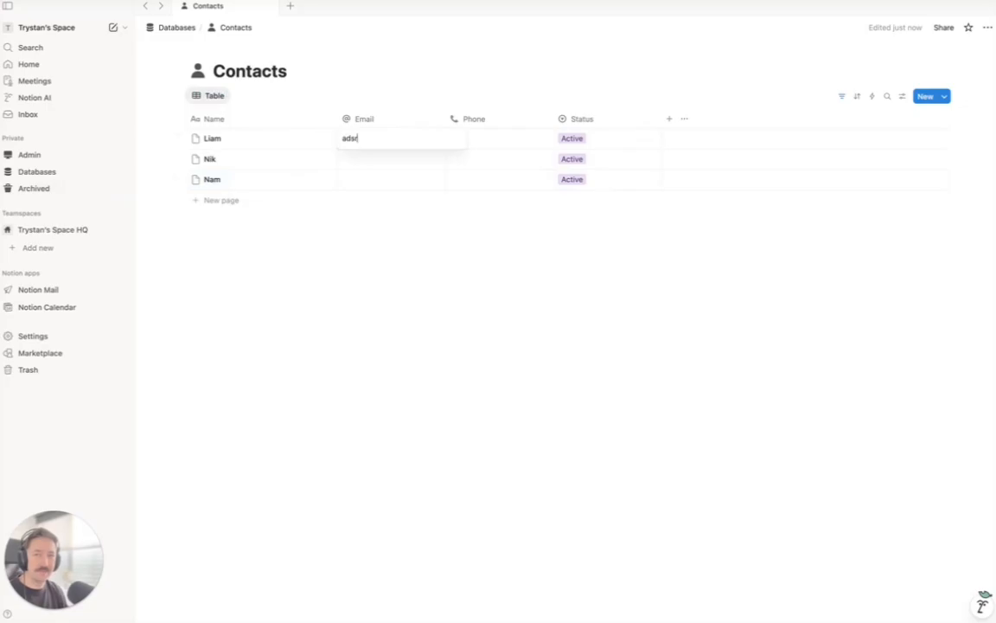
pyautogui.write('rq212')
pyautogui.click(396, 159)
pyautogui.write('123123')
pyautogui.click(369, 183)
pyautogui.write('1231')
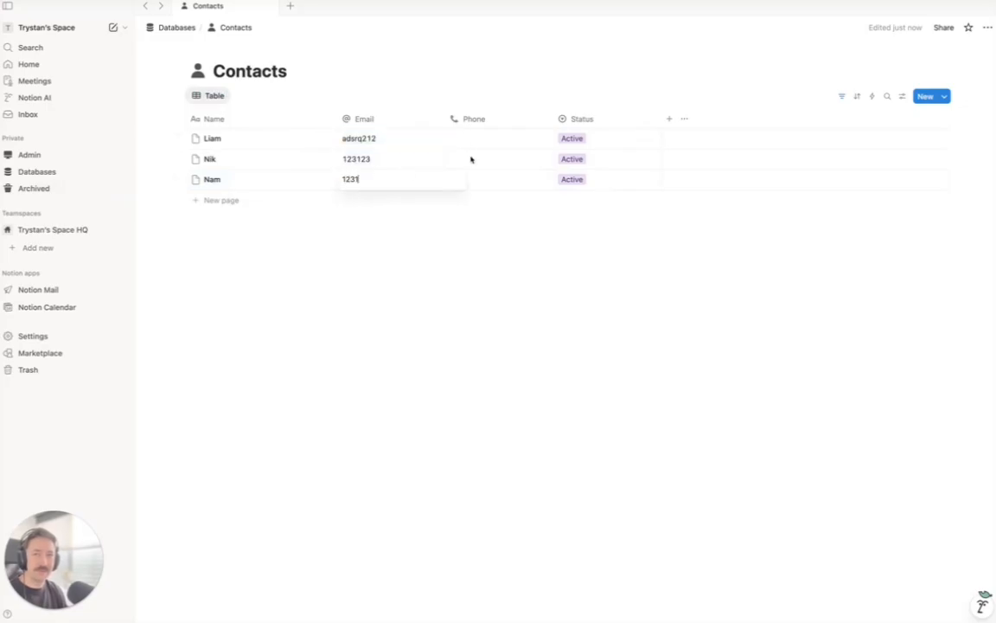
pyautogui.write('23')
# Step: Enter placeholder Phone numbers for the three contacts
pyautogui.click(476, 138)
pyautogui.write('3123')
pyautogui.click(479, 158)
pyautogui.write('1')
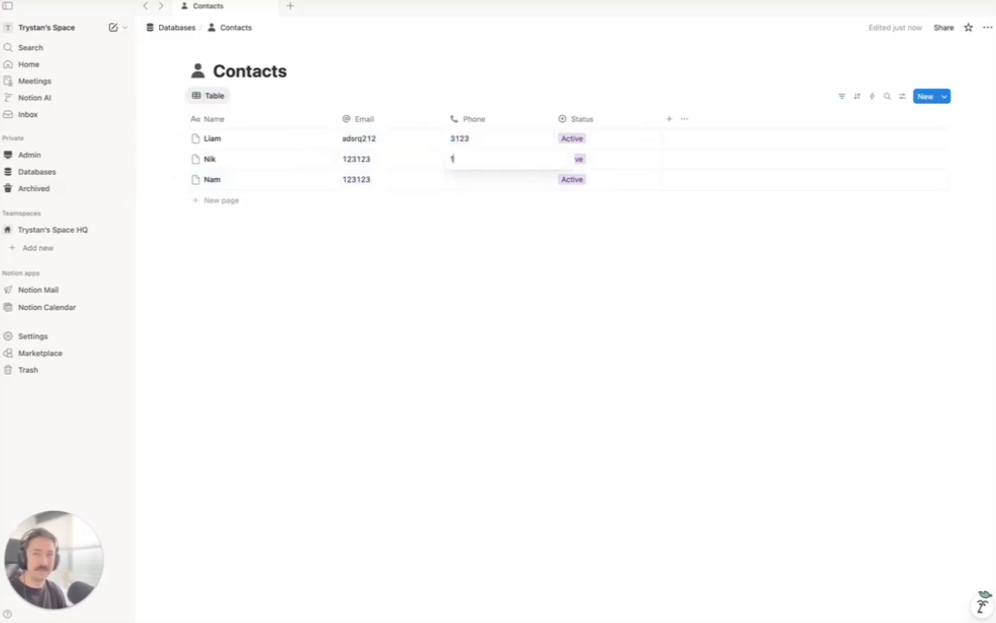
pyautogui.write('4144')
pyautogui.click(474, 182)
pyautogui.write('141414')
pyautogui.press('Escape')
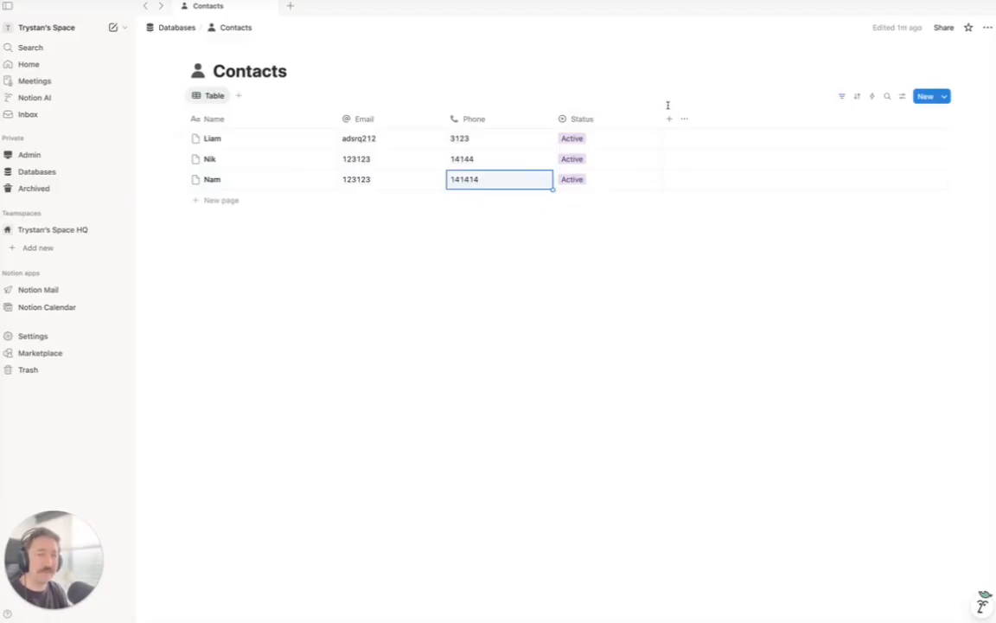
pyautogui.click(704, 107)
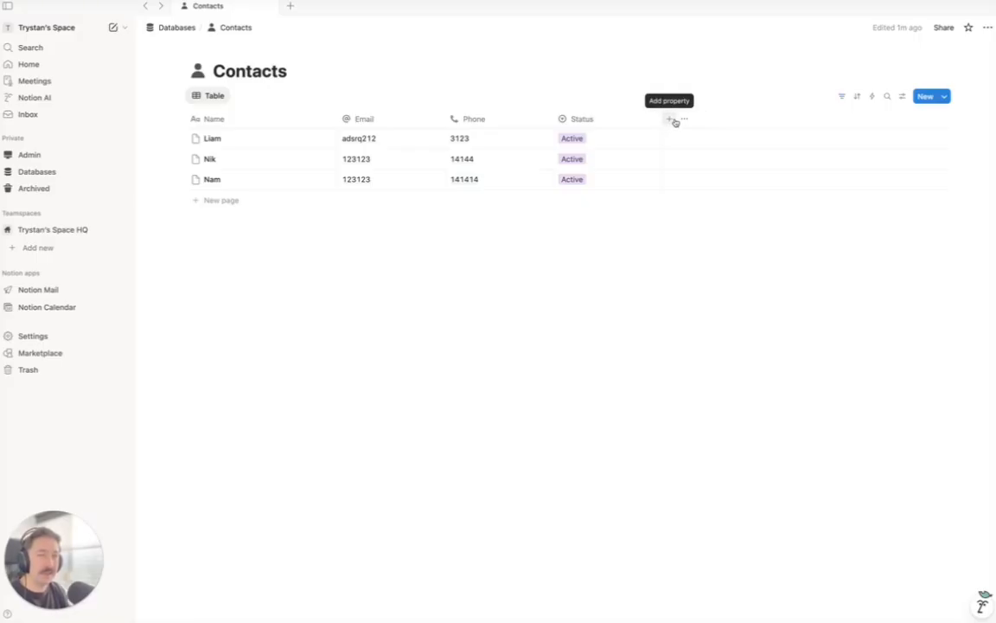
# Step: Add a two-way Relation property linking Contacts to the Companies database
pyautogui.click(671, 122)
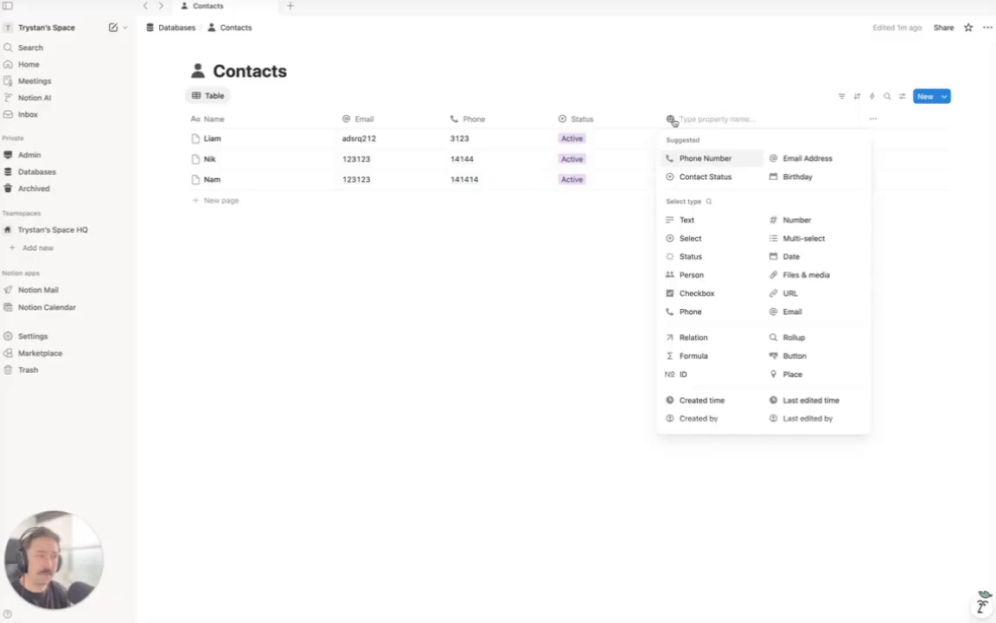
pyautogui.click(693, 338)
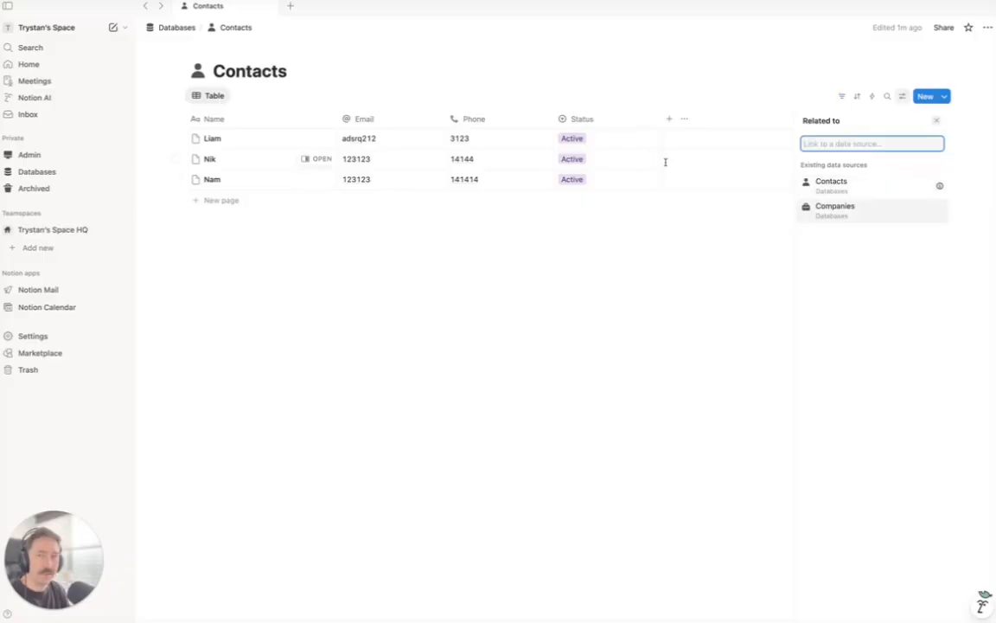
pyautogui.click(859, 213)
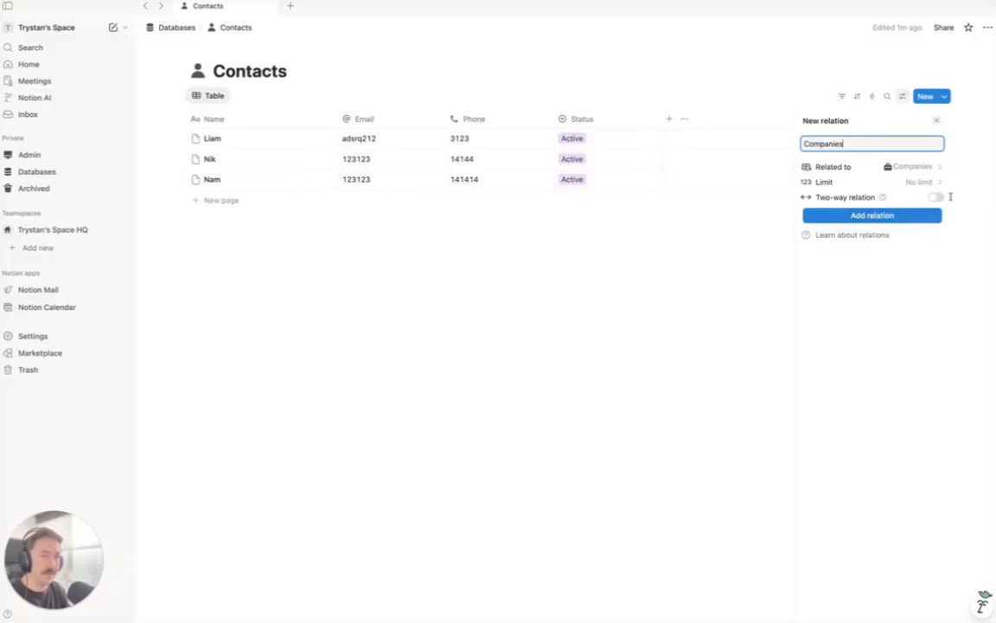
pyautogui.click(935, 198)
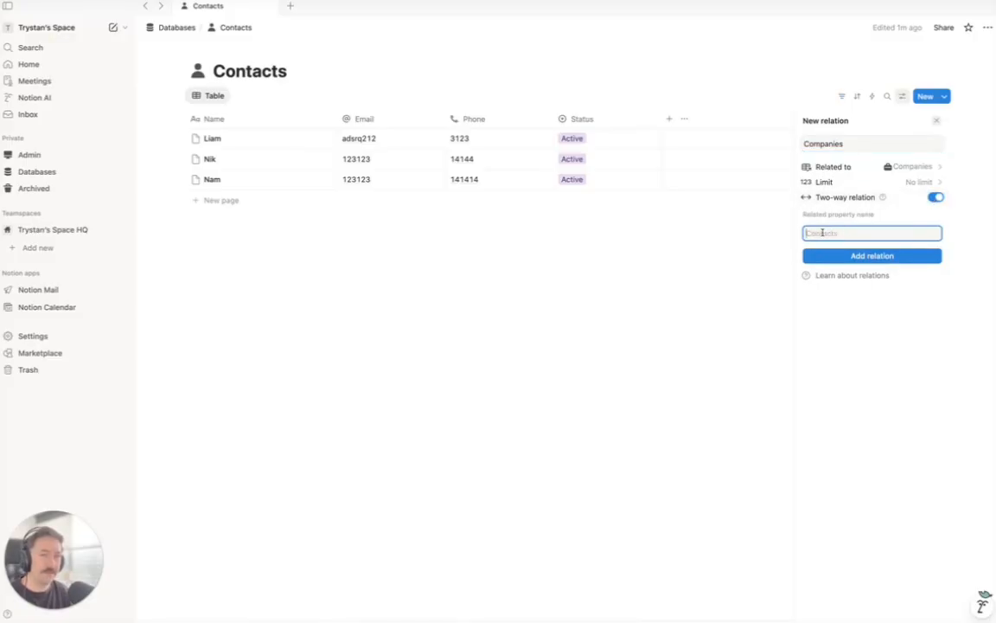
pyautogui.click(834, 256)
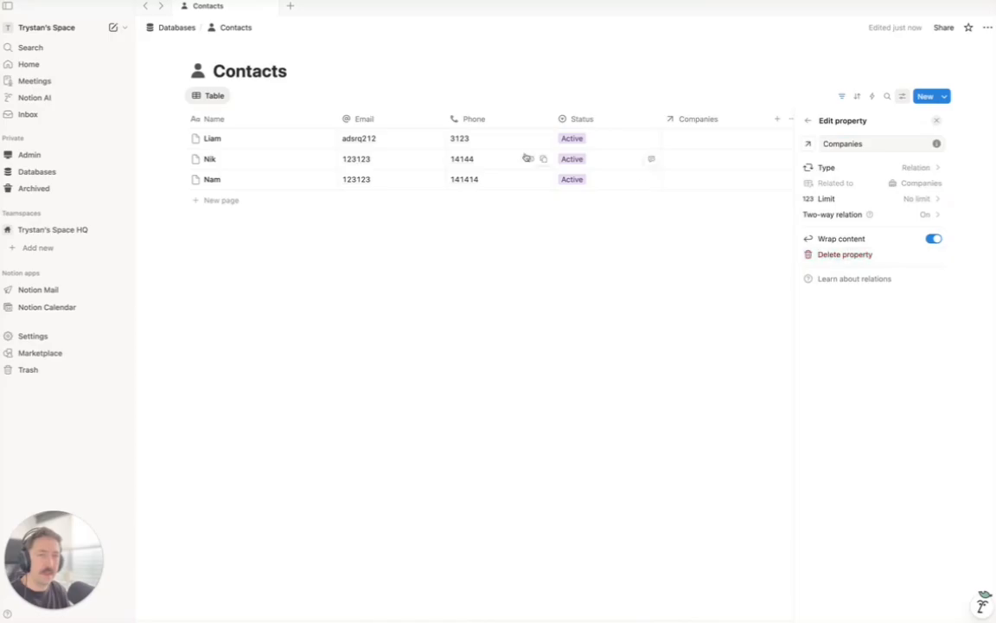
pyautogui.click(327, 283)
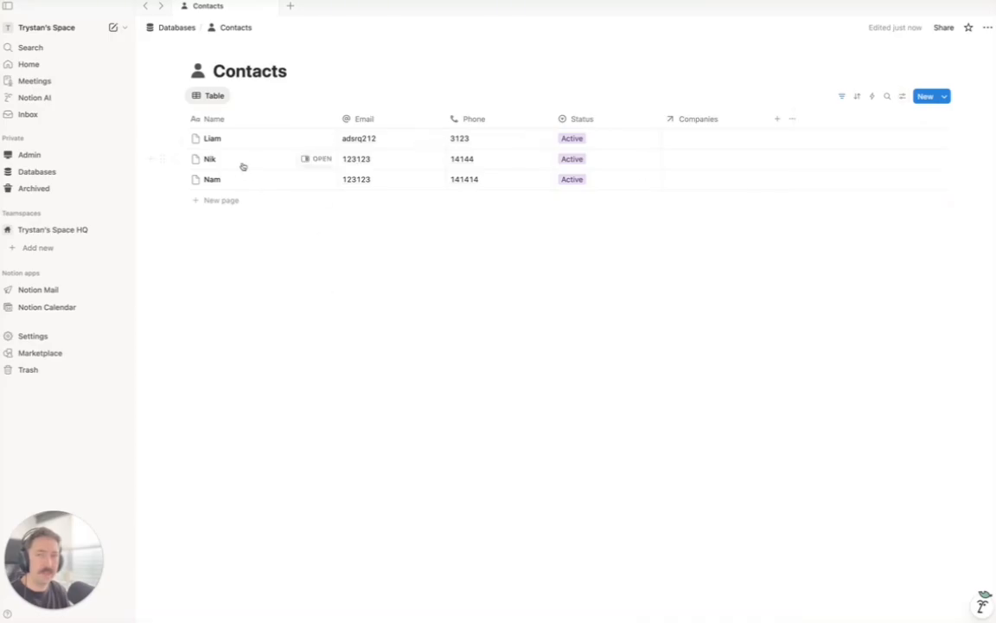
# Step: Link the first contact to Estus Health and start a new Contacts template
pyautogui.click(683, 142)
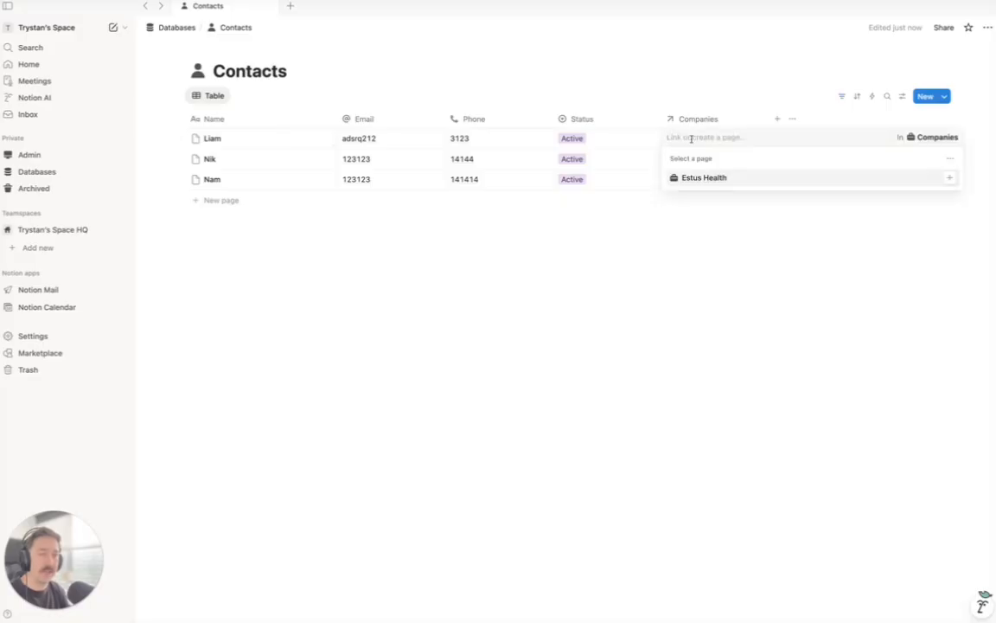
pyautogui.click(685, 177)
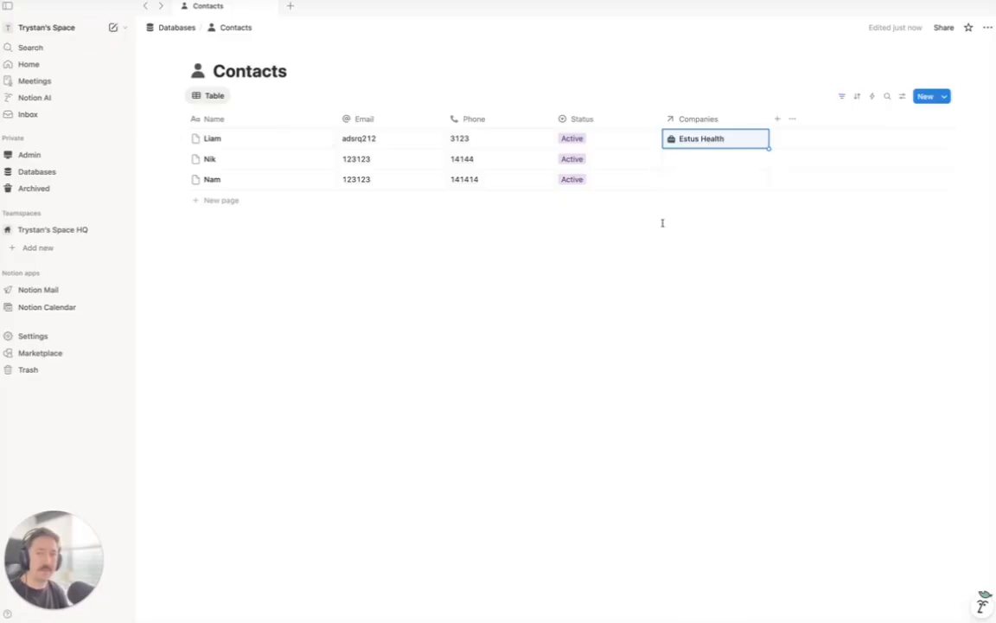
pyautogui.click(940, 98)
pyautogui.click(844, 152)
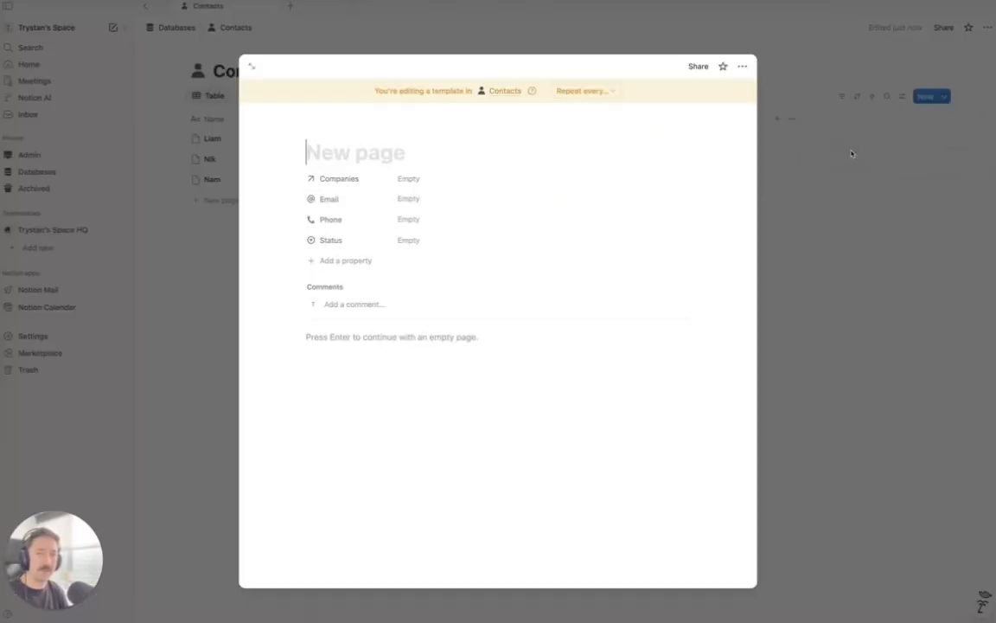
# Step: Give the Contacts template a dark person icon
pyautogui.click(329, 129)
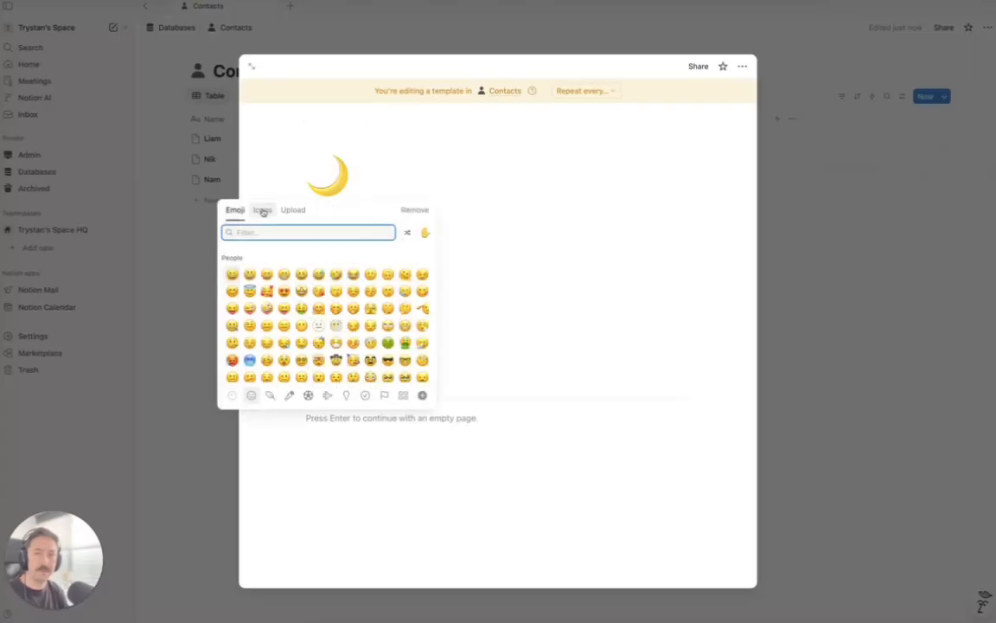
pyautogui.click(262, 209)
pyautogui.click(251, 273)
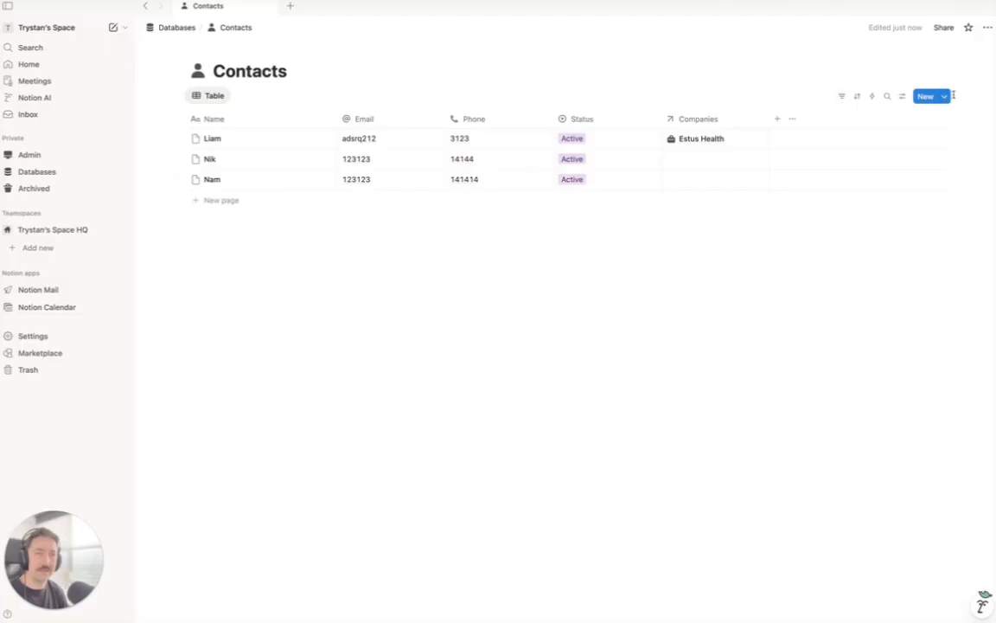
# Step: Make the New page template the default for all Contacts views
pyautogui.click(943, 96)
pyautogui.click(983, 134)
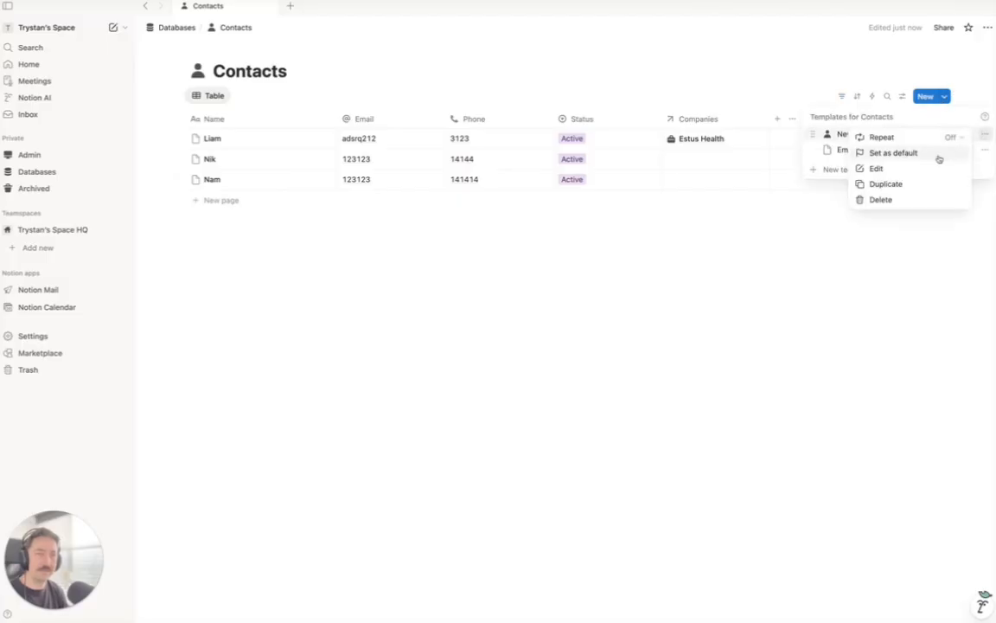
pyautogui.click(890, 152)
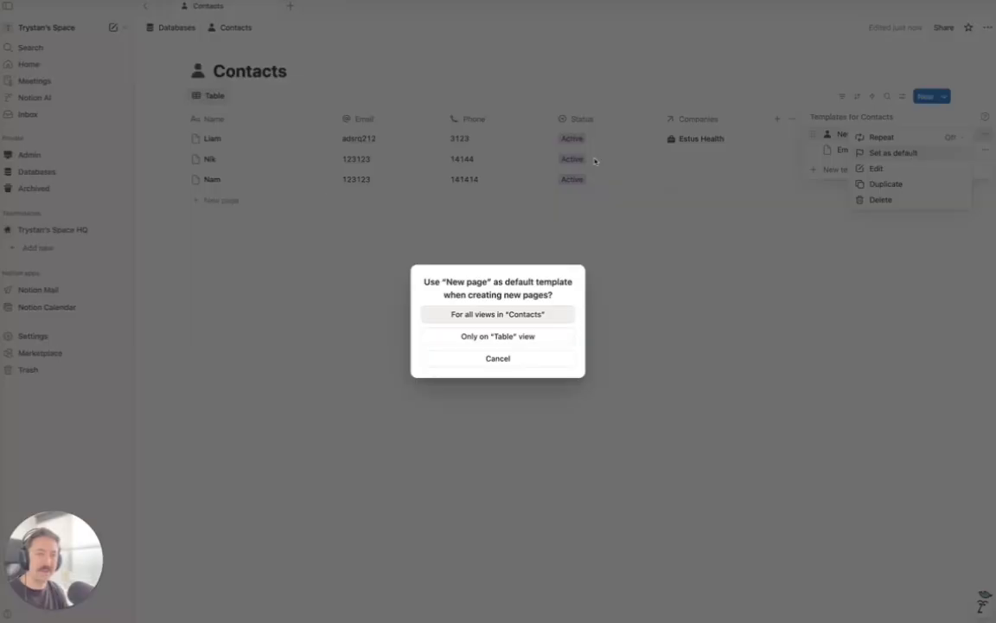
pyautogui.click(505, 314)
pyautogui.click(186, 160)
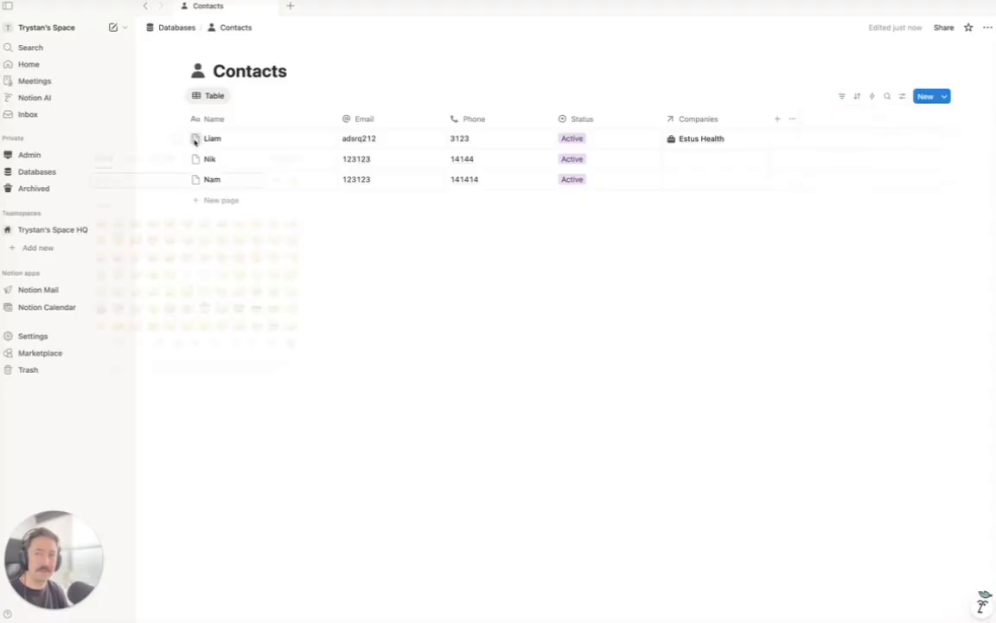
# Step: Bring up the person icon colour variants for Liam's page
pyautogui.click(197, 138)
pyautogui.click(131, 157)
pyautogui.click(103, 222)
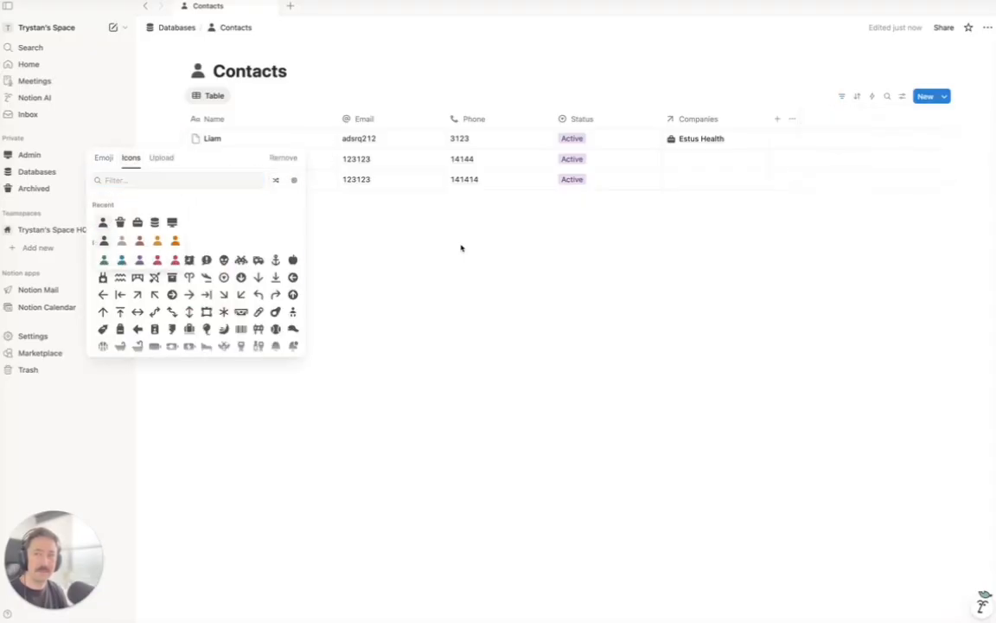
# Step: Give Liam's, Nik's and Nam's contact pages the dark person icon
pyautogui.click(103, 243)
pyautogui.click(197, 159)
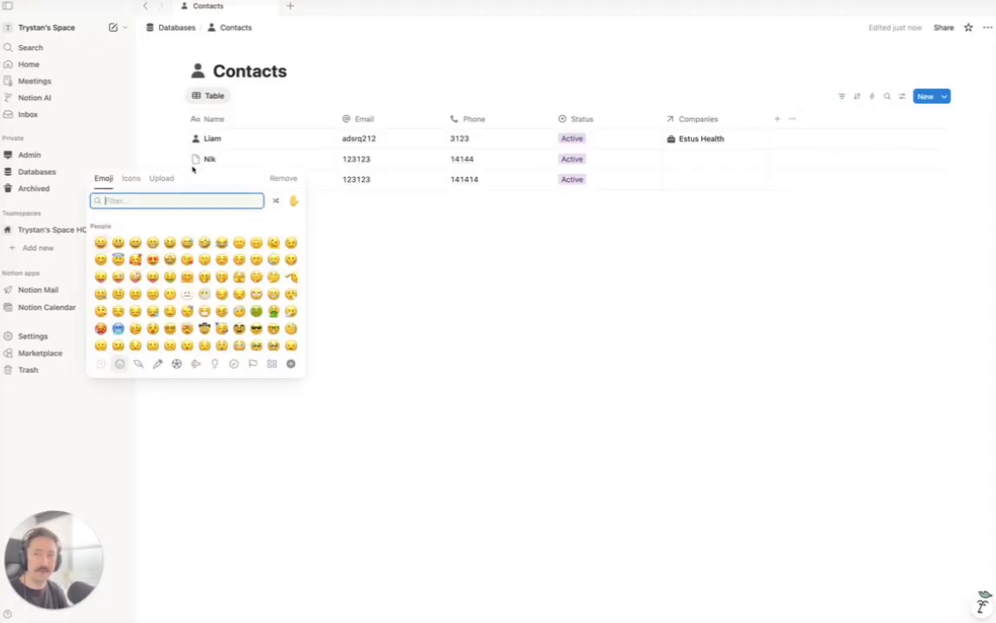
pyautogui.click(130, 178)
pyautogui.click(103, 243)
pyautogui.click(104, 264)
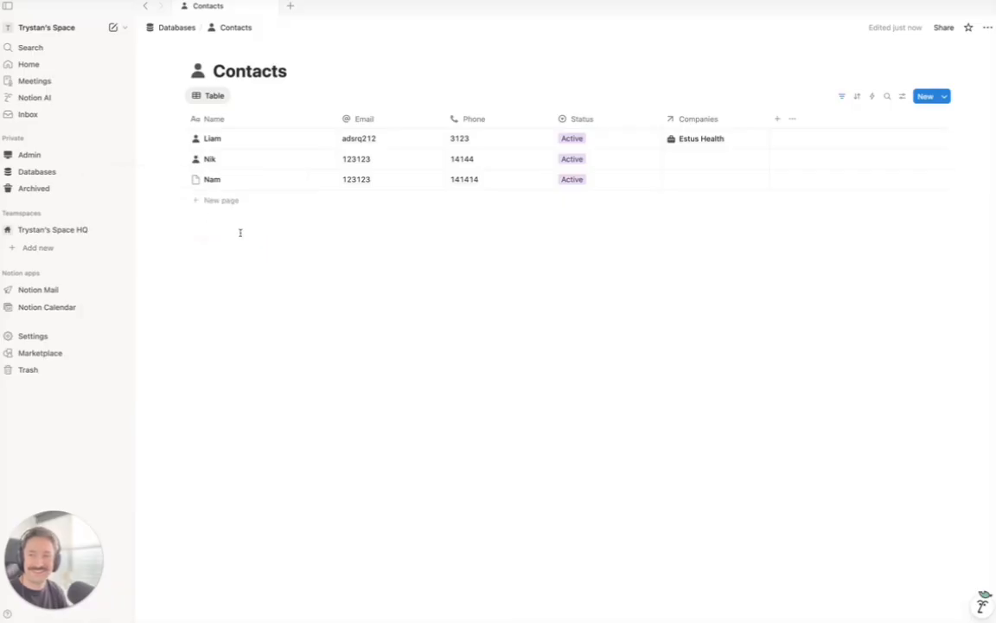
pyautogui.click(195, 175)
pyautogui.press('Escape')
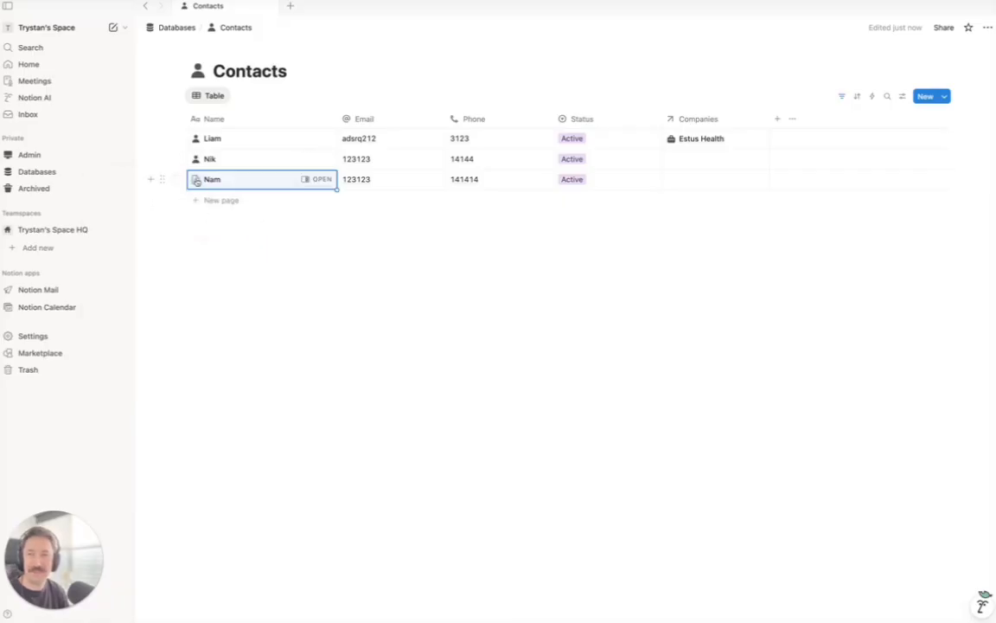
pyautogui.click(195, 179)
pyautogui.click(132, 199)
pyautogui.click(102, 263)
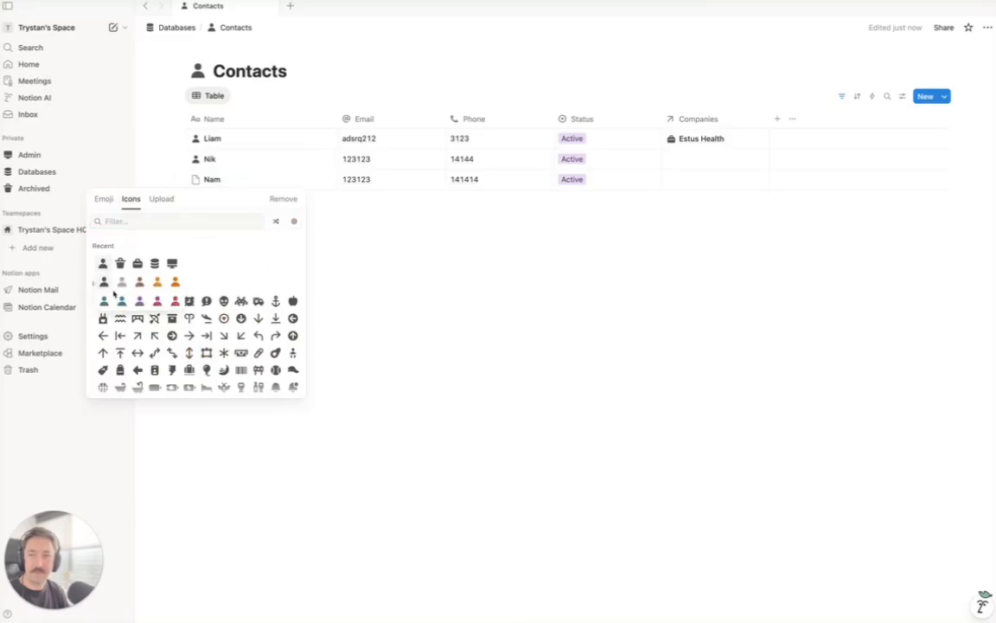
pyautogui.click(103, 282)
# Step: Link Nik to Estus Health and paste the same company link into Nam's Companies cell
pyautogui.click(683, 161)
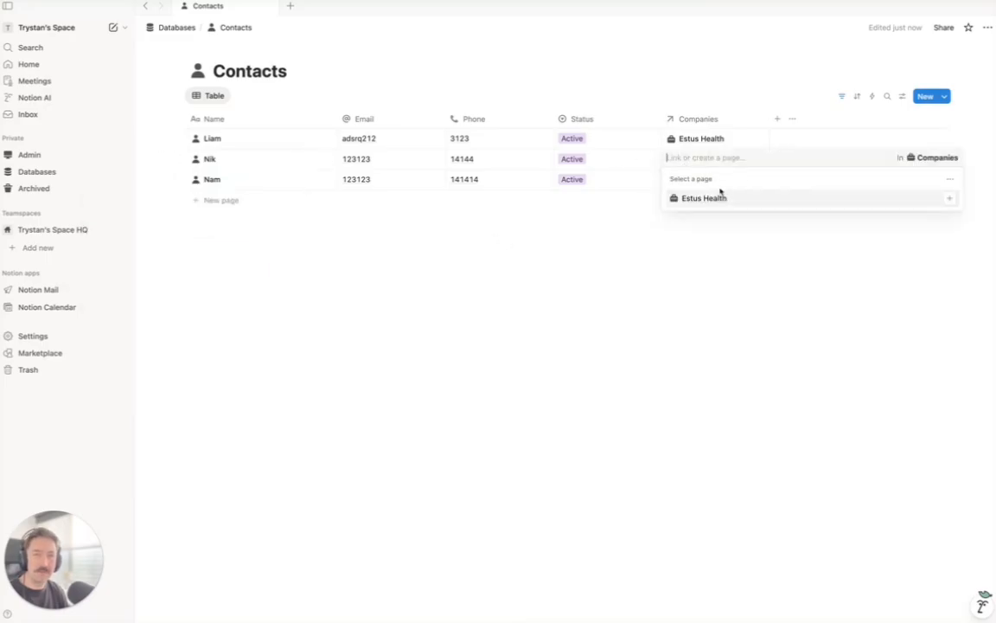
pyautogui.click(711, 197)
pyautogui.press('Escape')
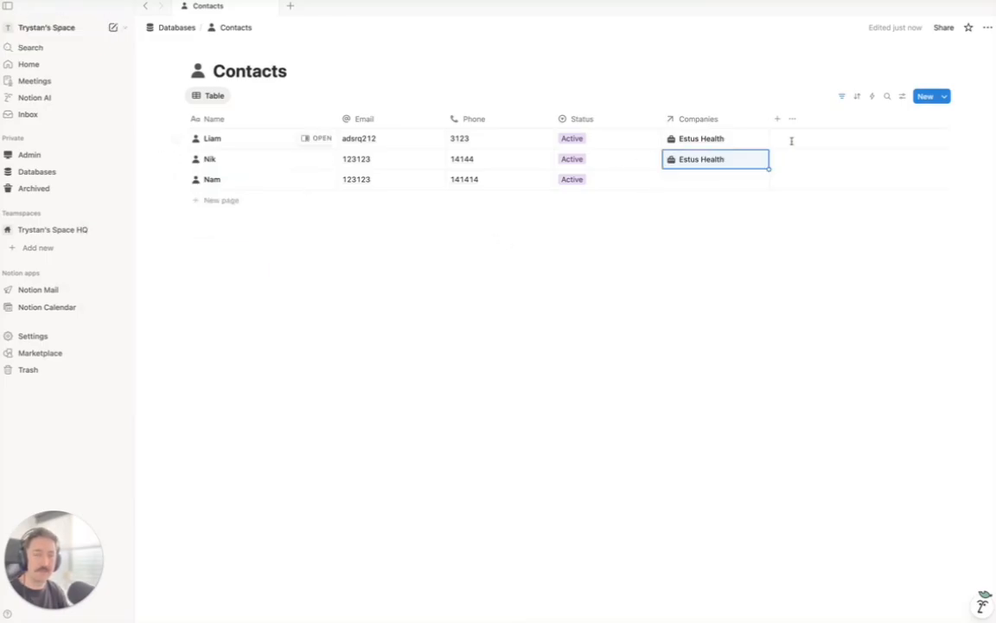
pyautogui.press('Down')
pyautogui.write('Estus Health')
pyautogui.click(766, 89)
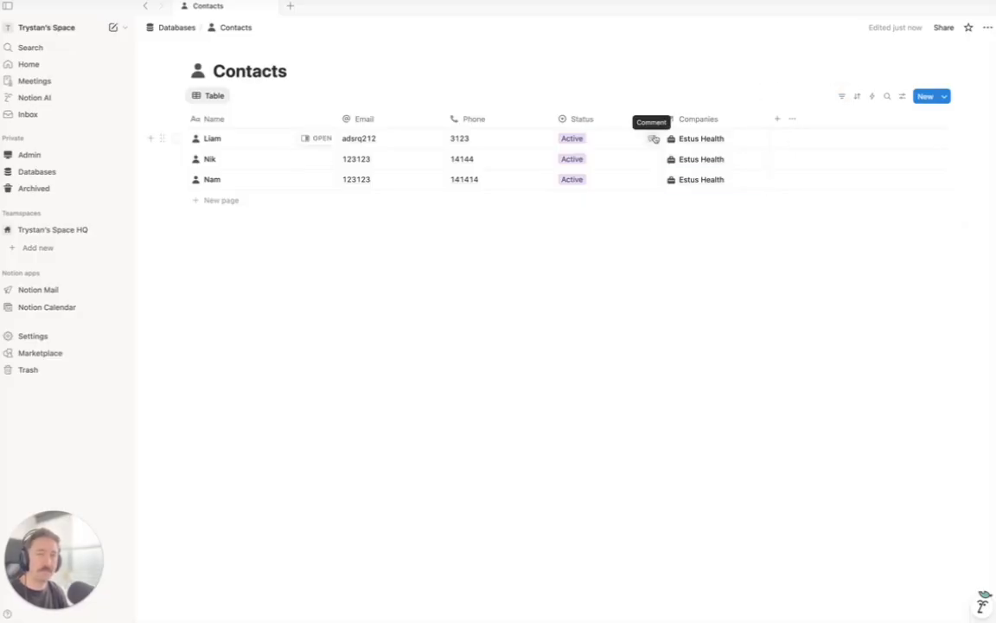
pyautogui.click(8, 173)
# Step: Open the Companies database and browse the new property types without adding one
pyautogui.click(38, 189)
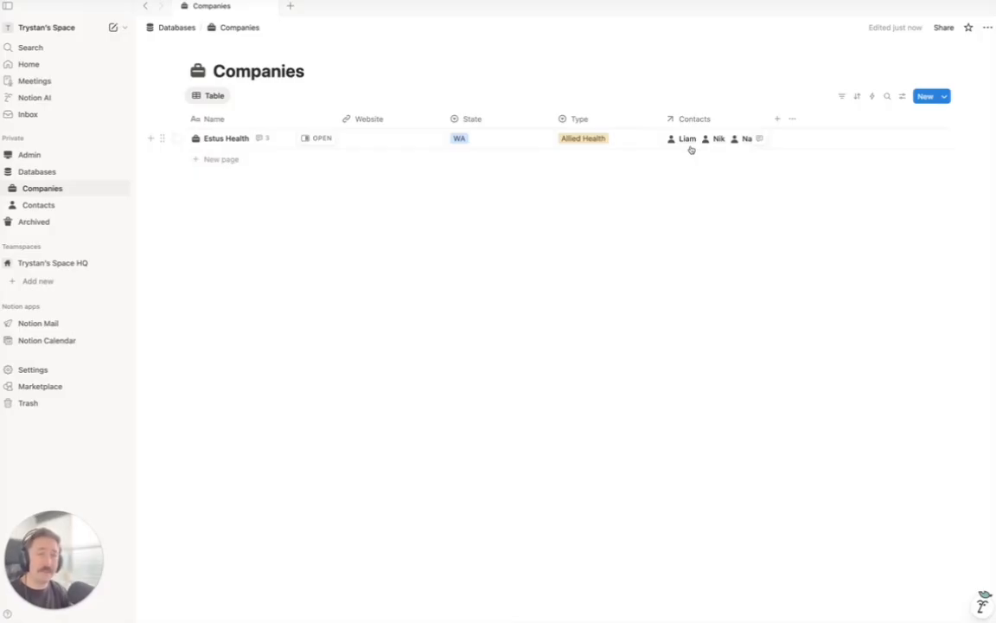
pyautogui.click(781, 120)
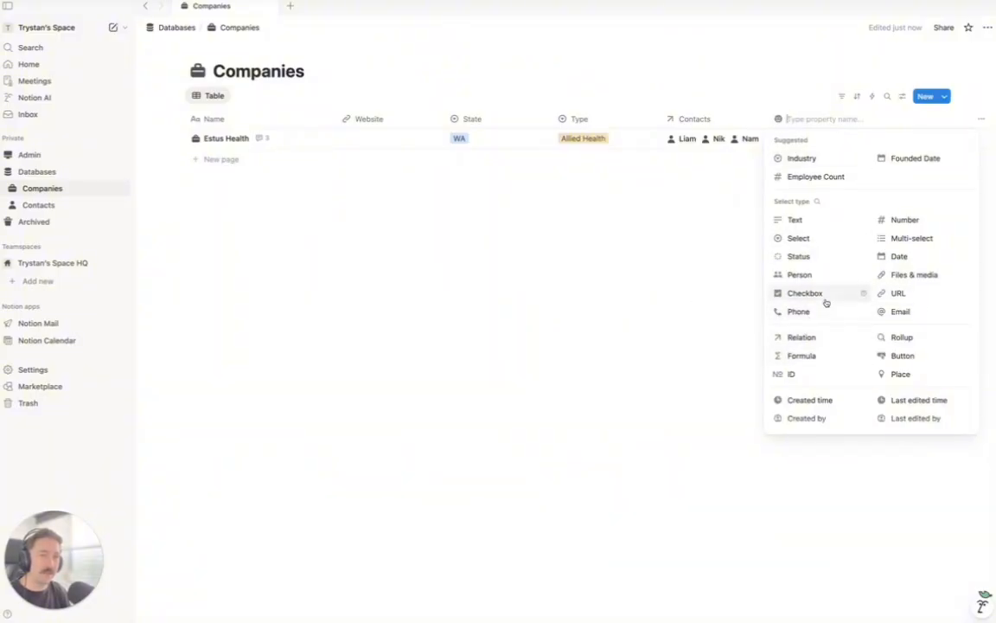
pyautogui.scroll(-1, 826, 301)
pyautogui.scroll(1, 834, 272)
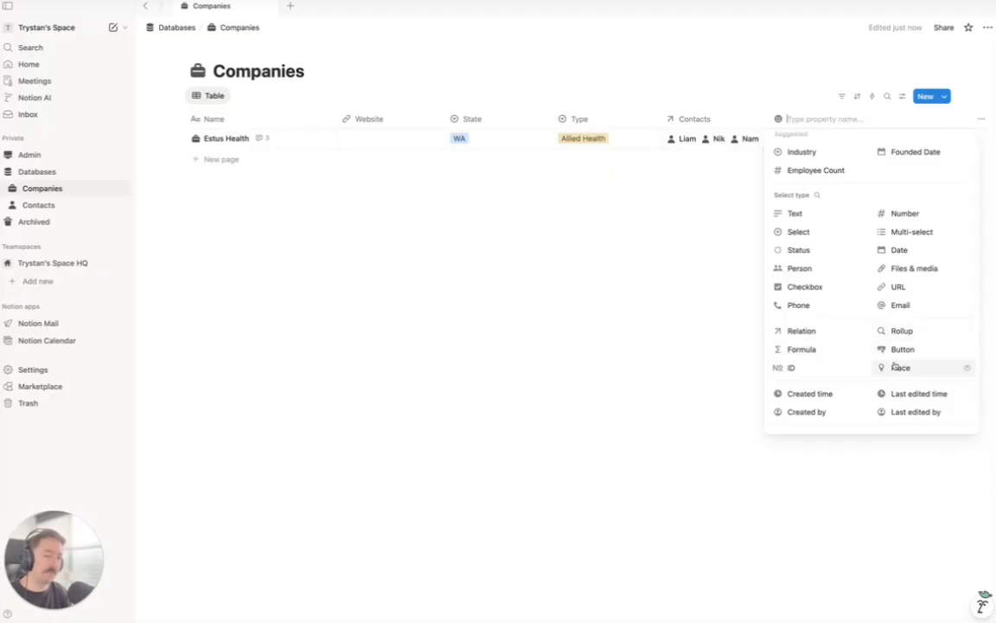
pyautogui.click(747, 255)
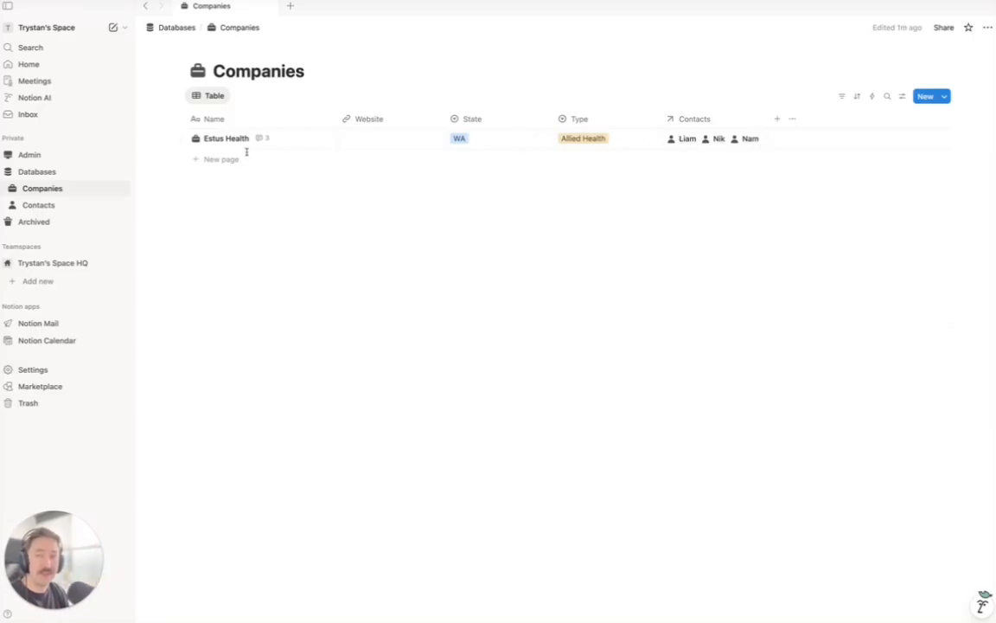
# Step: Add a new company row named Sunnyvale Aged Care
pyautogui.click(52, 206)
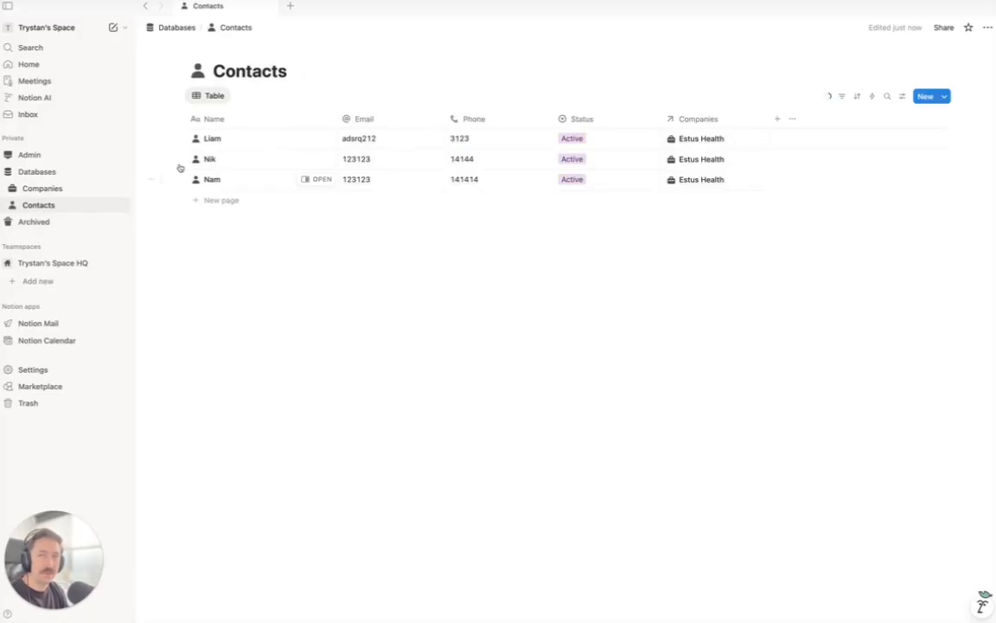
pyautogui.click(26, 195)
pyautogui.click(216, 160)
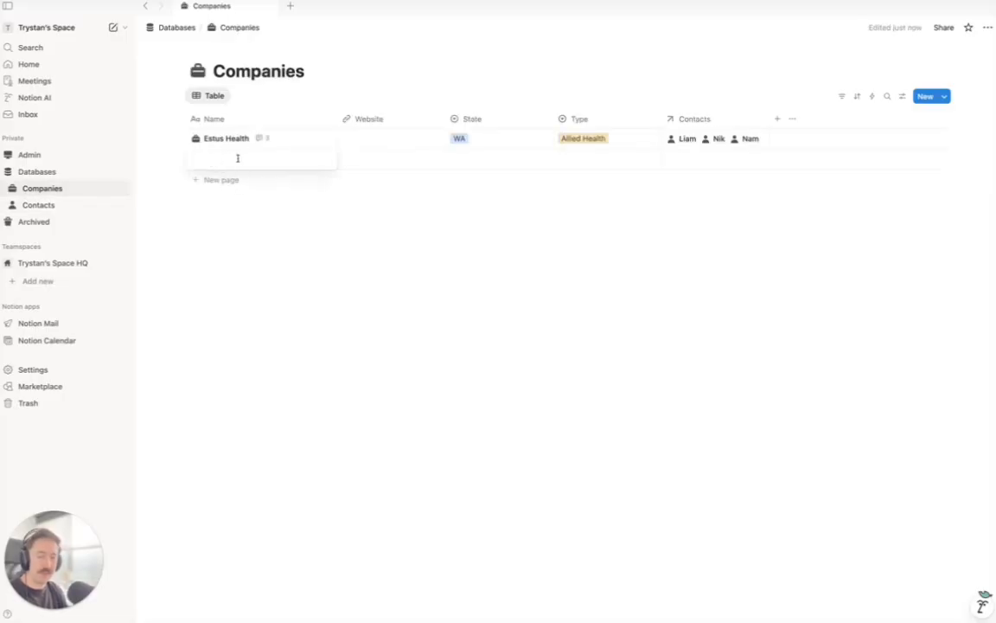
pyautogui.write('Sunnyvale Ag')
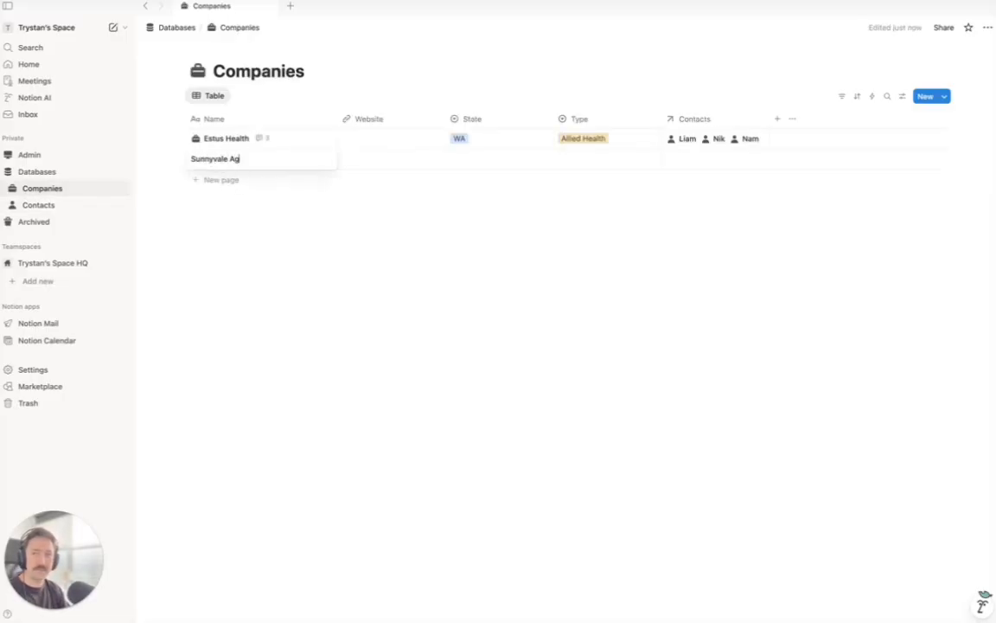
pyautogui.write('ed Care')
pyautogui.press('Tab')
# Step: Set Sunnyvale Aged Care's Type to Aged Care and link Liam as its contact
pyautogui.click(570, 159)
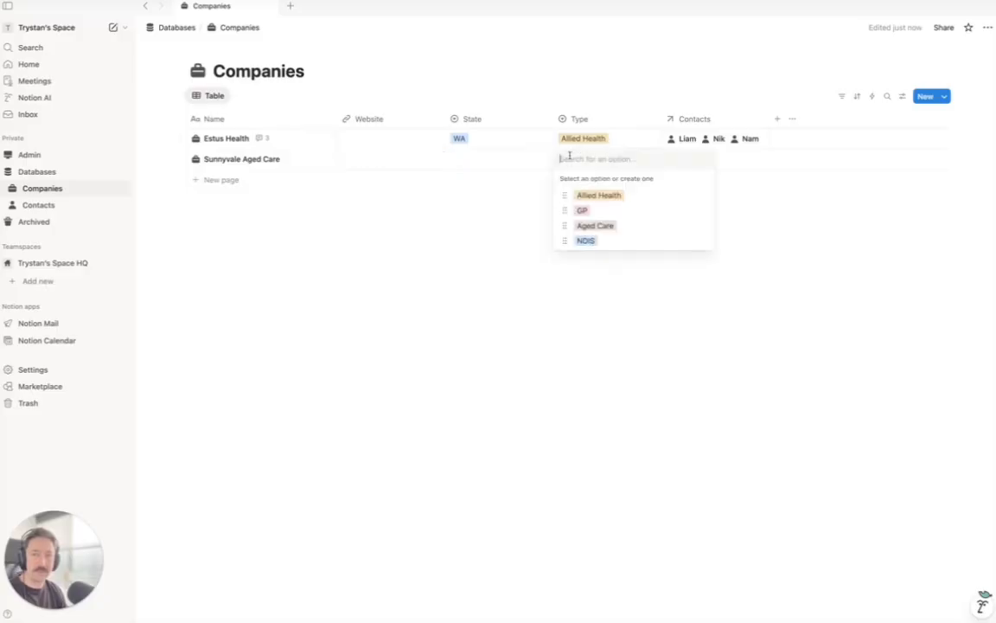
pyautogui.click(600, 226)
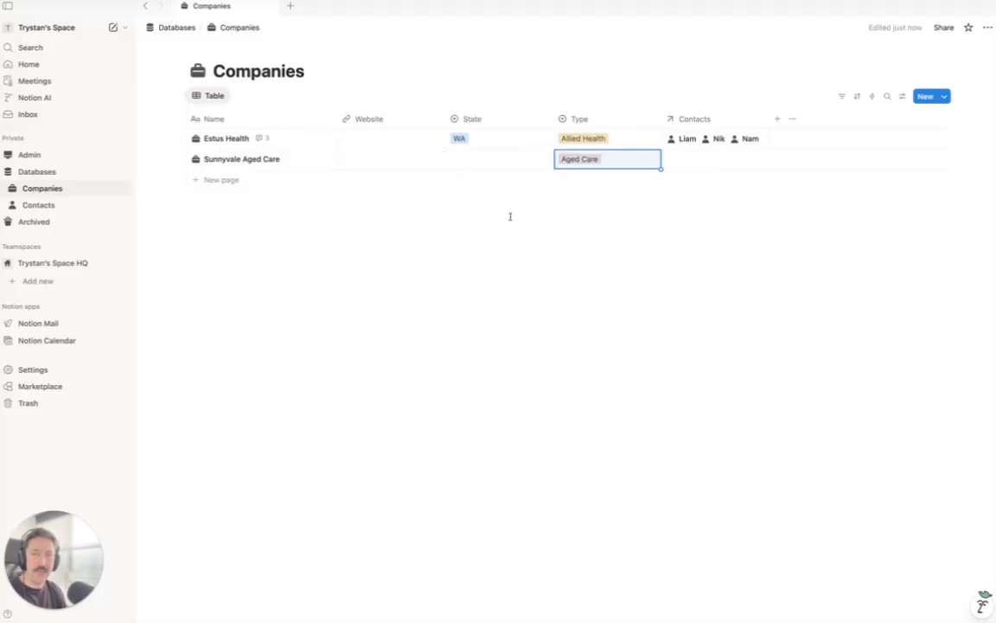
pyautogui.click(715, 159)
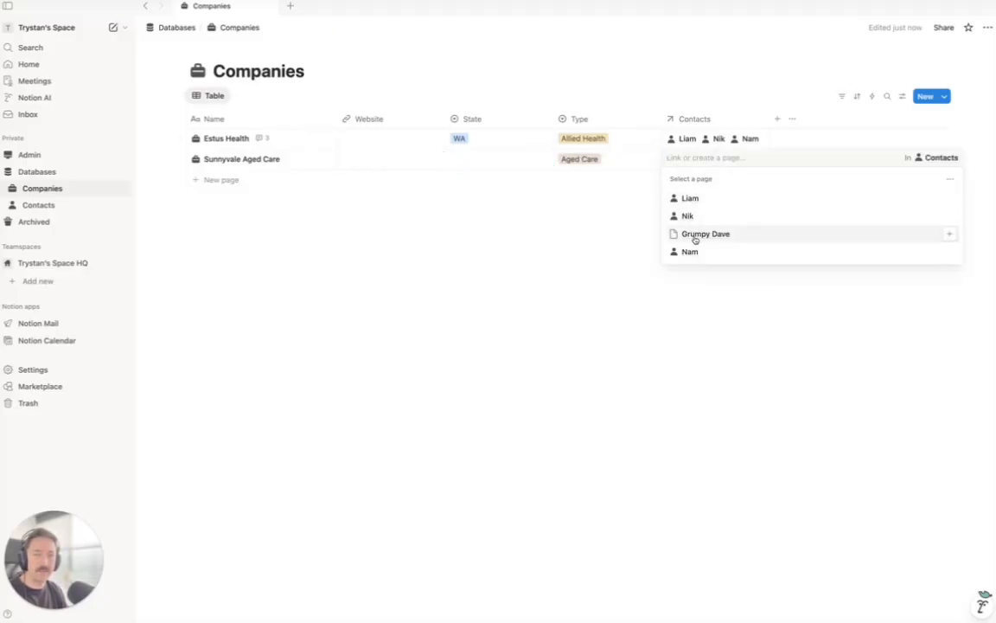
pyautogui.click(693, 201)
pyautogui.click(611, 219)
pyautogui.click(600, 216)
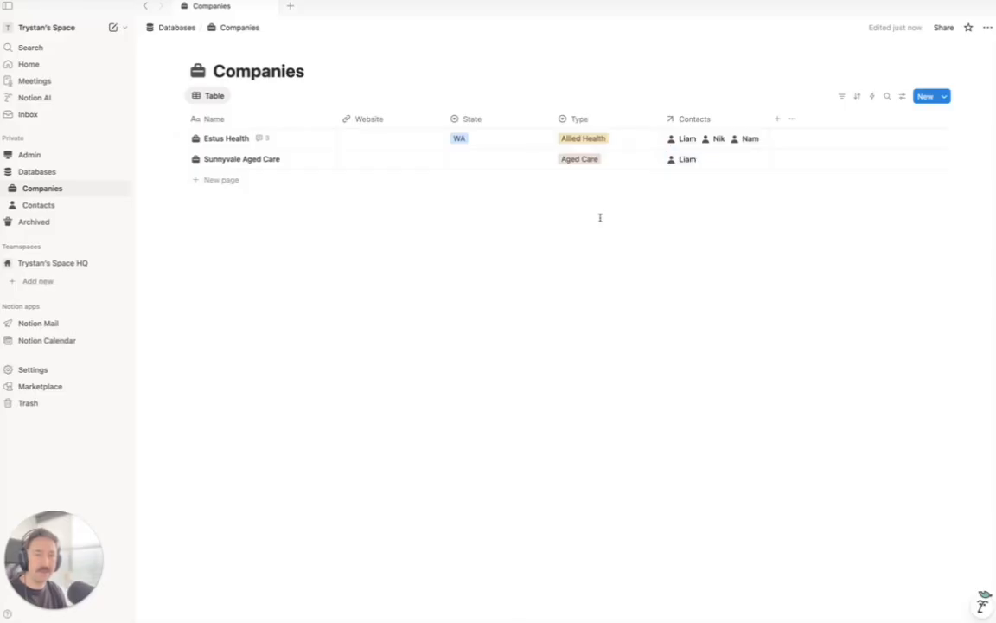
pyautogui.click(51, 206)
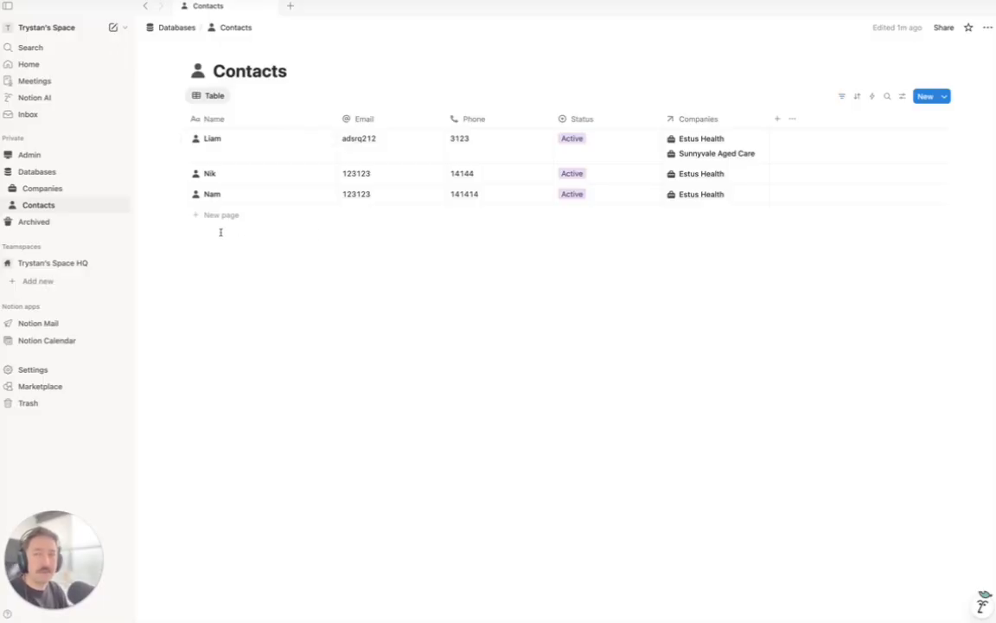
pyautogui.click(57, 185)
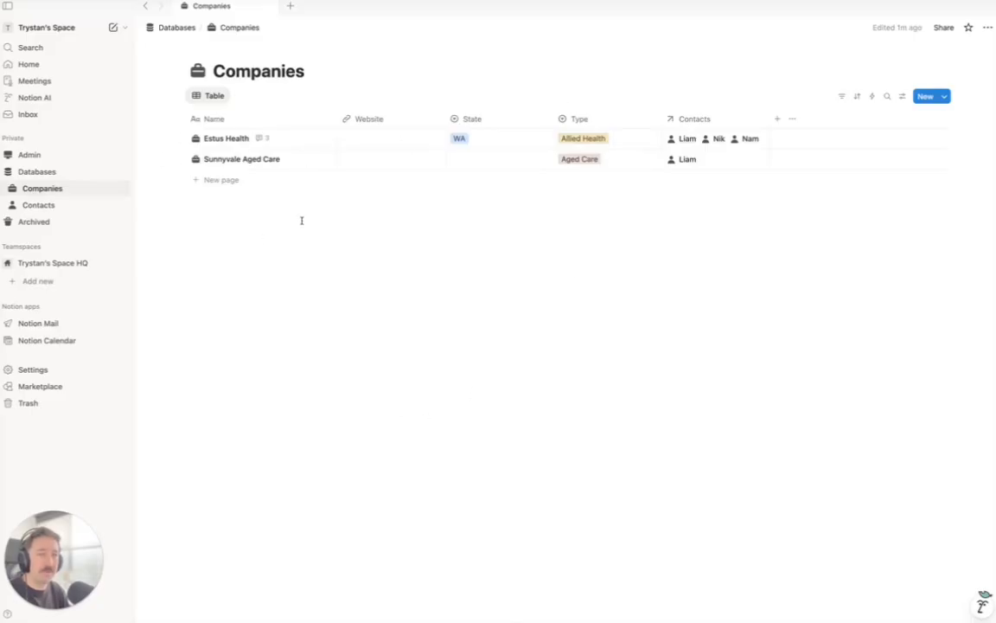
# Step: Add a State filter to Companies, leaving WA unselected
pyautogui.click(841, 96)
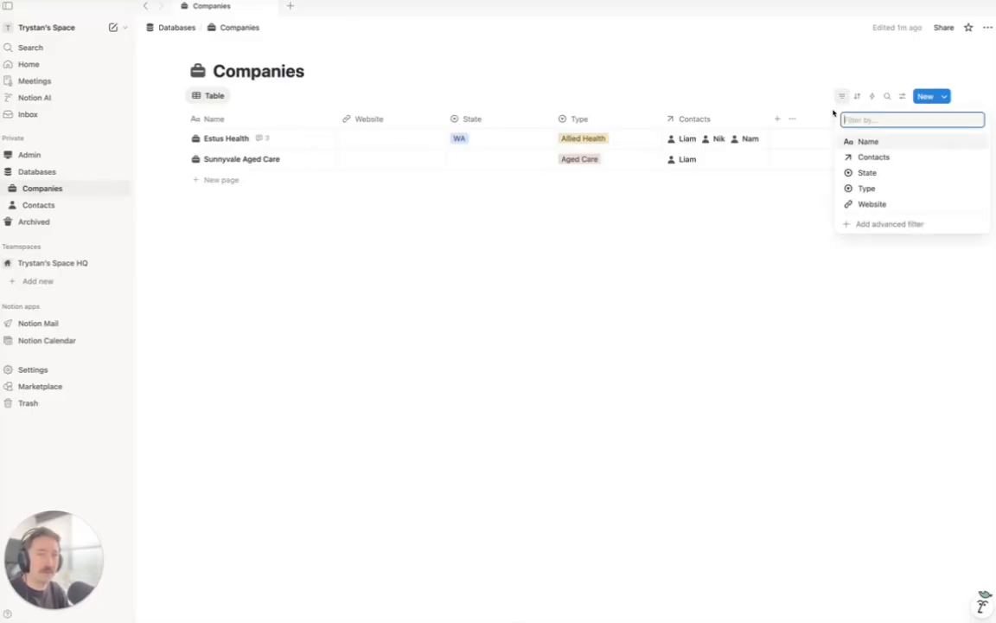
pyautogui.click(868, 172)
pyautogui.click(199, 196)
pyautogui.click(199, 196)
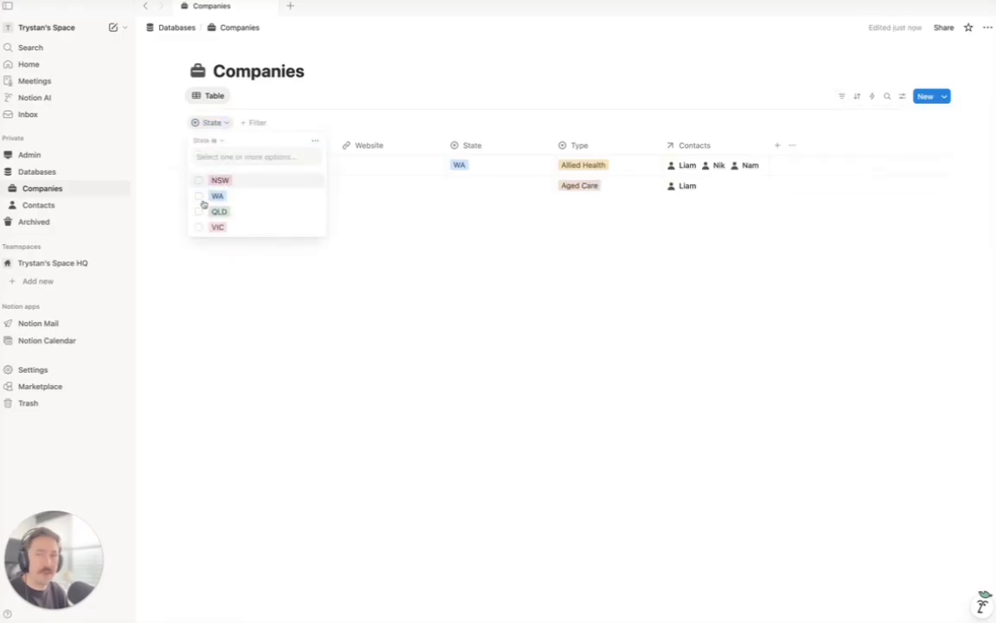
pyautogui.click(356, 121)
# Step: Add an empty Type filter and start a new blank company row
pyautogui.click(258, 123)
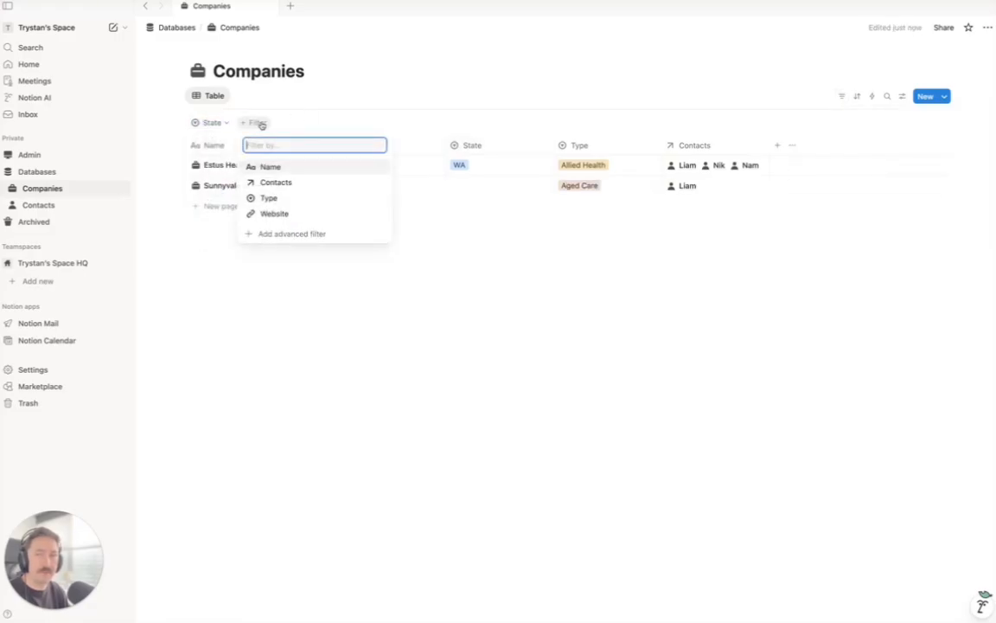
pyautogui.click(270, 195)
pyautogui.click(268, 182)
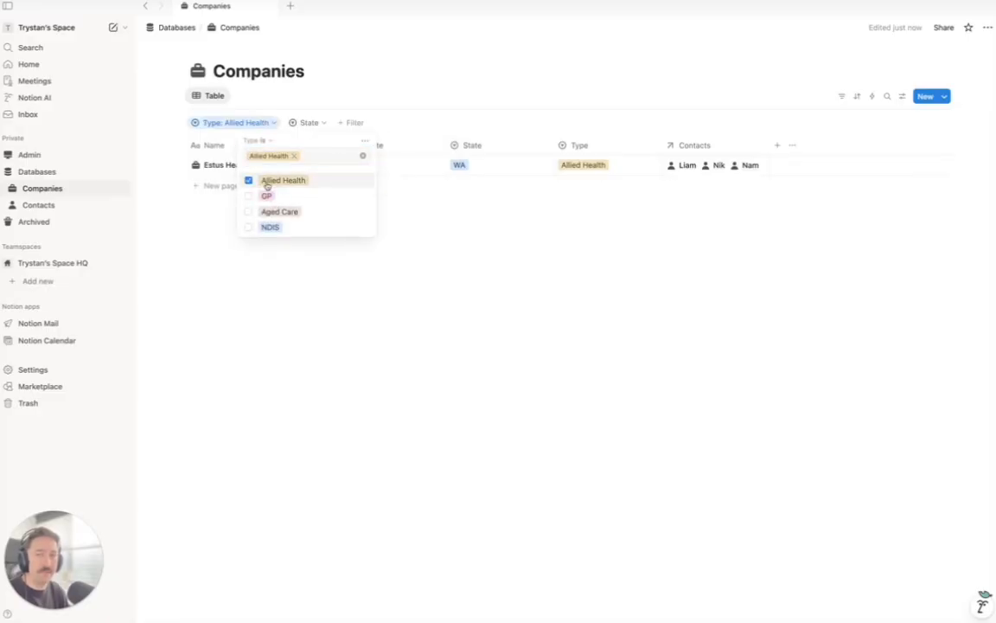
pyautogui.click(267, 183)
pyautogui.click(453, 228)
pyautogui.click(218, 206)
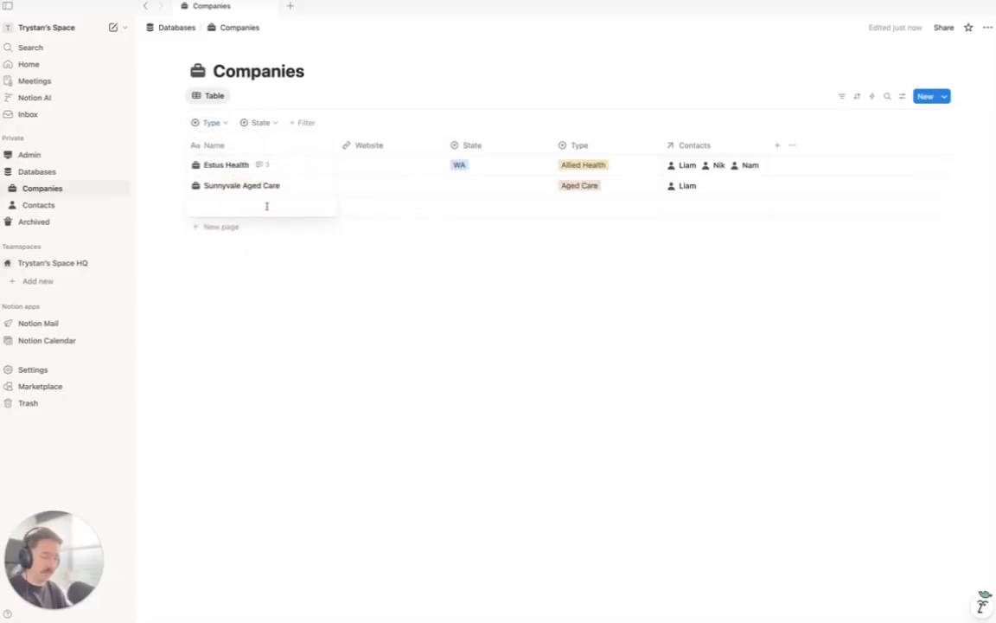
# Step: Name the new company Bulleen Medical Clinic and set its Type to GP
pyautogui.write('Bul')
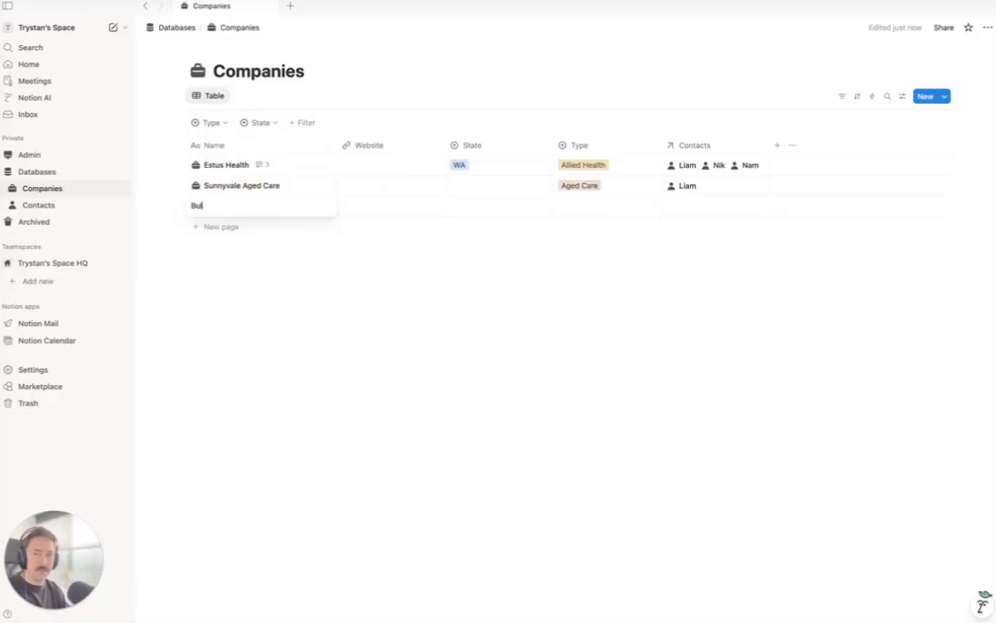
pyautogui.write('leen Medical Clinic')
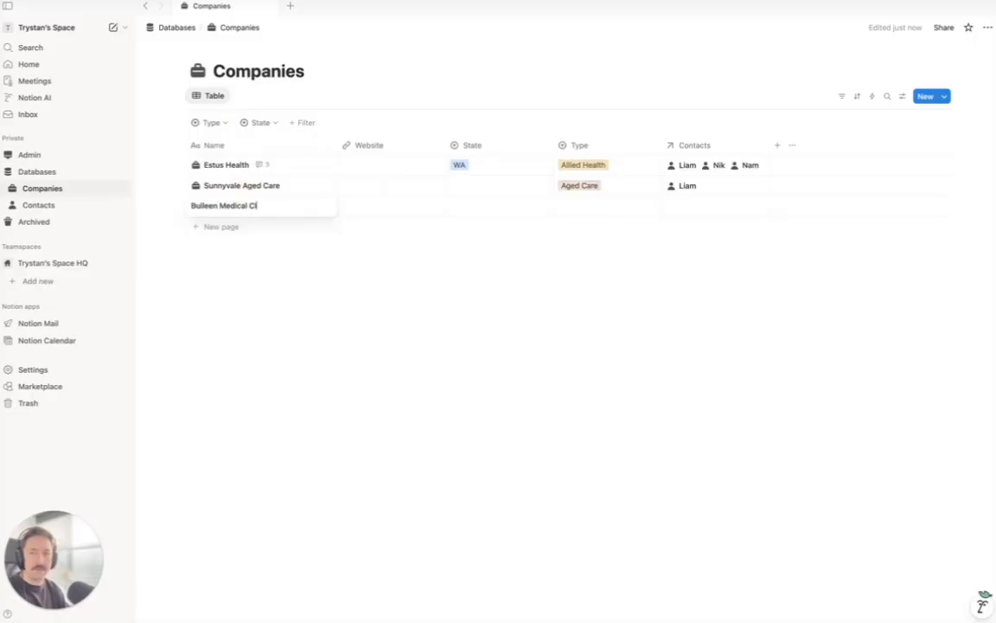
pyautogui.press('Tab')
pyautogui.click(467, 213)
pyautogui.write('vic')
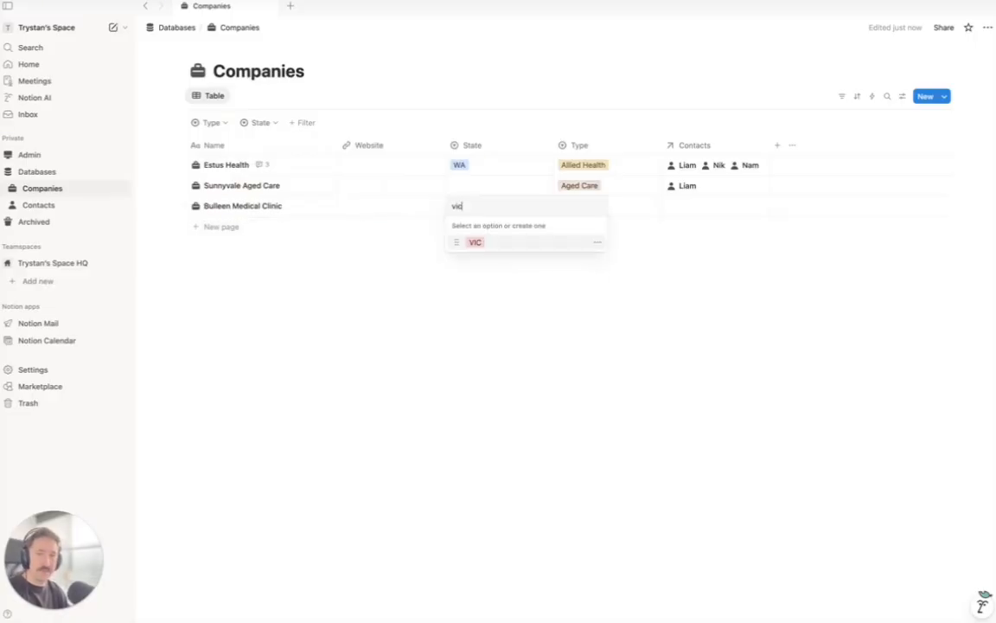
pyautogui.press('Tab')
pyautogui.write('gp')
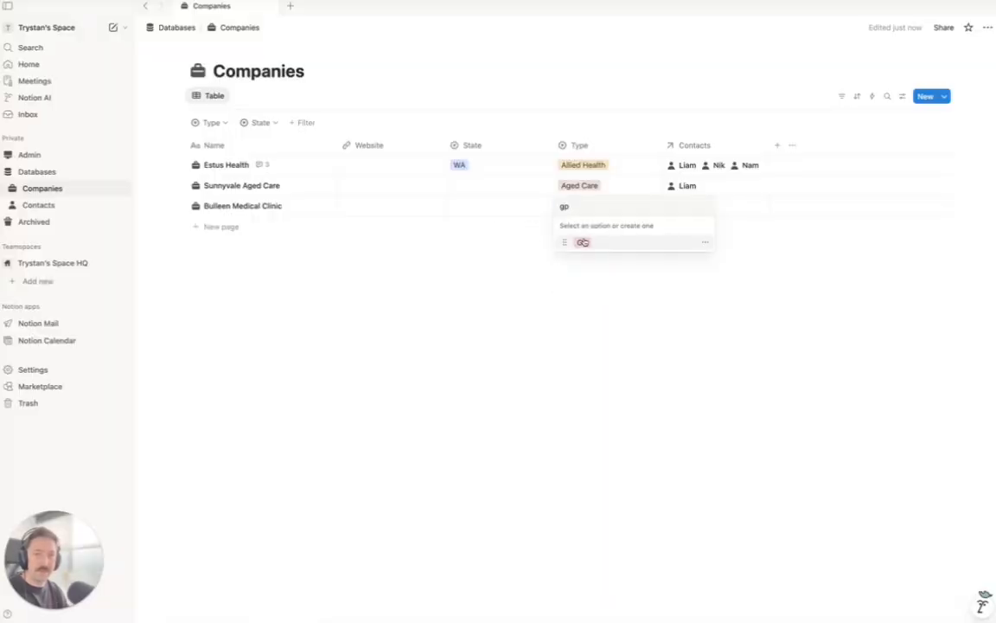
pyautogui.press('Return')
# Step: Set Bulleen Medical Clinic's State to VIC and Sunnyvale Aged Care's State to NSW
pyautogui.click(524, 212)
pyautogui.write('vic')
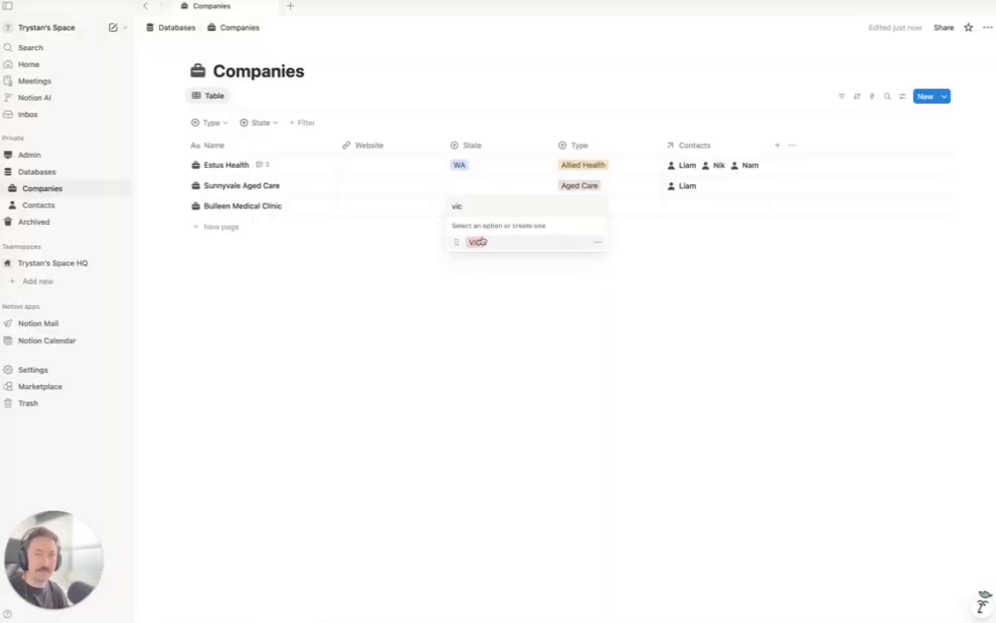
pyautogui.press('Return')
pyautogui.click(464, 185)
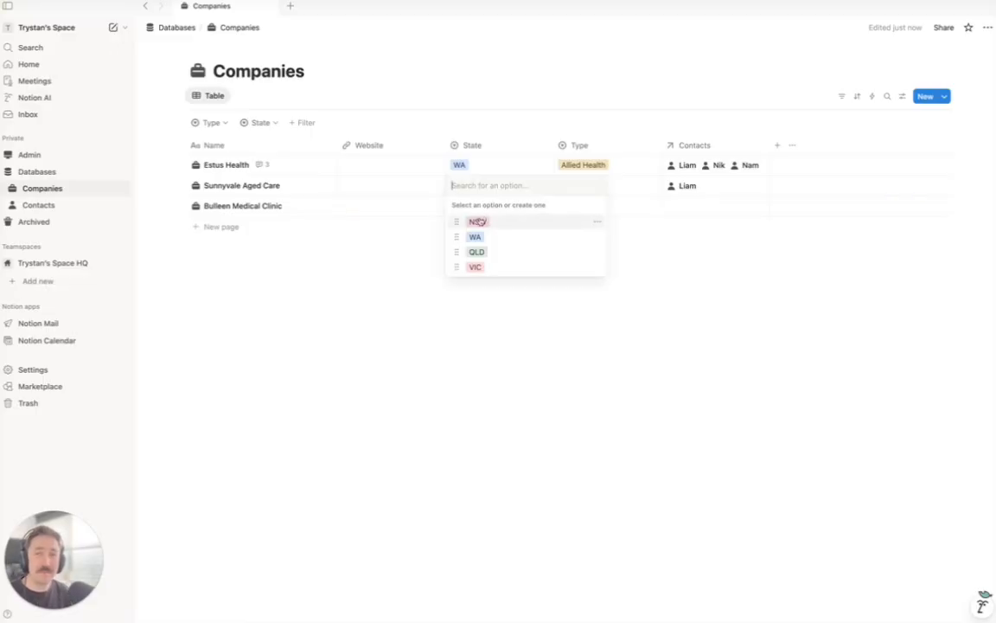
pyautogui.click(478, 222)
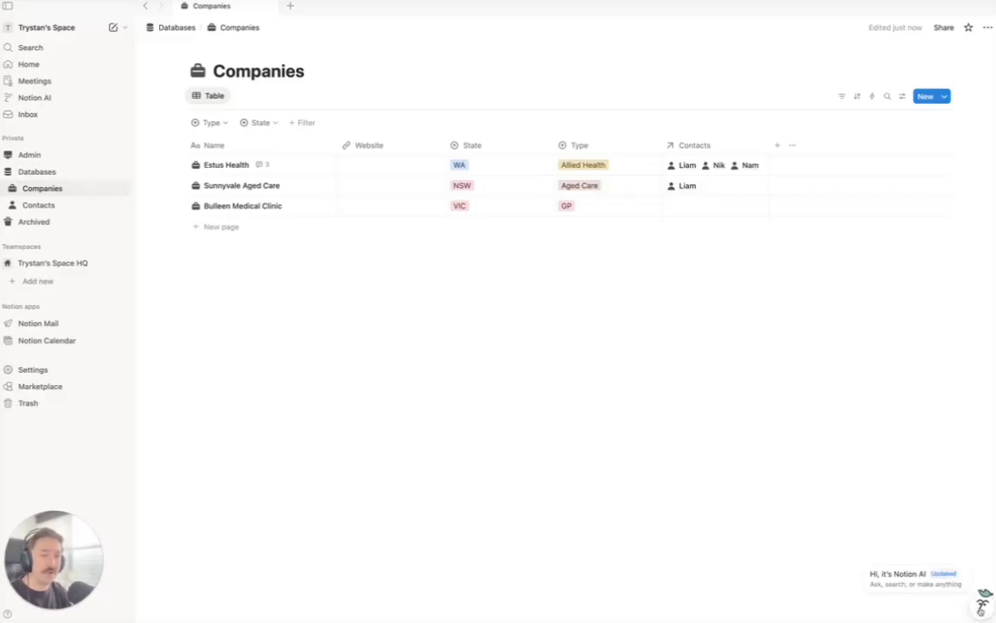
pyautogui.click(982, 606)
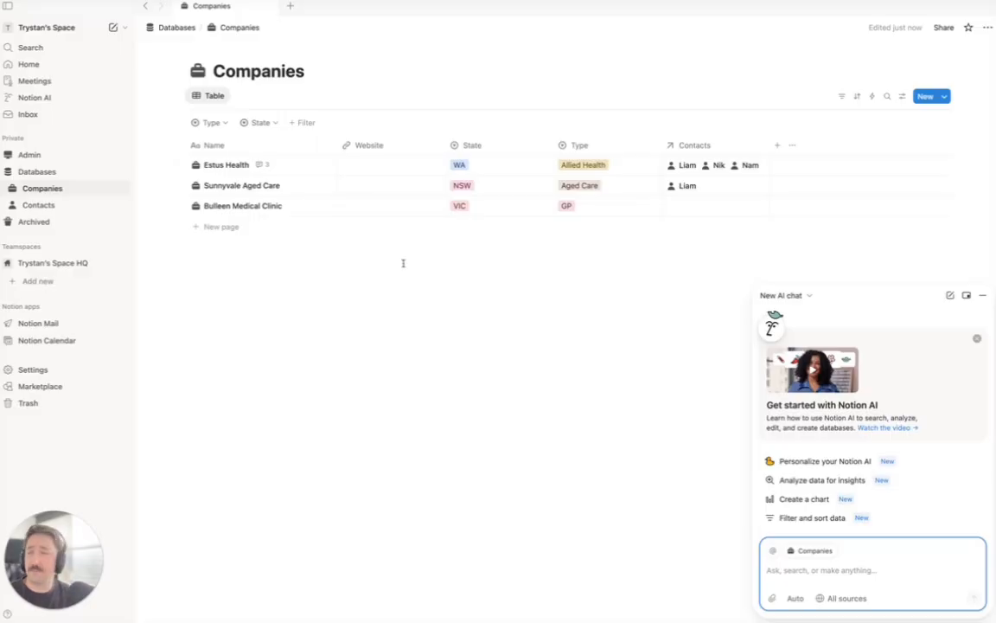
pyautogui.click(983, 295)
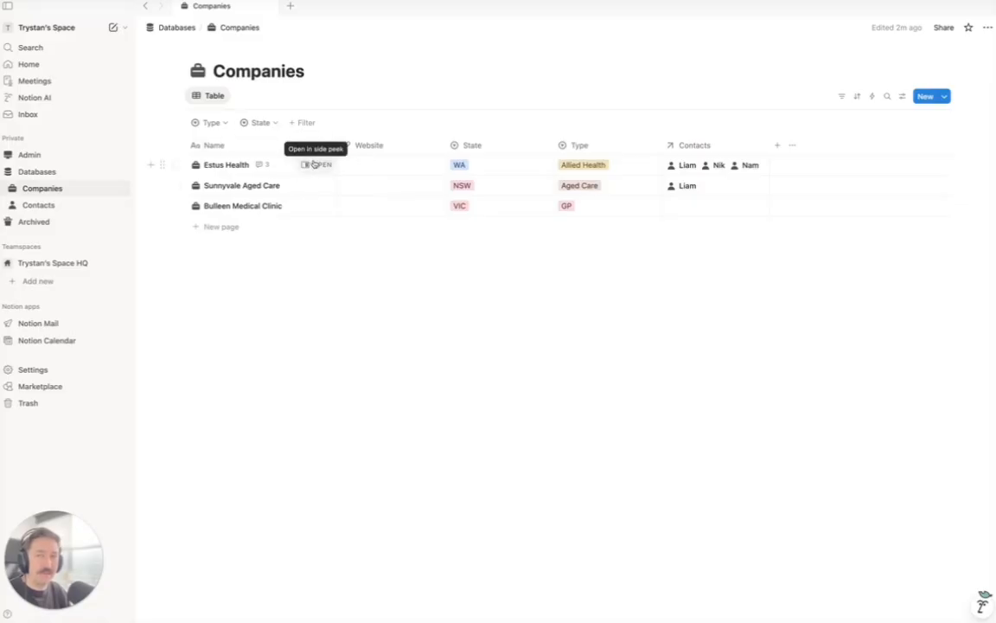
# Step: Open Estus Health as a full page and bring up Customize layout for company pages
pyautogui.click(317, 163)
pyautogui.click(525, 27)
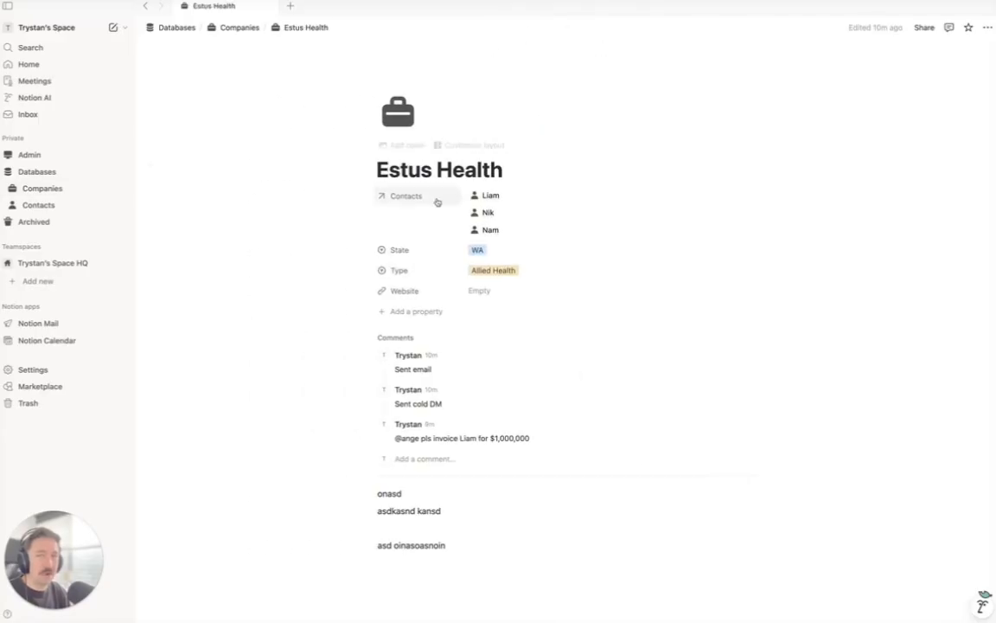
pyautogui.click(468, 147)
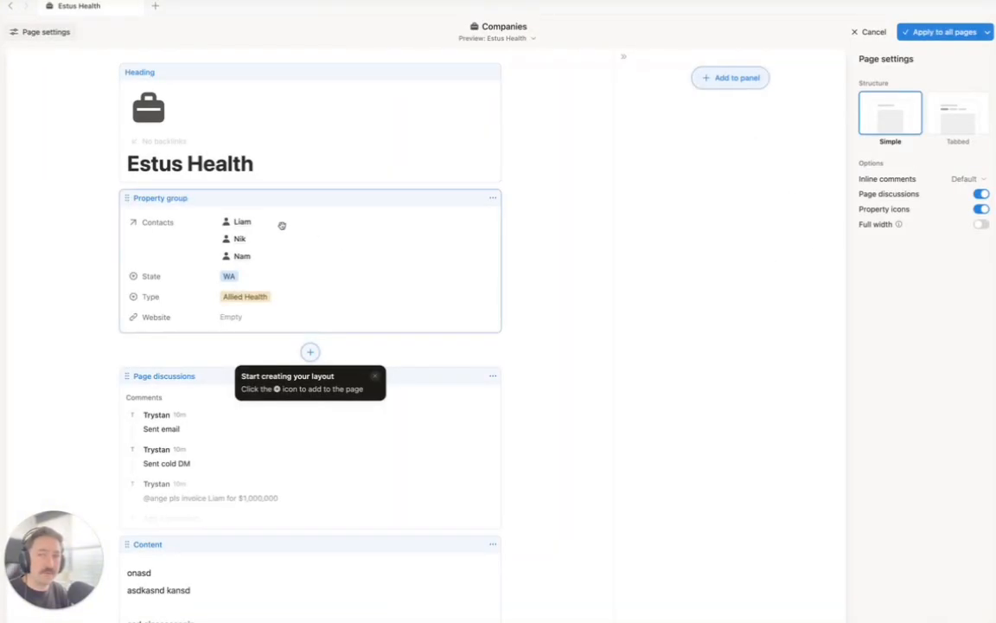
# Step: Switch company pages to a tabbed structure with a Contacts tab
pyautogui.click(947, 125)
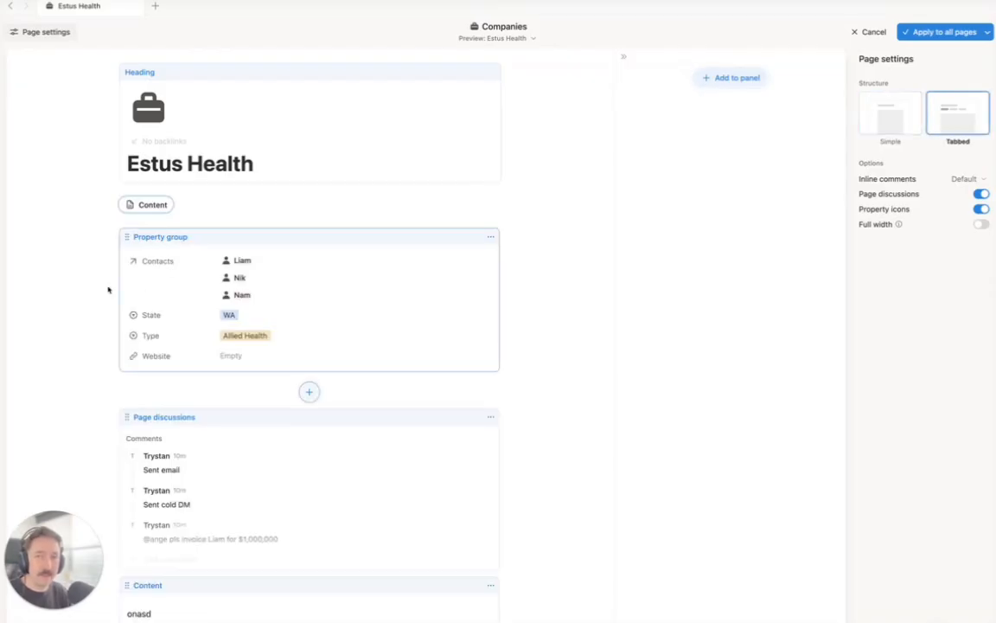
pyautogui.click(184, 206)
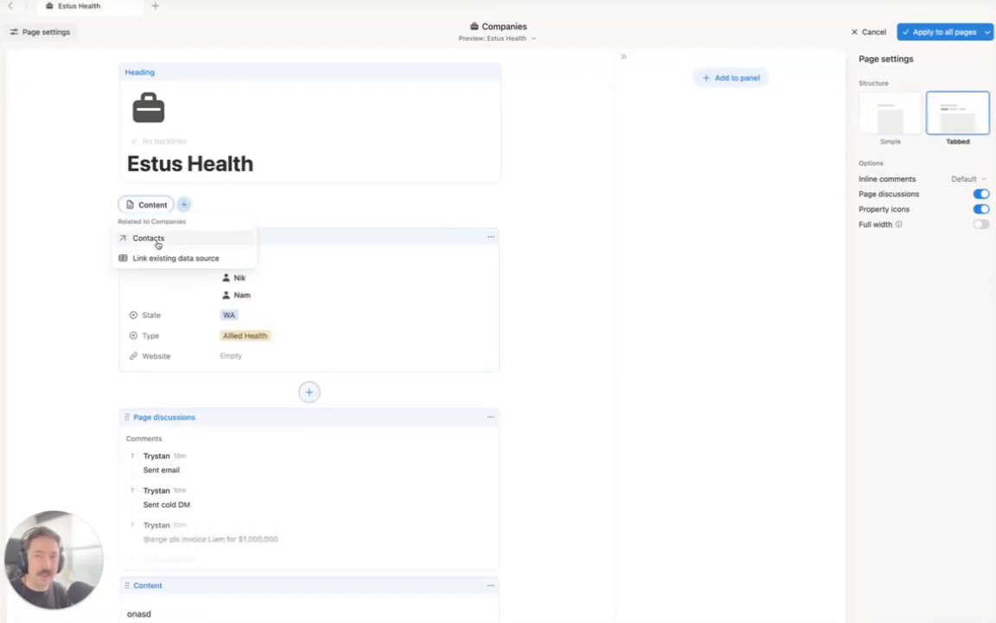
pyautogui.click(160, 239)
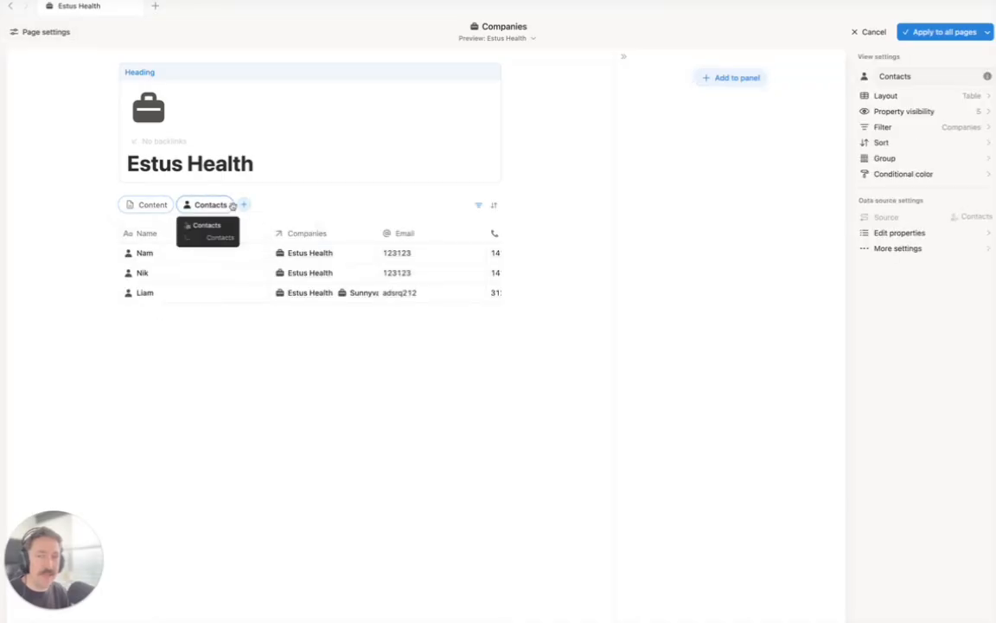
# Step: Set the Contacts property to Always hide and apply the layout to all pages
pyautogui.click(138, 205)
pyautogui.click(454, 261)
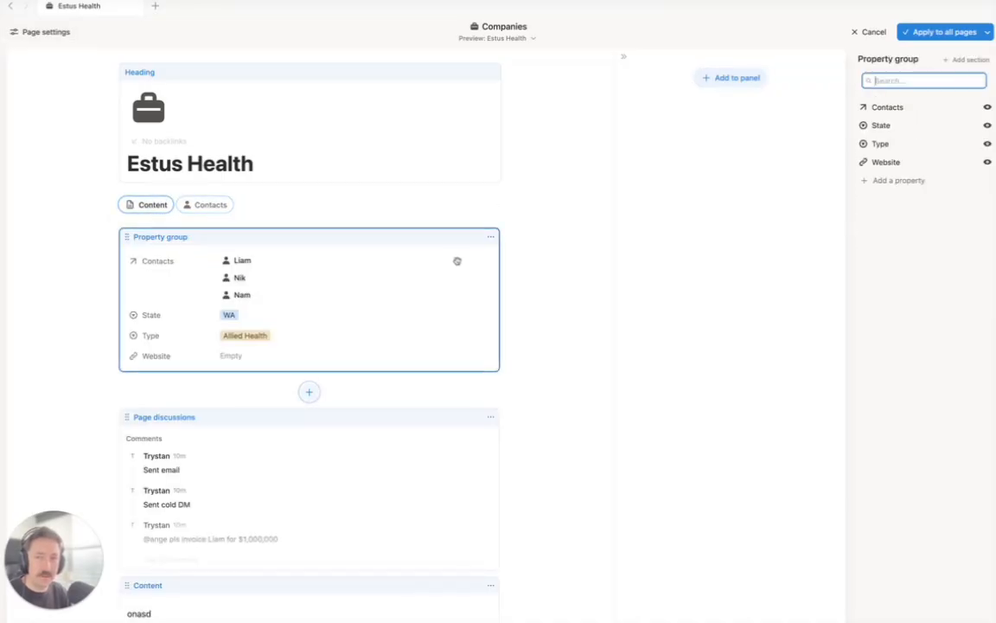
pyautogui.click(988, 106)
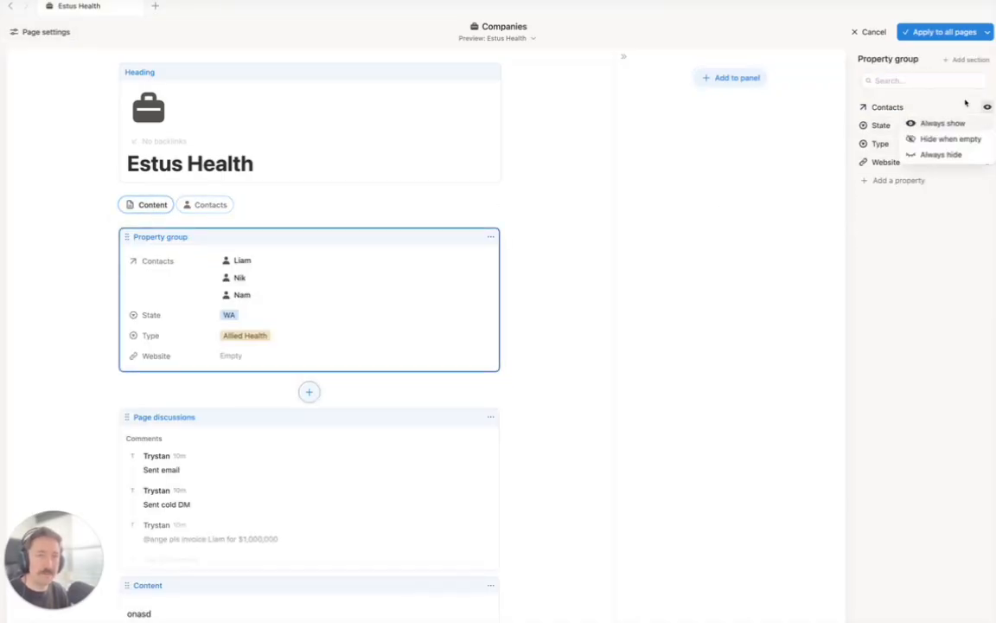
pyautogui.click(941, 154)
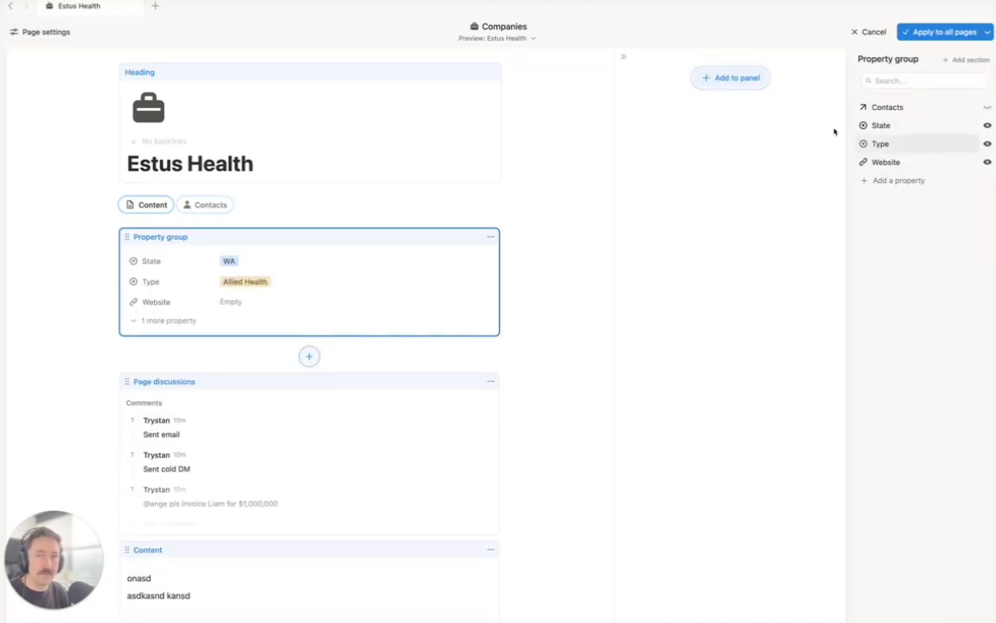
pyautogui.click(941, 33)
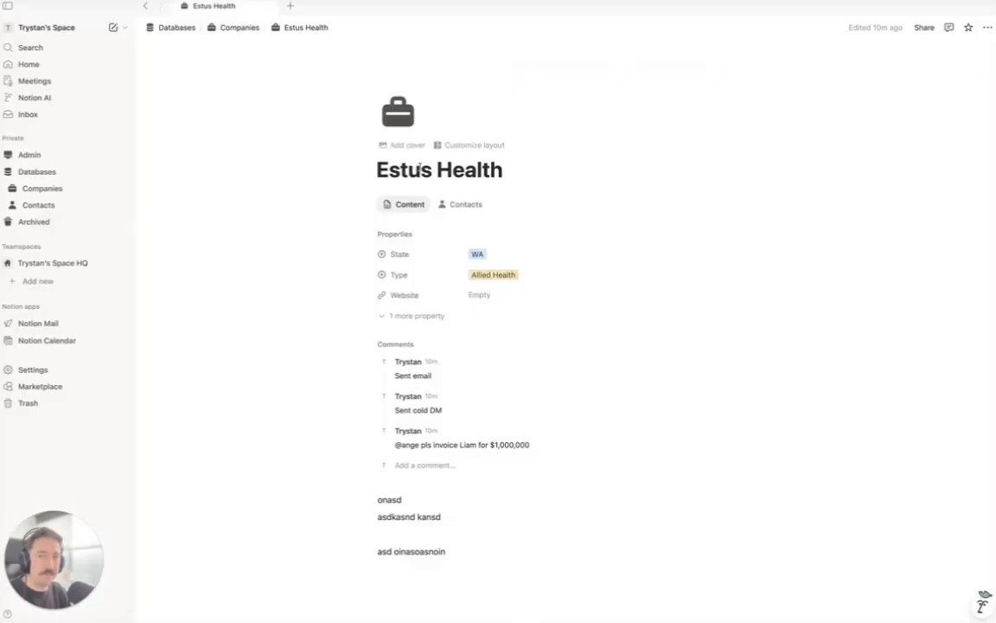
pyautogui.click(456, 205)
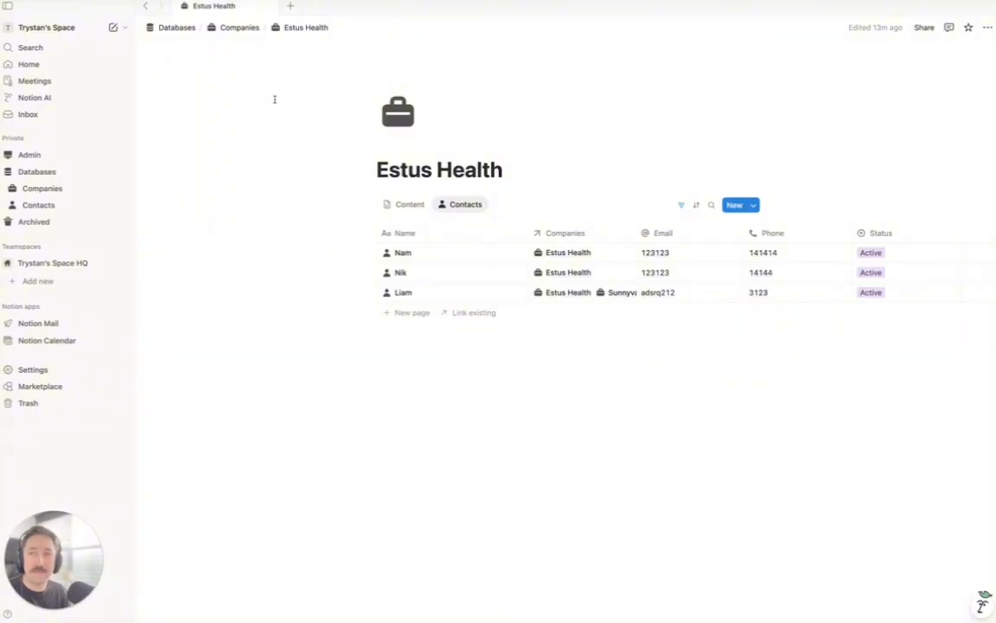
pyautogui.click(412, 205)
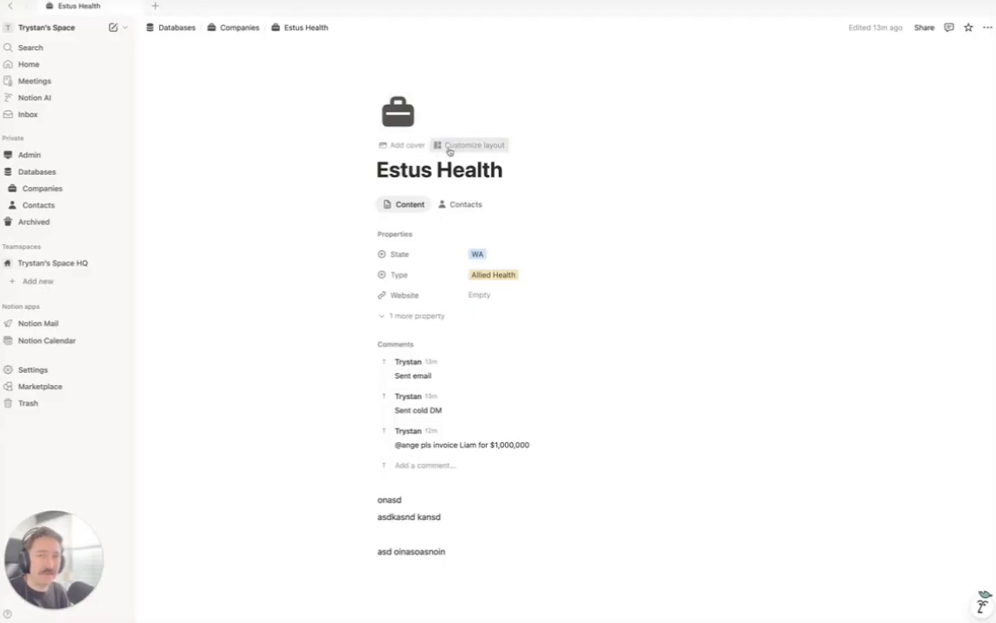
pyautogui.click(449, 146)
pyautogui.scroll(-1, 396, 433)
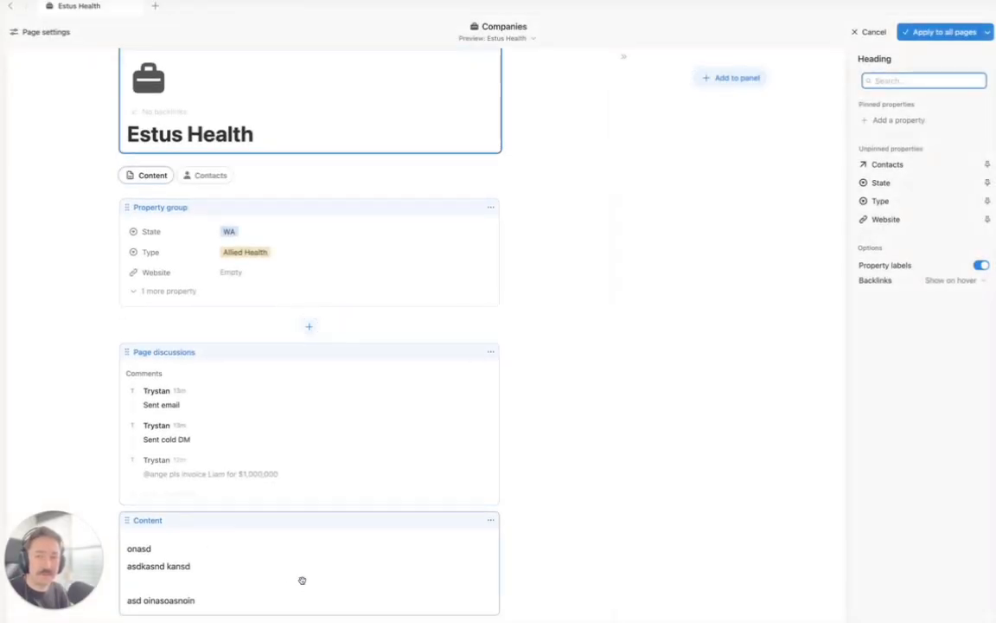
pyautogui.click(943, 32)
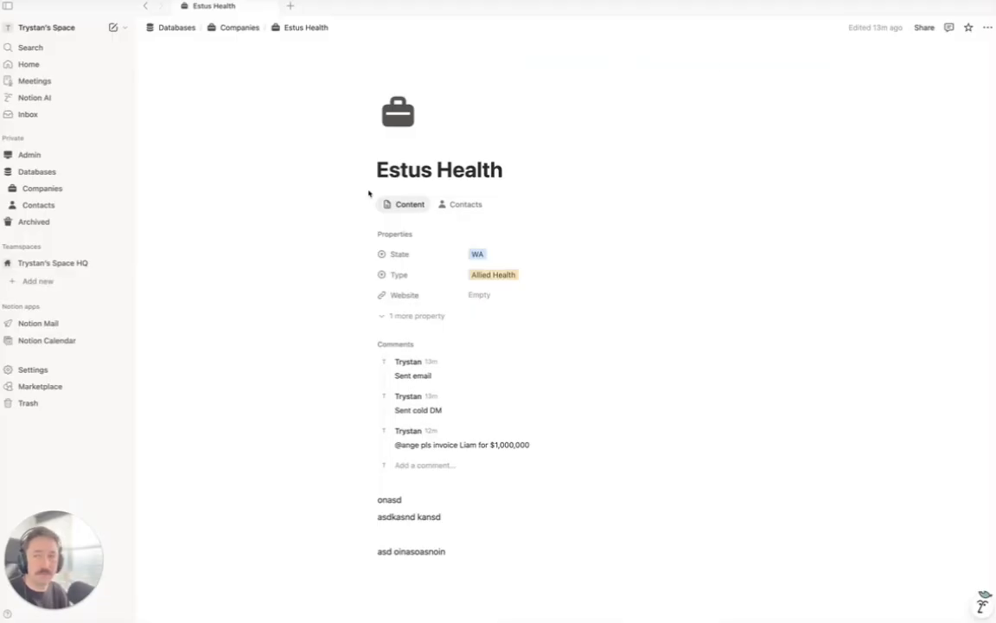
# Step: Switch back and forth between Companies and Contacts, ending on Companies
pyautogui.click(43, 188)
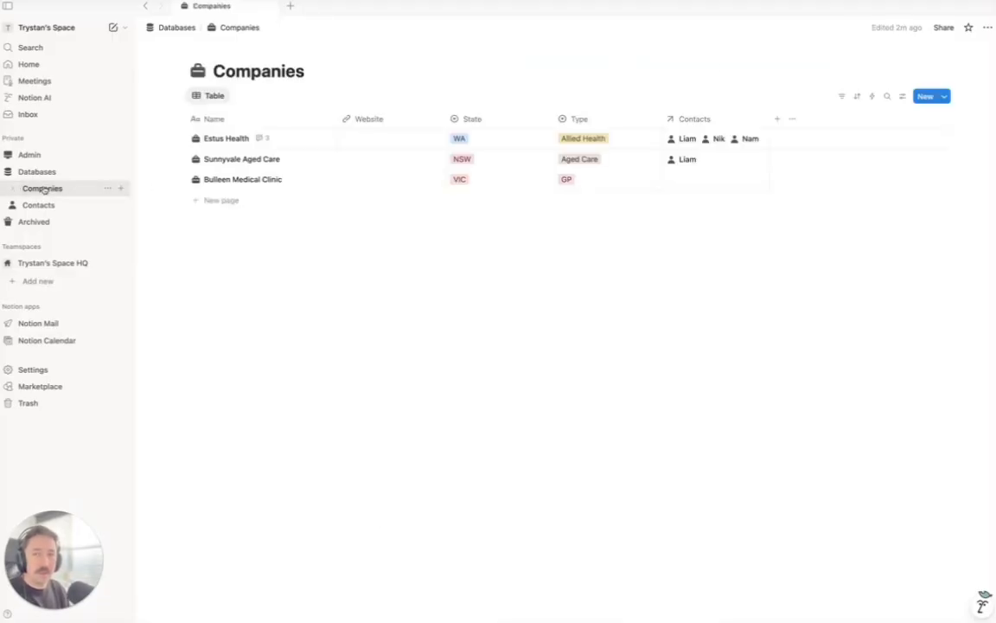
pyautogui.click(43, 205)
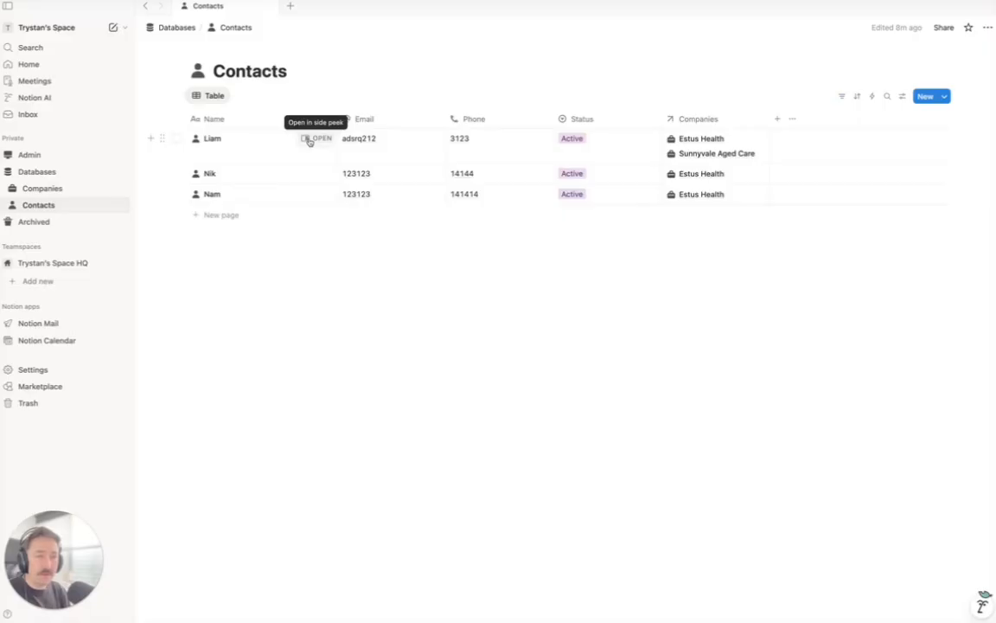
pyautogui.click(43, 189)
pyautogui.click(44, 205)
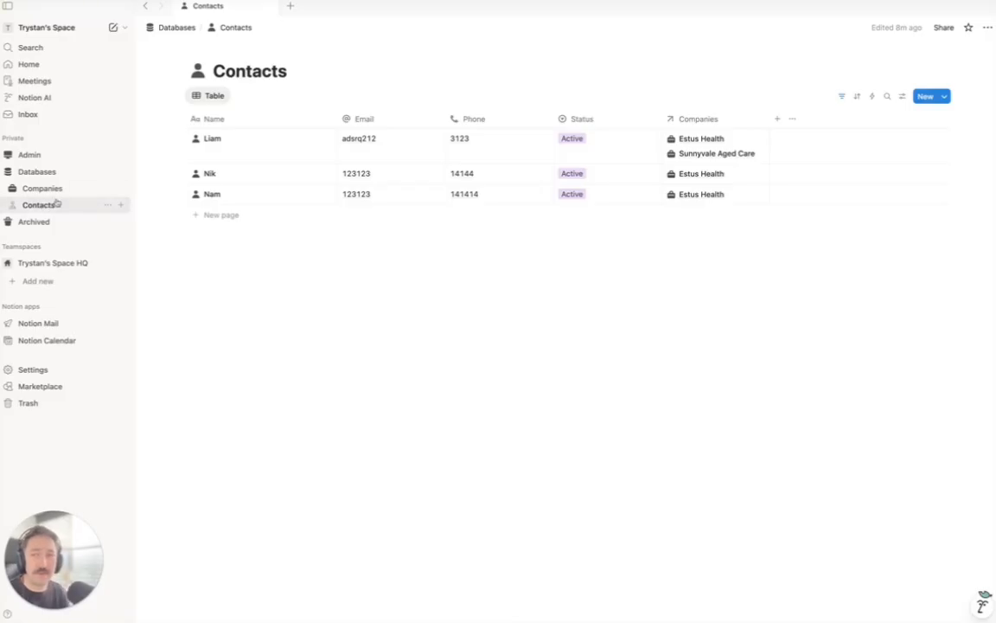
pyautogui.click(52, 187)
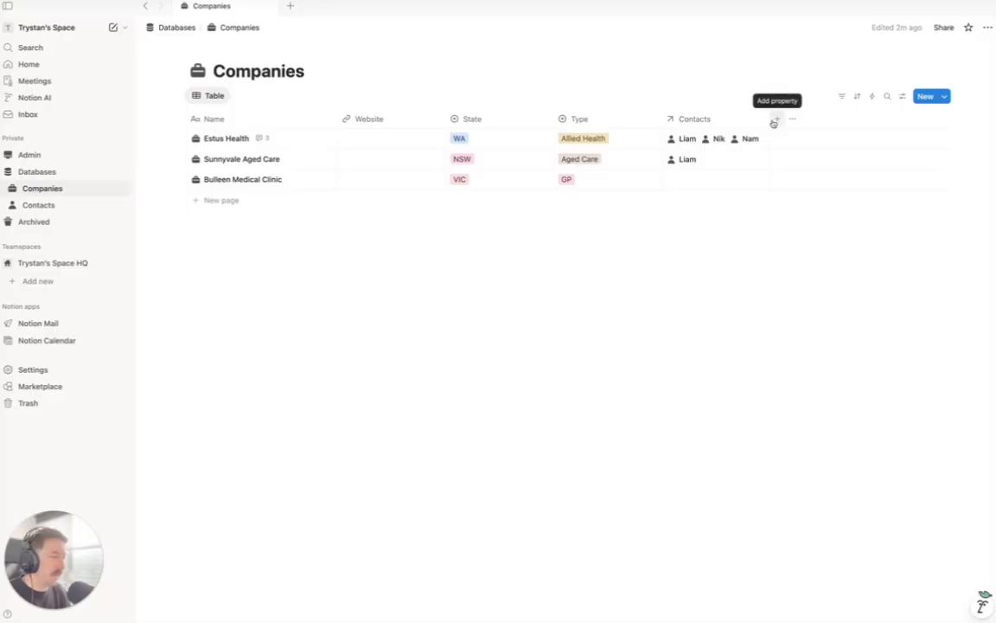
pyautogui.click(47, 205)
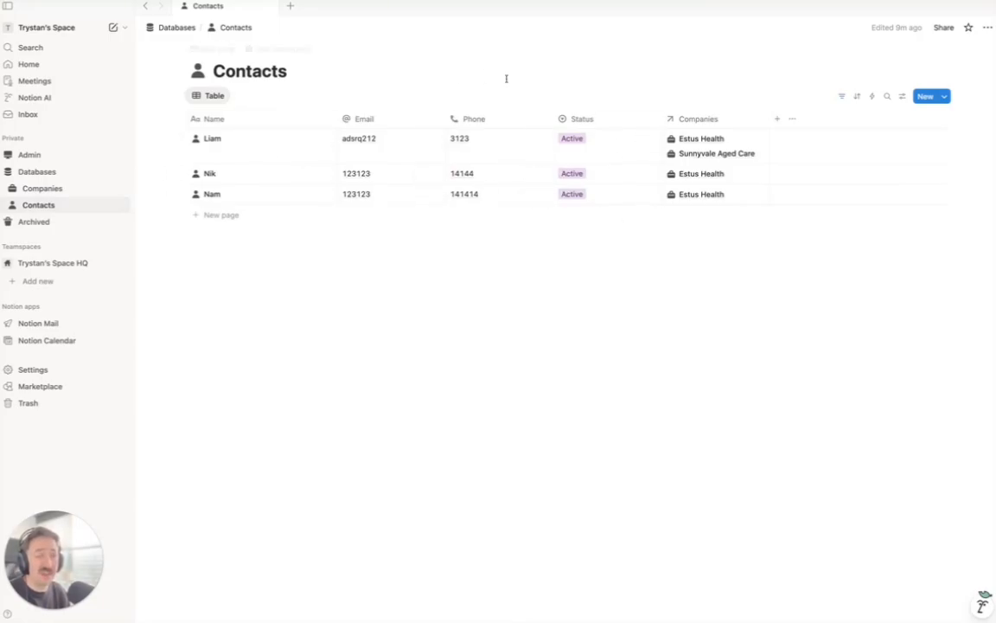
pyautogui.click(45, 189)
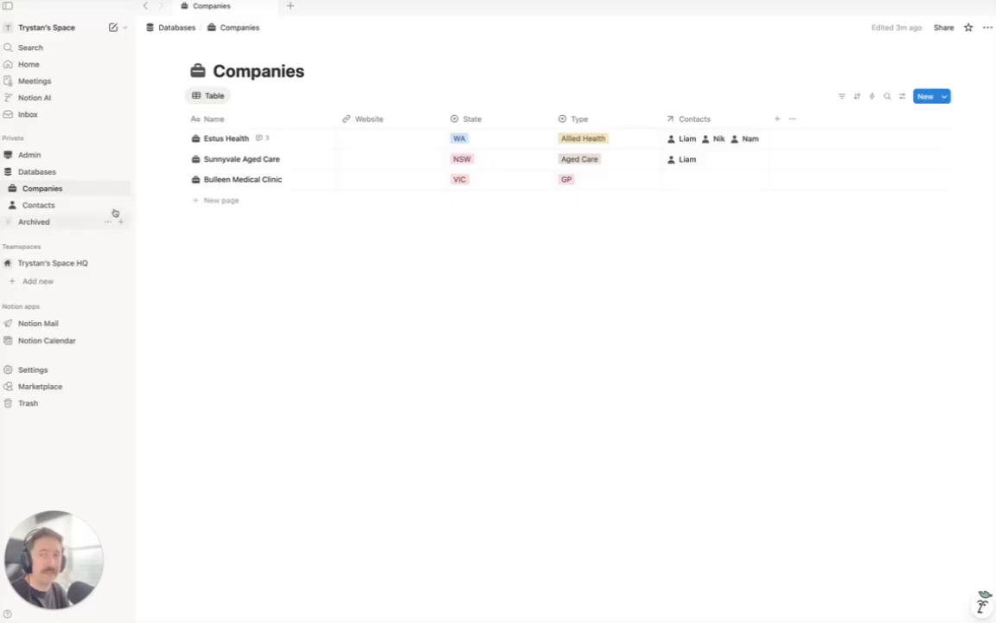
# Step: Add a full-page database titled Deals under the Databases page using /data
pyautogui.click(71, 172)
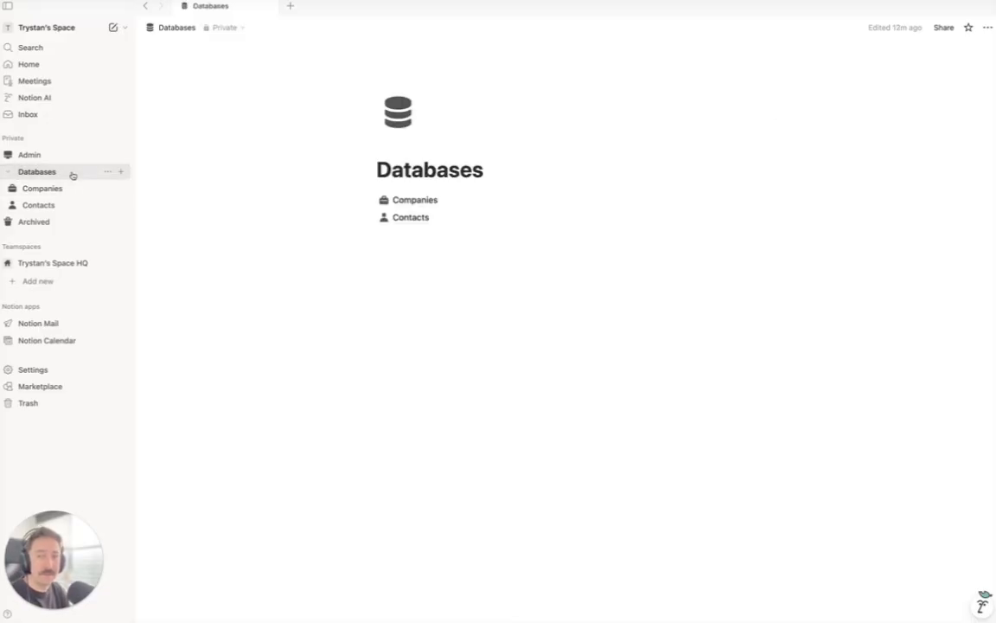
pyautogui.click(423, 236)
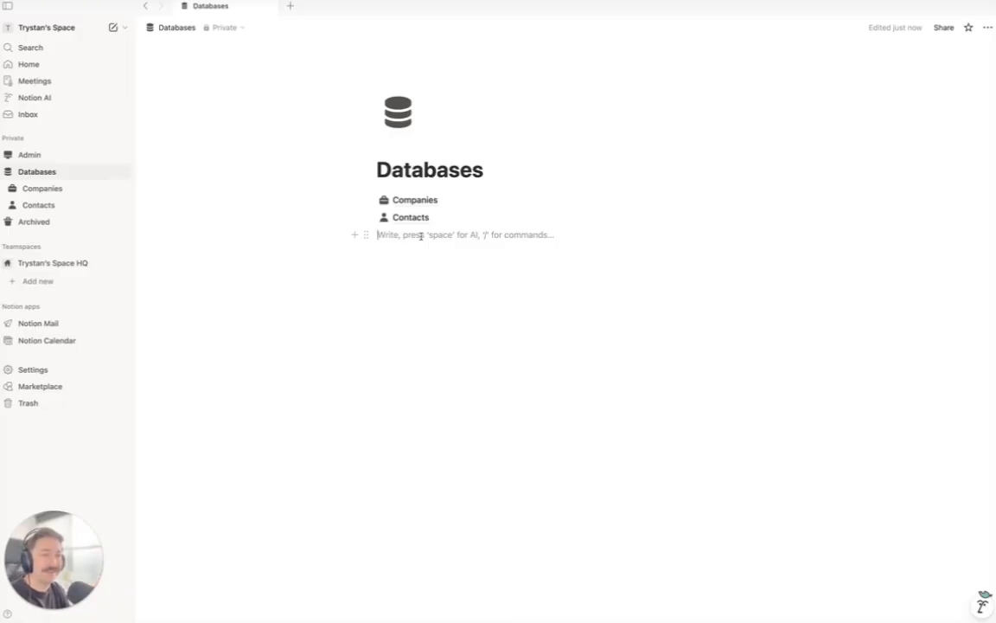
pyautogui.write('/dat')
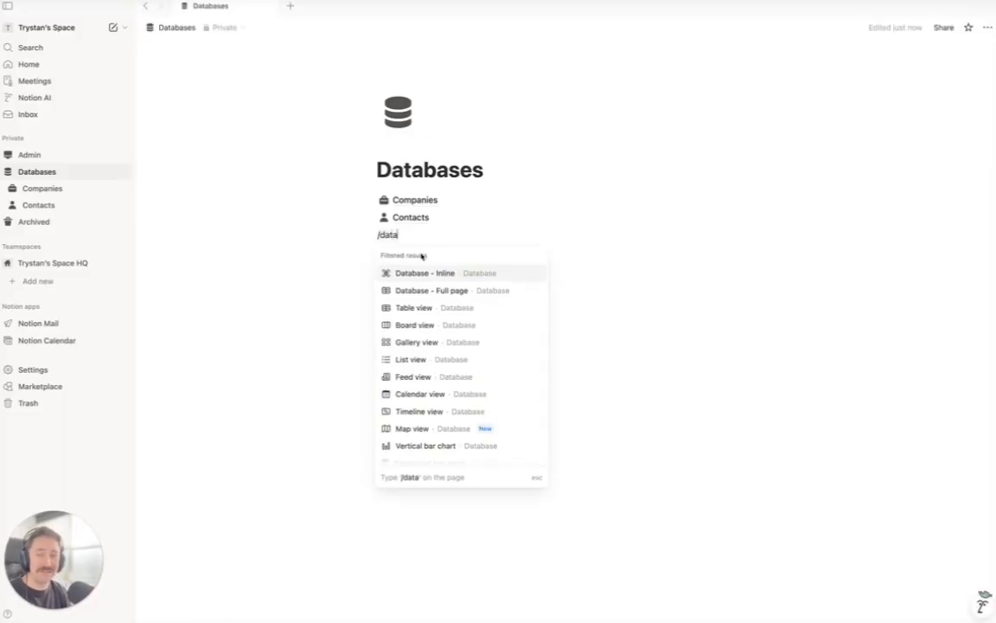
pyautogui.write('a')
pyautogui.click(430, 289)
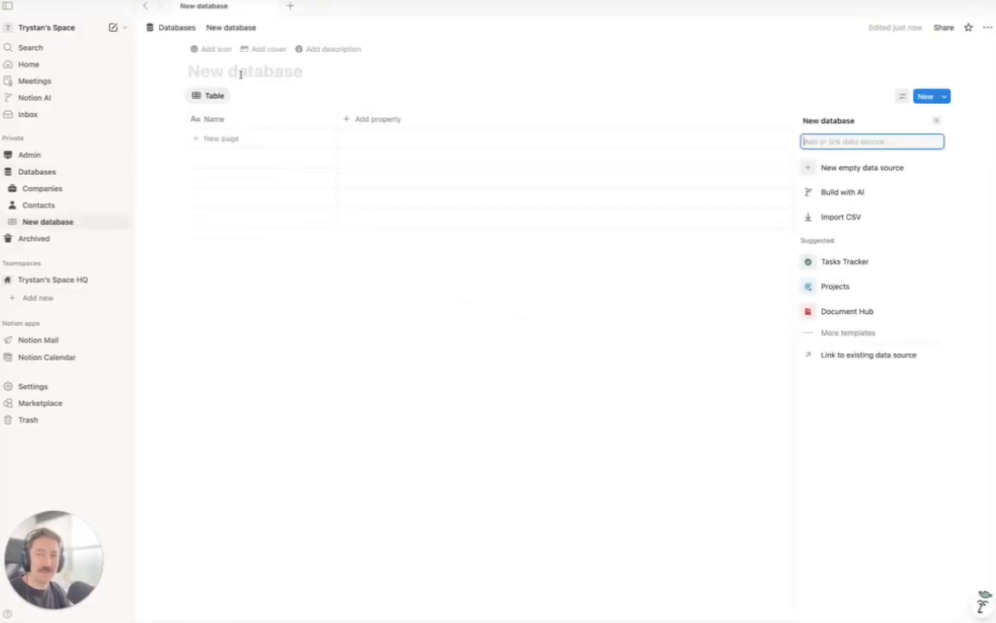
pyautogui.write('Deals')
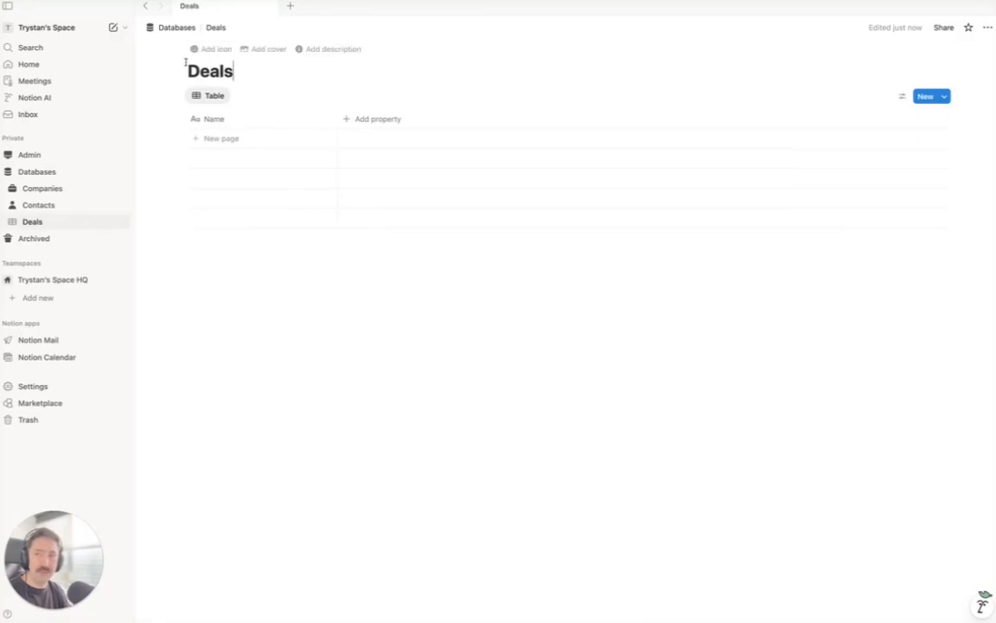
# Step: Give Deals a banknote icon found by searching 'mone', and remove the blank row
pyautogui.click(201, 48)
pyautogui.click(133, 93)
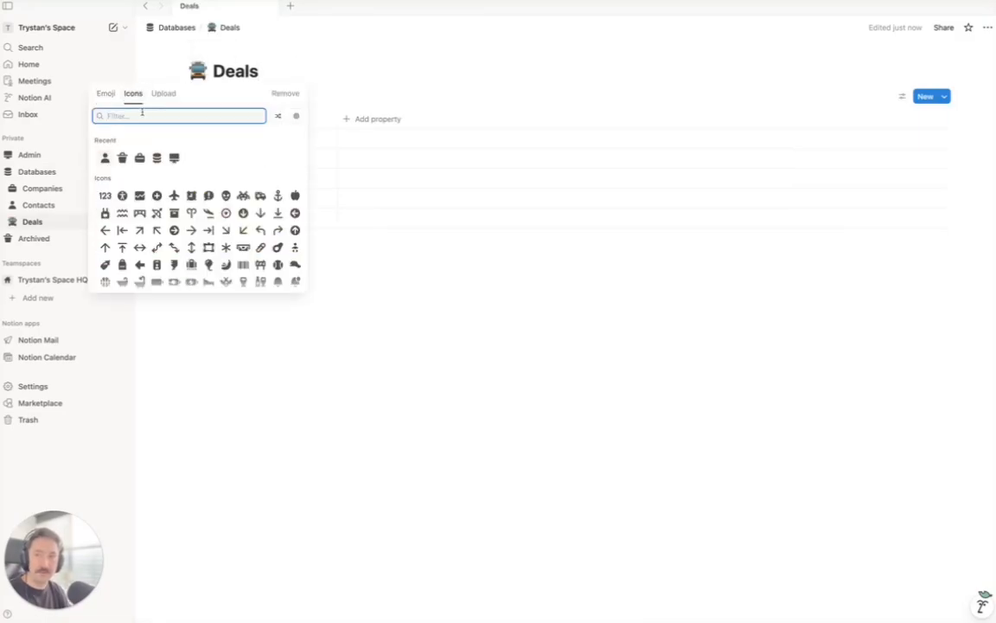
pyautogui.write('s')
pyautogui.press('BackSpace')
pyautogui.write('mone')
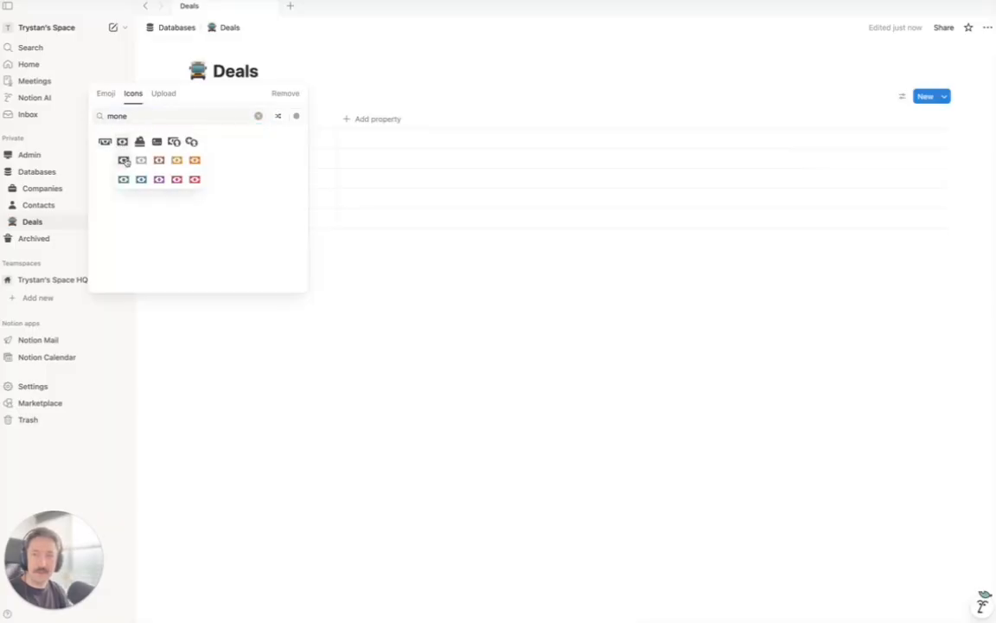
pyautogui.click(123, 160)
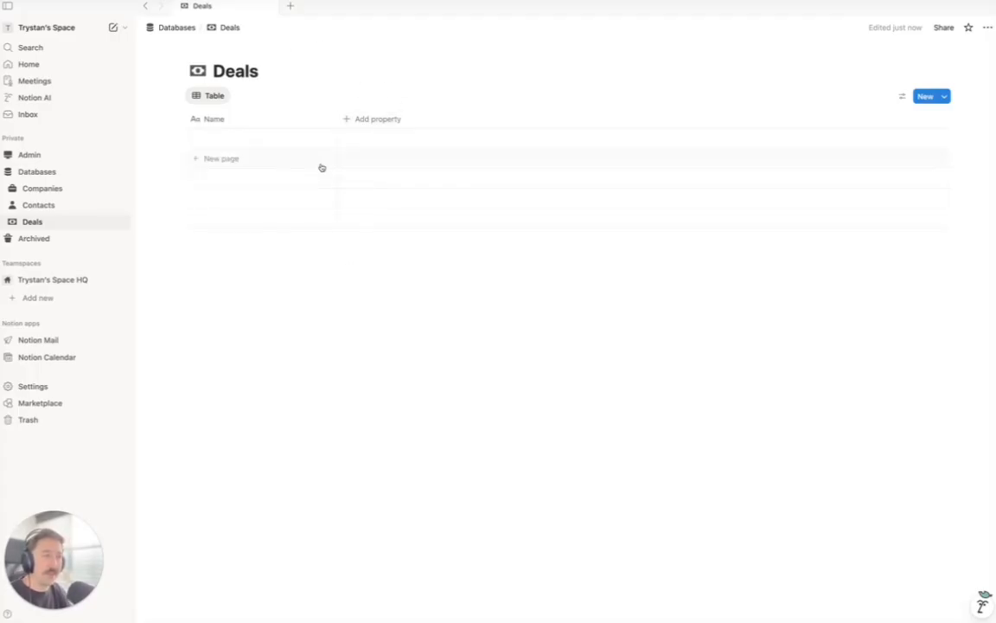
pyautogui.press('super+z')
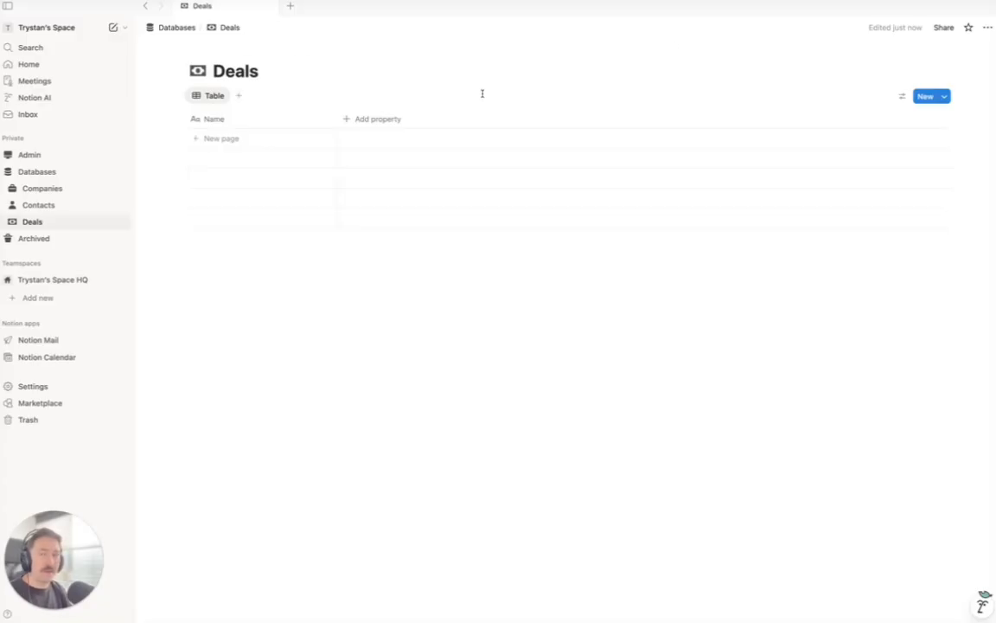
# Step: Add a two-way Relation column linking the Deals table to Companies
pyautogui.click(348, 122)
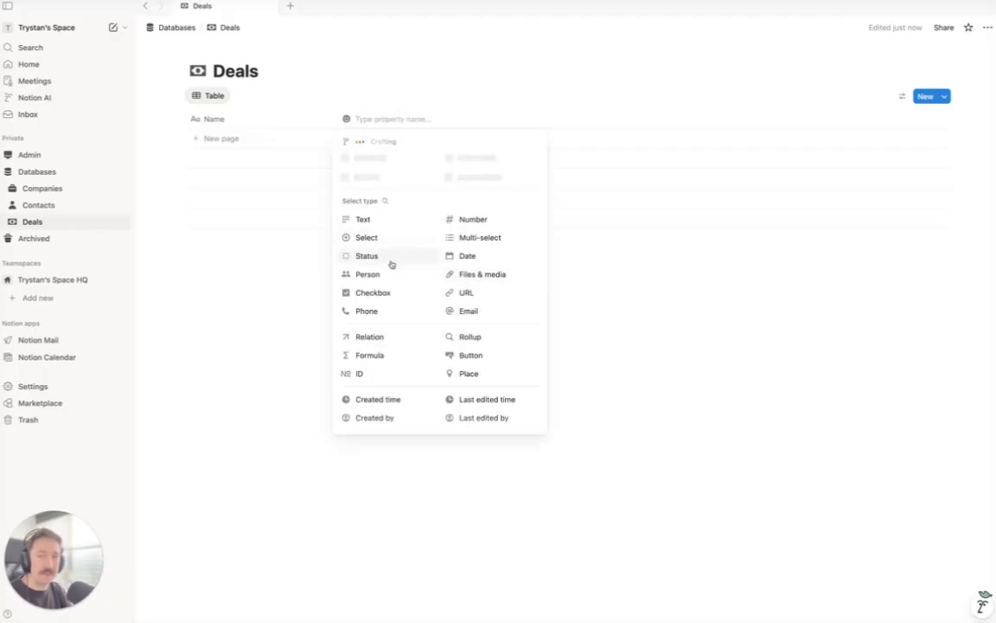
pyautogui.click(372, 336)
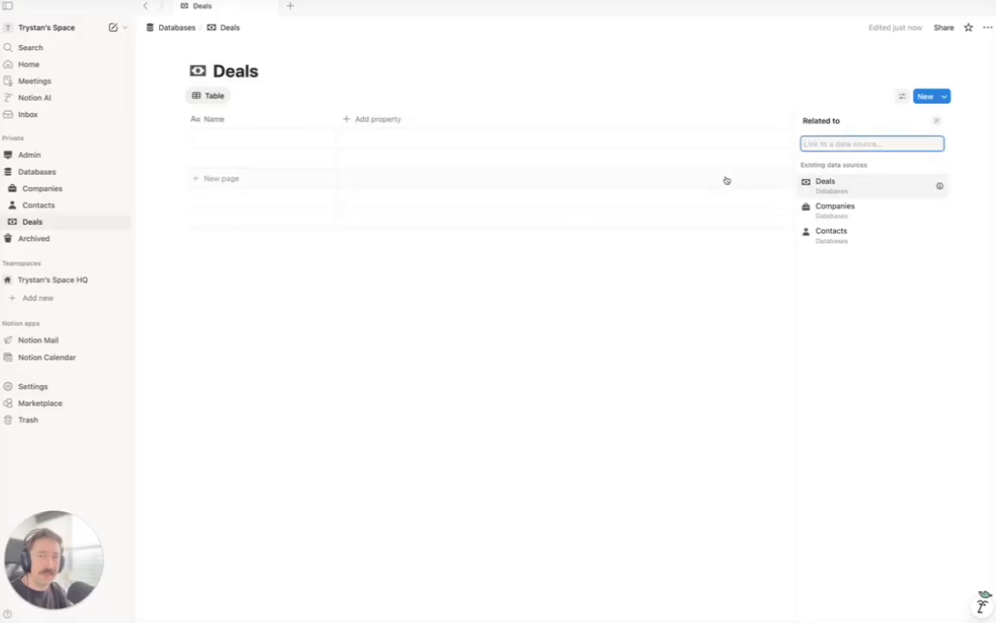
pyautogui.click(843, 211)
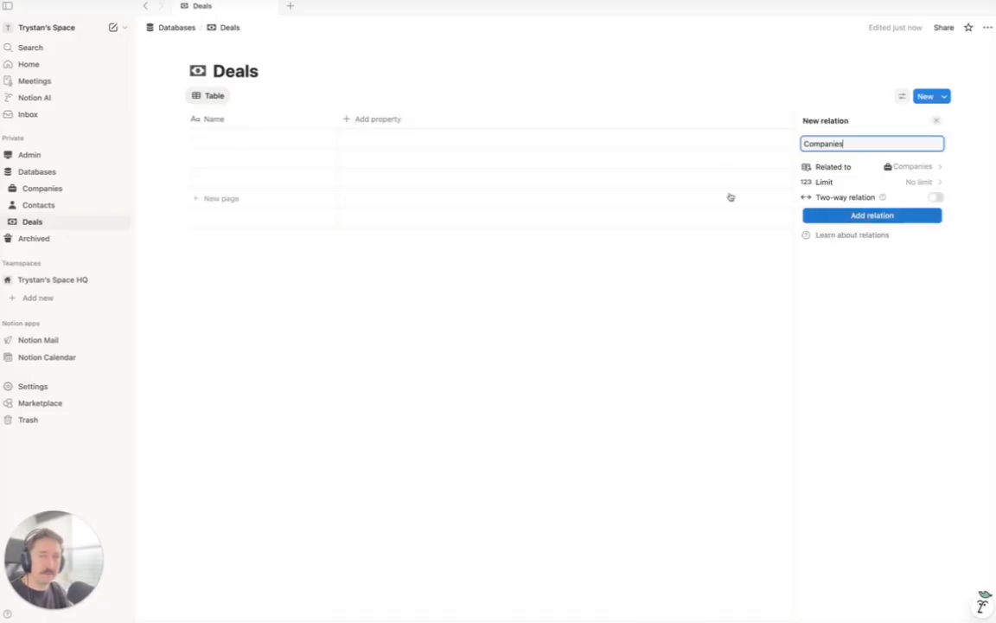
pyautogui.click(946, 197)
pyautogui.click(863, 258)
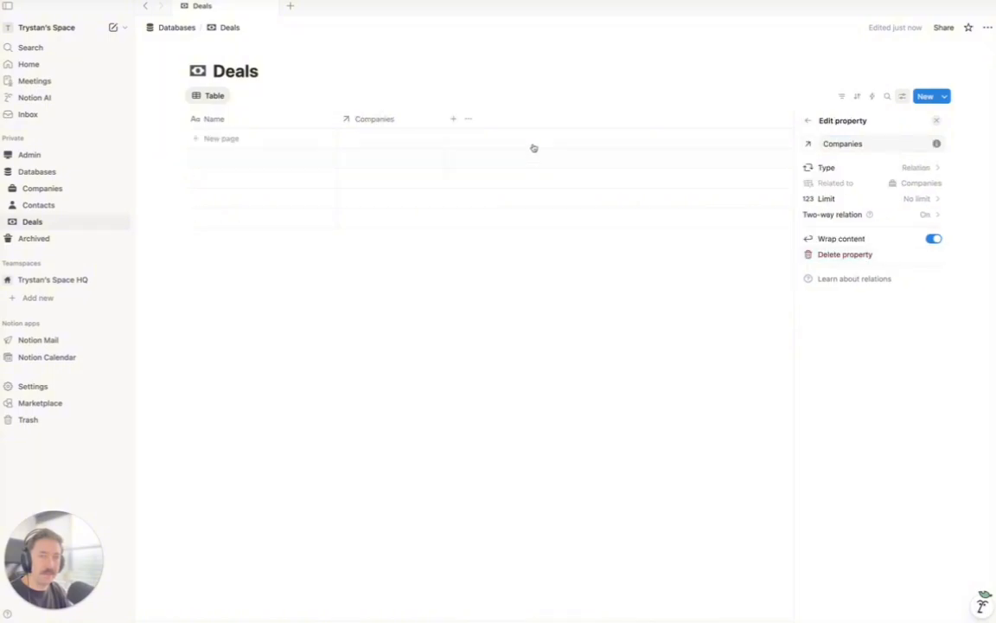
# Step: Add a two-way Relation column linking Deals to Contacts, then start a first deal row
pyautogui.click(450, 119)
pyautogui.click(487, 339)
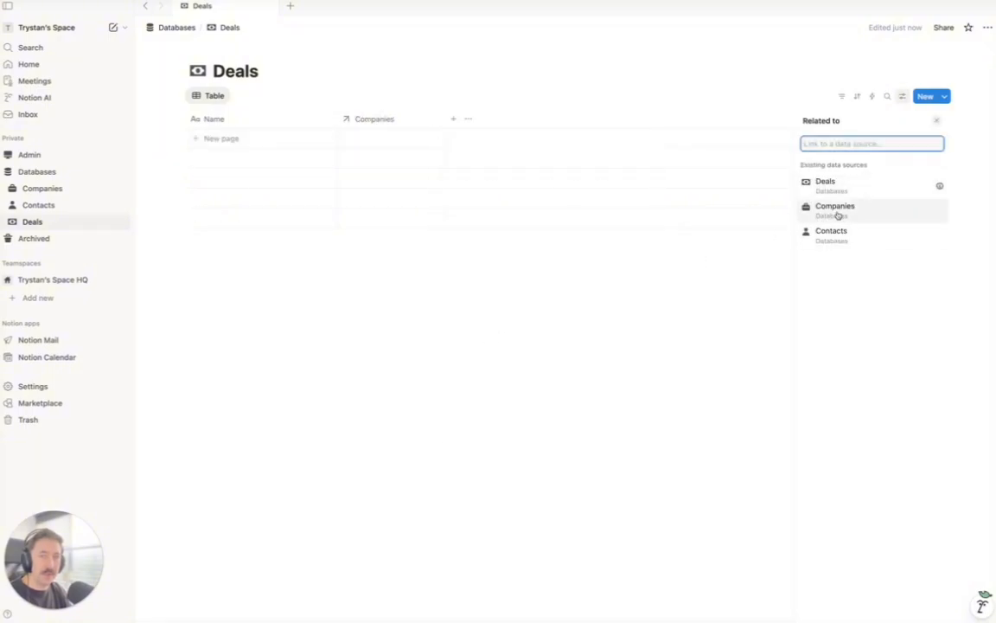
pyautogui.click(830, 232)
pyautogui.click(935, 198)
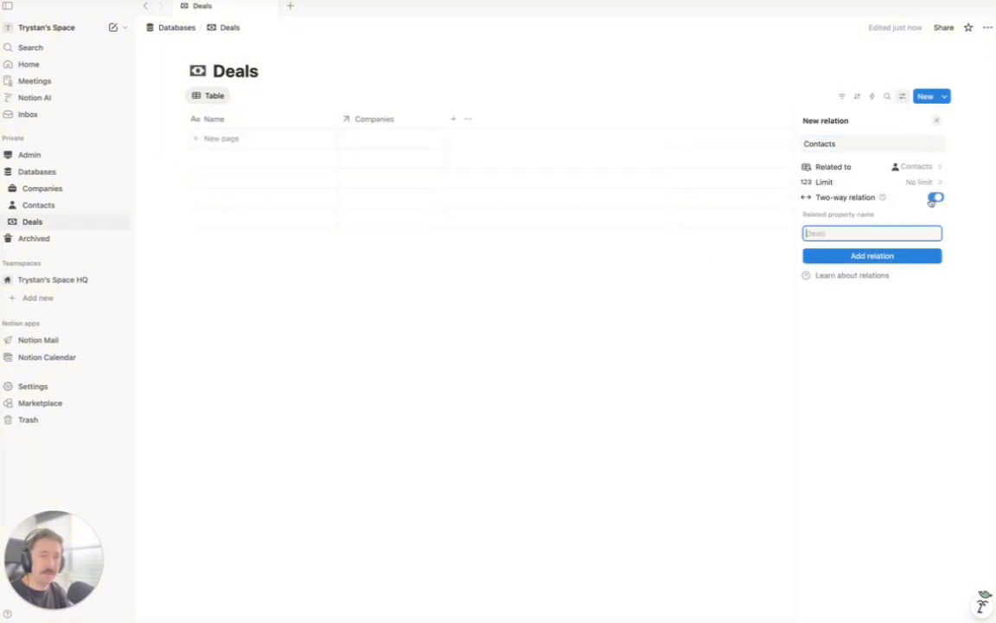
pyautogui.click(859, 260)
pyautogui.click(280, 141)
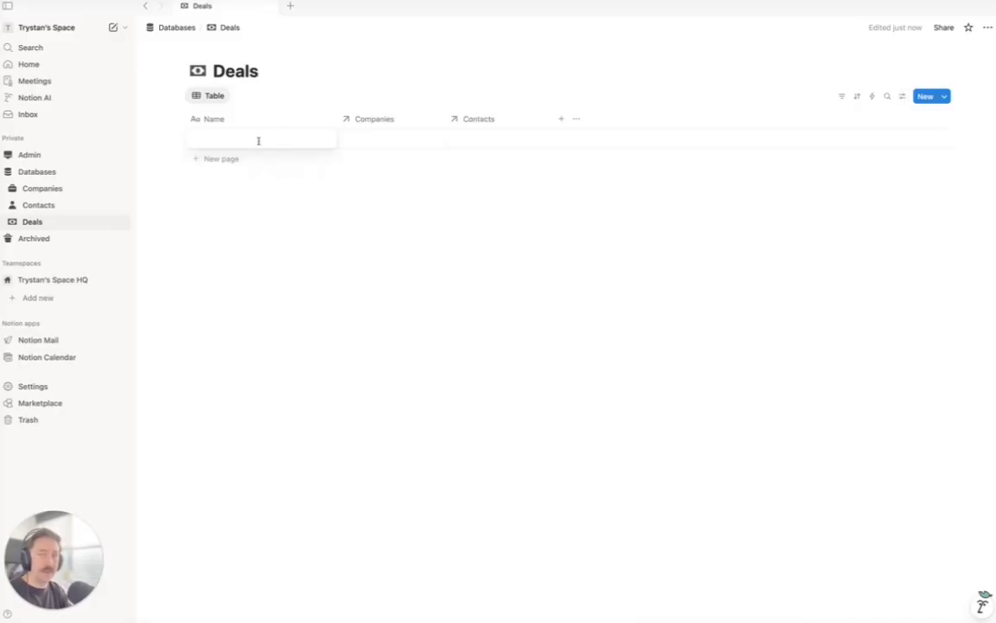
# Step: Name the first deal 'Leadership workshop' and link it to Estus Health and a contact
pyautogui.write('Training cours')
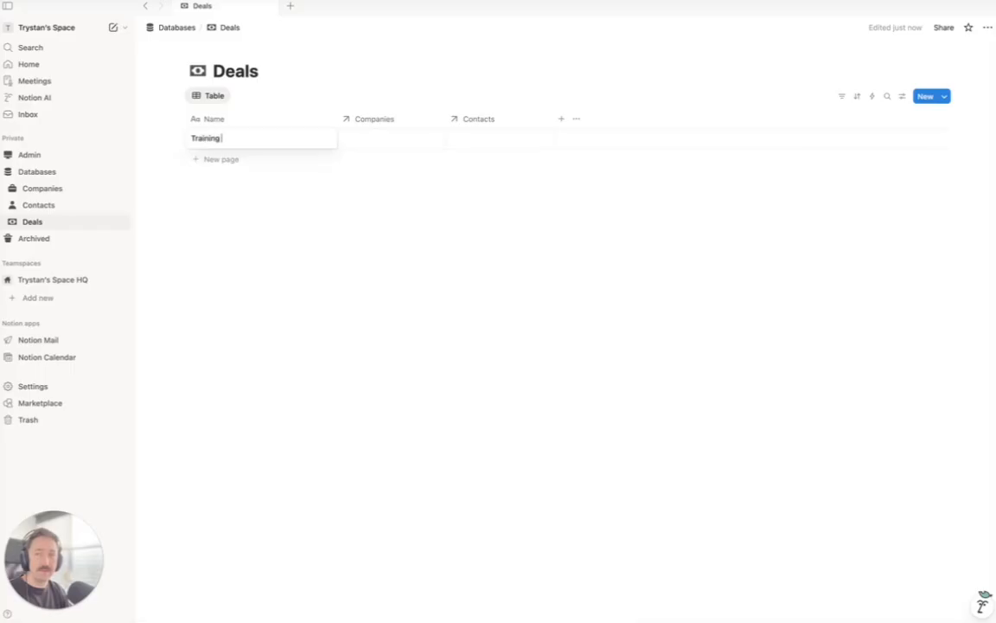
pyautogui.press('BackSpace')
pyautogui.press('BackSpace')
pyautogui.press('BackSpace')
pyautogui.press('BackSpace')
pyautogui.press('BackSpace')
pyautogui.press('BackSpace')
pyautogui.press('BackSpace')
pyautogui.press('BackSpace')
pyautogui.press('BackSpace')
pyautogui.press('BackSpace')
pyautogui.press('BackSpace')
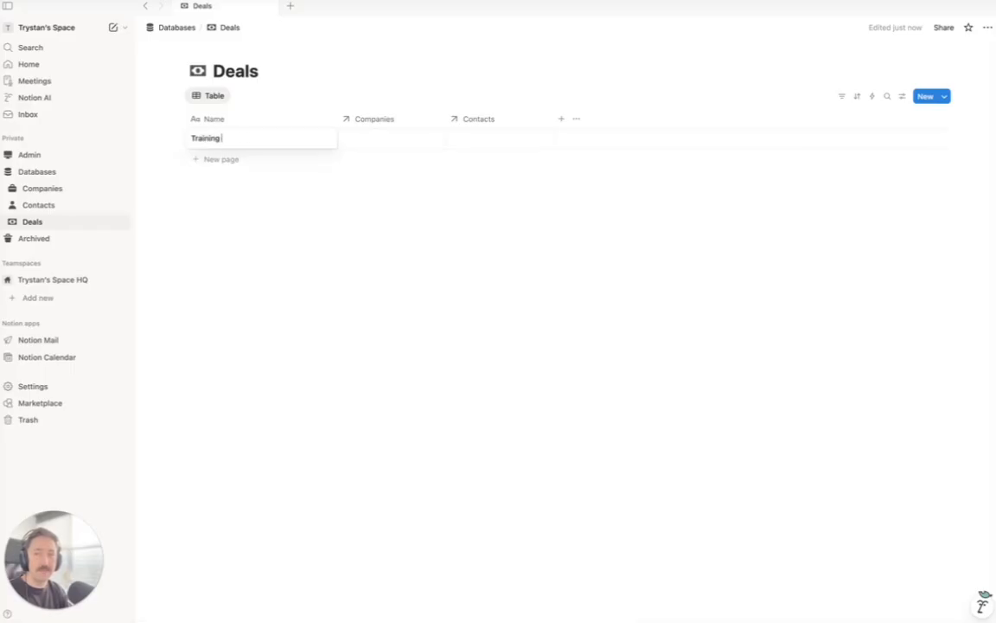
pyautogui.write('Leadership workshop')
pyautogui.press('Tab')
pyautogui.write('estu')
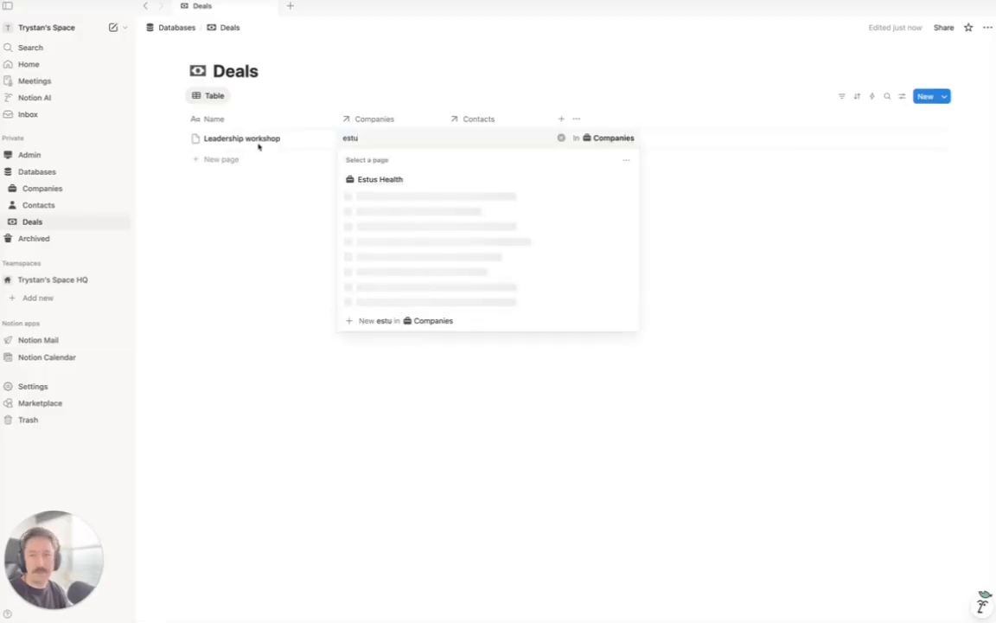
pyautogui.click(391, 179)
pyautogui.press('Escape')
pyautogui.click(488, 141)
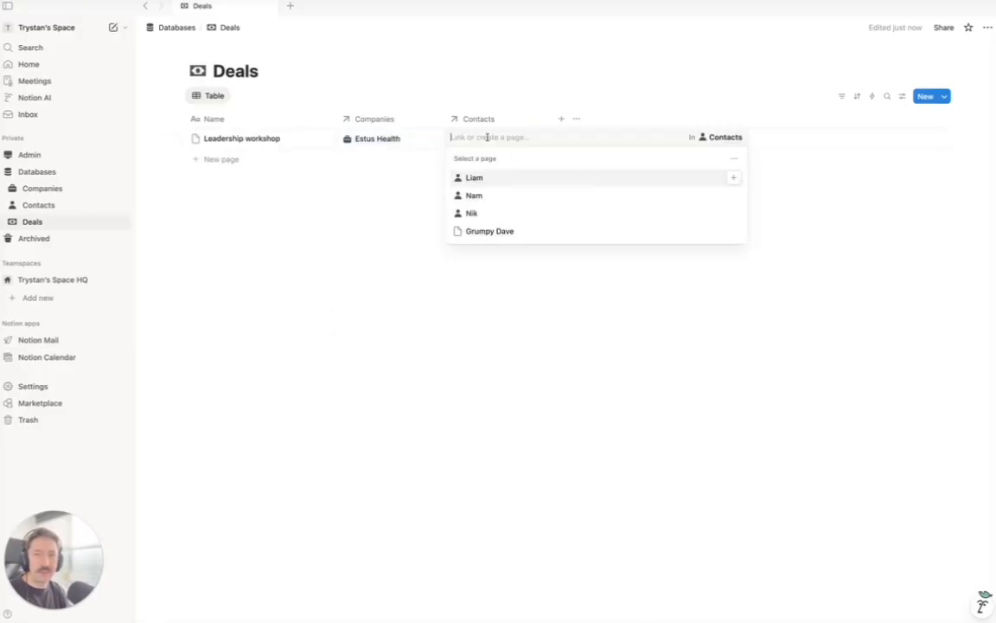
pyautogui.click(487, 181)
pyautogui.press('Escape')
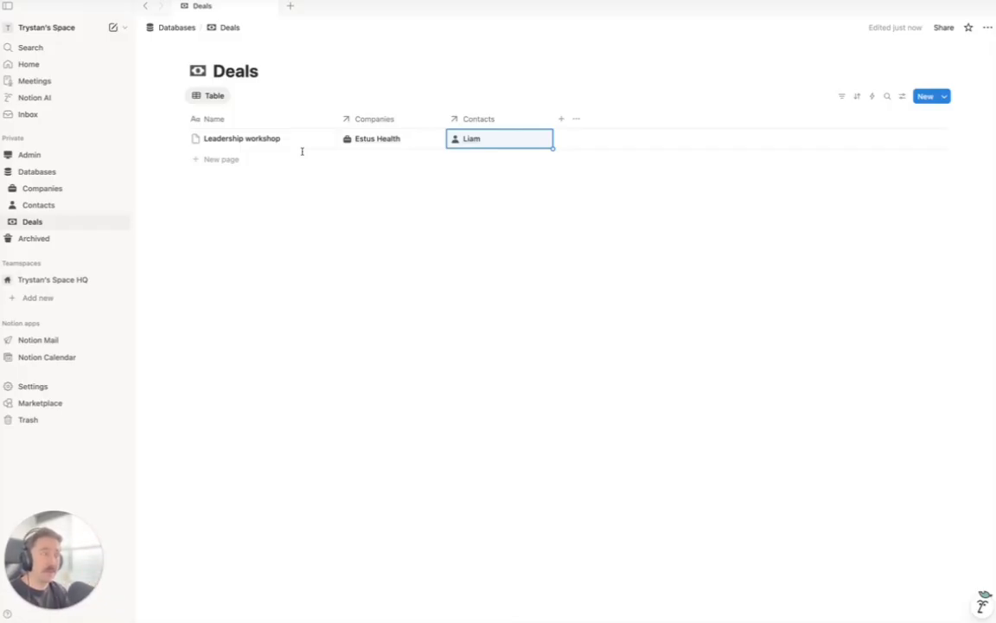
# Step: Add a 'Mentoring' deal linked to Estus Health and a contact, then begin another property
pyautogui.click(234, 160)
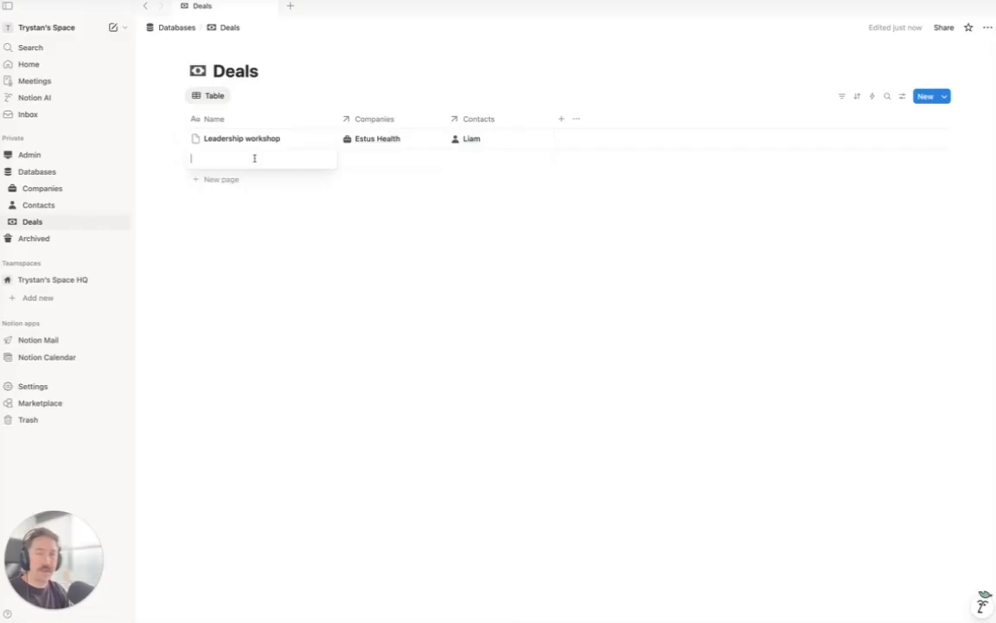
pyautogui.write('Mentoring')
pyautogui.press('Tab')
pyautogui.write('est')
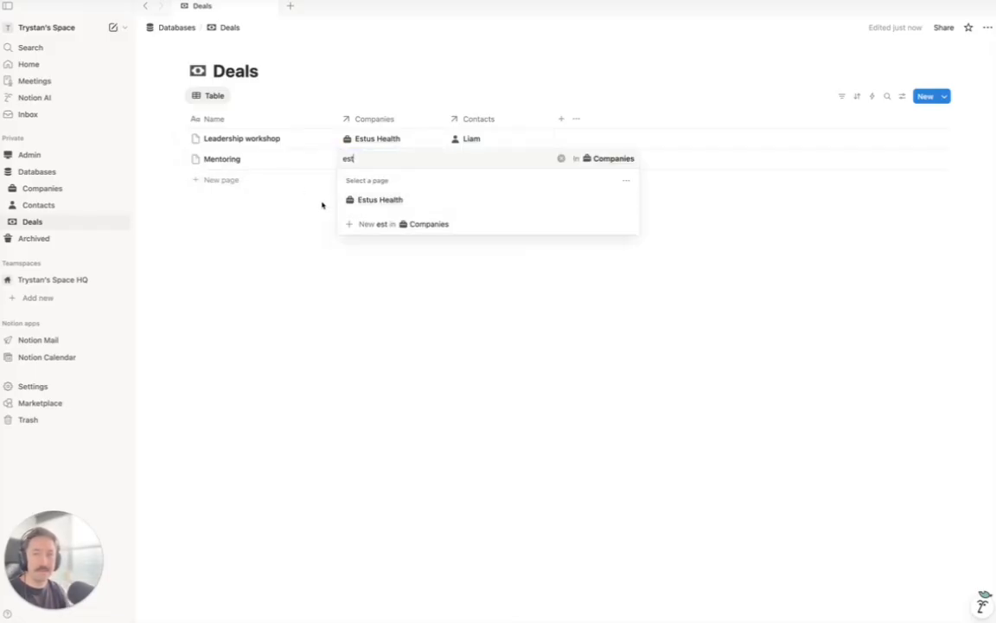
pyautogui.click(394, 200)
pyautogui.press('Escape')
pyautogui.click(491, 158)
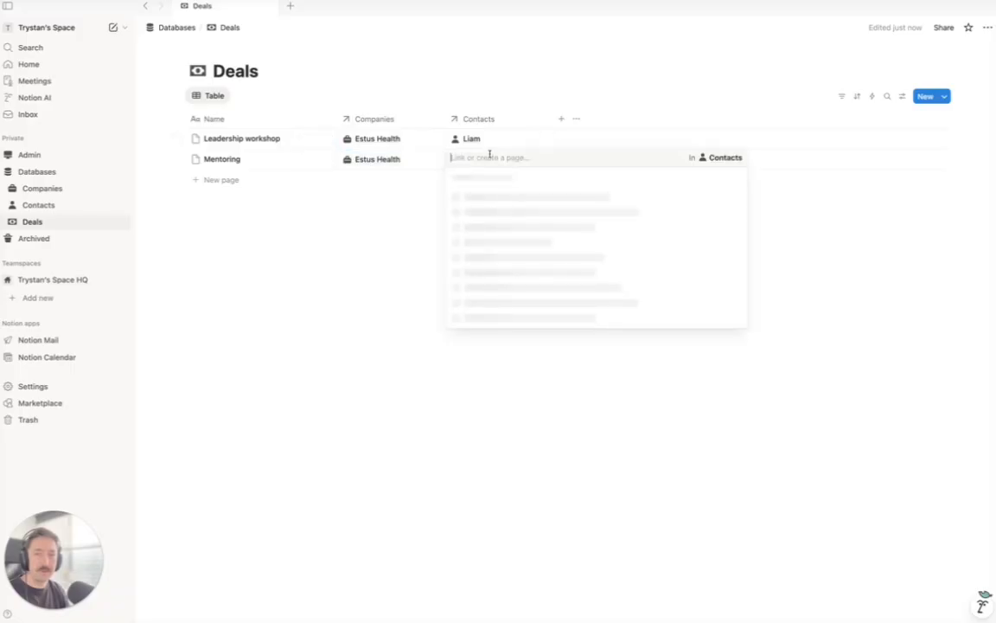
pyautogui.click(475, 214)
pyautogui.press('Escape')
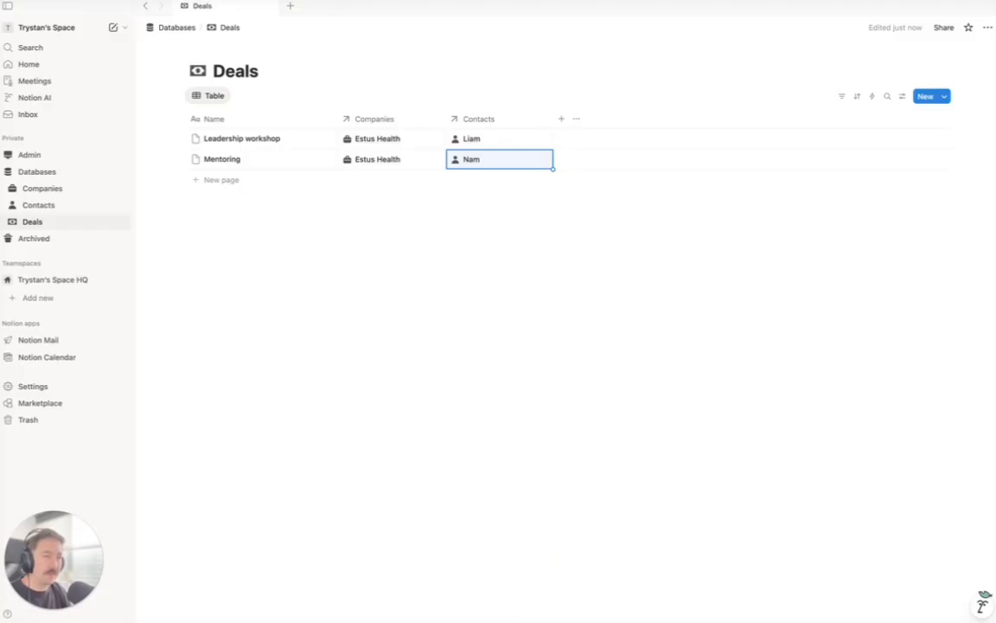
pyautogui.click(562, 120)
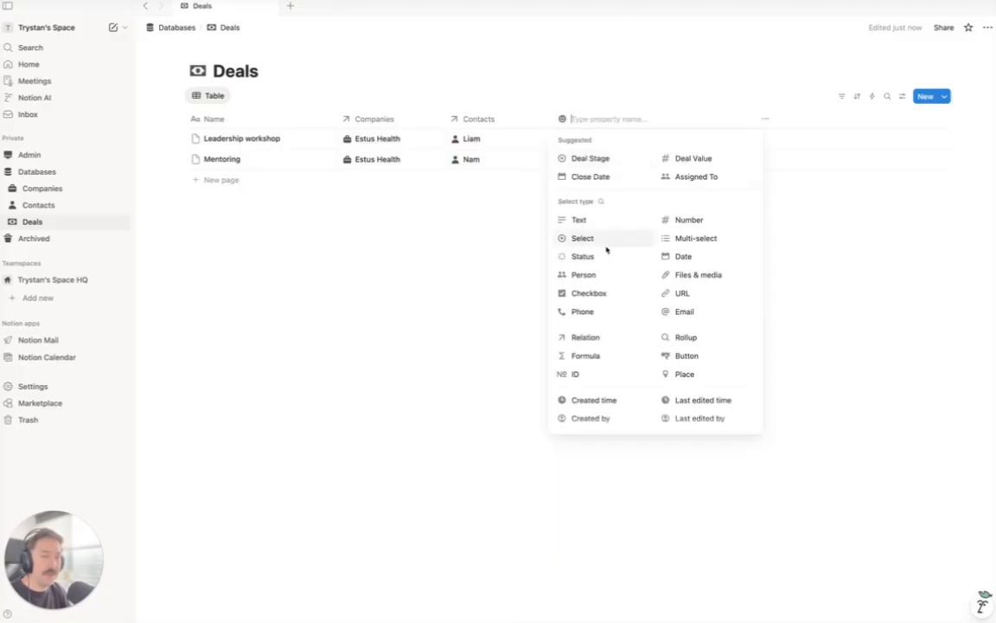
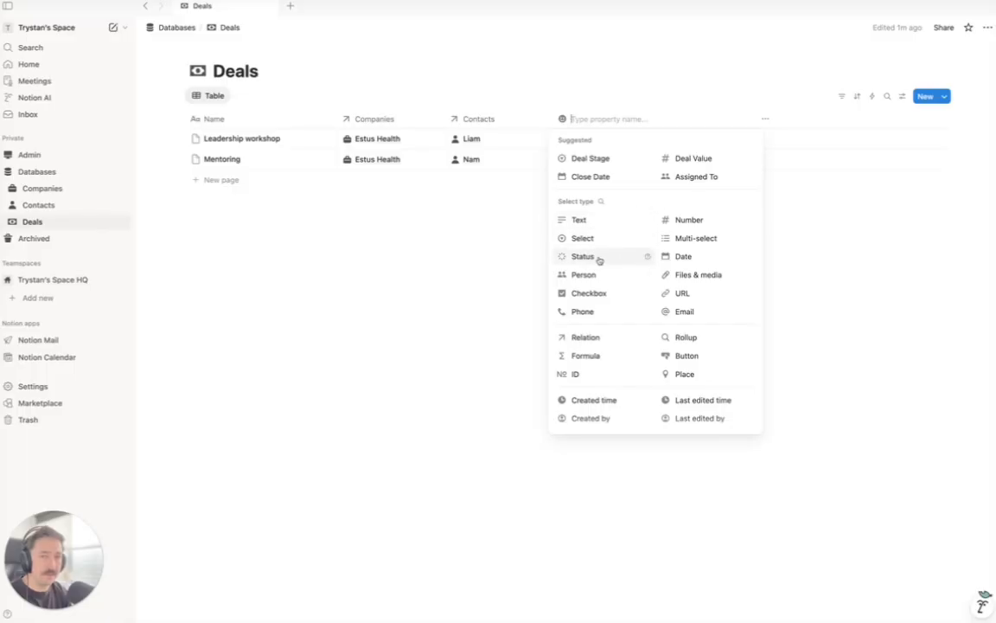
# Step: Add a new Number property column to the Deals table
pyautogui.click(605, 202)
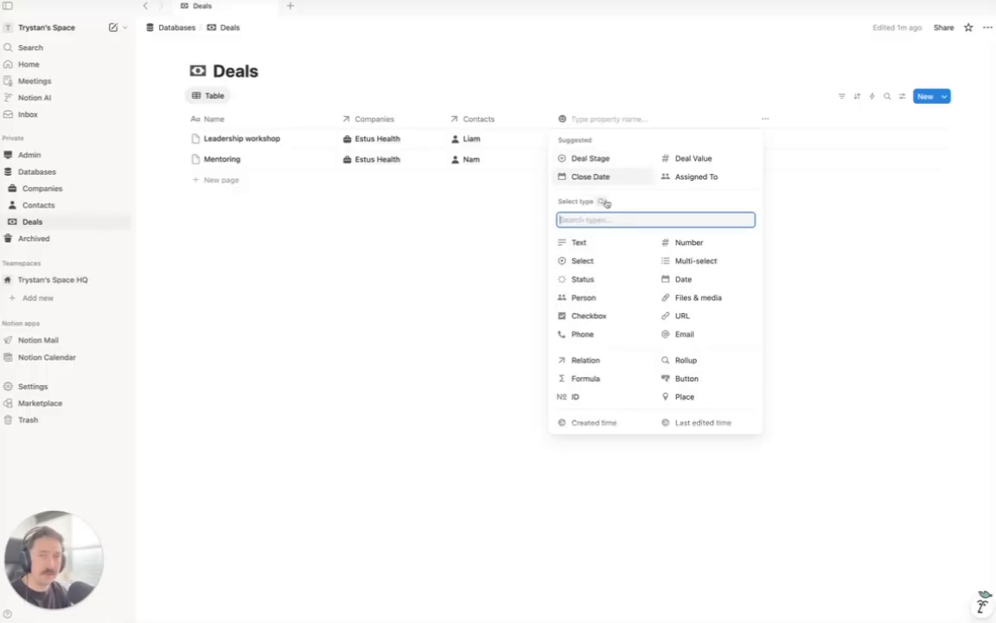
pyautogui.write('cu')
pyautogui.press('BackSpace')
pyautogui.press('BackSpace')
pyautogui.write('mo')
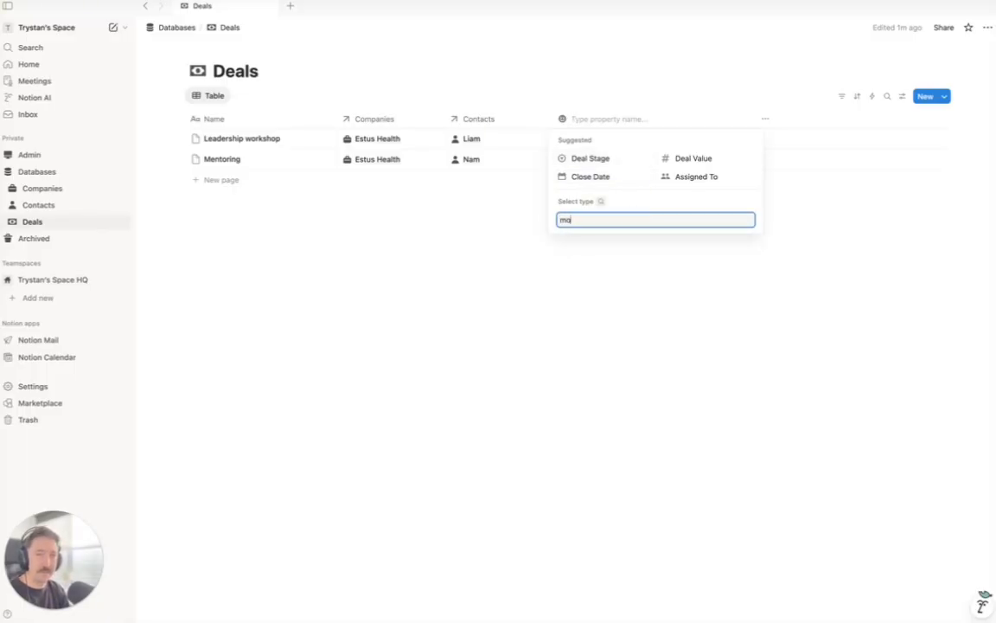
pyautogui.write('n')
pyautogui.press('BackSpace')
pyautogui.press('BackSpace')
pyautogui.press('BackSpace')
pyautogui.write('nu')
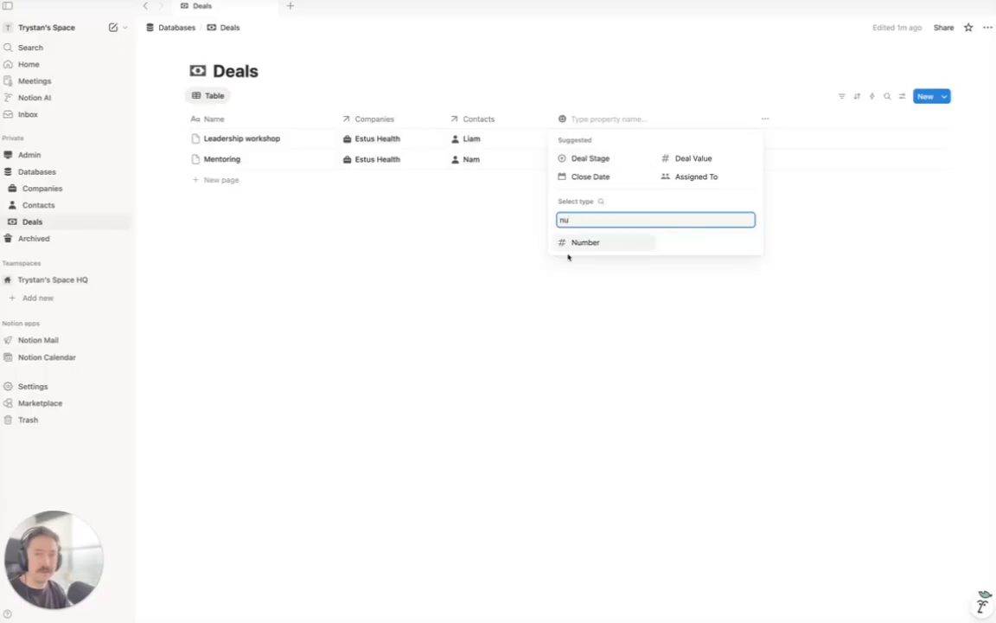
pyautogui.click(583, 235)
# Step: Rename the Number column to 'Dollars'
pyautogui.click(575, 120)
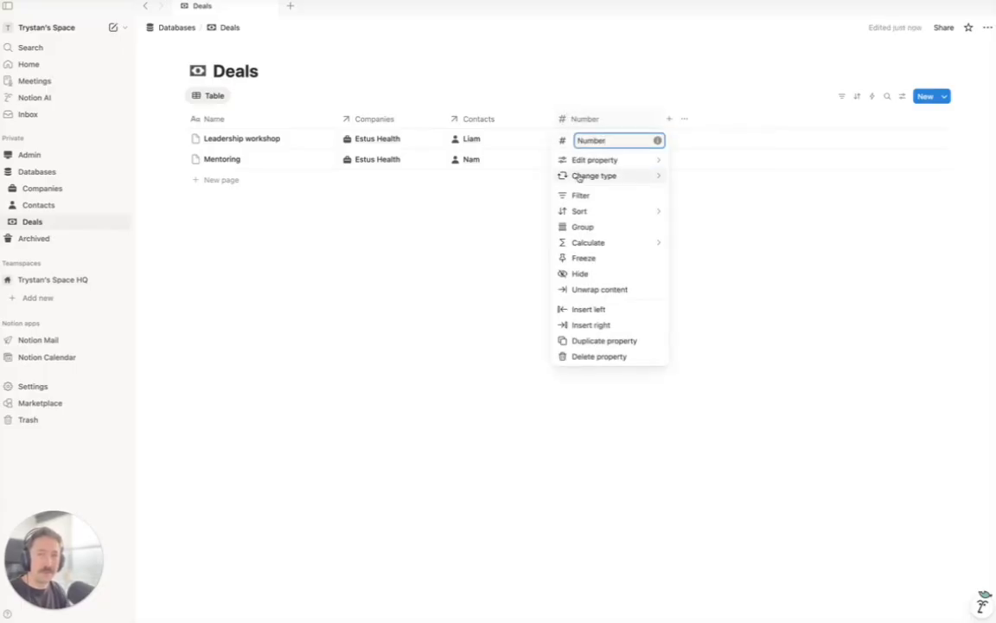
pyautogui.moveTo(597, 161)
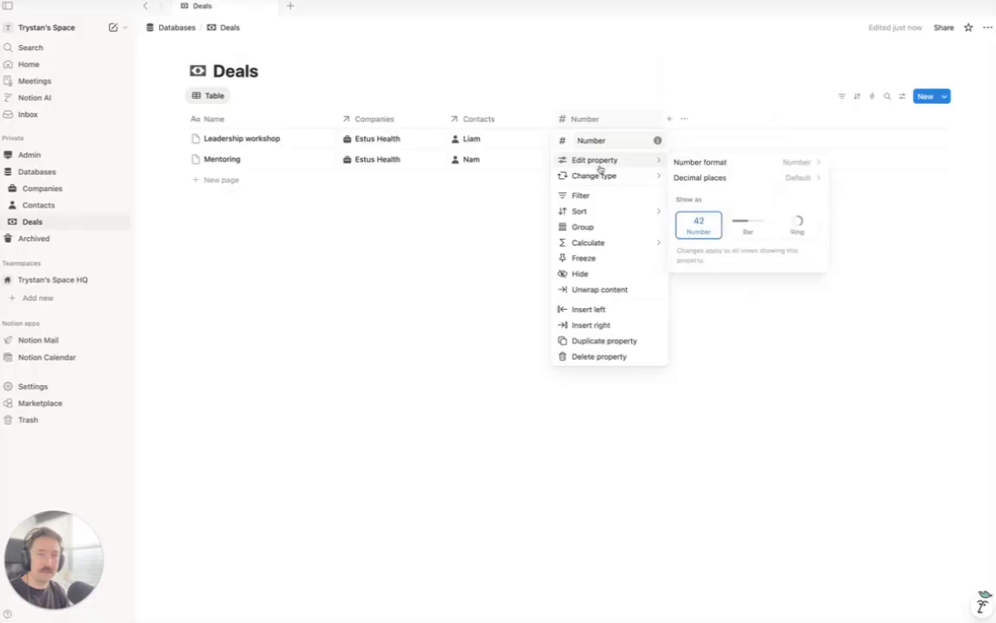
pyautogui.click(651, 94)
pyautogui.click(588, 119)
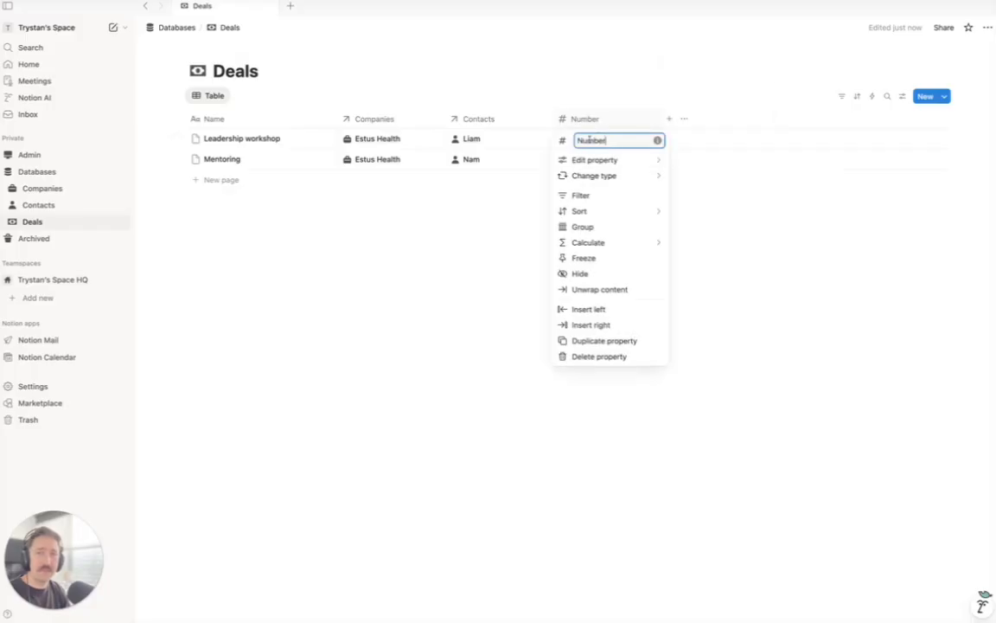
pyautogui.click(640, 81)
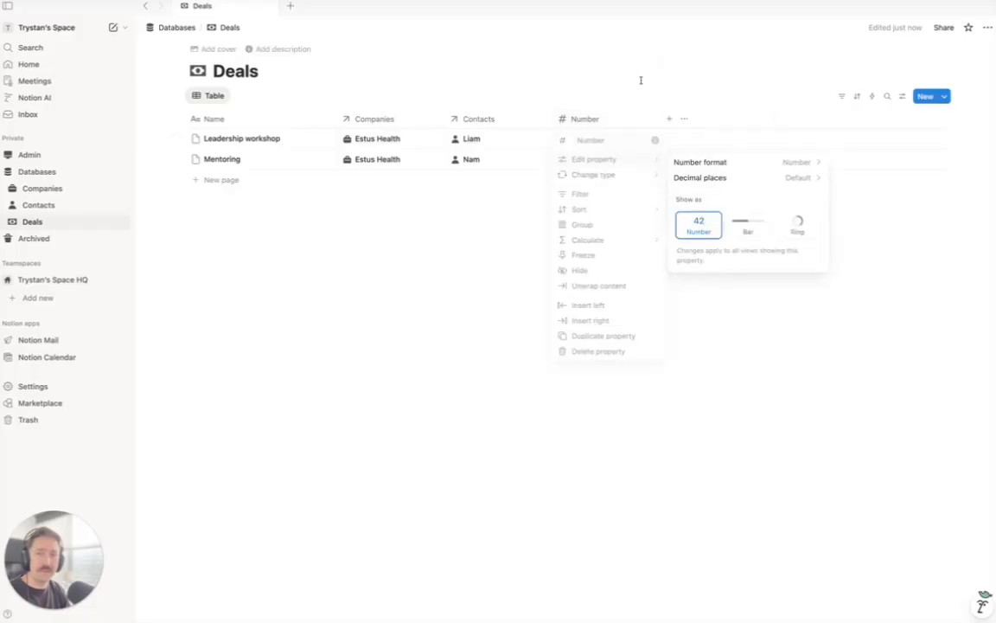
pyautogui.click(588, 120)
pyautogui.write('Dollars')
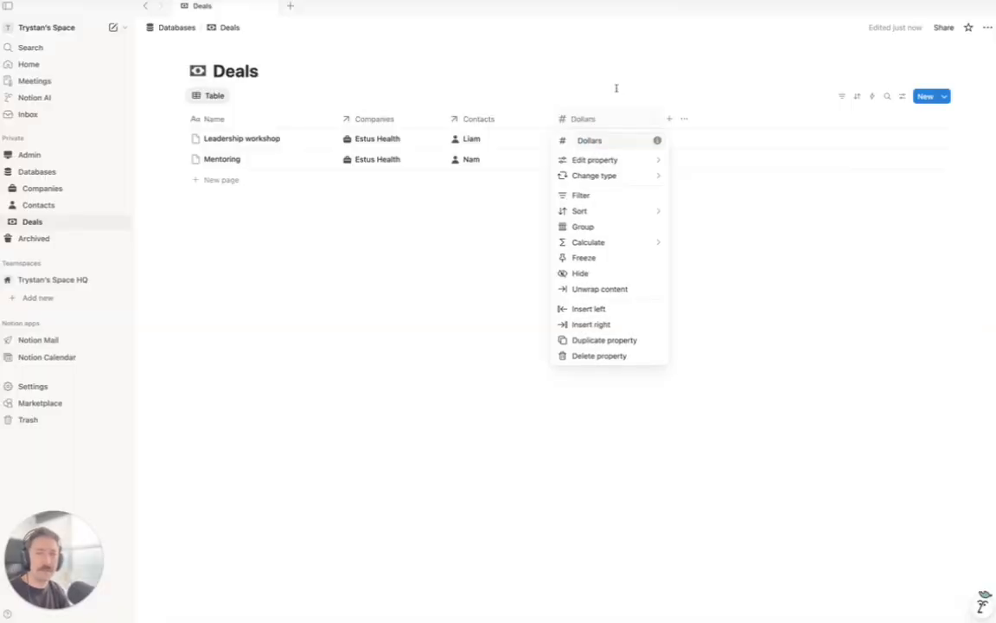
# Step: Enter 2000 for Leadership workshop and 300 for Mentoring in Dollars
pyautogui.click(577, 139)
pyautogui.write('2000')
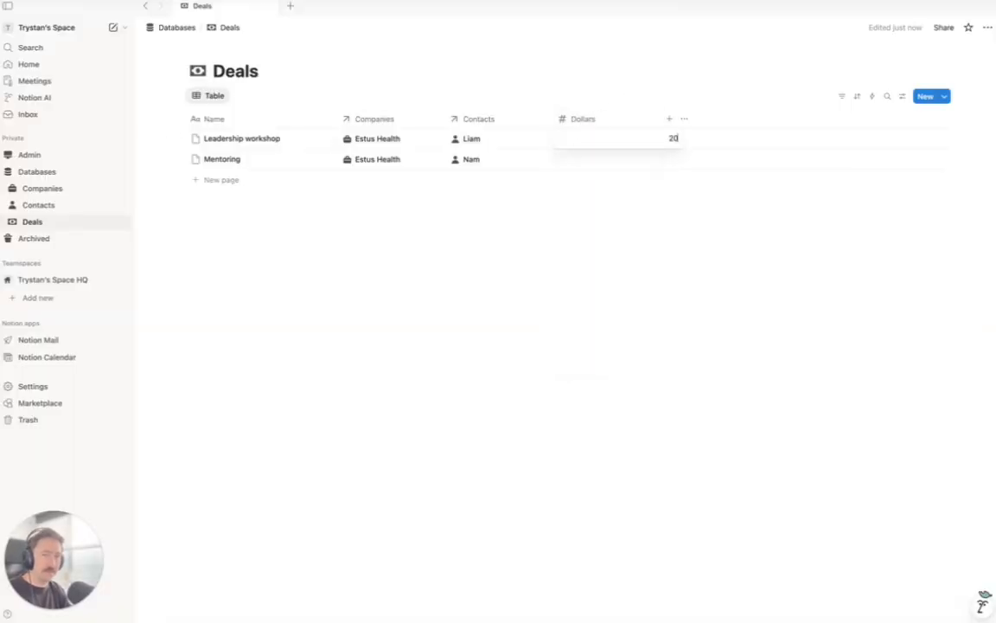
pyautogui.press('Return')
pyautogui.write('300')
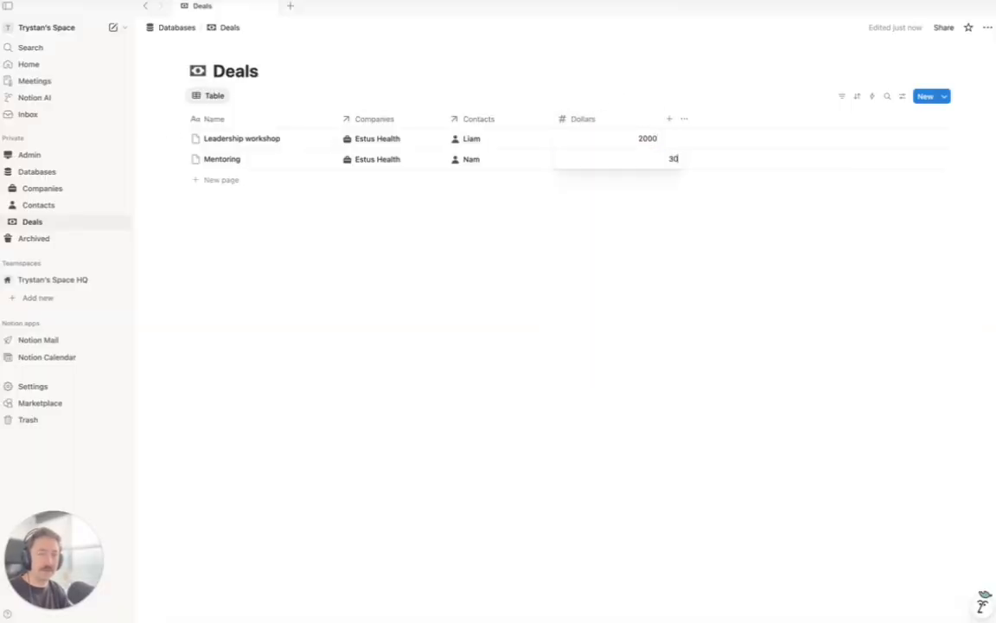
pyautogui.press('Return')
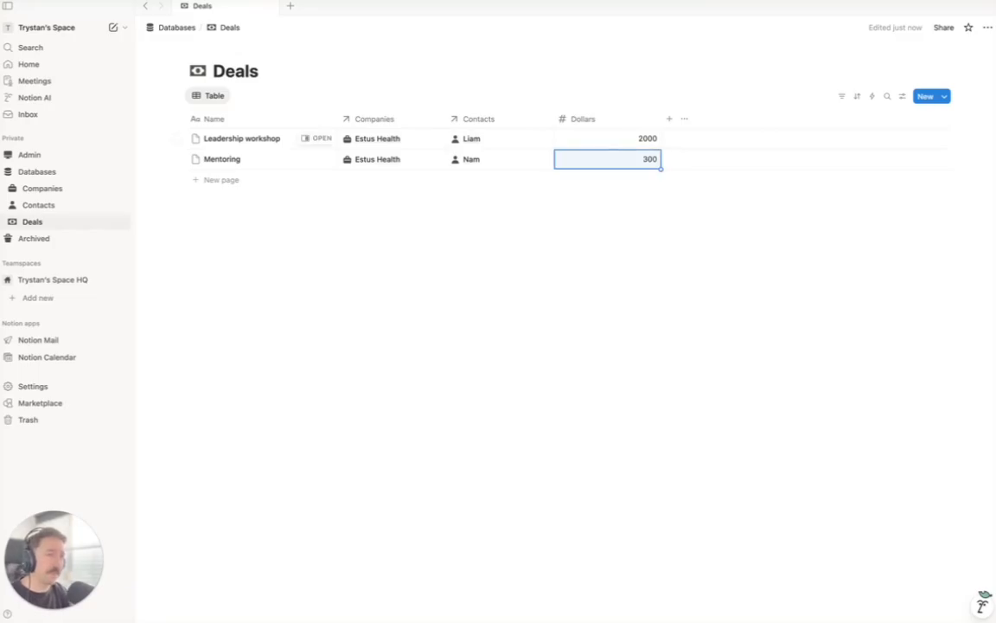
# Step: Add a Select property to Deals named 'Type'
pyautogui.click(672, 119)
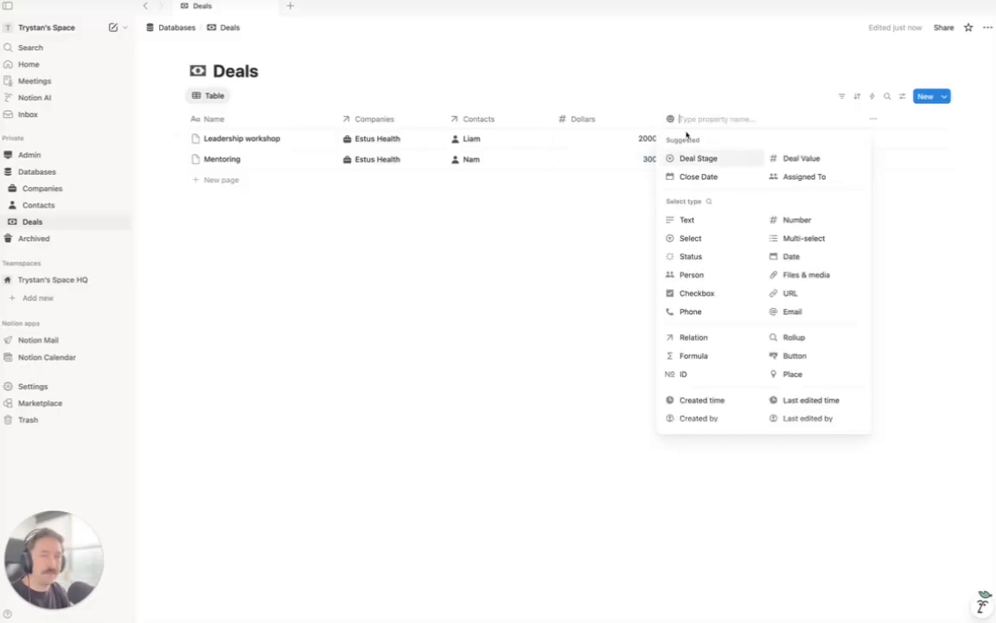
pyautogui.click(691, 238)
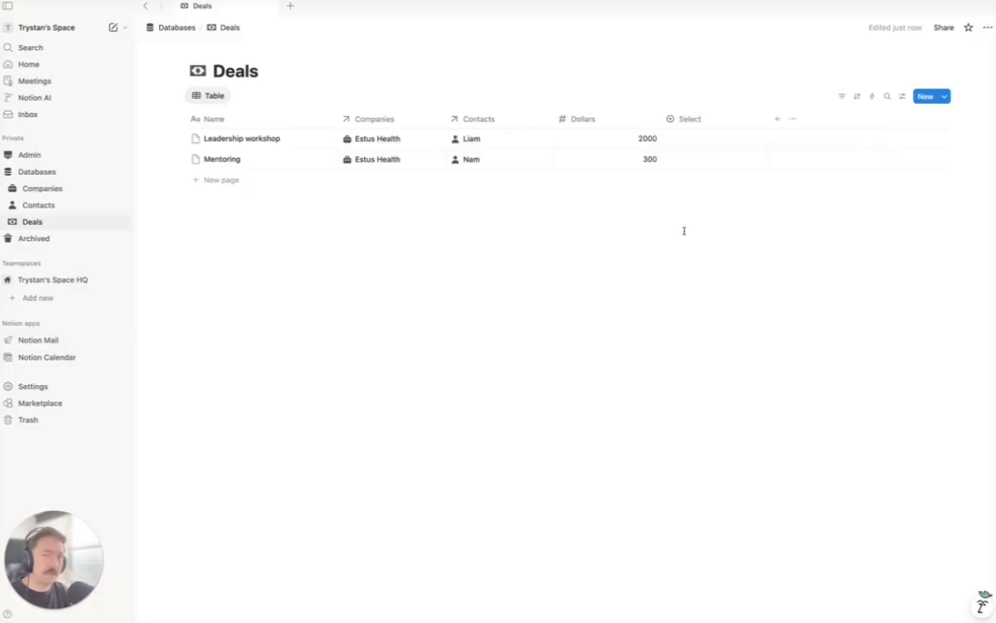
pyautogui.click(691, 121)
pyautogui.write('Rtyp')
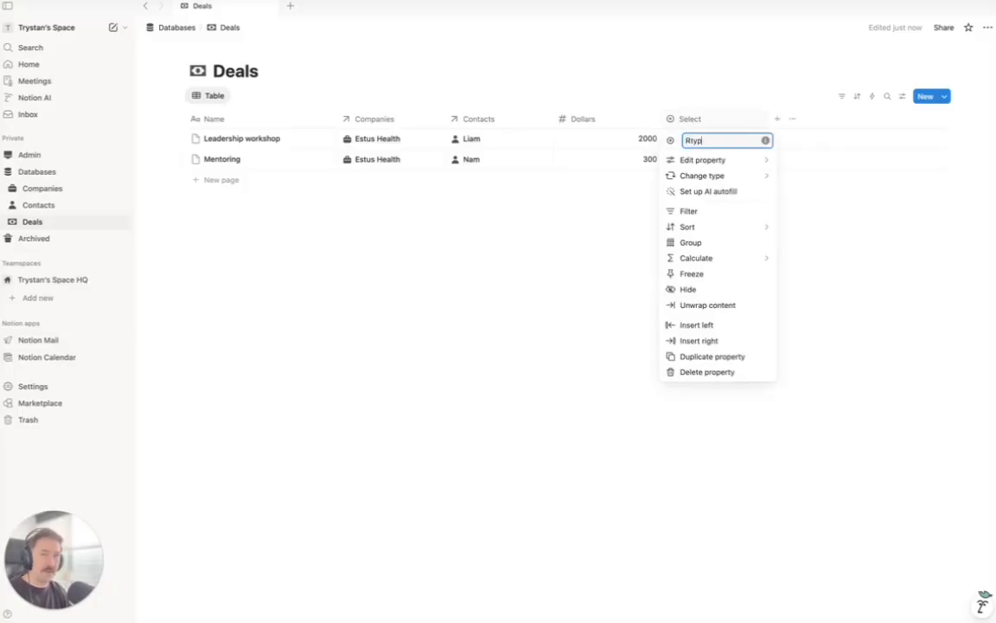
pyautogui.press('BackSpace')
pyautogui.press('BackSpace')
pyautogui.press('BackSpace')
pyautogui.write('Type')
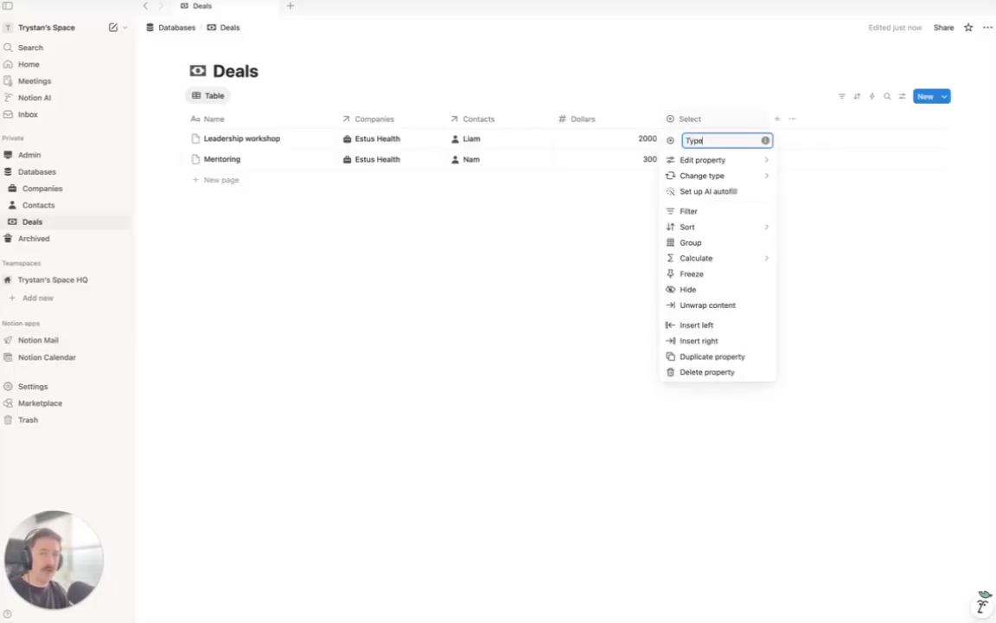
# Step: Give the Type column the options Mentoring, Retainer and Project
pyautogui.click(714, 160)
pyautogui.click(811, 222)
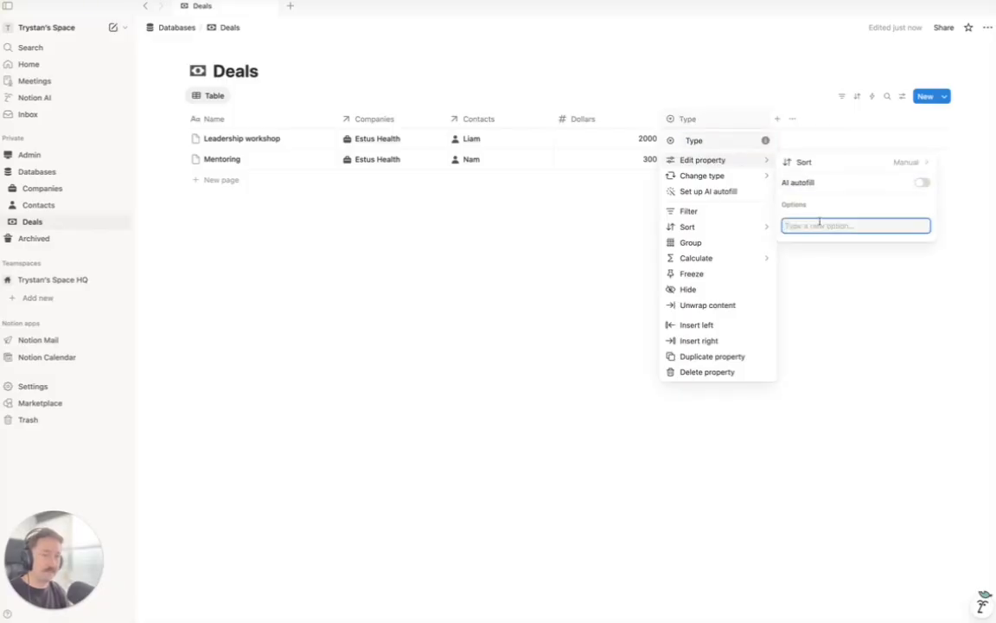
pyautogui.write('Mentoring')
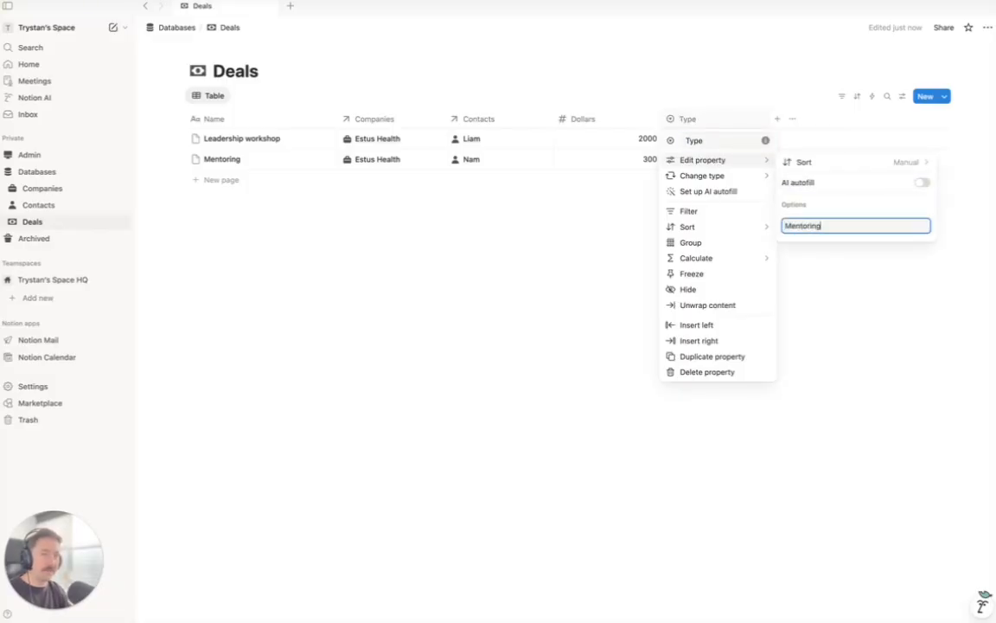
pyautogui.press('Return')
pyautogui.write('Retainer')
pyautogui.press('Return')
pyautogui.write('Proje')
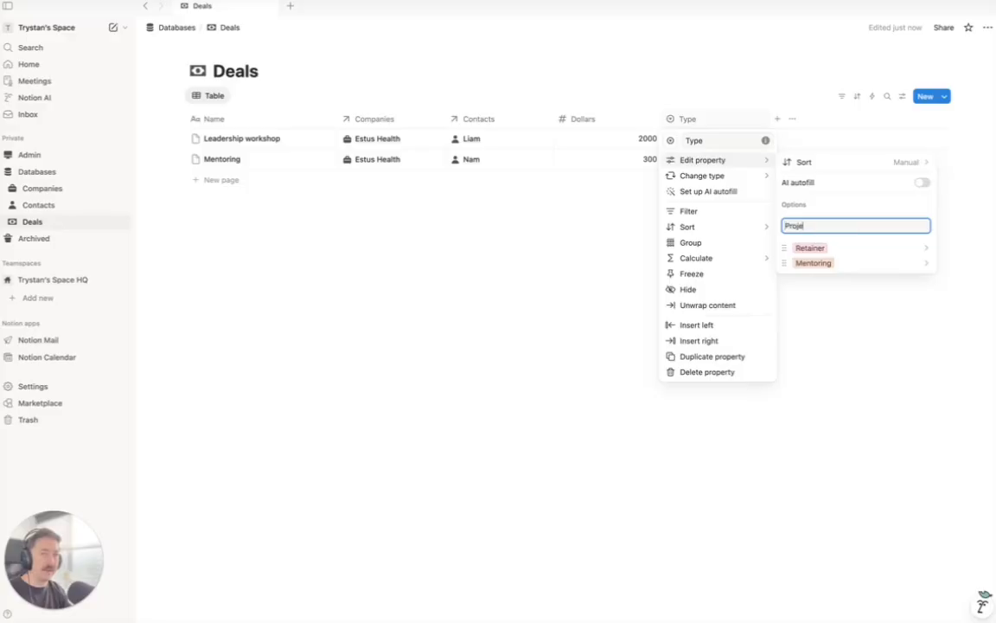
pyautogui.write('ct')
pyautogui.press('Return')
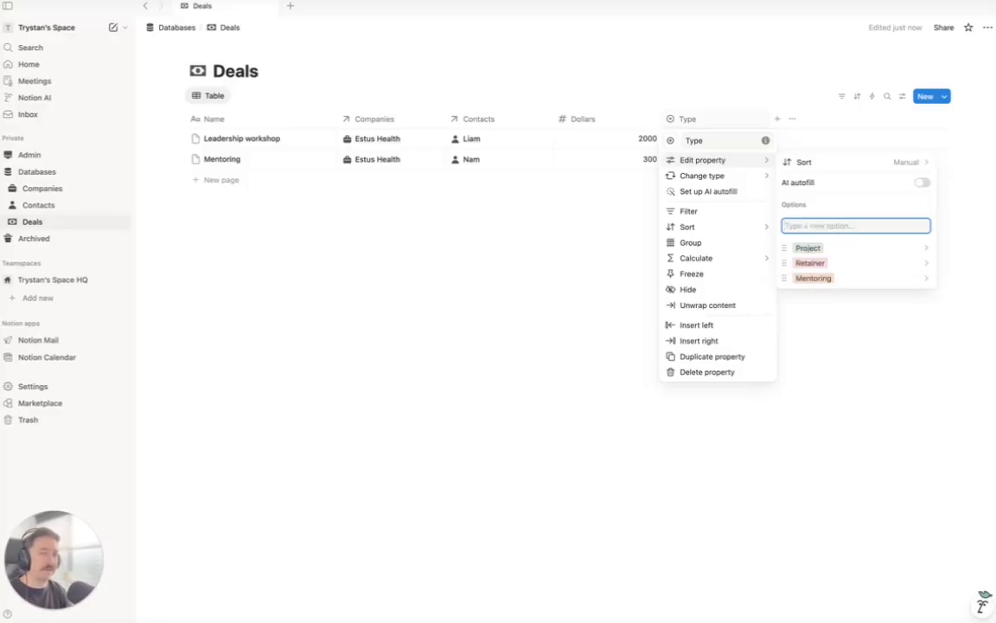
pyautogui.click(904, 252)
# Step: Delete the Type column and add a fresh Select property instead
pyautogui.click(751, 94)
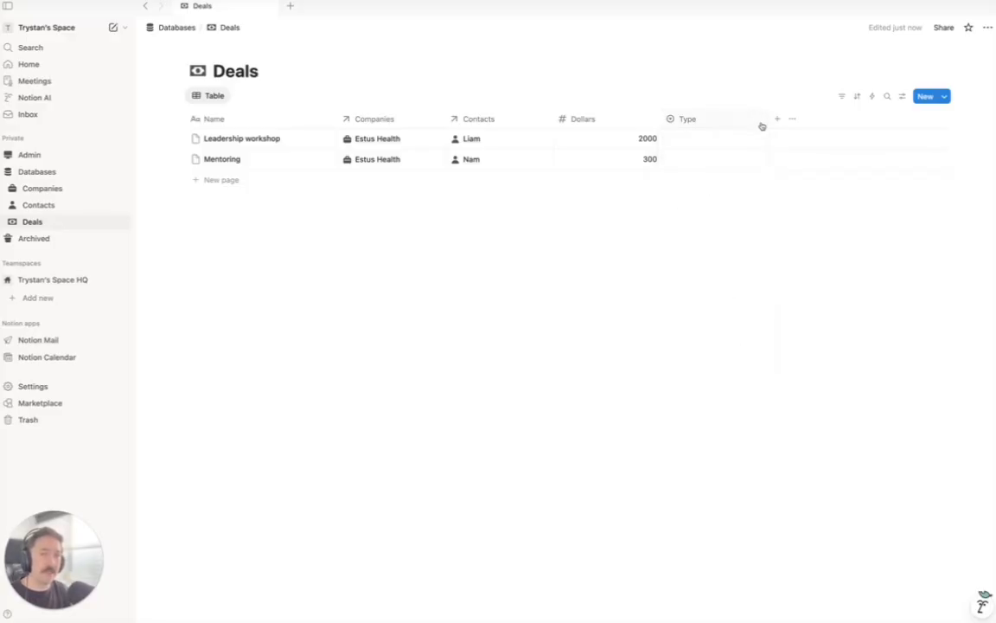
pyautogui.click(762, 126)
pyautogui.click(702, 371)
pyautogui.click(547, 319)
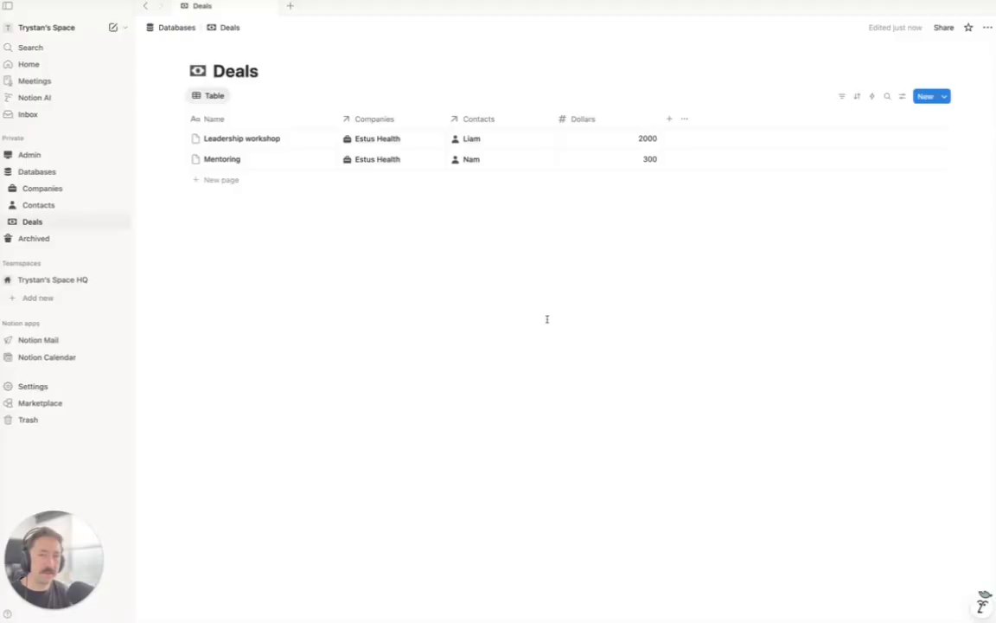
pyautogui.click(668, 119)
pyautogui.click(696, 239)
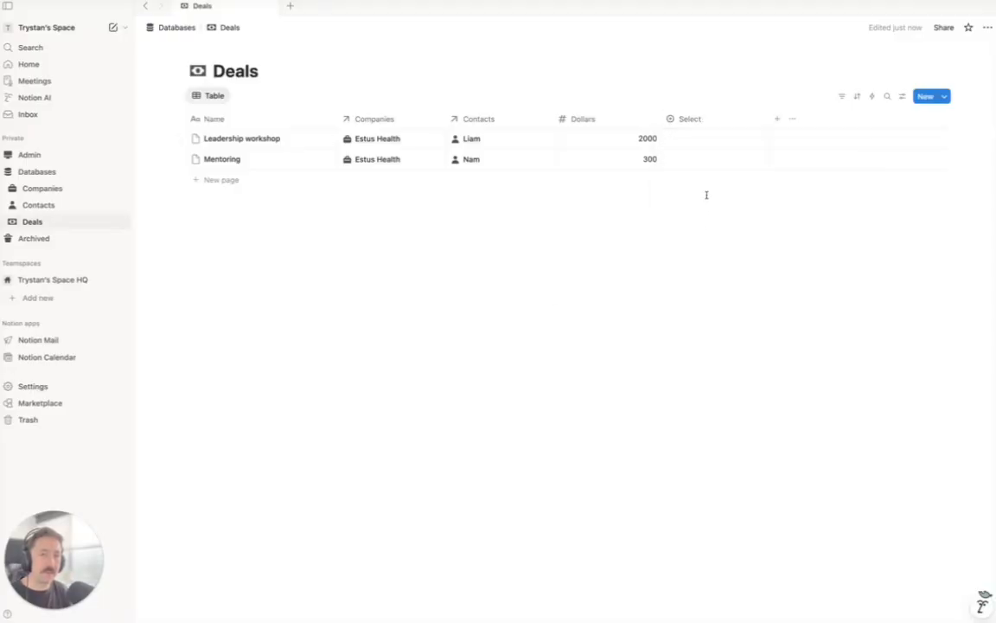
# Step: Add NDIS and Aged Care options to the new Select column
pyautogui.click(708, 118)
pyautogui.moveTo(702, 175)
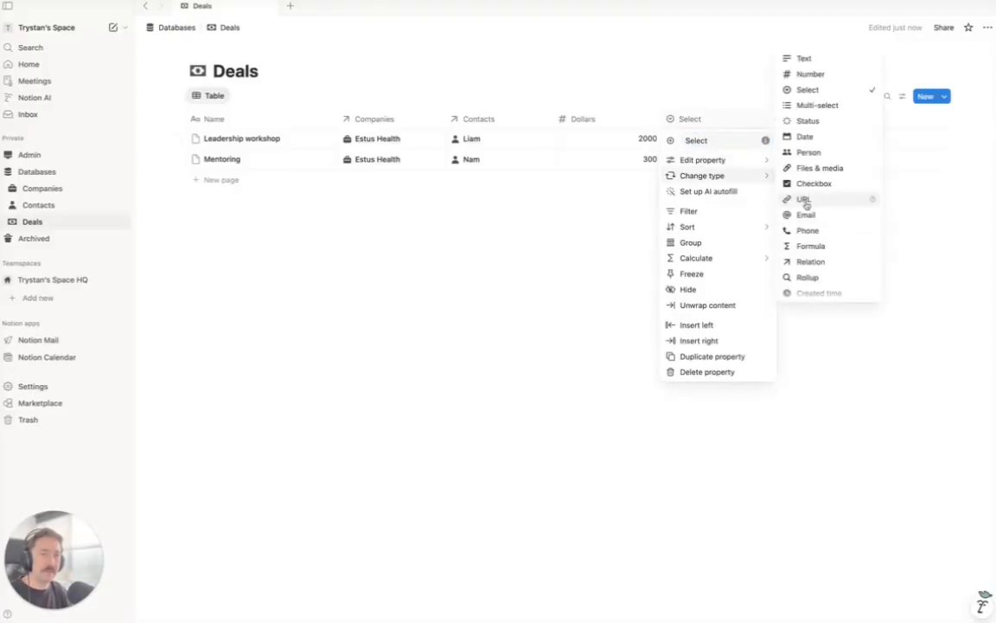
pyautogui.moveTo(744, 164)
pyautogui.click(811, 221)
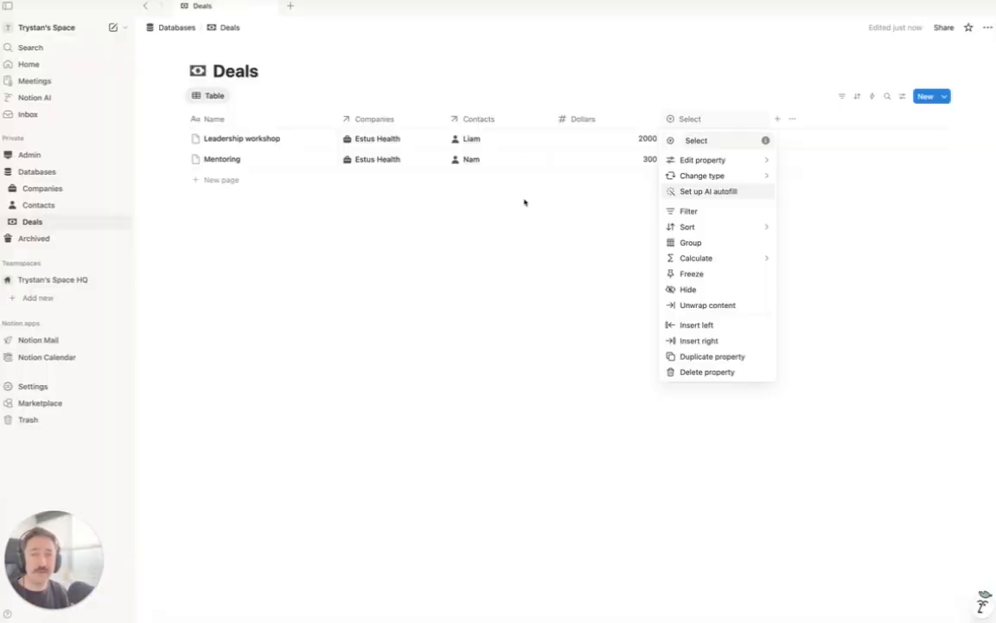
pyautogui.moveTo(723, 164)
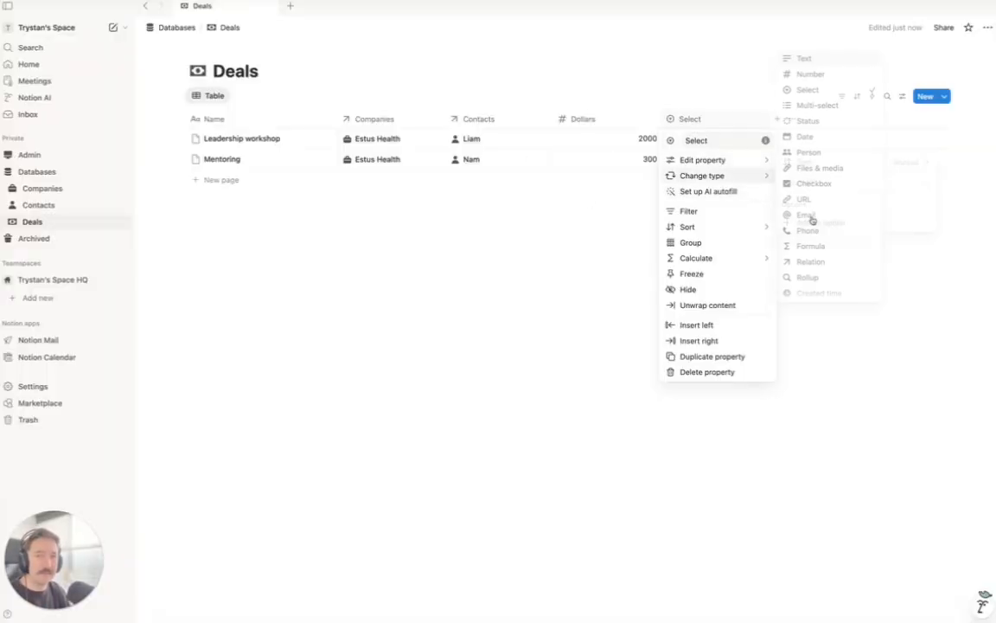
pyautogui.click(817, 222)
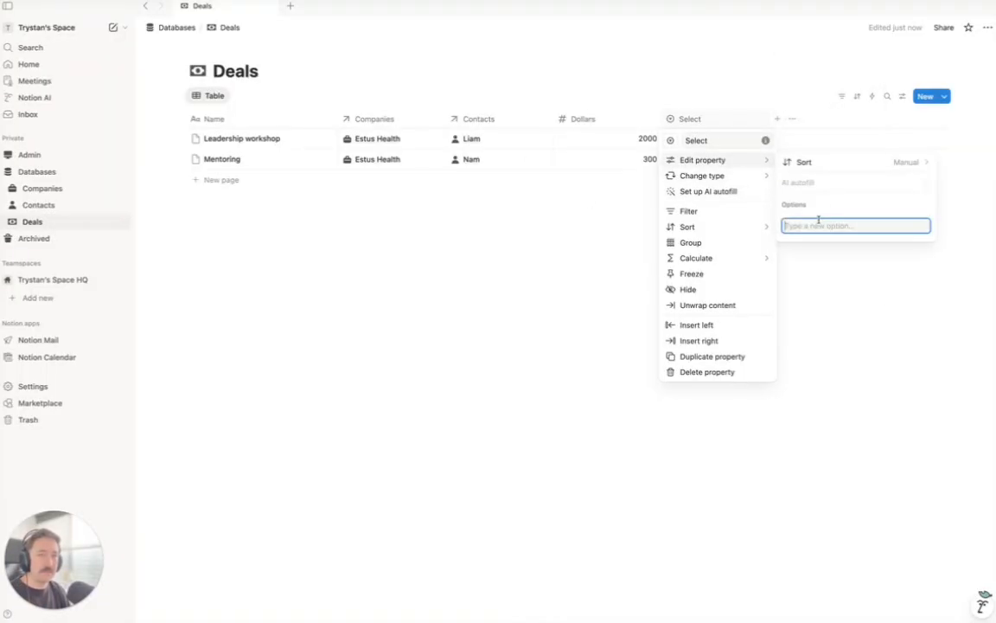
pyautogui.write('S')
pyautogui.press('Return')
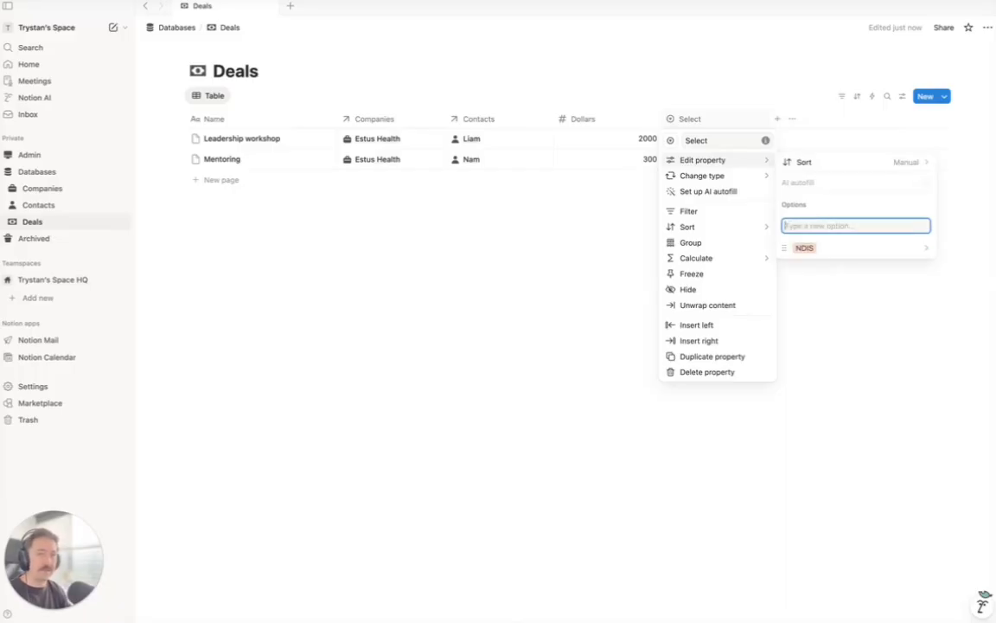
pyautogui.write('Aged Care')
pyautogui.press('Return')
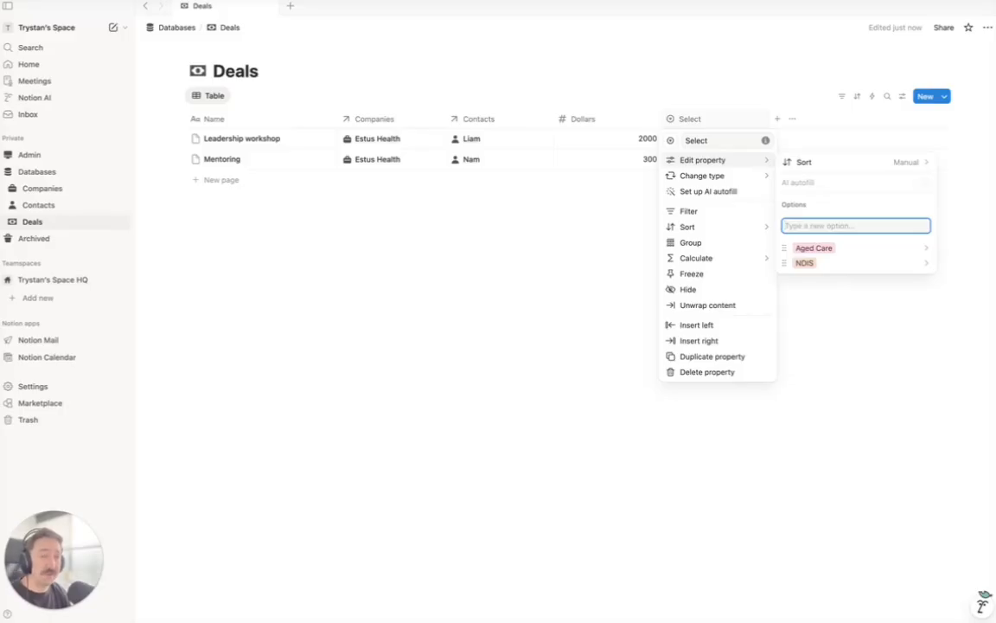
# Step: Add Mentoring, Retainer and Project as Select options
pyautogui.write('Mentoring')
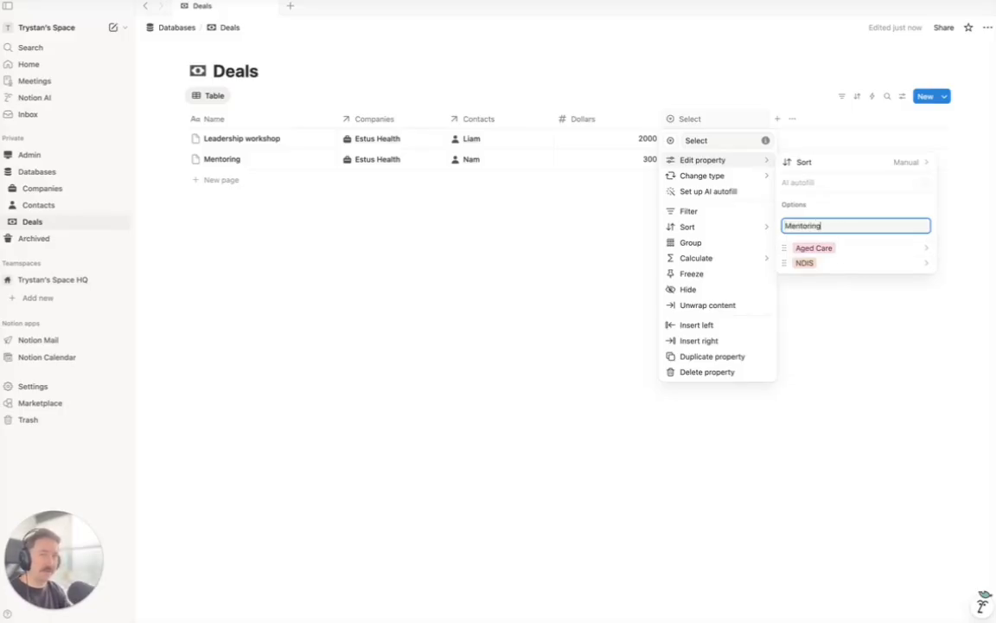
pyautogui.press('Return')
pyautogui.write('Retainer')
pyautogui.press('Return')
pyautogui.write('P')
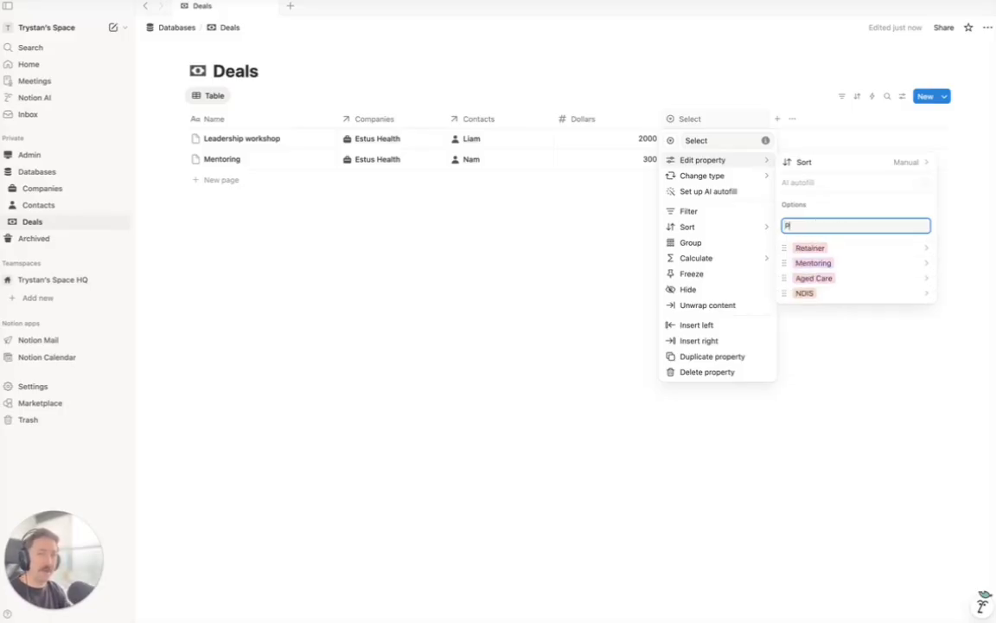
pyautogui.write('roject')
pyautogui.press('Return')
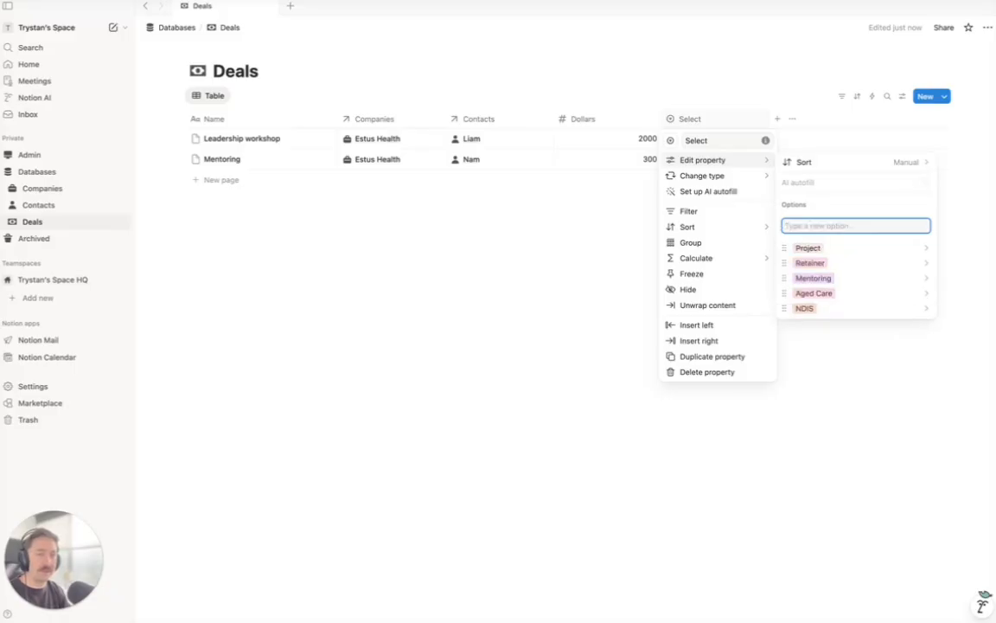
pyautogui.press('Escape')
# Step: Delete the Aged Care and NDIS options from the Select column
pyautogui.click(839, 271)
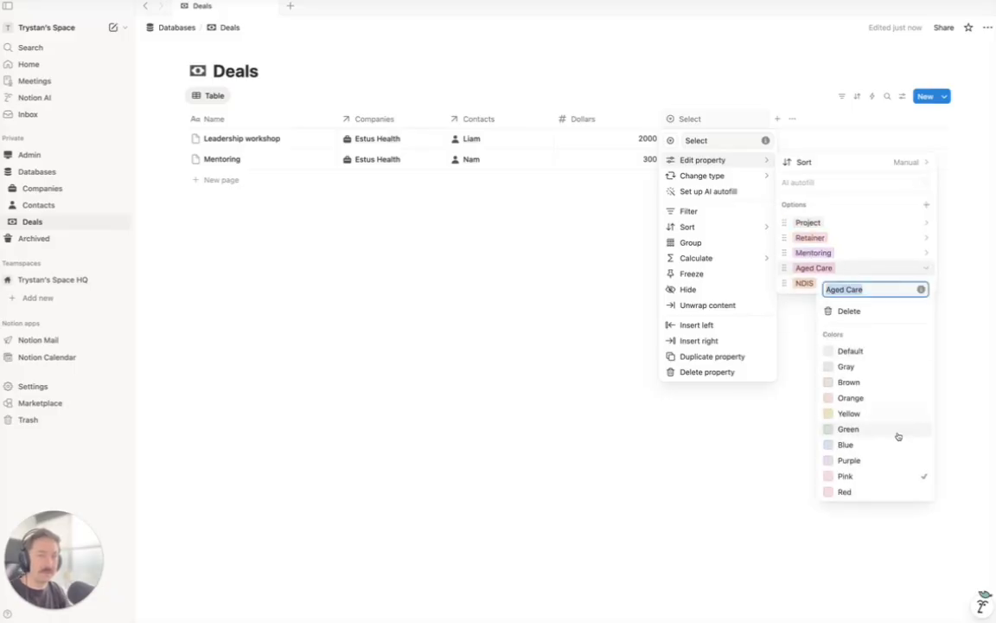
pyautogui.click(843, 309)
pyautogui.click(507, 330)
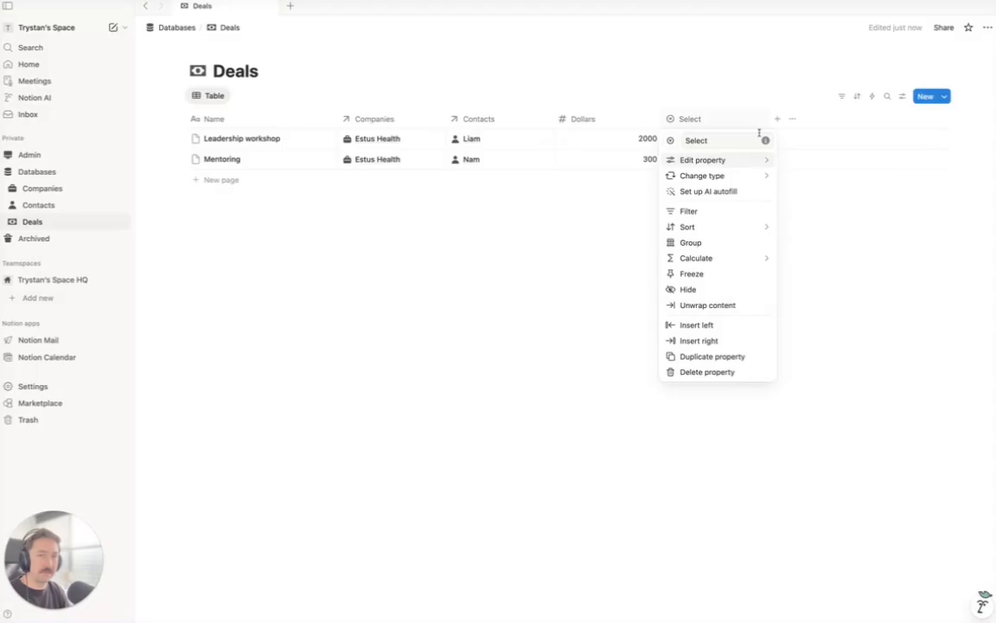
pyautogui.moveTo(718, 175)
pyautogui.moveTo(692, 160)
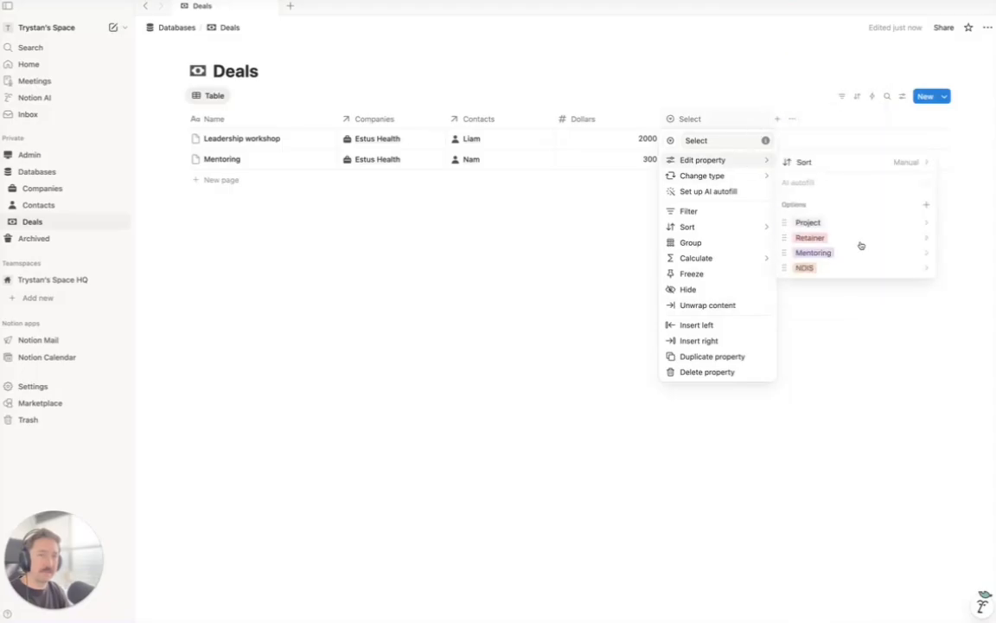
pyautogui.click(827, 271)
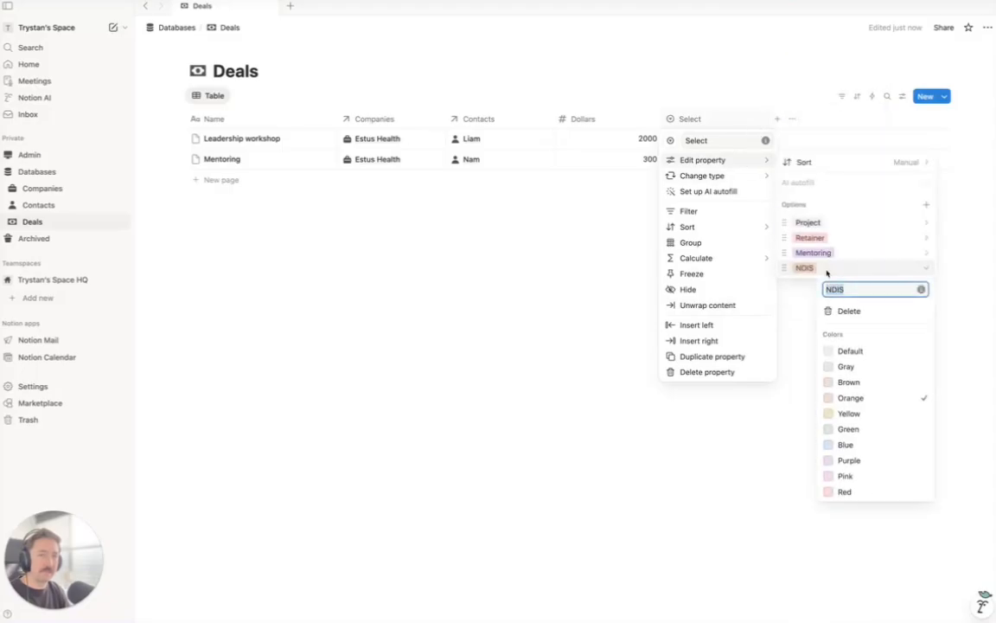
pyautogui.click(846, 313)
pyautogui.click(516, 333)
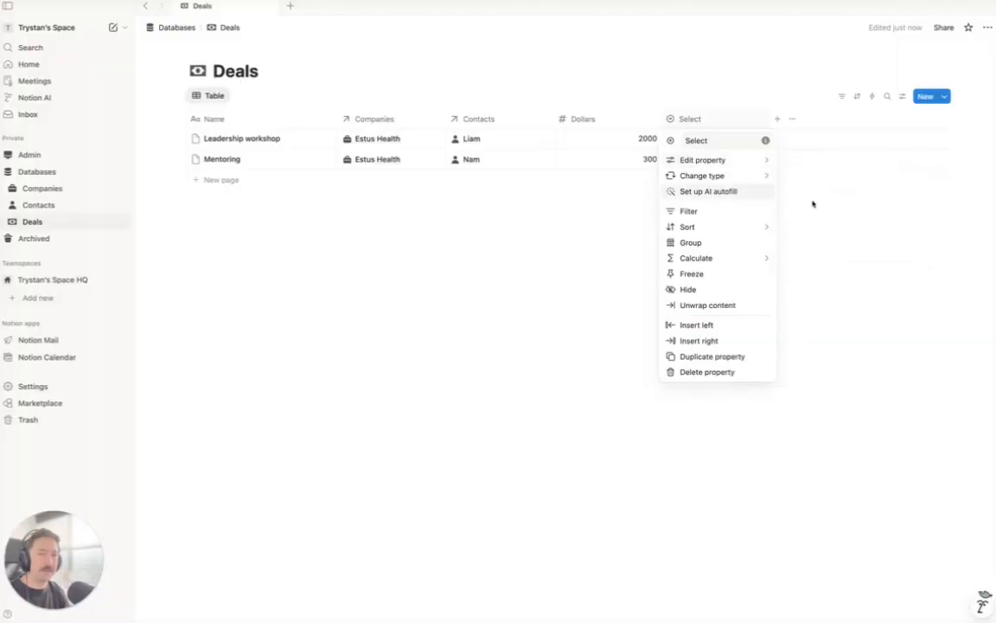
# Step: Tag Leadership workshop as Project and the Mentoring deal as Mentoring, then add another Select property
pyautogui.click(762, 79)
pyautogui.click(696, 138)
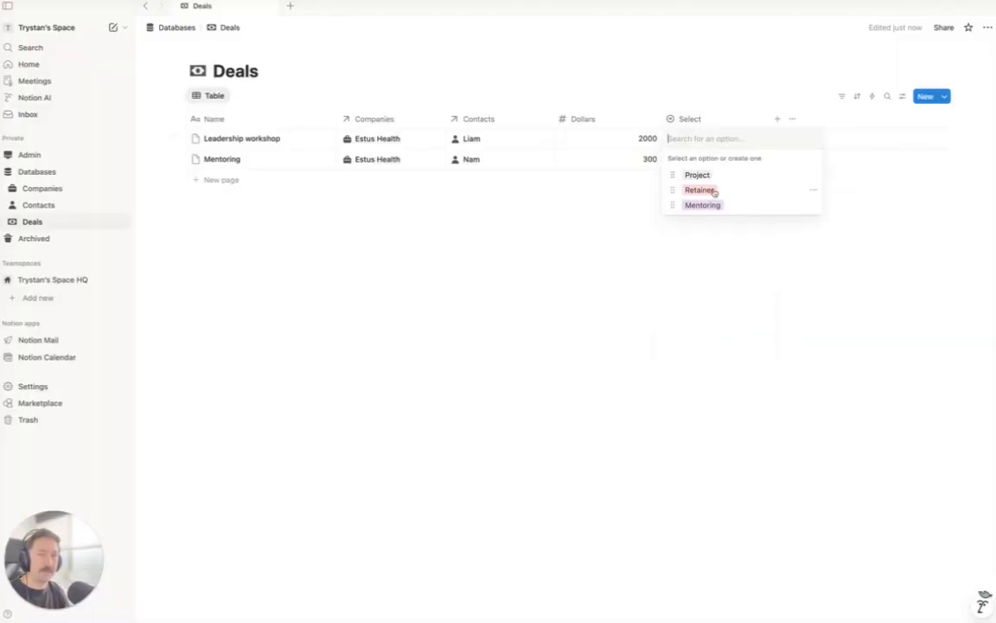
pyautogui.click(703, 175)
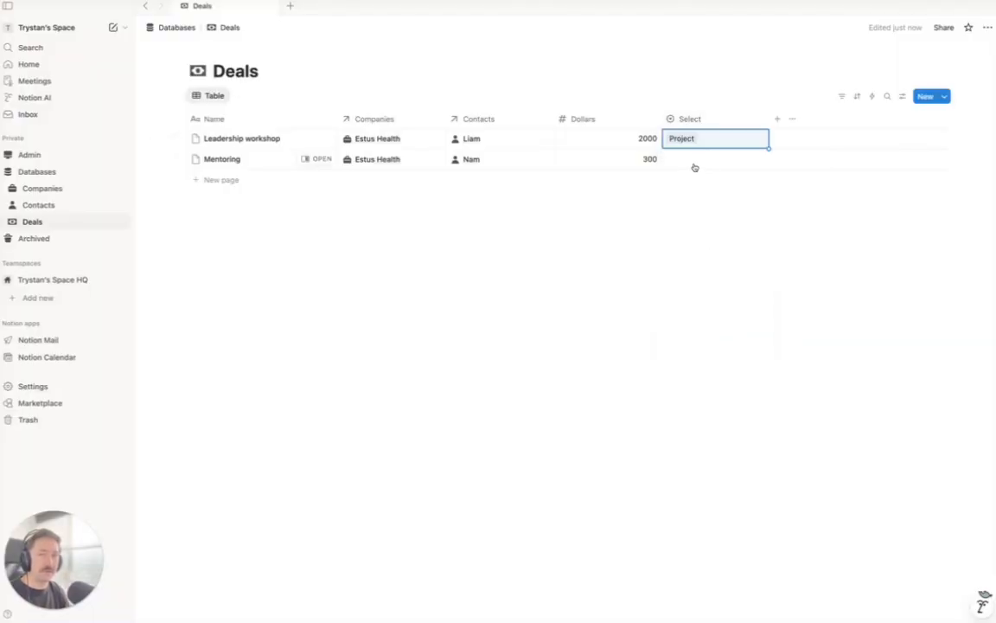
pyautogui.click(697, 160)
pyautogui.click(702, 225)
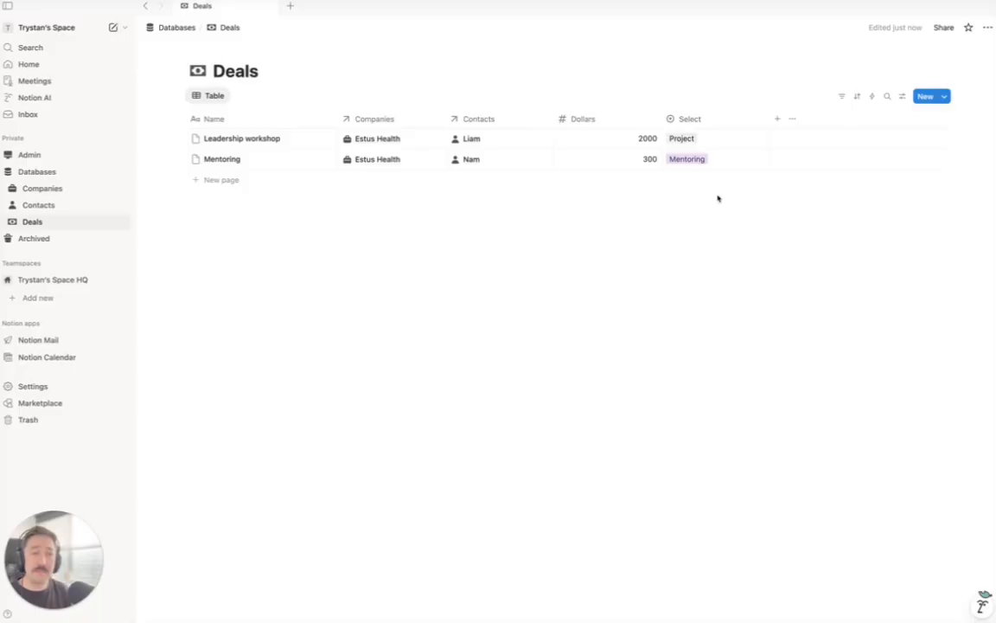
pyautogui.click(776, 120)
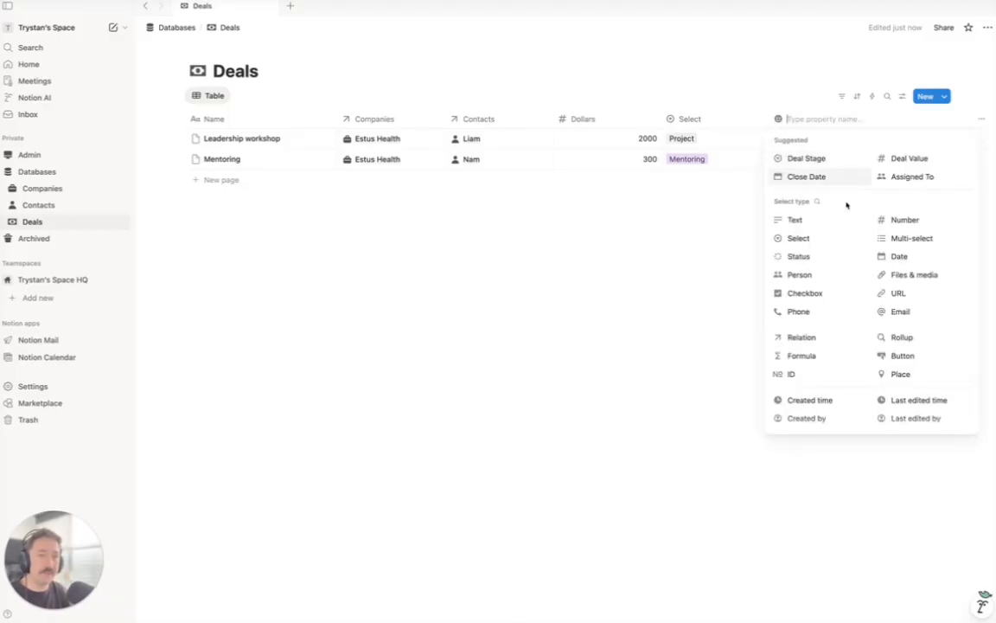
pyautogui.click(814, 239)
pyautogui.click(798, 121)
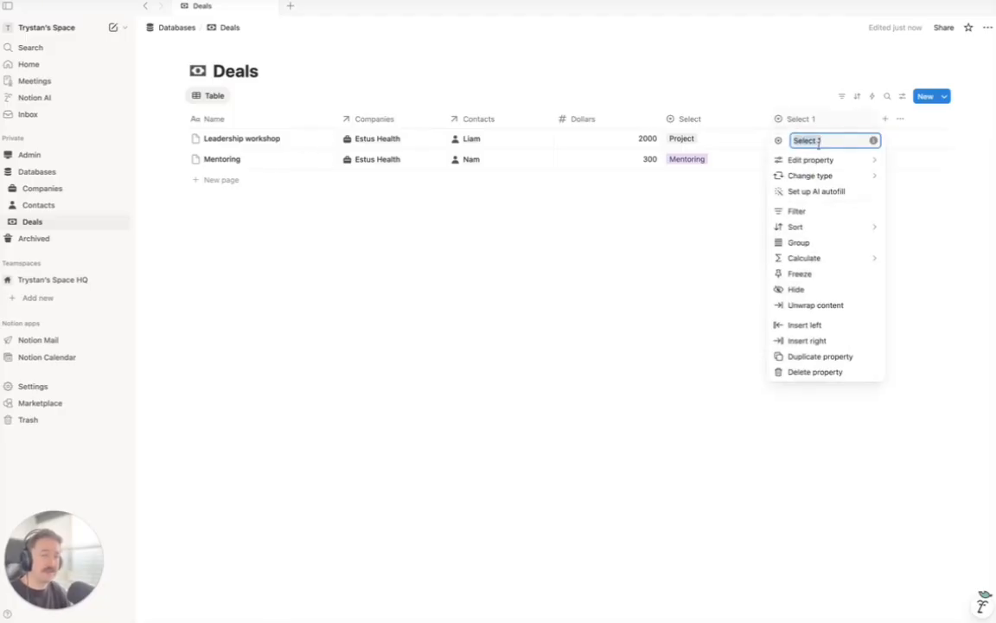
pyautogui.write('Frequency')
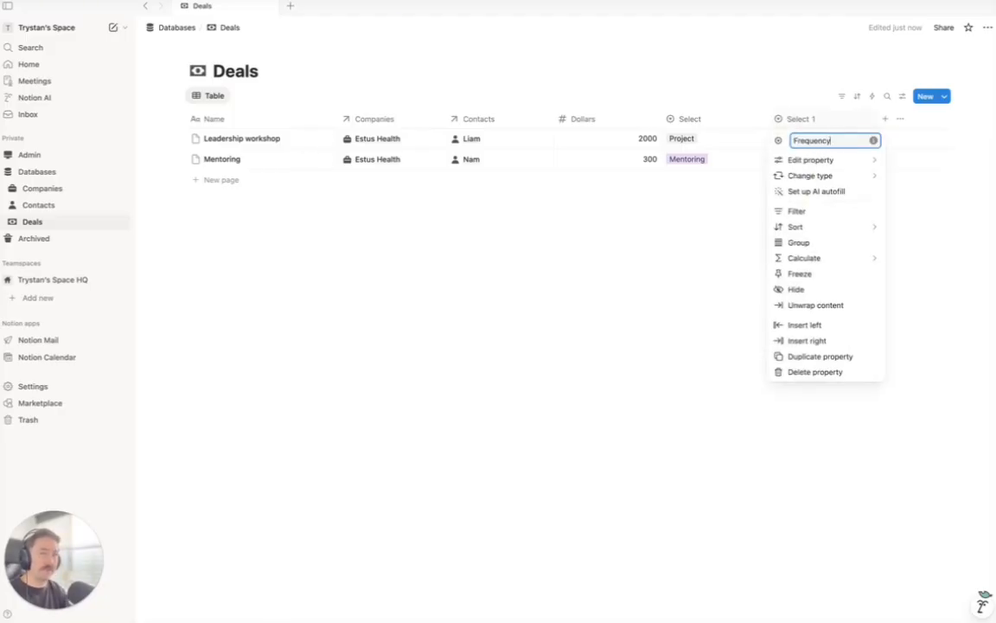
pyautogui.click(765, 86)
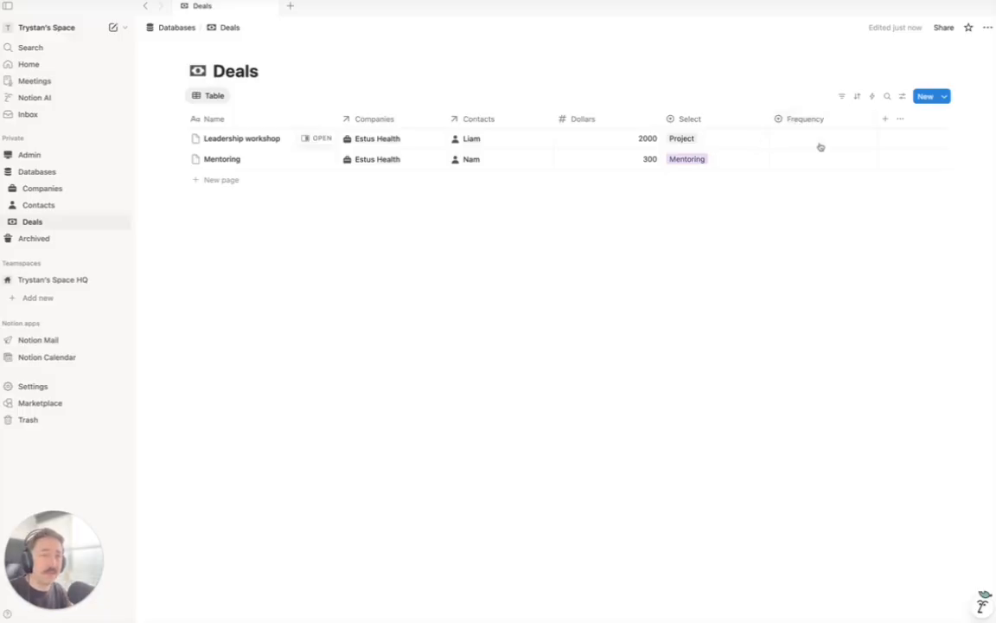
pyautogui.click(794, 138)
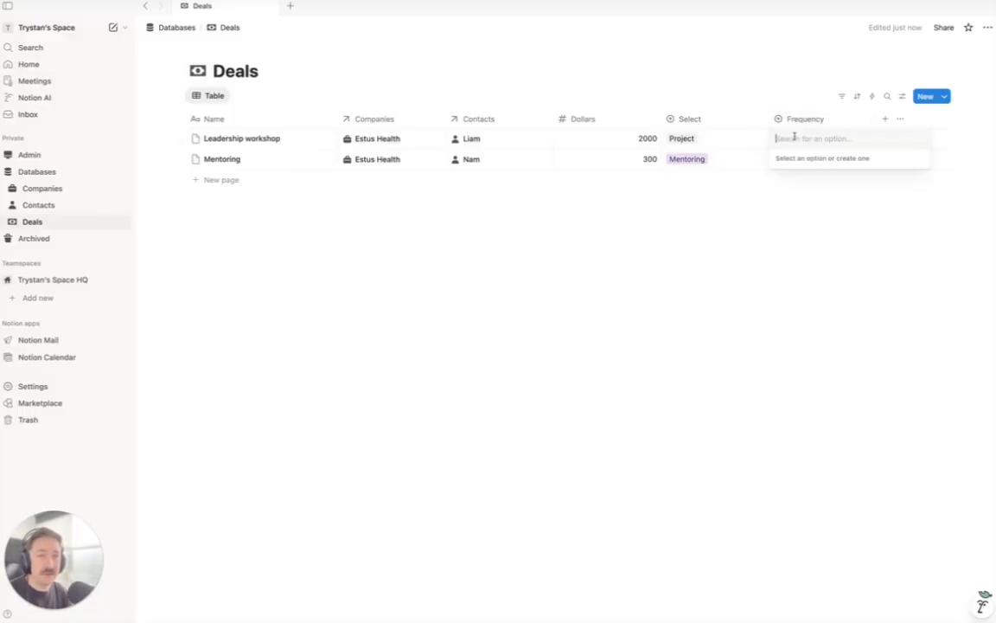
pyautogui.press('Escape')
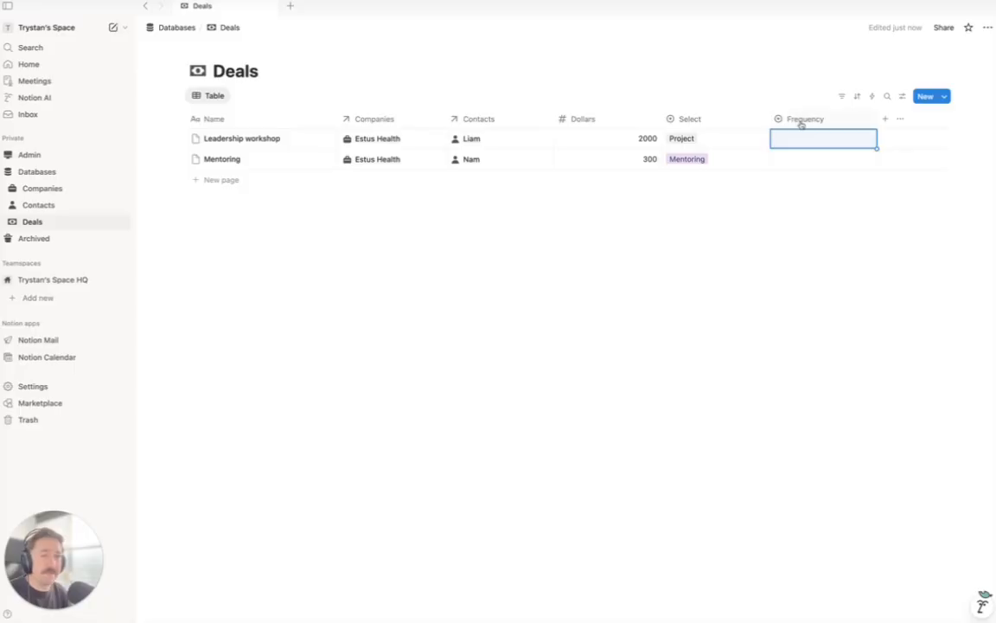
pyautogui.click(824, 122)
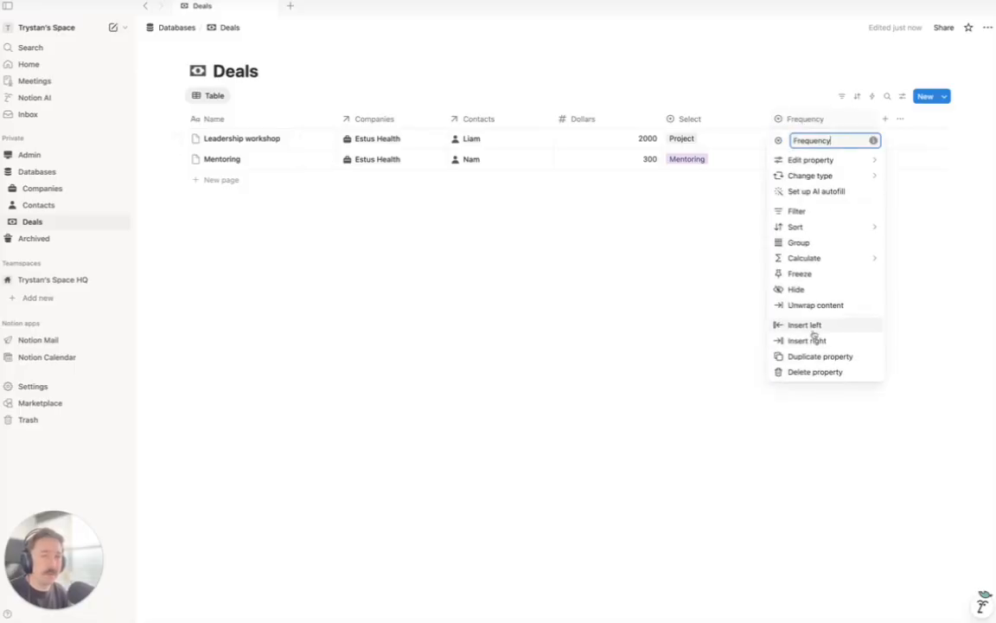
pyautogui.click(805, 372)
pyautogui.click(541, 329)
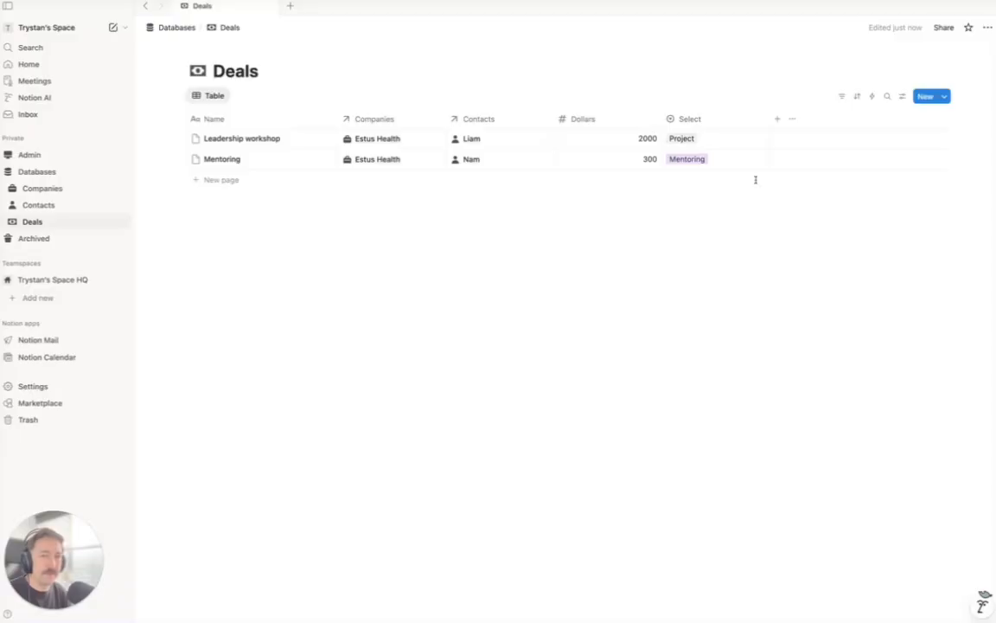
# Step: Add a Date property to Deals named 'Follow up Date'
pyautogui.click(774, 121)
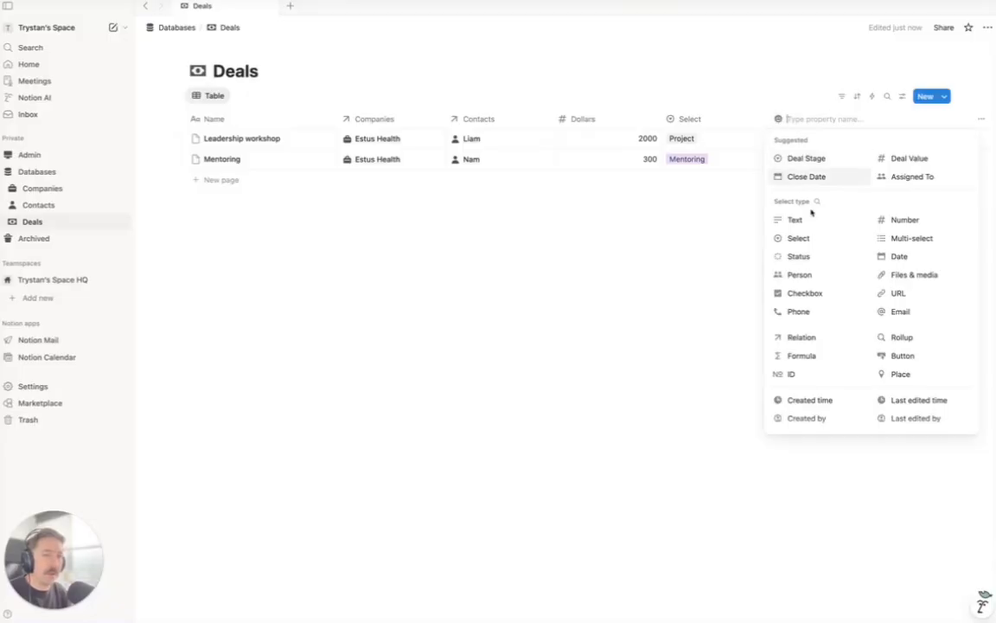
pyautogui.click(900, 255)
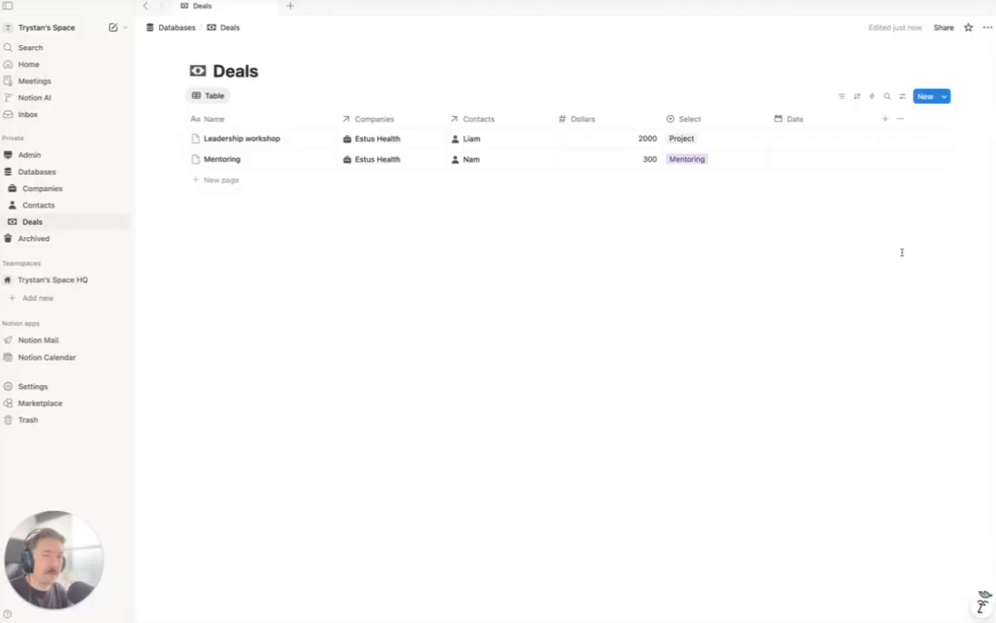
pyautogui.click(798, 140)
pyautogui.click(798, 122)
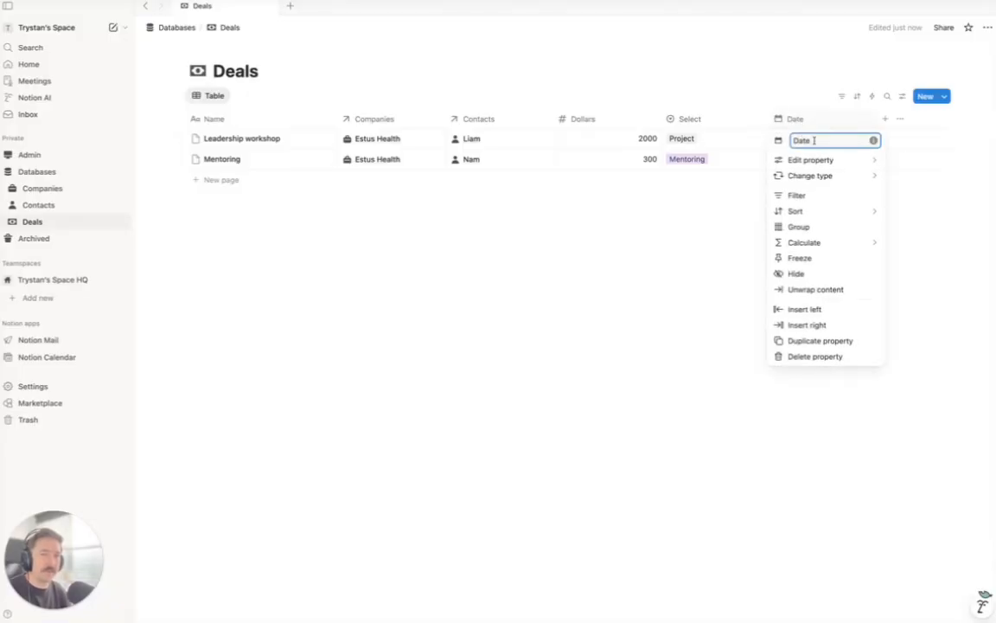
pyautogui.write('Follow up D')
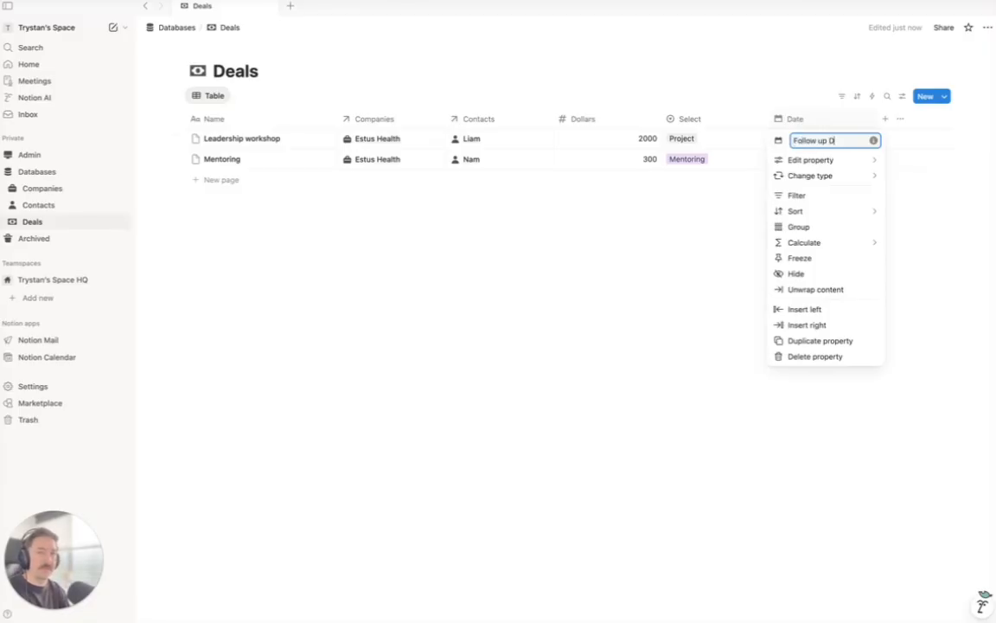
pyautogui.write('ate')
pyautogui.click(772, 82)
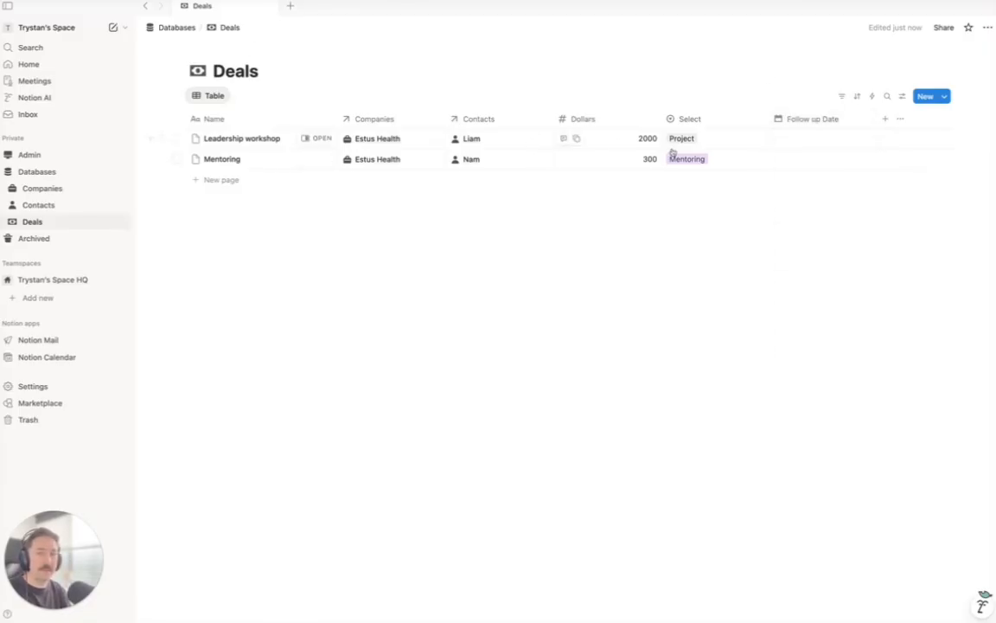
# Step: Set follow-ups to January 15, 2026 and January 21, 2026, and narrow Dollars
pyautogui.click(792, 145)
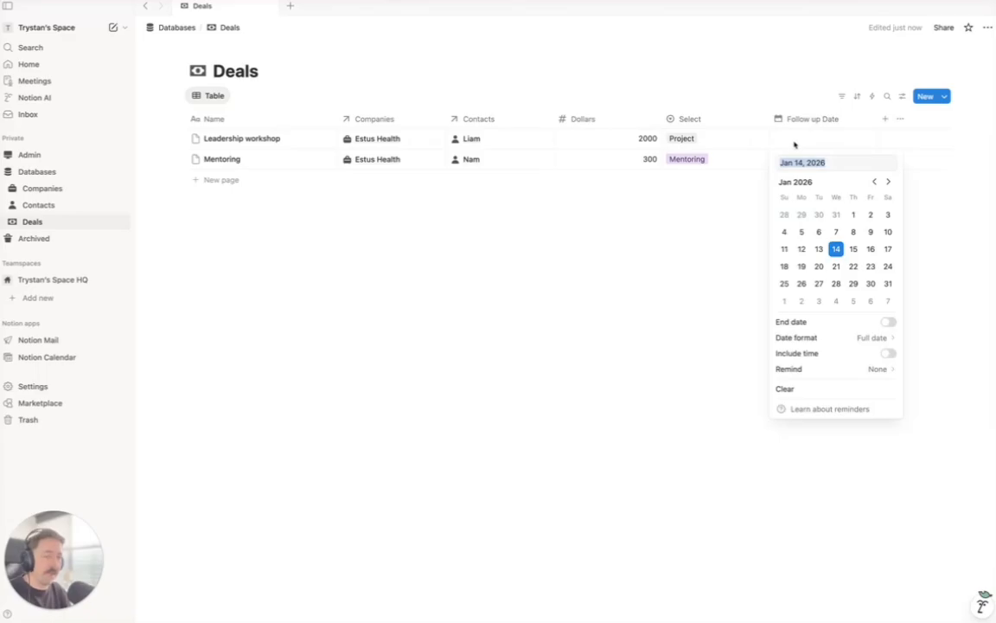
pyautogui.click(836, 266)
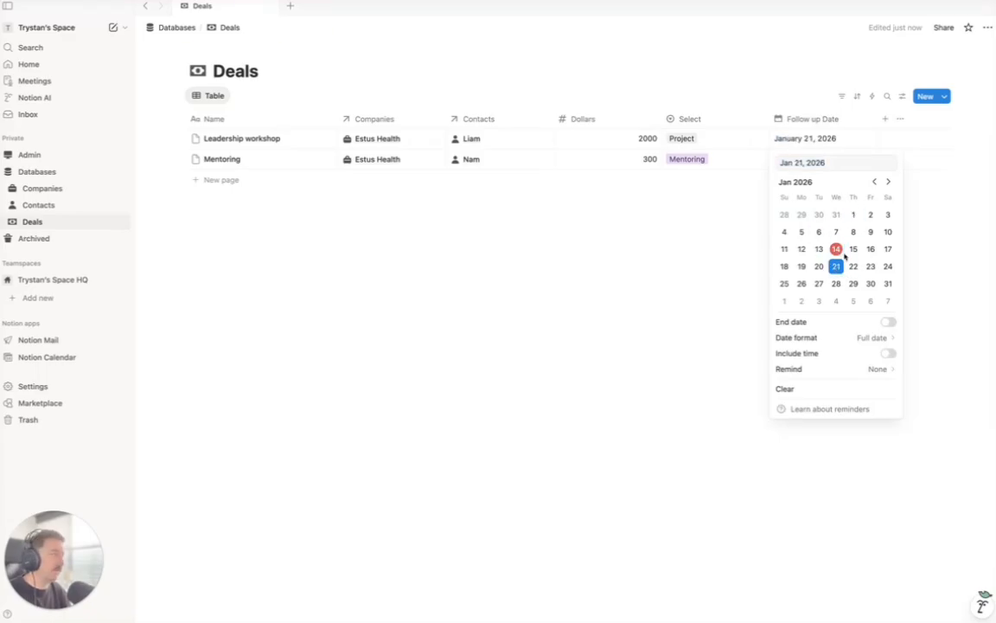
pyautogui.click(852, 249)
pyautogui.press('Escape')
pyautogui.click(818, 169)
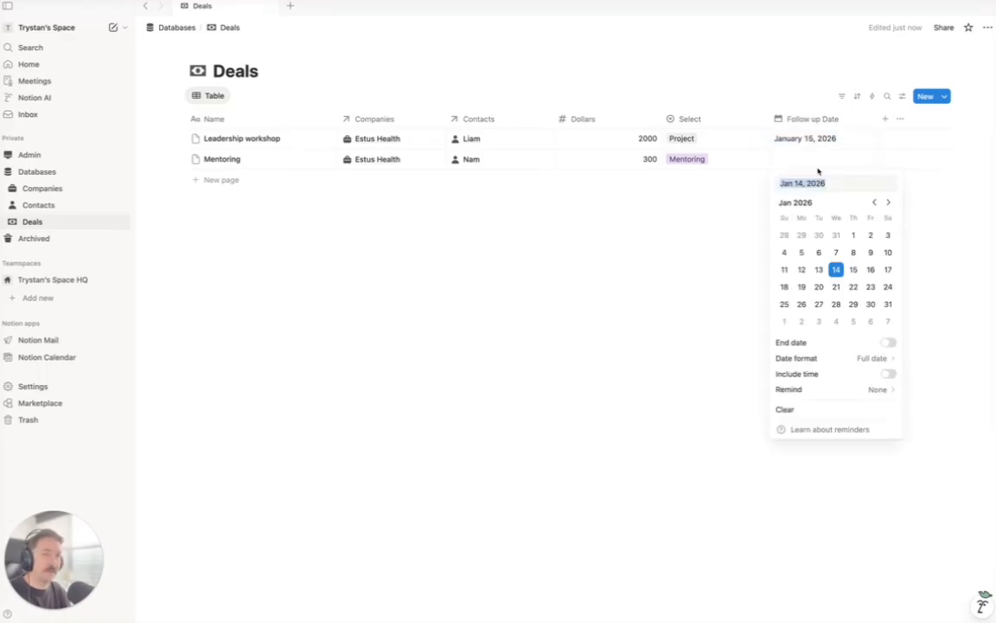
pyautogui.click(836, 287)
pyautogui.press('Escape')
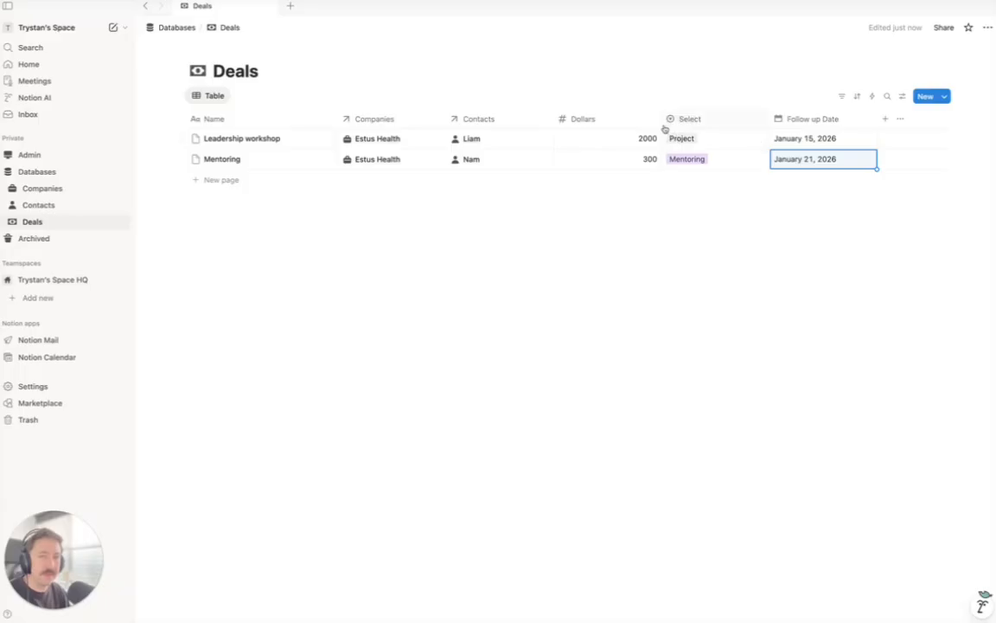
pyautogui.moveTo(660, 121); pyautogui.dragTo(613, 121)
pyautogui.click(837, 118)
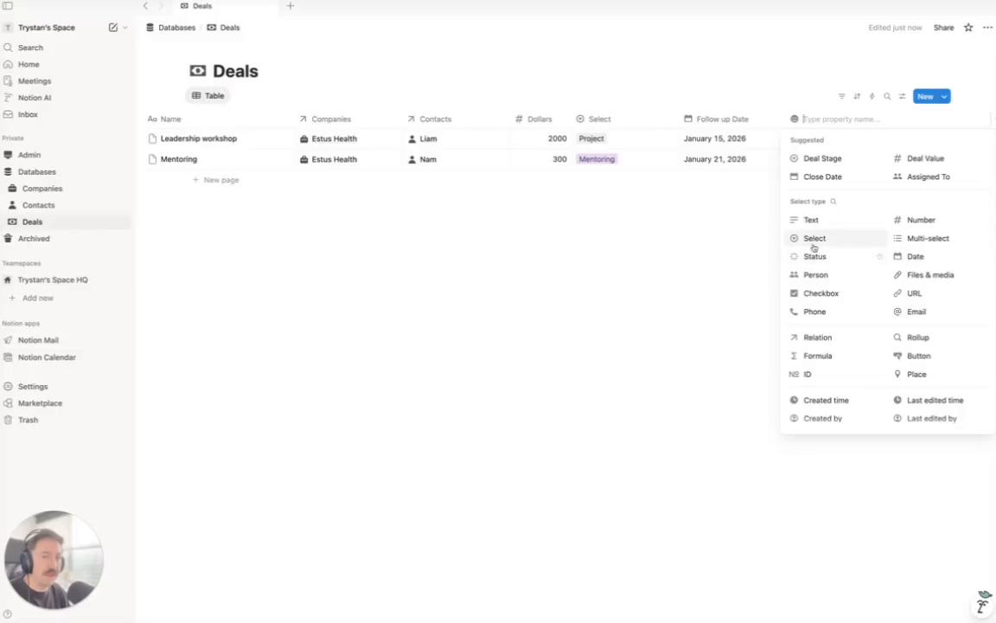
# Step: Make the new property a Select named 'Status'
pyautogui.click(814, 238)
pyautogui.click(818, 119)
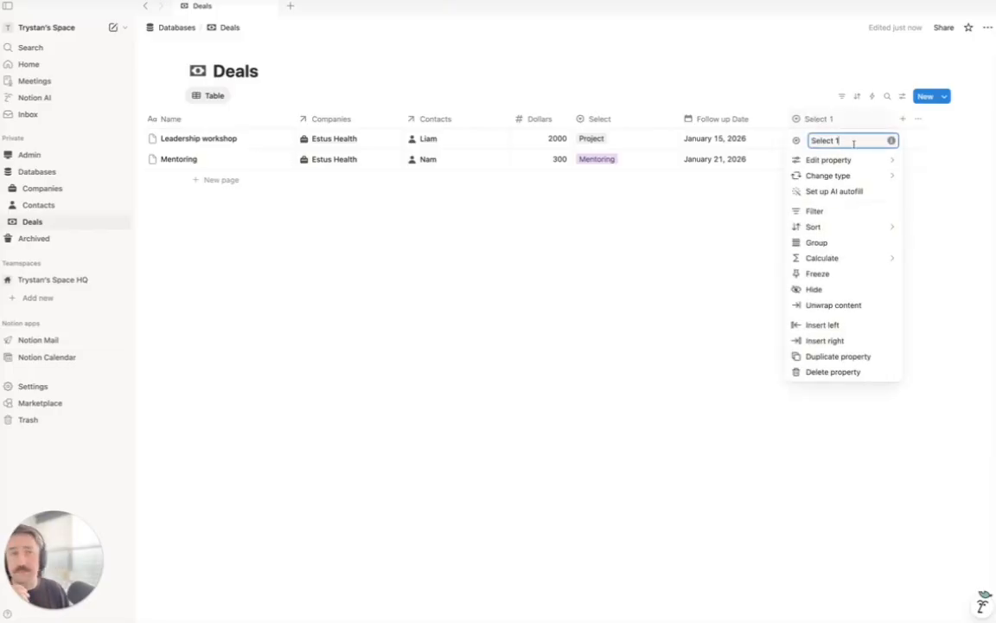
pyautogui.write('Status')
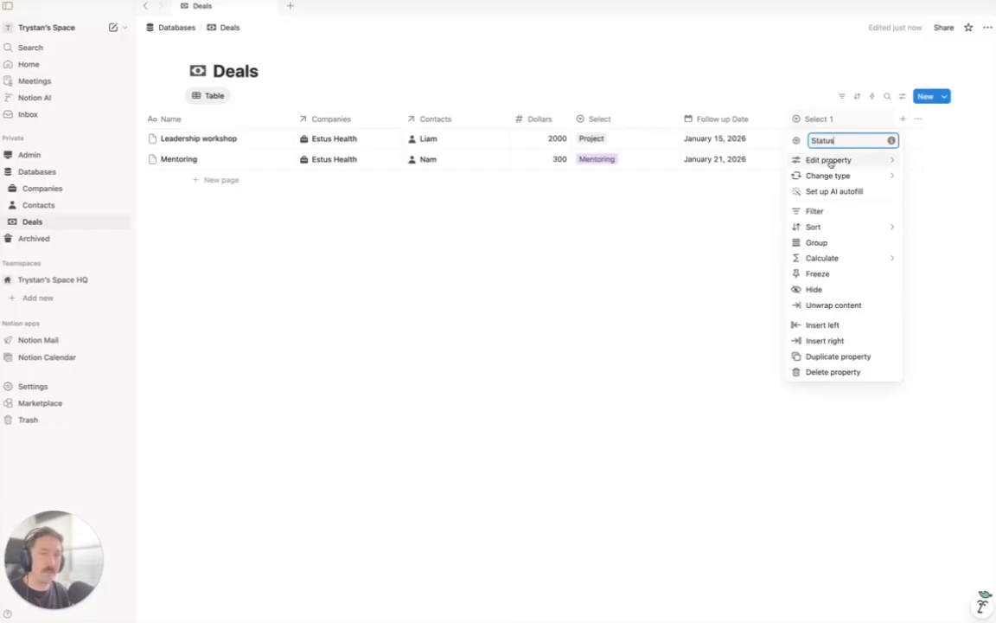
pyautogui.moveTo(829, 163)
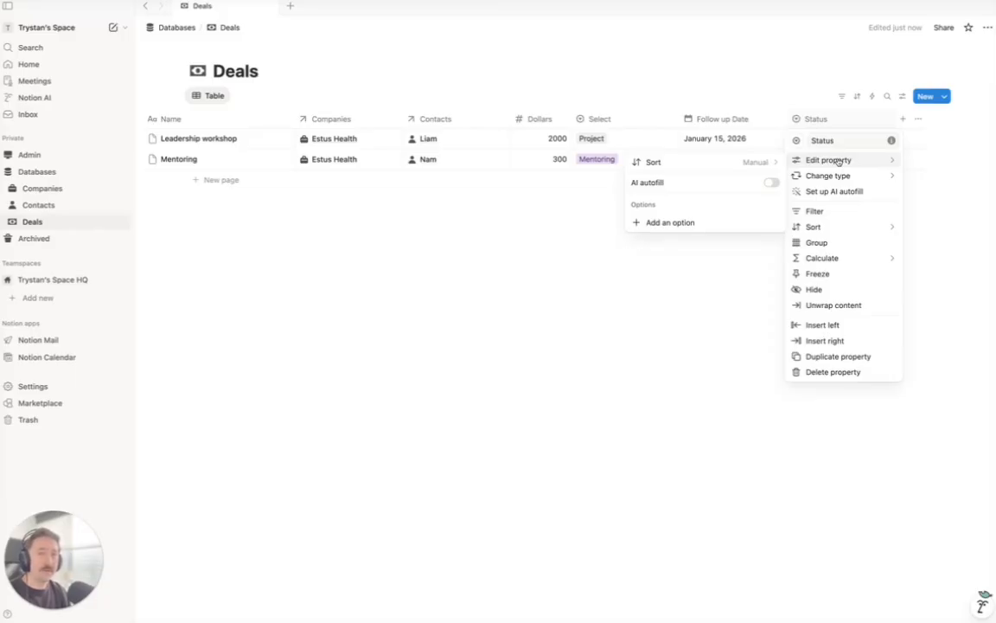
# Step: Add Status options Identified, Cold Outreach and Engaged
pyautogui.click(667, 222)
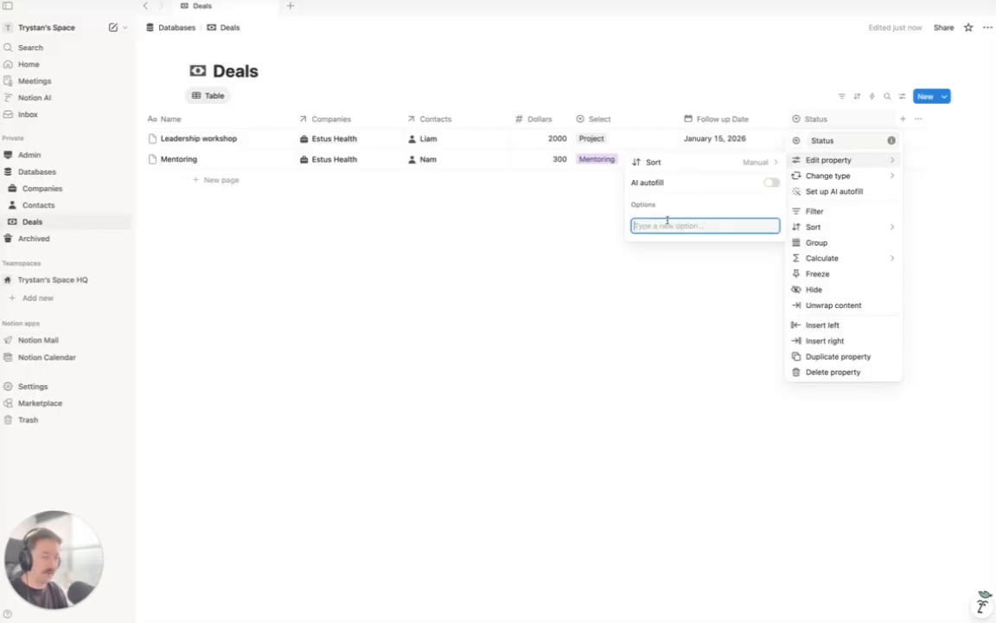
pyautogui.write('Identified')
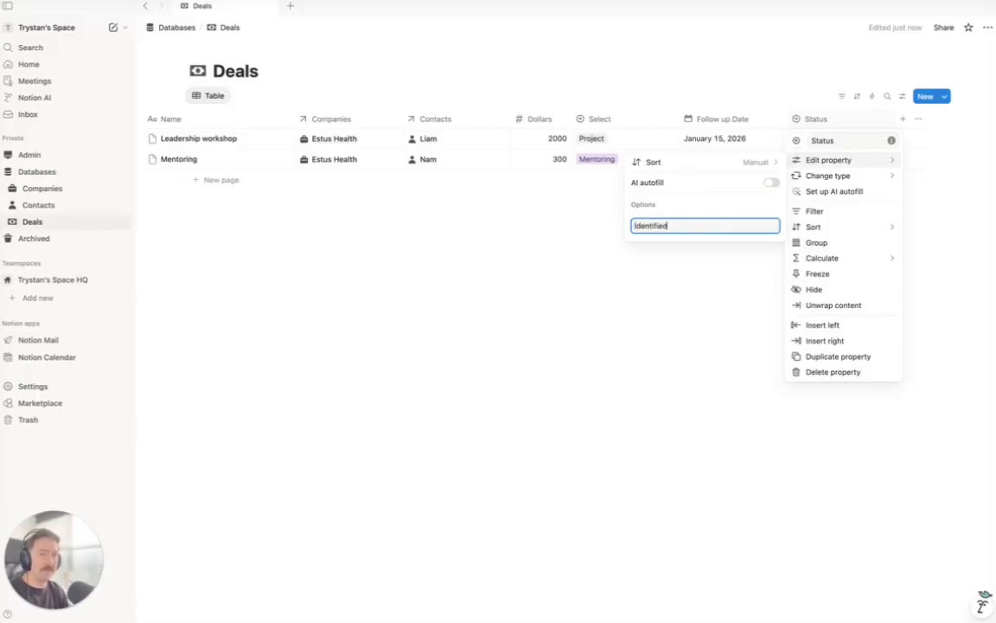
pyautogui.press('Return')
pyautogui.write('Cold Outre')
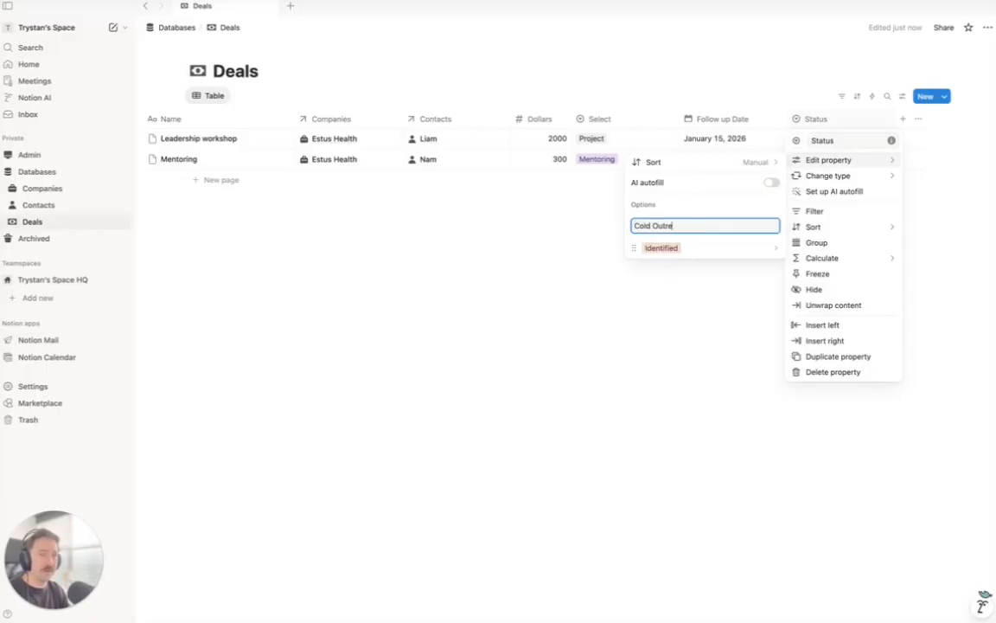
pyautogui.write('ach')
pyautogui.press('Return')
pyautogui.write('Engaged')
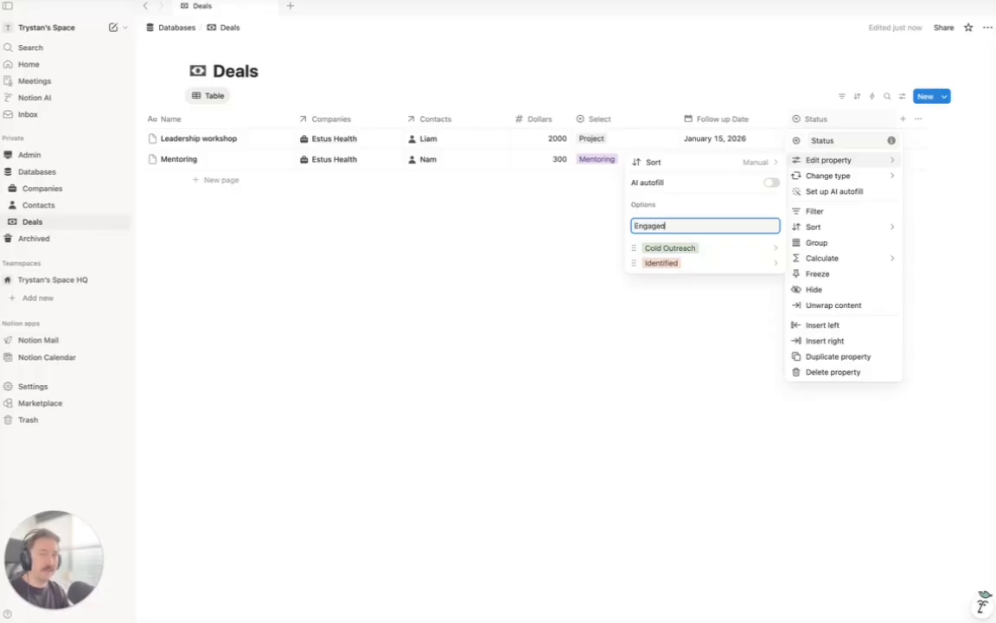
pyautogui.press('Return')
# Step: Add Status options Referrer, Top Referrer, Closed and Nurture
pyautogui.write('T')
pyautogui.press('BackSpace')
pyautogui.write('R')
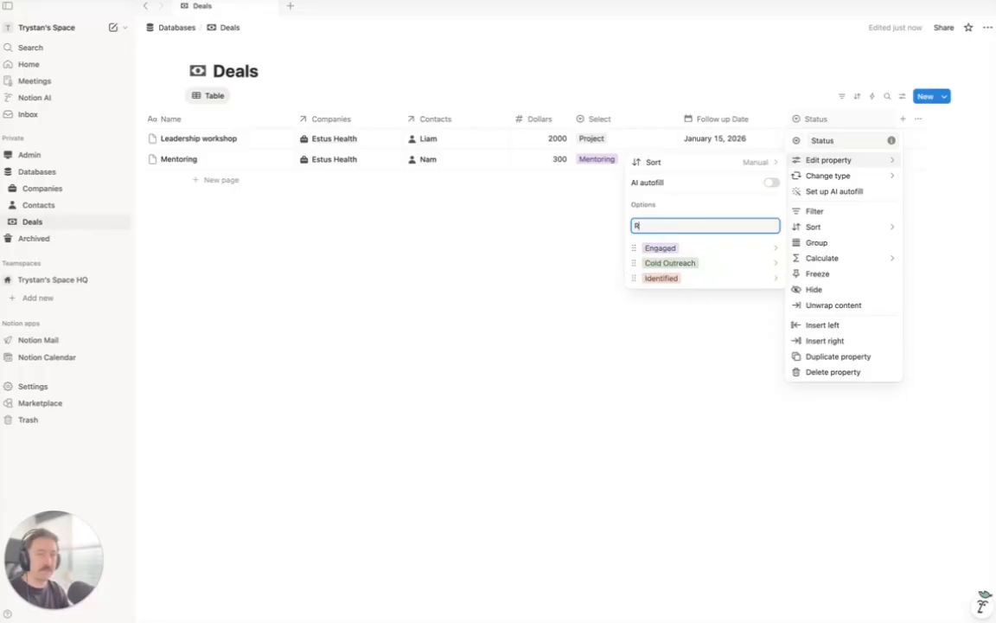
pyautogui.write('eferrer')
pyautogui.press('Return')
pyautogui.write('Top Re')
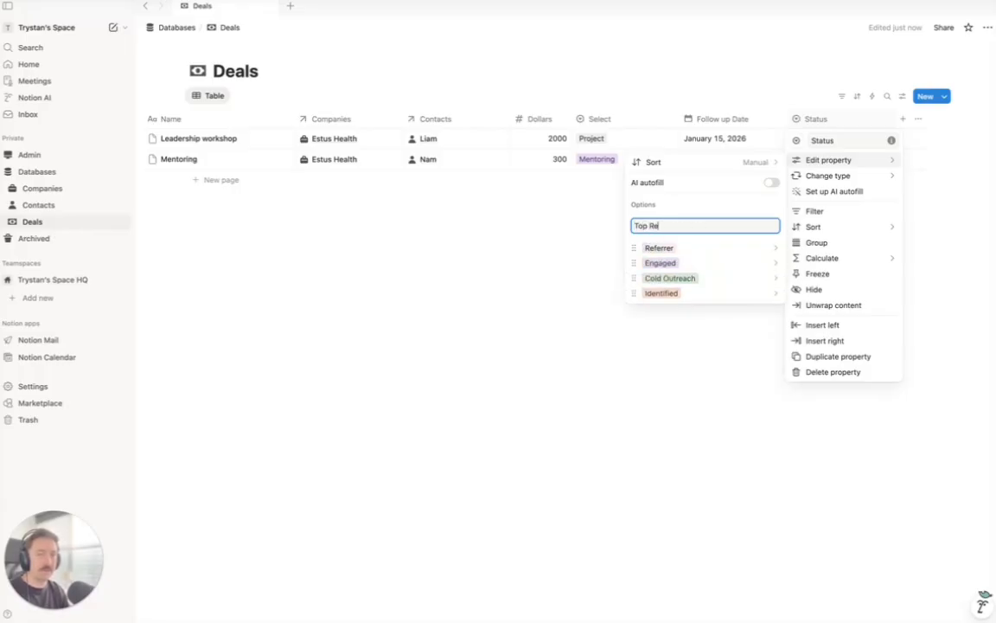
pyautogui.press('Return')
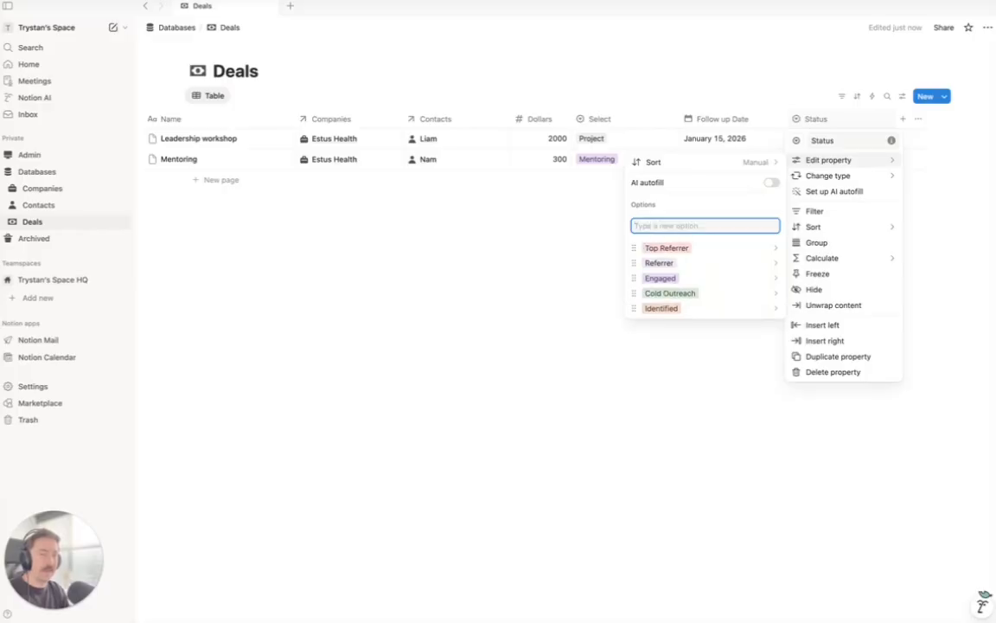
pyautogui.write('Closed')
pyautogui.press('Return')
pyautogui.write('Nu')
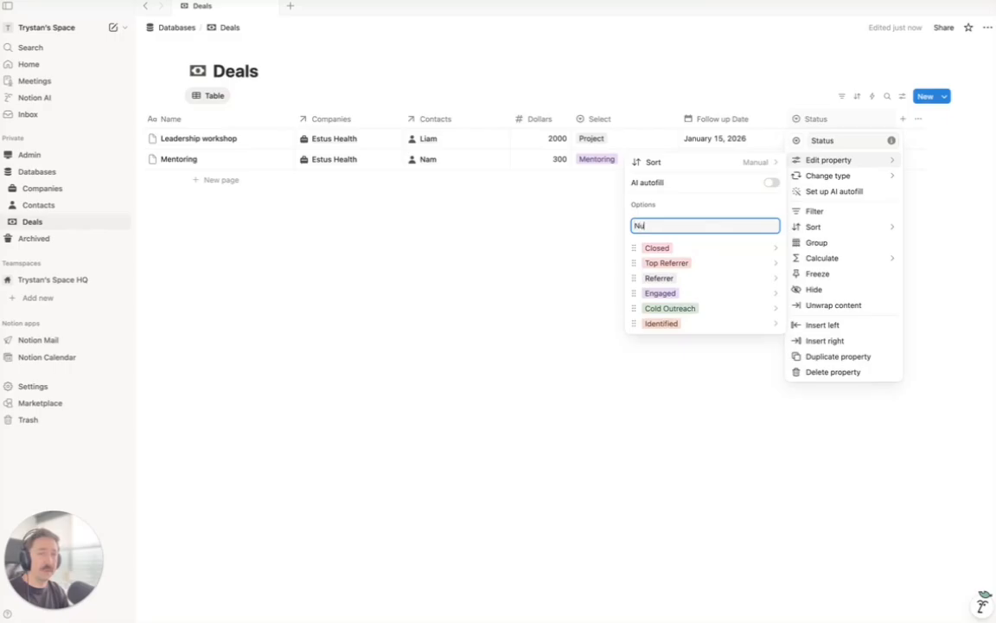
pyautogui.write('rture')
pyautogui.press('Return')
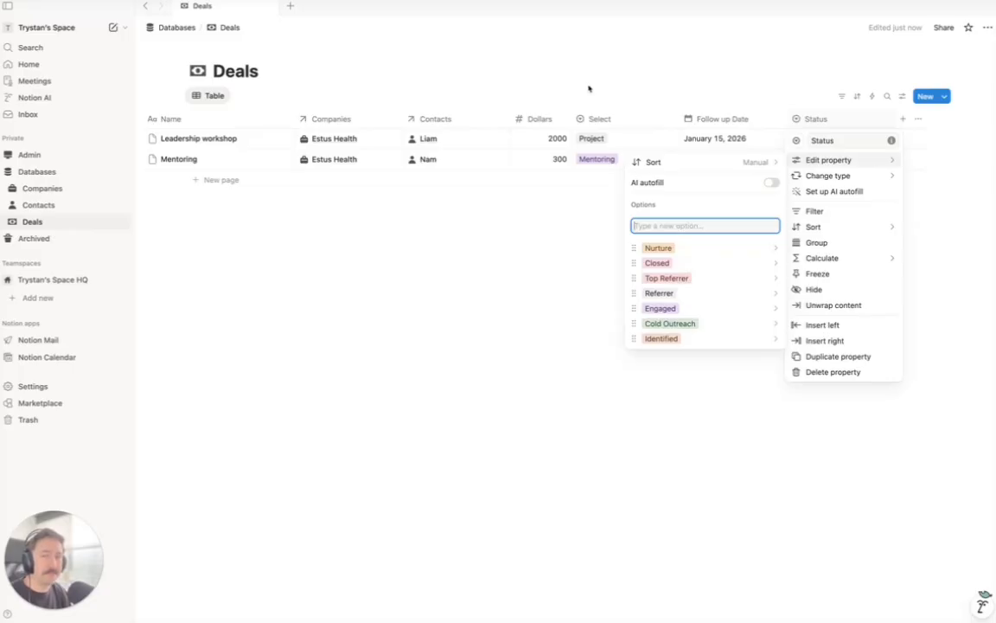
pyautogui.click(588, 88)
# Step: In Companies, add a blank row and link a newly created contact to Bulleen Medical Clinic
pyautogui.click(52, 188)
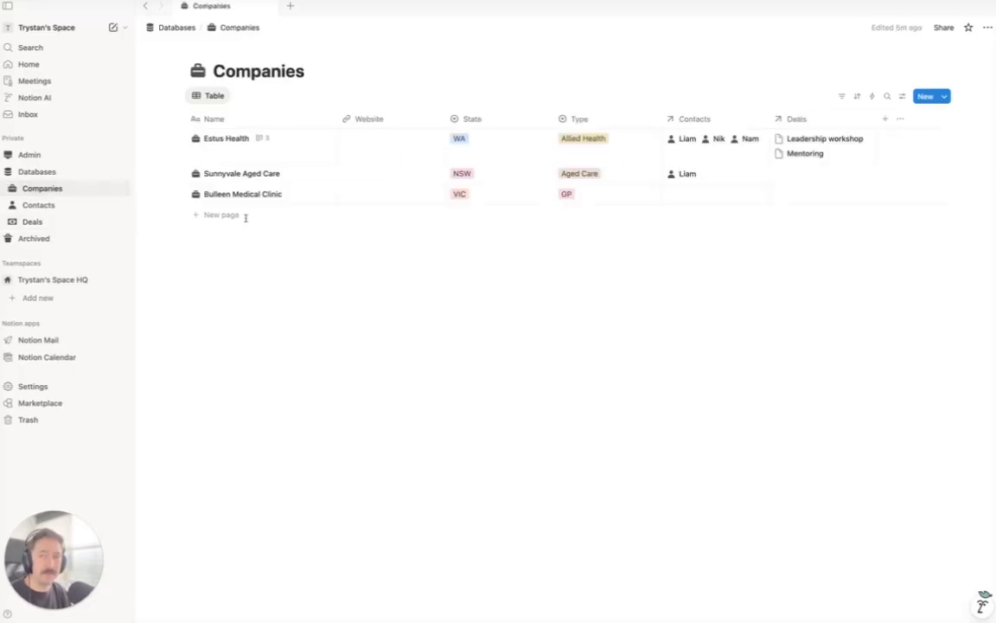
pyautogui.click(222, 215)
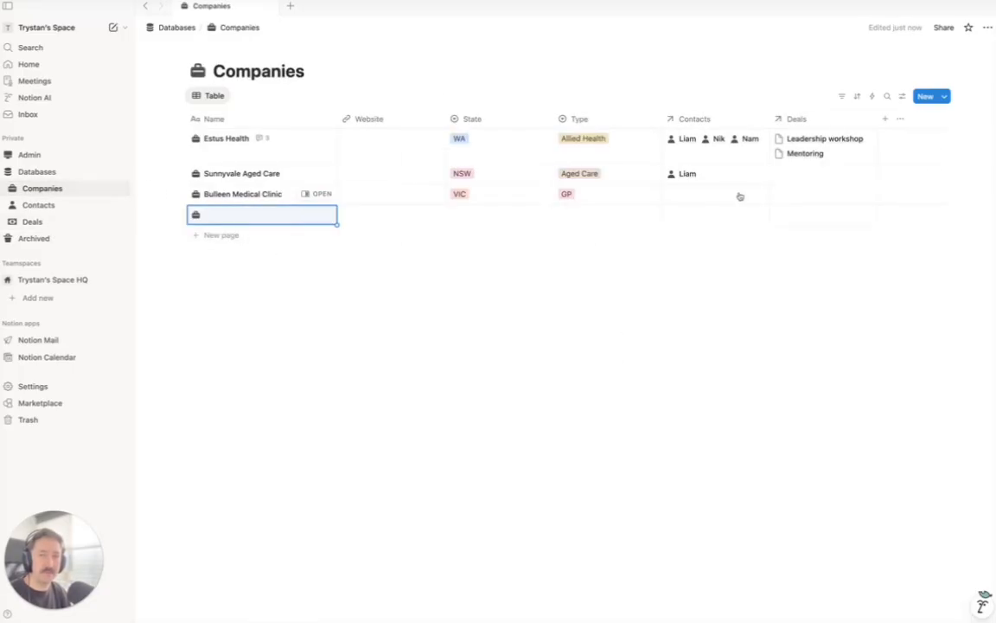
pyautogui.click(696, 192)
pyautogui.write('Trystan')
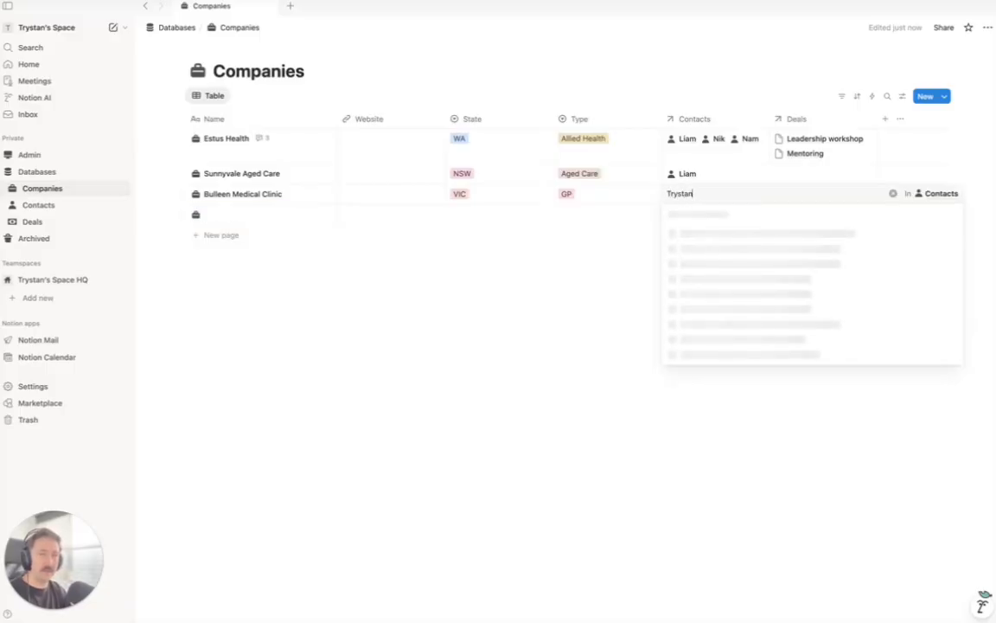
pyautogui.click(686, 232)
pyautogui.press('Escape')
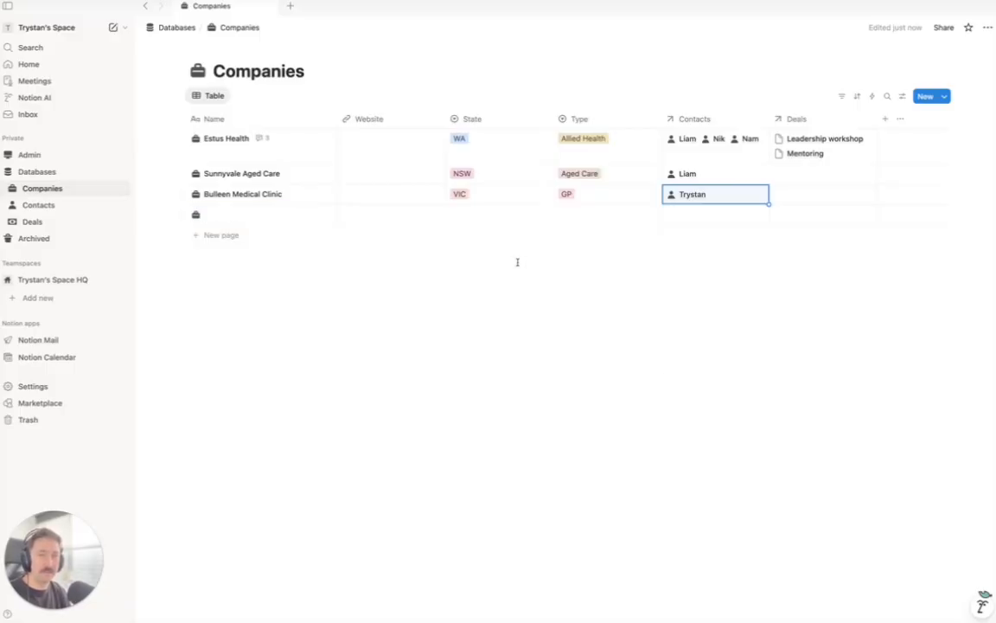
# Step: Name the new company 'Maccas' and set its state to WA
pyautogui.click(234, 213)
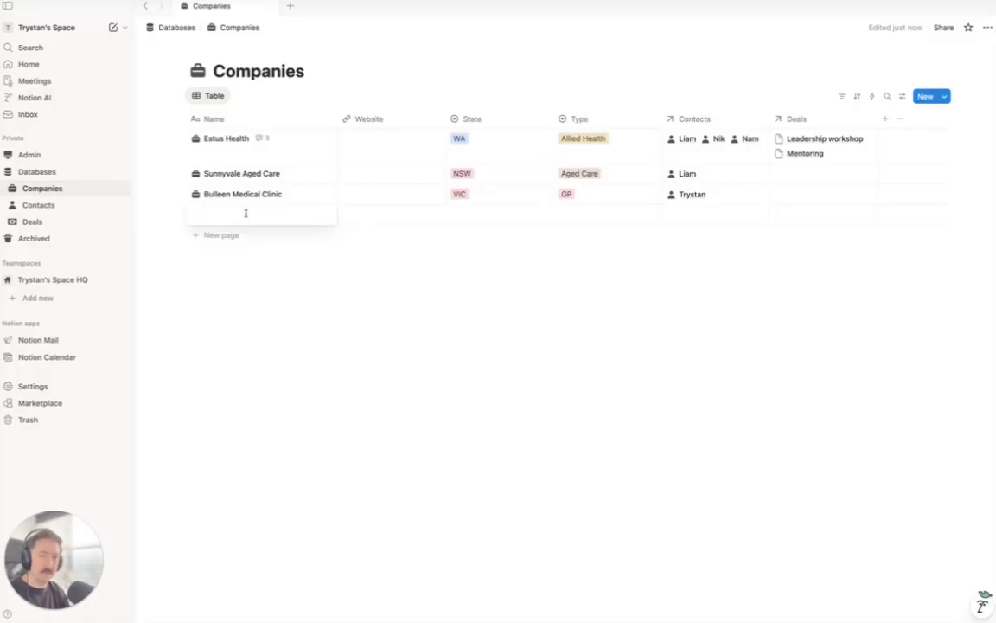
pyautogui.write('Maccas')
pyautogui.press('Return')
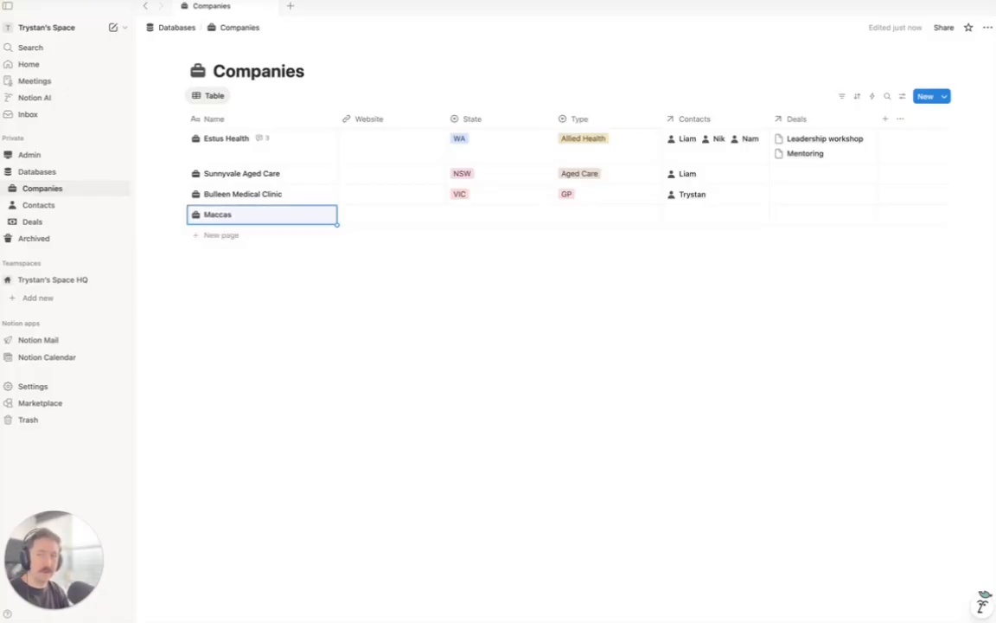
pyautogui.click(451, 222)
pyautogui.click(521, 220)
pyautogui.click(487, 266)
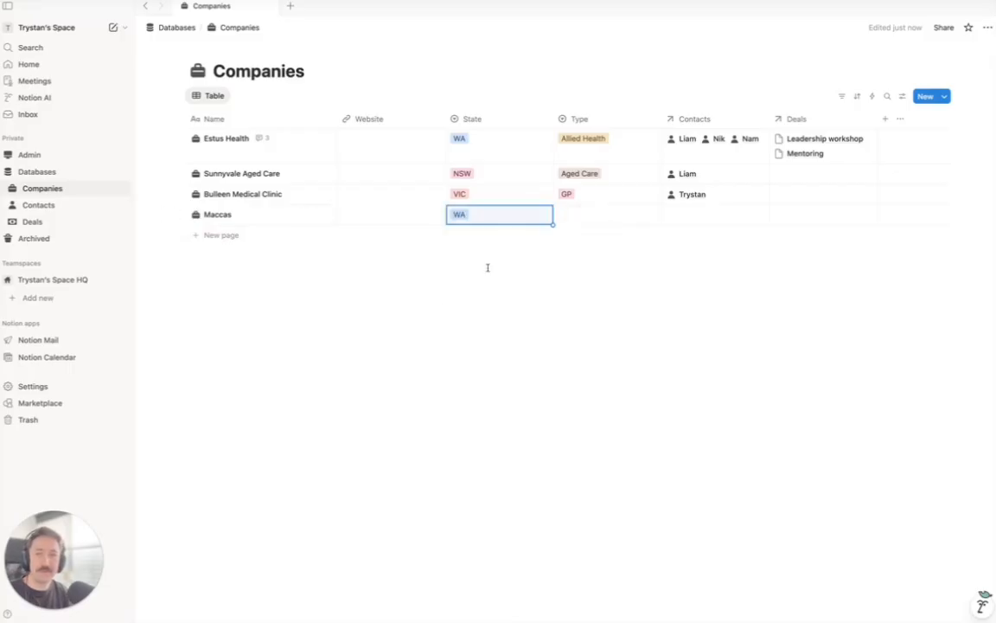
# Step: Link a new contact to Maccas, set its type to Allied Health, and return to Deals
pyautogui.click(687, 215)
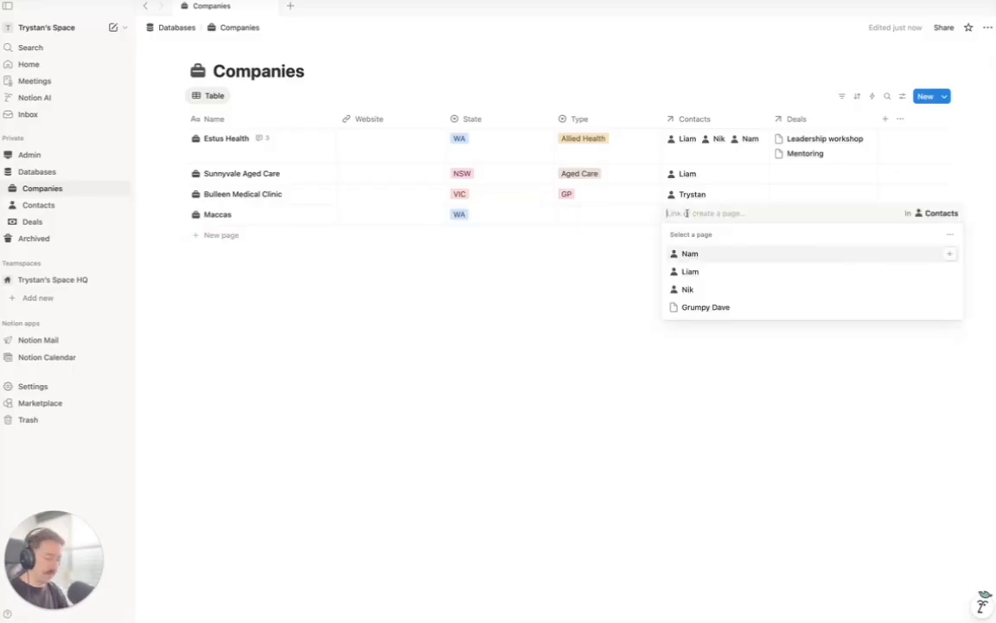
pyautogui.write('Ronald')
pyautogui.click(693, 254)
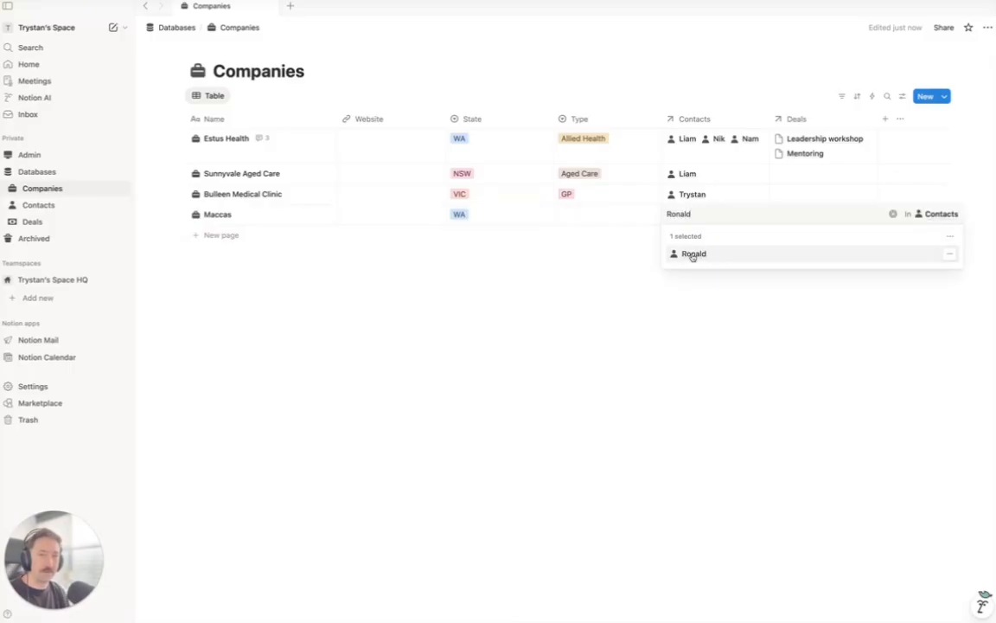
pyautogui.press('Escape')
pyautogui.click(578, 214)
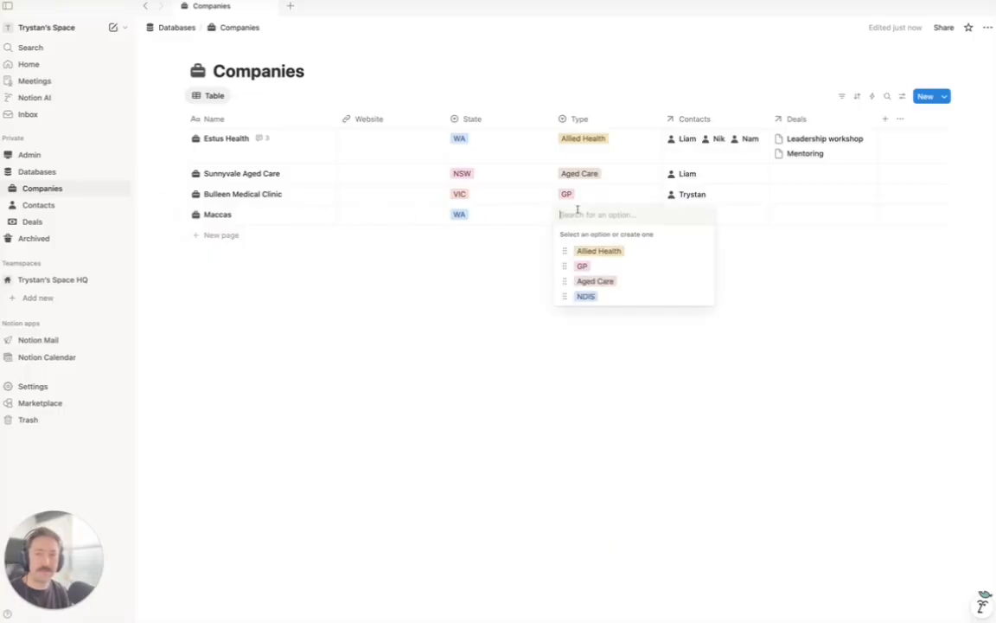
pyautogui.click(606, 251)
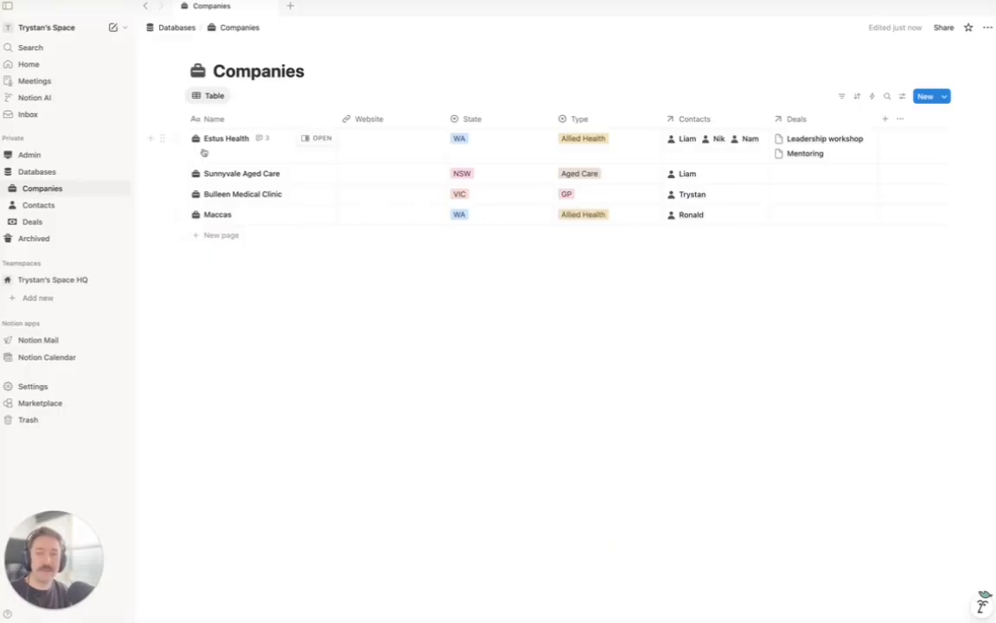
pyautogui.click(27, 222)
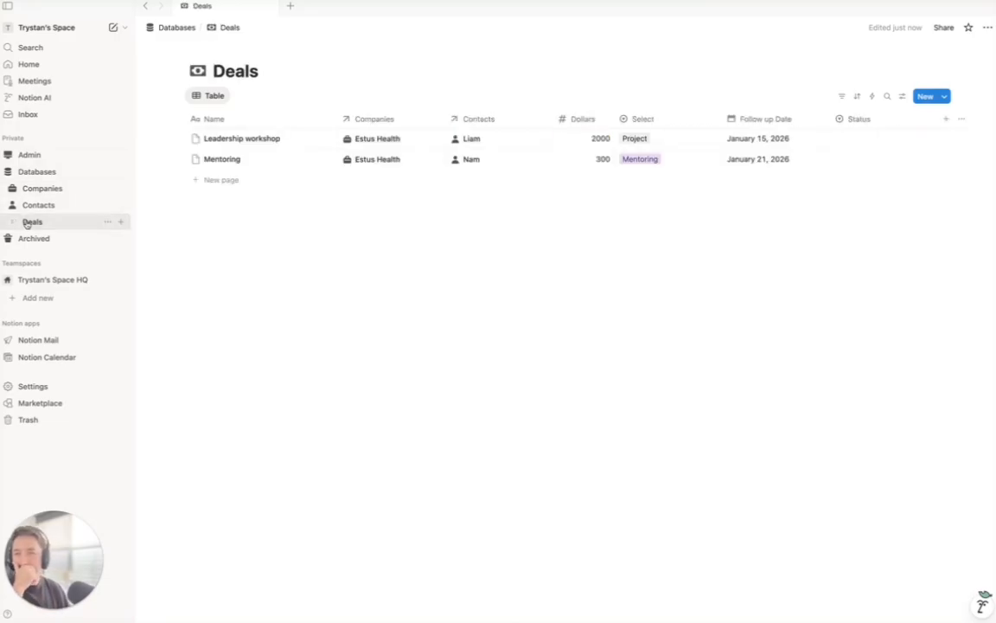
# Step: Glance at Leadership workshop's Status choices and the new-view menu, then add a Deals property
pyautogui.click(849, 139)
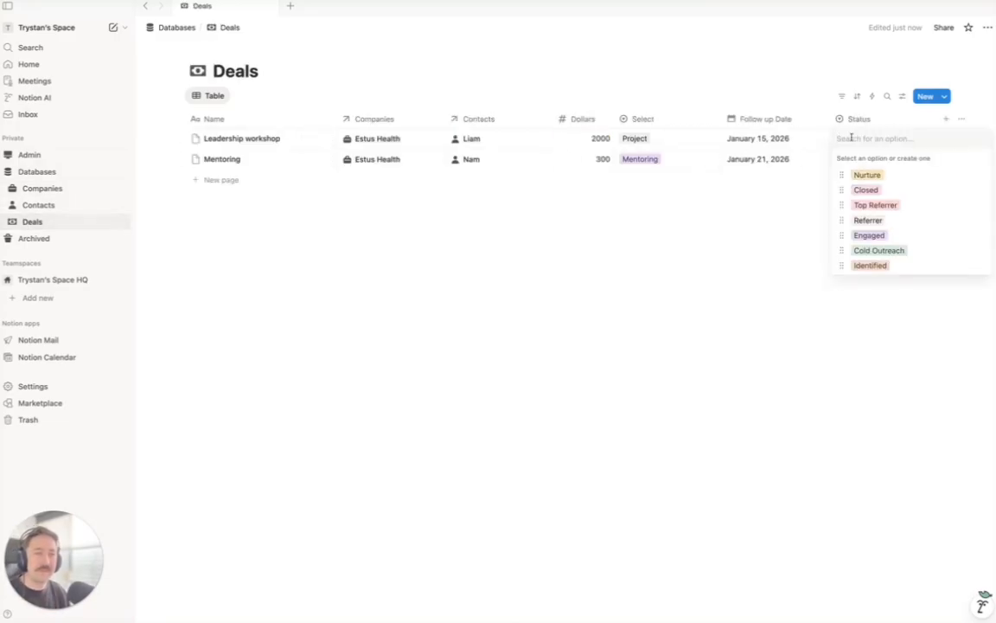
pyautogui.press('Escape')
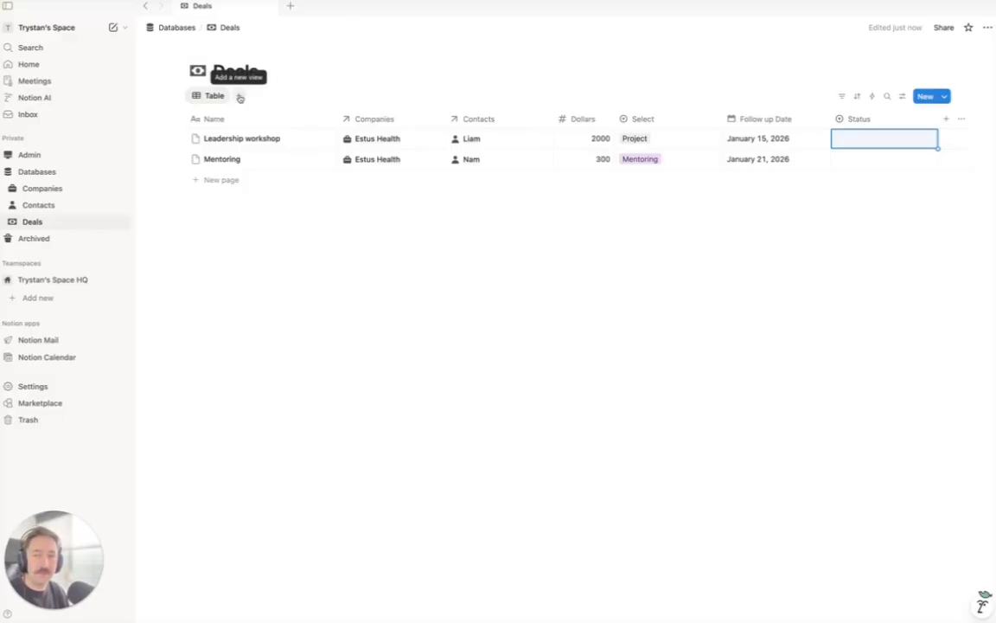
pyautogui.click(239, 96)
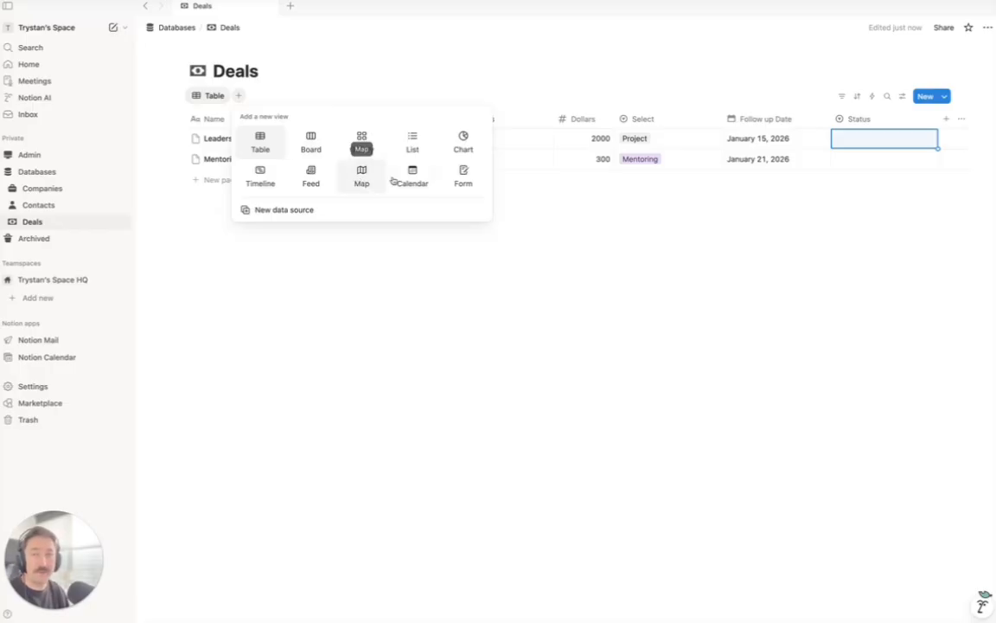
pyautogui.click(846, 168)
pyautogui.click(948, 118)
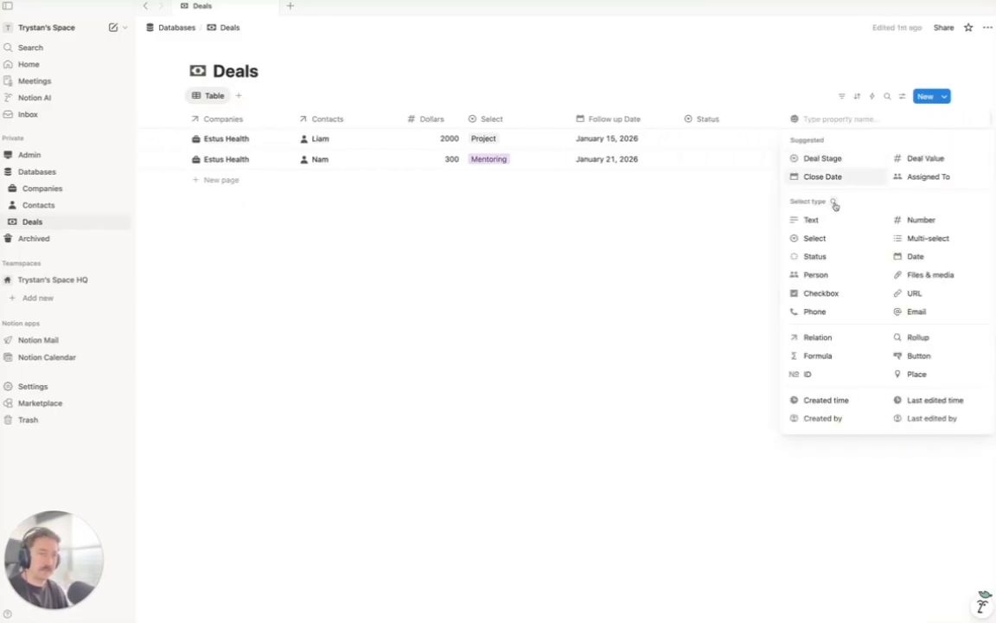
# Step: Add a Place-type property column to the Deals table, leaving both deals' locations empty
pyautogui.click(834, 202)
pyautogui.write('locamap')
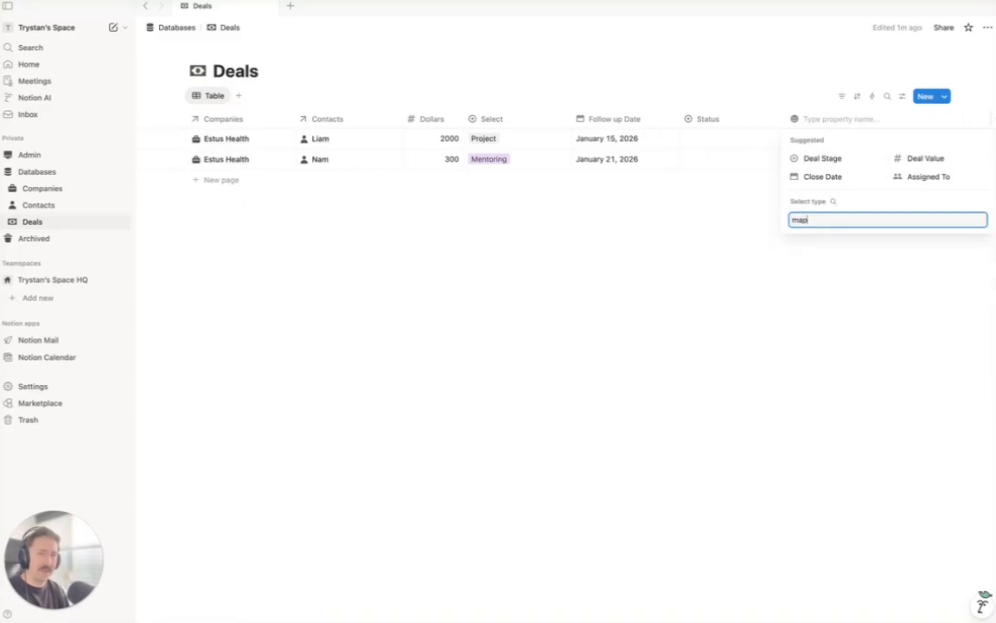
pyautogui.press('super+a')
pyautogui.write('add')
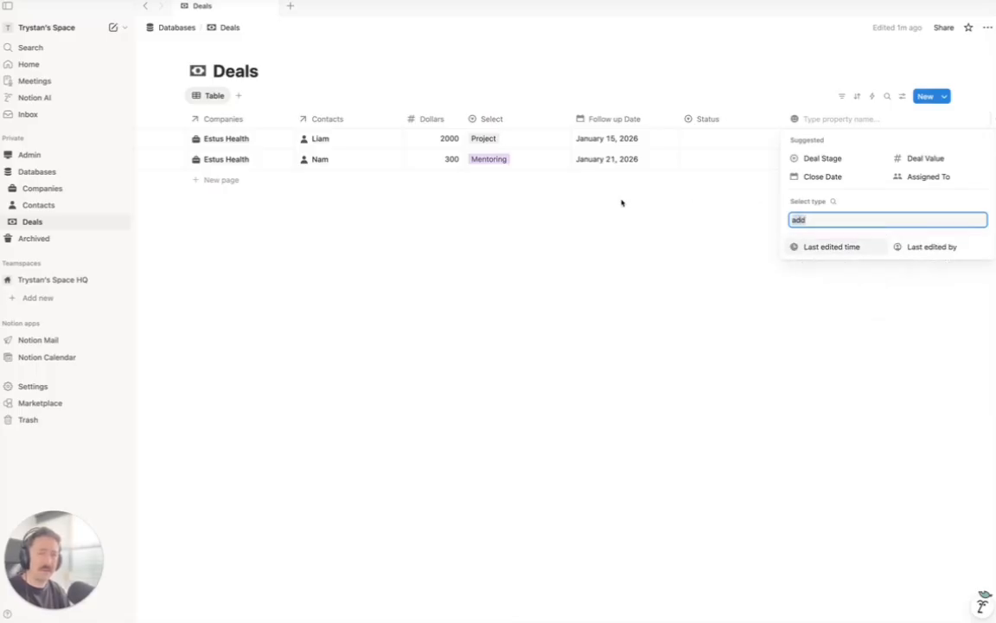
pyautogui.press('BackSpace')
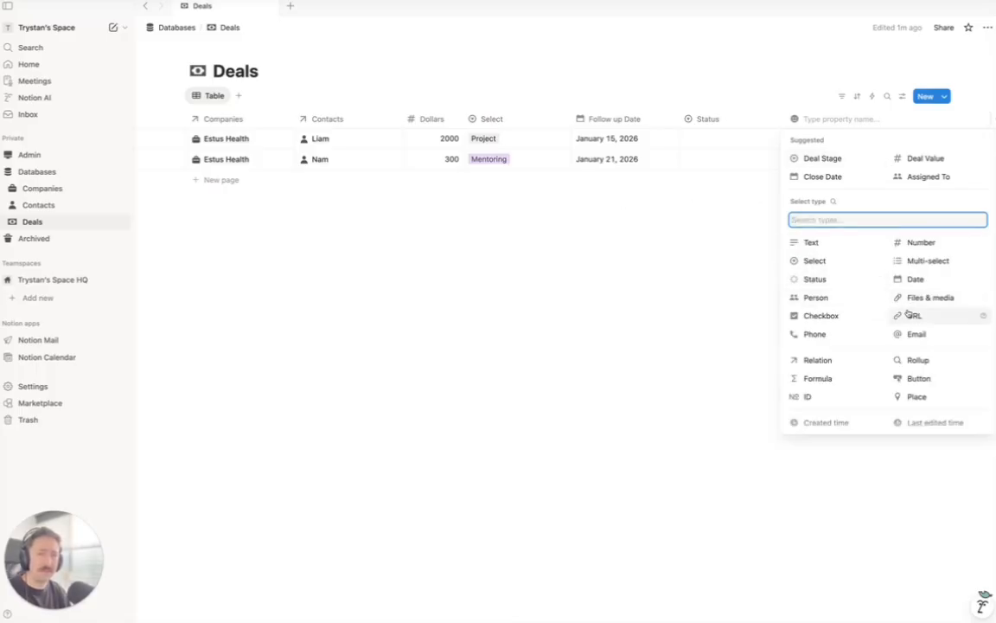
pyautogui.scroll(-2, 832, 350)
pyautogui.click(910, 359)
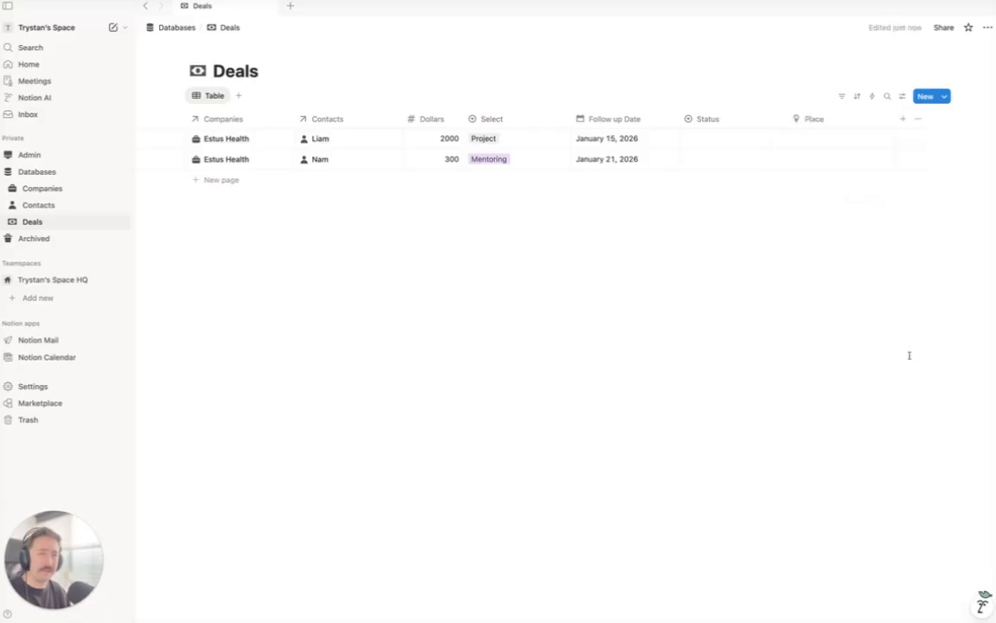
pyautogui.click(823, 137)
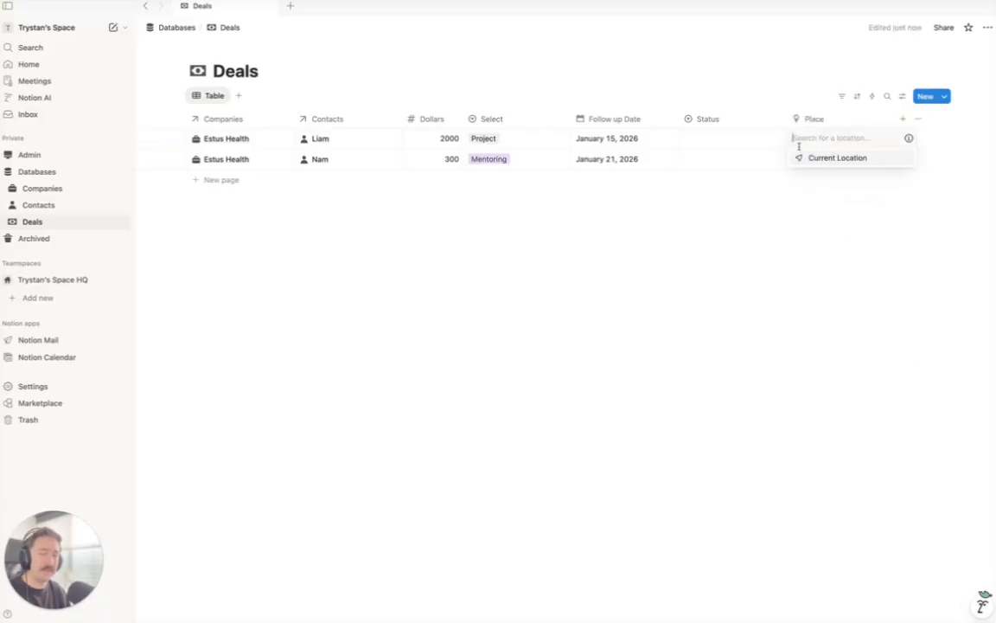
pyautogui.press('Escape')
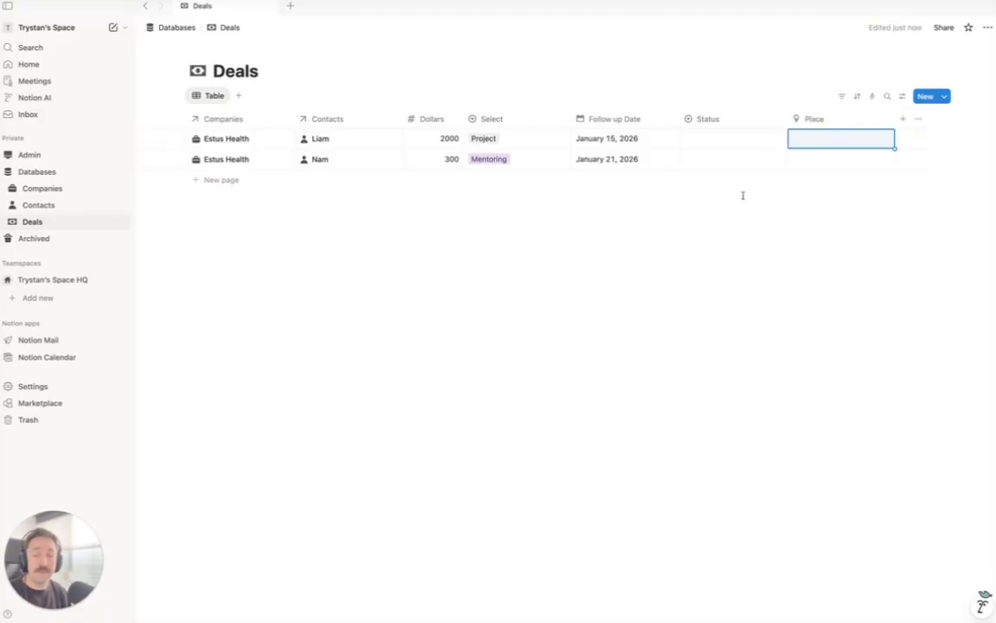
pyautogui.hscroll(-3, 519, 108)
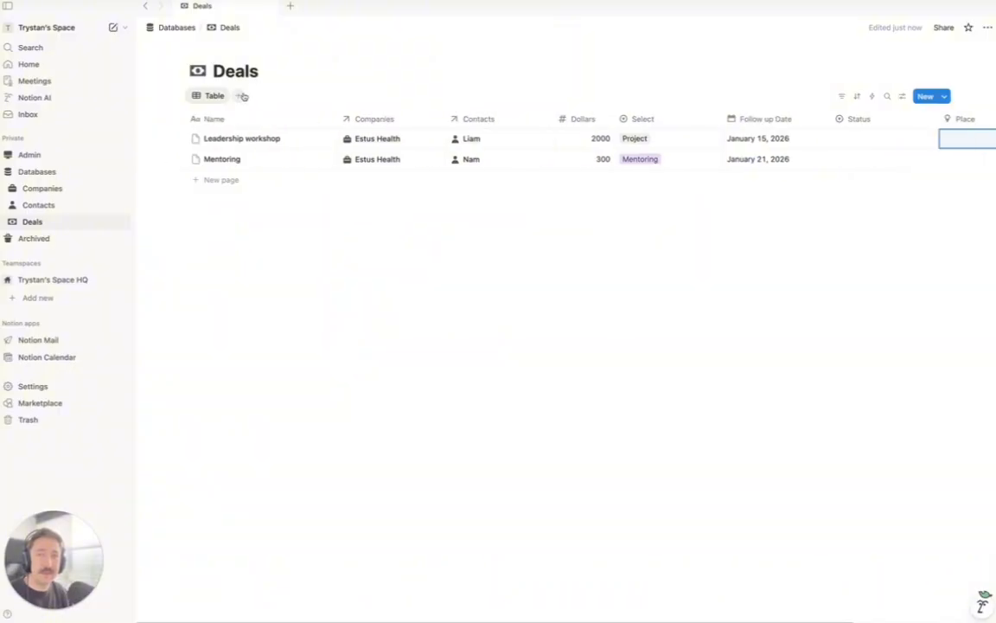
# Step: Create a new Board view of the Deals database
pyautogui.click(243, 96)
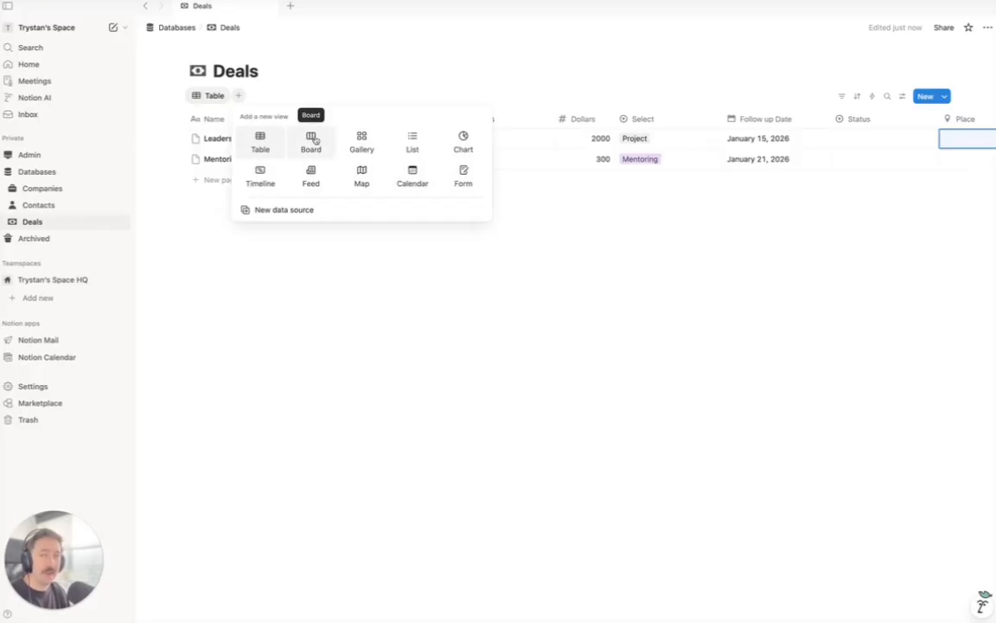
pyautogui.click(267, 234)
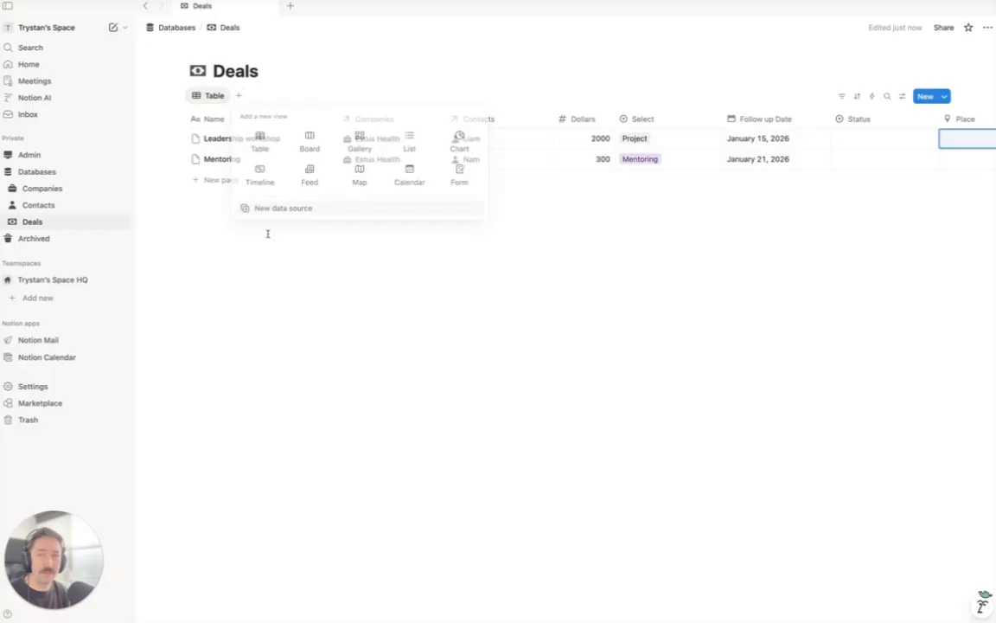
pyautogui.click(237, 96)
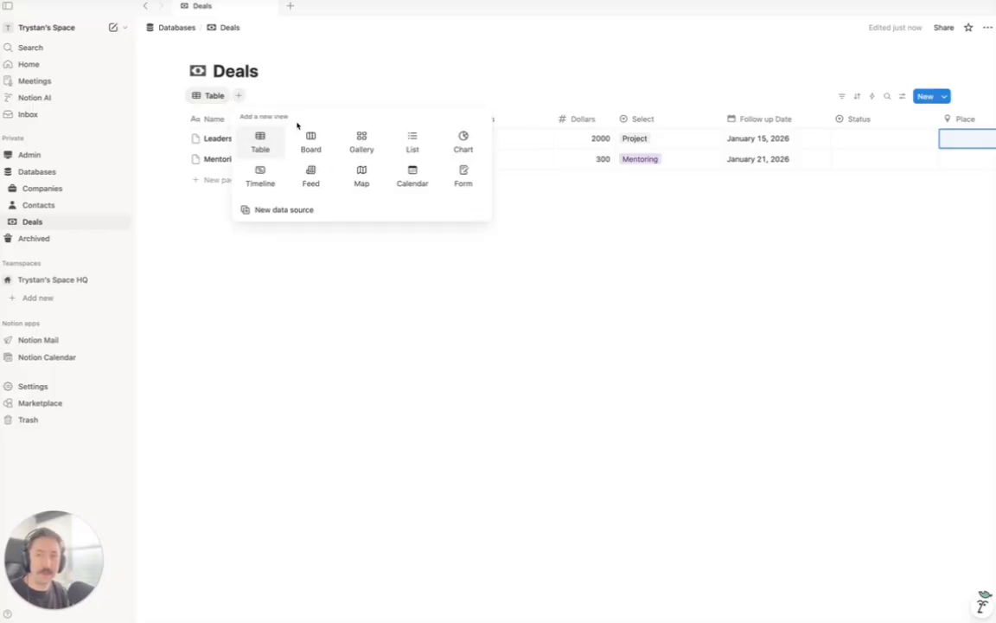
pyautogui.click(307, 136)
pyautogui.click(353, 238)
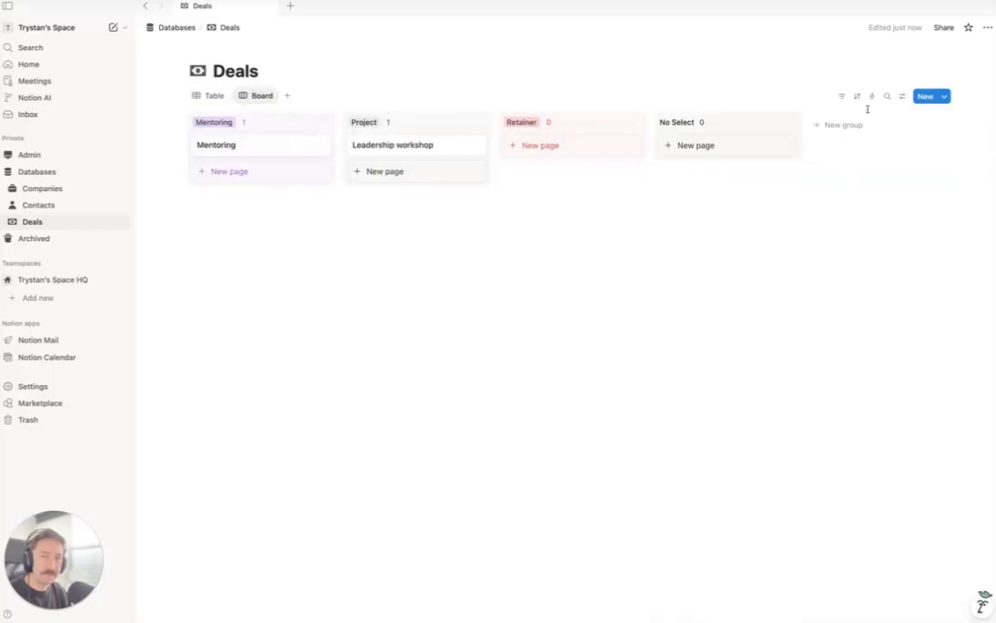
# Step: Inspect the Board view's Layout options in View settings
pyautogui.click(900, 98)
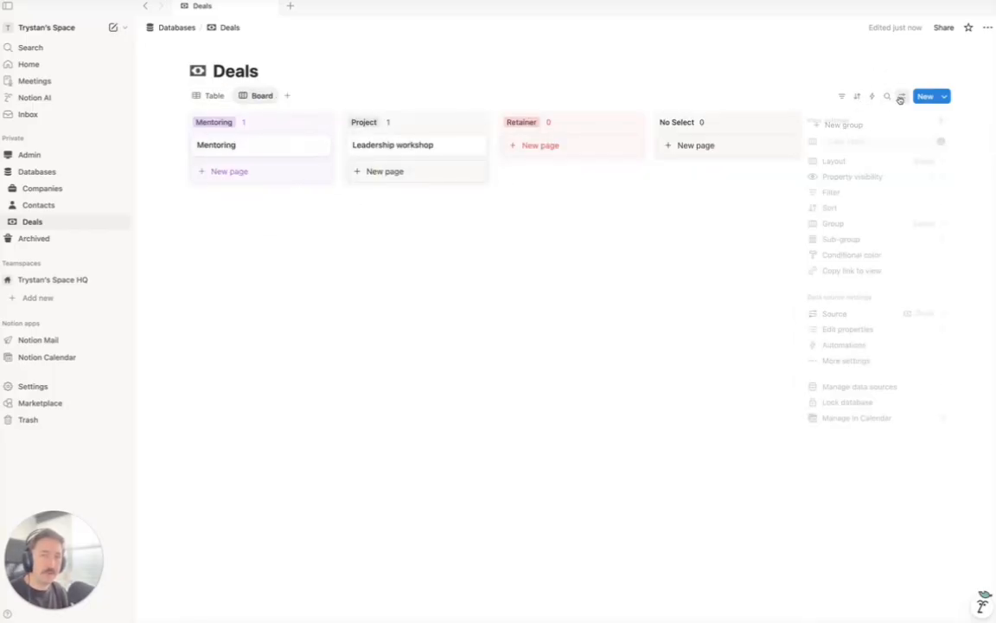
pyautogui.click(898, 162)
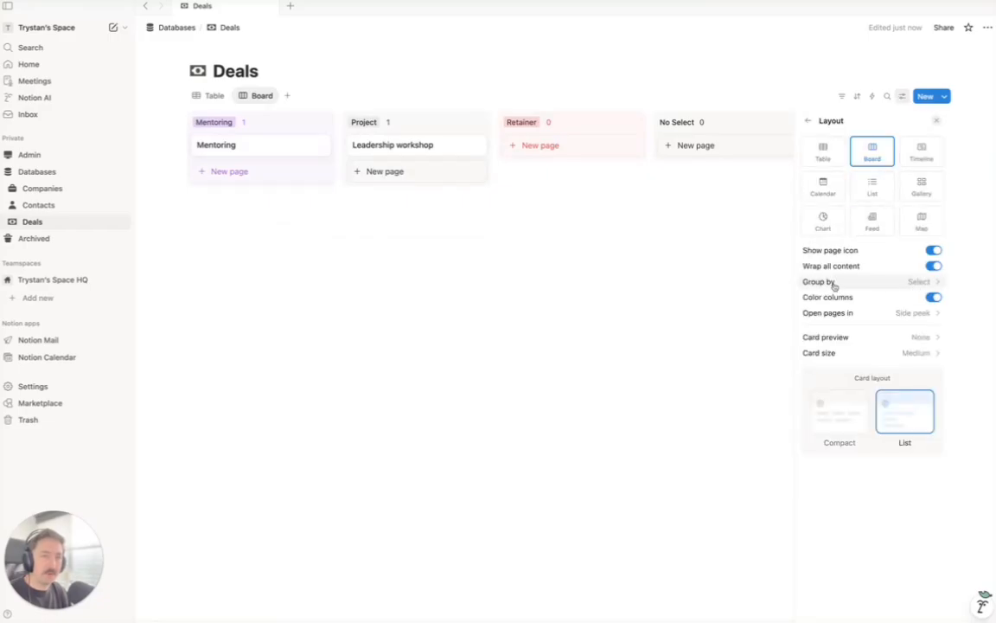
pyautogui.click(728, 244)
pyautogui.click(902, 96)
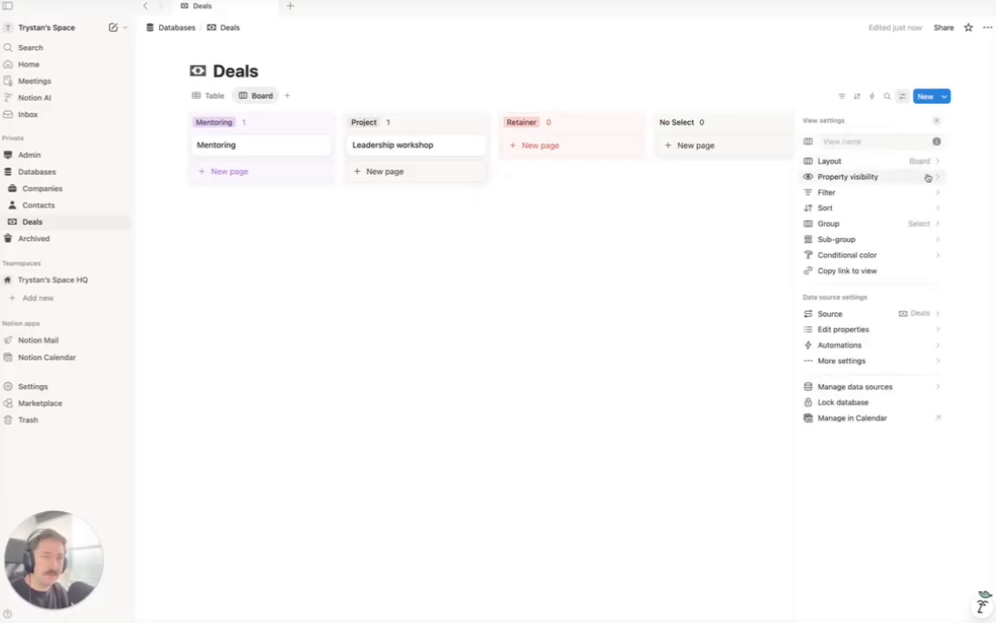
pyautogui.click(862, 162)
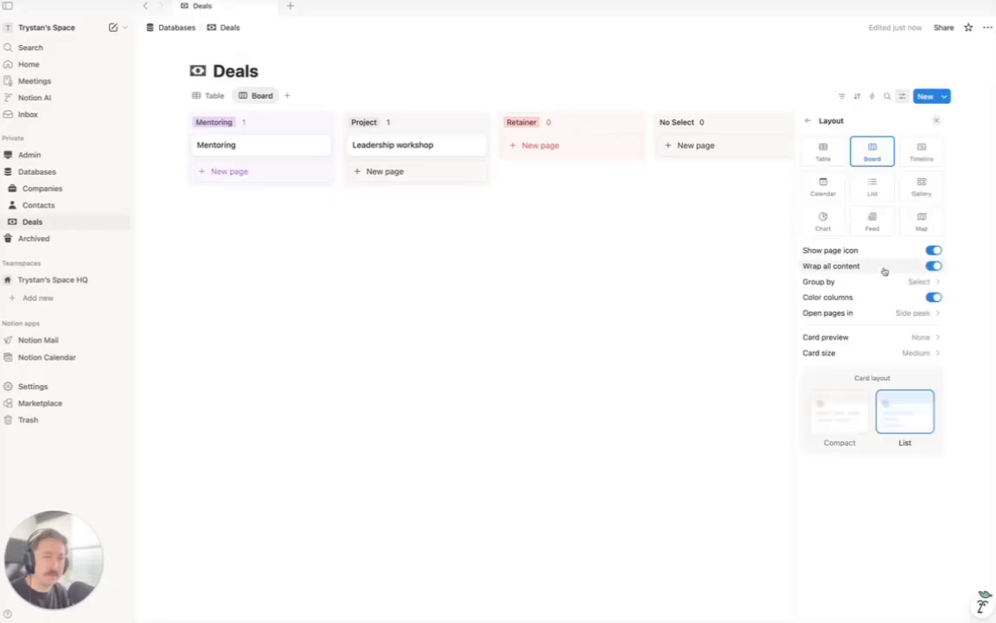
pyautogui.click(656, 263)
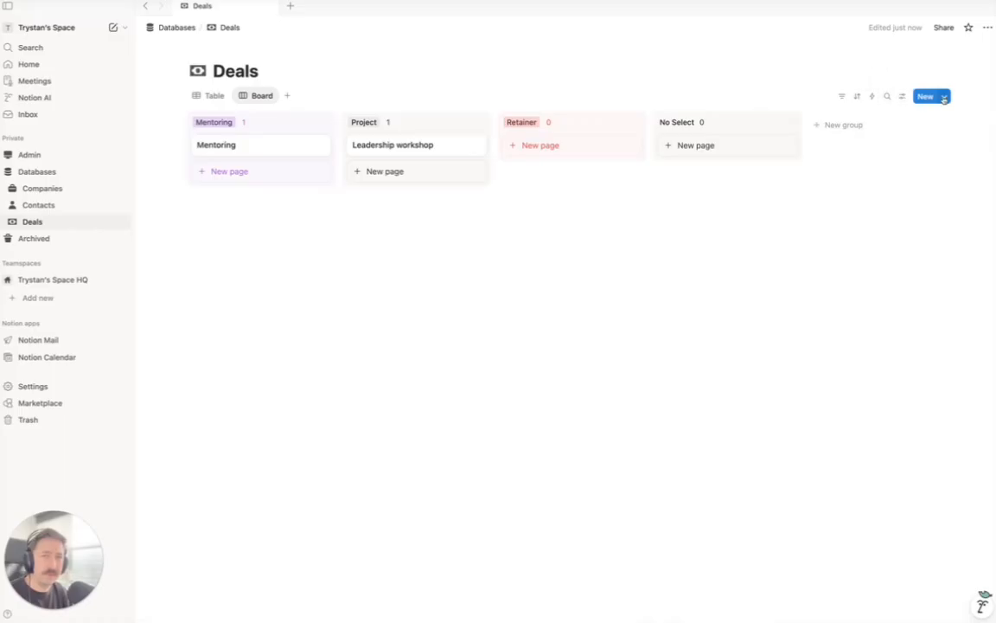
# Step: Review the board's Property visibility and Layout settings, then go back to the Table view
pyautogui.click(902, 97)
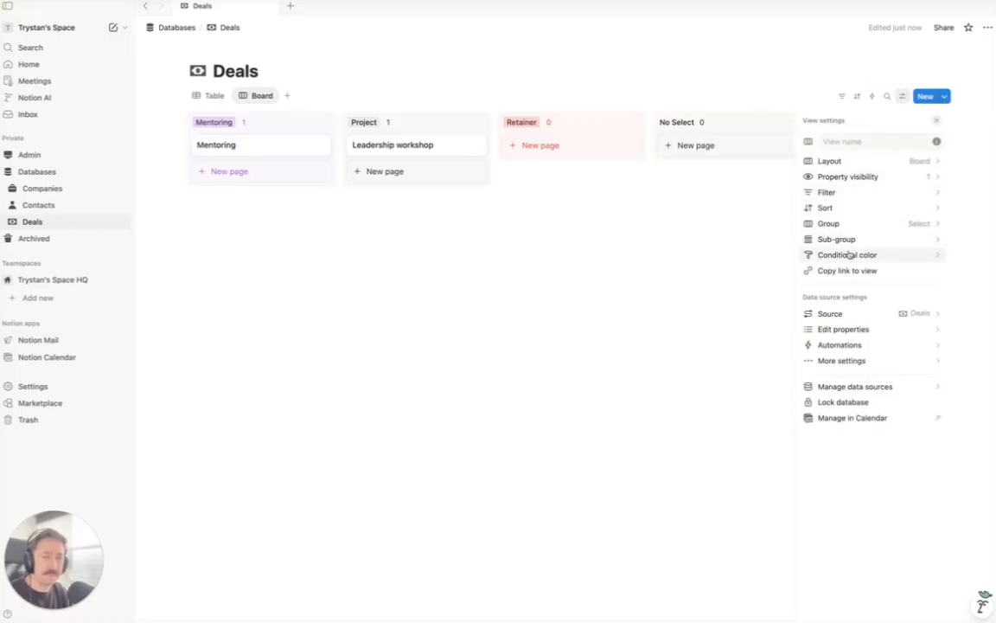
pyautogui.click(855, 176)
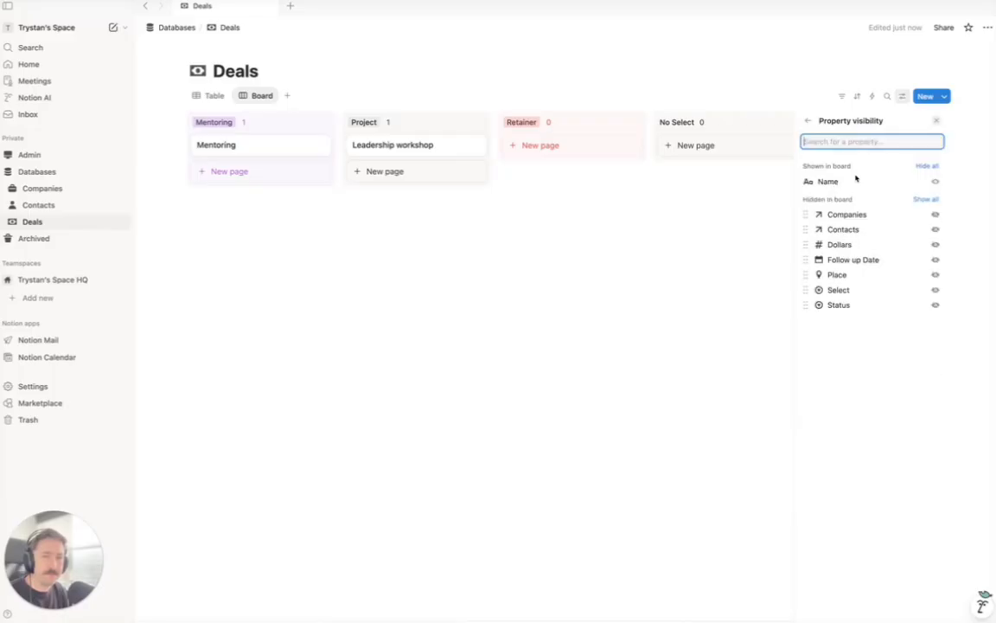
pyautogui.click(806, 121)
pyautogui.click(847, 177)
pyautogui.click(807, 121)
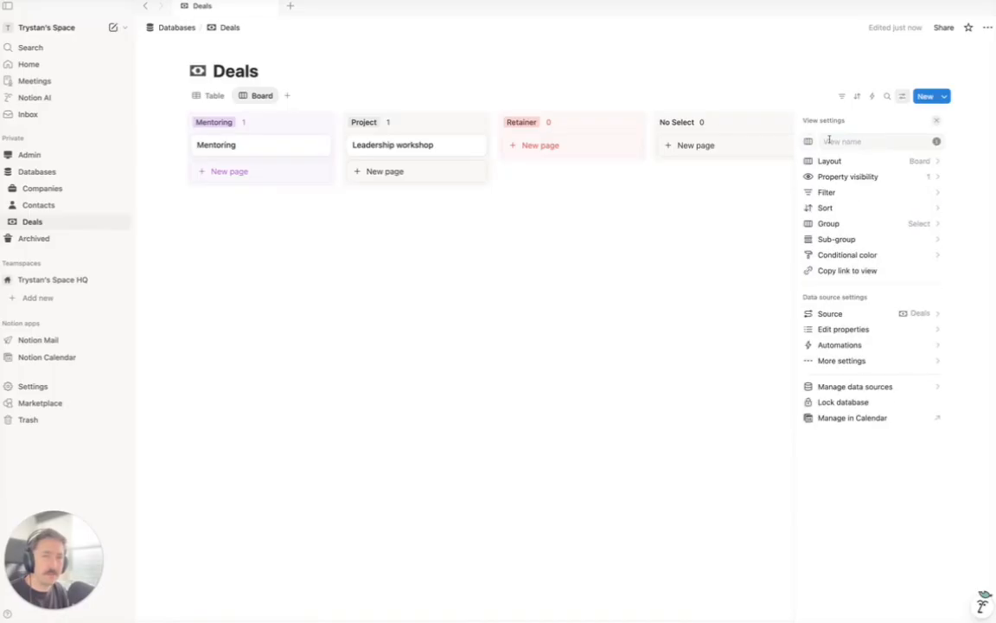
pyautogui.click(913, 161)
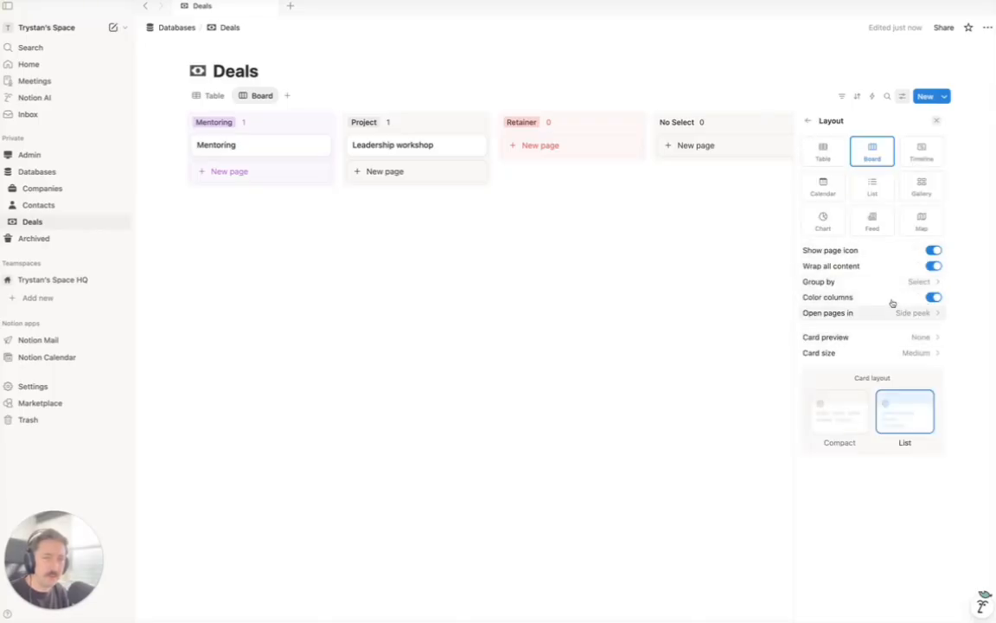
pyautogui.click(809, 122)
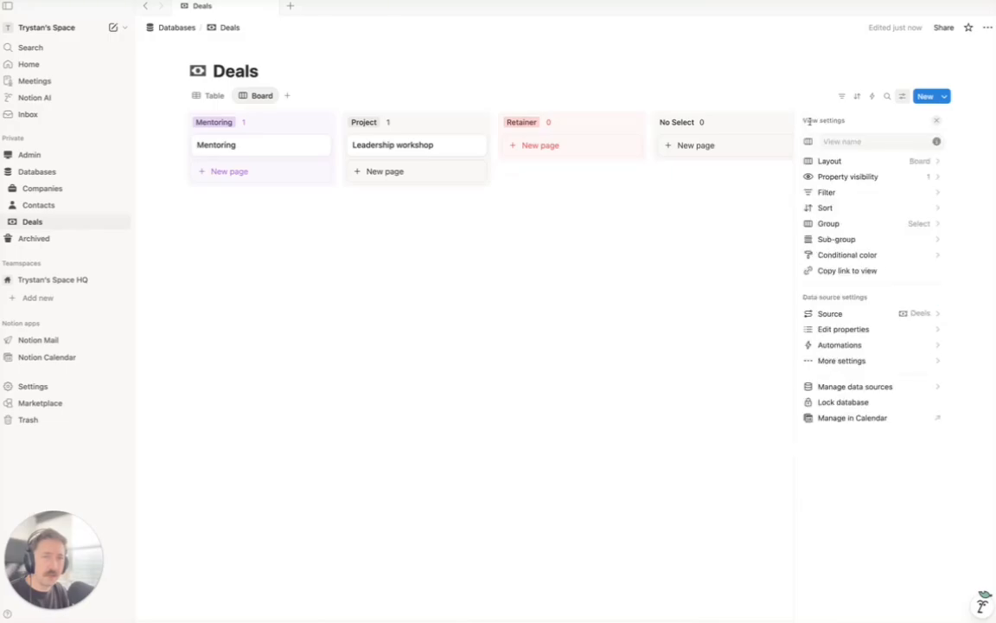
pyautogui.click(685, 285)
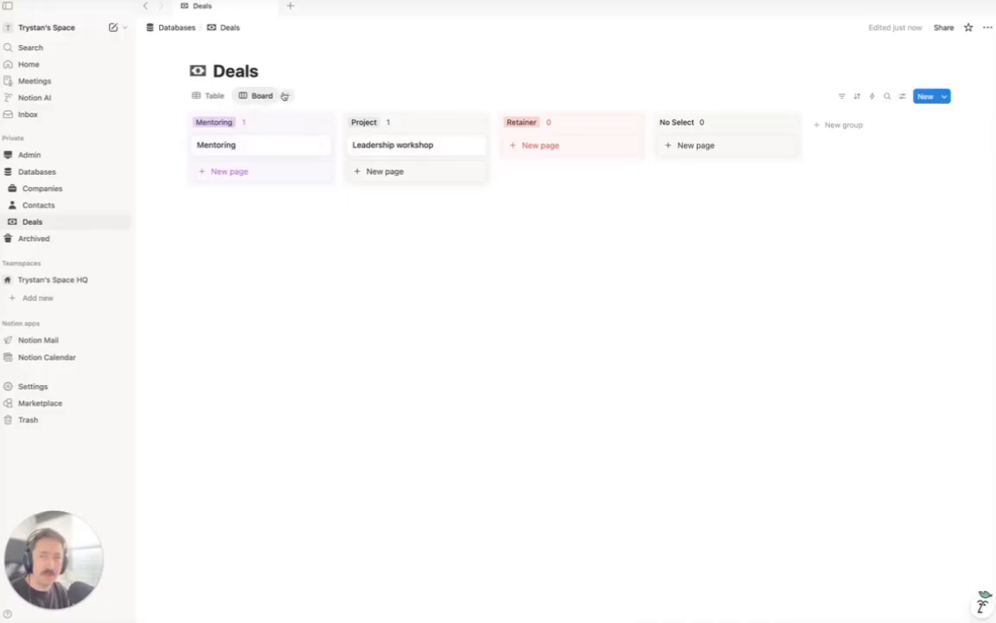
pyautogui.click(212, 95)
# Step: Add a Deal 1 row and set statuses: Leadership workshop Nurture, Mentoring Closed, Deal 1 Top Referrer
pyautogui.click(228, 180)
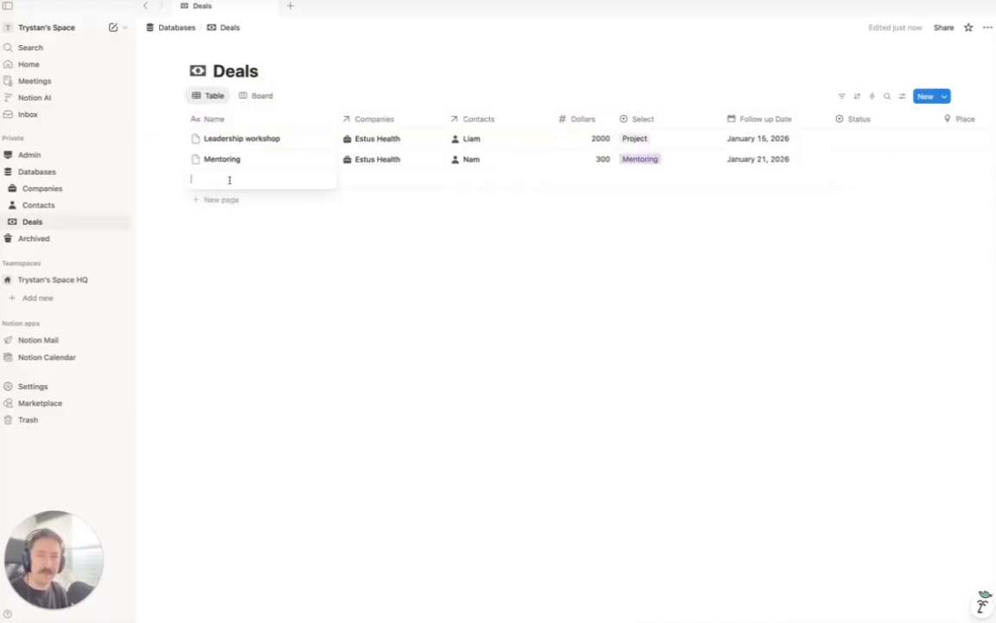
pyautogui.write('Deal 1')
pyautogui.press('Tab')
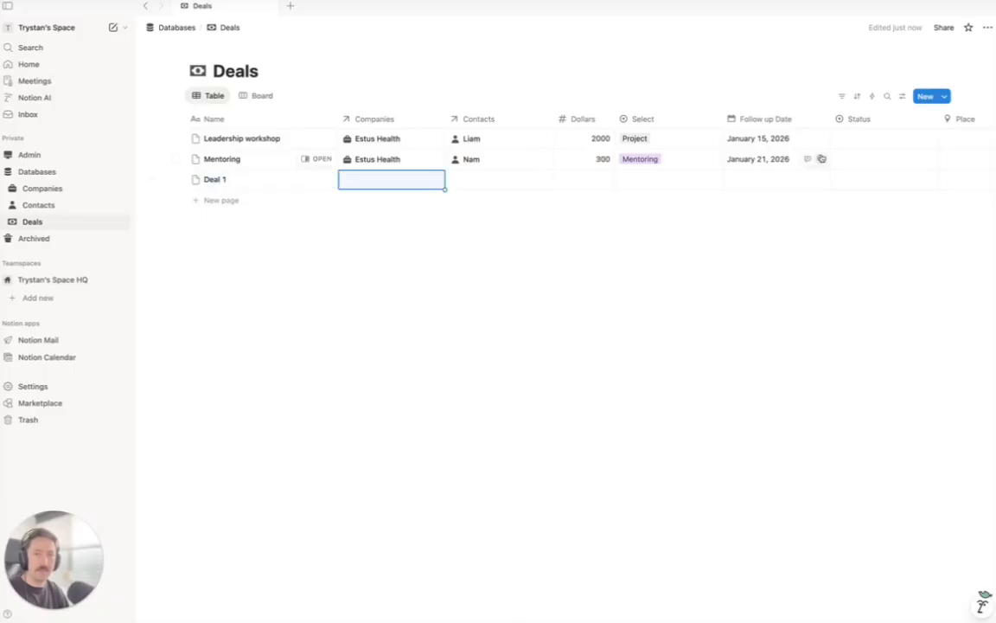
pyautogui.click(882, 138)
pyautogui.click(868, 173)
pyautogui.click(865, 159)
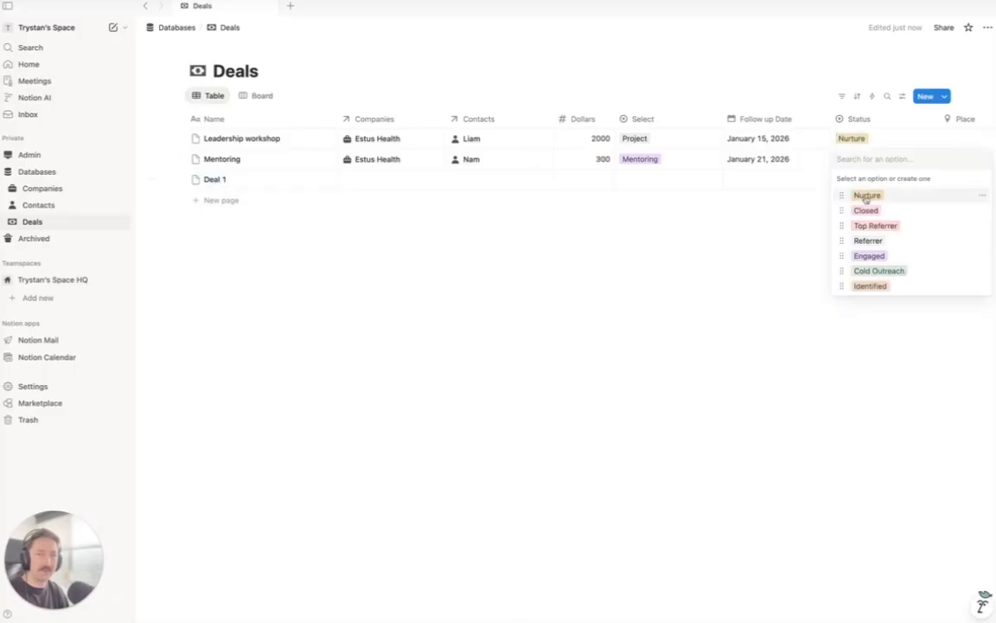
pyautogui.click(867, 197)
pyautogui.click(854, 160)
pyautogui.click(866, 210)
pyautogui.click(866, 182)
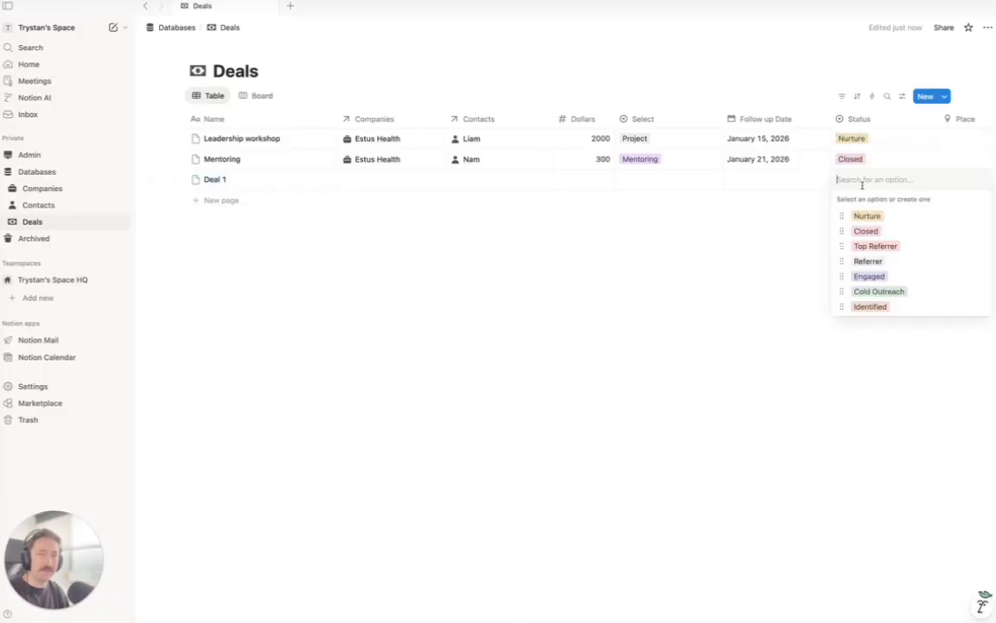
pyautogui.click(870, 246)
# Step: Add four more deal rows with statuses Referrer, Cold Outreach, Engaged and Identified
pyautogui.click(870, 204)
pyautogui.click(872, 204)
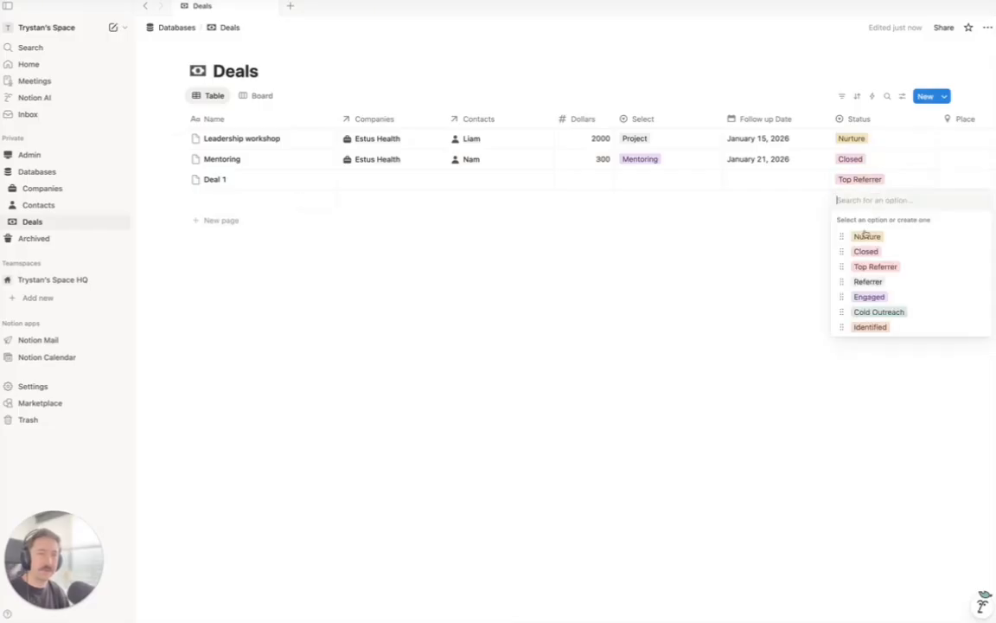
pyautogui.click(865, 279)
pyautogui.click(854, 220)
pyautogui.click(852, 223)
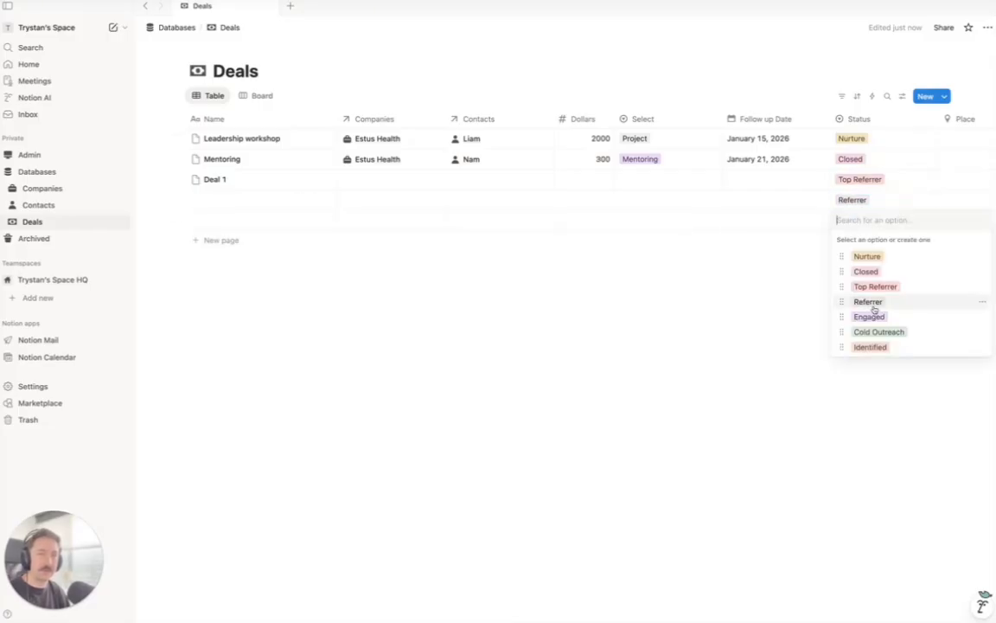
pyautogui.click(874, 328)
pyautogui.click(871, 240)
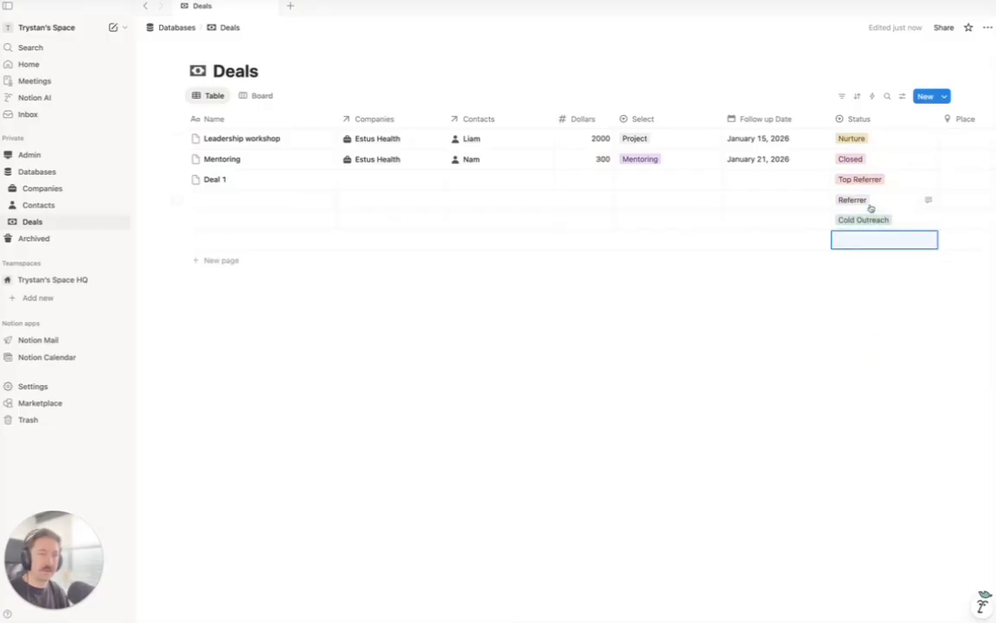
pyautogui.click(856, 241)
pyautogui.click(867, 336)
pyautogui.click(878, 257)
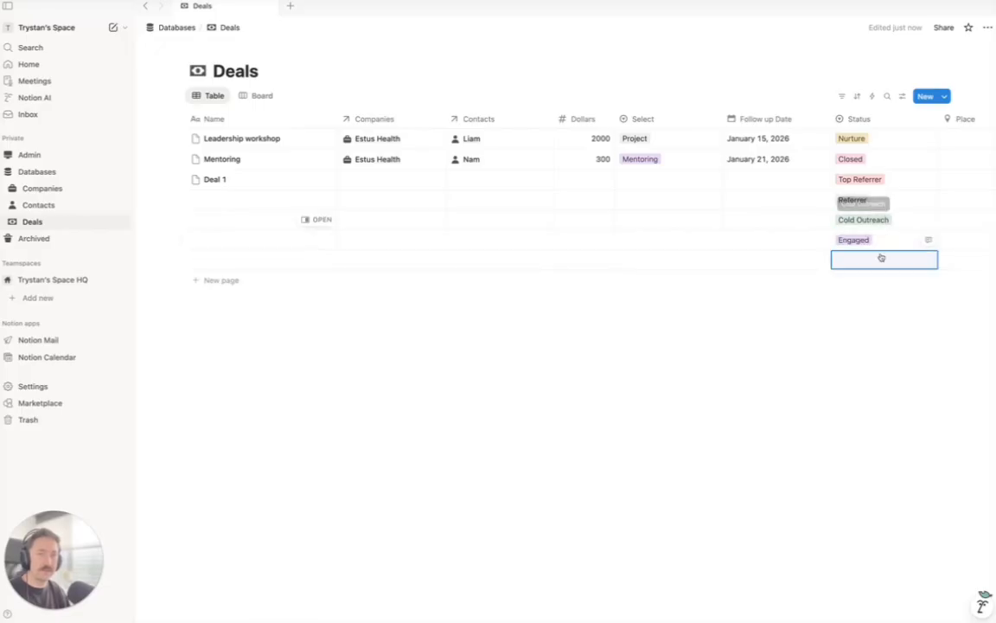
pyautogui.click(869, 259)
pyautogui.click(869, 386)
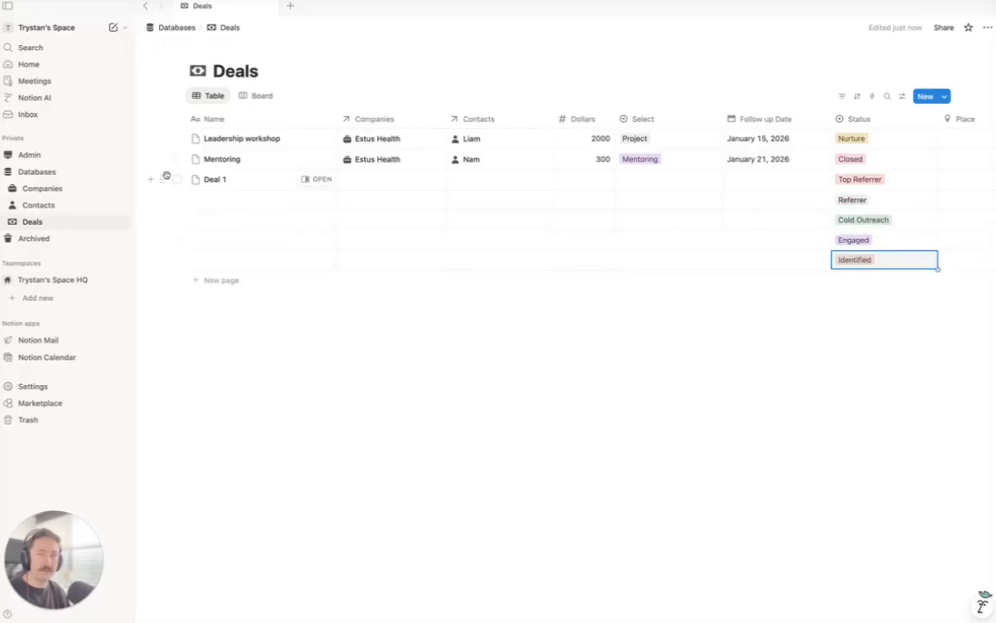
# Step: Name the new rows Deal l2, Deal 3, Deal 4 and Deal 5, then show the board
pyautogui.click(233, 200)
pyautogui.write('Deal l2')
pyautogui.press('Return')
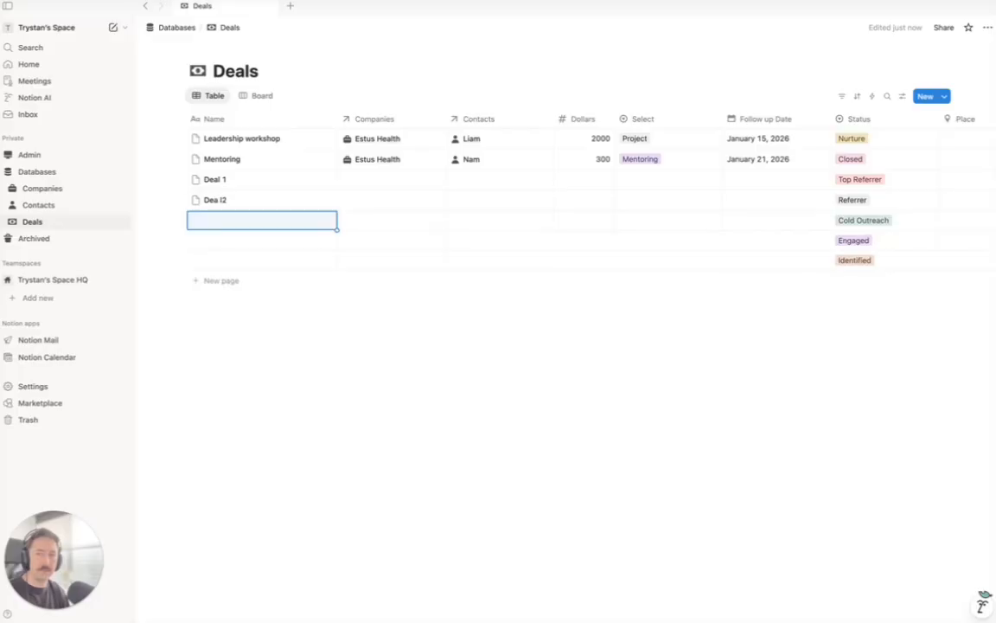
pyautogui.write('Deal 3')
pyautogui.press('Return')
pyautogui.write('Deal 4')
pyautogui.press('Return')
pyautogui.write('De')
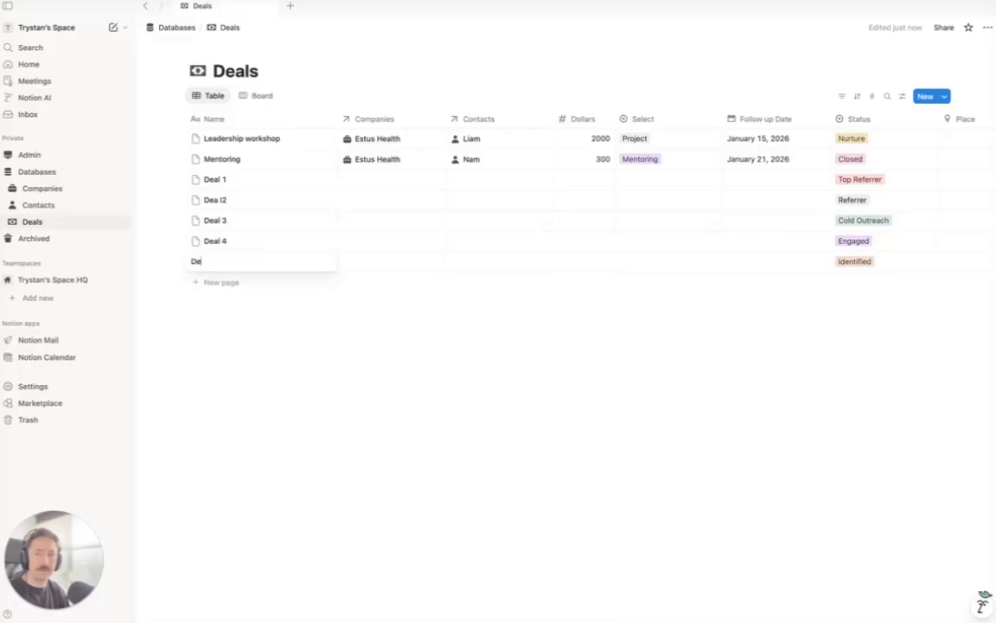
pyautogui.write('al 5')
pyautogui.press('Tab')
pyautogui.click(262, 96)
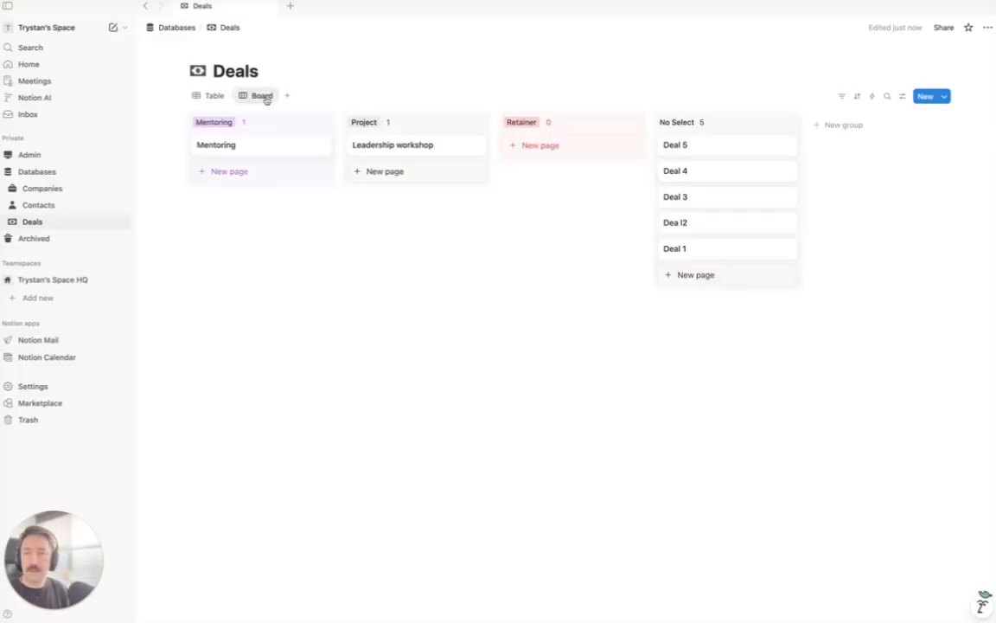
# Step: Group the Deals board by Status and set the card size to Small
pyautogui.click(903, 97)
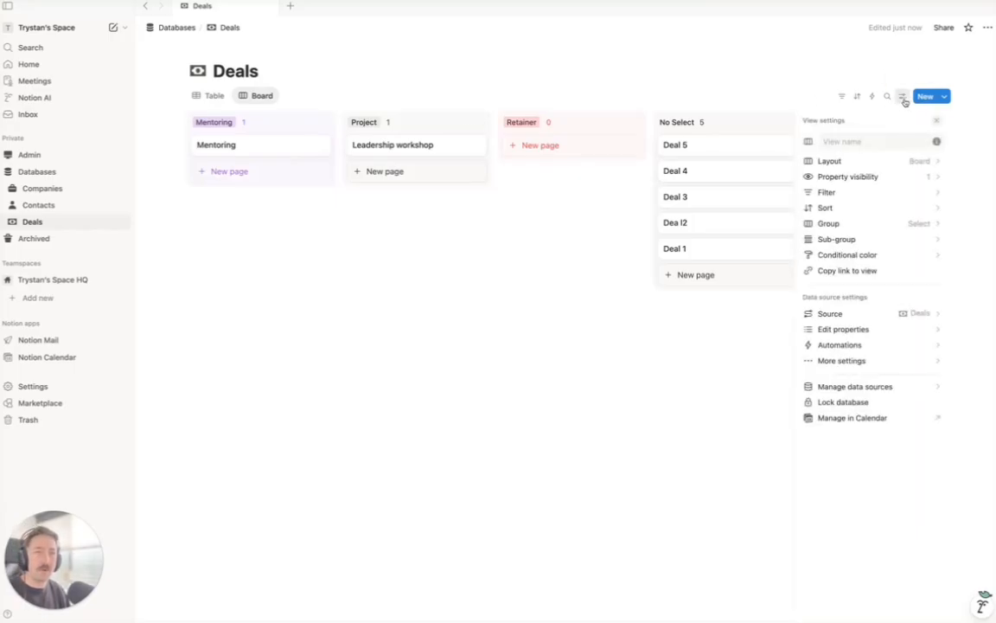
pyautogui.click(882, 164)
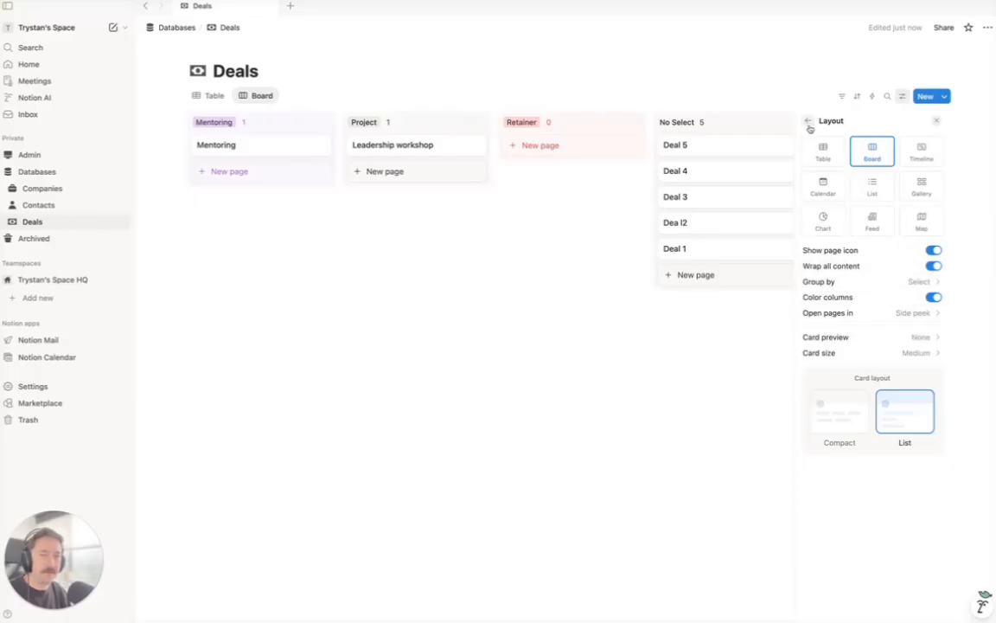
pyautogui.click(808, 124)
pyautogui.click(884, 225)
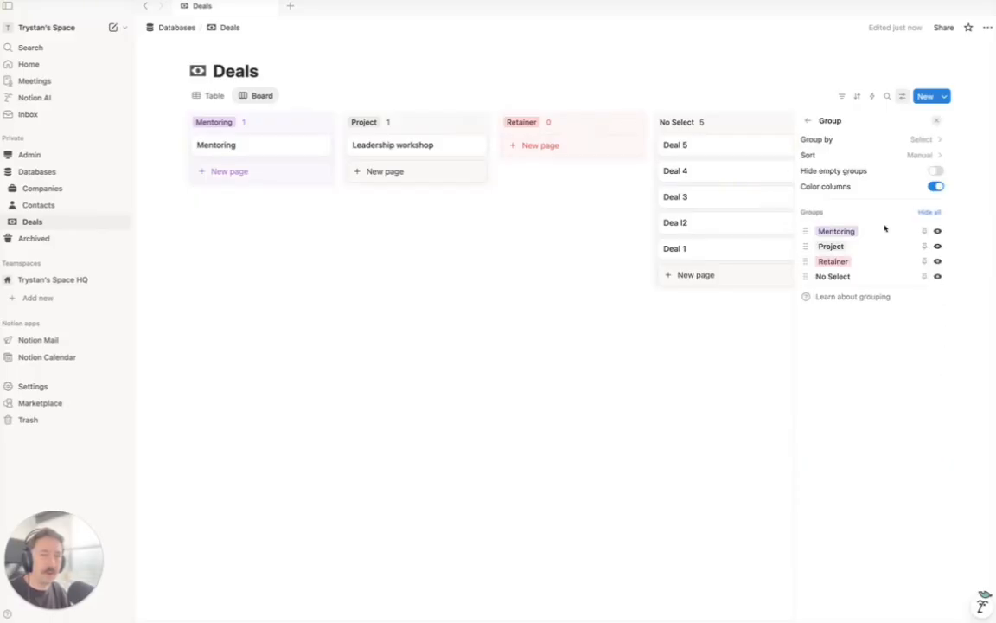
pyautogui.click(918, 139)
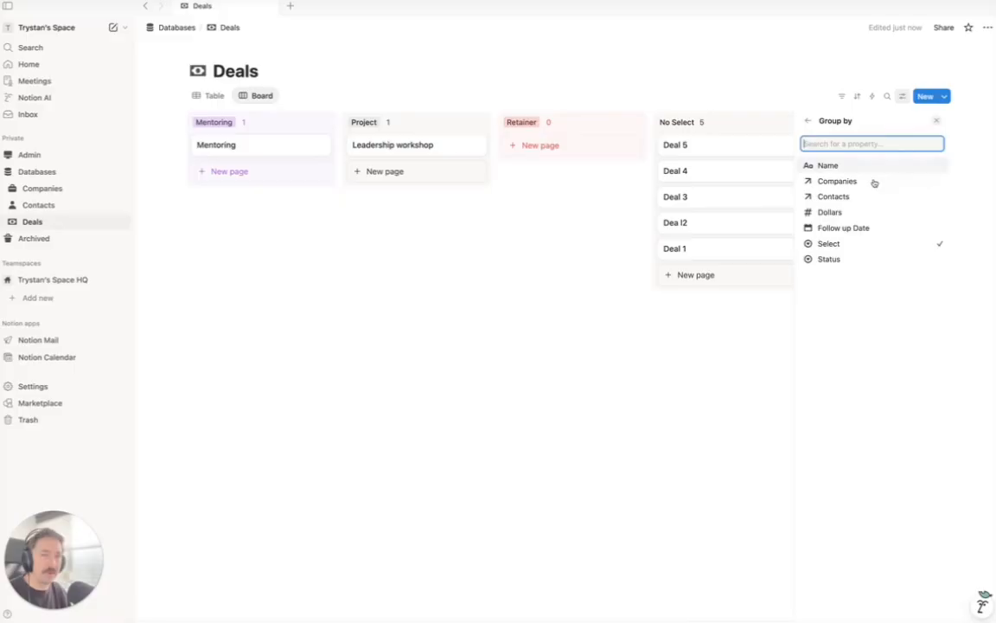
pyautogui.click(830, 259)
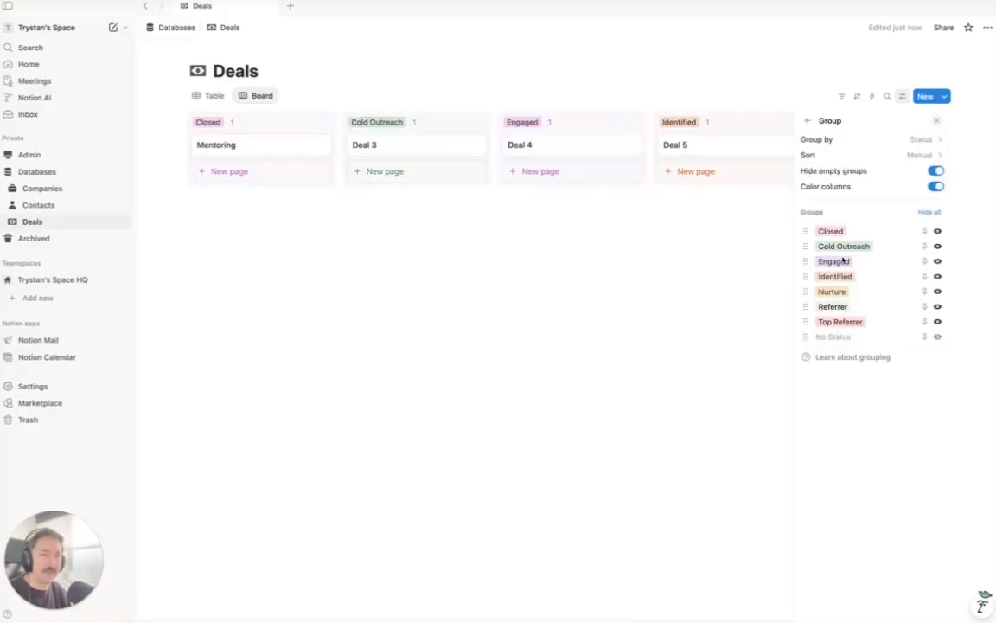
pyautogui.click(808, 121)
pyautogui.click(883, 173)
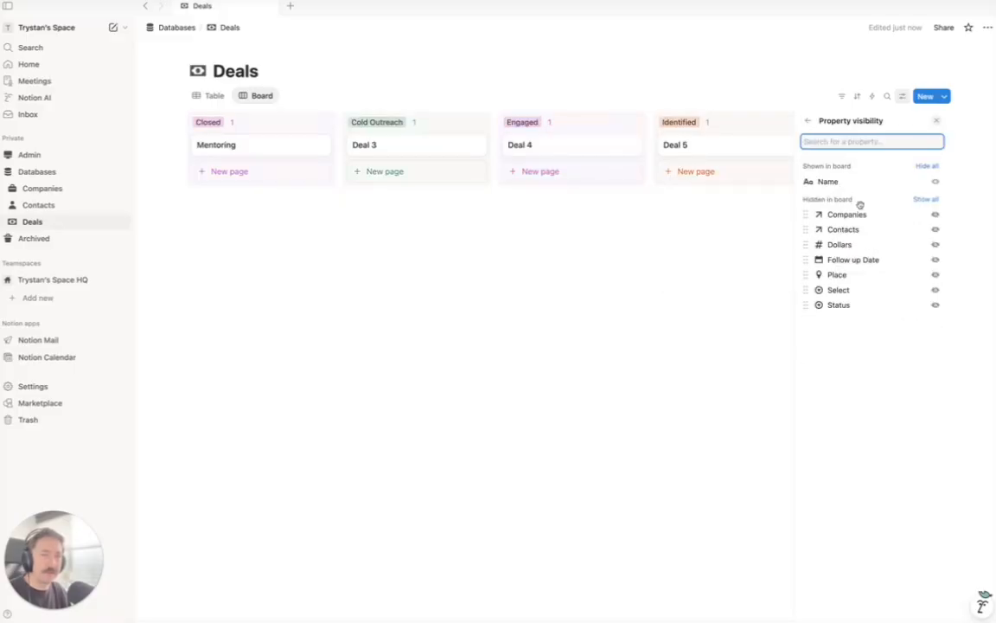
pyautogui.click(806, 122)
pyautogui.click(868, 162)
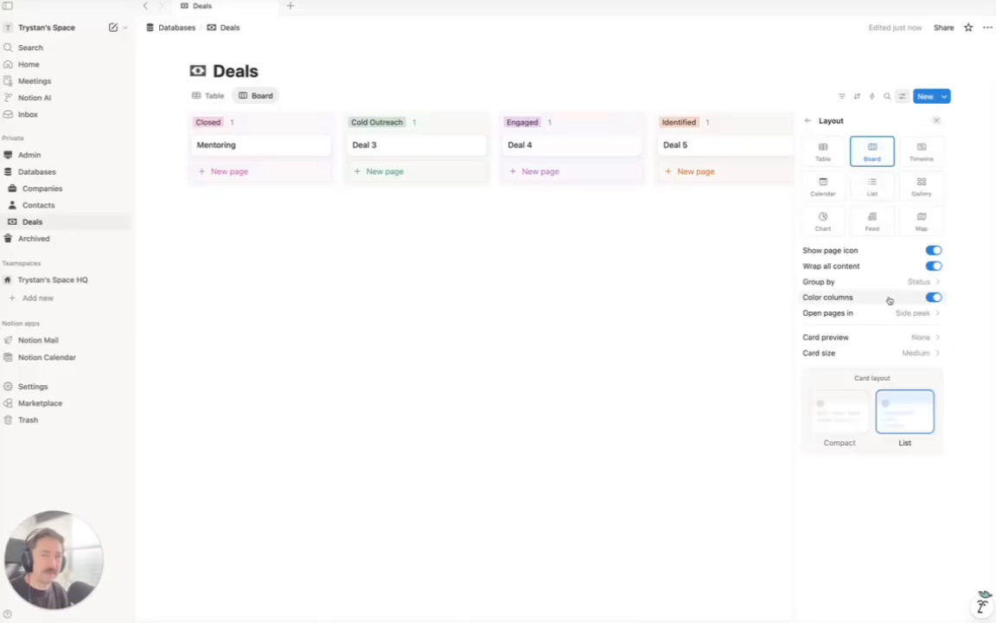
pyautogui.click(922, 352)
pyautogui.click(823, 369)
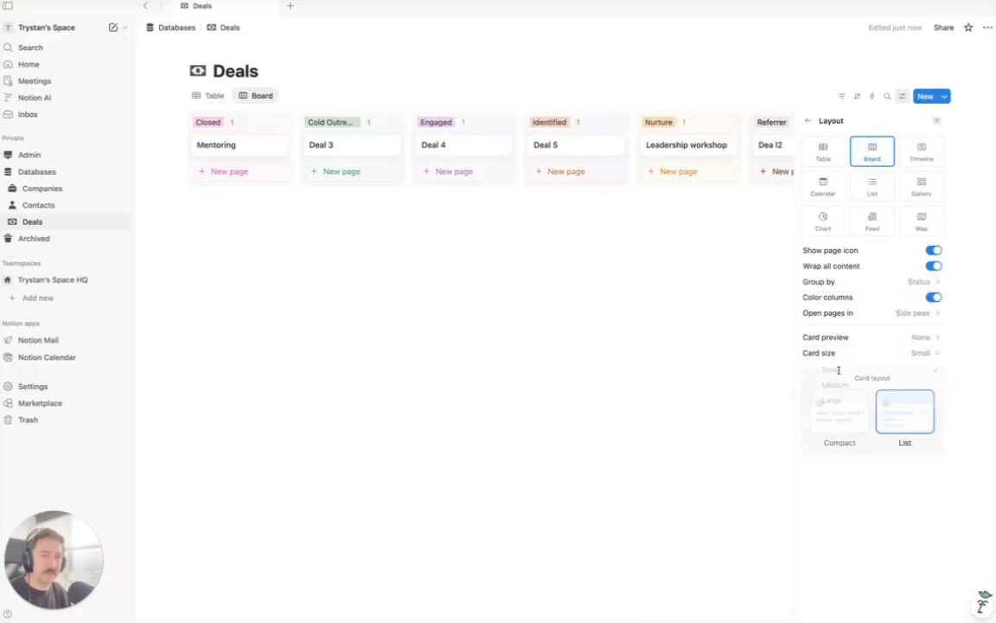
pyautogui.click(684, 287)
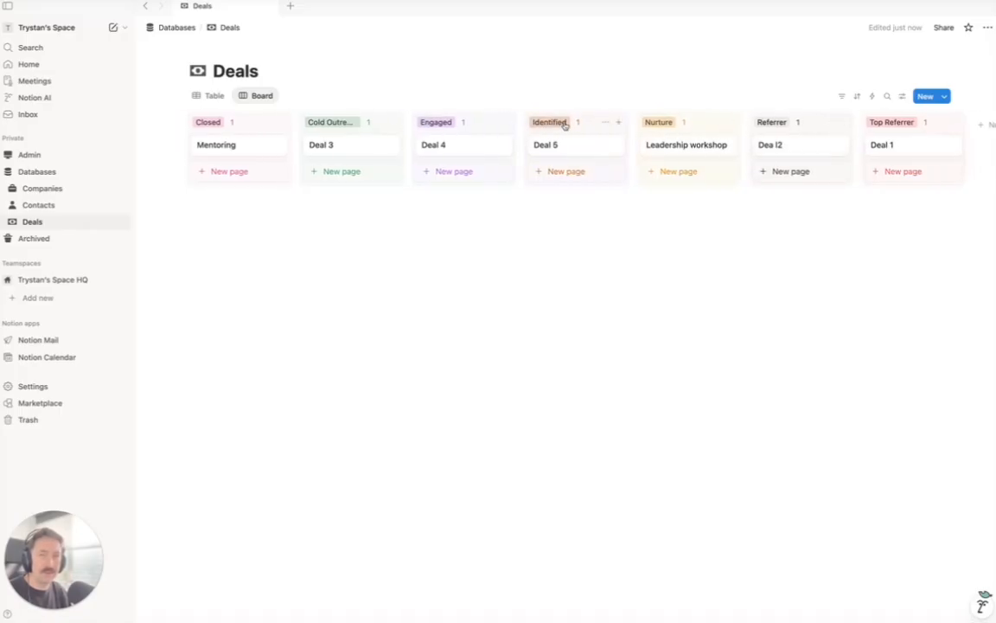
# Step: Reorder the board columns to Identified, Cold Outreach, Engaged, Referrer, then Top Referrer
pyautogui.moveTo(565, 124); pyautogui.dragTo(185, 121)
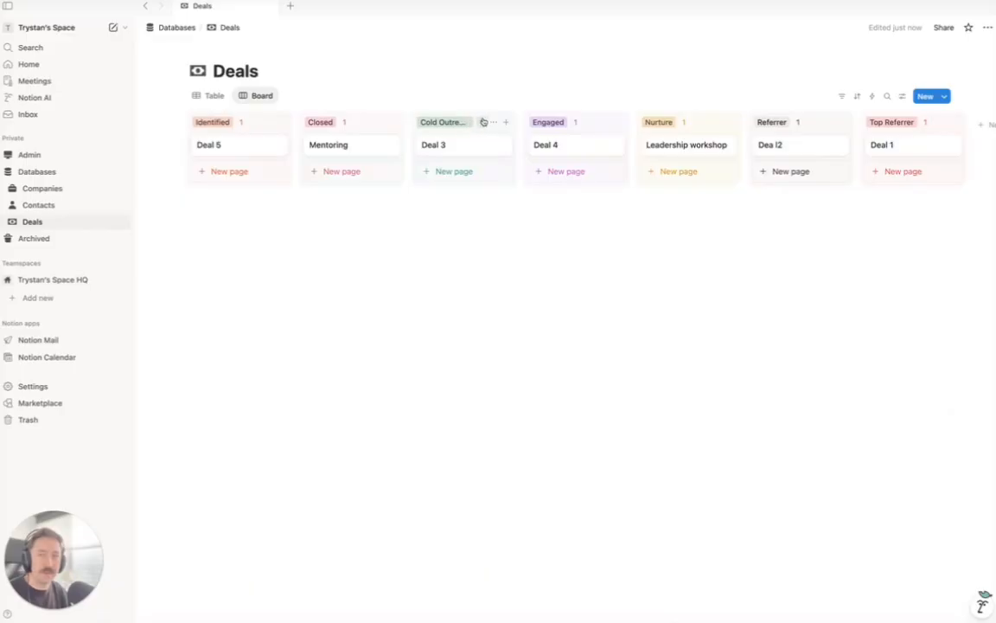
pyautogui.moveTo(484, 122); pyautogui.dragTo(324, 122)
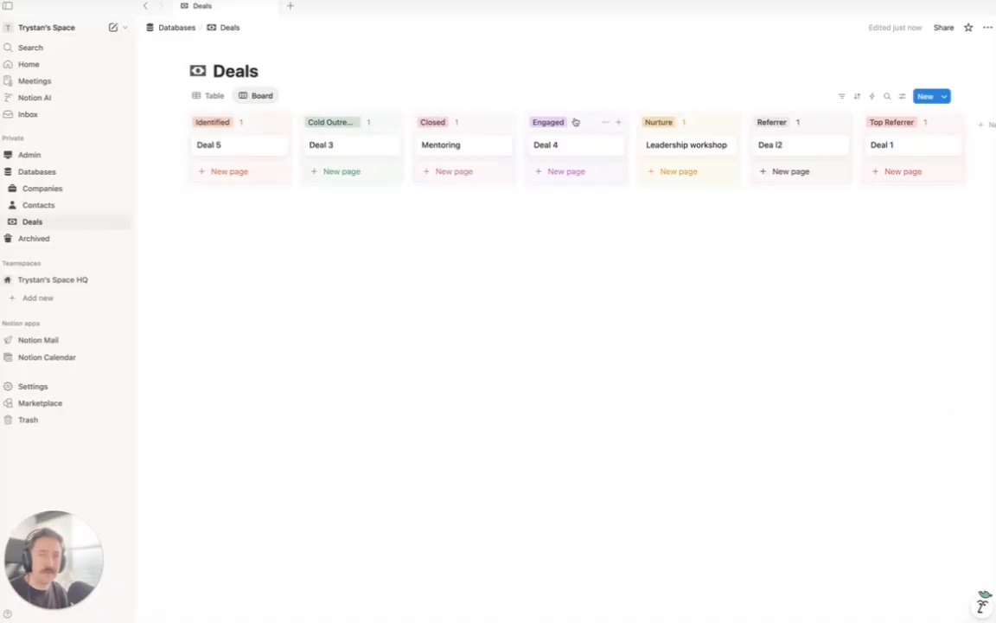
pyautogui.moveTo(576, 122); pyautogui.dragTo(476, 125)
pyautogui.moveTo(810, 120); pyautogui.dragTo(585, 122)
pyautogui.moveTo(908, 124); pyautogui.dragTo(701, 127)
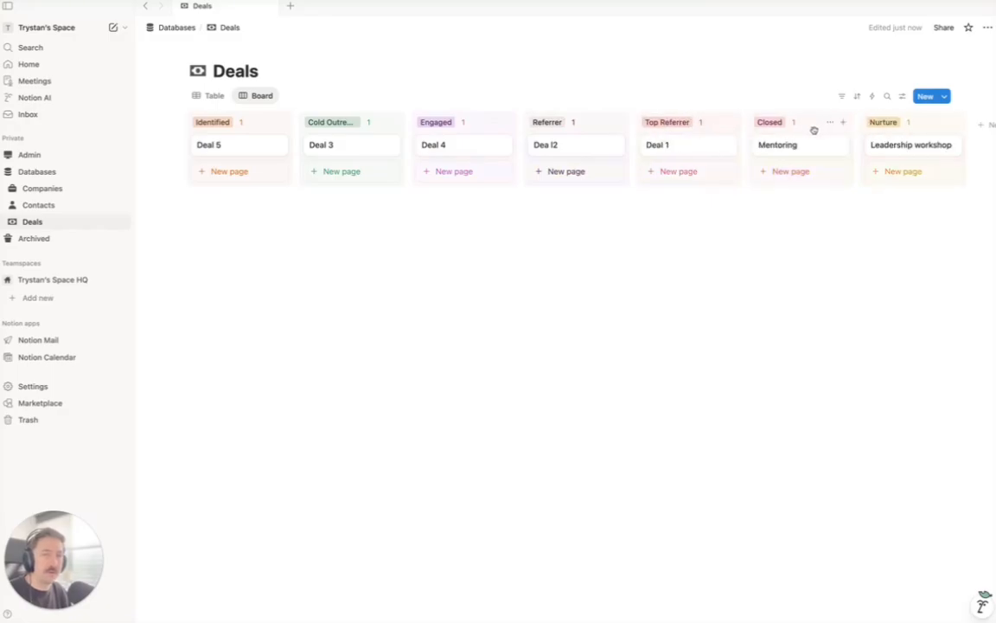
# Step: Make Companies, Contacts and Follow up Date visible on the Deals board cards
pyautogui.click(902, 96)
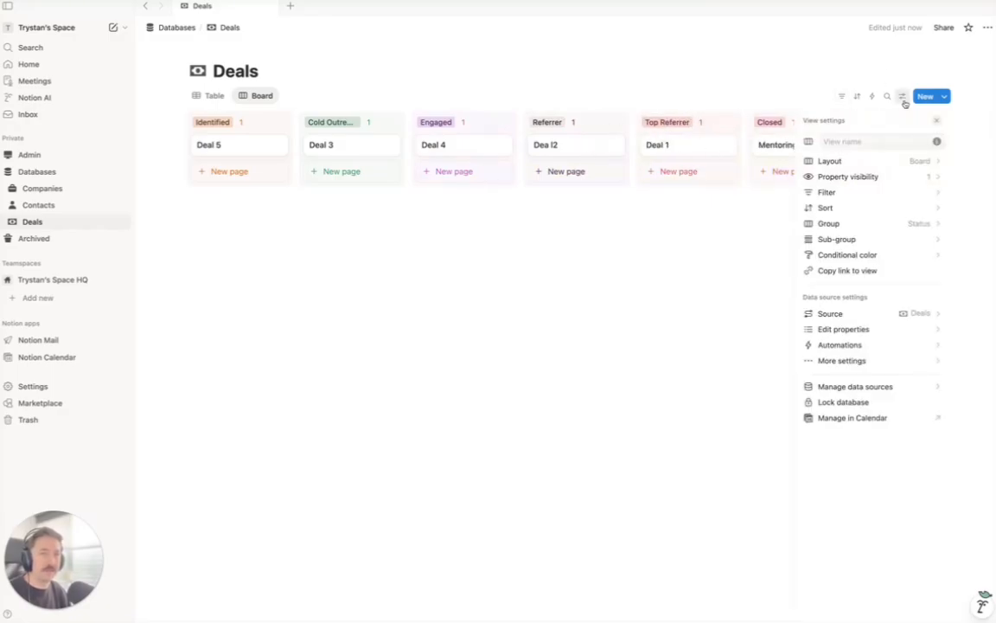
pyautogui.click(887, 177)
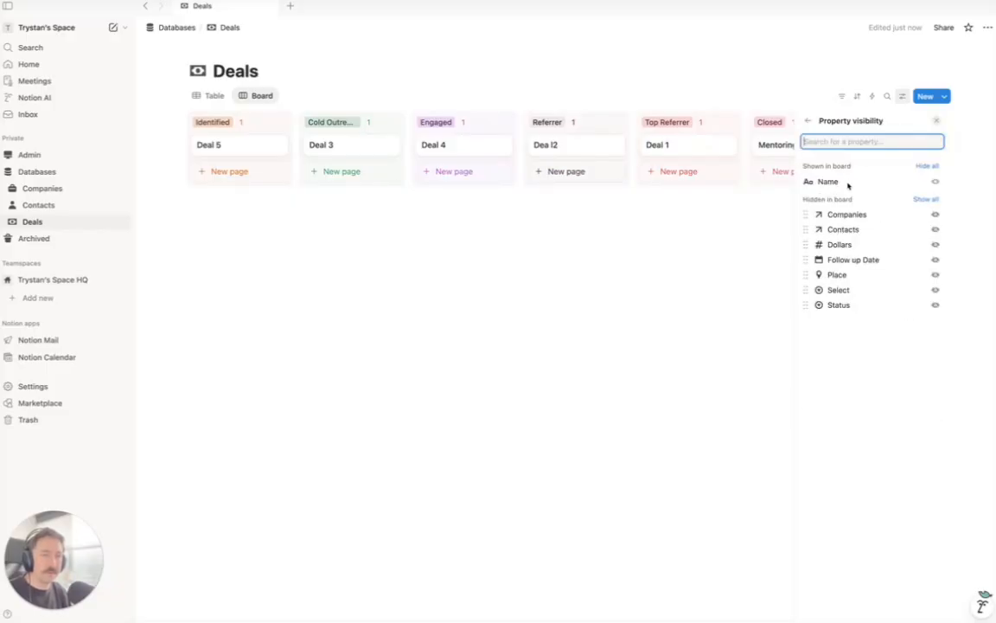
pyautogui.click(936, 217)
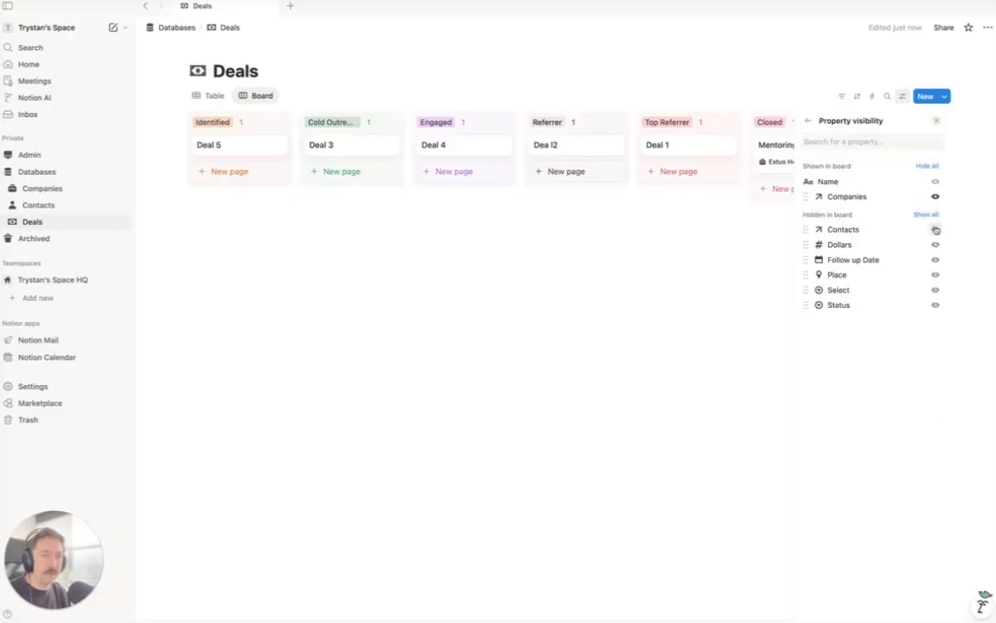
pyautogui.click(936, 229)
pyautogui.click(935, 260)
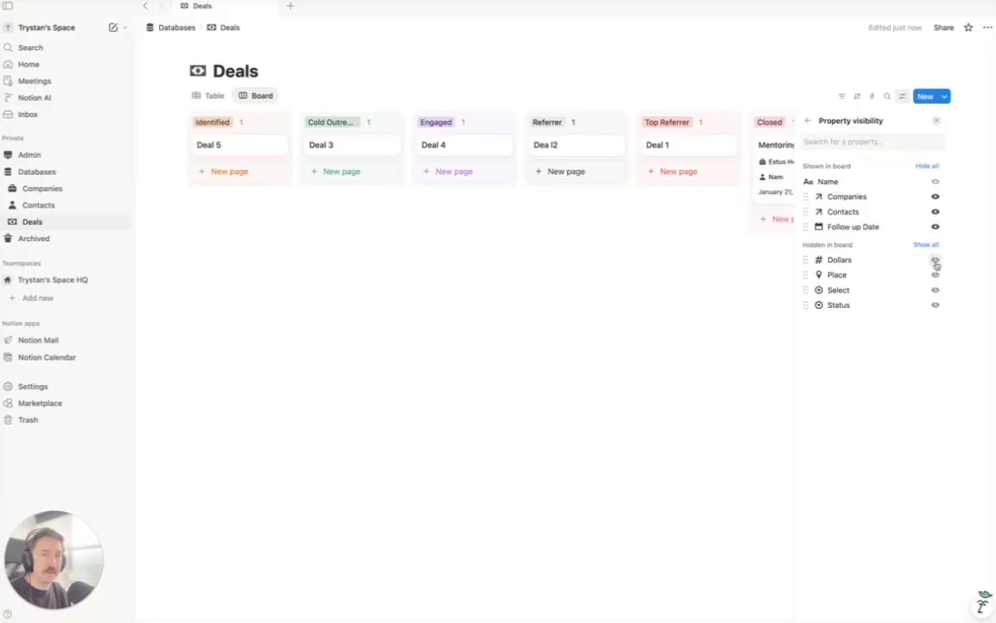
pyautogui.click(693, 283)
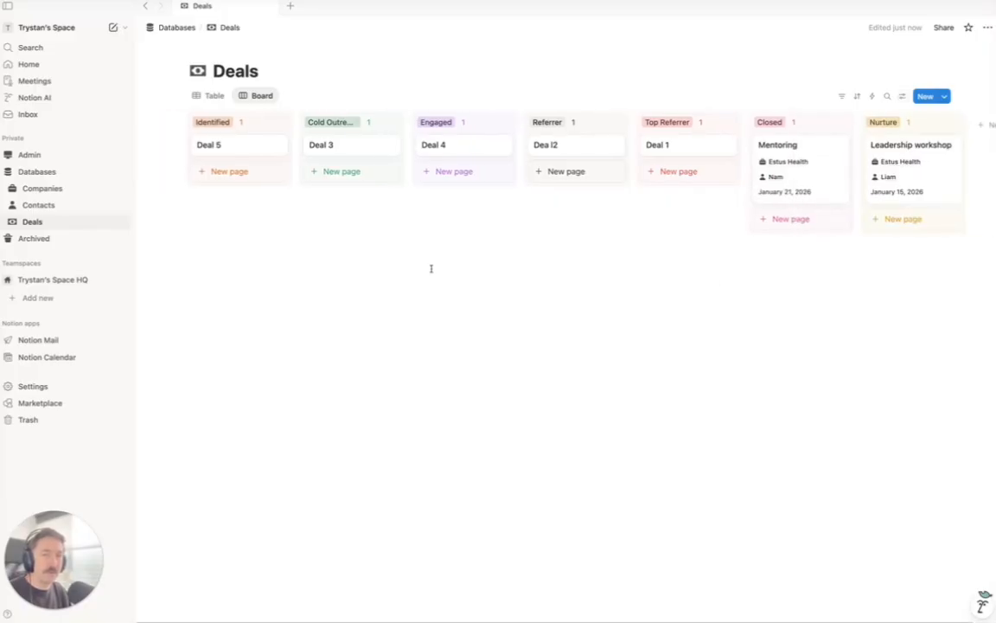
pyautogui.click(211, 96)
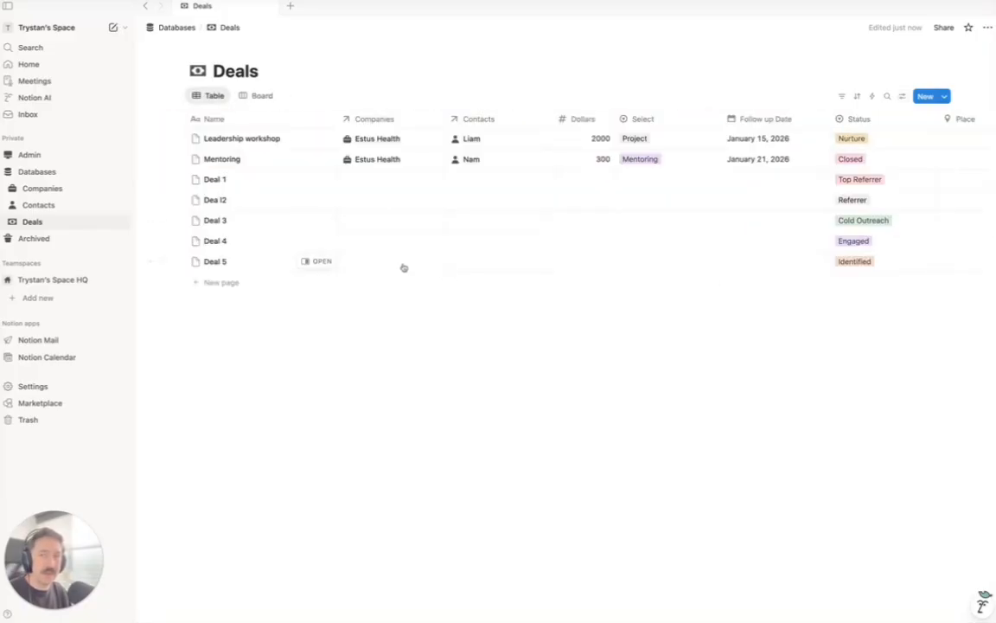
pyautogui.click(257, 96)
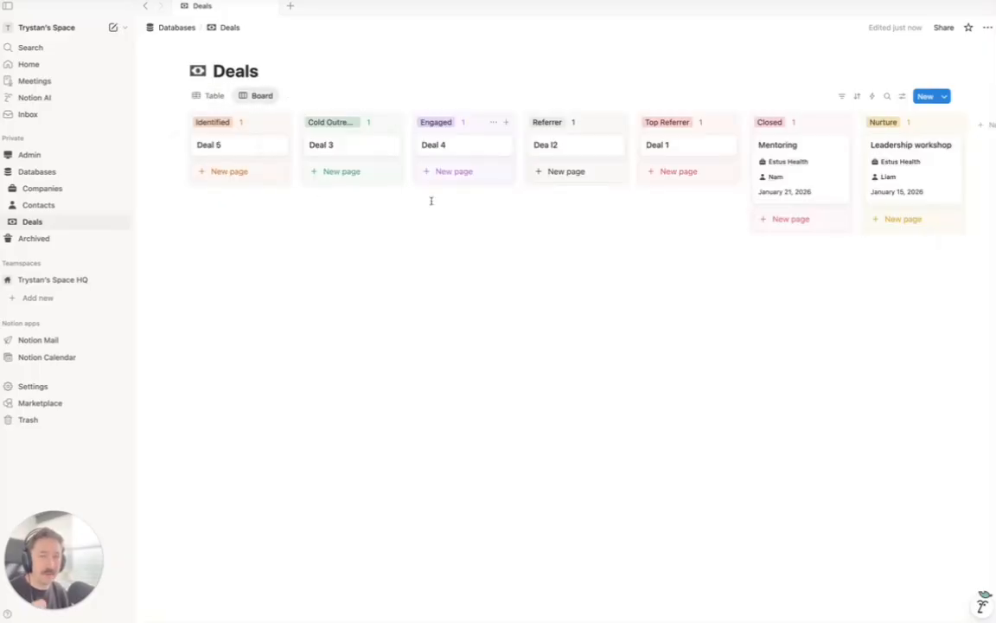
# Step: Add an EAP deal under Identified, linked to the company Maccas and one contact
pyautogui.click(229, 171)
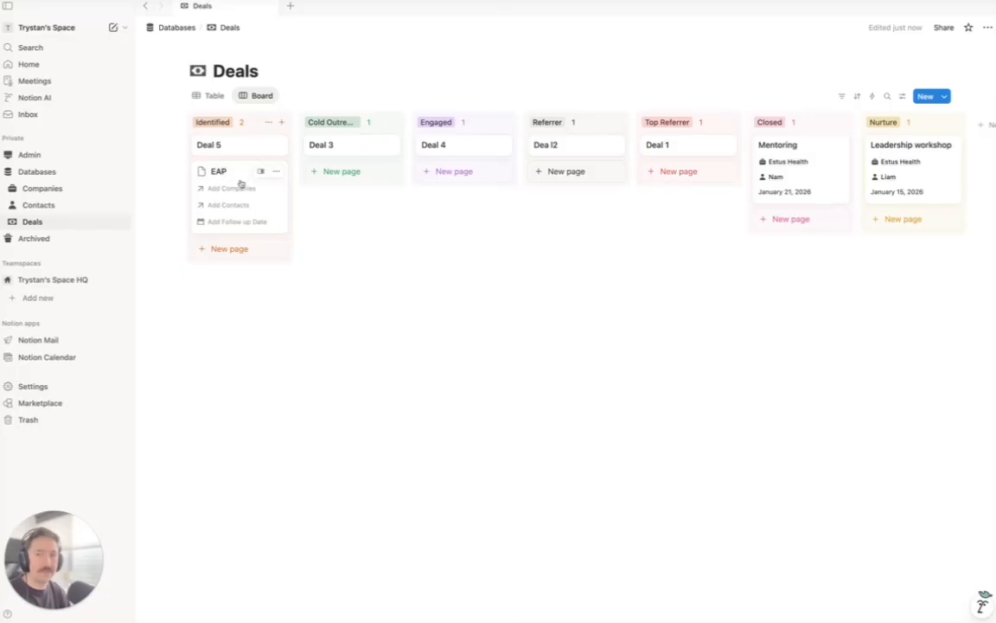
pyautogui.click(233, 187)
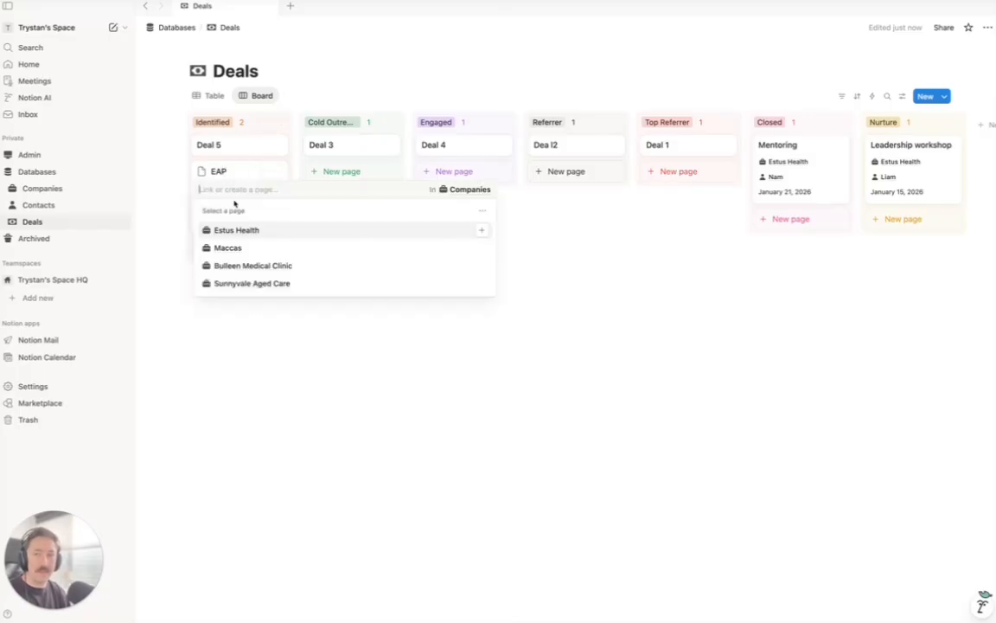
pyautogui.click(231, 247)
pyautogui.press('Escape')
pyautogui.click(220, 204)
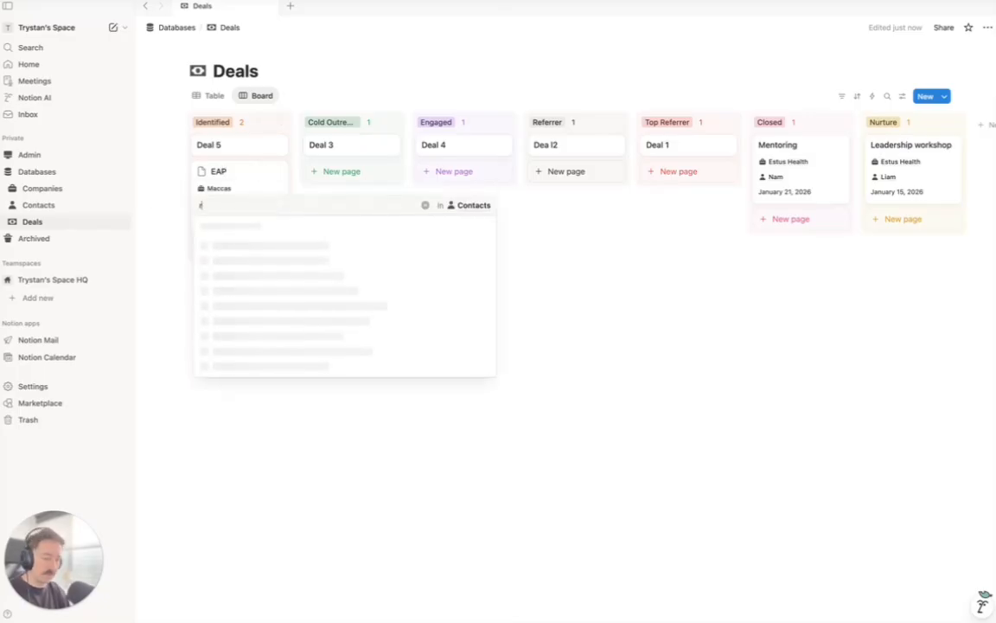
pyautogui.write('ron')
pyautogui.click(226, 246)
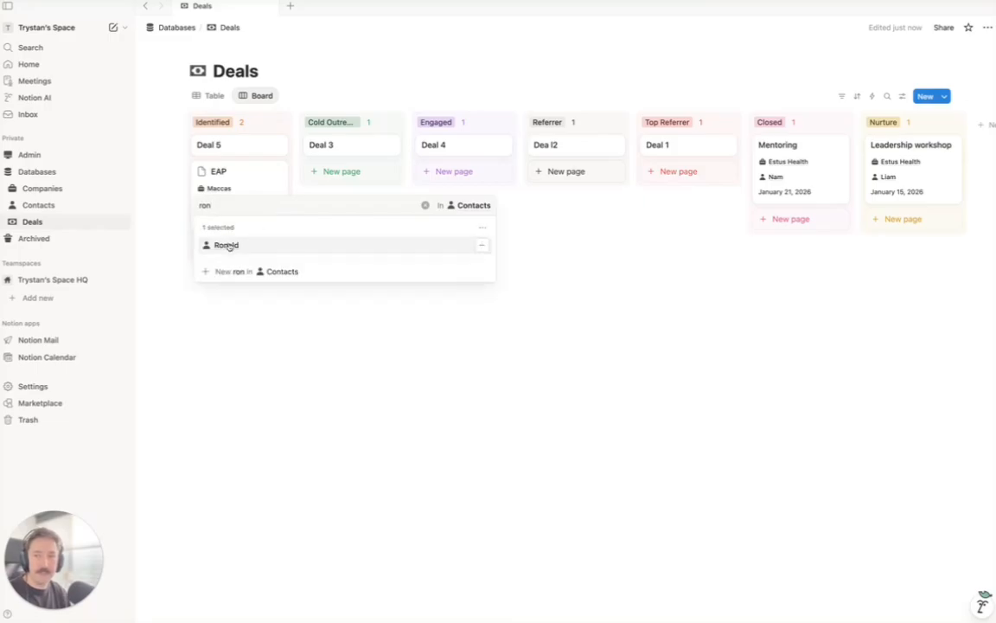
pyautogui.click(379, 71)
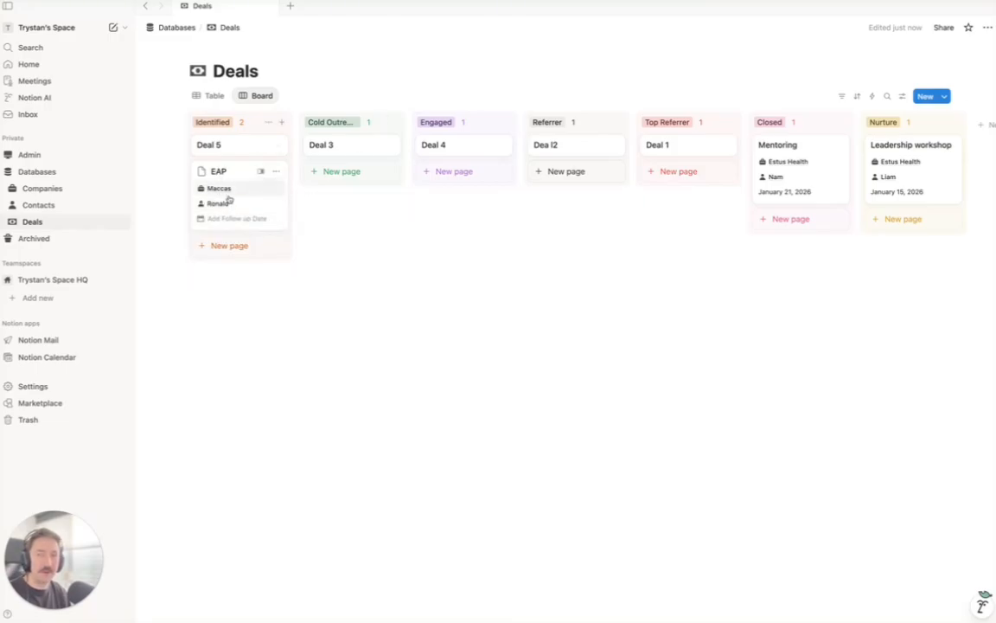
# Step: Show the Select property on the board cards, then switch Deals to the Table view
pyautogui.click(216, 96)
pyautogui.click(251, 96)
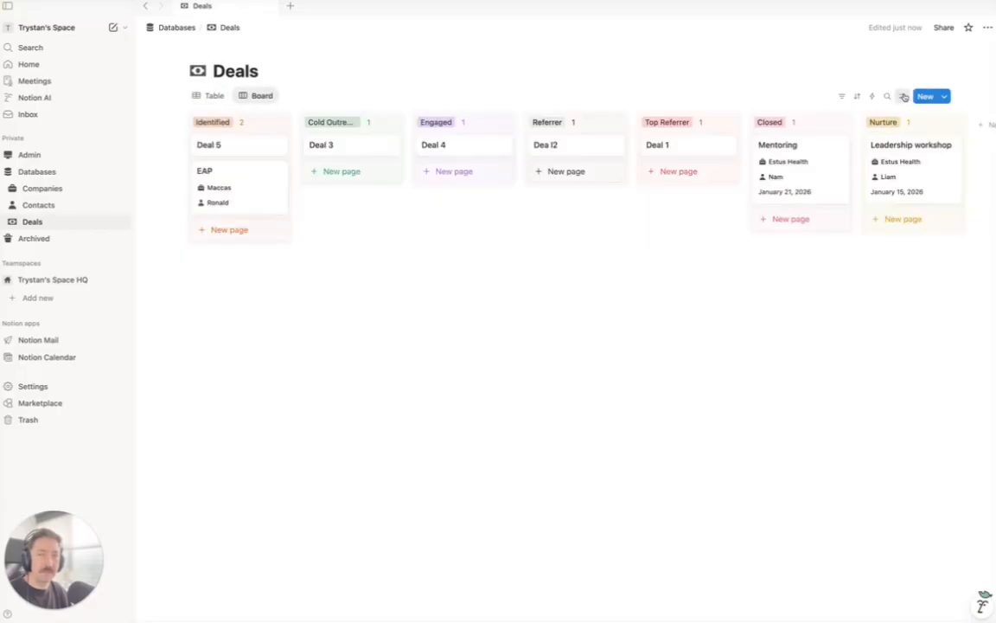
pyautogui.click(902, 96)
pyautogui.click(830, 160)
pyautogui.click(807, 121)
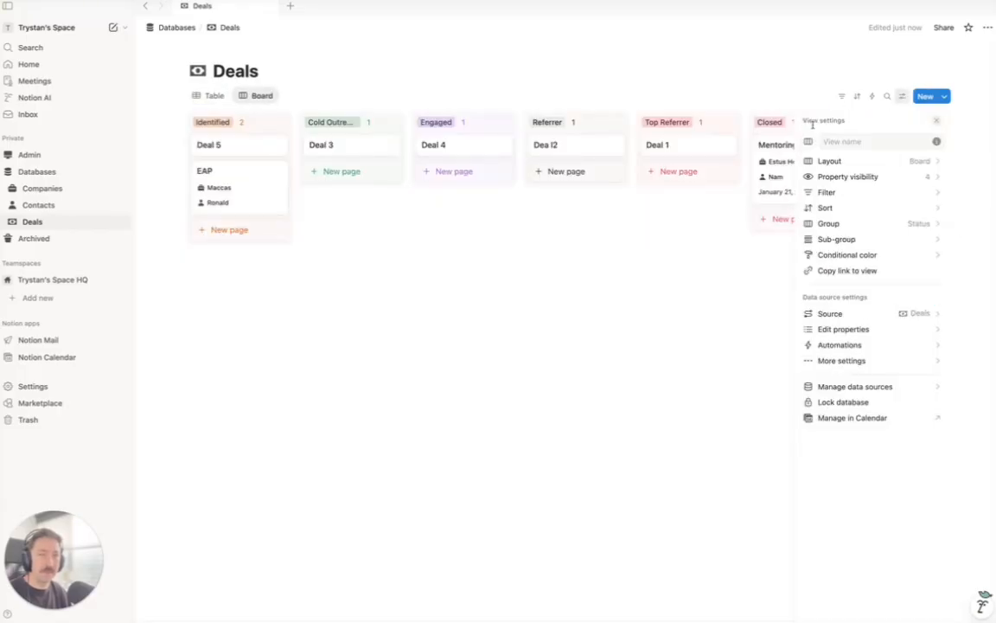
pyautogui.click(845, 176)
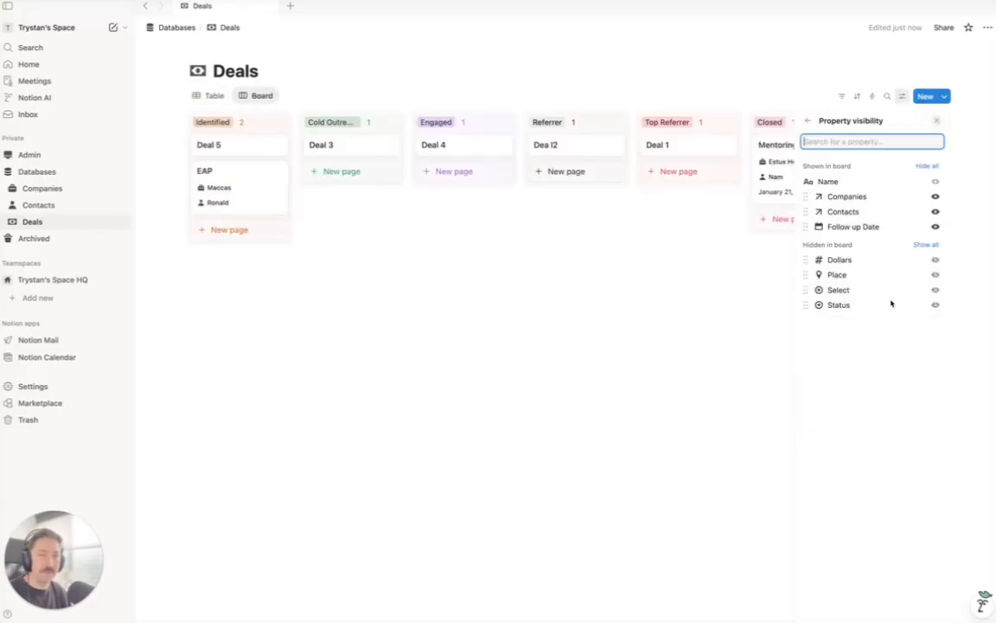
pyautogui.click(935, 291)
pyautogui.click(215, 112)
pyautogui.click(211, 96)
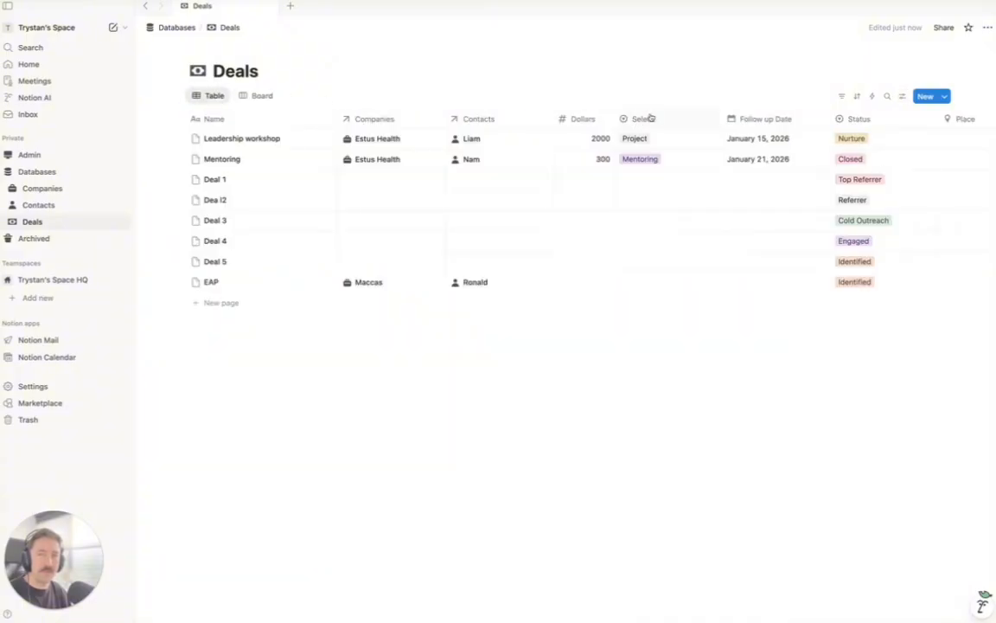
# Step: Rename the Select property to Type
pyautogui.click(645, 119)
pyautogui.doubleClick(663, 141)
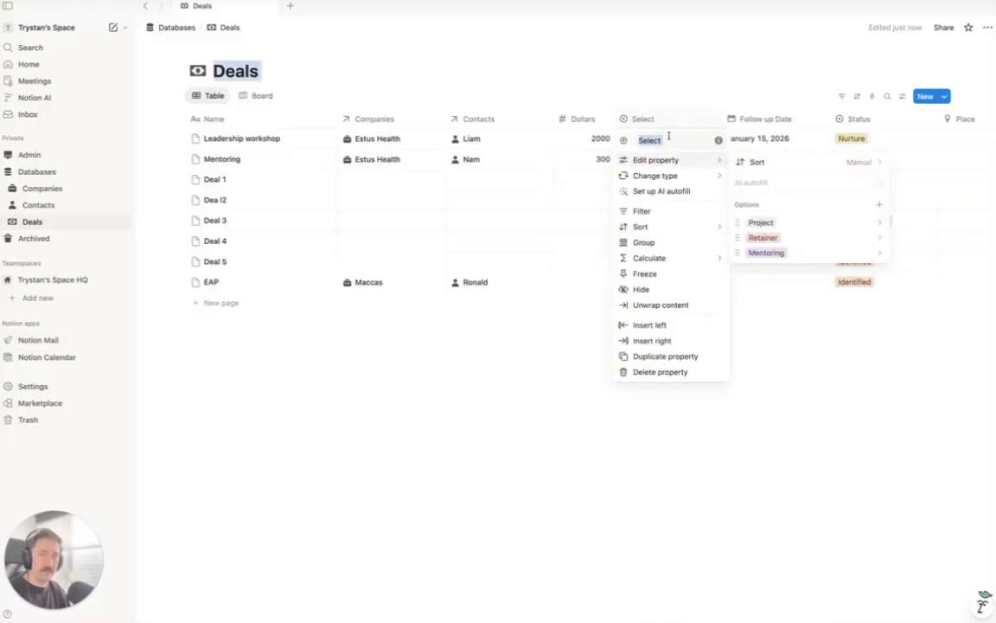
pyautogui.write('Type')
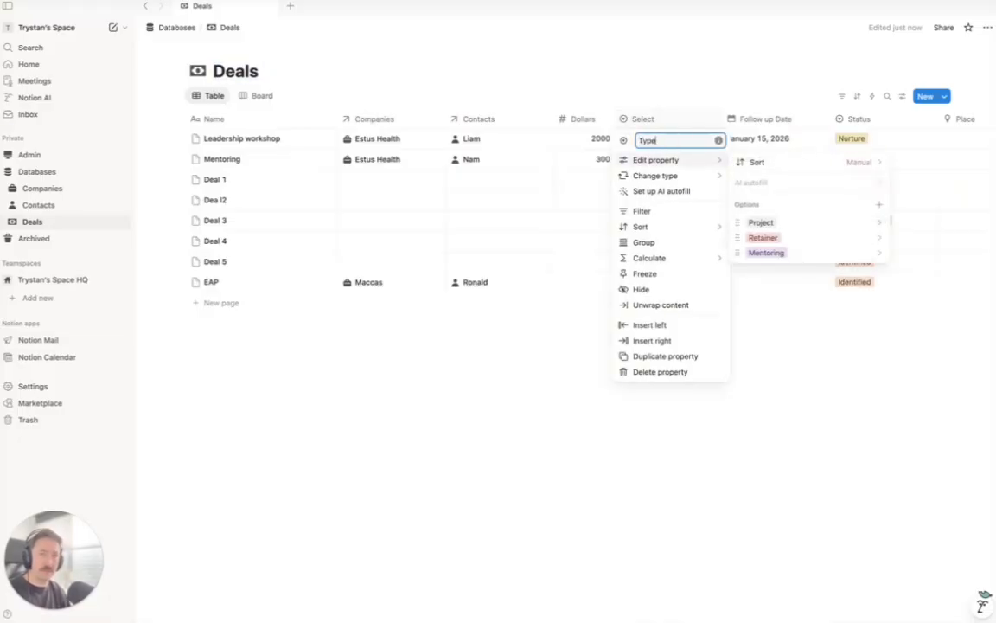
pyautogui.click(262, 96)
# Step: Set the EAP deal's Type to Project and its Follow up Date to January 15, 2026
pyautogui.click(250, 202)
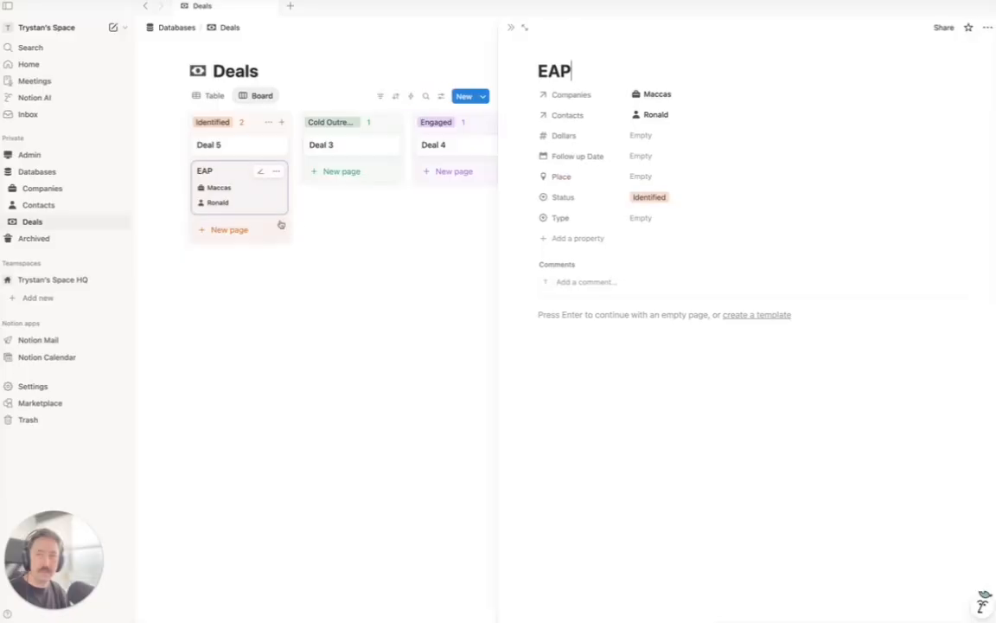
pyautogui.click(661, 217)
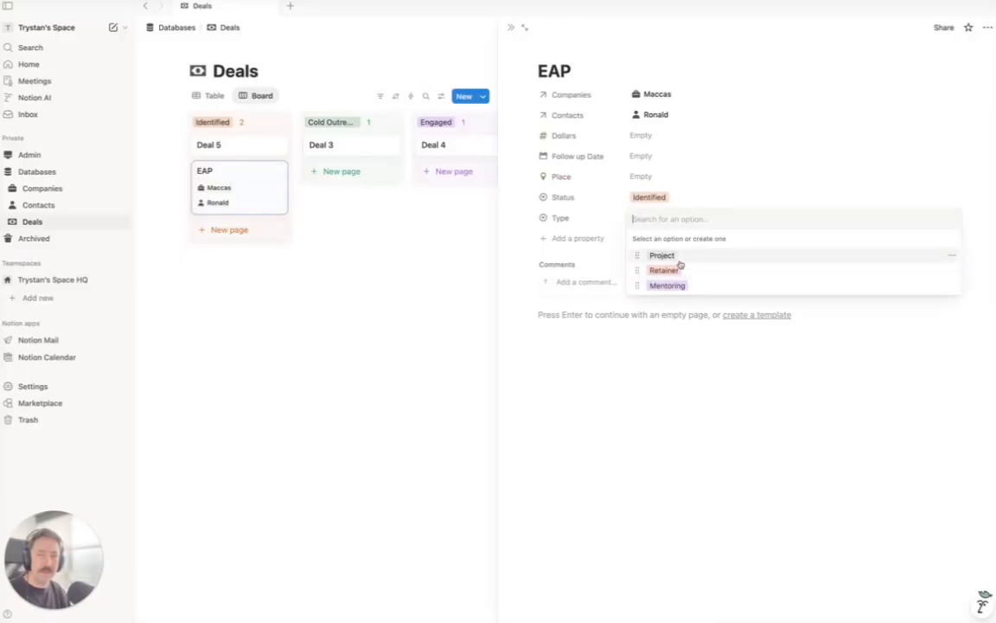
pyautogui.click(678, 254)
pyautogui.click(380, 274)
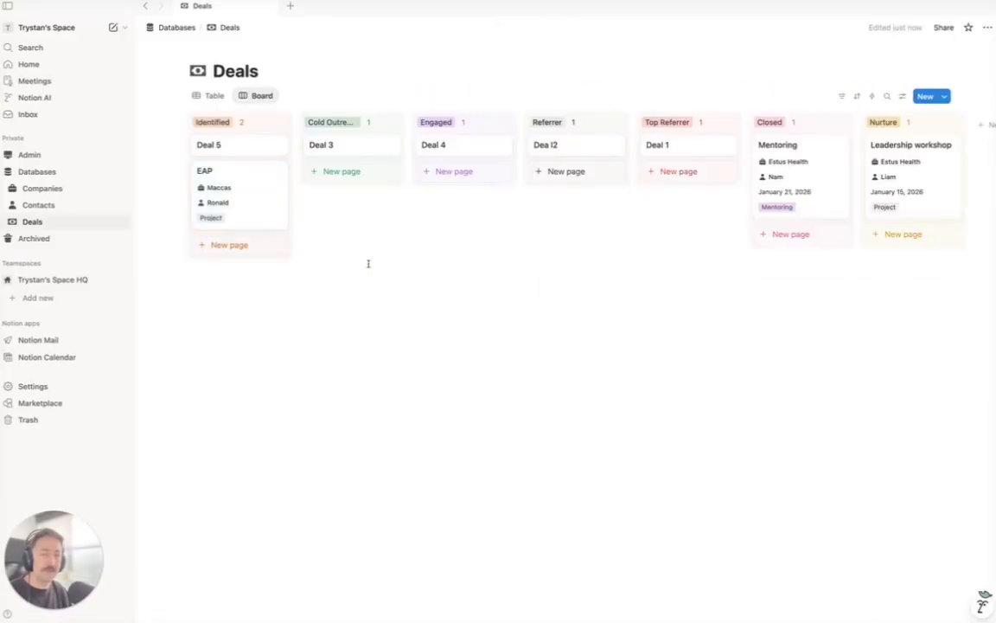
pyautogui.click(258, 195)
pyautogui.click(640, 156)
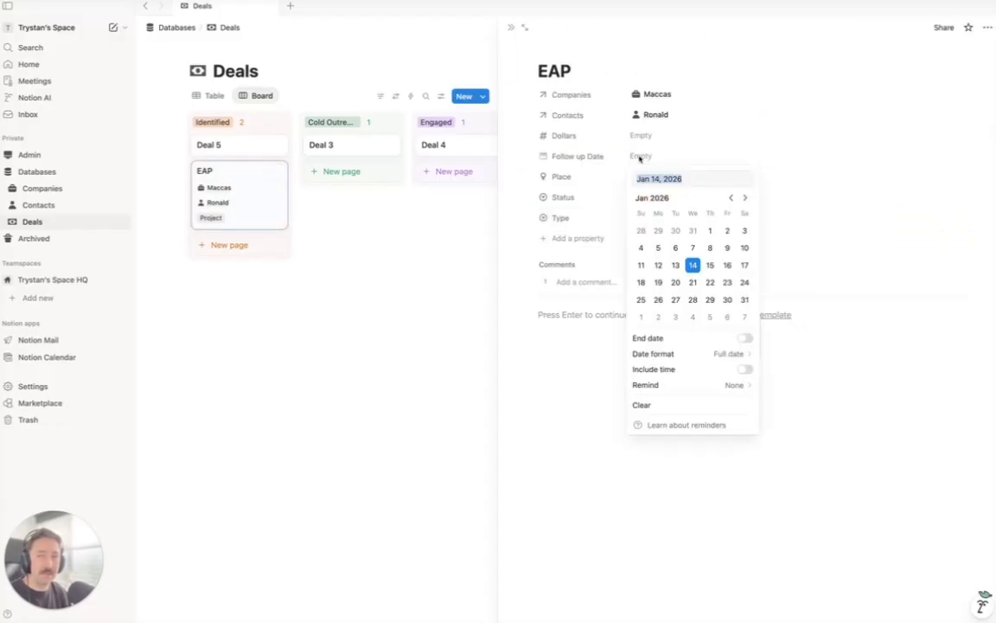
pyautogui.click(709, 266)
pyautogui.click(389, 272)
pyautogui.click(378, 260)
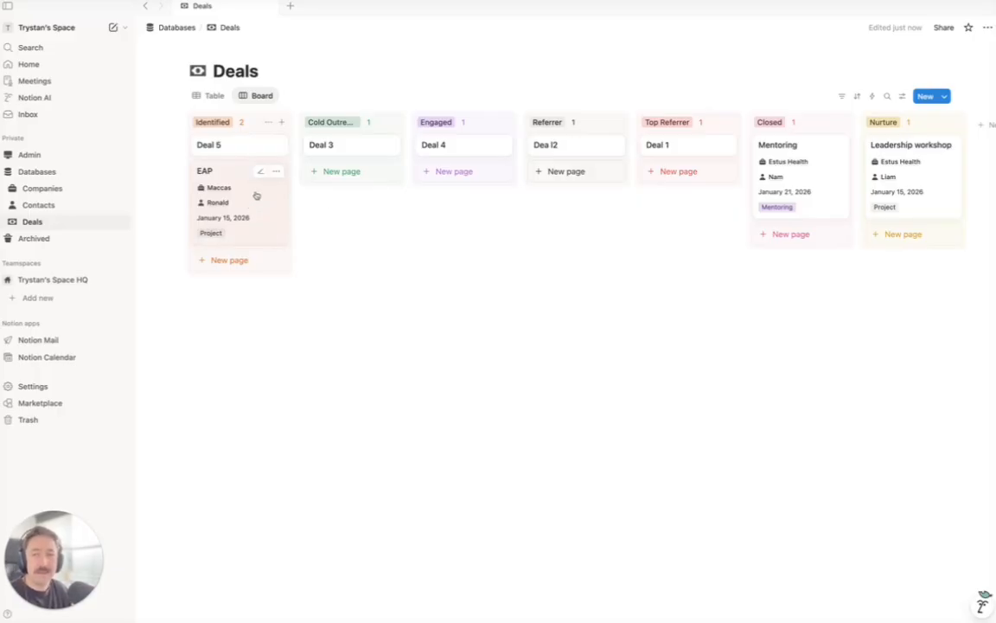
# Step: Retitle the EAP deal to Workshop
pyautogui.click(206, 171)
pyautogui.write('Workshop')
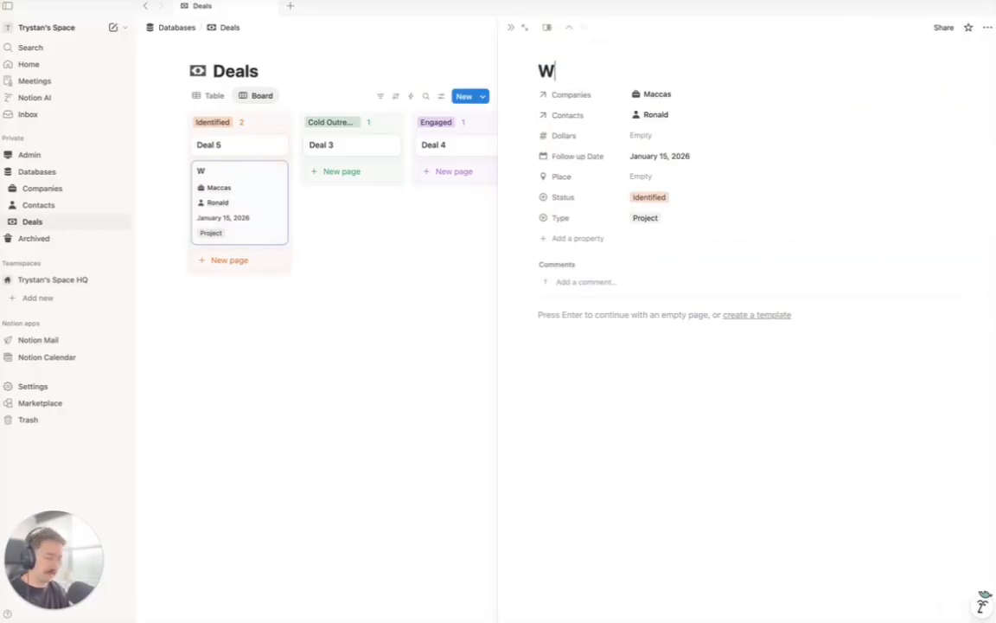
pyautogui.click(398, 229)
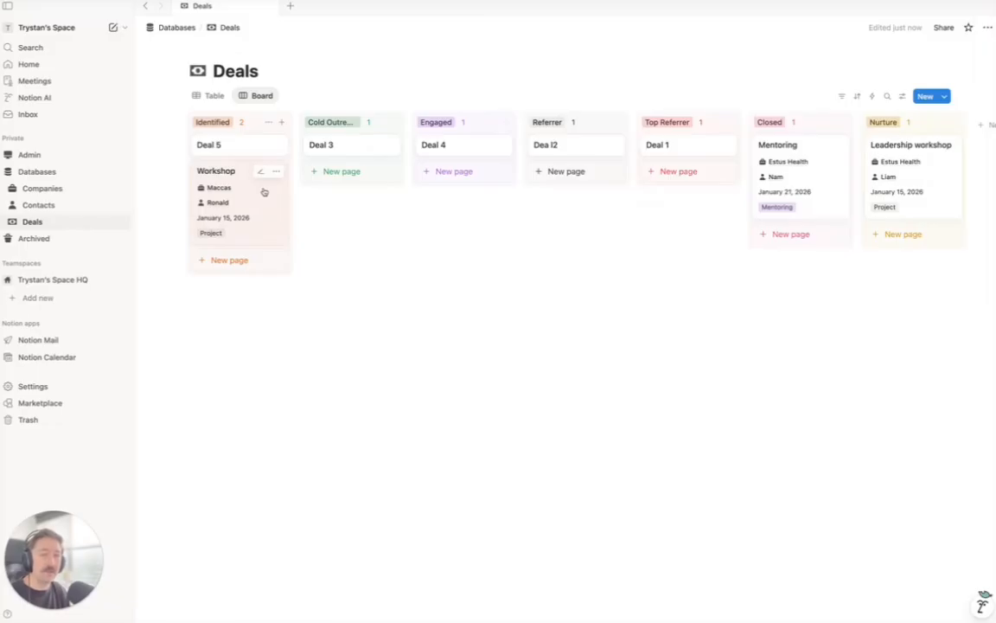
# Step: Move Workshop into Cold Outreach and change its follow-up date to January 20, 2026
pyautogui.moveTo(263, 192); pyautogui.dragTo(382, 186)
pyautogui.click(337, 218)
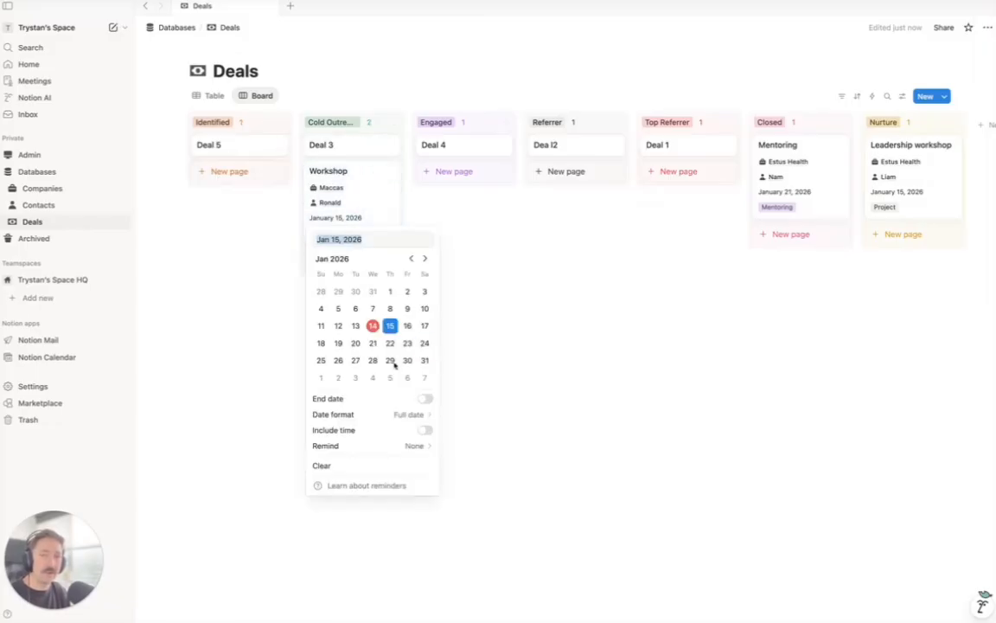
pyautogui.click(355, 343)
pyautogui.press('Escape')
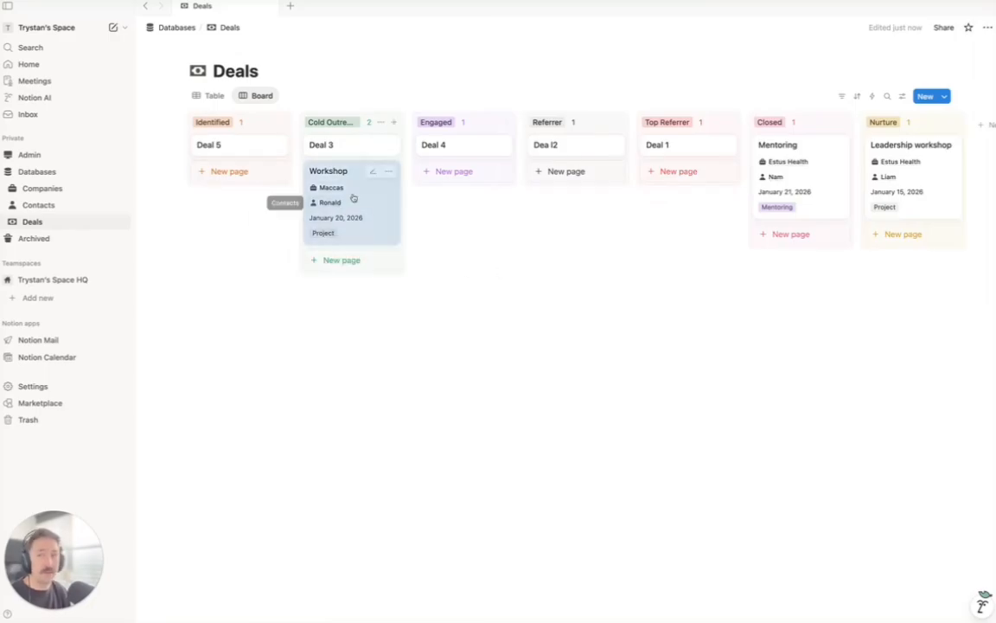
# Step: Move Mentoring into Top Referrer and drag Workshop across the columns into Closed
pyautogui.moveTo(362, 193); pyautogui.dragTo(458, 186)
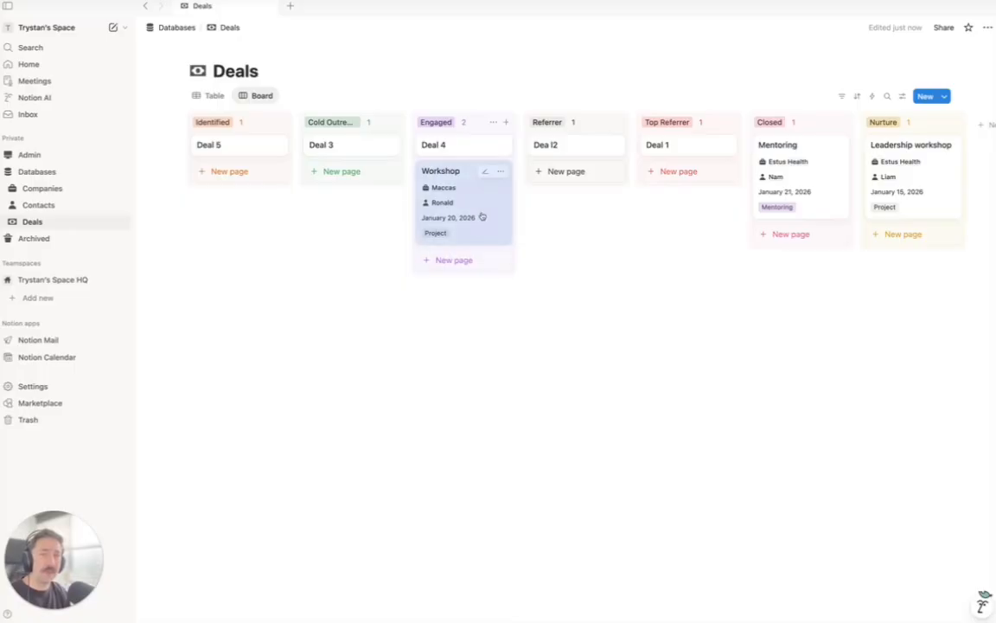
pyautogui.moveTo(482, 216); pyautogui.dragTo(593, 170)
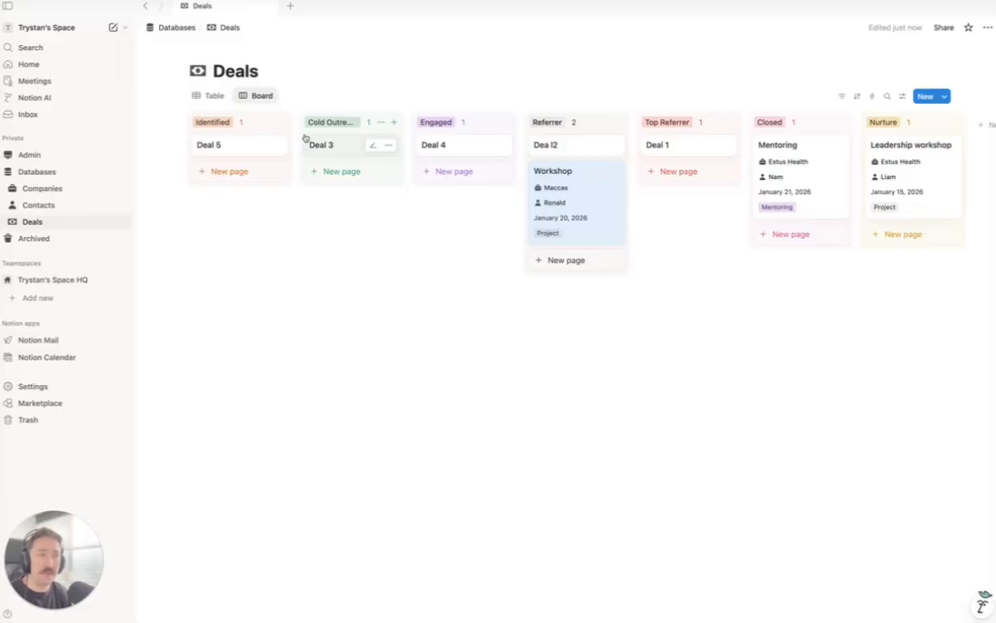
pyautogui.hscroll(1, 554, 251)
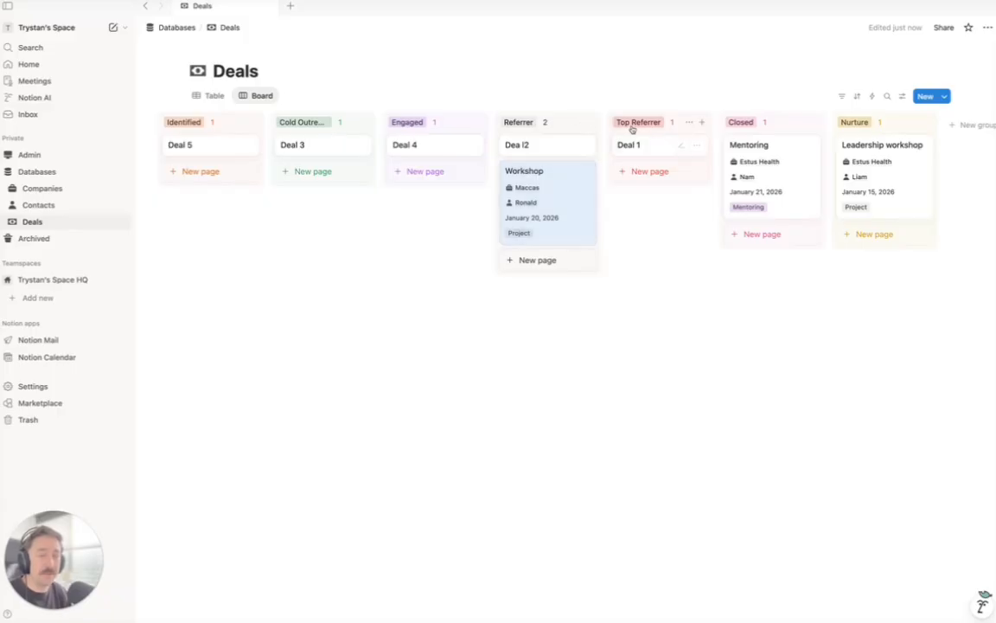
pyautogui.hscroll(-1, 327, 156)
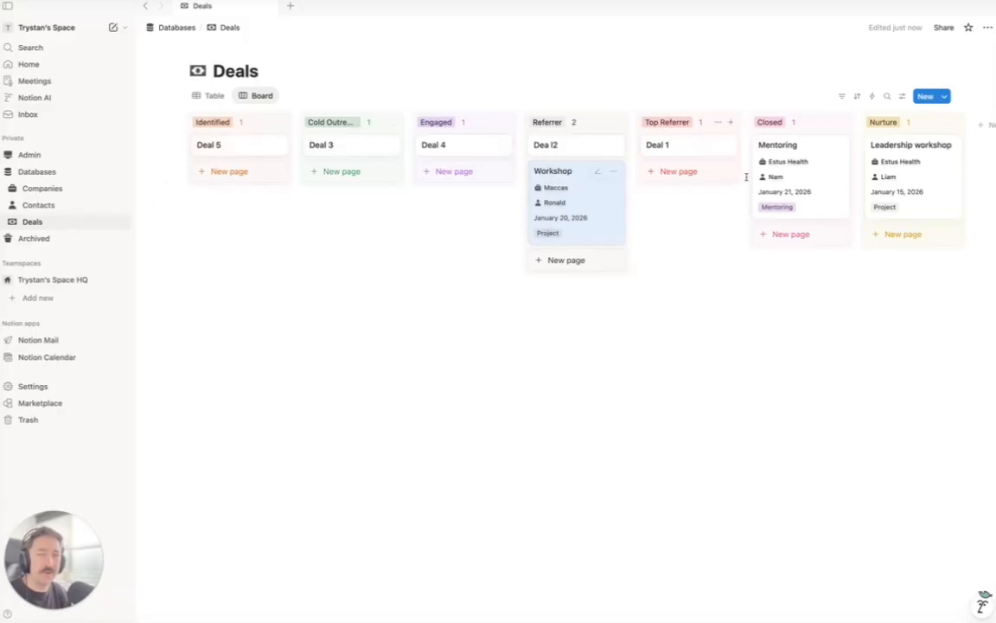
pyautogui.hscroll(1, 519, 165)
pyautogui.moveTo(781, 153); pyautogui.dragTo(651, 157)
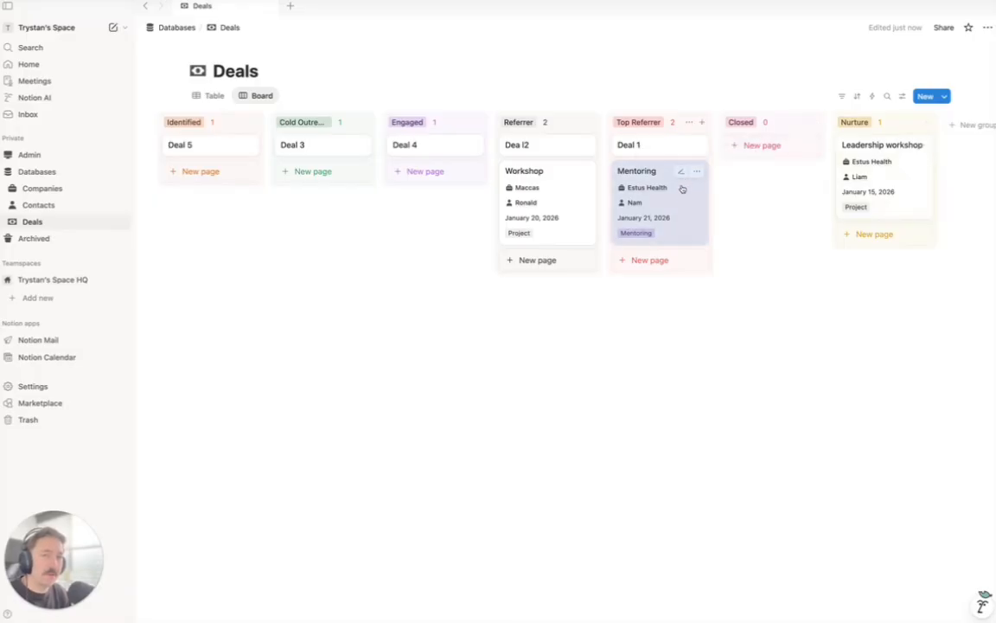
pyautogui.moveTo(682, 188)
pyautogui.mouseDown()
pyautogui.moveTo(774, 134)
pyautogui.moveTo(772, 148)
pyautogui.moveTo(694, 178)
pyautogui.mouseUp()
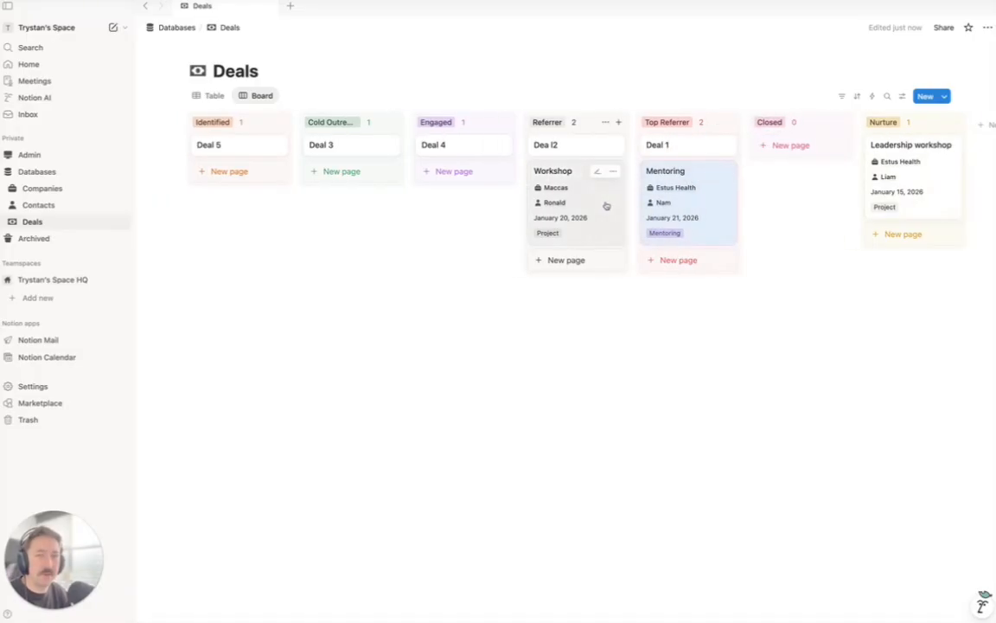
pyautogui.moveTo(604, 205); pyautogui.dragTo(460, 179)
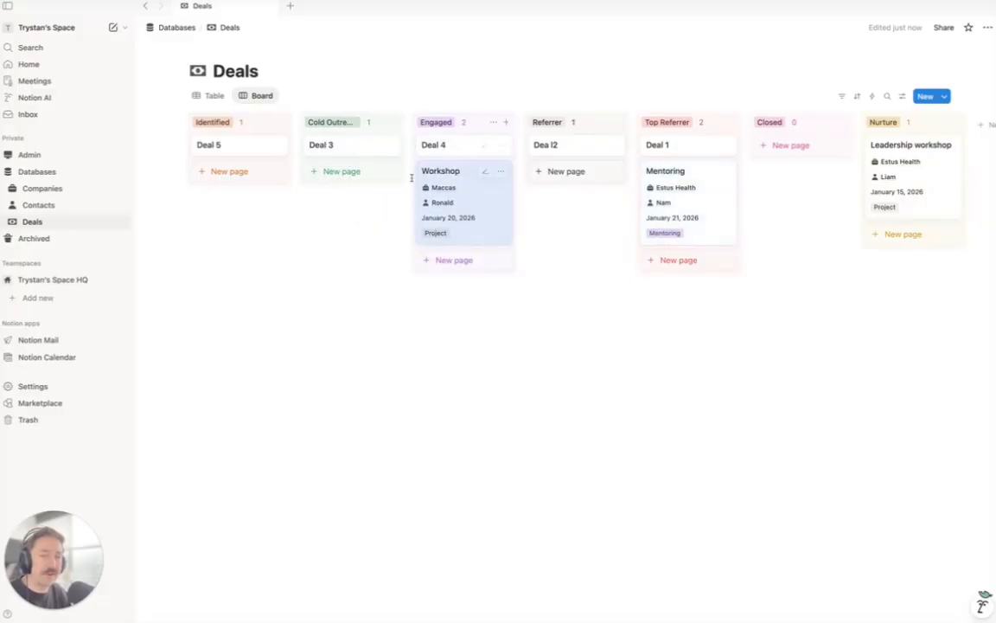
pyautogui.moveTo(482, 219); pyautogui.dragTo(825, 151)
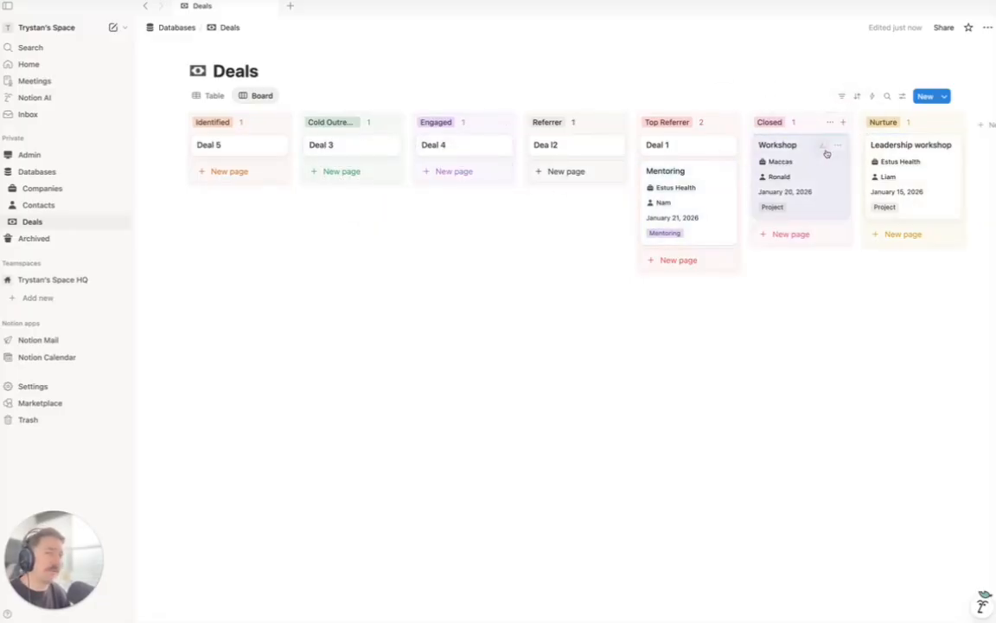
pyautogui.hscroll(1, 782, 168)
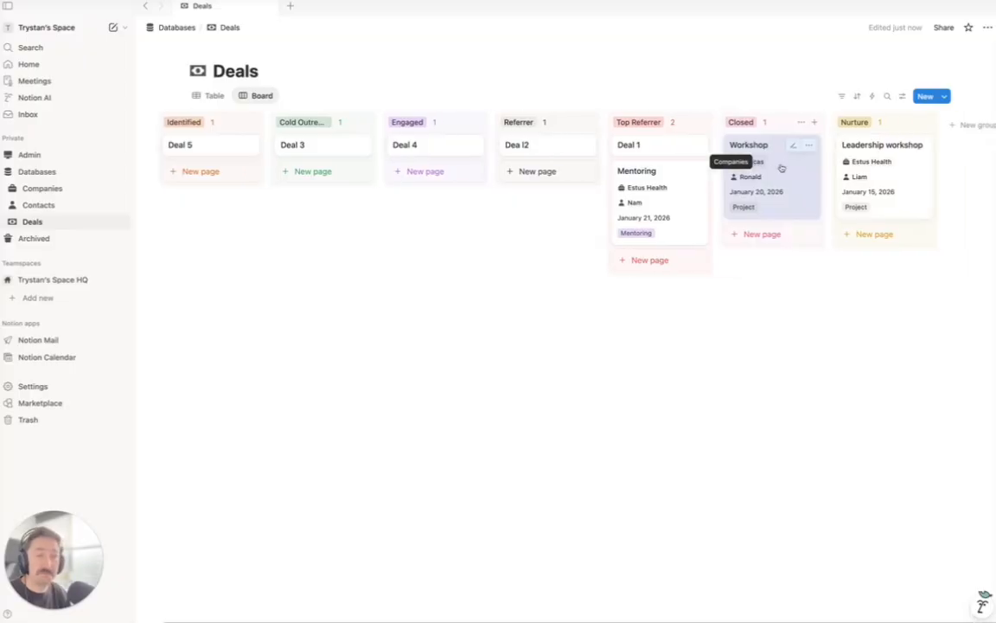
pyautogui.click(761, 191)
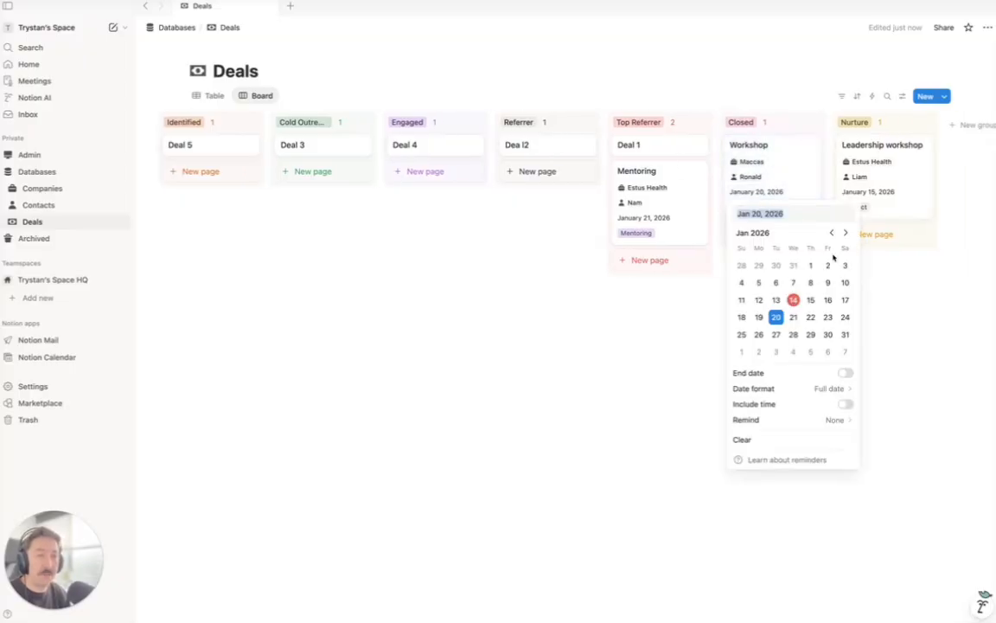
pyautogui.click(846, 232)
pyautogui.click(846, 232)
pyautogui.click(845, 233)
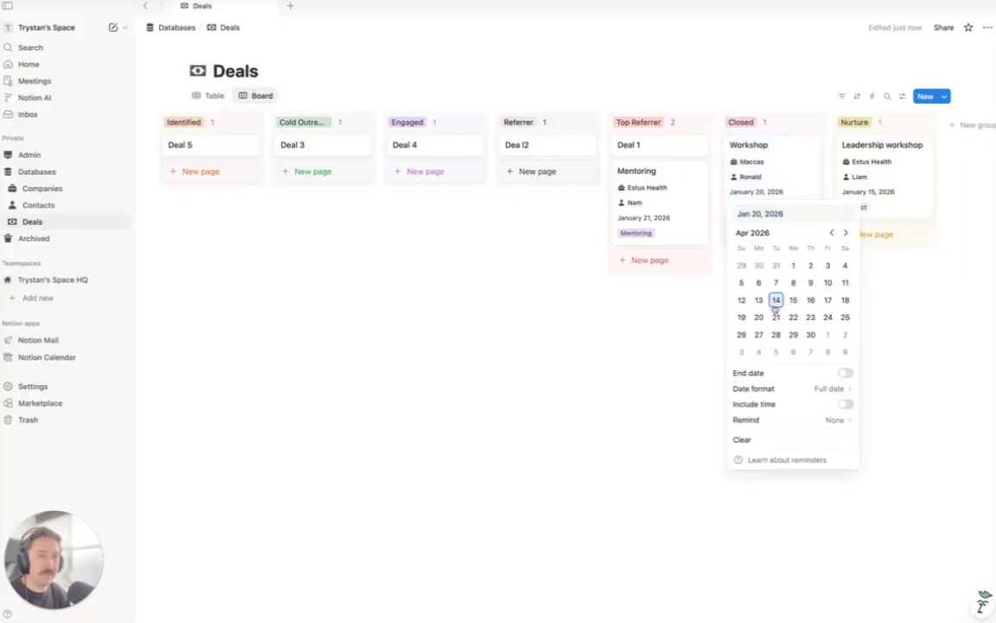
pyautogui.press('Escape')
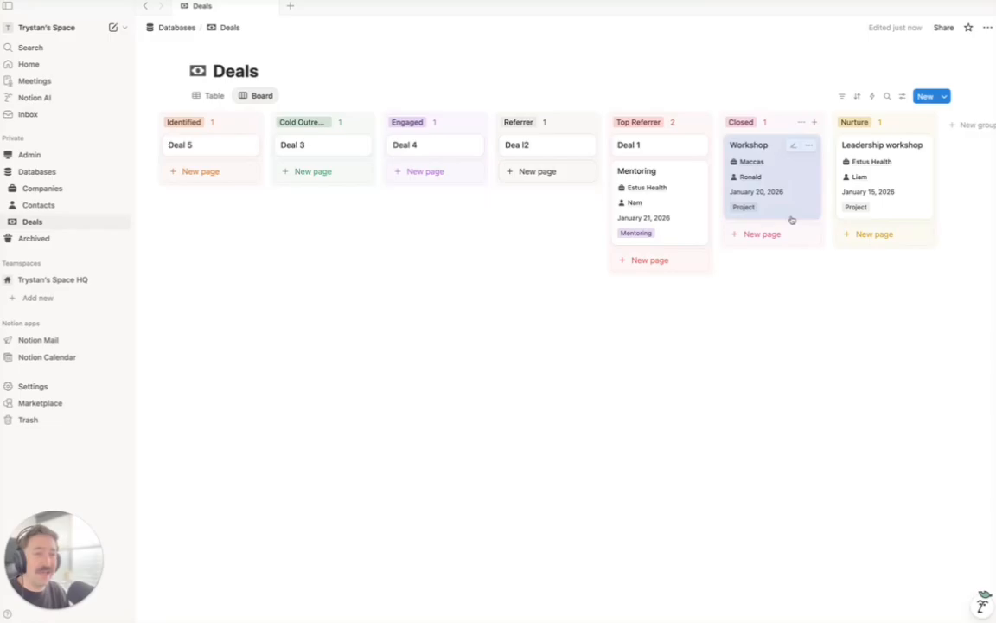
pyautogui.hscroll(-1, 709, 195)
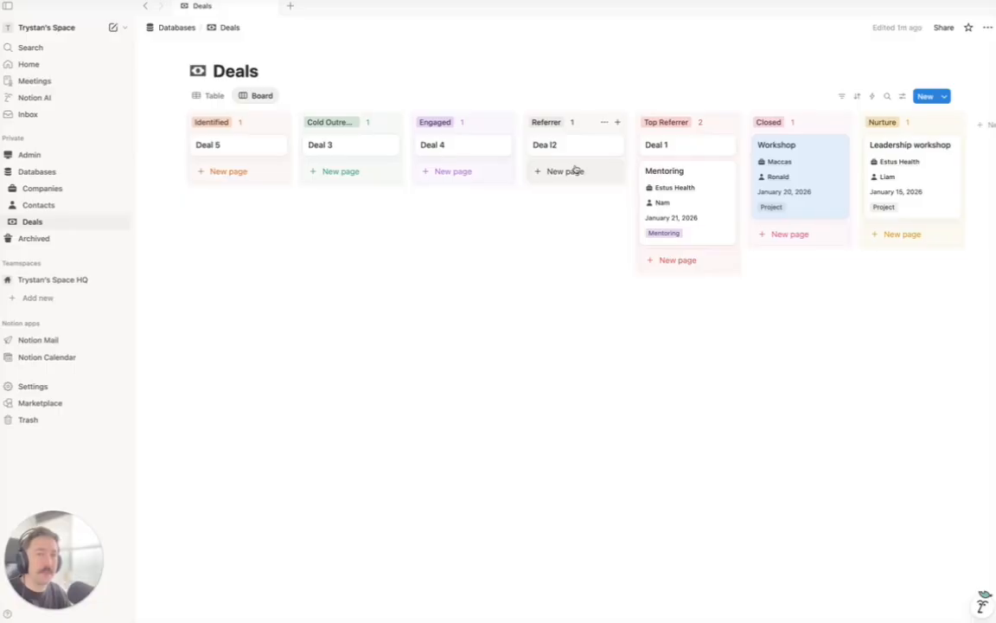
pyautogui.hscroll(1, 596, 152)
pyautogui.moveTo(814, 164); pyautogui.dragTo(783, 149)
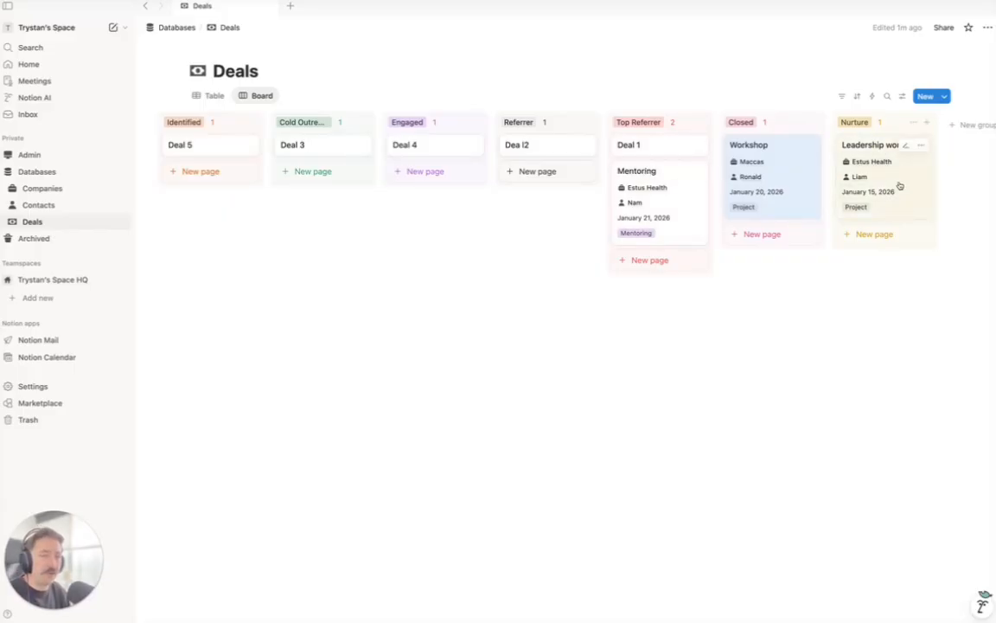
pyautogui.hscroll(-2, 901, 187)
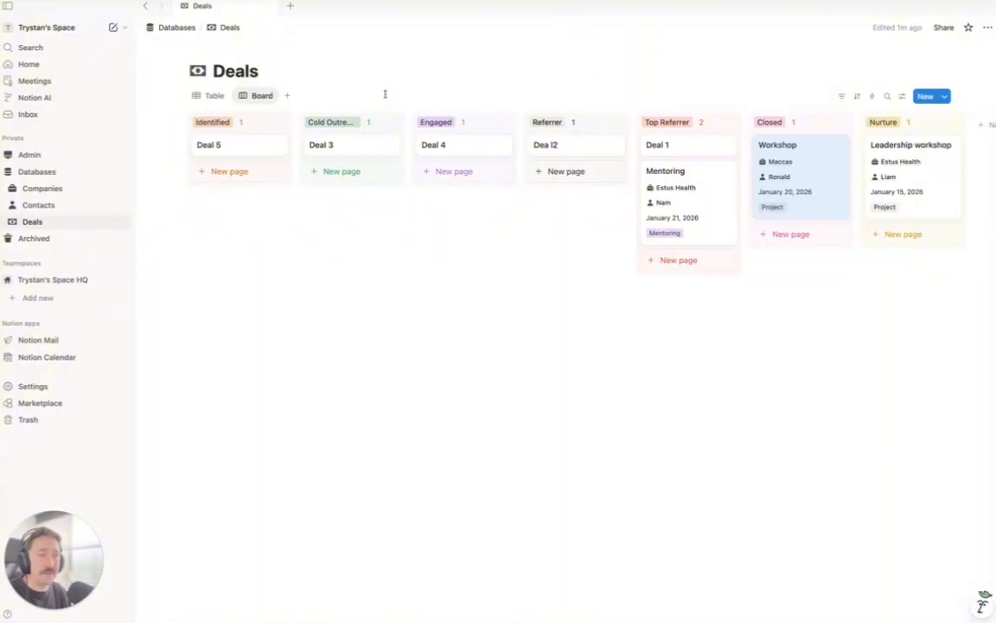
pyautogui.hscroll(1, 385, 94)
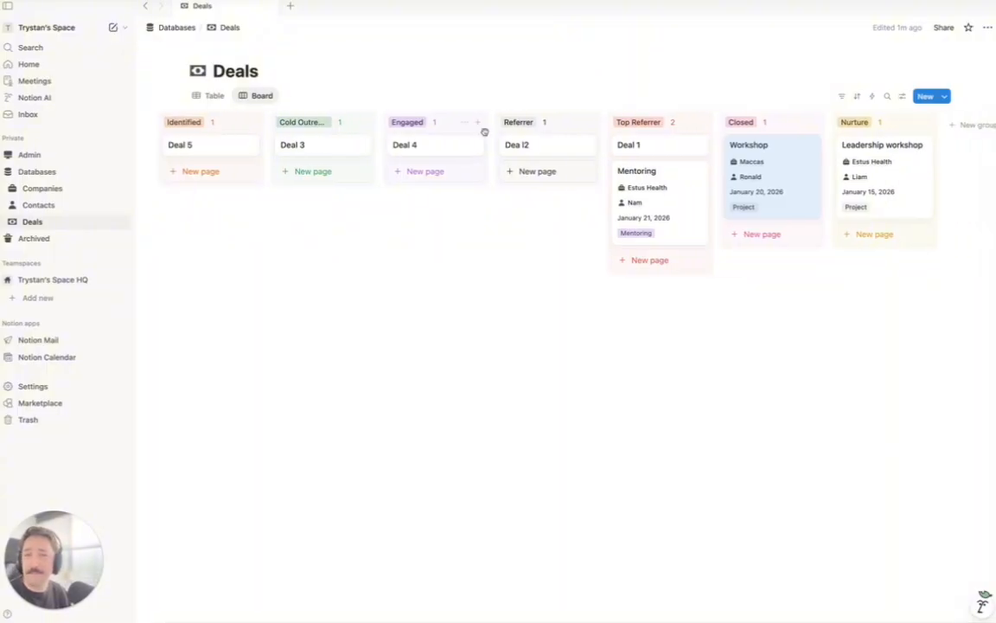
pyautogui.click(915, 187)
pyautogui.click(401, 341)
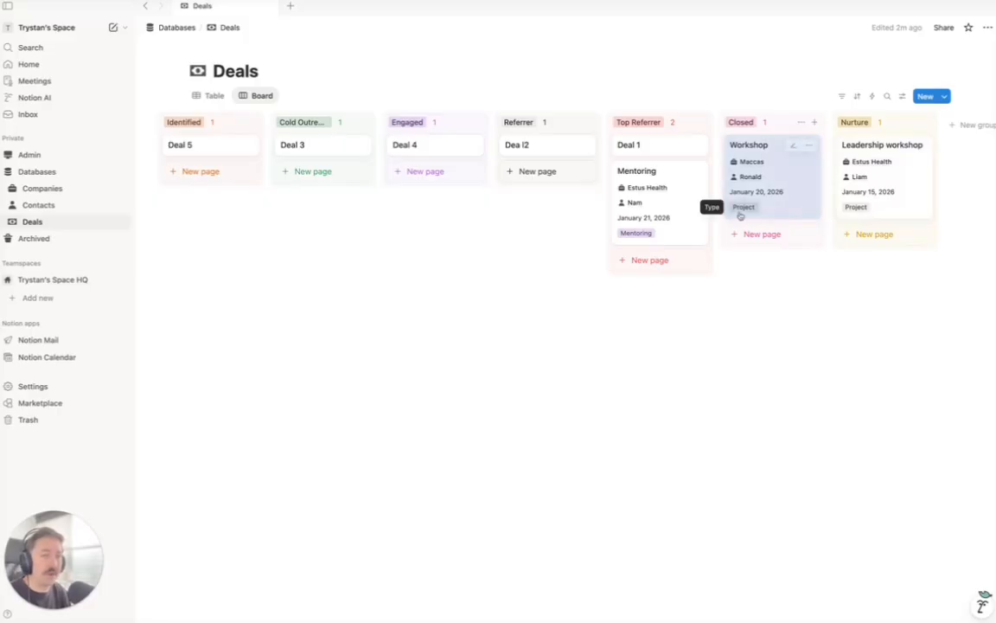
# Step: Select the Deal 1 through Deal 5 rows in the table and move them to Archived
pyautogui.click(209, 95)
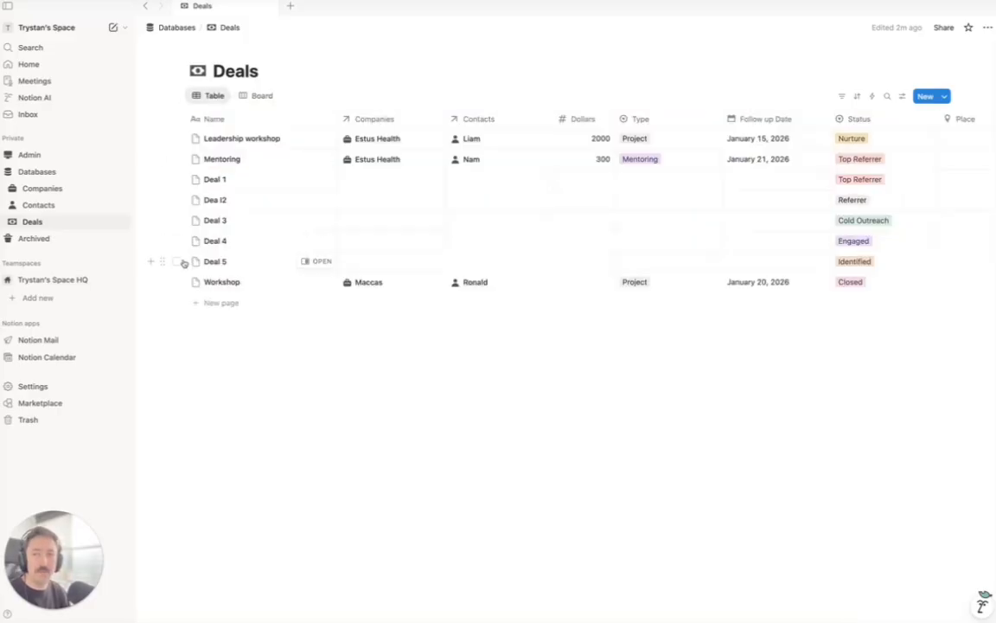
pyautogui.click(177, 262)
pyautogui.keyDown('shift'); pyautogui.click(176, 179); pyautogui.keyUp('shift')
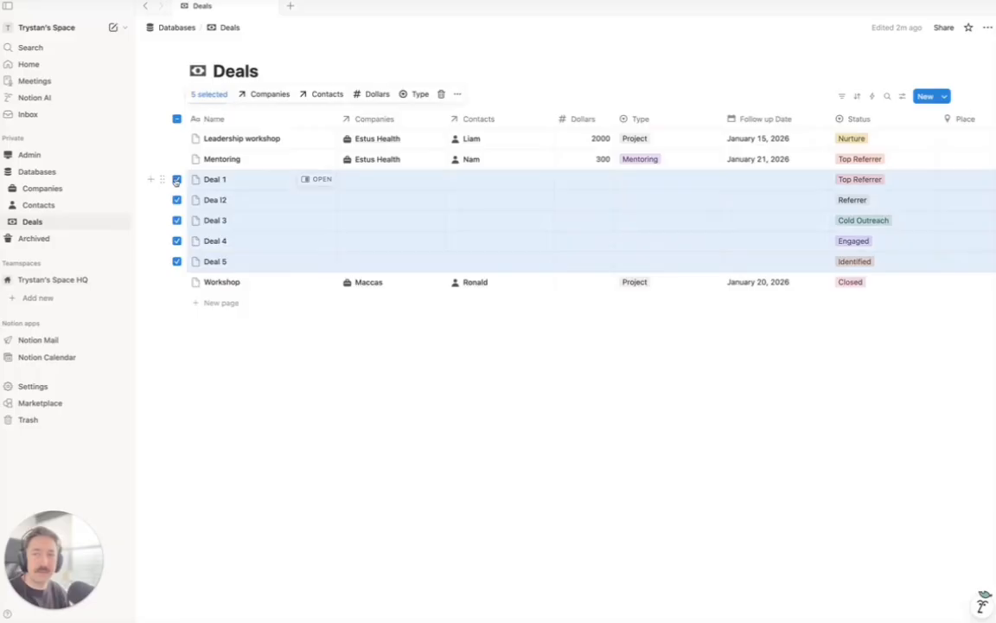
pyautogui.moveTo(162, 179); pyautogui.dragTo(39, 239)
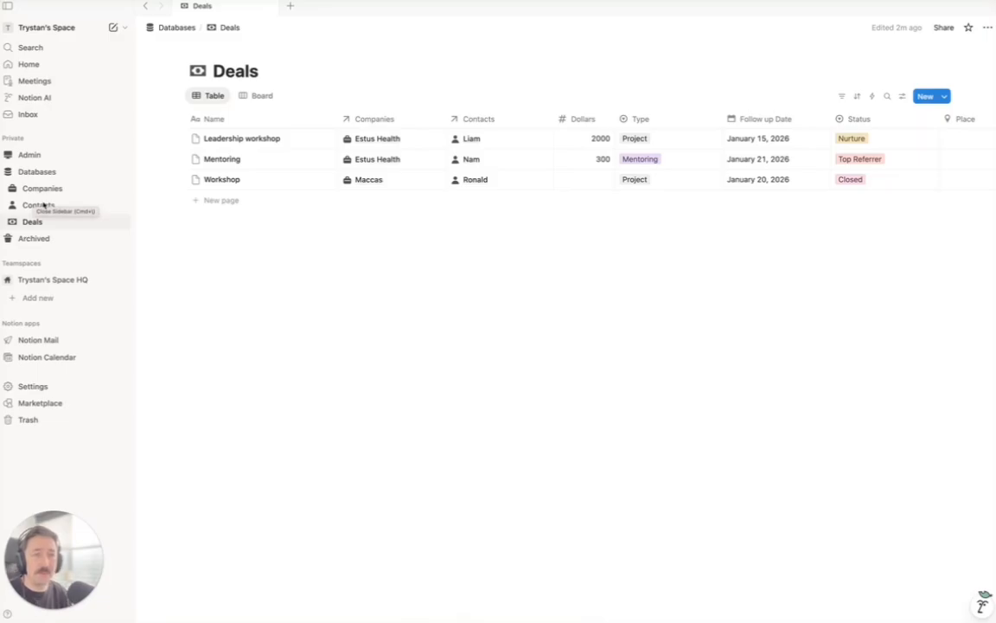
pyautogui.click(38, 205)
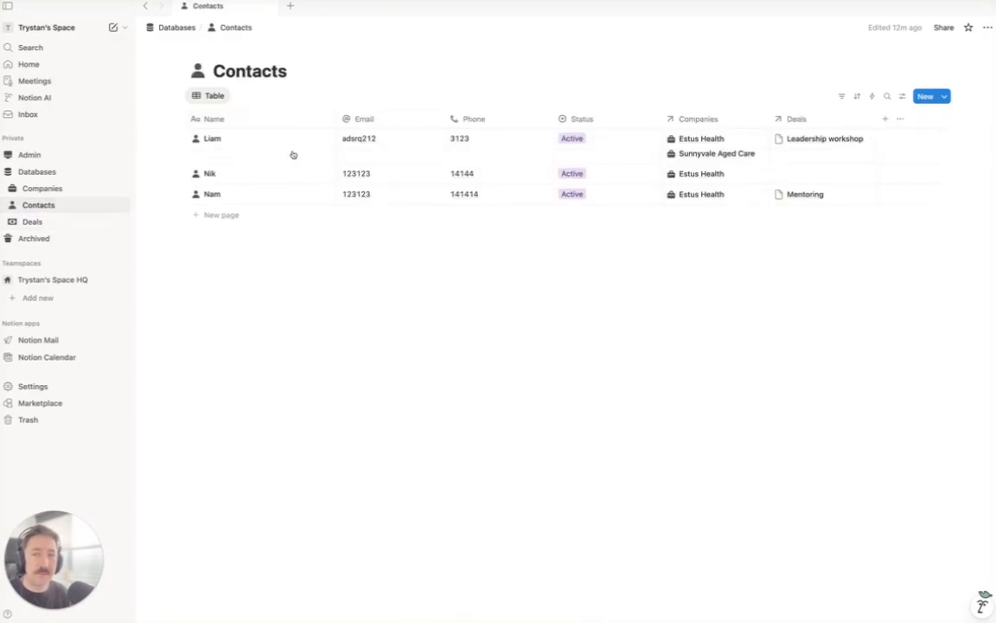
pyautogui.click(43, 187)
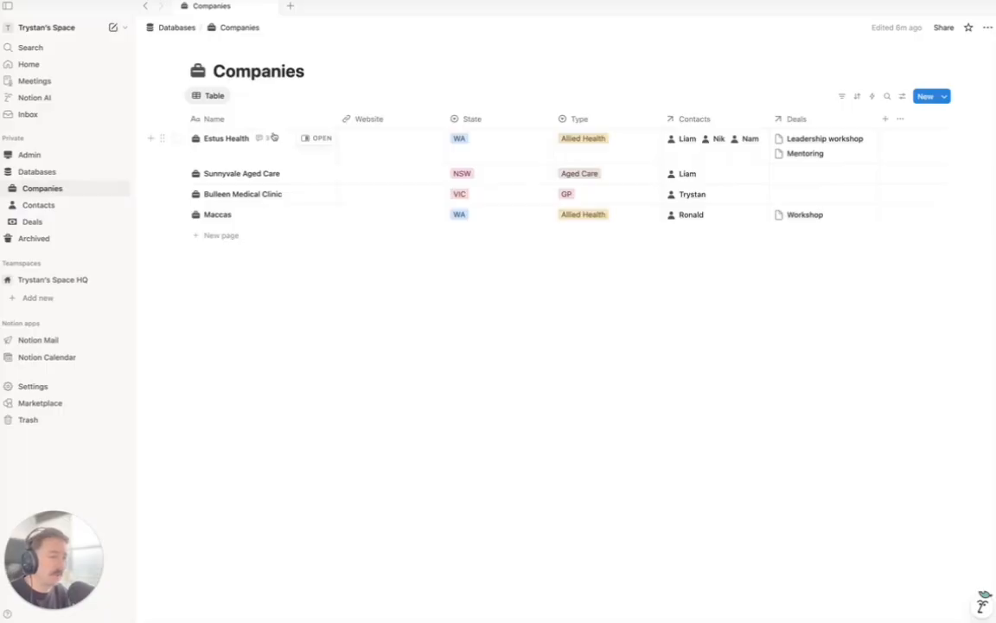
pyautogui.click(38, 205)
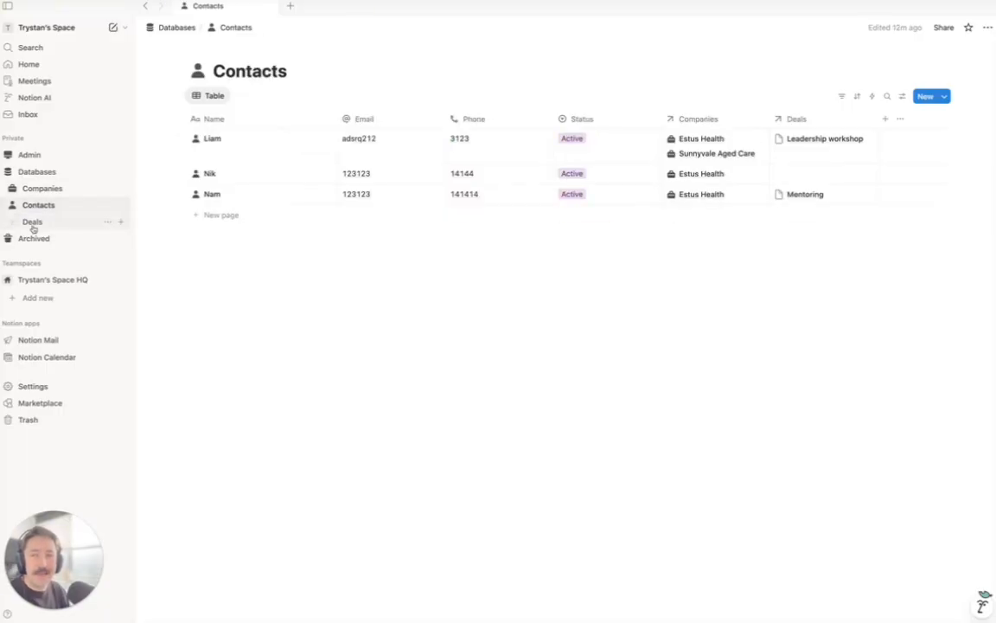
pyautogui.click(32, 224)
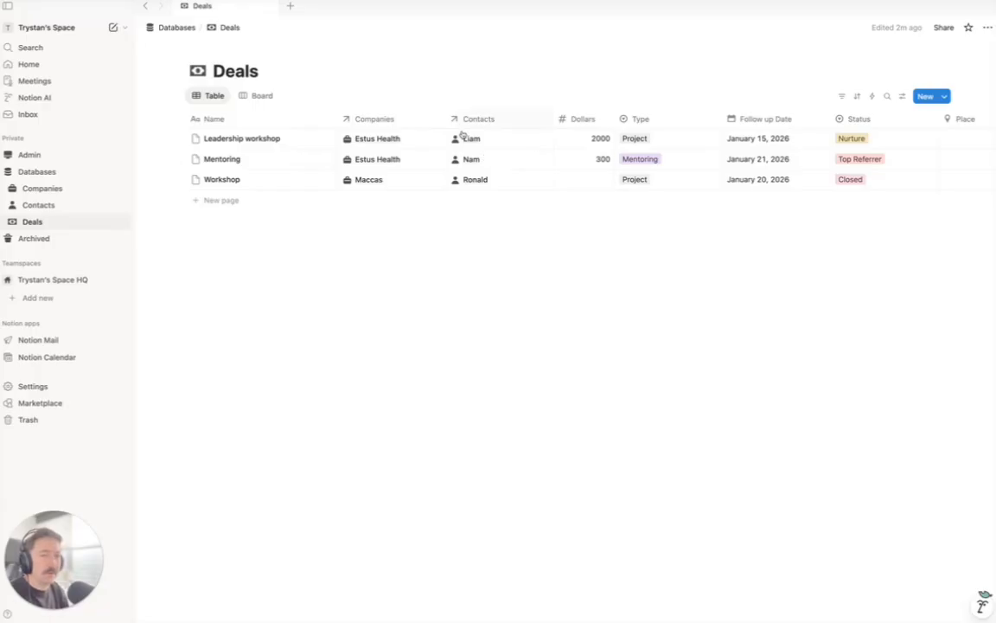
pyautogui.hscroll(4, 816, 127)
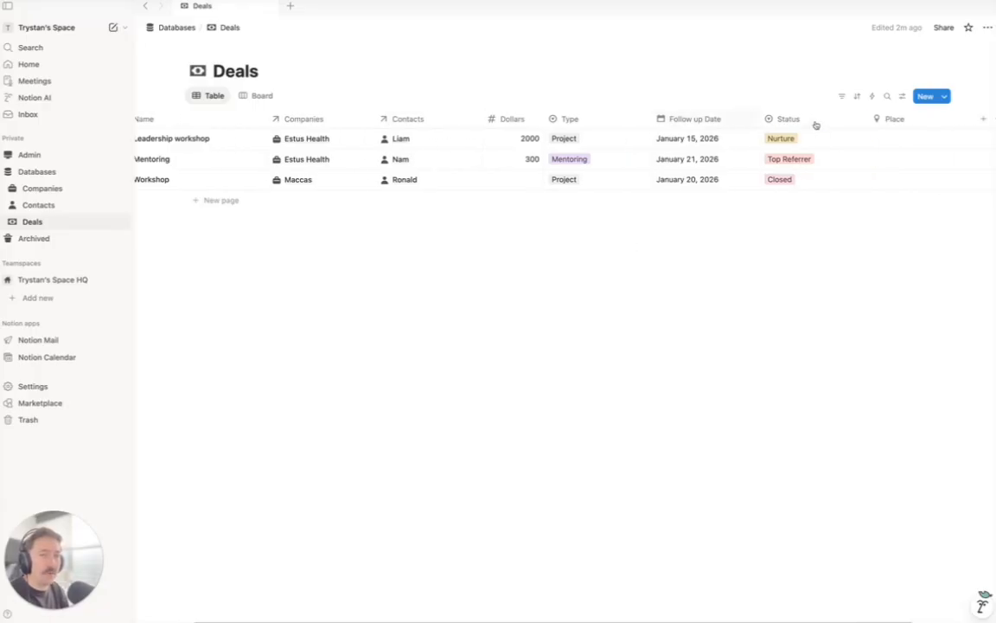
pyautogui.hscroll(-4, 474, 164)
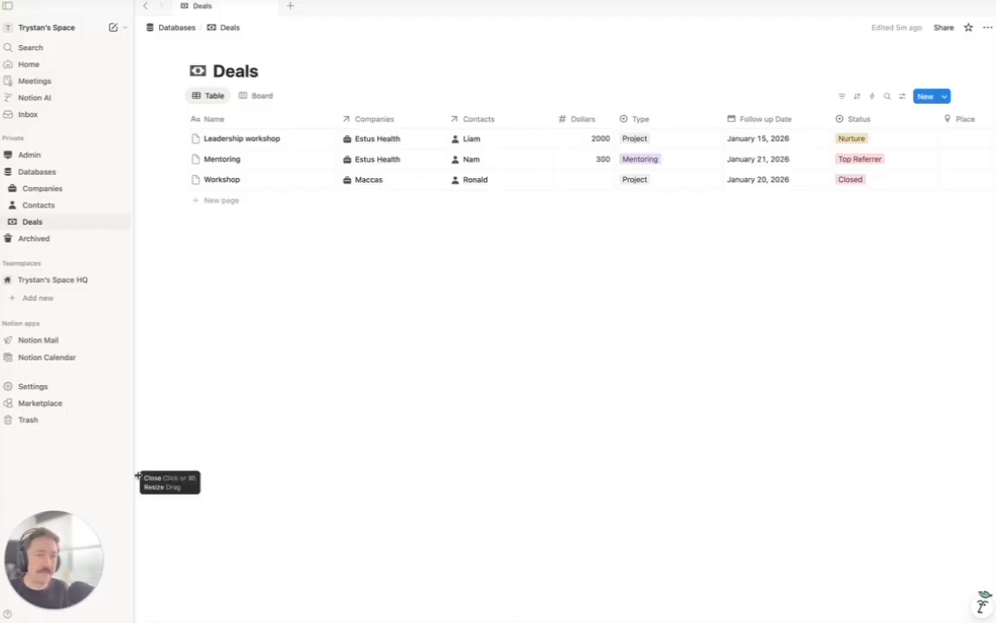
# Step: Switch Deals to the Board view grouped by status and open its view settings
pyautogui.click(262, 96)
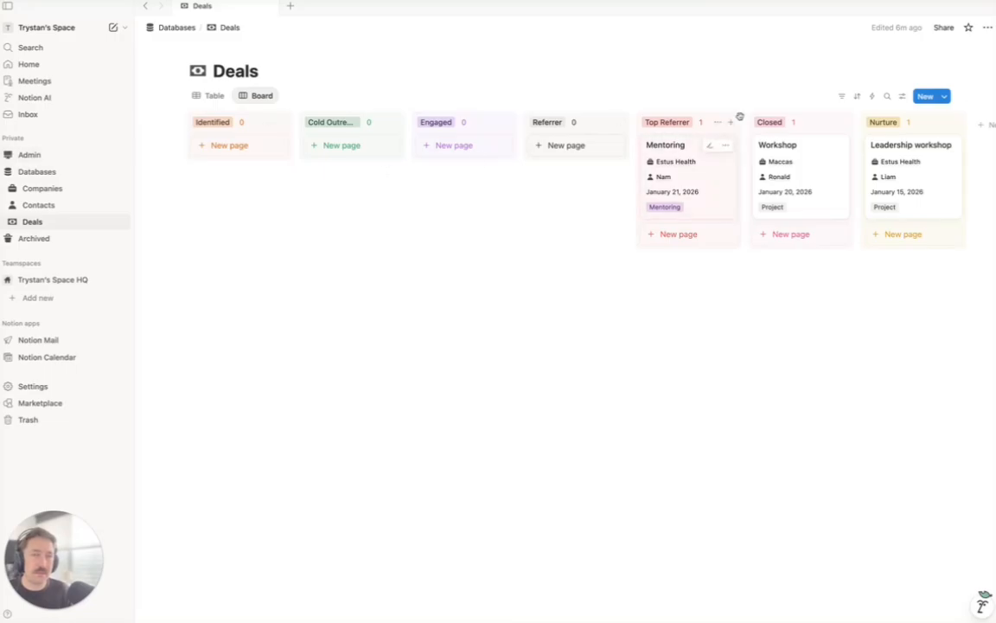
pyautogui.click(902, 97)
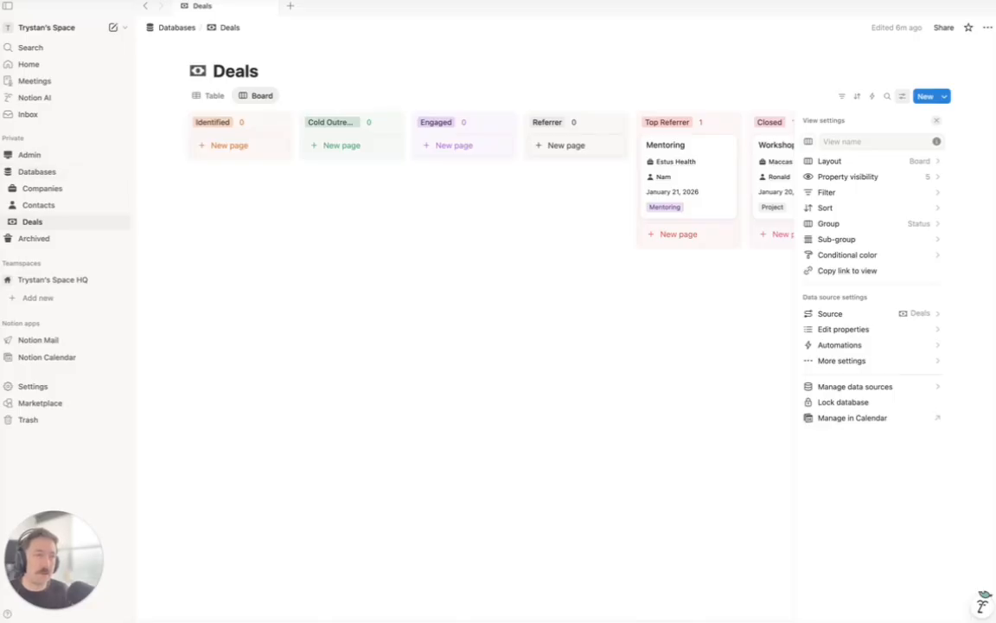
# Step: Open the Deals Automations panel from View settings, then return to the Table view
pyautogui.click(846, 346)
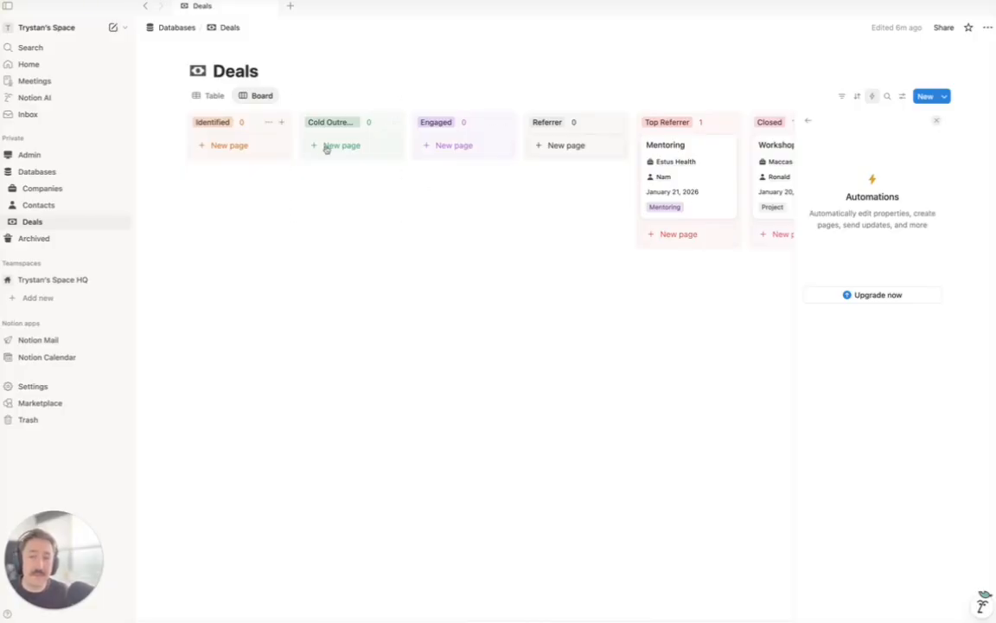
pyautogui.click(209, 95)
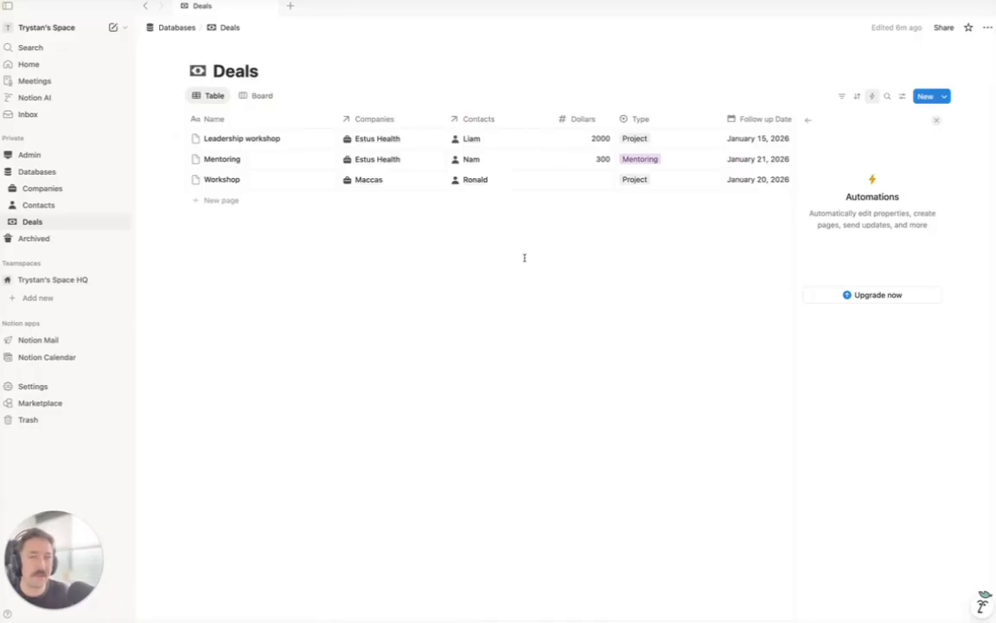
# Step: Dismiss the Automations panel and open the Add a new view list for Deals
pyautogui.press('Escape')
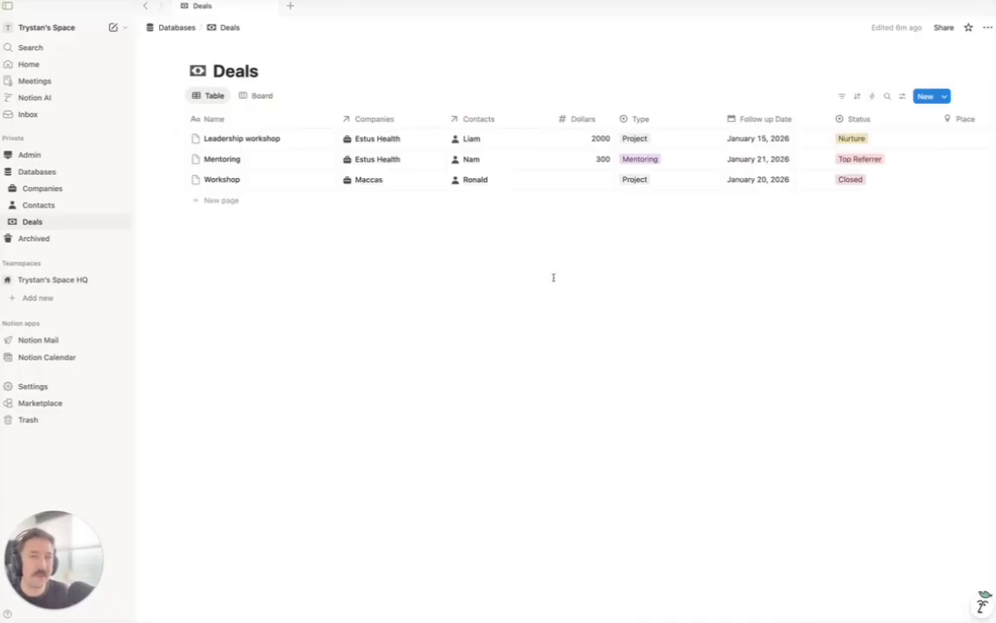
pyautogui.click(902, 96)
pyautogui.click(872, 327)
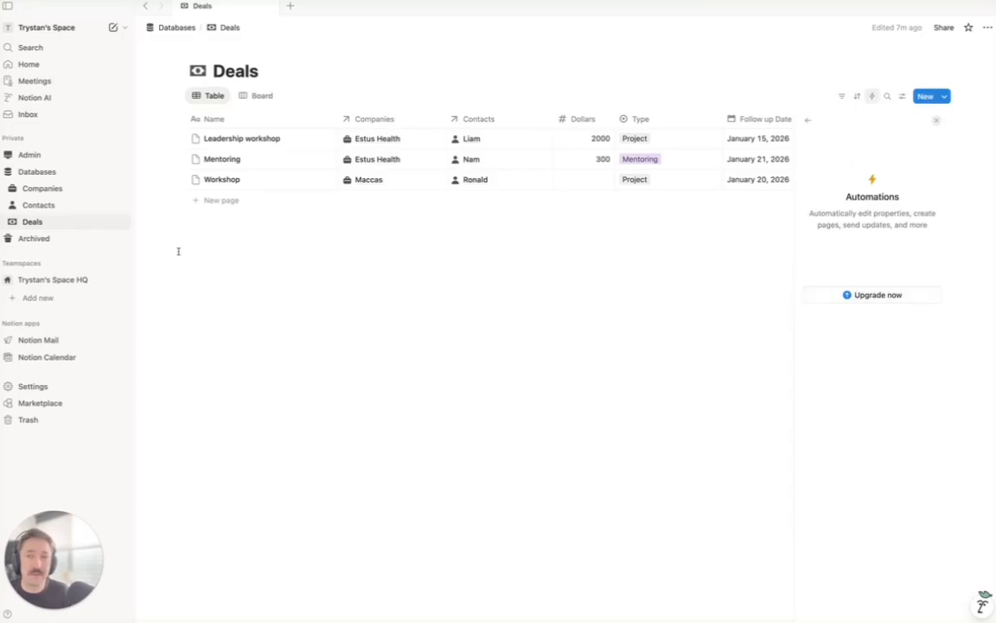
pyautogui.click(418, 238)
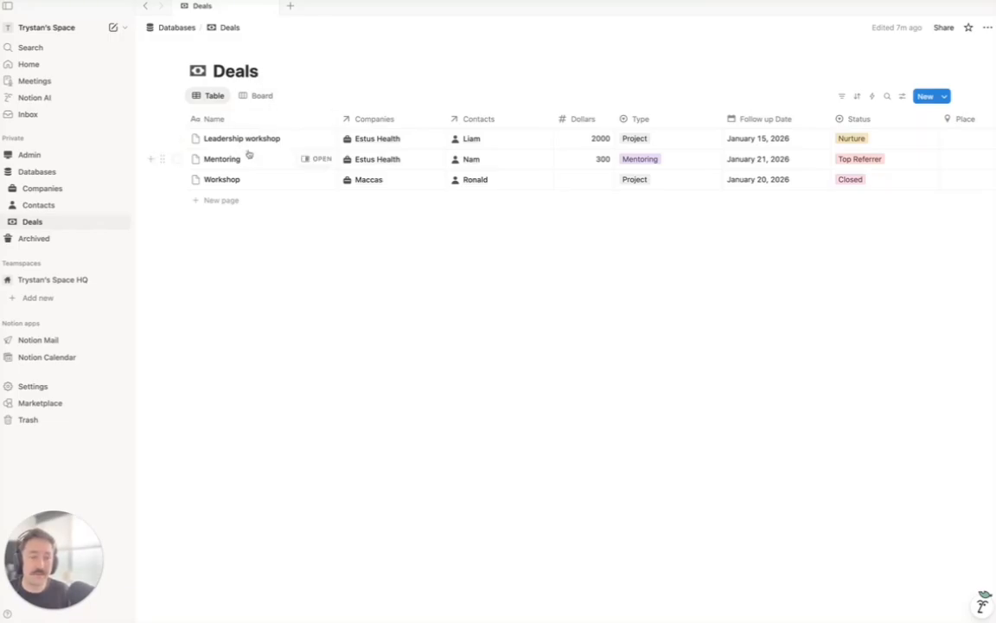
pyautogui.click(287, 96)
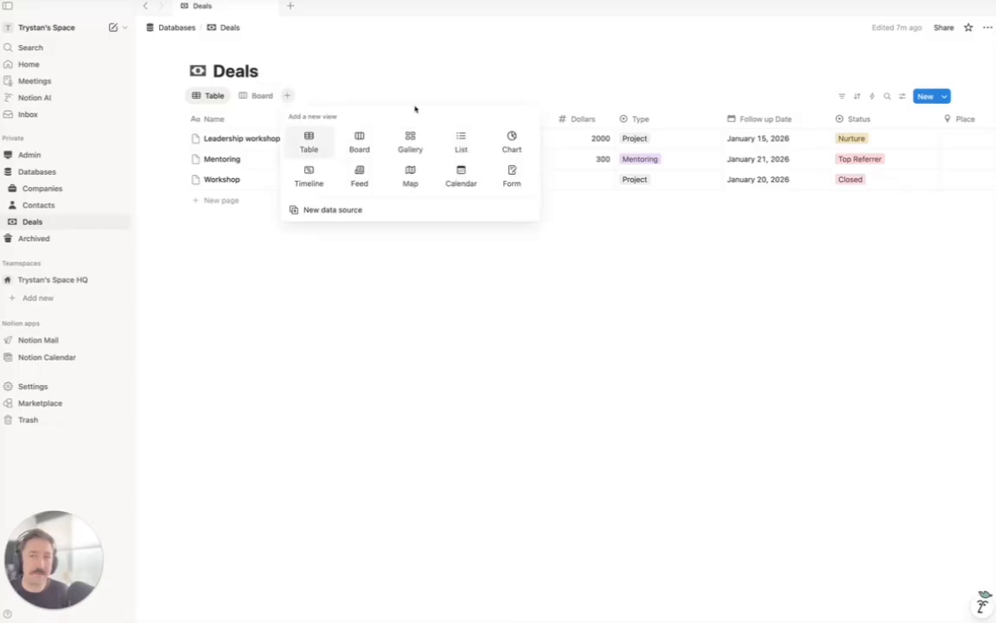
# Step: Add a Calendar view of Deals by follow-up date, then go to the Databases page
pyautogui.click(468, 177)
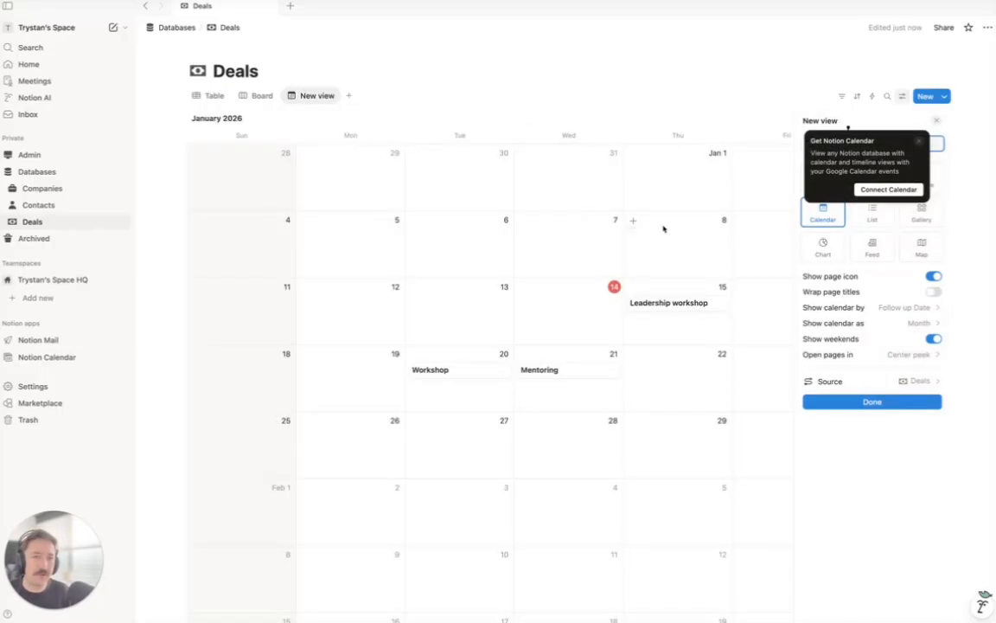
pyautogui.click(727, 94)
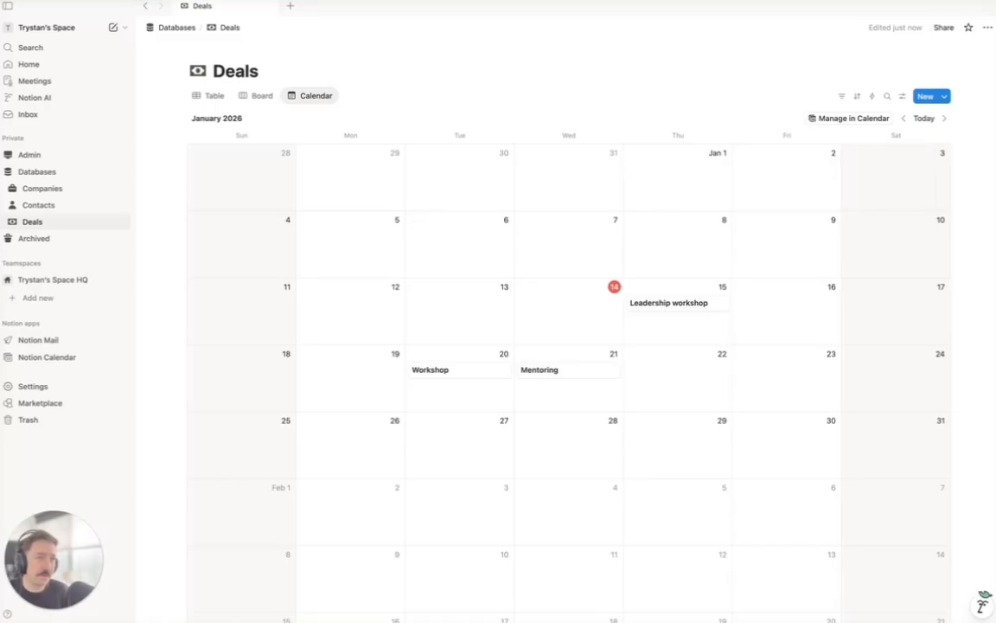
pyautogui.click(50, 172)
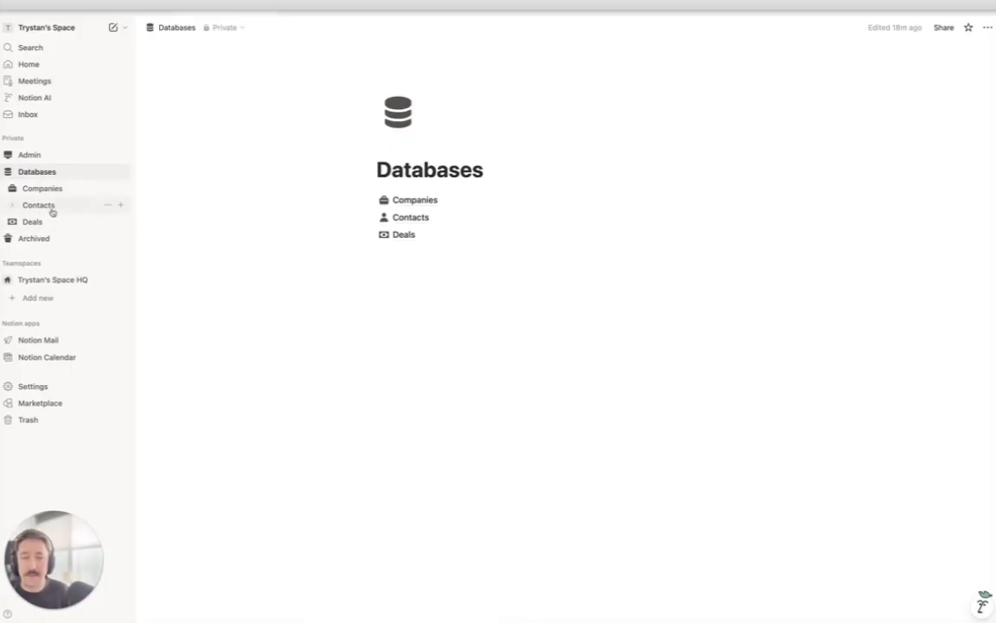
# Step: On a new line below Deals, enter '/datab' to filter the insert options to database blocks
pyautogui.click(415, 250)
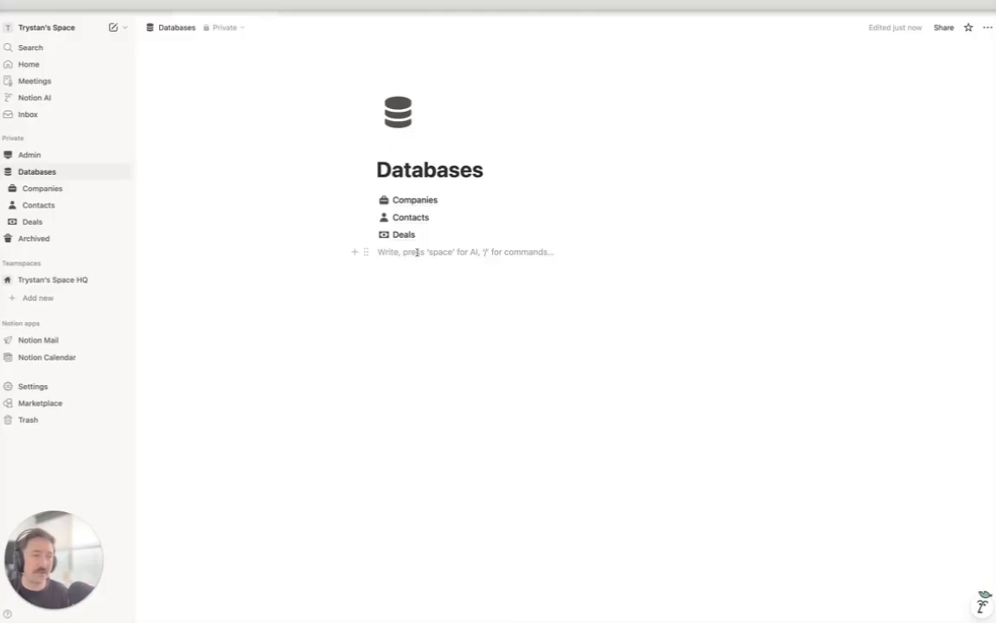
pyautogui.write('/datab')
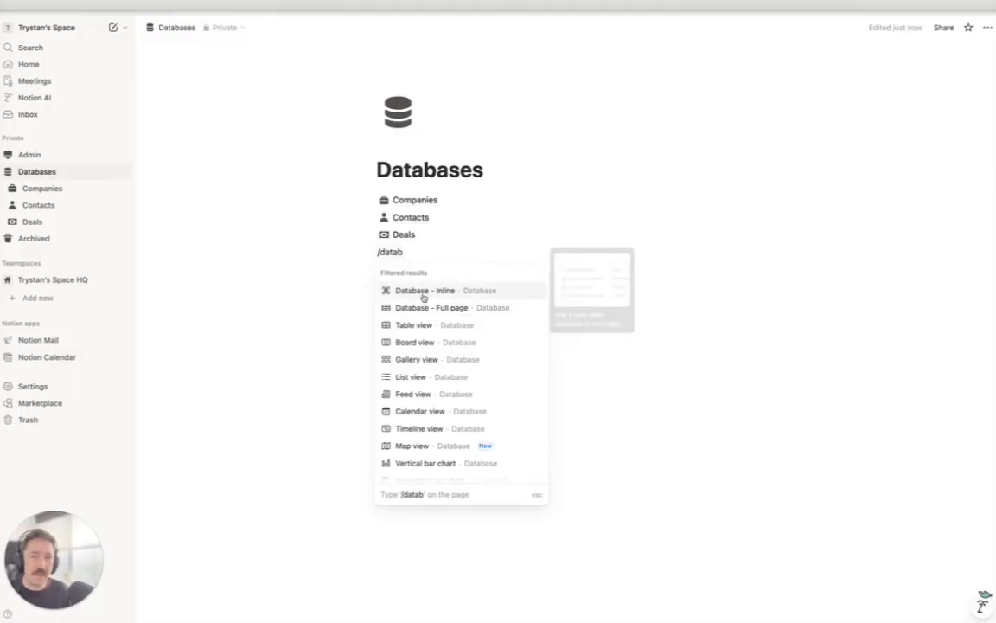
# Step: Insert an inline database named 'Meeting Notes' and turn it into a page link
pyautogui.click(422, 292)
pyautogui.click(379, 256)
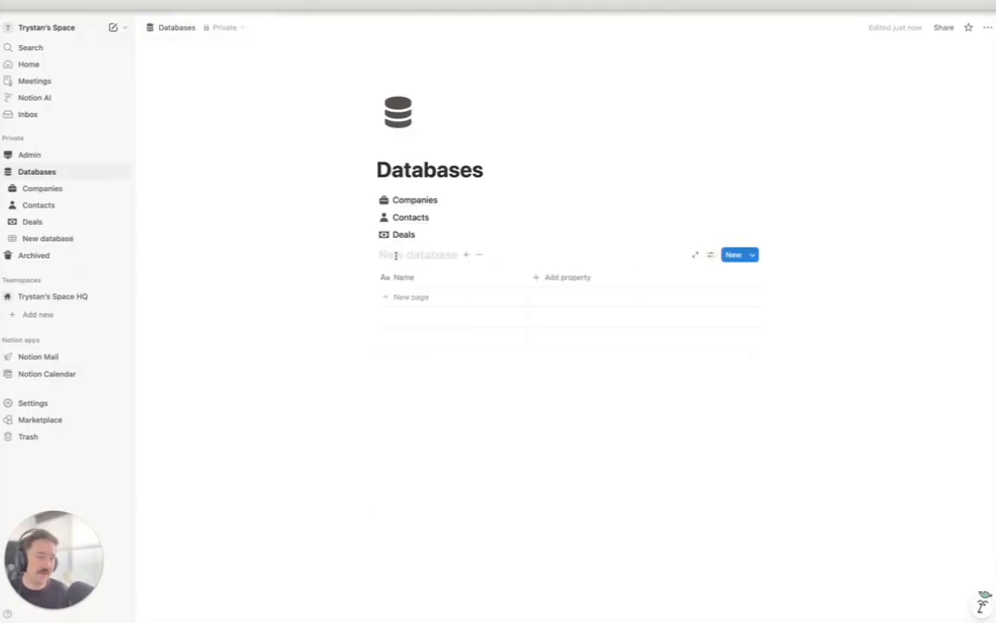
pyautogui.write('Meeting Notes')
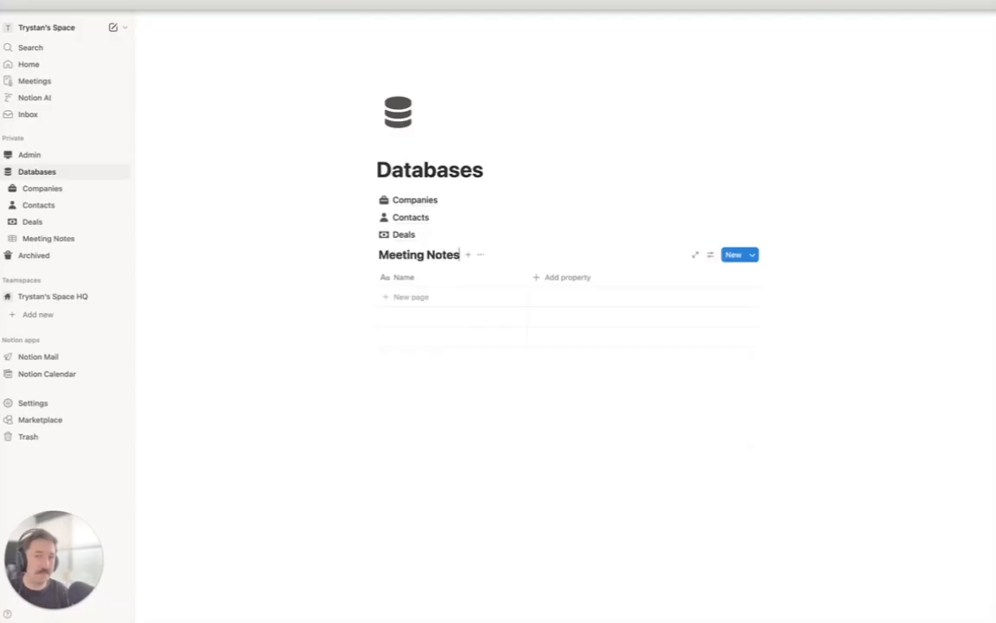
pyautogui.click(362, 254)
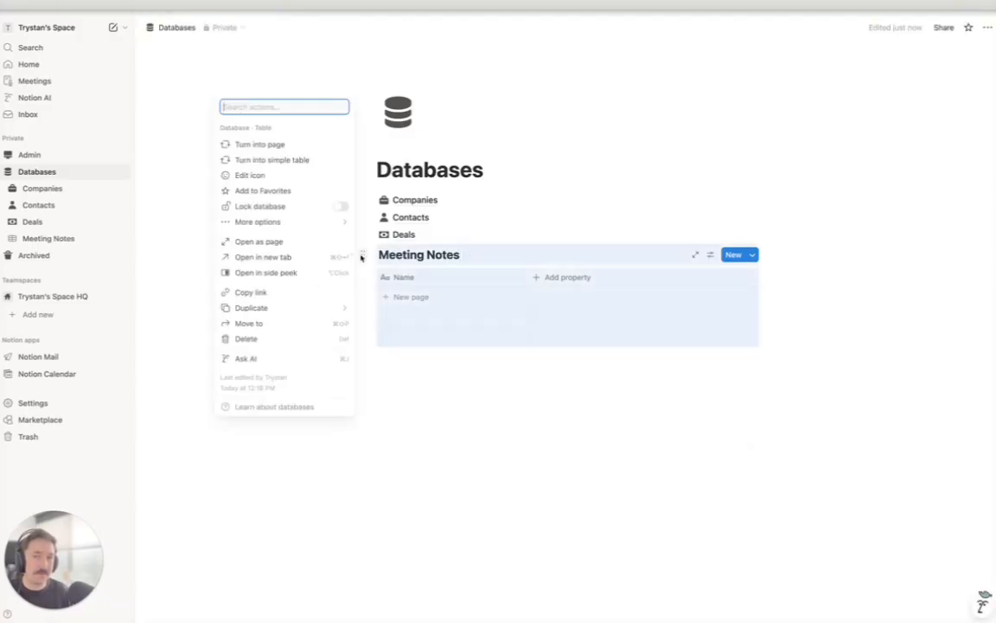
pyautogui.click(298, 143)
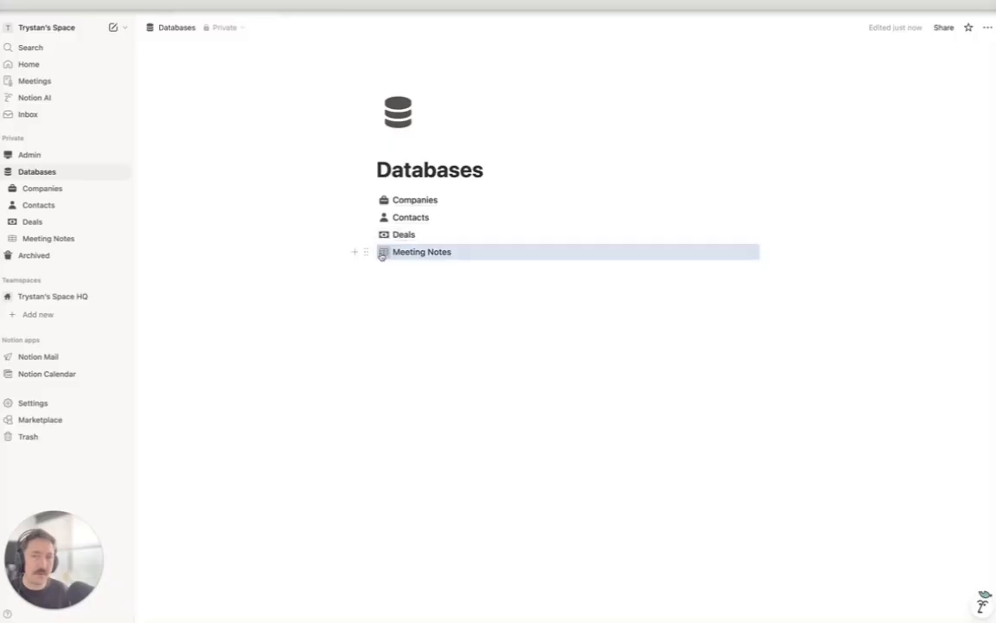
# Step: Give Meeting Notes the closed-book icon found by searching 'book' in Icons
pyautogui.click(381, 253)
pyautogui.click(319, 272)
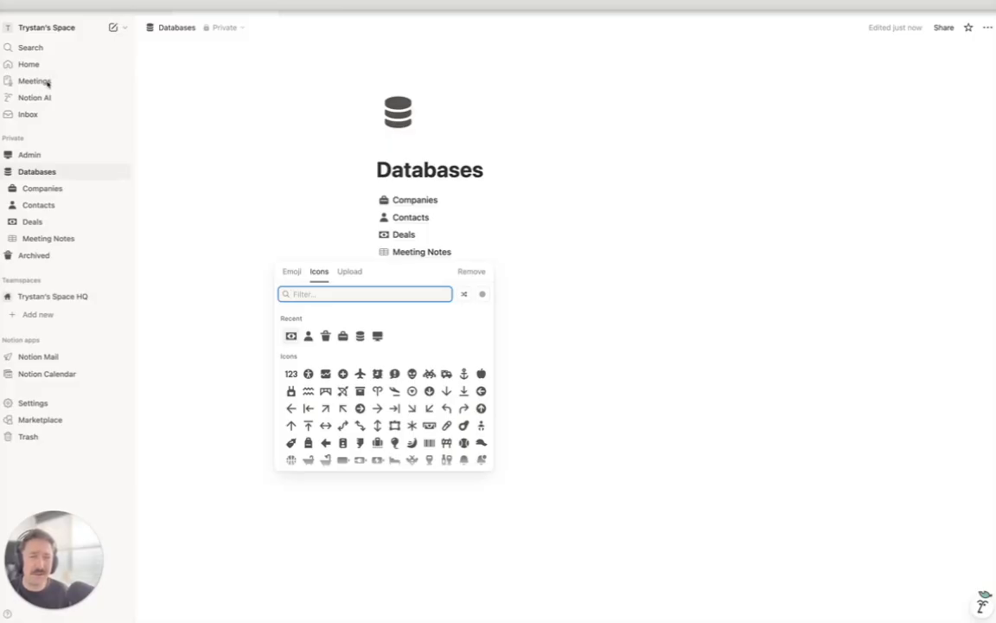
pyautogui.write('note')
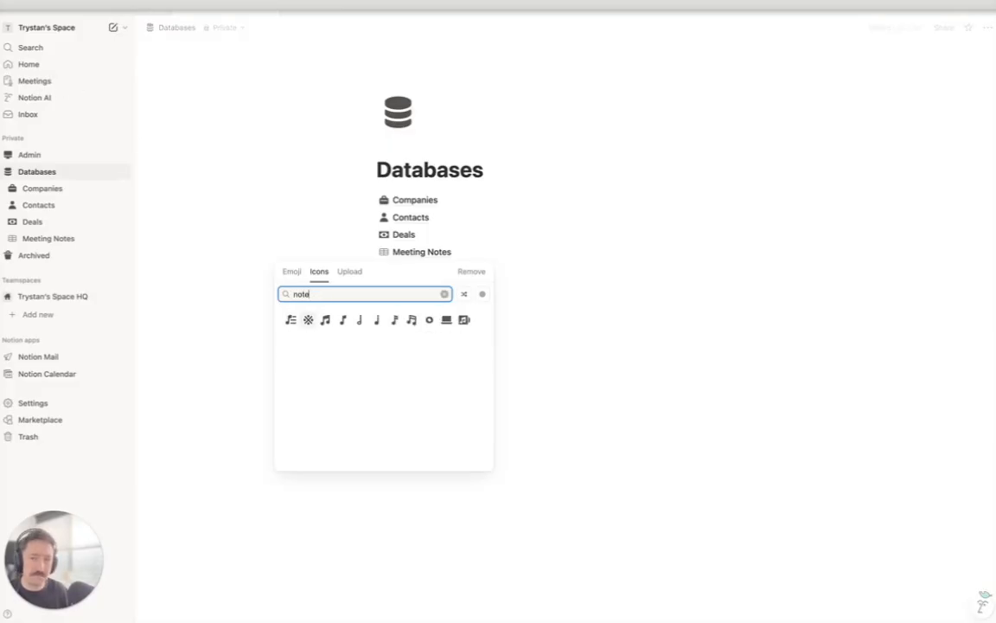
pyautogui.press('BackSpace')
pyautogui.press('BackSpace')
pyautogui.press('BackSpace')
pyautogui.press('BackSpace')
pyautogui.write('book')
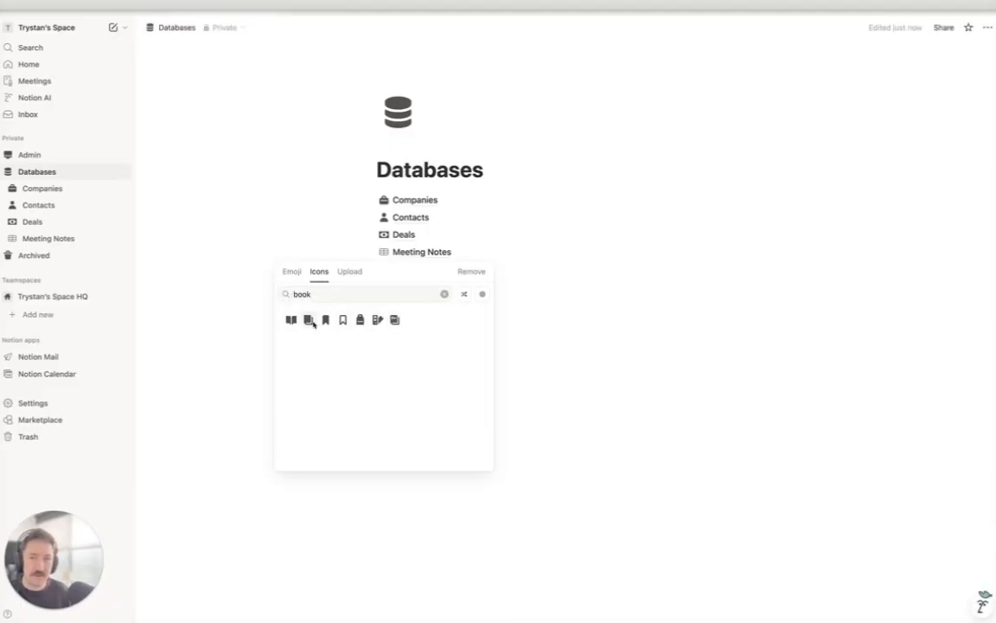
pyautogui.click(309, 320)
# Step: Add a two-way Relation property to Contacts in the Meeting Notes table
pyautogui.click(419, 253)
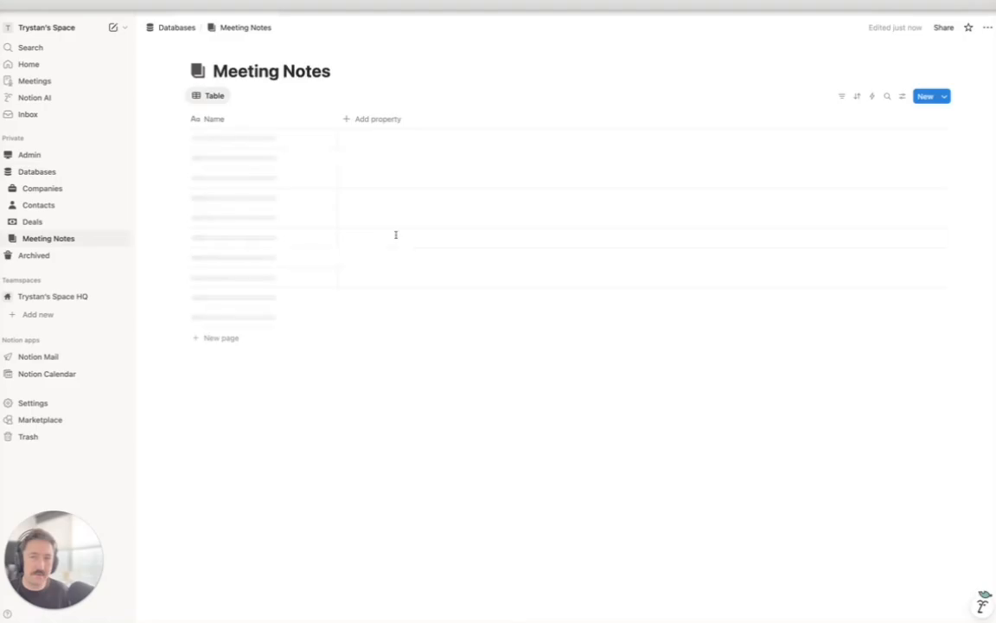
pyautogui.click(347, 121)
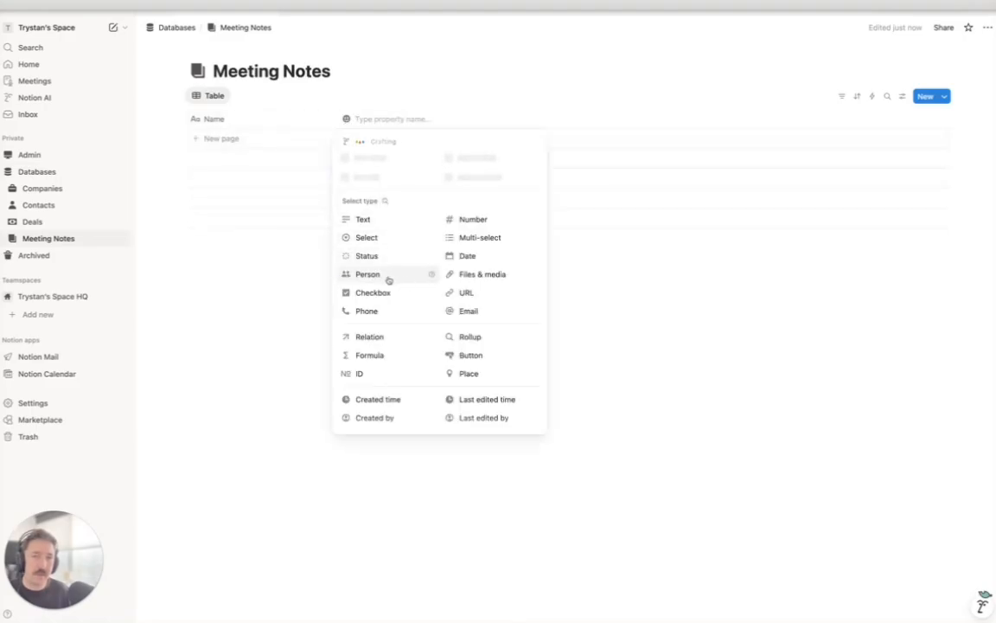
pyautogui.click(429, 335)
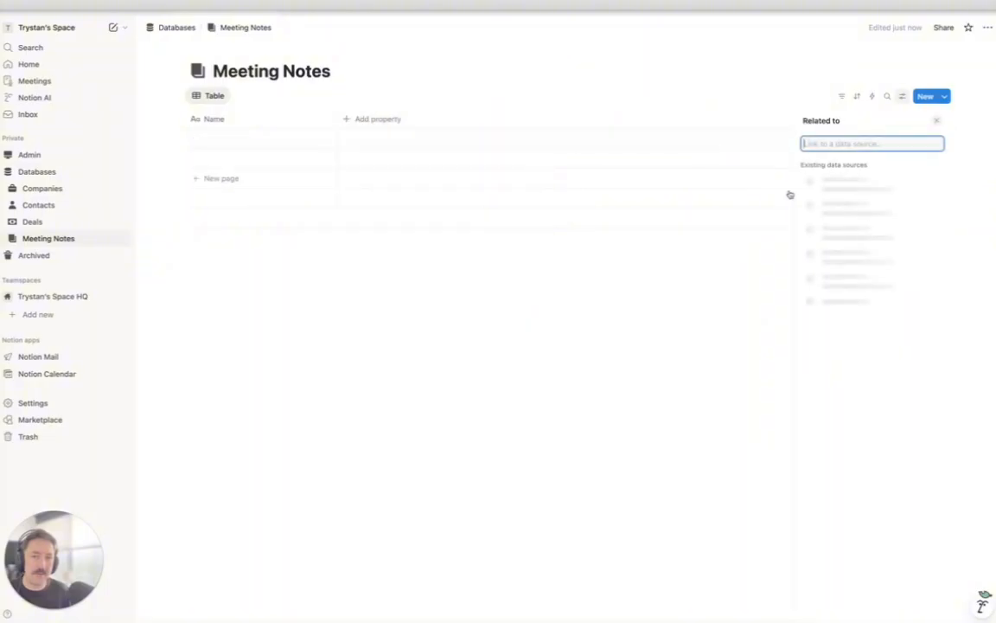
pyautogui.click(830, 233)
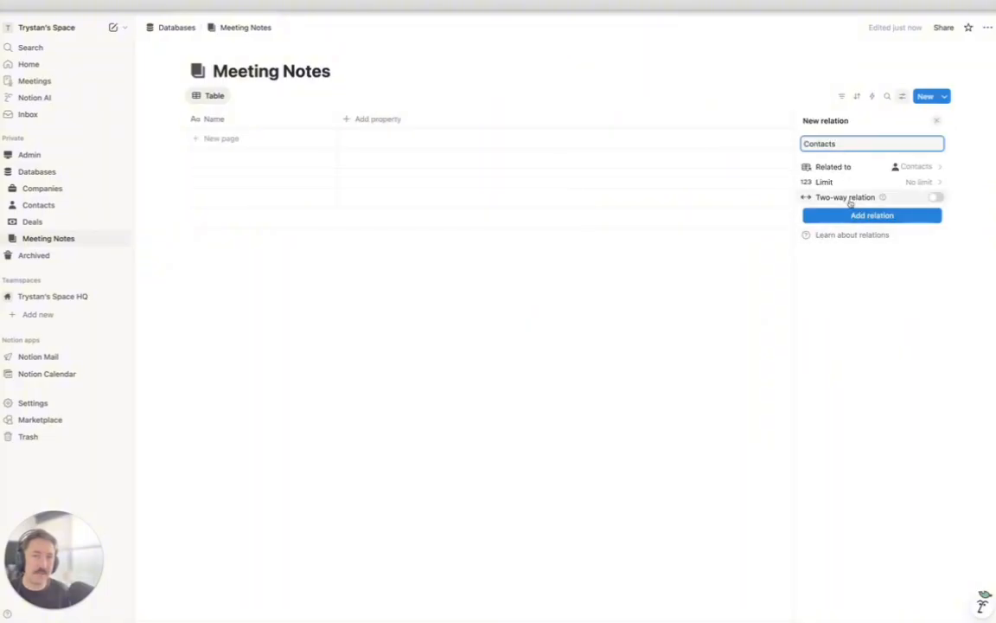
pyautogui.click(932, 198)
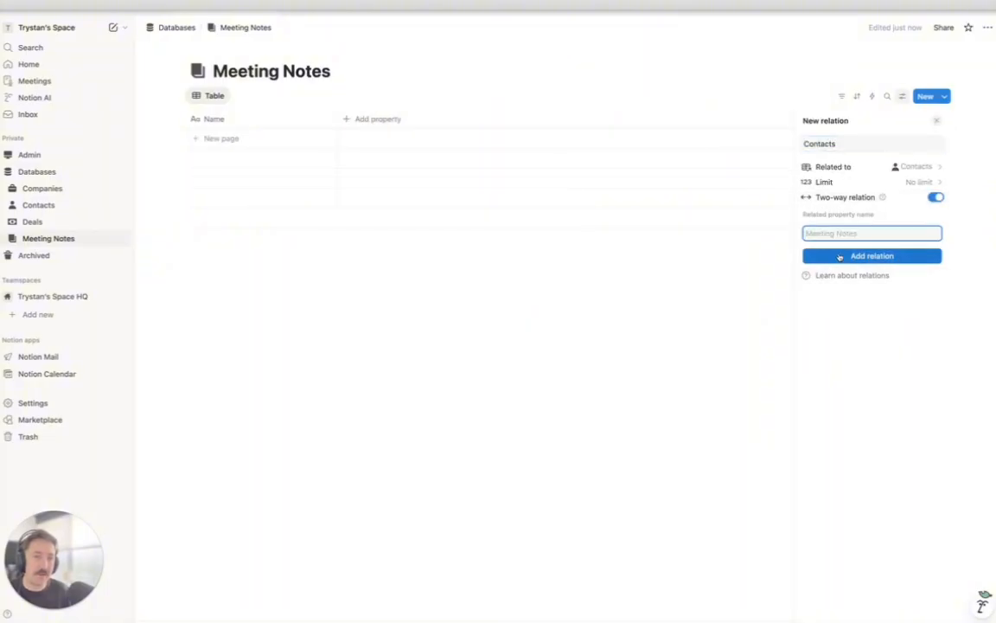
pyautogui.click(840, 257)
pyautogui.click(489, 264)
# Step: Add two Meeting Notes rows, each linked to a contact
pyautogui.click(378, 140)
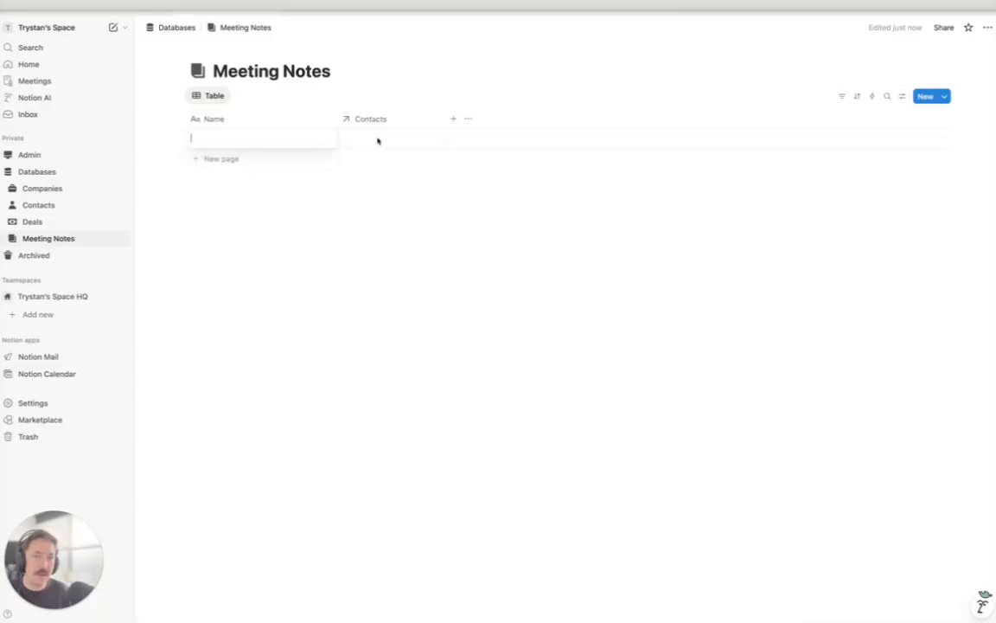
pyautogui.click(377, 137)
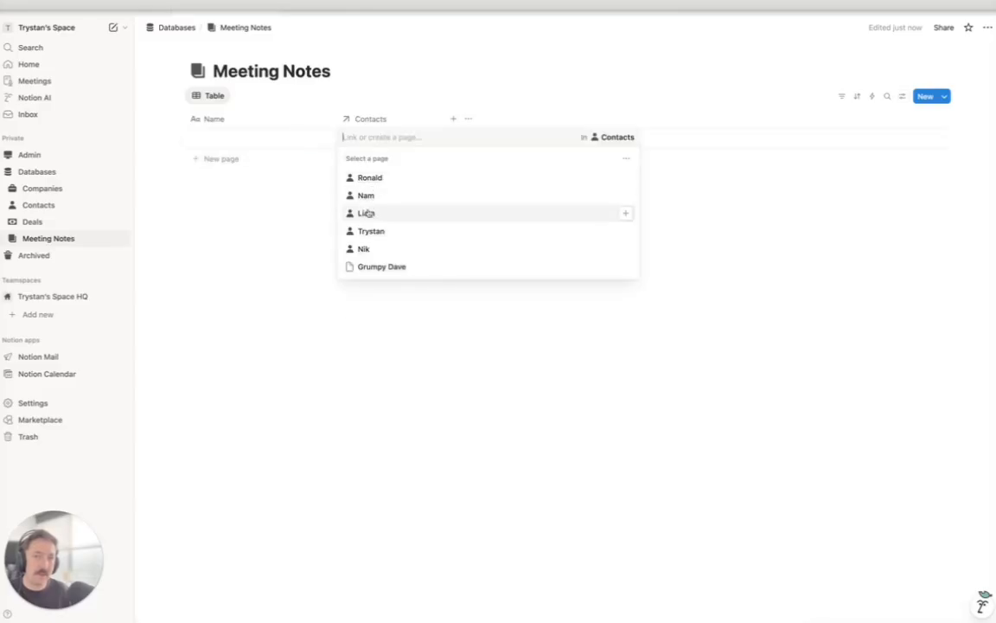
pyautogui.click(381, 266)
pyautogui.press('Escape')
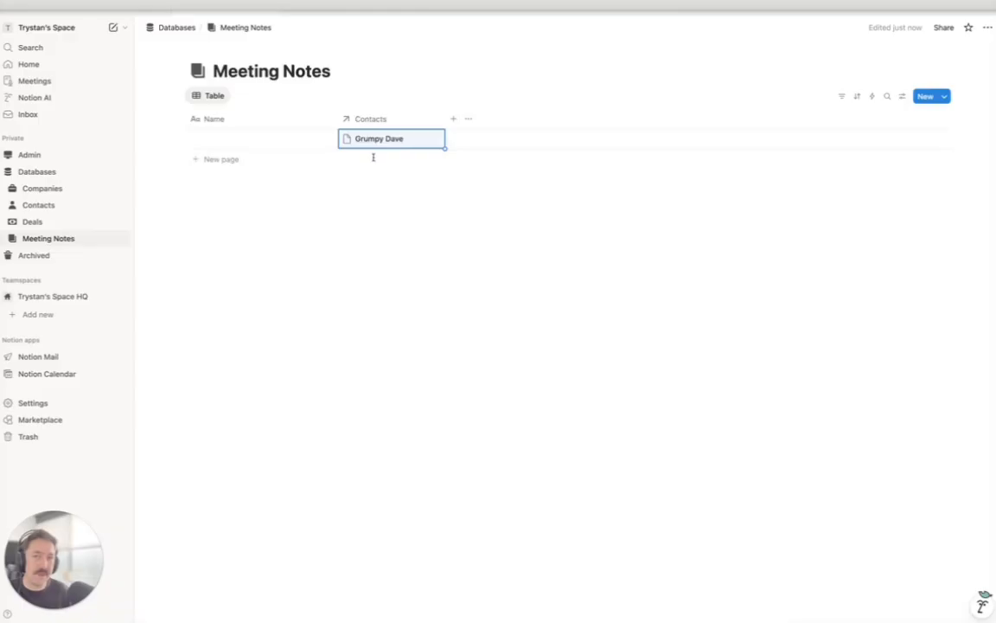
pyautogui.click(365, 159)
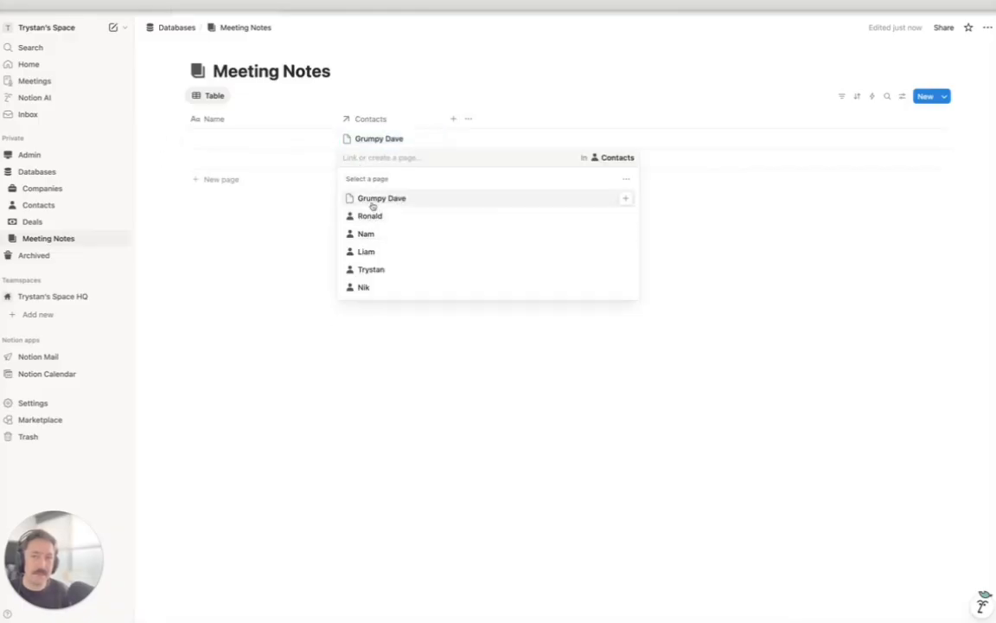
pyautogui.click(369, 215)
pyautogui.press('Escape')
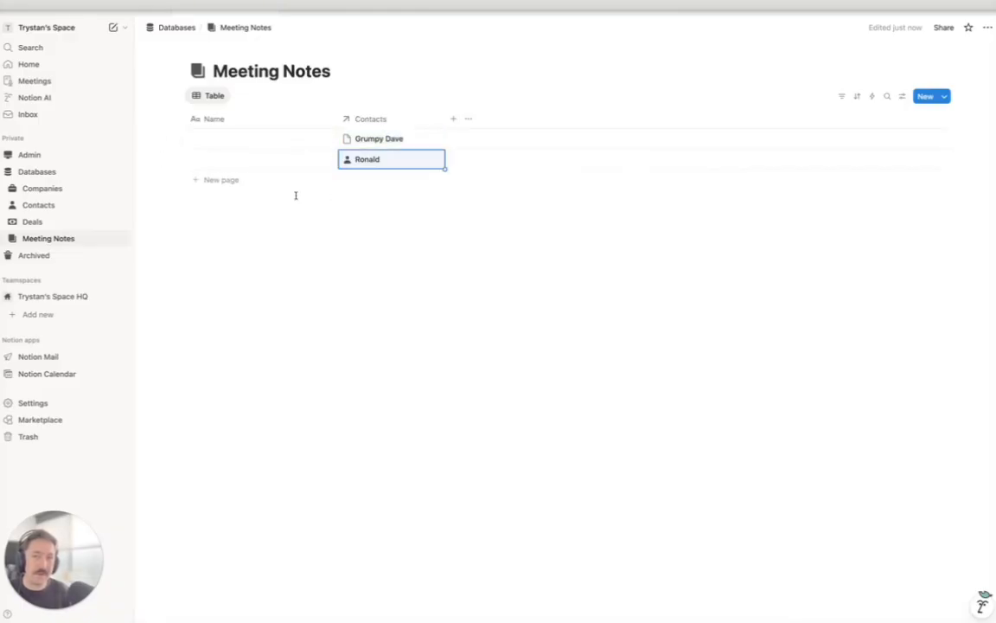
# Step: Give the first row's linked contact page a person icon from the Icons set
pyautogui.click(345, 137)
pyautogui.click(350, 176)
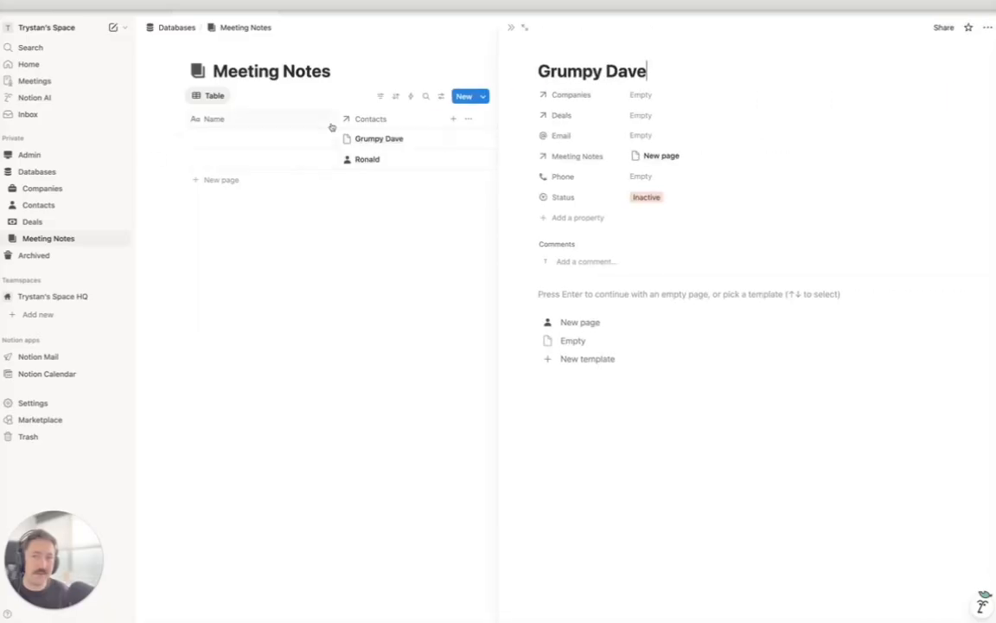
pyautogui.click(558, 46)
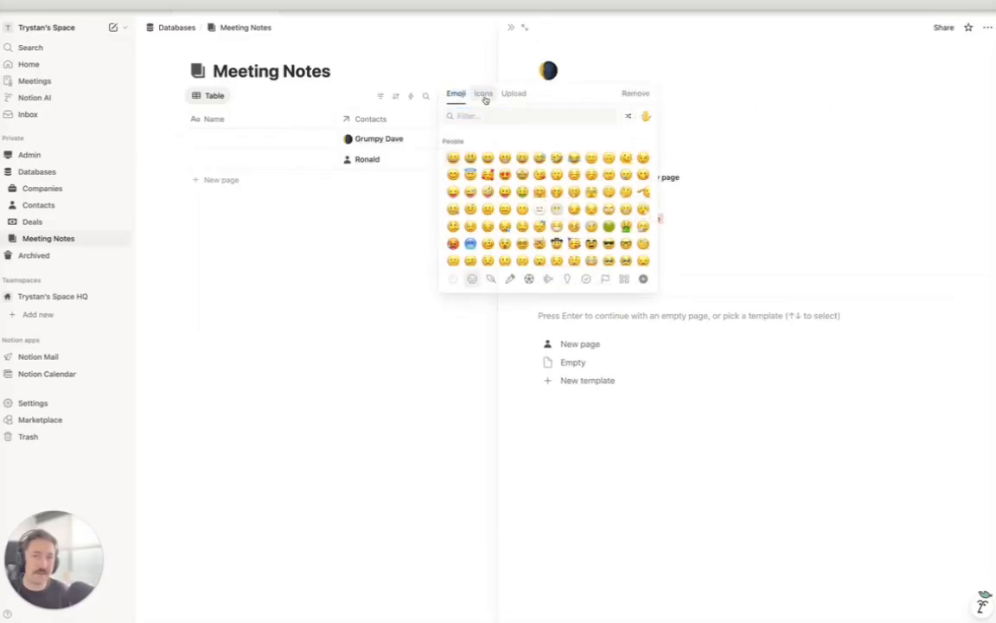
pyautogui.click(483, 94)
pyautogui.click(490, 159)
pyautogui.click(489, 178)
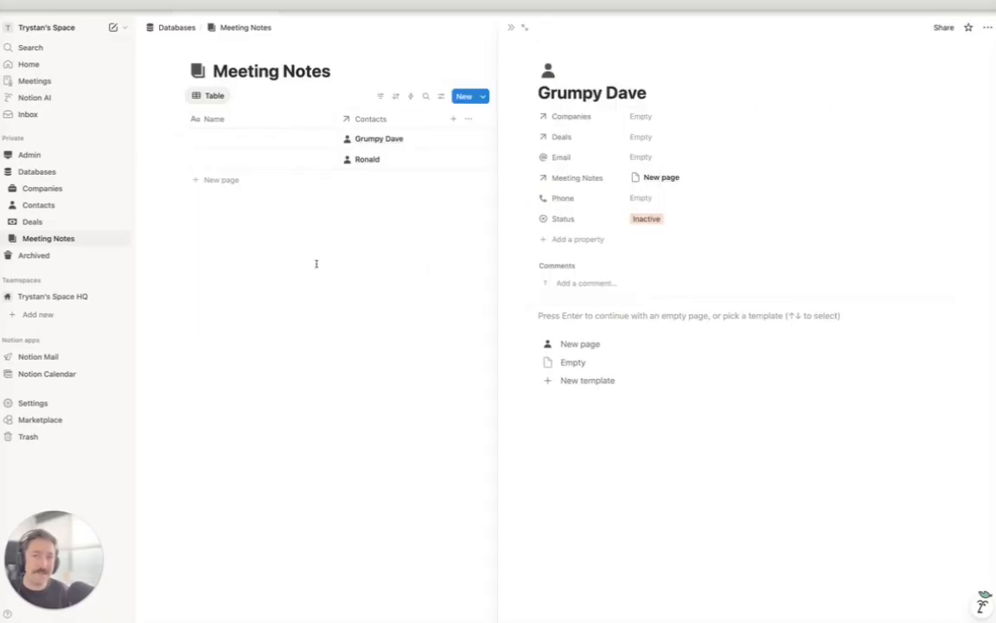
pyautogui.click(317, 263)
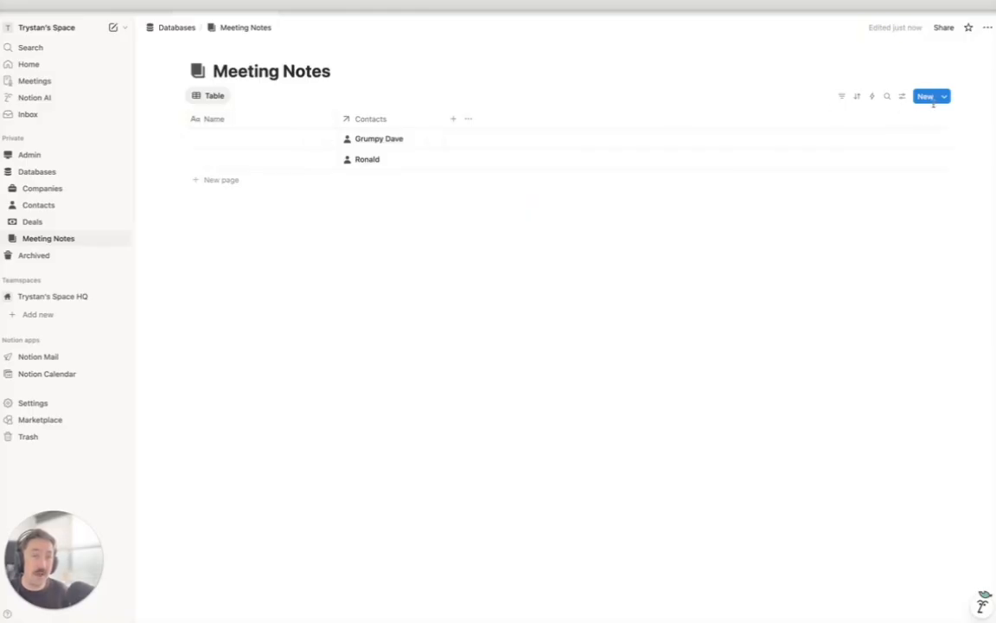
# Step: Create a new Meeting Notes template and begin editing its body
pyautogui.click(945, 97)
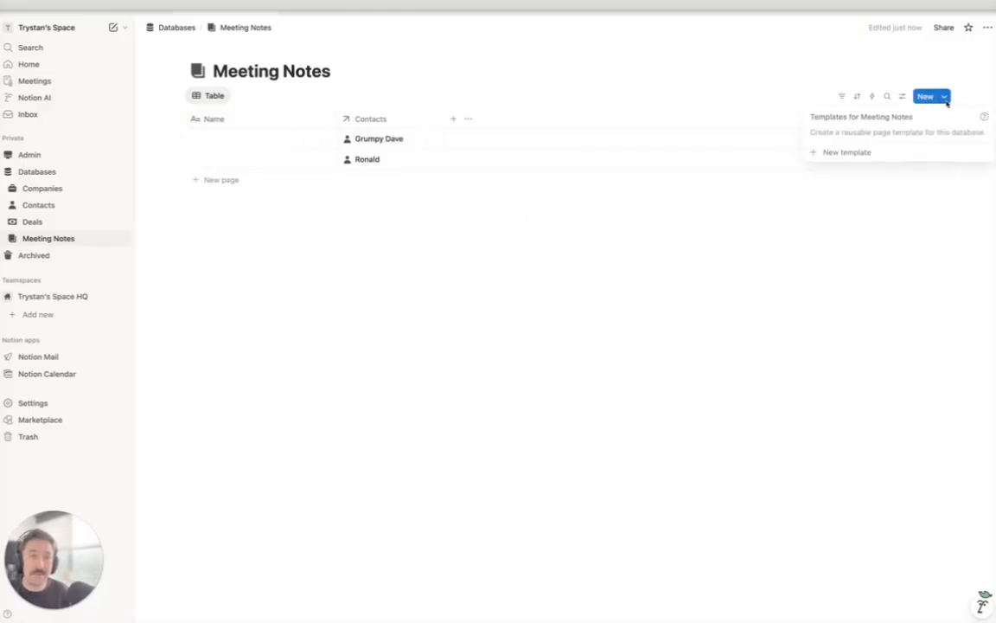
pyautogui.click(848, 153)
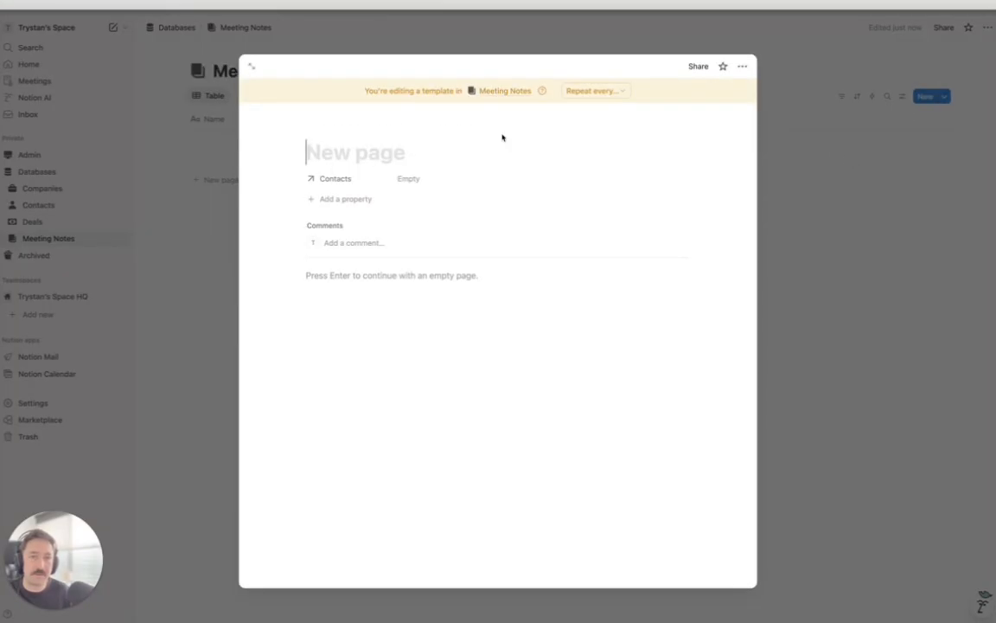
pyautogui.click(365, 279)
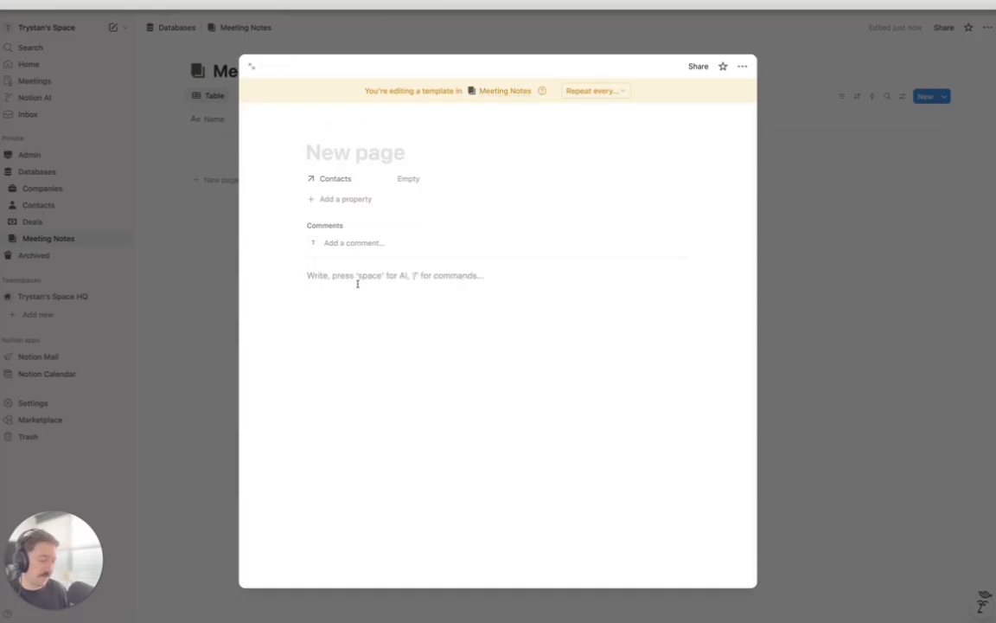
pyautogui.write('/co')
pyautogui.press('BackSpace')
pyautogui.press('BackSpace')
pyautogui.press('BackSpace')
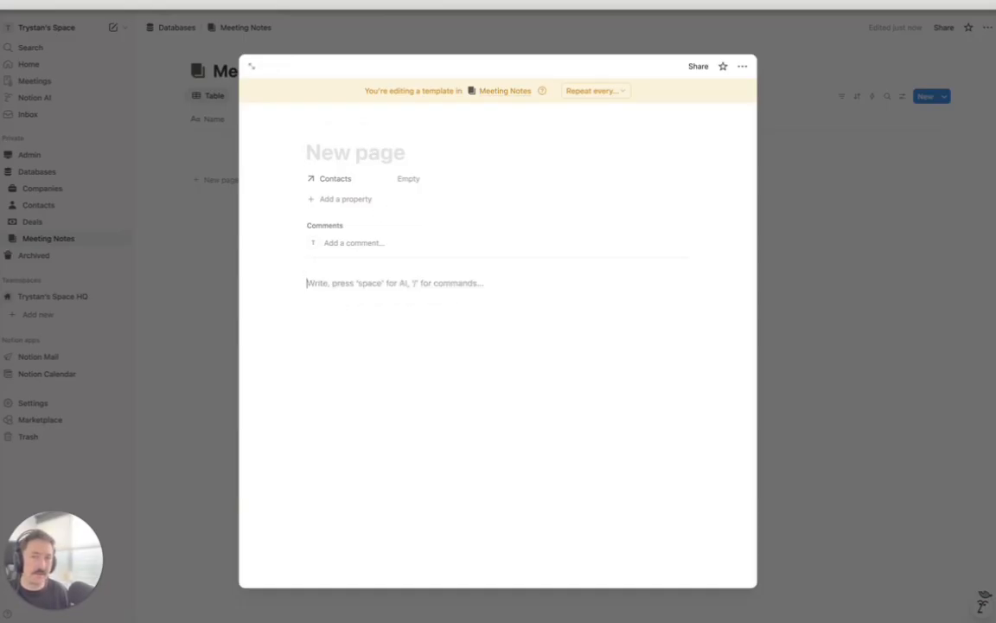
# Step: Add a 'Questions' heading with a to-do and a 'Notes' heading with a bullet list
pyautogui.click(530, 293)
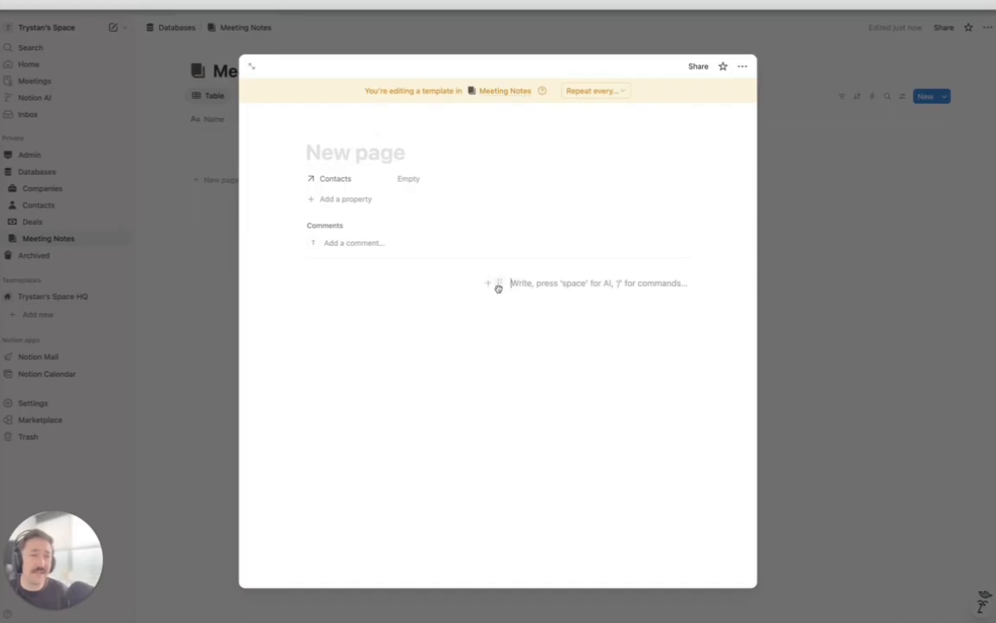
pyautogui.write('# Questions')
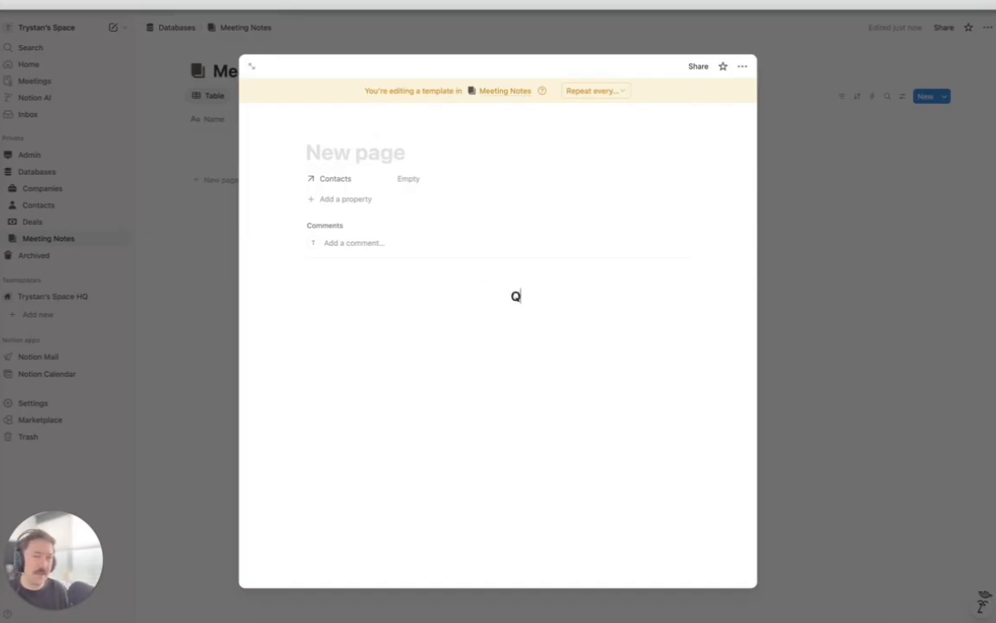
pyautogui.press('Return')
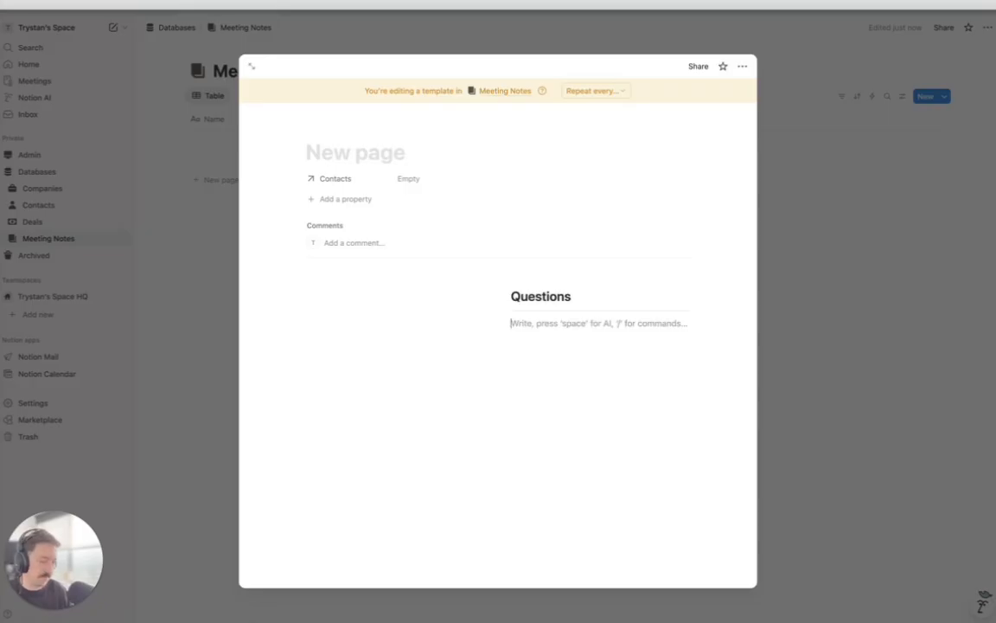
pyautogui.write('[]')
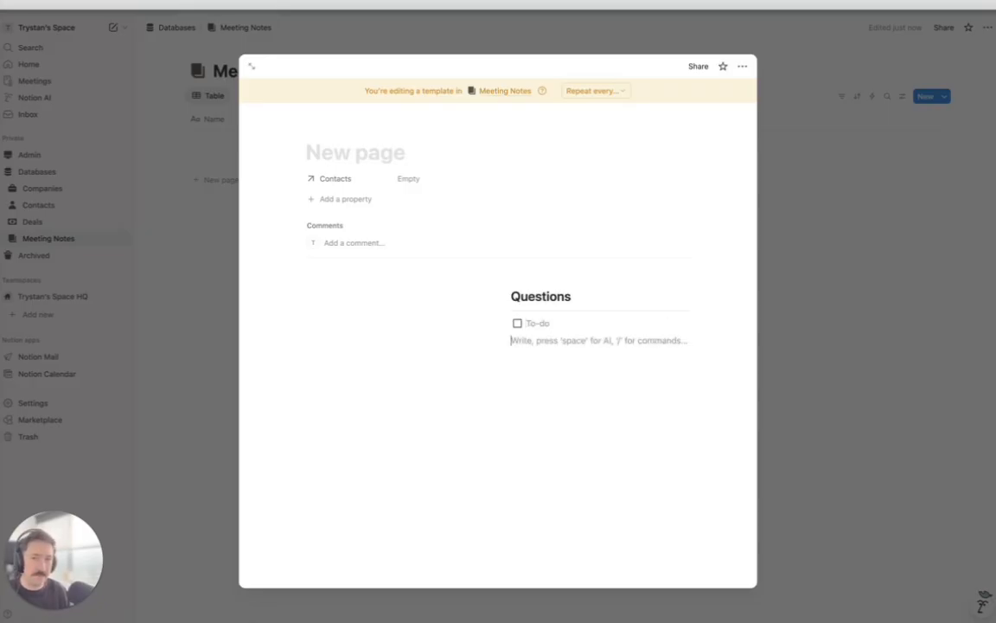
pyautogui.write('## Notes')
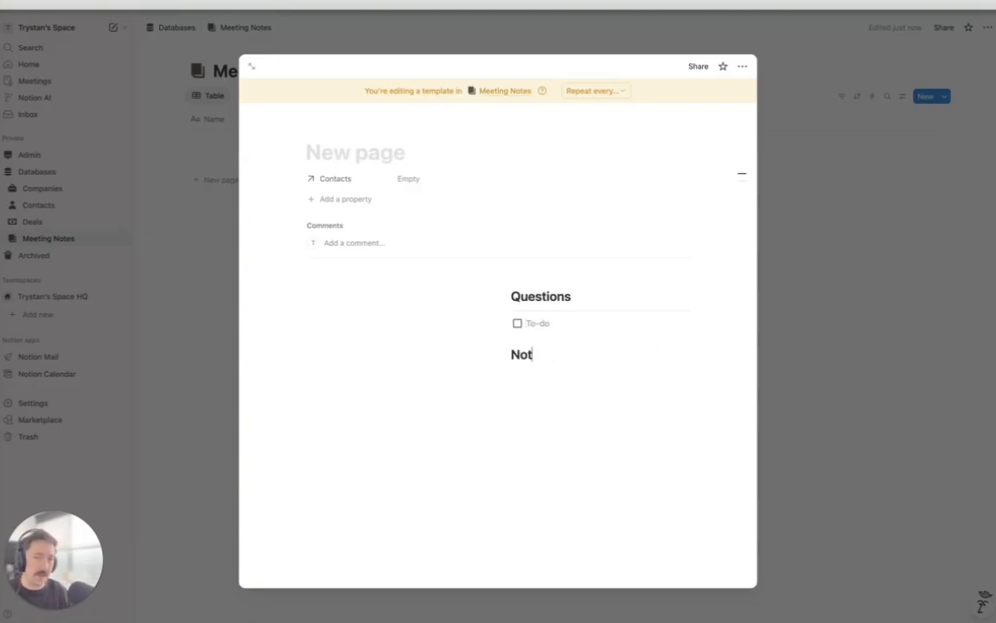
pyautogui.press('Return')
pyautogui.write('---')
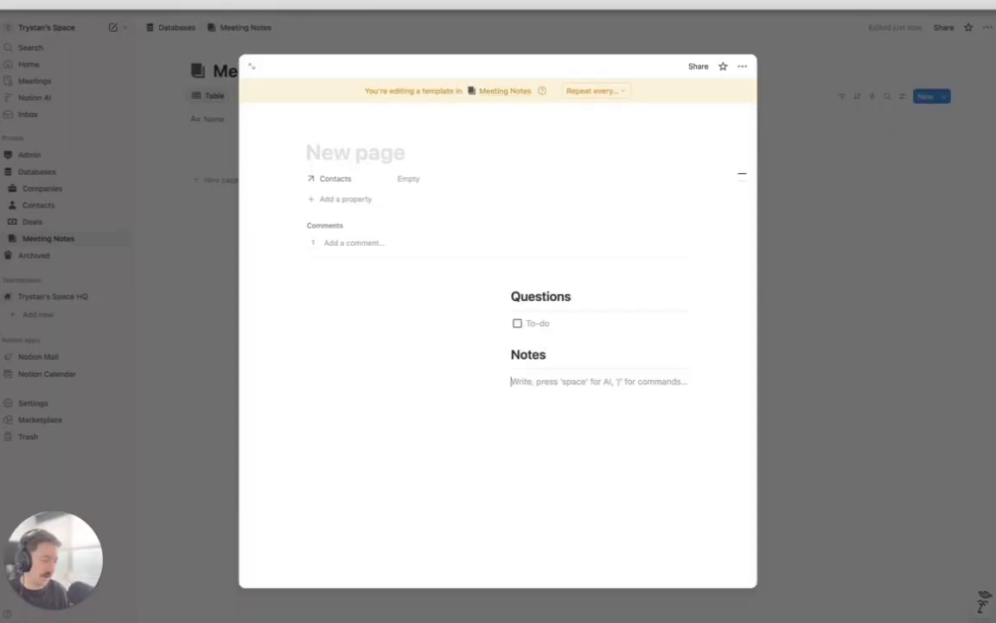
pyautogui.write('-')
pyautogui.press('BackSpace')
pyautogui.write('-')
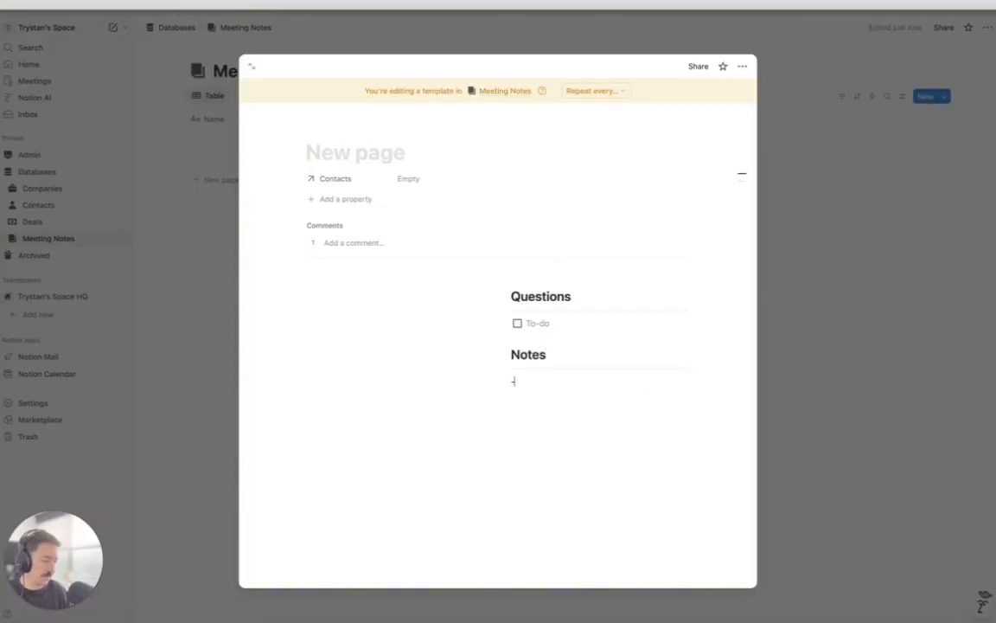
pyautogui.press('Down')
# Step: Add an 'Actions' heading with a to-do, check the repeat options, and close the template editor
pyautogui.write('##')
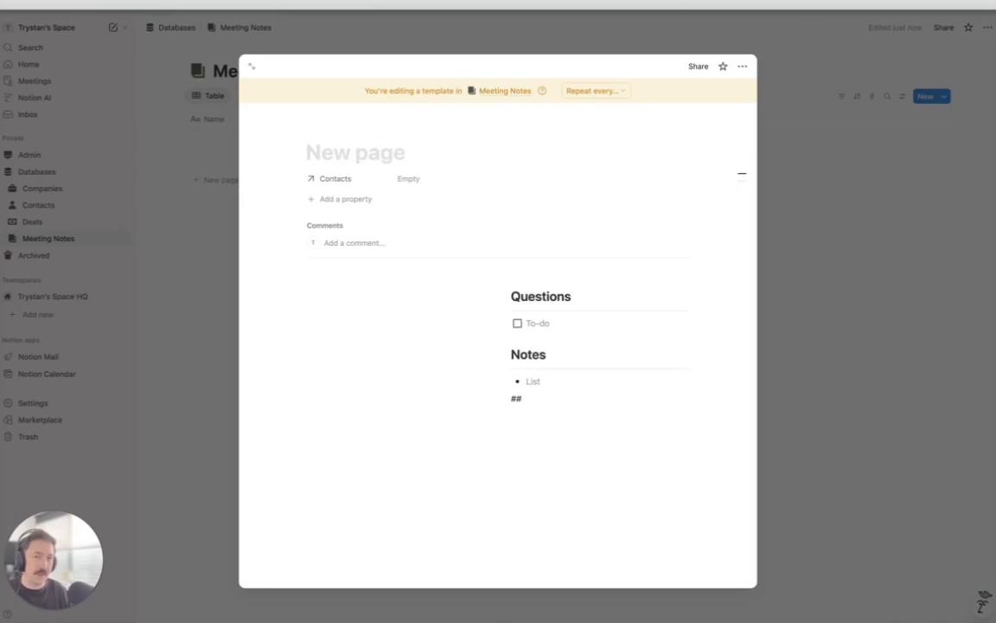
pyautogui.write(' Actions')
pyautogui.press('Return')
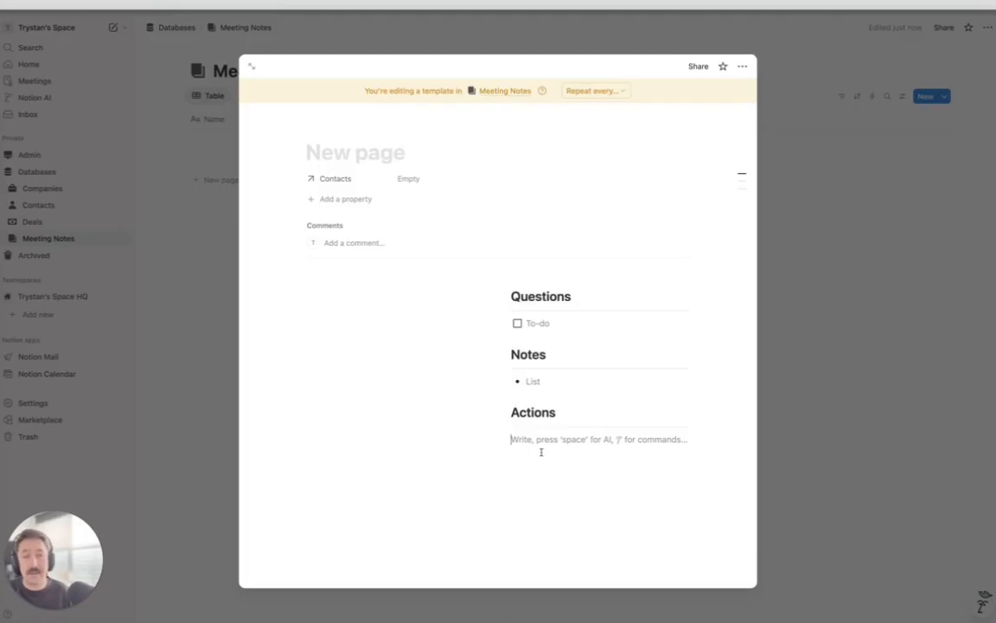
pyautogui.write('[]')
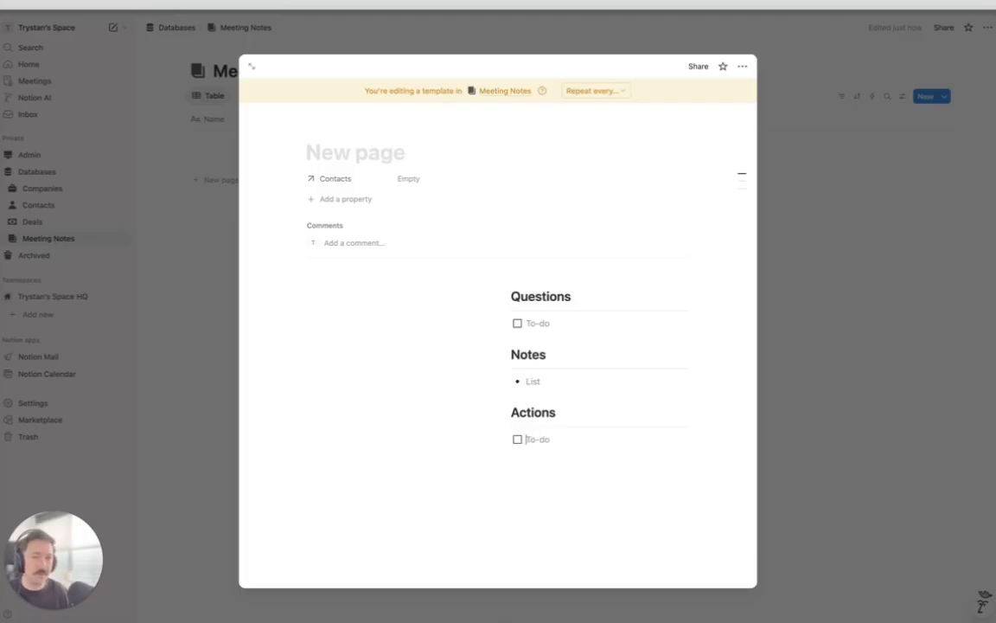
pyautogui.click(595, 90)
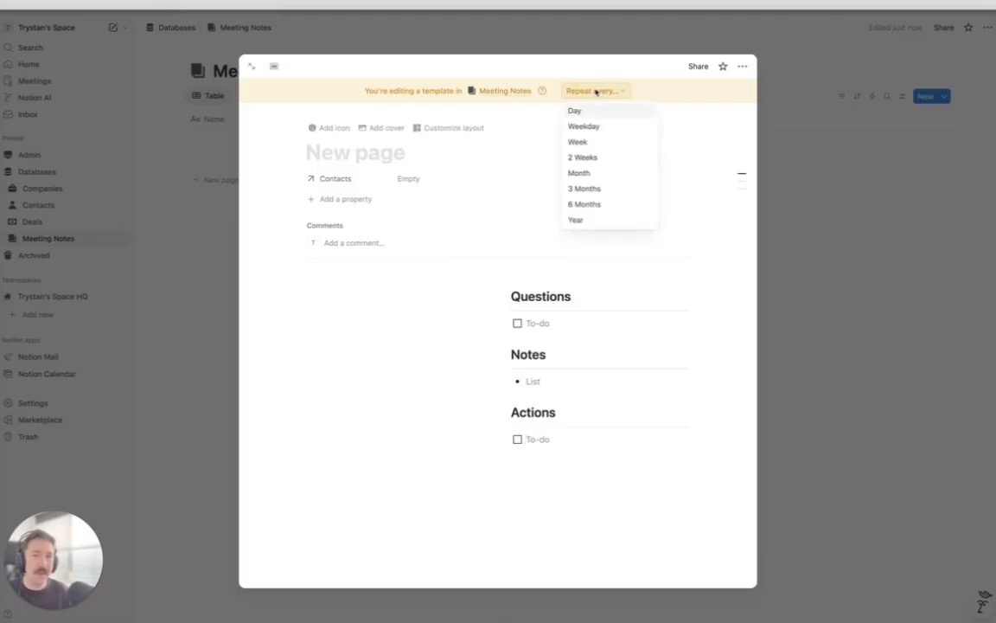
pyautogui.click(830, 170)
pyautogui.click(831, 170)
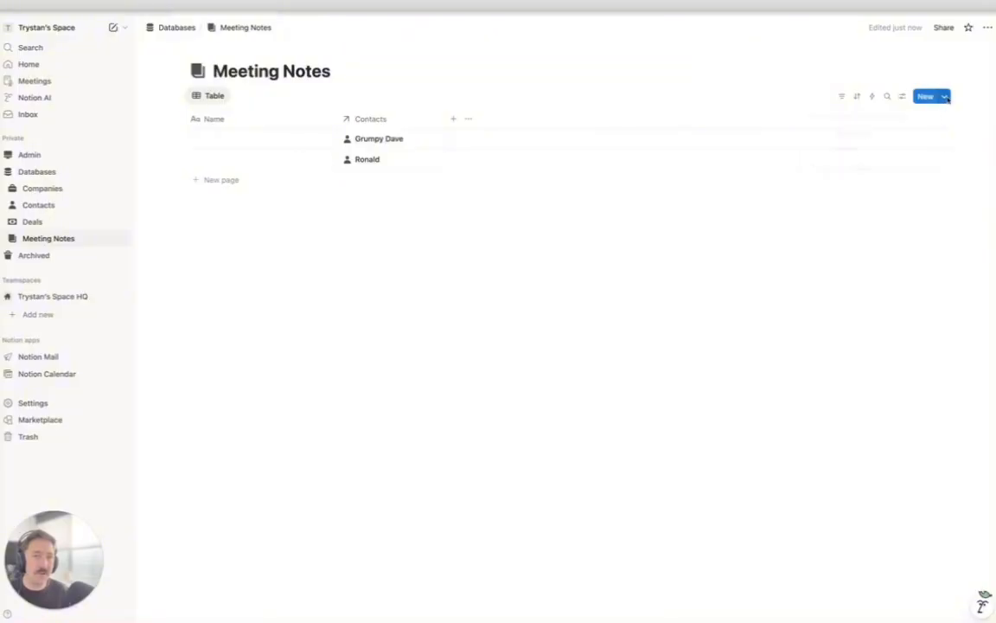
# Step: Set the New page template as the default for all Meeting Notes views
pyautogui.click(986, 136)
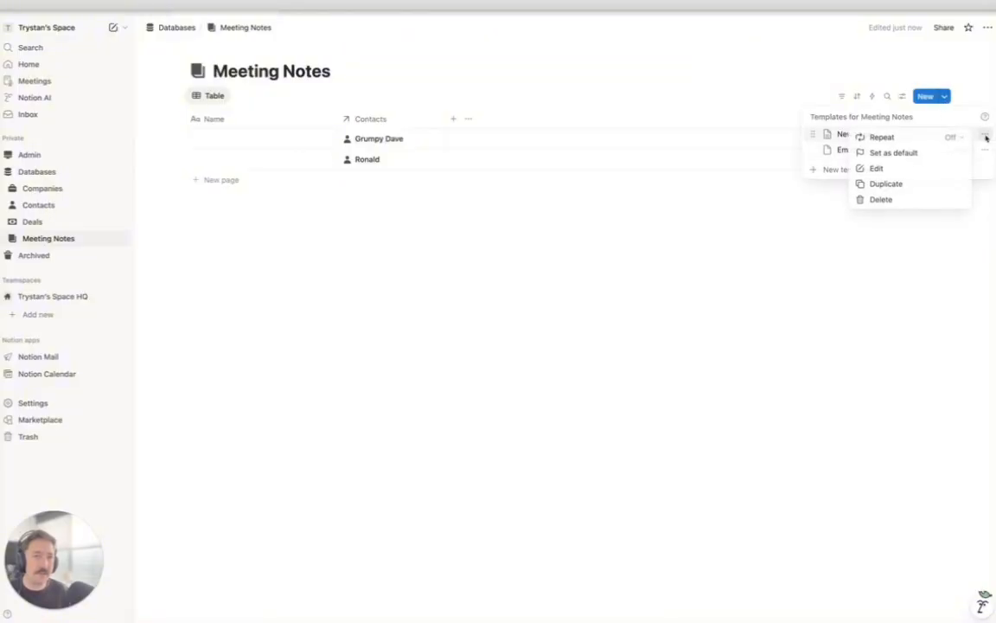
pyautogui.click(883, 153)
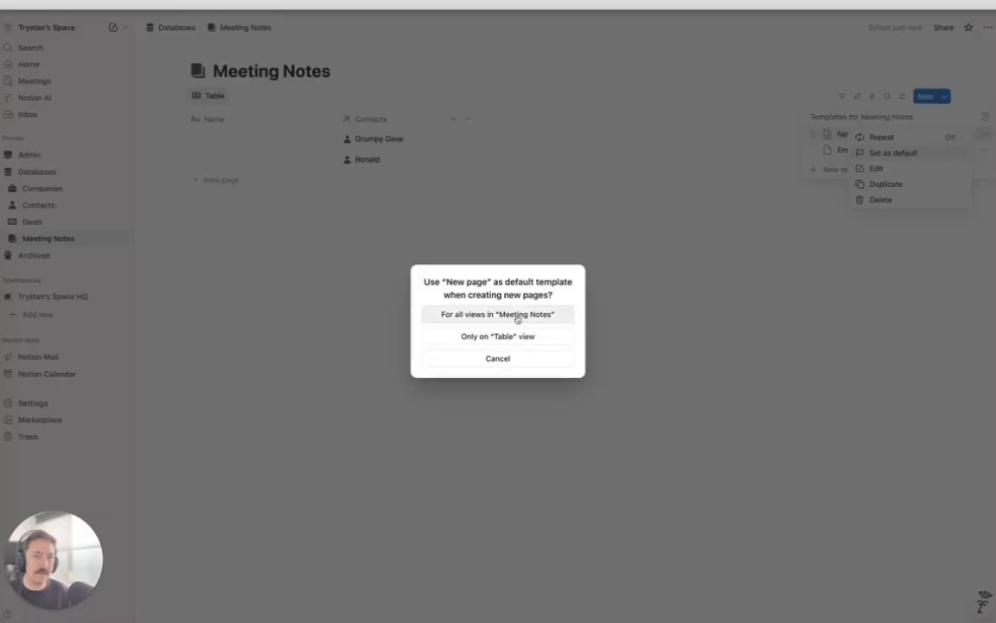
pyautogui.click(465, 314)
pyautogui.click(356, 225)
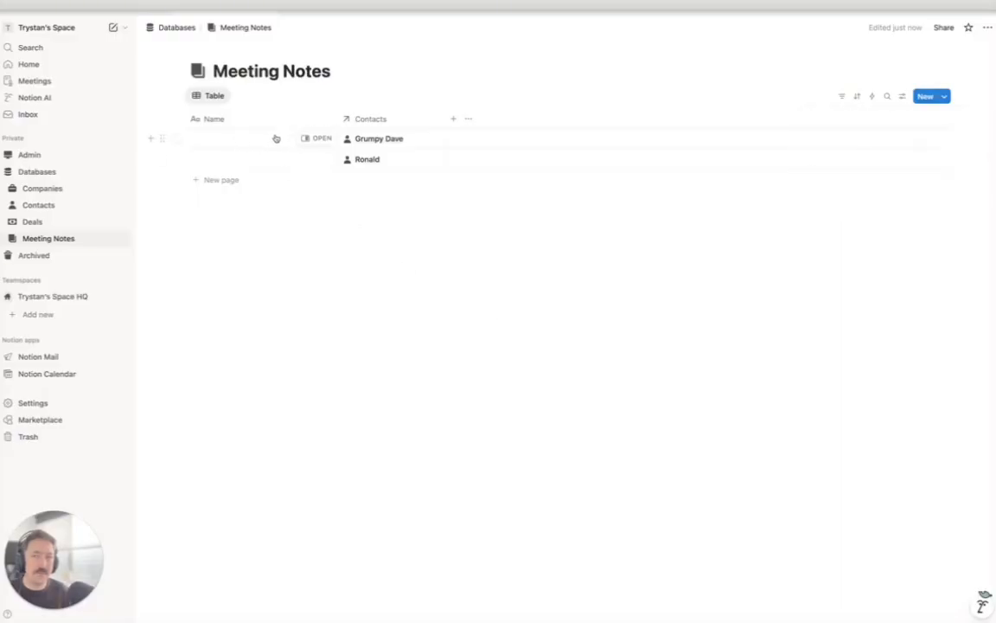
# Step: Add a Meeting Notes row titled 'Project call' and link a contact to it
pyautogui.click(222, 157)
pyautogui.click(220, 179)
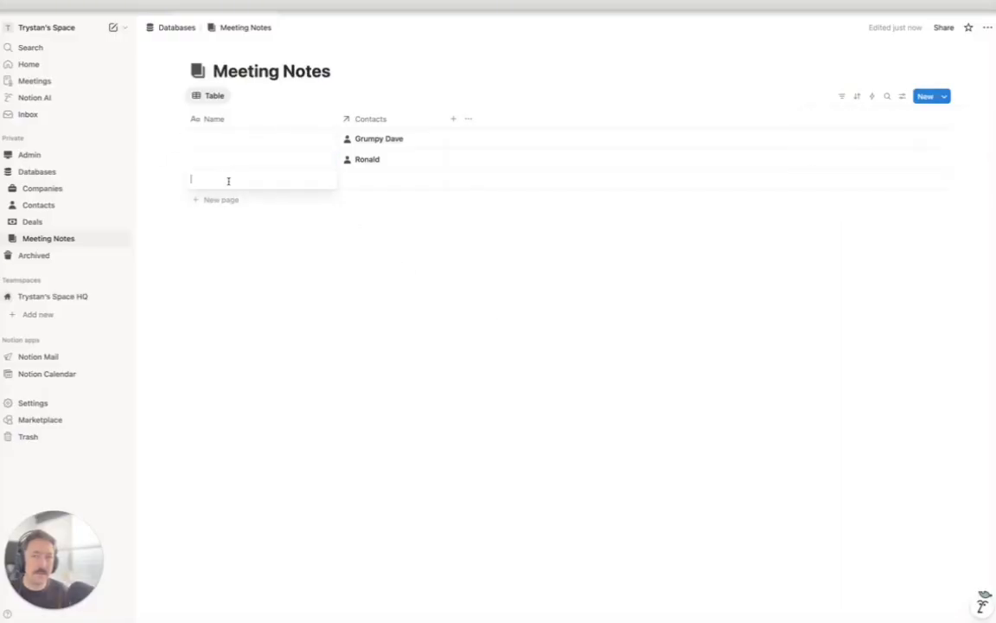
pyautogui.press('Escape')
pyautogui.click(316, 179)
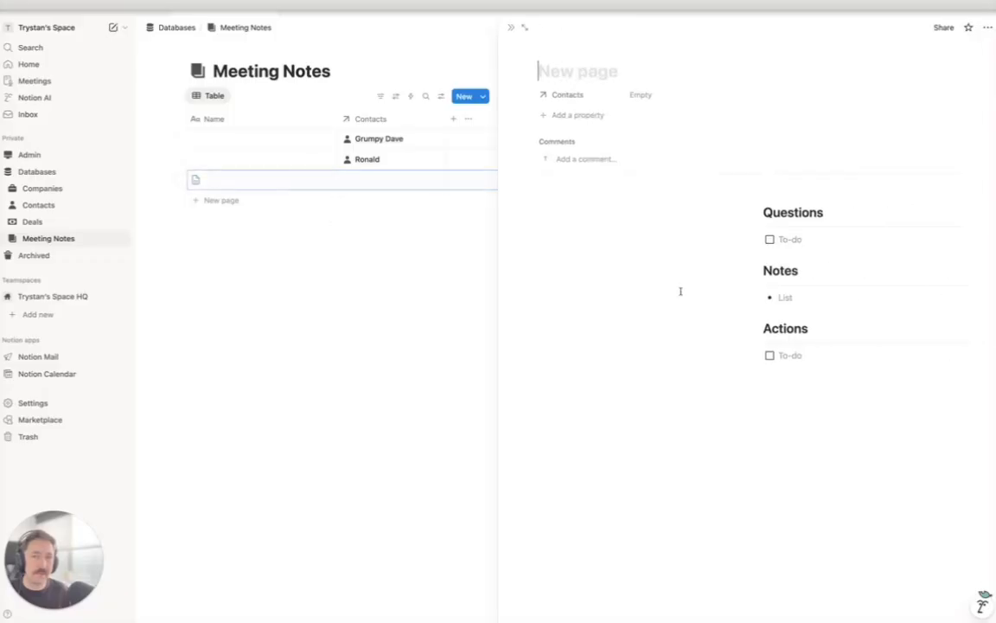
pyautogui.click(696, 64)
pyautogui.write('M')
pyautogui.press('BackSpace')
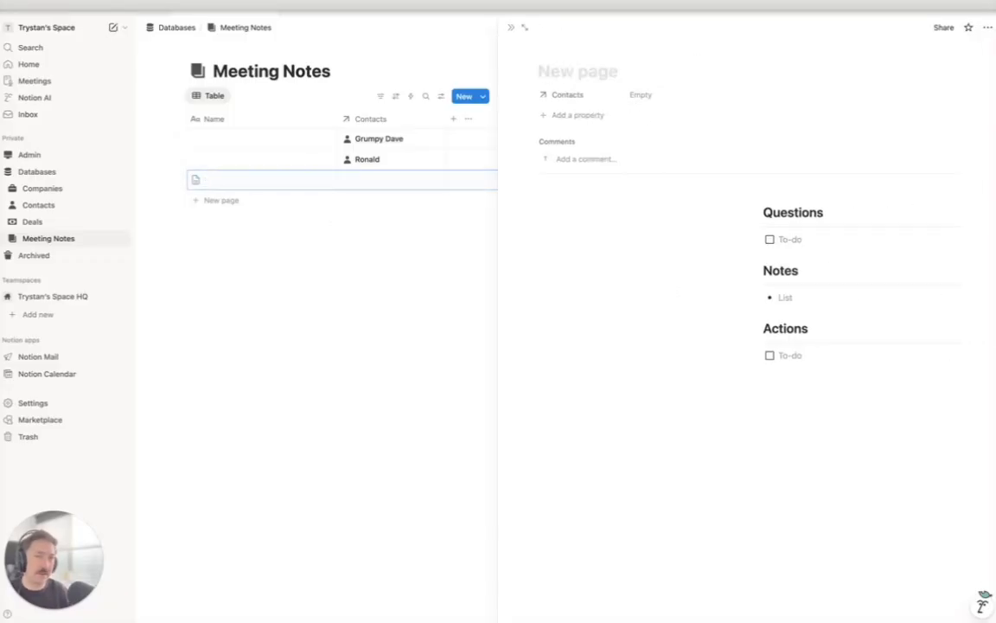
pyautogui.write('Project call')
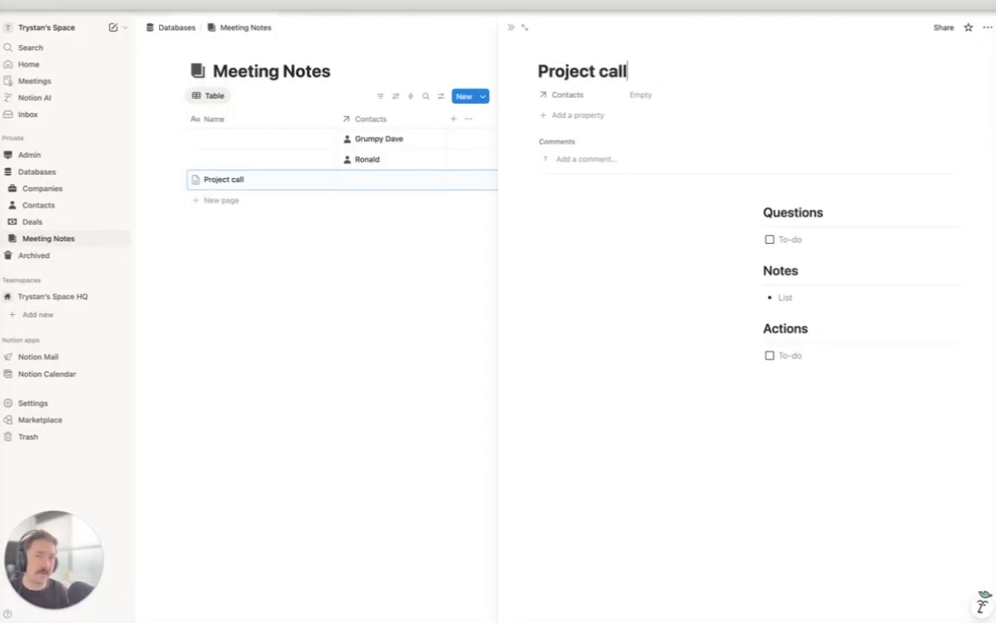
pyautogui.click(641, 95)
pyautogui.write('lia')
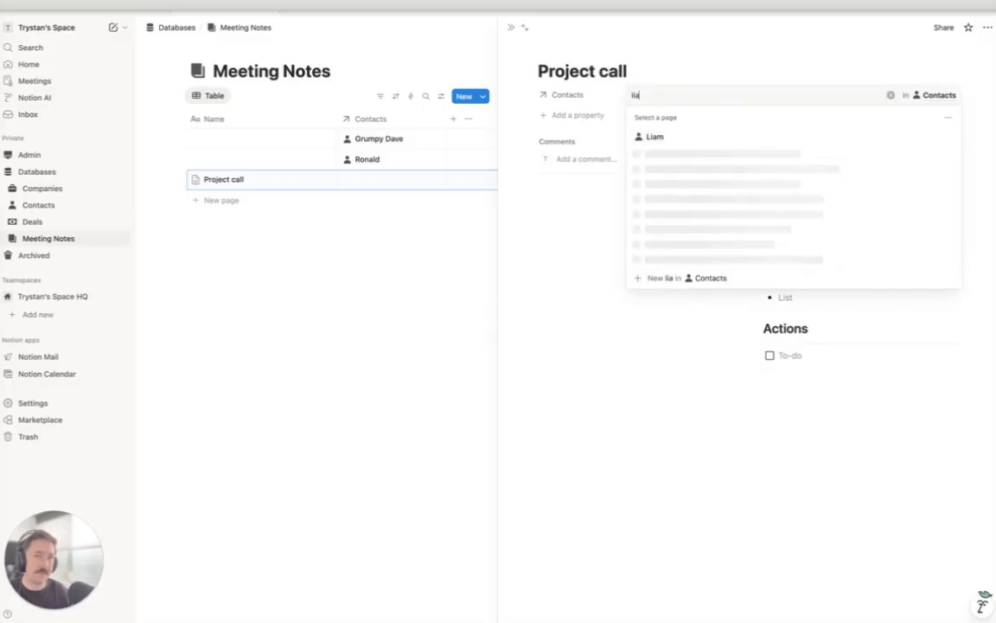
pyautogui.click(655, 136)
# Step: Fill Notes bullets '12 123', '123 12', '3123 12', a checked '2312 312' question, then return to Databases
pyautogui.click(785, 296)
pyautogui.write('12')
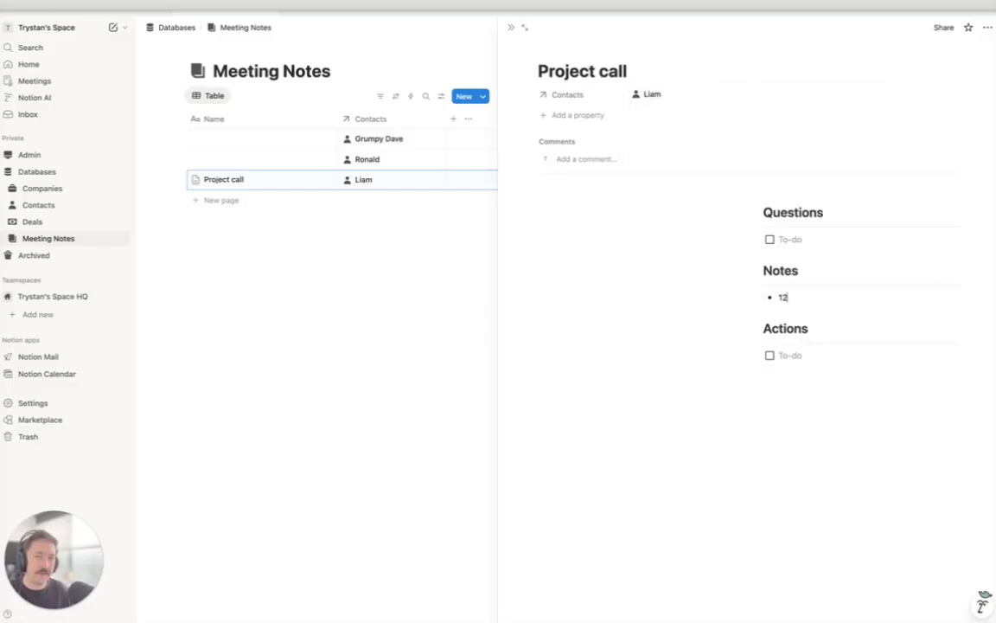
pyautogui.write(' 123')
pyautogui.press('Return')
pyautogui.write('123 12')
pyautogui.press('Return')
pyautogui.write('3123 12')
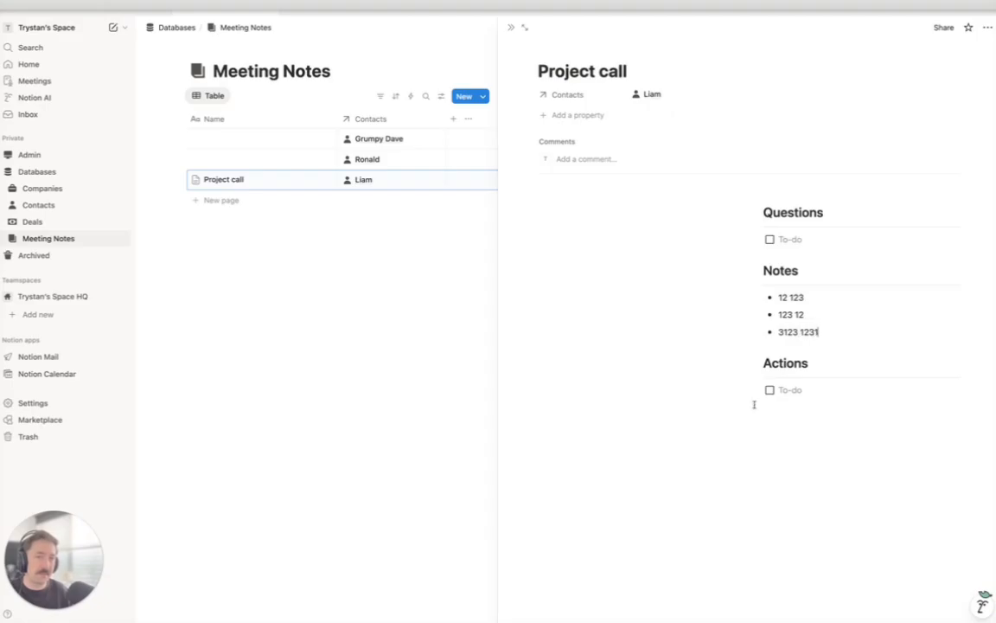
pyautogui.click(754, 405)
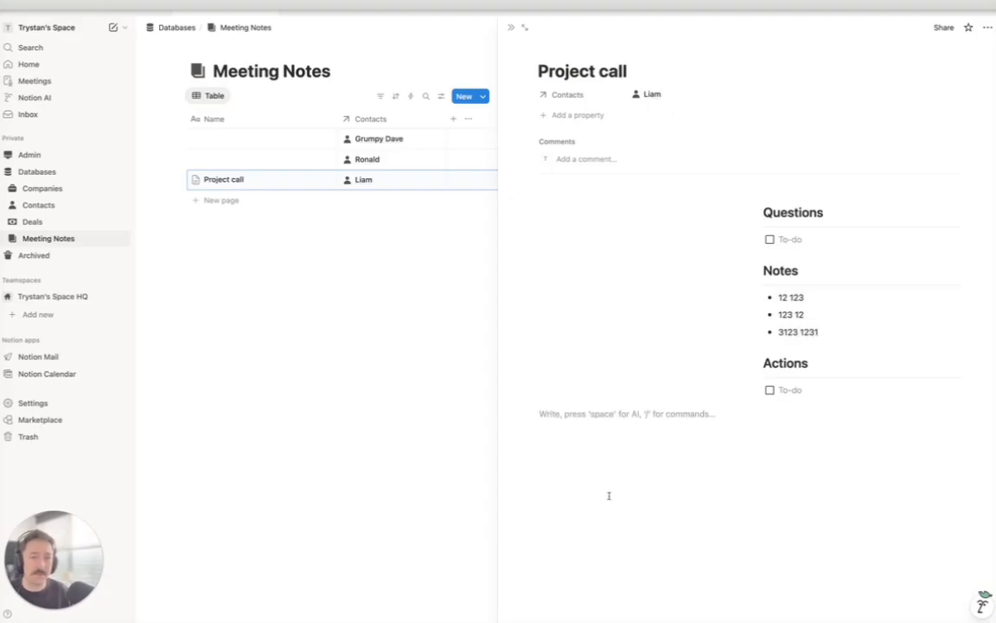
pyautogui.click(811, 240)
pyautogui.write('2312 312')
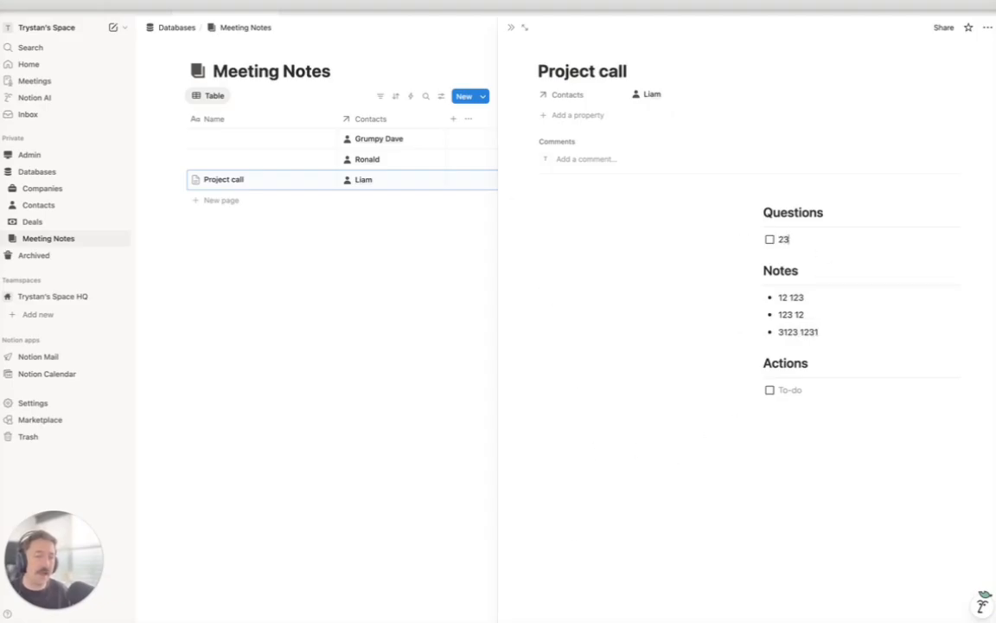
pyautogui.click(769, 240)
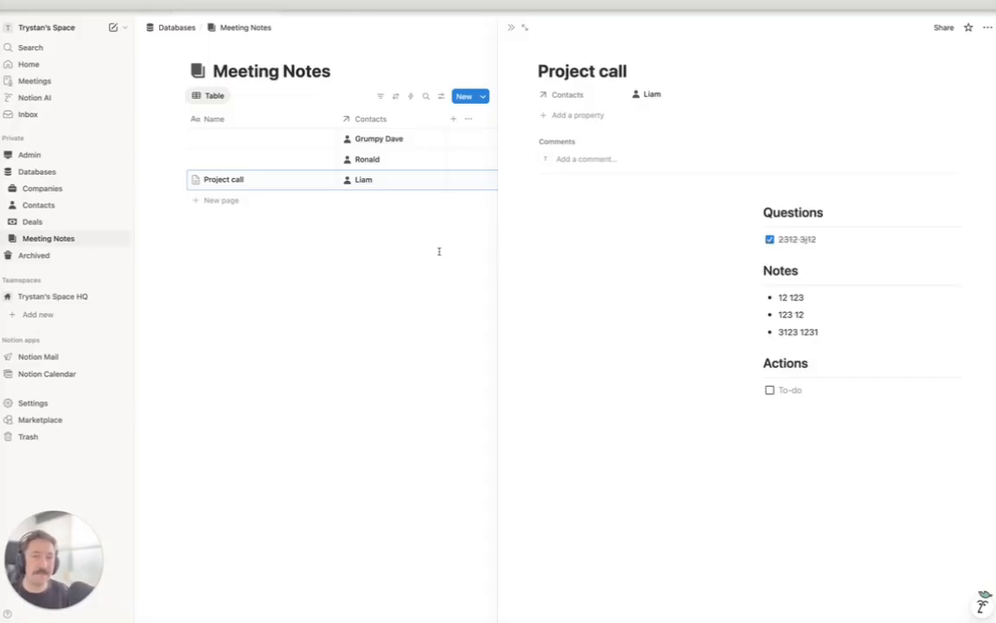
pyautogui.press('Escape')
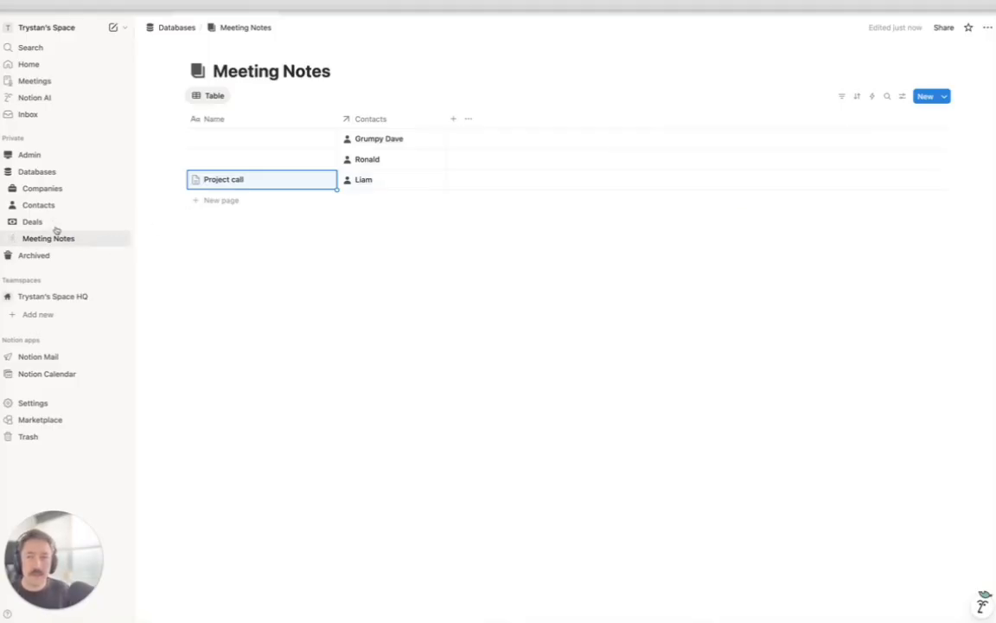
pyautogui.click(52, 170)
# Step: Insert an inline database via /data below the database list and name it 'Projects'
pyautogui.click(448, 279)
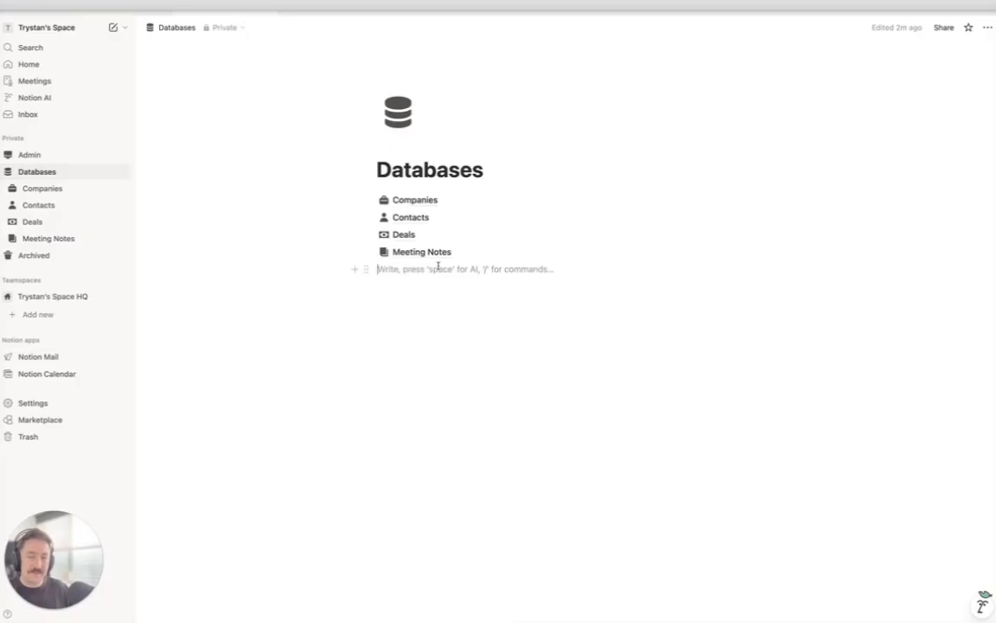
pyautogui.write('/page')
pyautogui.press('BackSpace')
pyautogui.press('BackSpace')
pyautogui.press('BackSpace')
pyautogui.press('BackSpace')
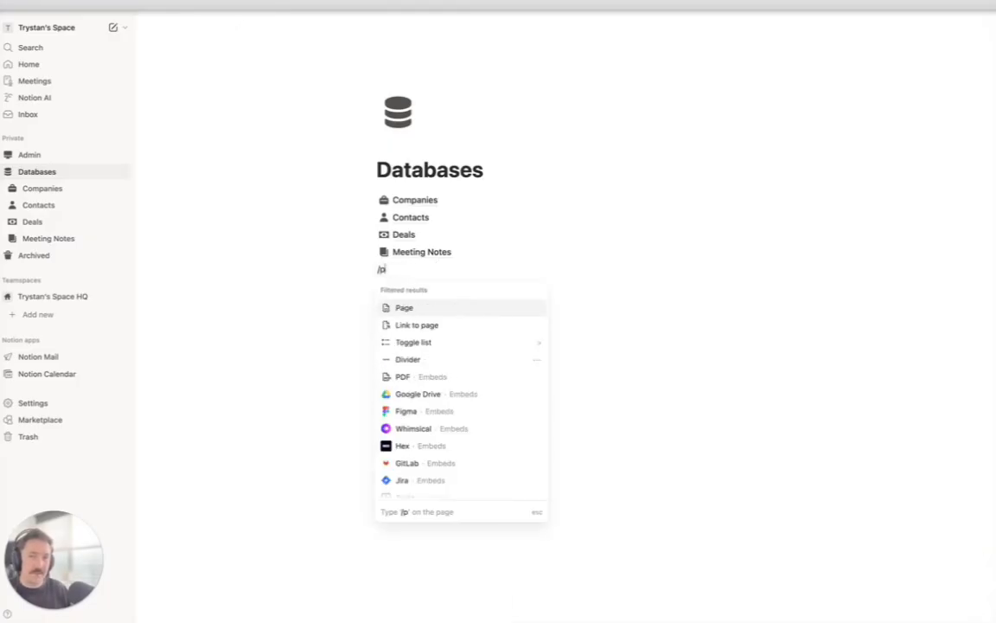
pyautogui.write('data')
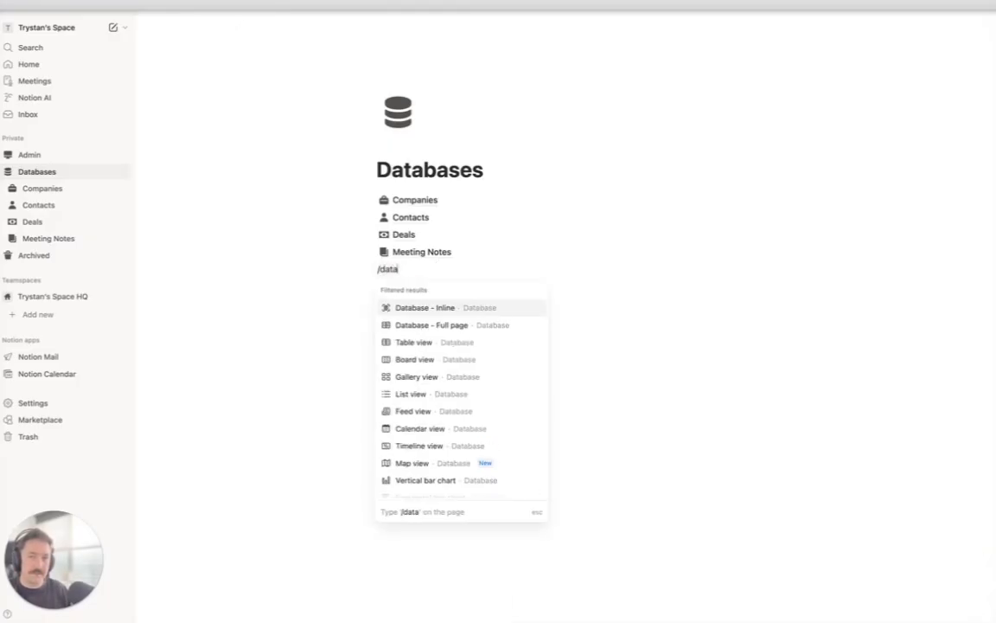
pyautogui.press('Return')
pyautogui.click(426, 271)
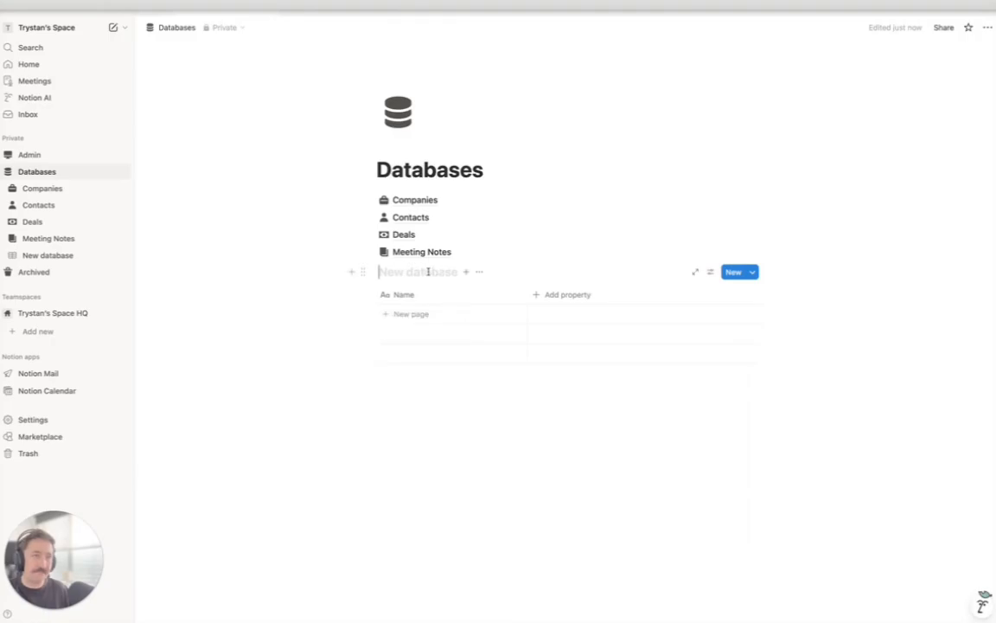
pyautogui.write('Projects')
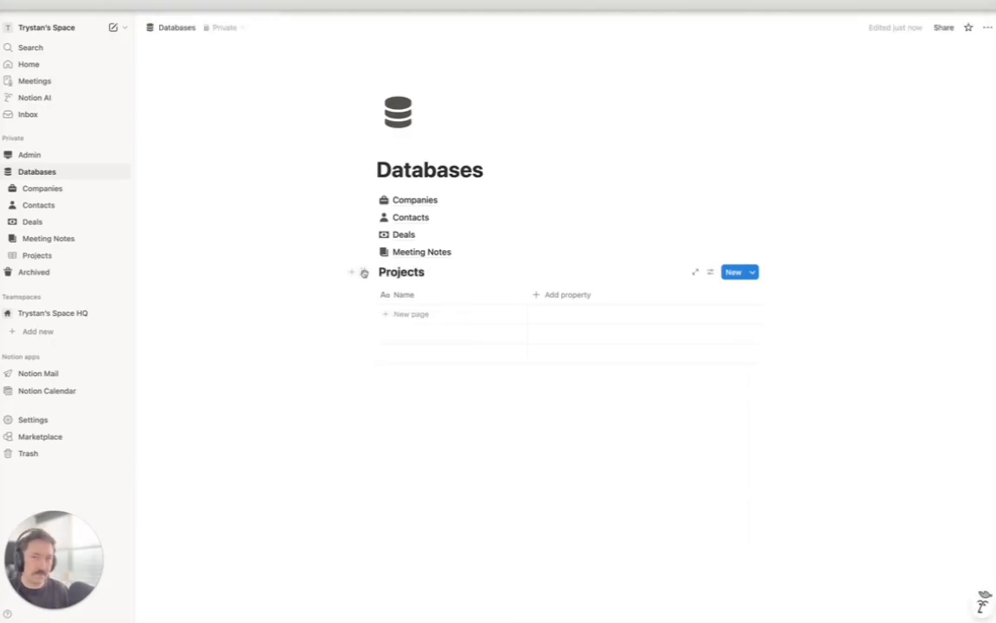
pyautogui.click(364, 272)
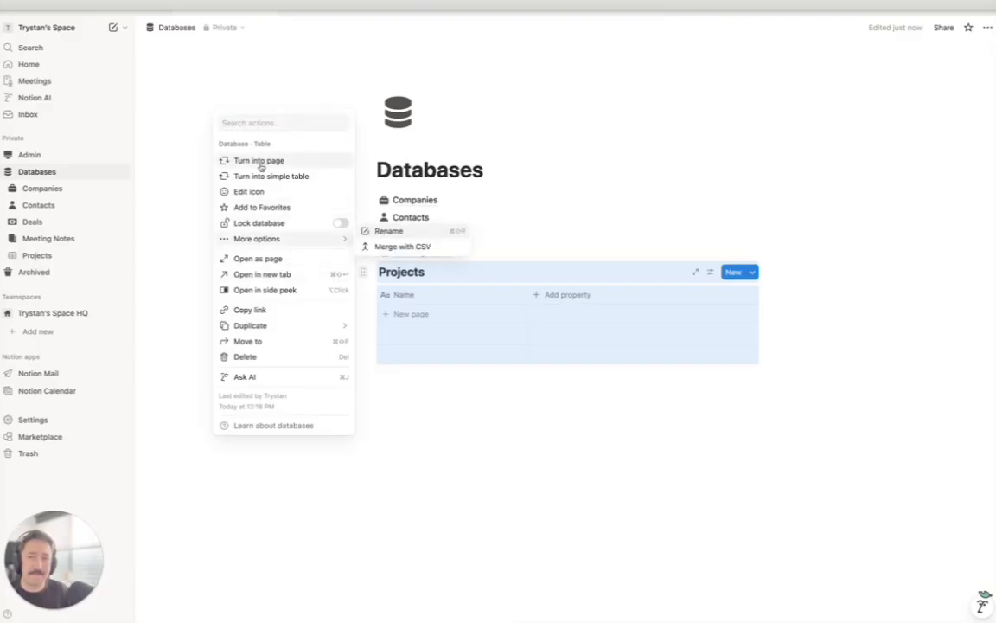
# Step: Turn the inline Projects table into its own page
pyautogui.click(452, 310)
pyautogui.click(408, 272)
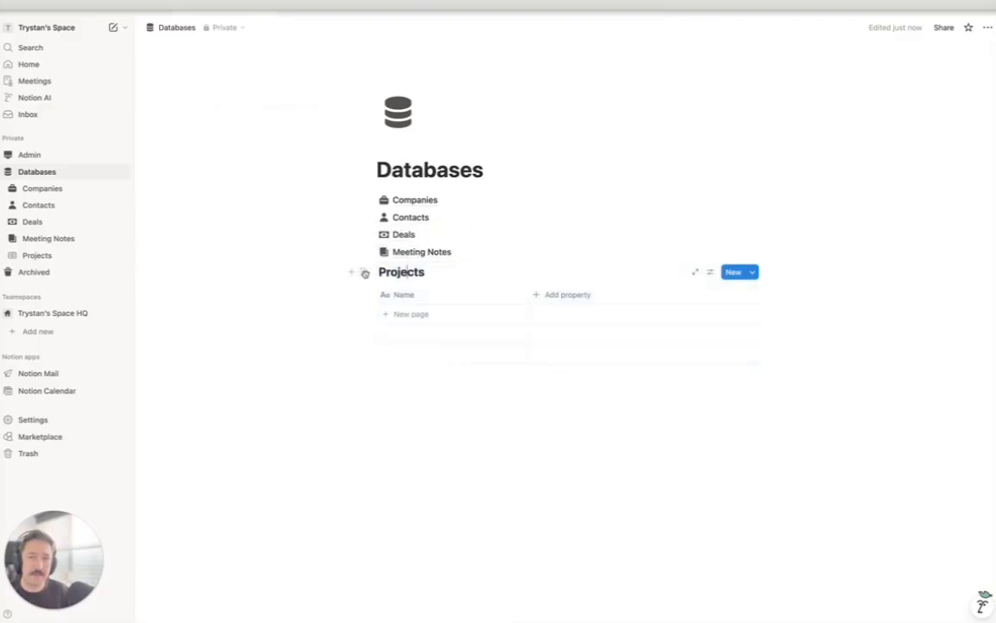
pyautogui.click(365, 274)
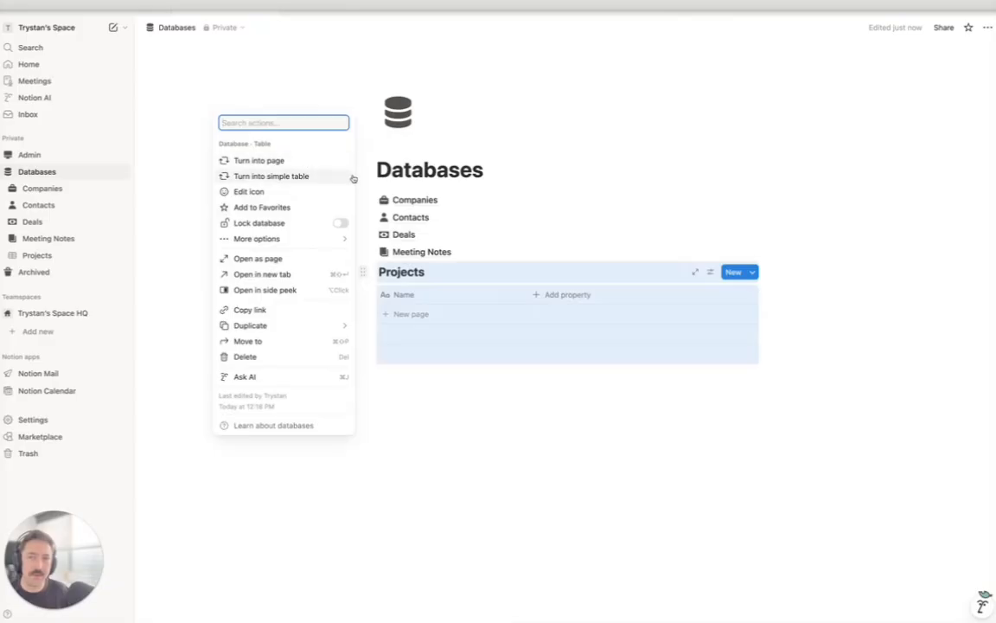
pyautogui.click(325, 163)
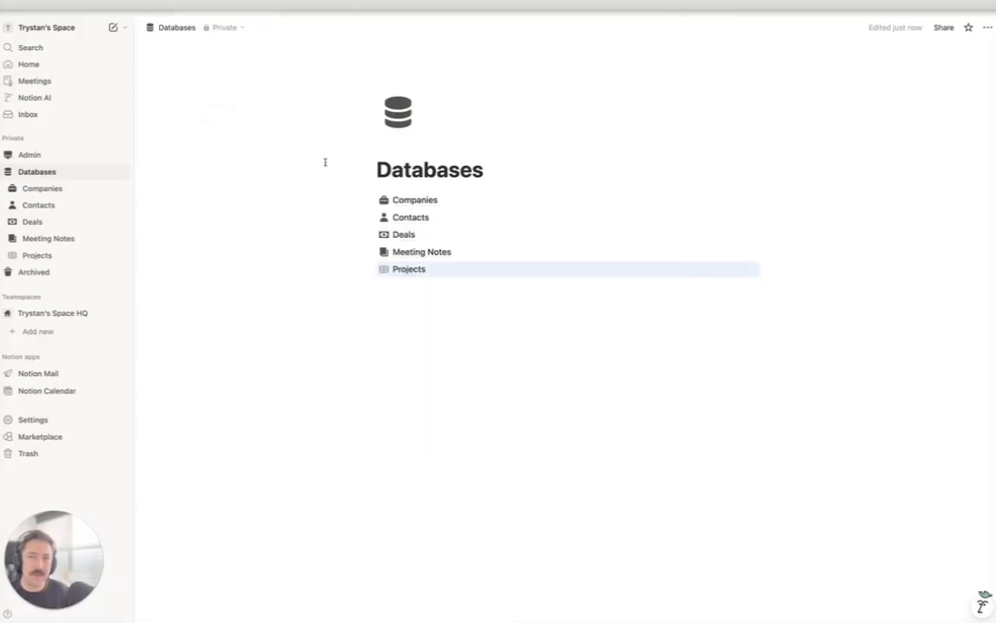
# Step: Give the Projects page a clipboard icon and open the Projects database
pyautogui.click(386, 269)
pyautogui.click(319, 288)
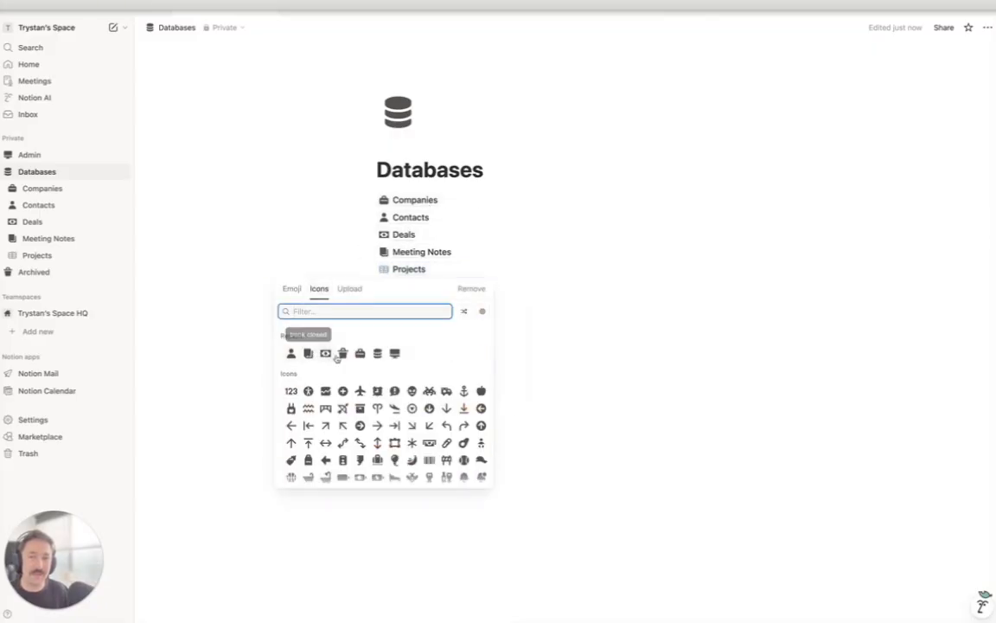
pyautogui.write('proje')
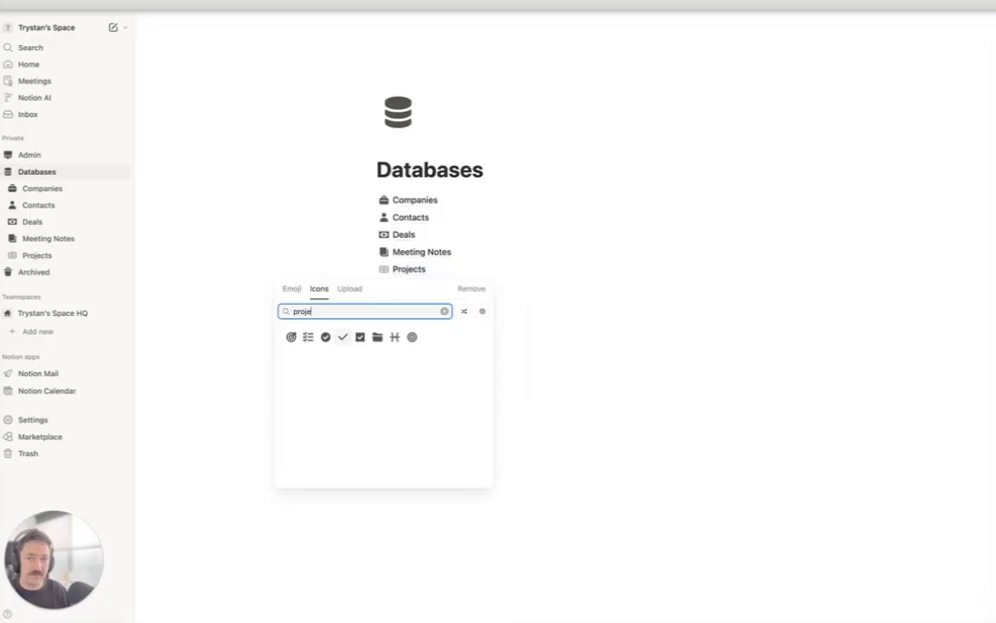
pyautogui.press('super+a')
pyautogui.write('clip')
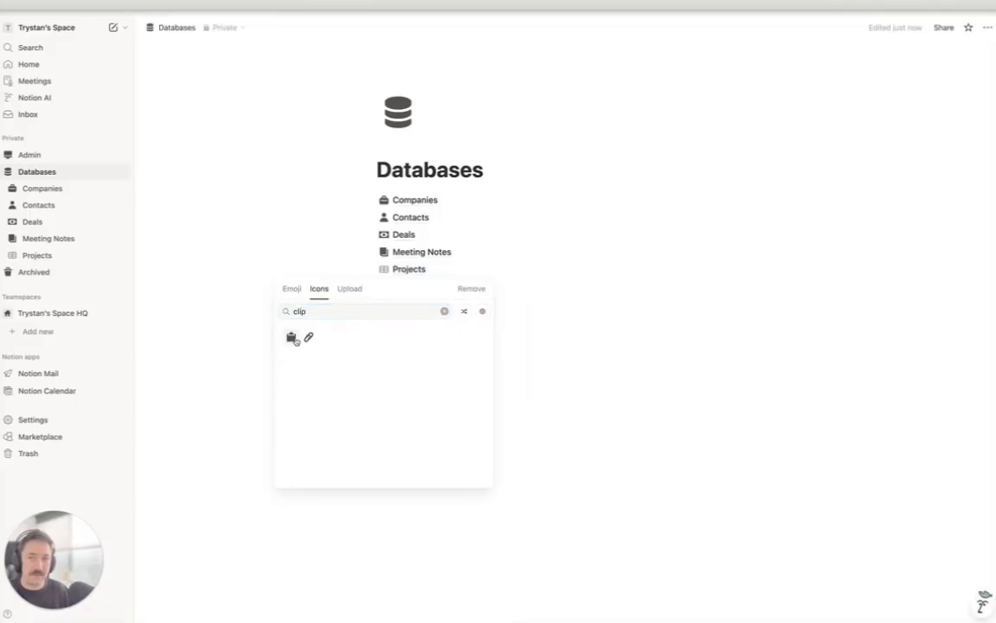
pyautogui.click(293, 355)
pyautogui.click(409, 268)
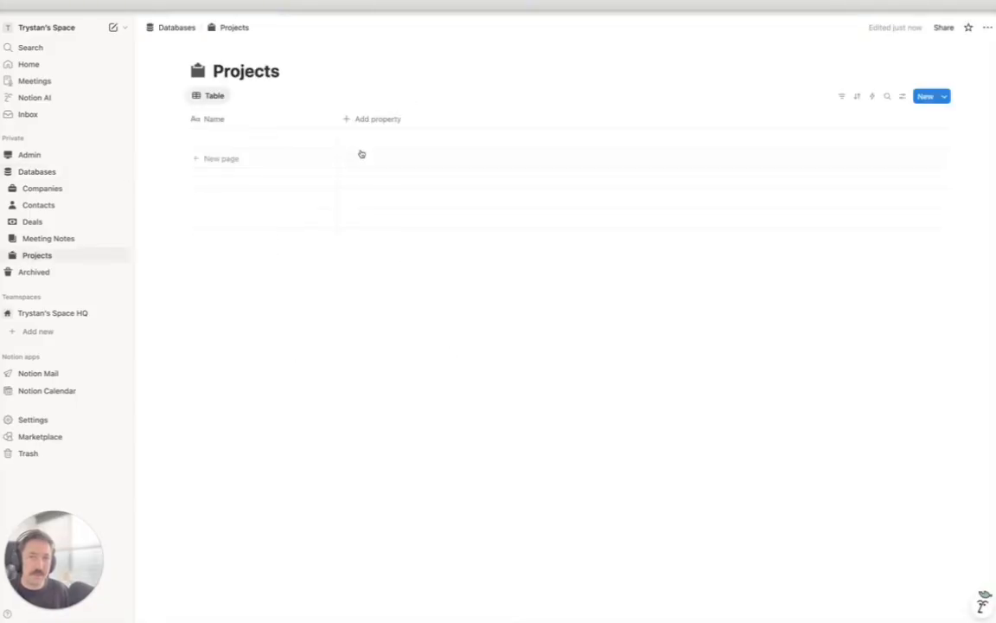
# Step: Add a two-way relation property linking Projects to Deals
pyautogui.click(353, 120)
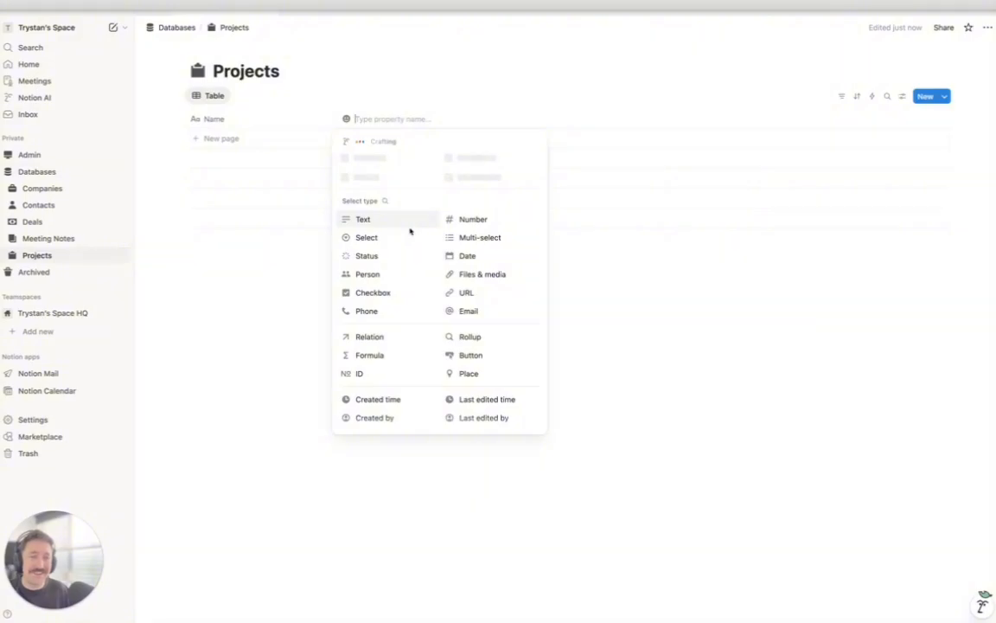
pyautogui.click(381, 337)
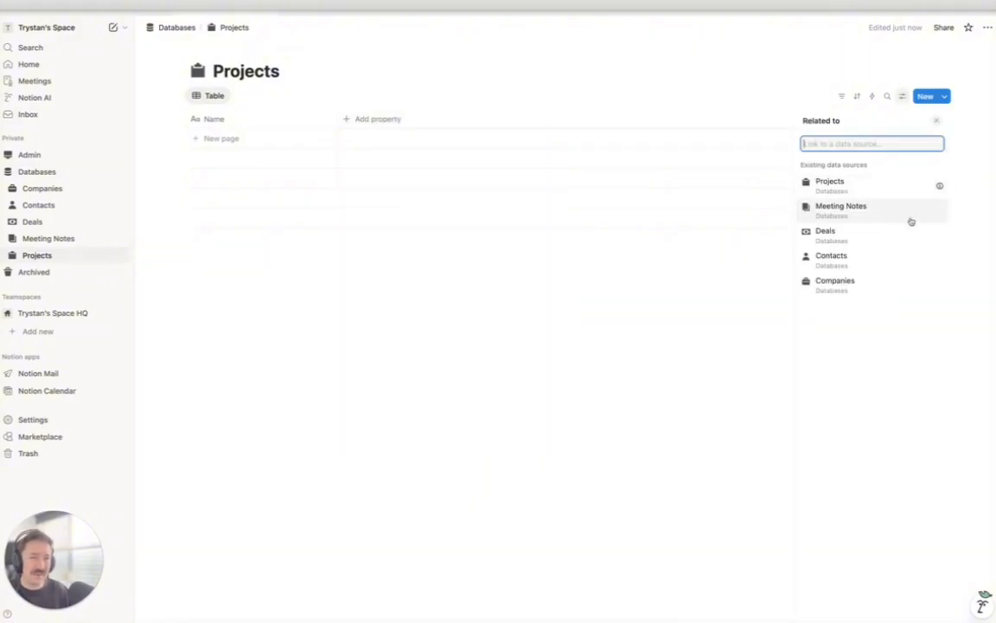
pyautogui.click(814, 232)
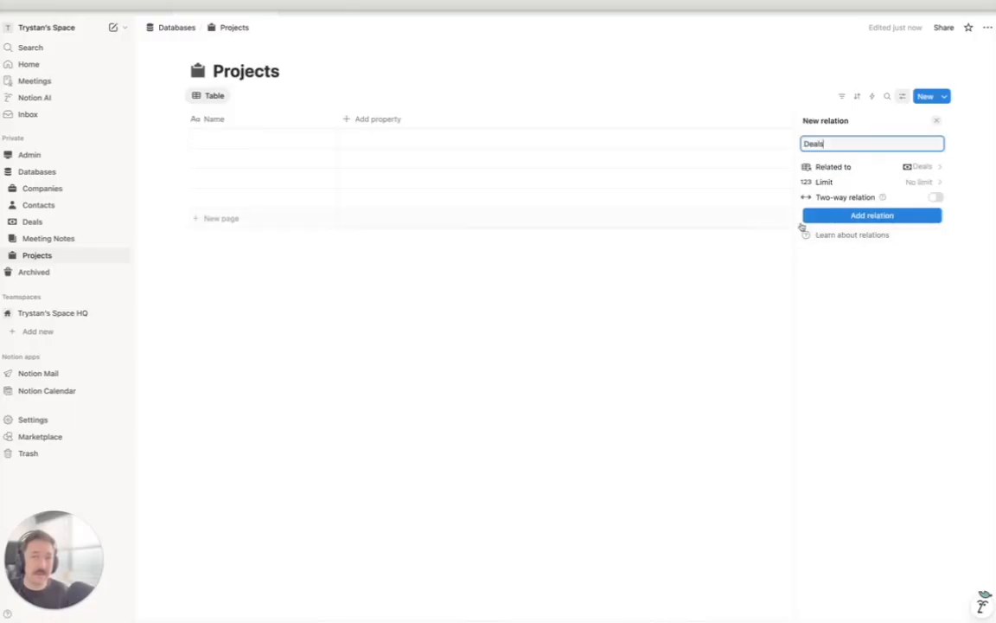
pyautogui.click(936, 197)
pyautogui.click(871, 256)
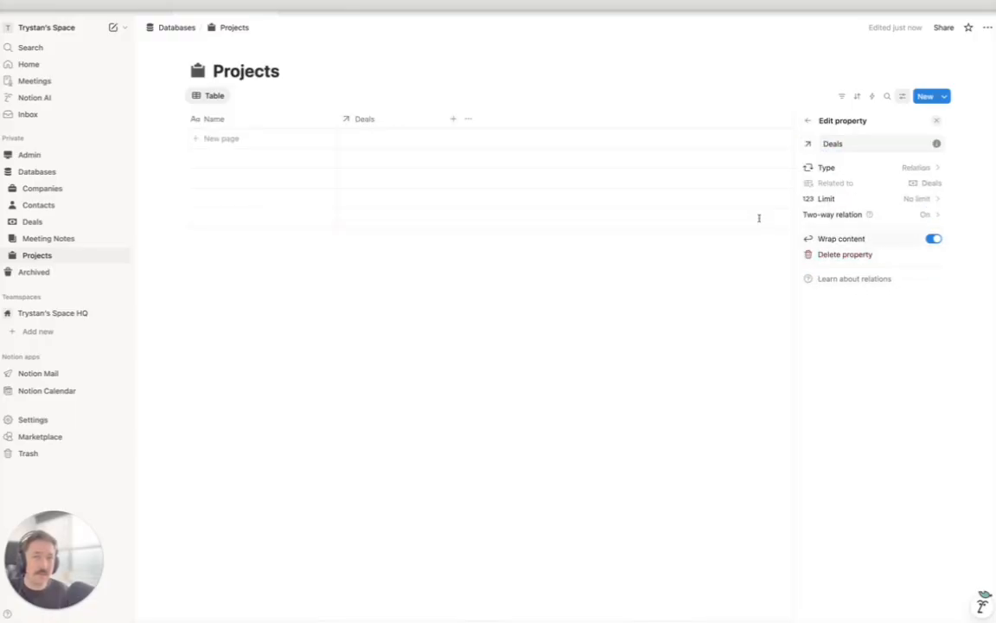
# Step: Add a two-way relation property linking Projects to Contacts
pyautogui.click(458, 122)
pyautogui.click(500, 339)
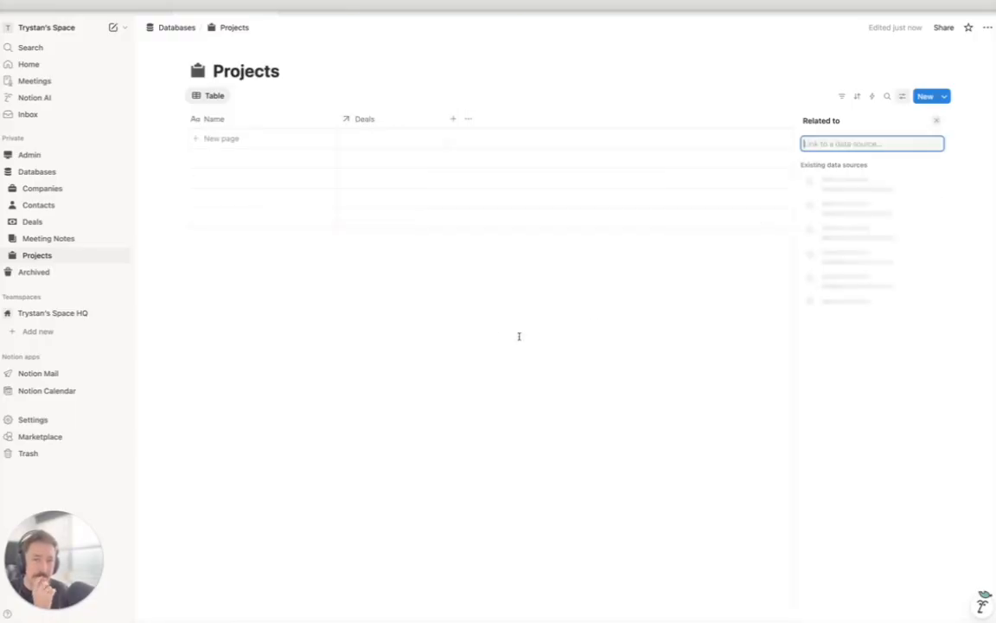
pyautogui.click(841, 256)
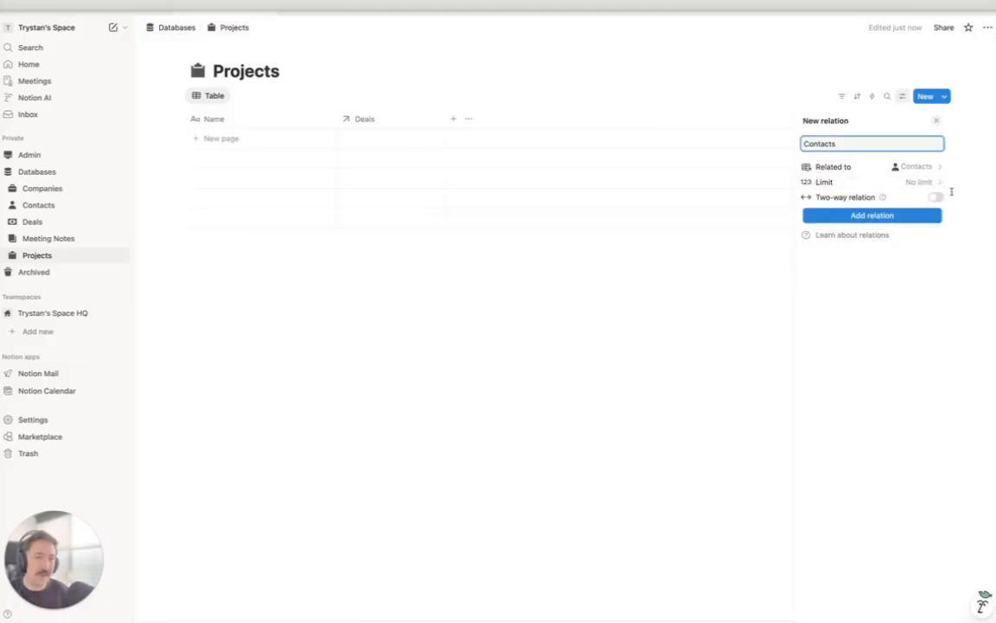
pyautogui.click(936, 197)
pyautogui.click(856, 256)
# Step: Add a two-way relation property linking Projects to Companies
pyautogui.click(562, 120)
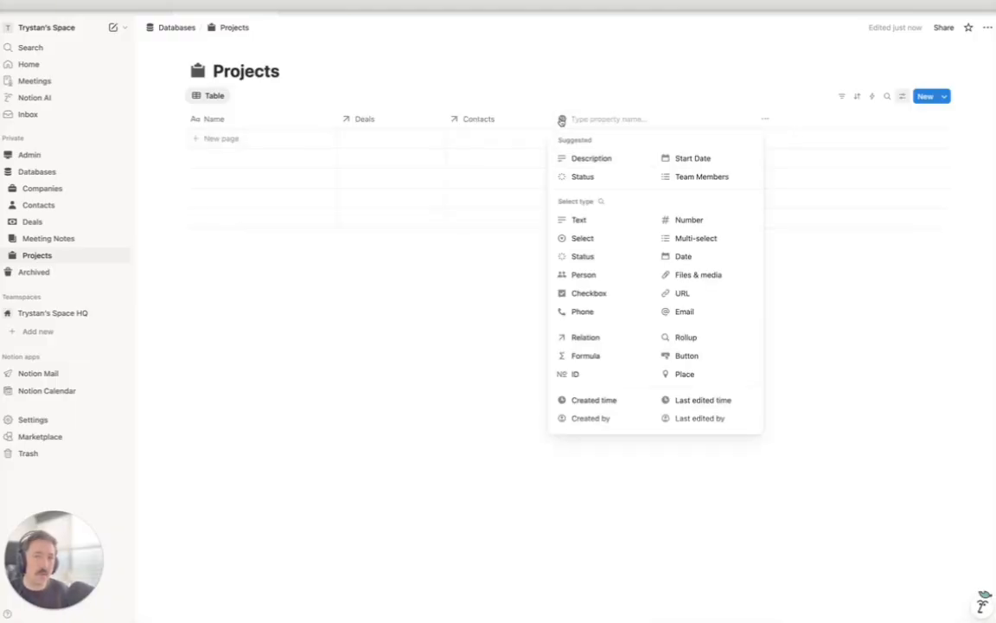
pyautogui.click(577, 339)
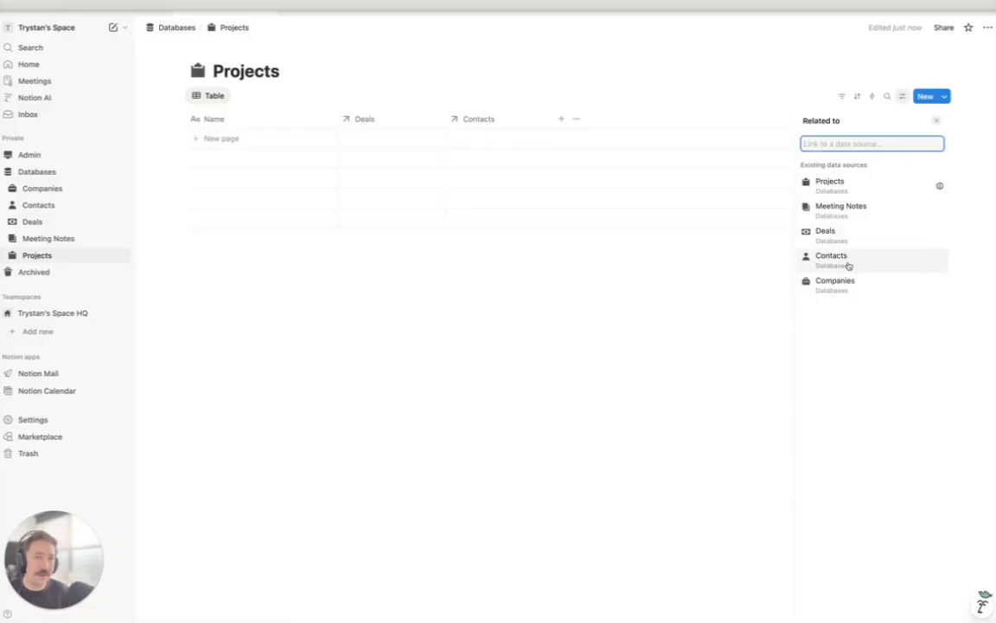
pyautogui.click(834, 277)
pyautogui.click(936, 197)
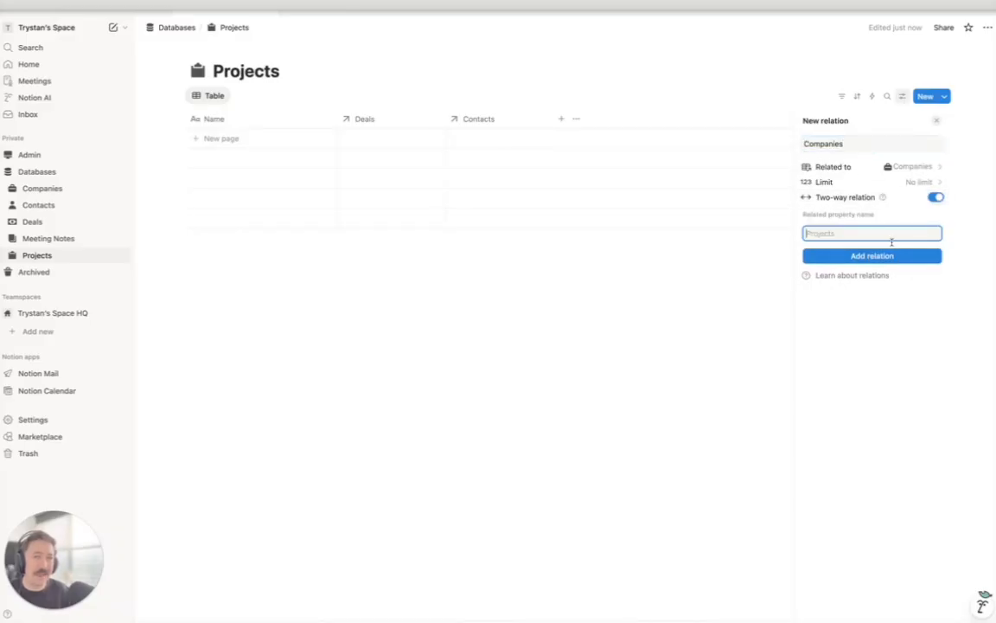
pyautogui.click(878, 255)
pyautogui.click(616, 279)
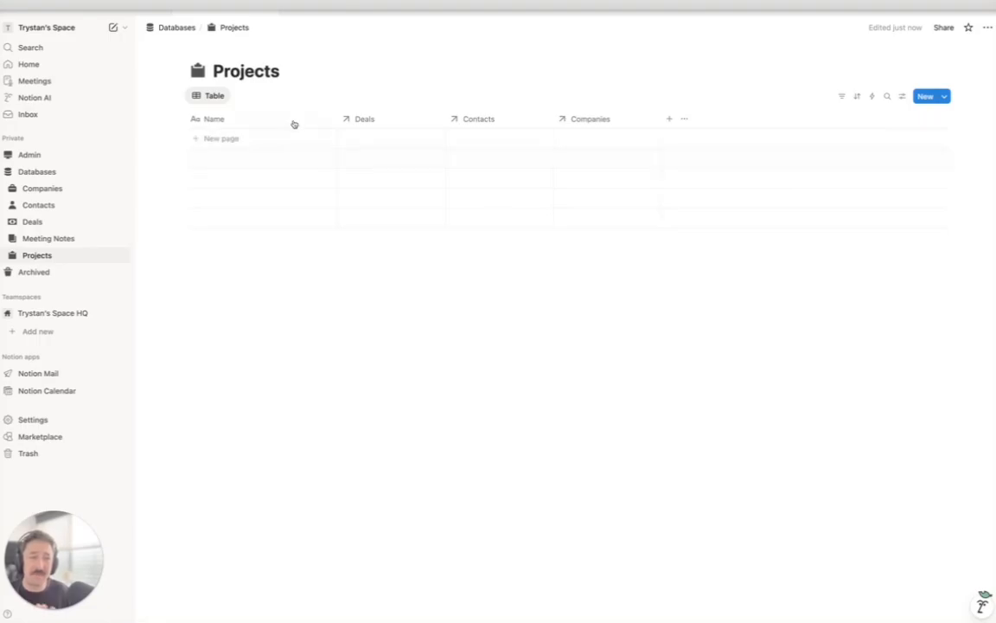
# Step: Add a new project row named 'Service review'
pyautogui.click(267, 138)
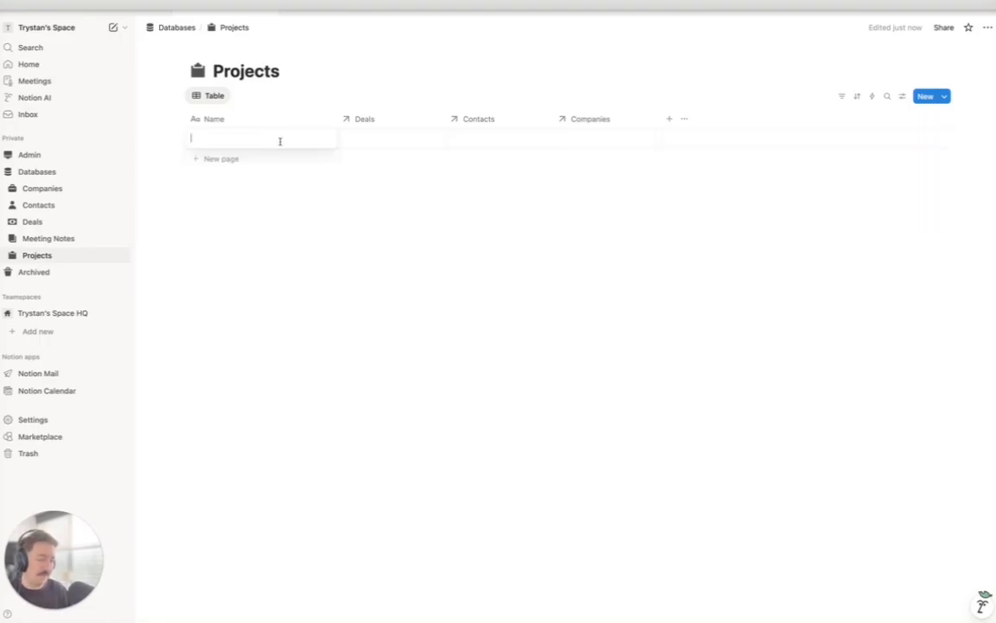
pyautogui.write('rvice review')
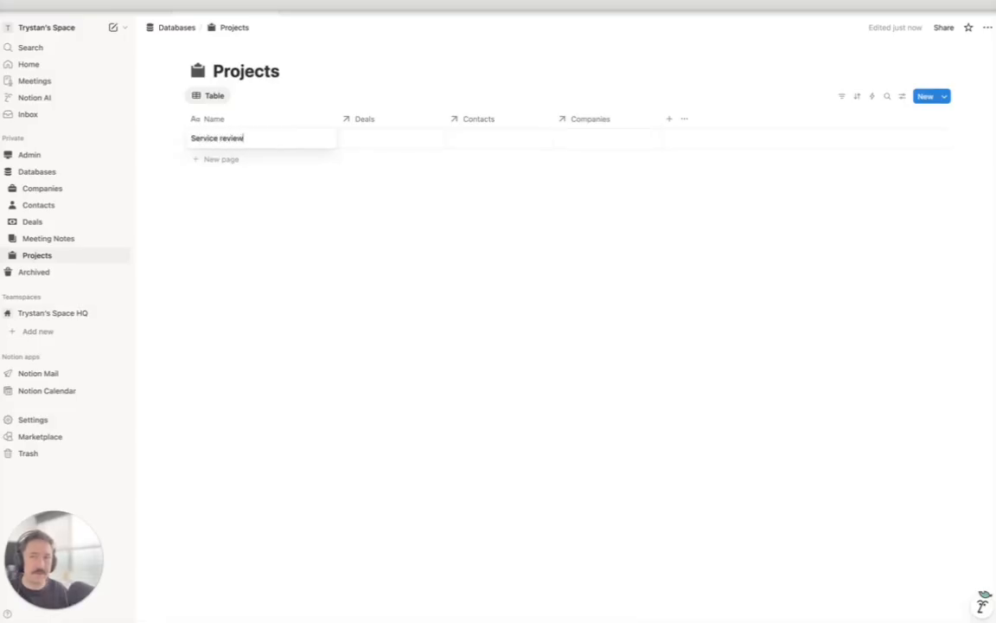
pyautogui.press('Tab')
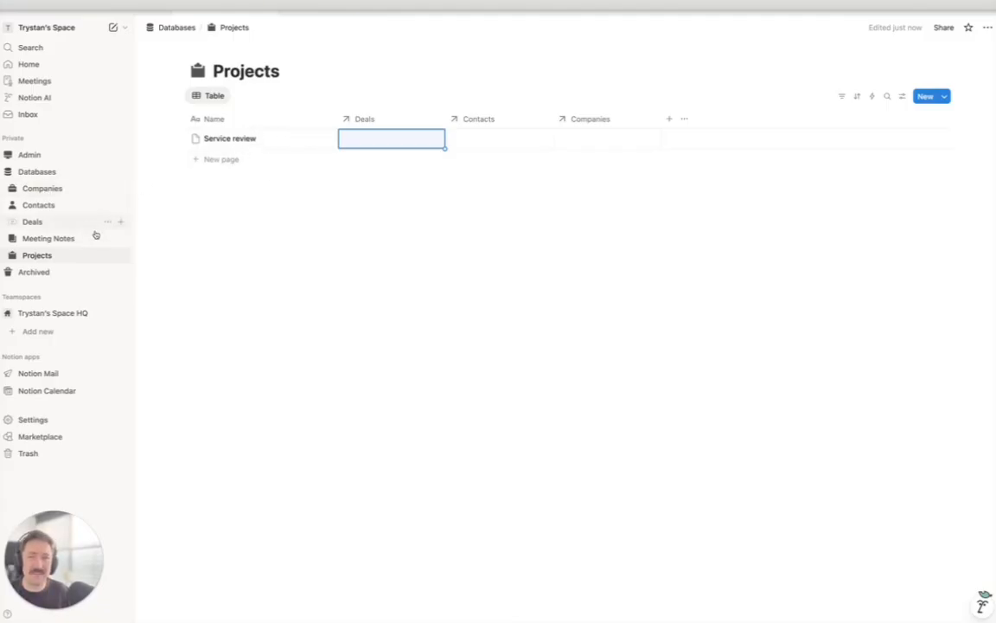
# Step: View Deals in table layout, return to Projects, then go to the Databases page
pyautogui.click(32, 222)
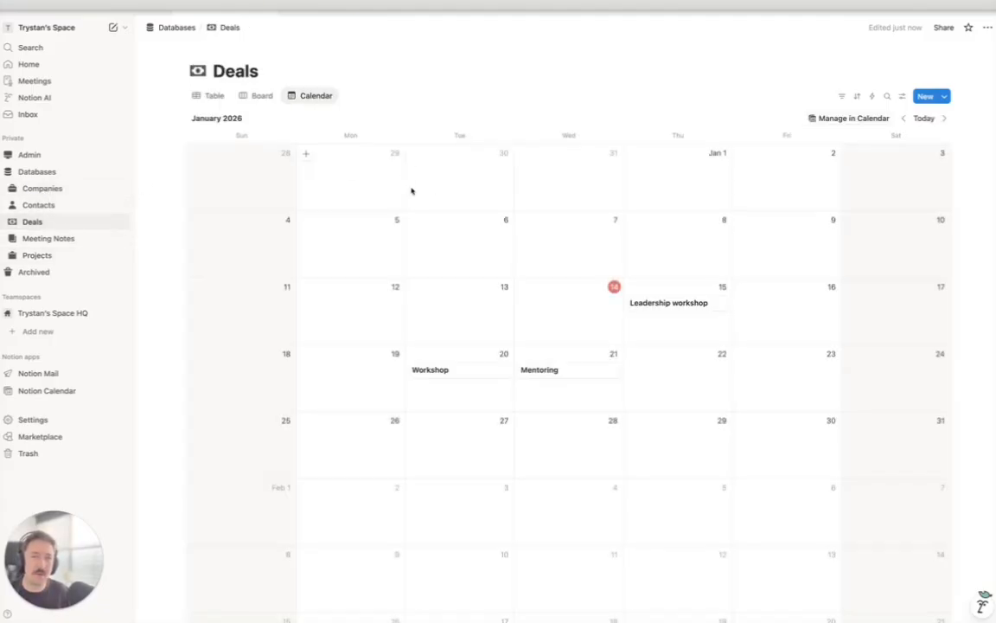
pyautogui.click(200, 95)
pyautogui.click(38, 257)
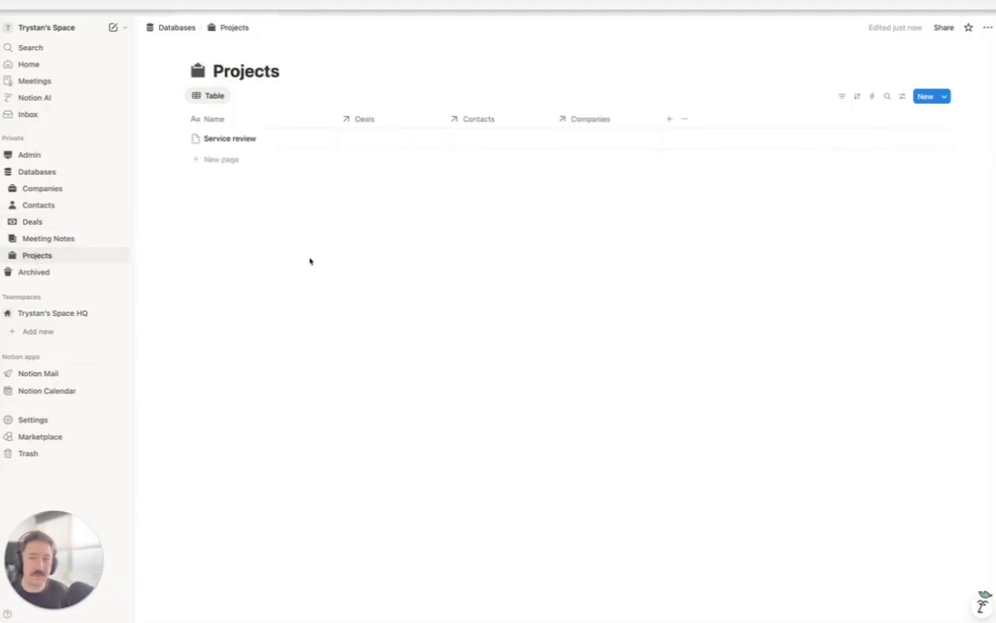
pyautogui.click(72, 173)
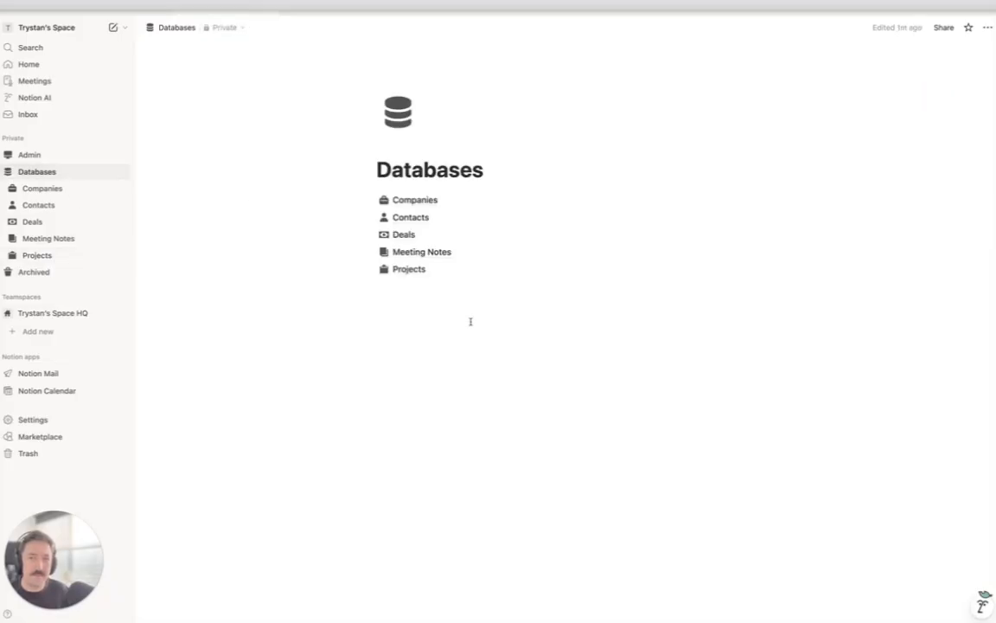
# Step: Insert an inline database below the list using /data and title it 'Time Logs'
pyautogui.click(443, 298)
pyautogui.write('/datea')
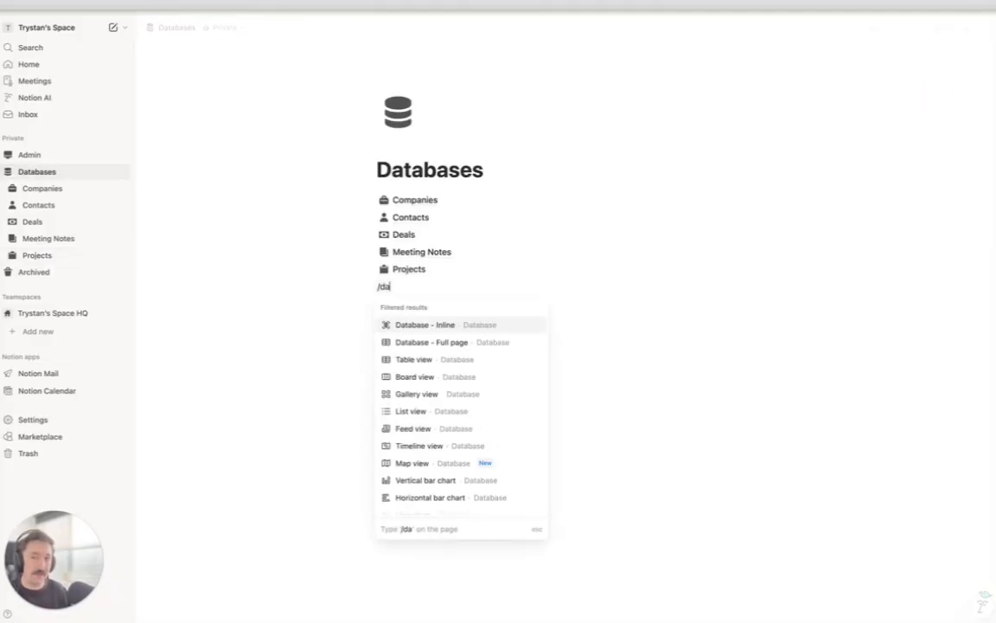
pyautogui.press('BackSpace')
pyautogui.press('BackSpace')
pyautogui.write('a')
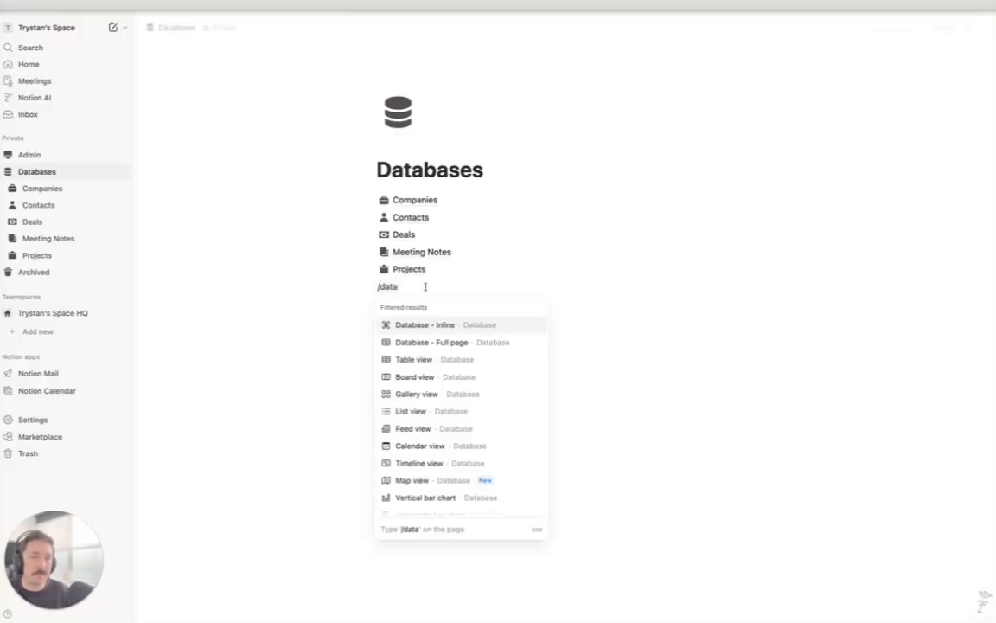
pyautogui.click(396, 326)
pyautogui.click(402, 290)
pyautogui.write('Time Logs')
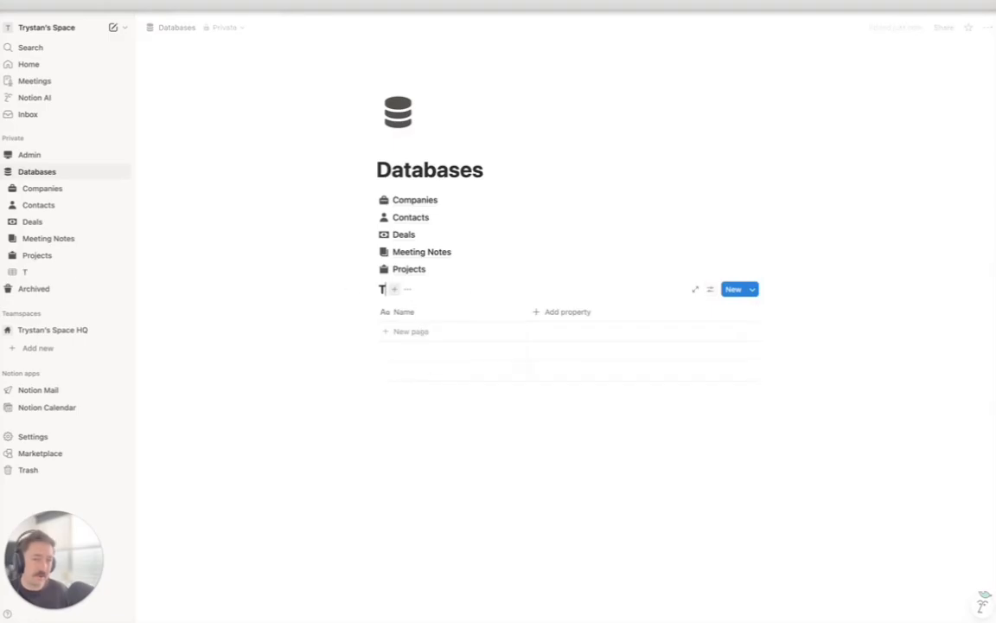
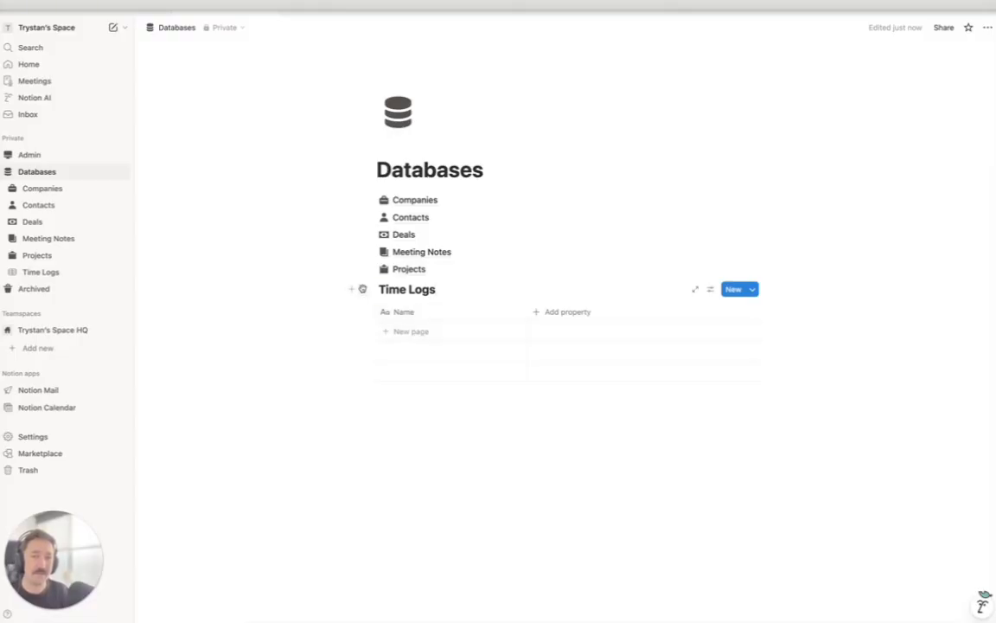
# Step: Convert the inline Time Logs table into a page link with a clock icon, then open it
pyautogui.click(363, 289)
pyautogui.click(273, 179)
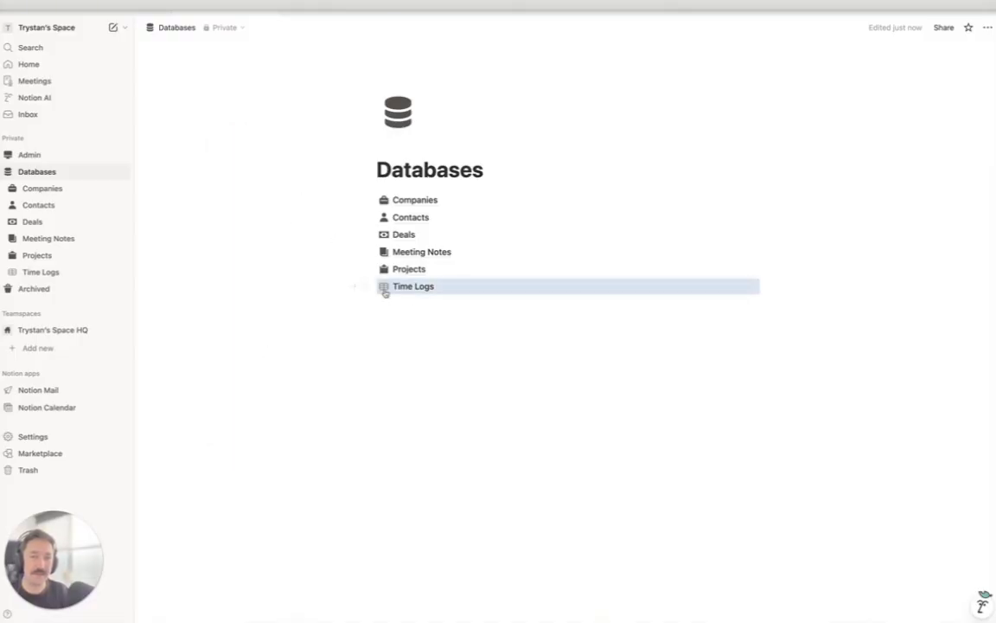
pyautogui.click(383, 287)
pyautogui.click(319, 305)
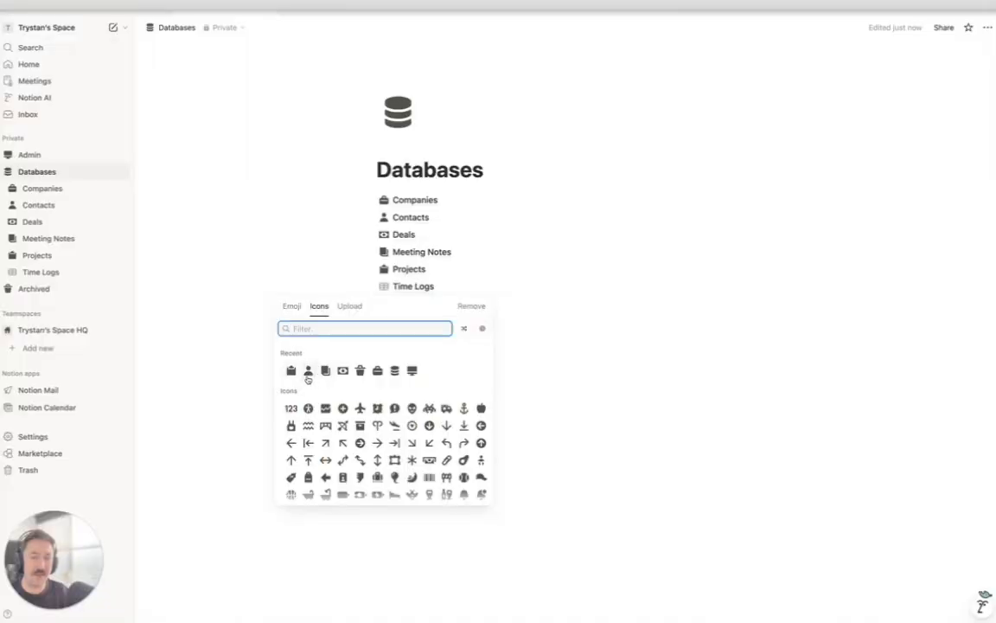
pyautogui.write('clock')
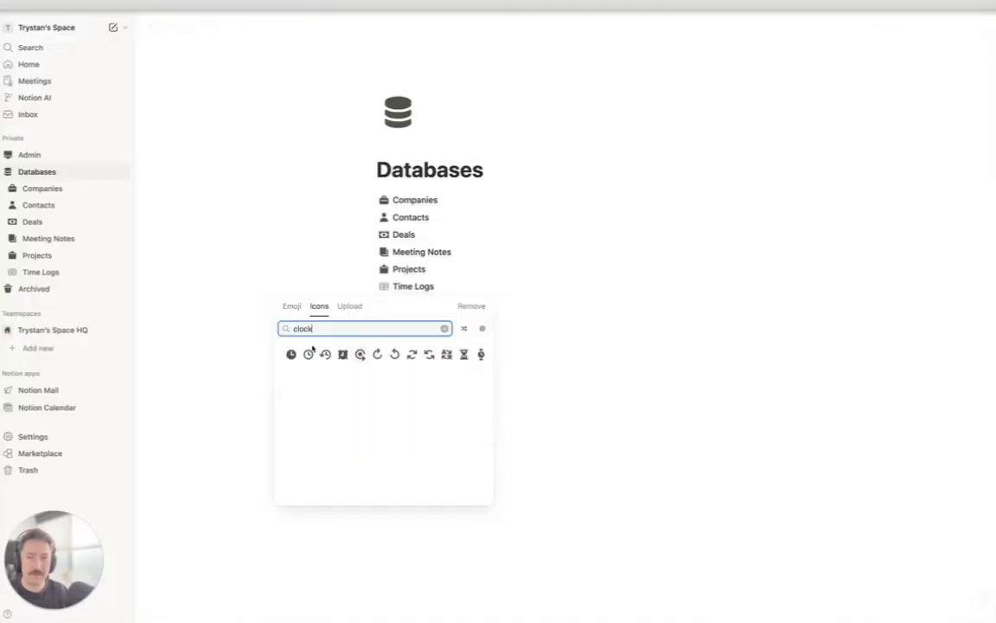
pyautogui.click(291, 354)
pyautogui.click(414, 285)
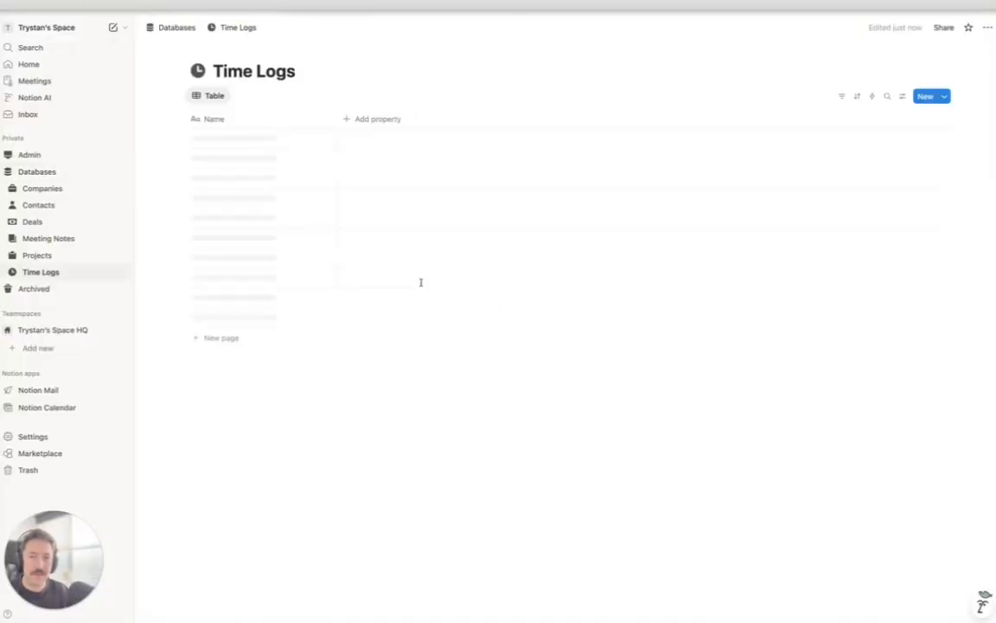
# Step: Add a two-way Relation property to the Companies database in Time Logs
pyautogui.click(355, 120)
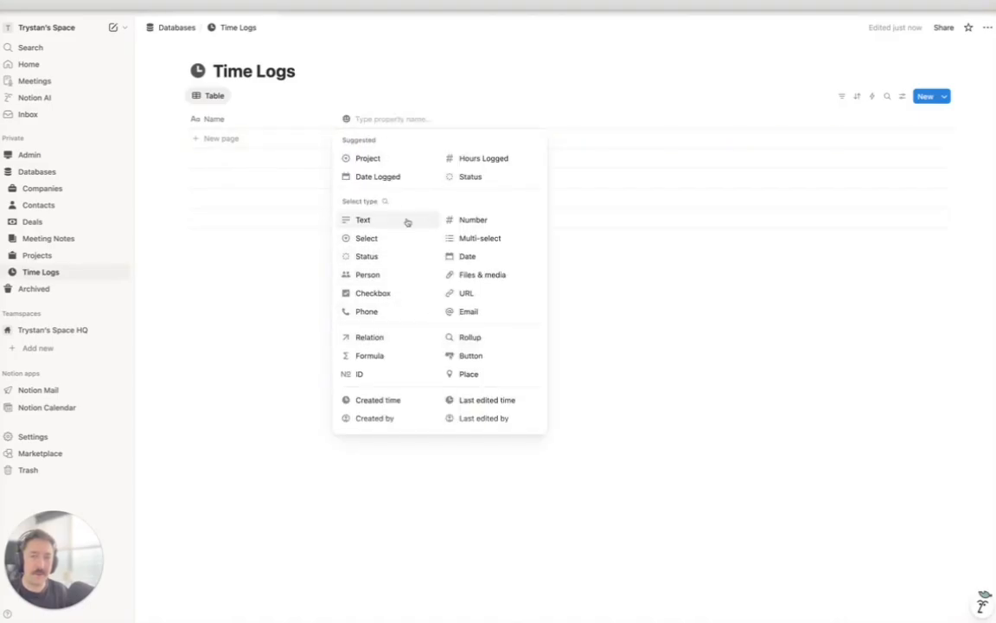
pyautogui.click(403, 341)
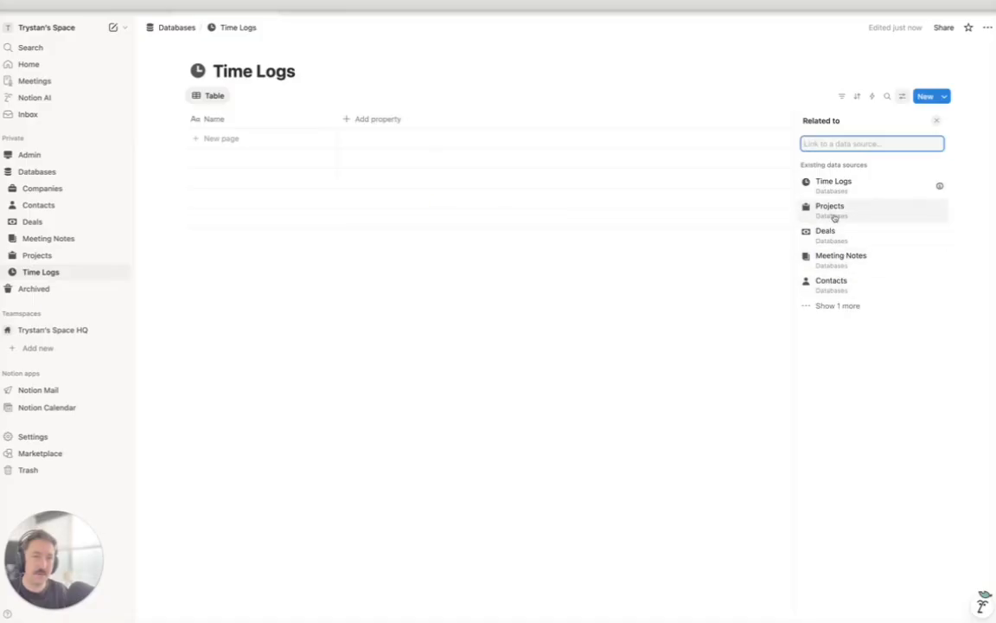
pyautogui.write('compa')
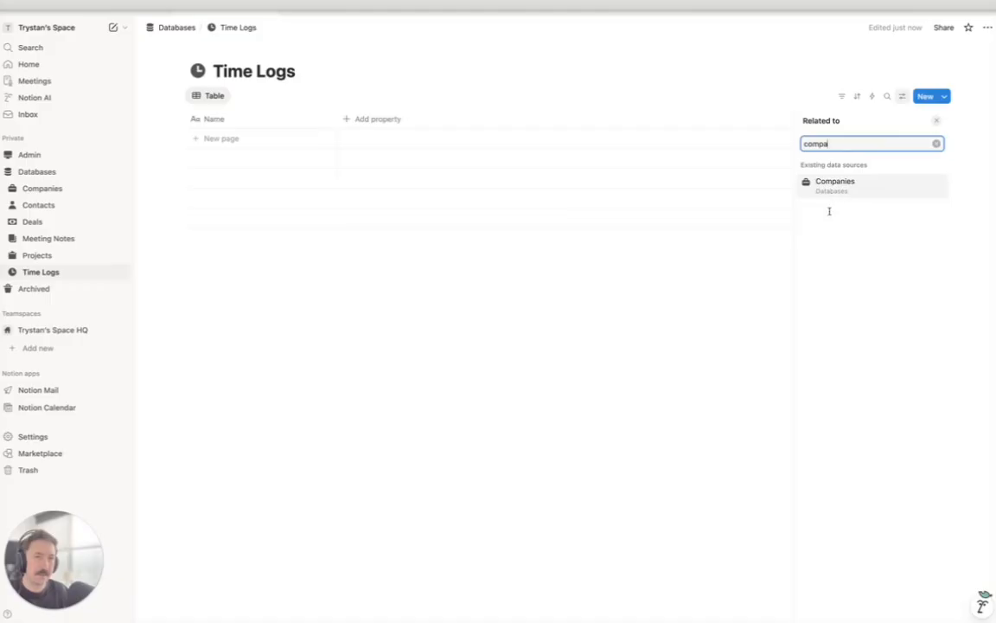
pyautogui.click(832, 184)
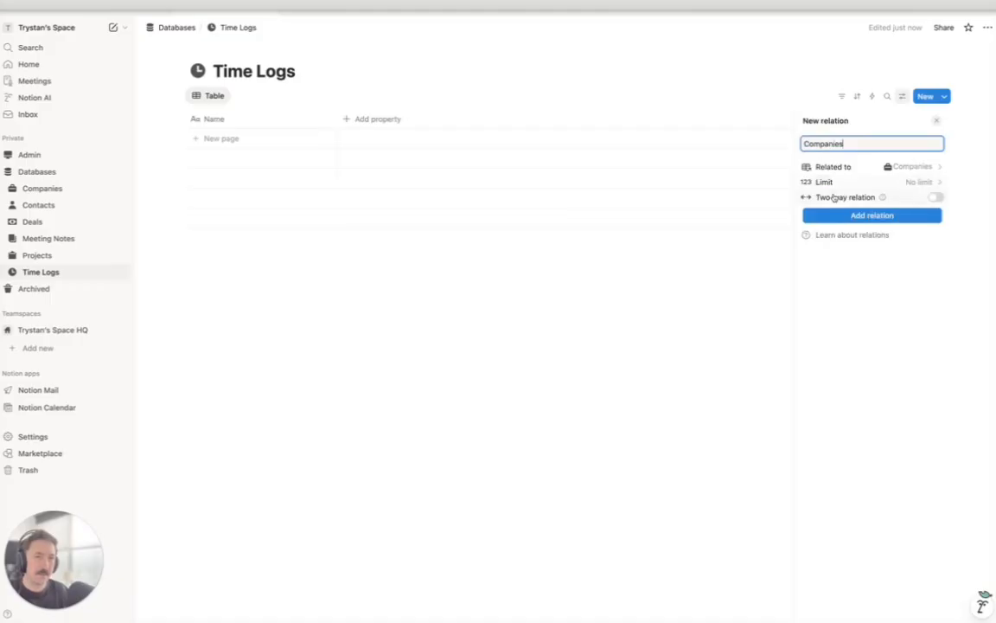
pyautogui.click(935, 197)
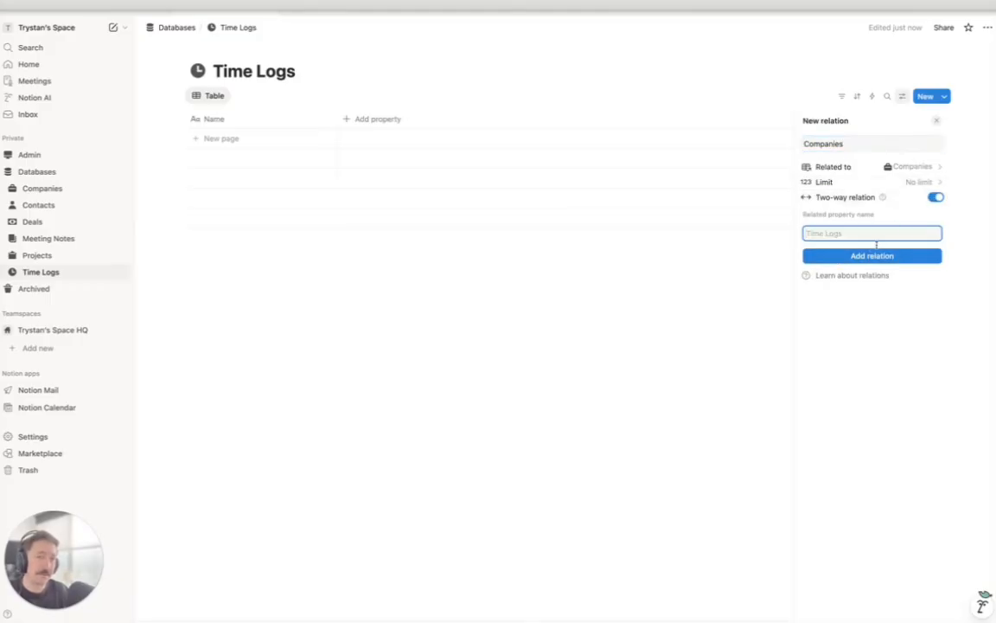
pyautogui.click(853, 258)
pyautogui.press('Escape')
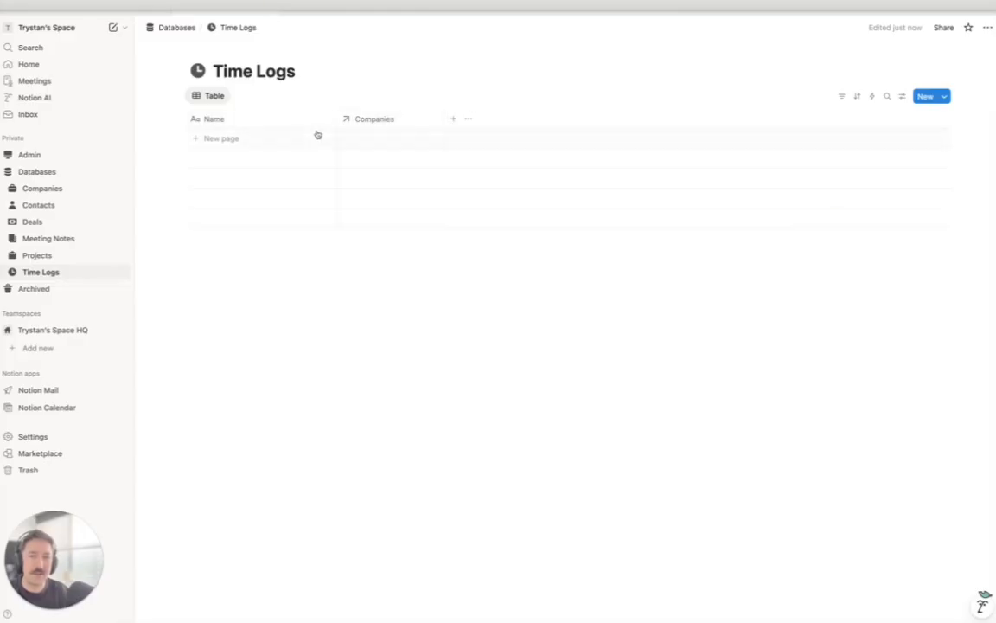
# Step: Add a Number property named 'Hours'
pyautogui.click(458, 119)
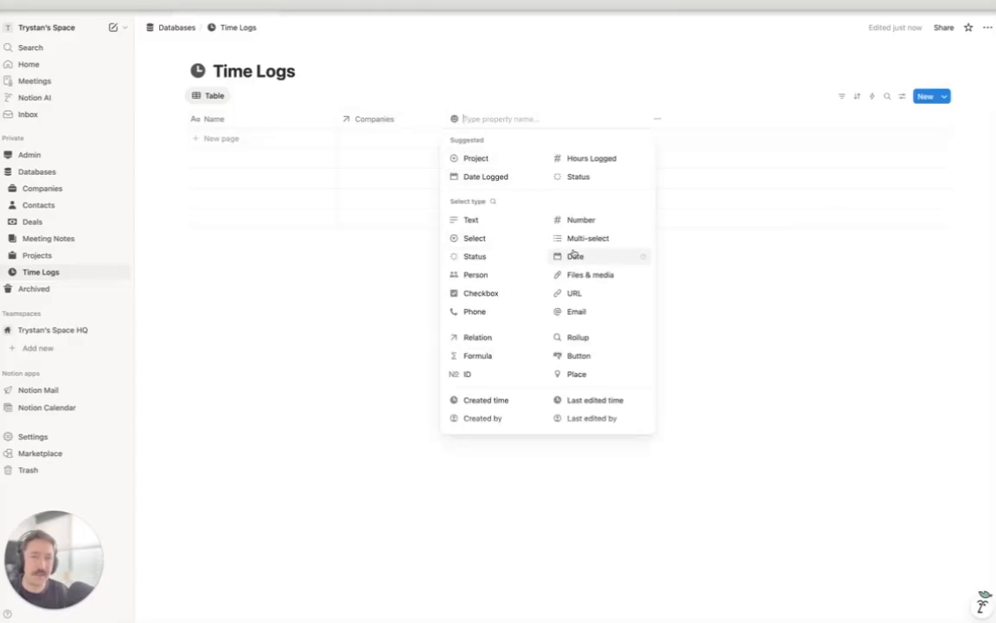
pyautogui.click(580, 221)
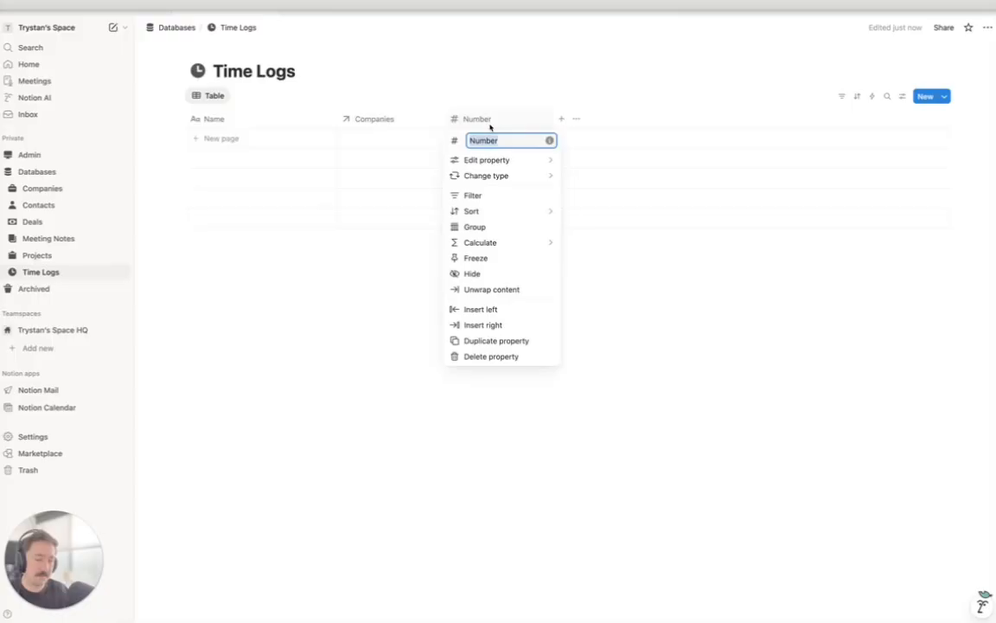
pyautogui.write('Hours')
pyautogui.press('Return')
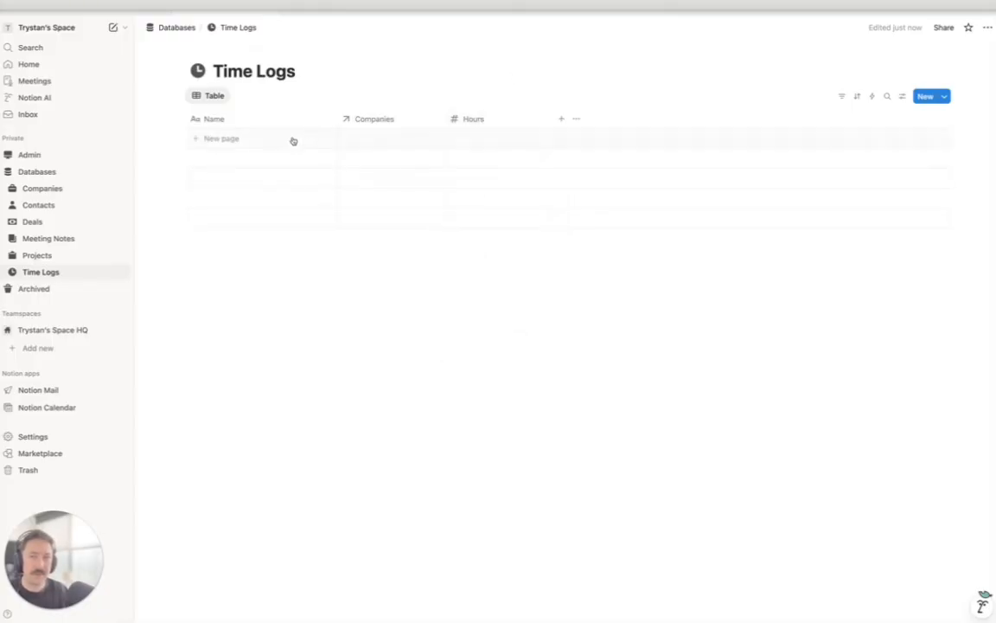
# Step: Log a 'Workshop prep' entry linked to Estus Health with 1.5 Hours
pyautogui.click(291, 138)
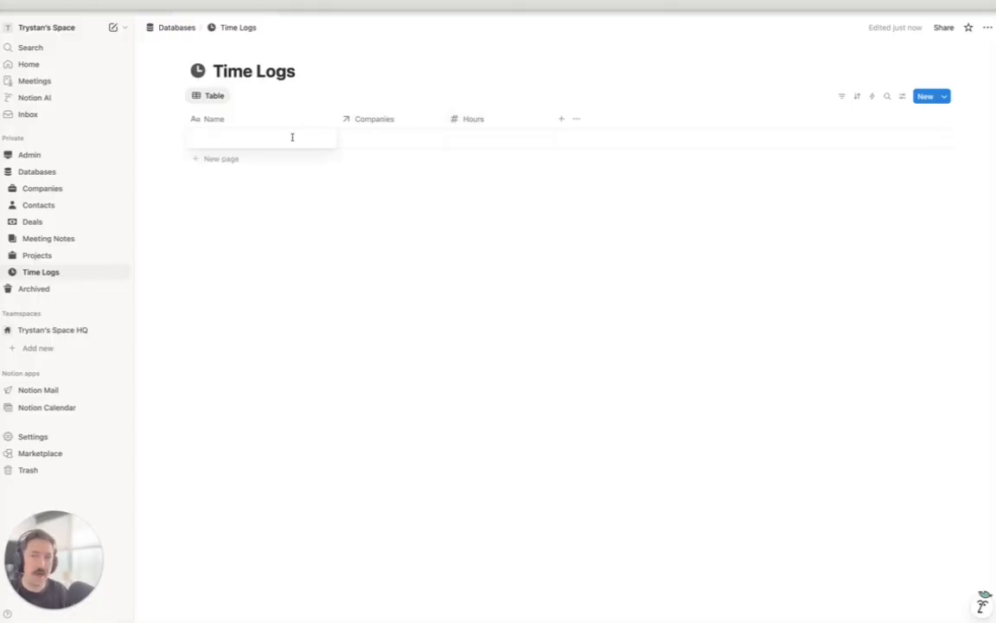
pyautogui.write('Workshop prep')
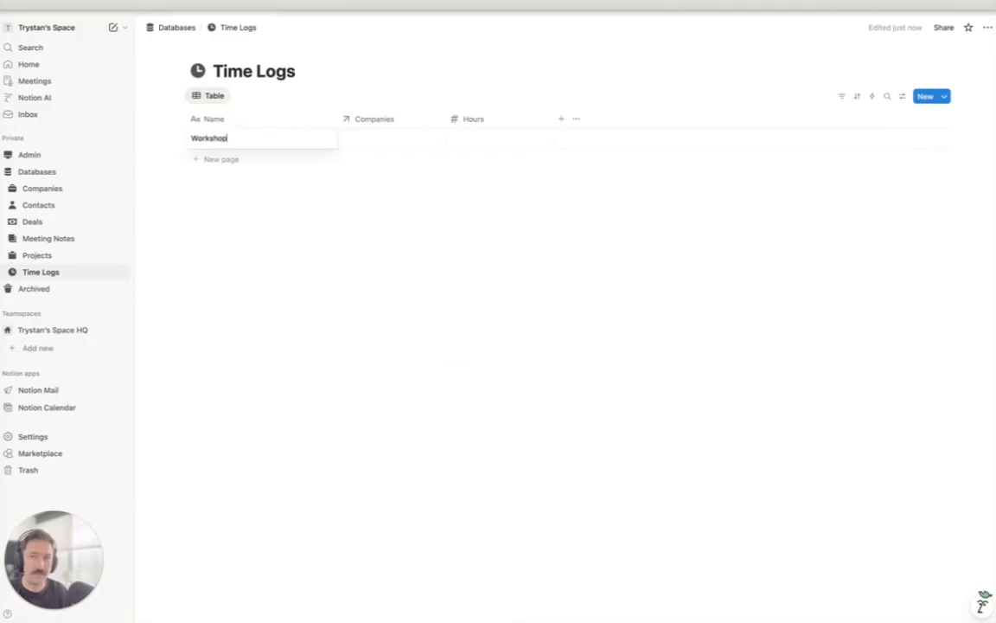
pyautogui.press('Tab')
pyautogui.write('est')
pyautogui.click(396, 178)
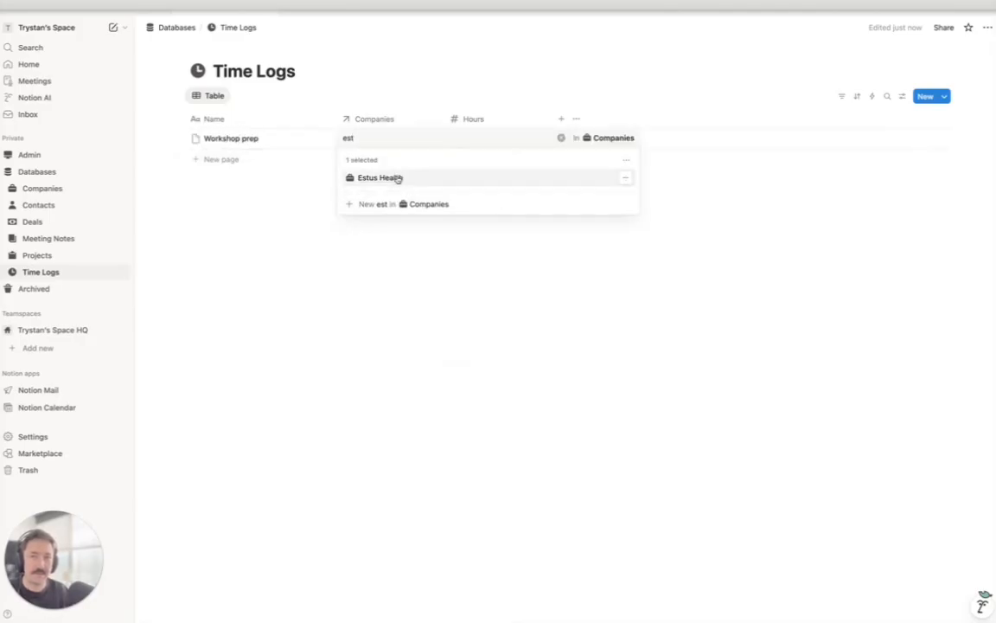
pyautogui.press('Escape')
pyautogui.click(490, 139)
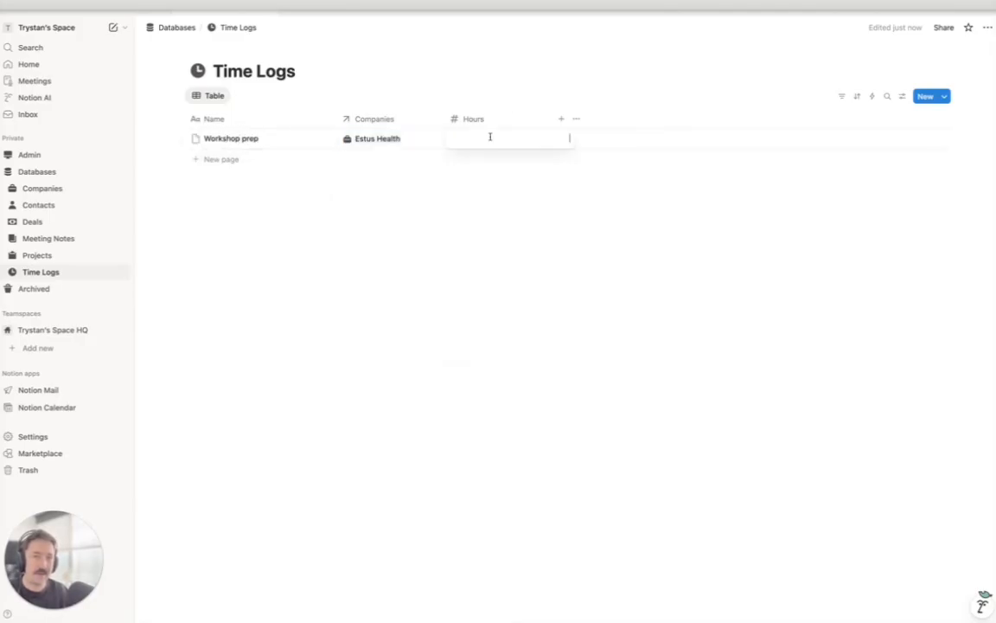
pyautogui.write('1.5')
pyautogui.press('Return')
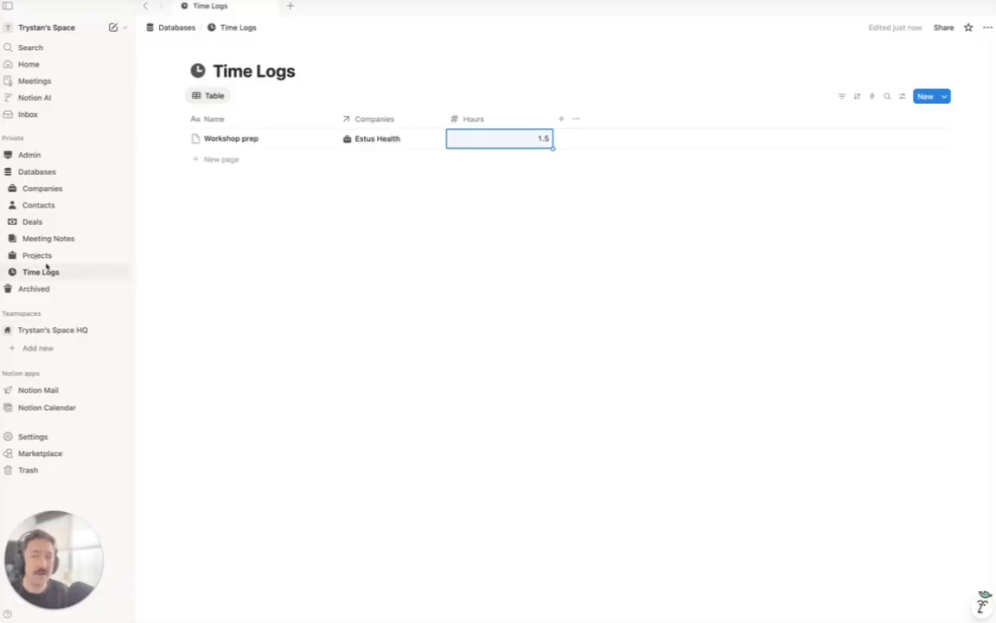
# Step: On the Databases page, add a large 'Todoist' heading below the Time Logs link
pyautogui.click(39, 172)
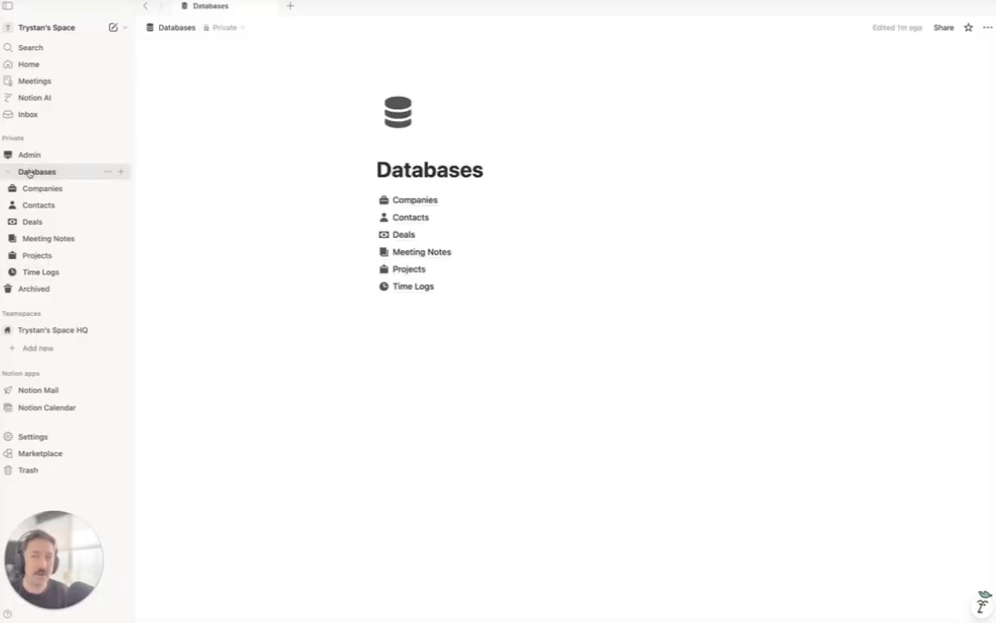
pyautogui.click(415, 302)
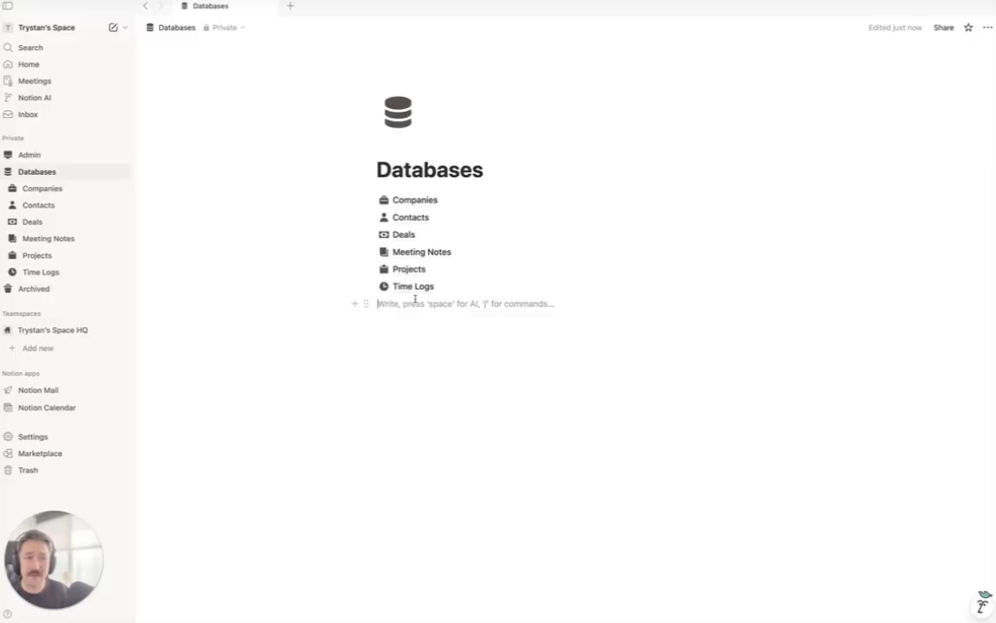
pyautogui.press('Return')
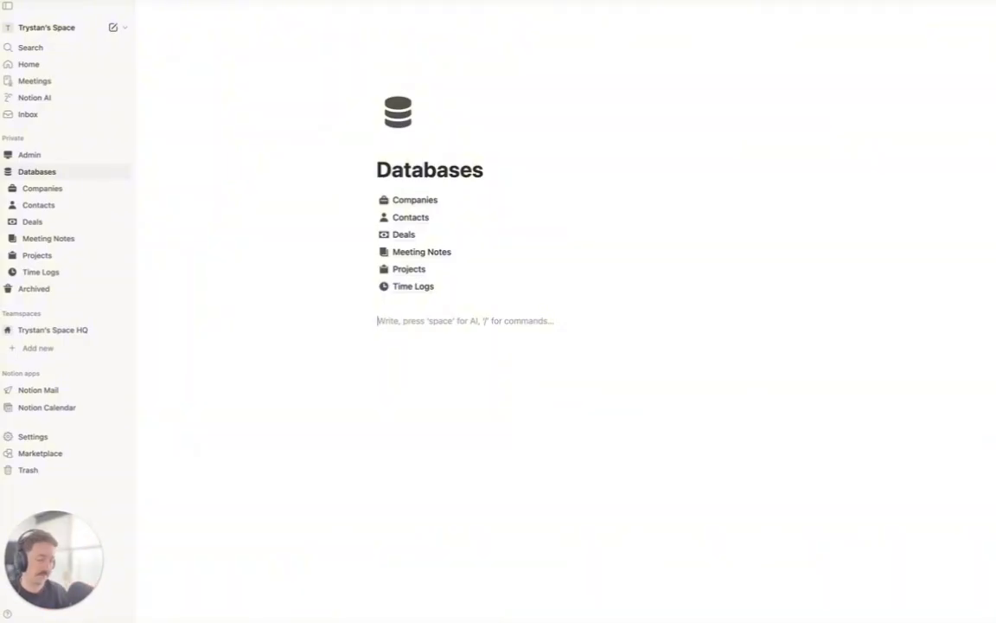
pyautogui.write('Todoist')
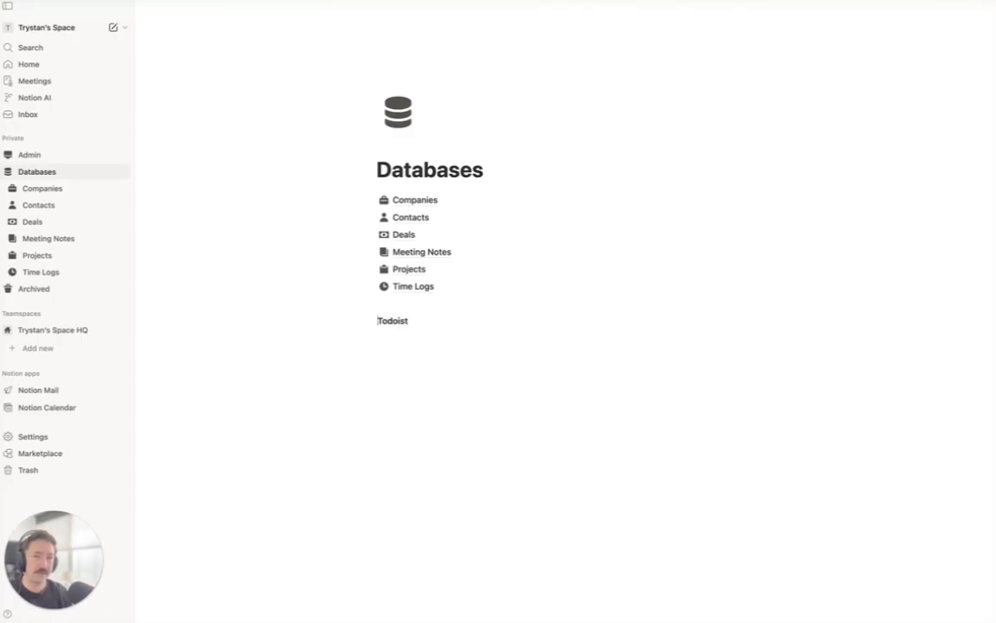
pyautogui.write('#')
pyautogui.press('super+Right')
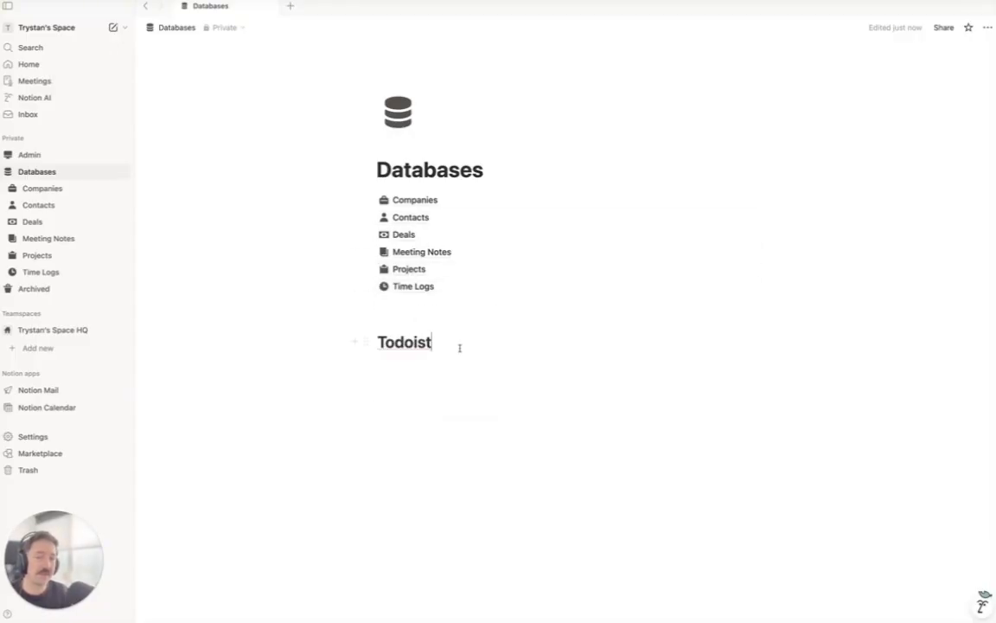
# Step: Add the lines 'do this mon #estus' and 'put bins out tom' under the heading
pyautogui.click(410, 300)
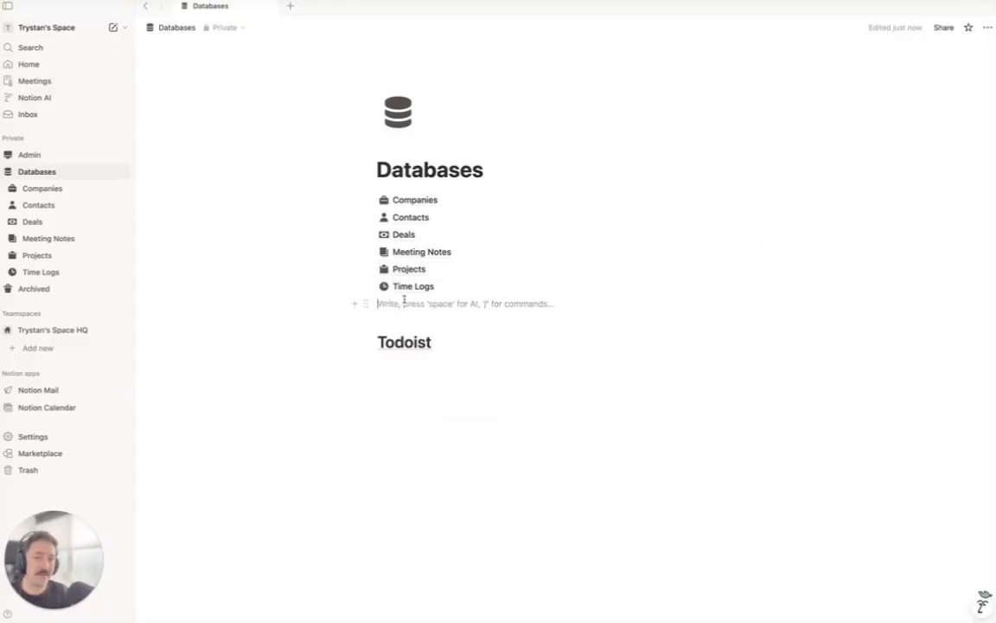
pyautogui.click(457, 343)
pyautogui.press('Return')
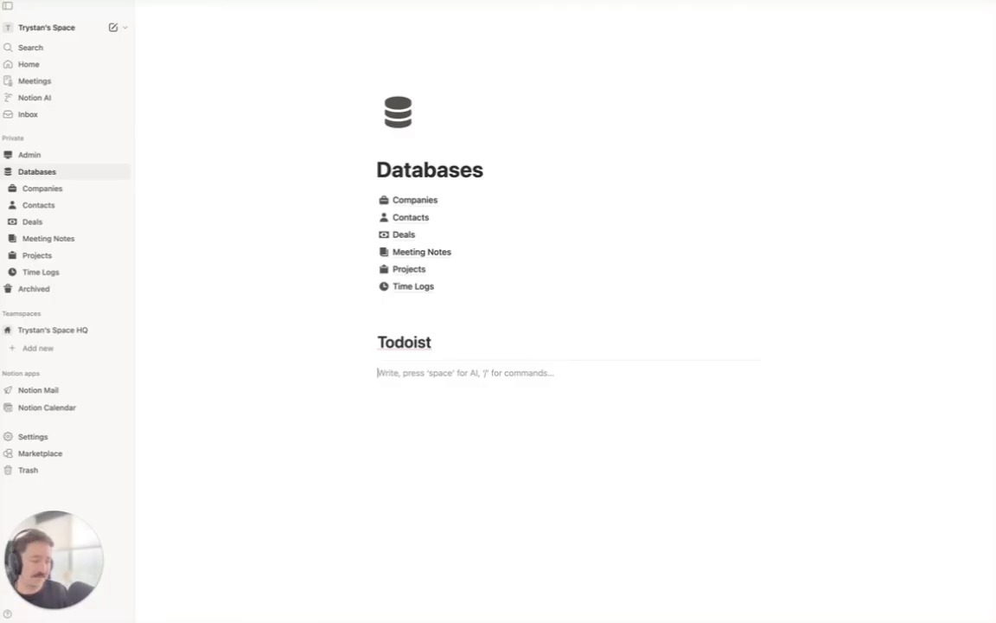
pyautogui.write('do this mon #')
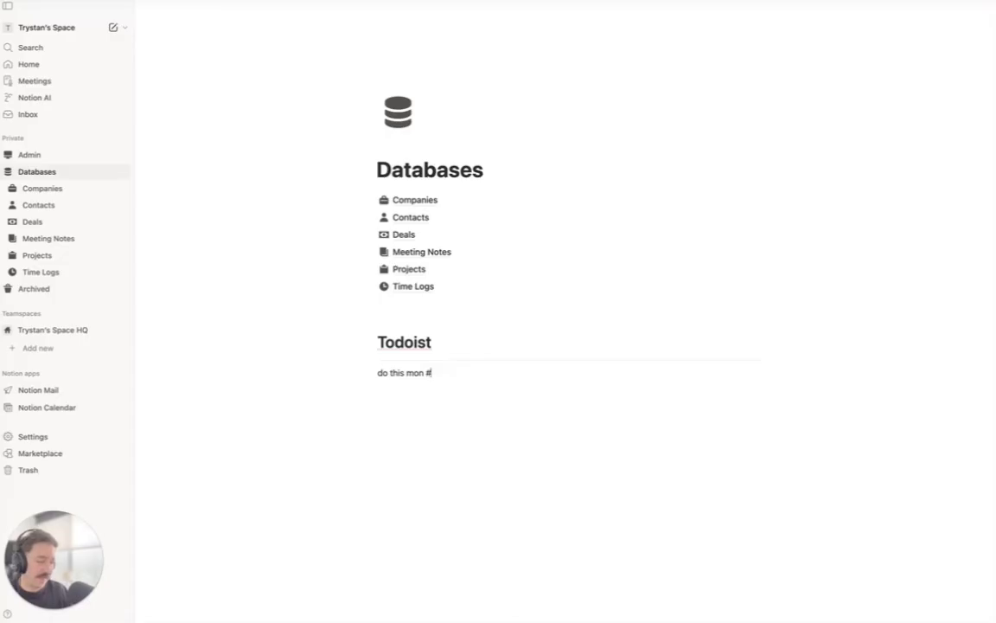
pyautogui.write('estus')
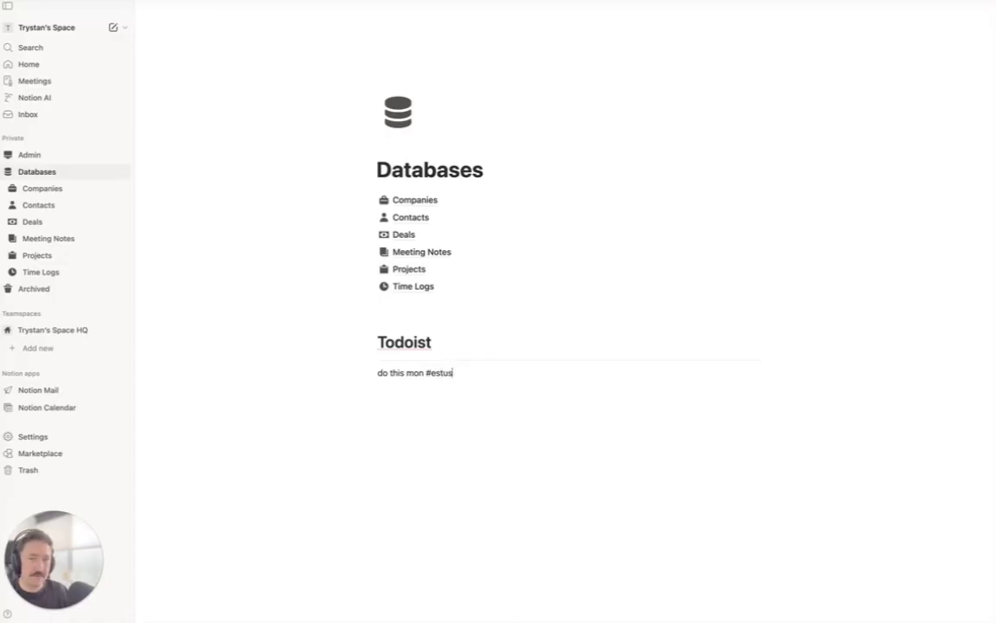
pyautogui.press('Return')
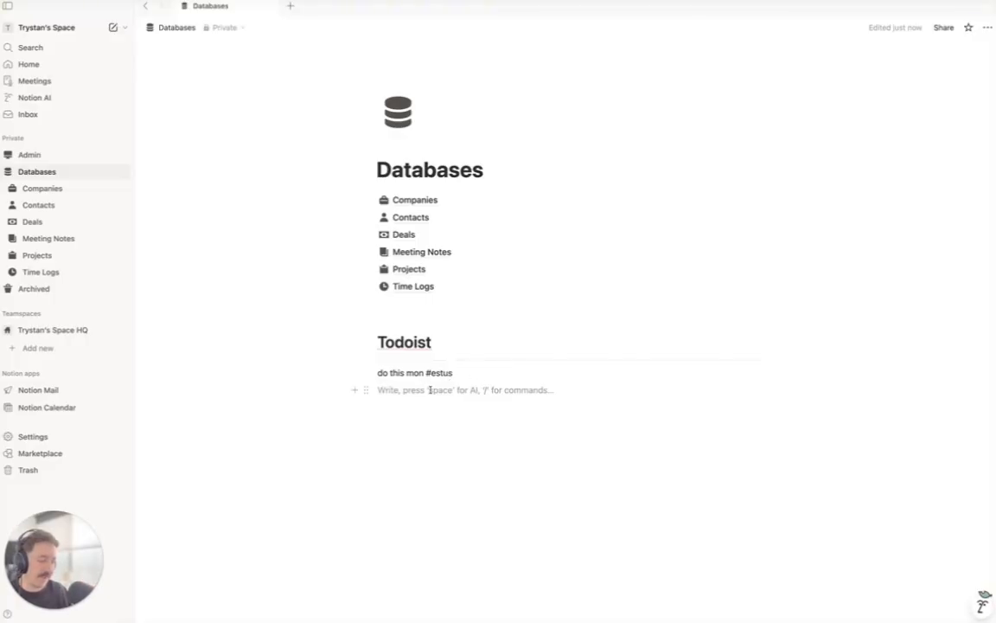
pyautogui.write('put bins ou')
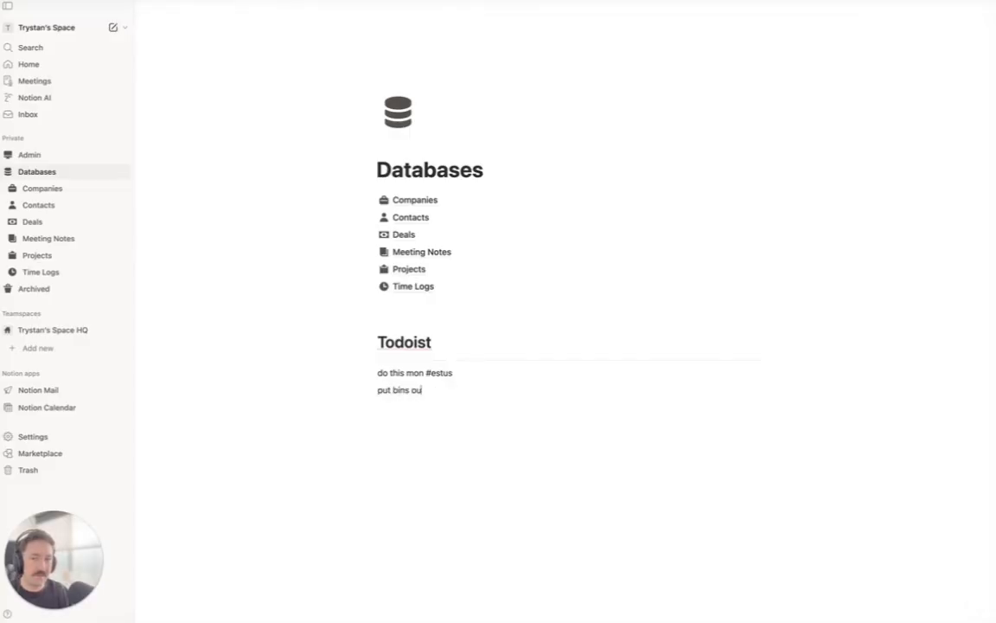
pyautogui.write('t tom')
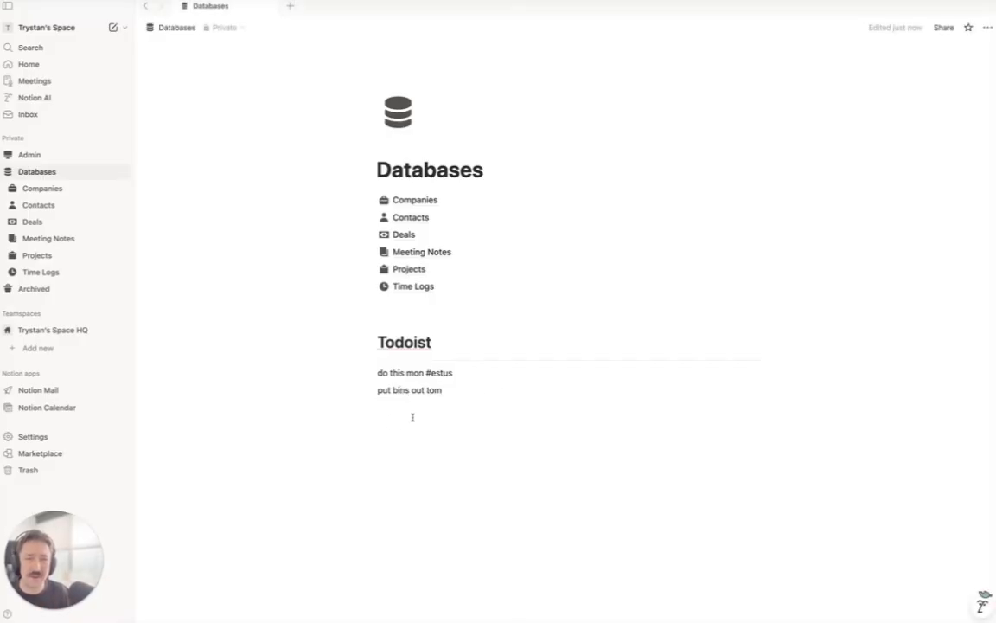
# Step: Rename the heading to 'Todoist for tasks'
pyautogui.moveTo(412, 416); pyautogui.dragTo(377, 361)
pyautogui.click(419, 391)
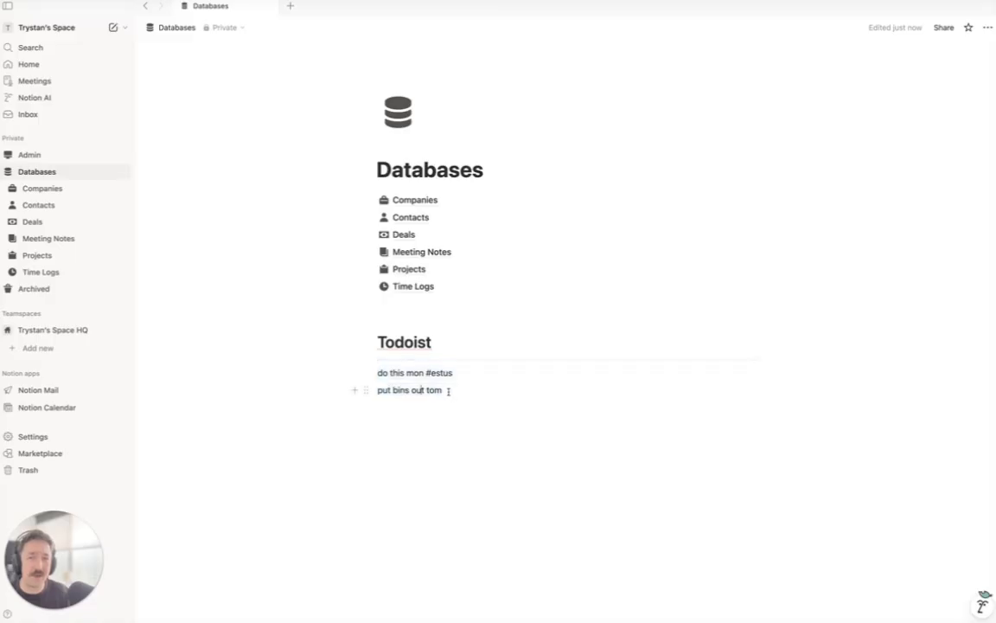
pyautogui.click(443, 345)
pyautogui.write('for tasks')
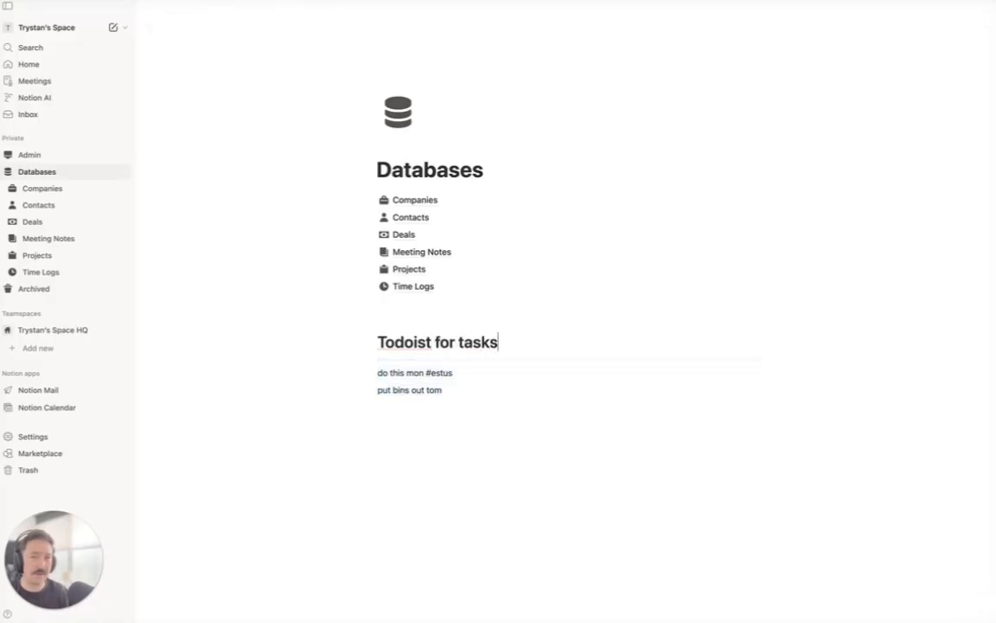
pyautogui.click(411, 406)
pyautogui.moveTo(456, 394); pyautogui.dragTo(377, 372)
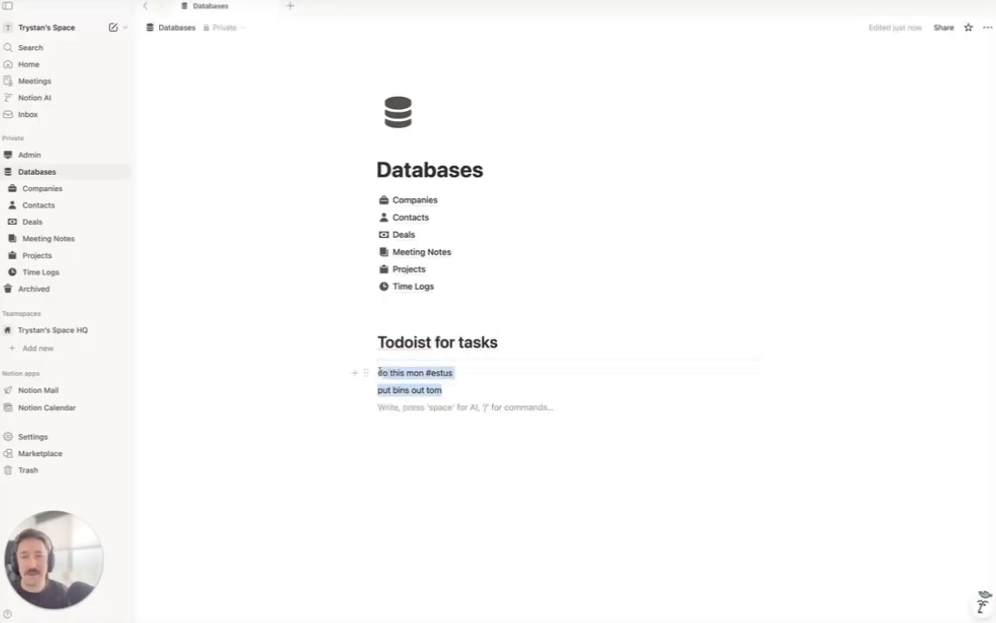
pyautogui.click(397, 303)
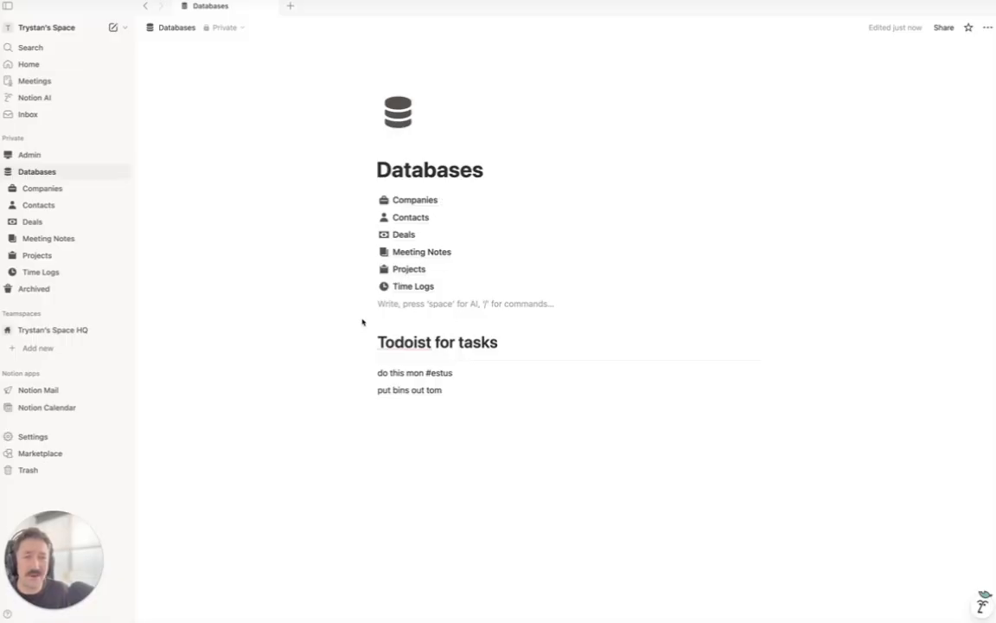
# Step: Create a new private page titled 'CRM Dashboard'
pyautogui.click(7, 171)
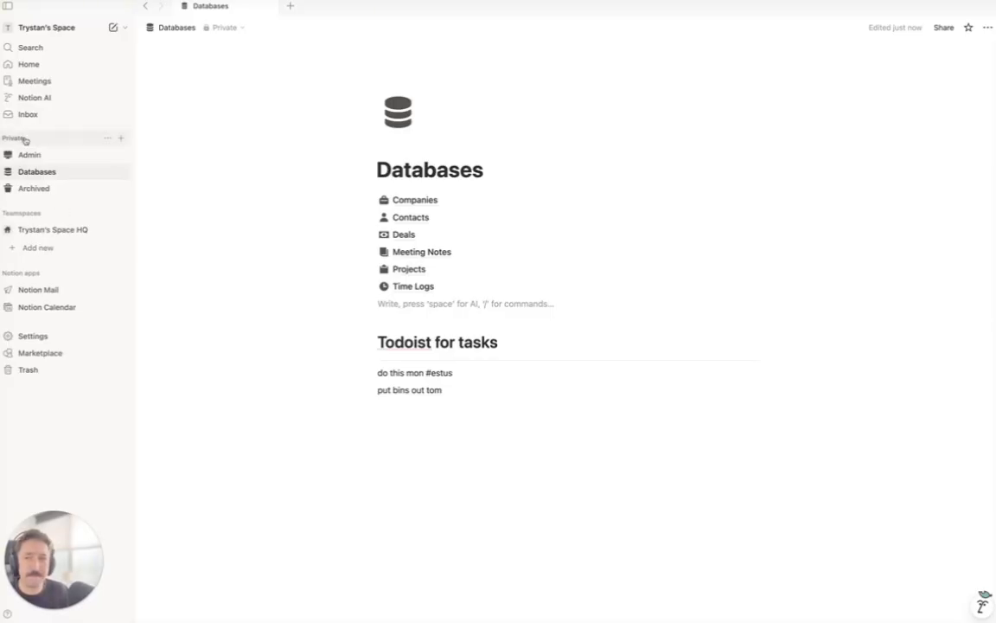
pyautogui.click(122, 137)
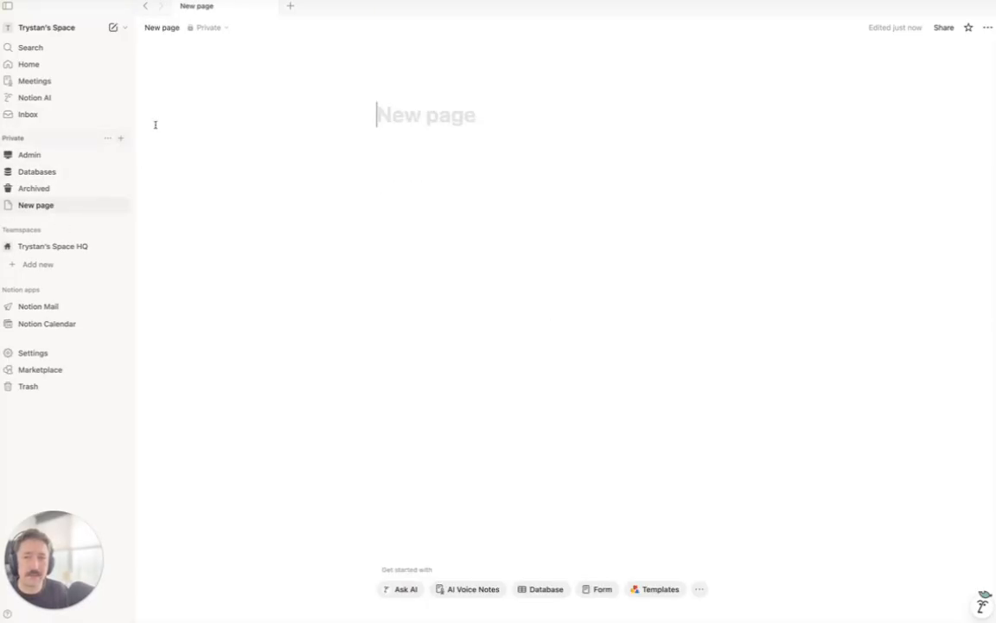
pyautogui.write('CRM Dashboard')
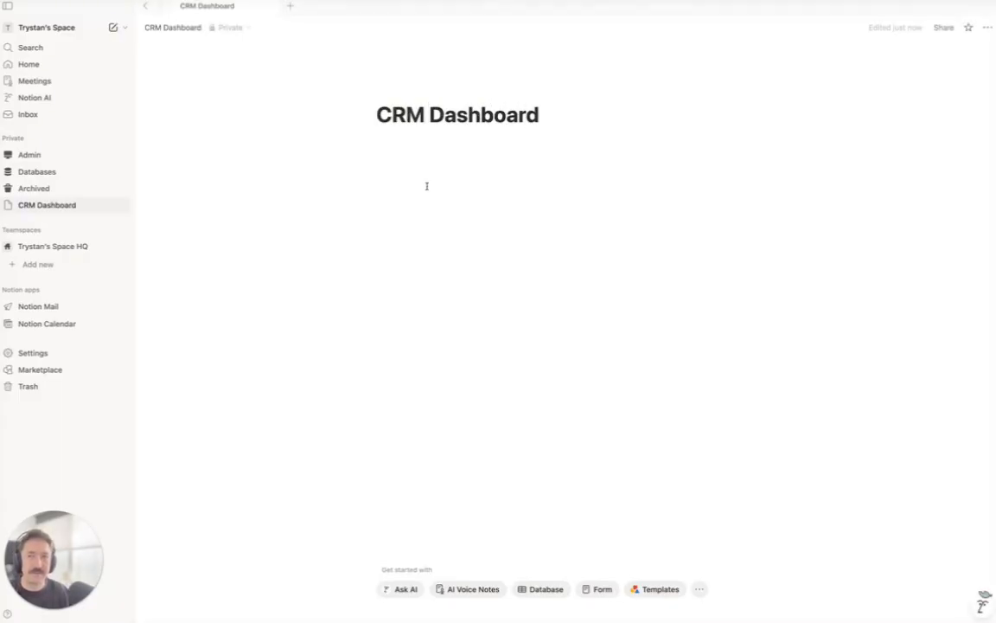
pyautogui.click(394, 144)
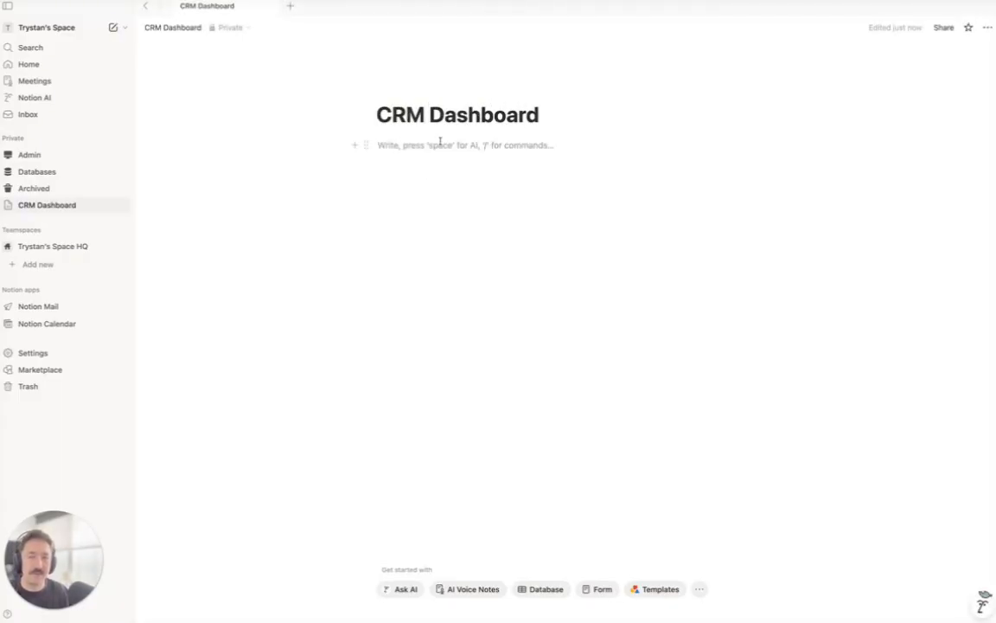
# Step: Delete the Todoist blocks from Databases and move Databases below CRM Dashboard in the sidebar
pyautogui.click(8, 171)
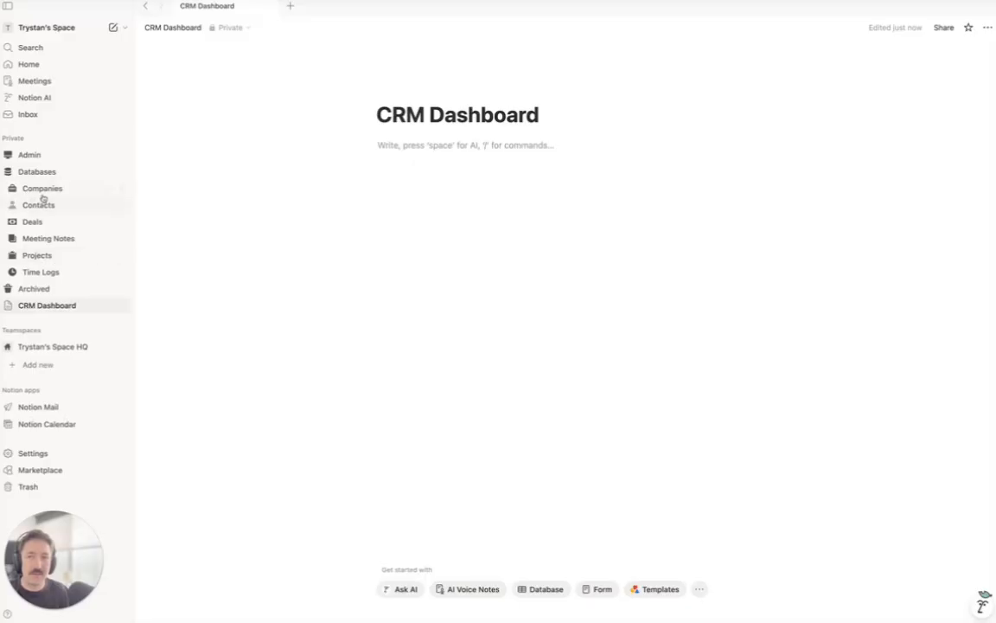
pyautogui.click(46, 176)
pyautogui.moveTo(449, 436); pyautogui.dragTo(378, 329)
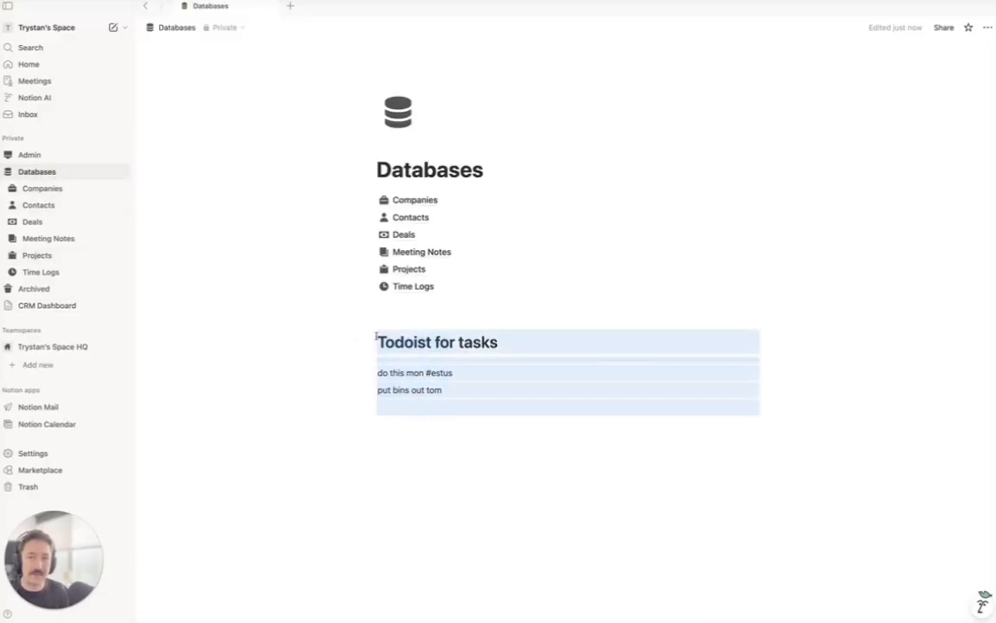
pyautogui.press('Delete')
pyautogui.click(386, 324)
pyautogui.press('BackSpace')
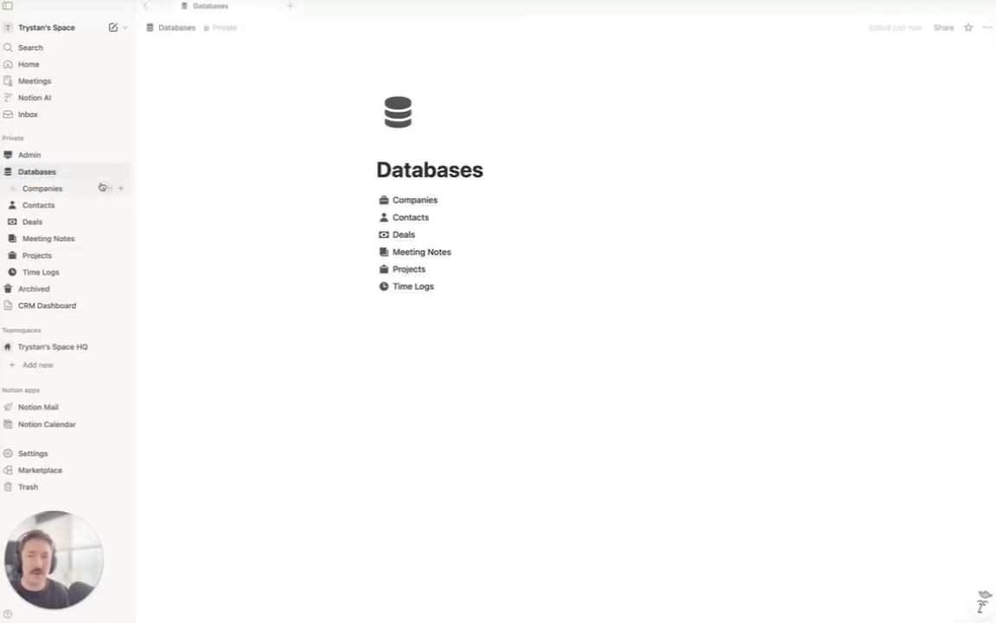
pyautogui.click(13, 173)
pyautogui.moveTo(34, 173); pyautogui.dragTo(43, 214)
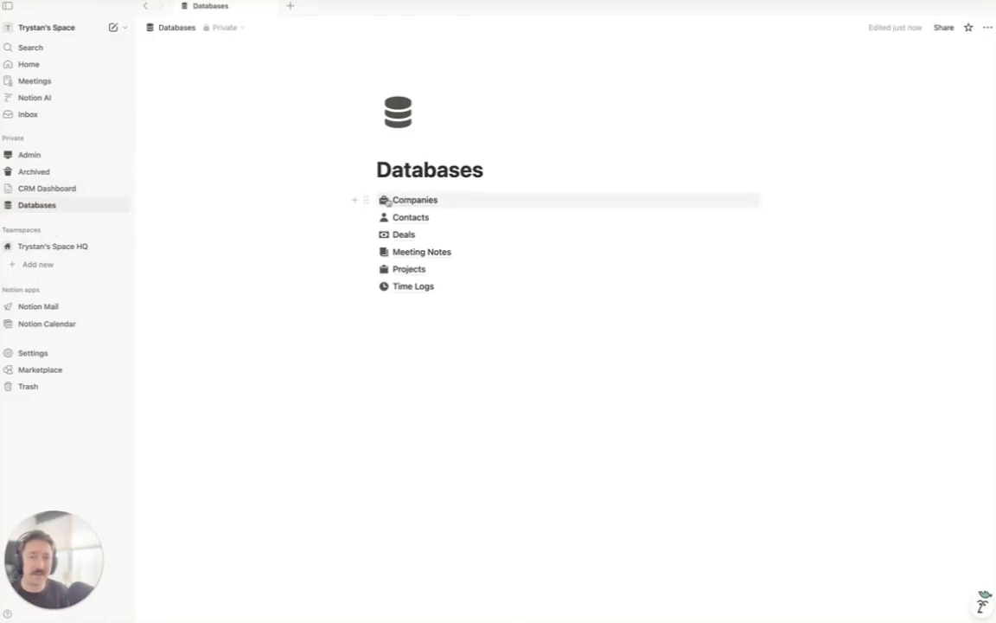
# Step: Insert a trial linked Deals view on CRM Dashboard, then delete that block
pyautogui.click(33, 188)
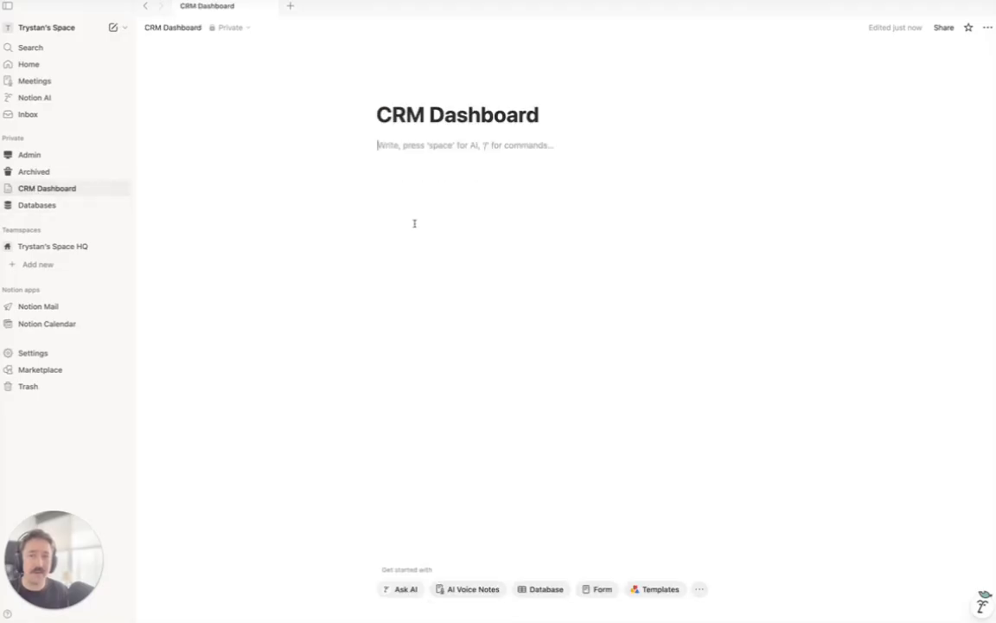
pyautogui.write('/vie')
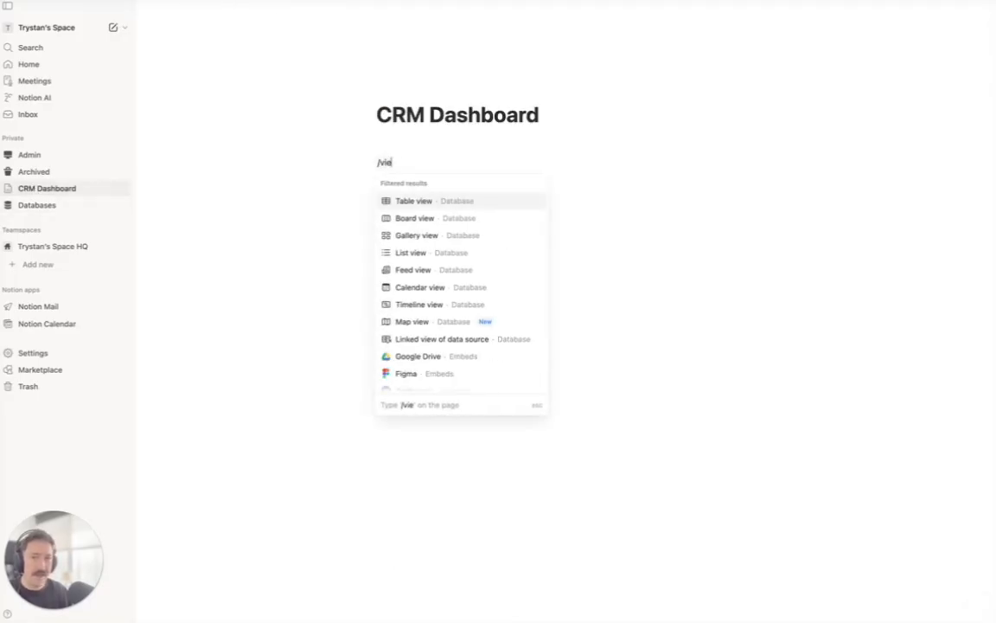
pyautogui.write('w')
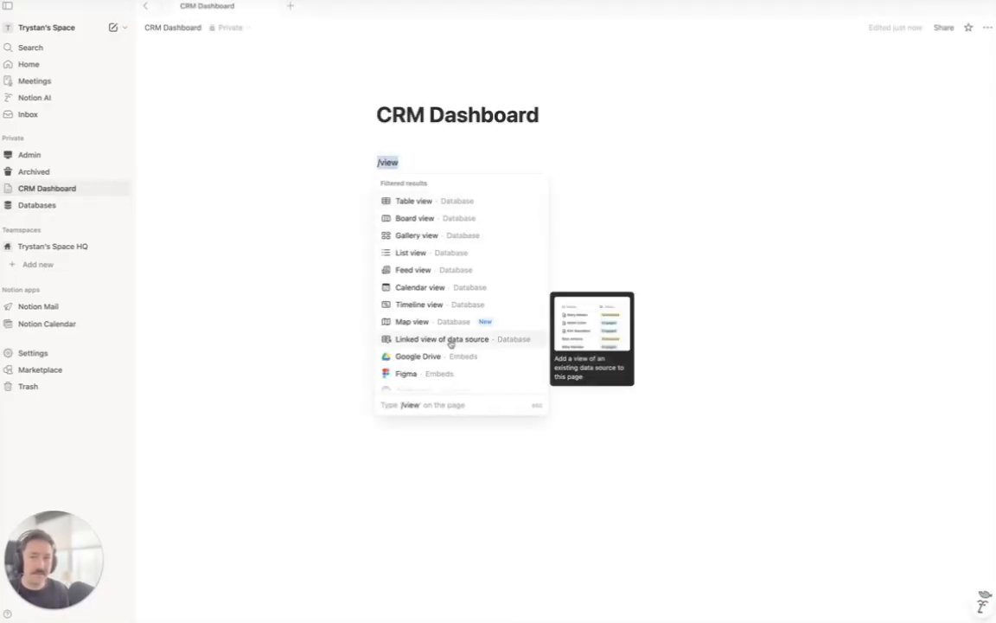
pyautogui.click(451, 340)
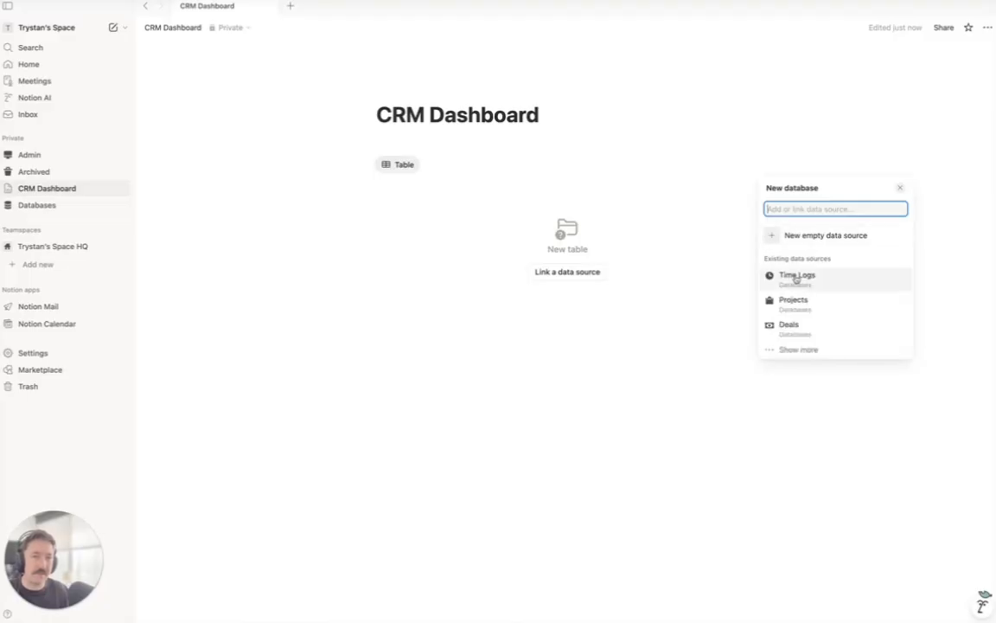
pyautogui.click(790, 324)
pyautogui.click(559, 279)
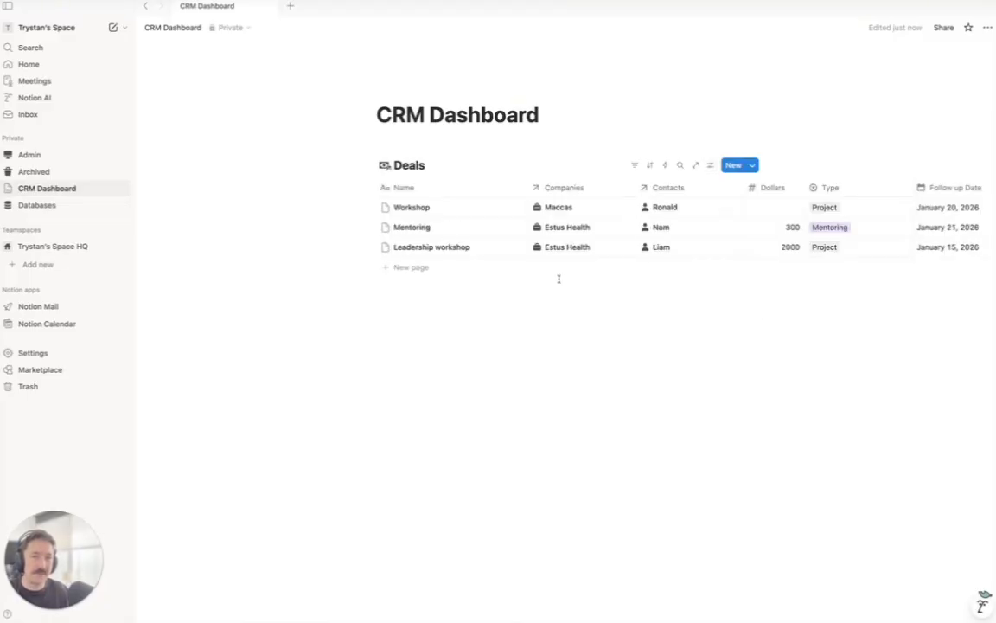
pyautogui.click(363, 165)
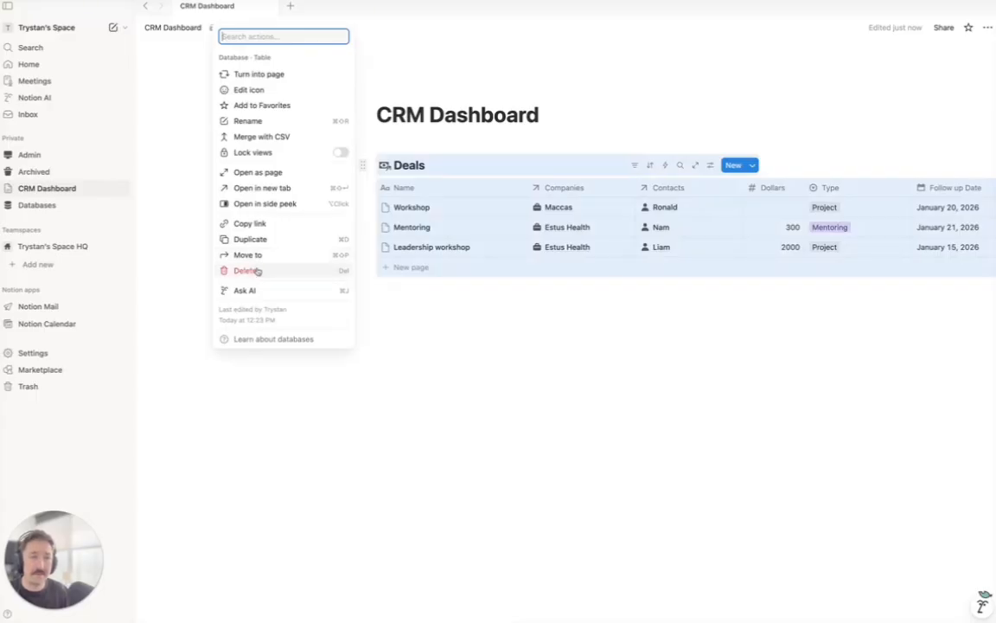
pyautogui.click(246, 271)
pyautogui.click(6, 209)
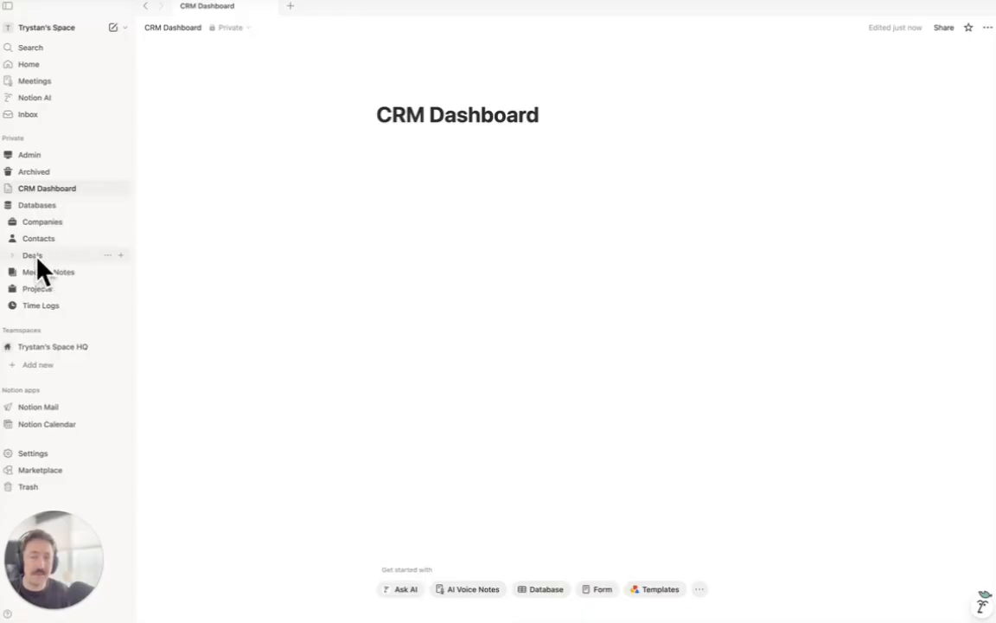
# Step: Switch the CRM Dashboard page to full-width layout
pyautogui.click(6, 204)
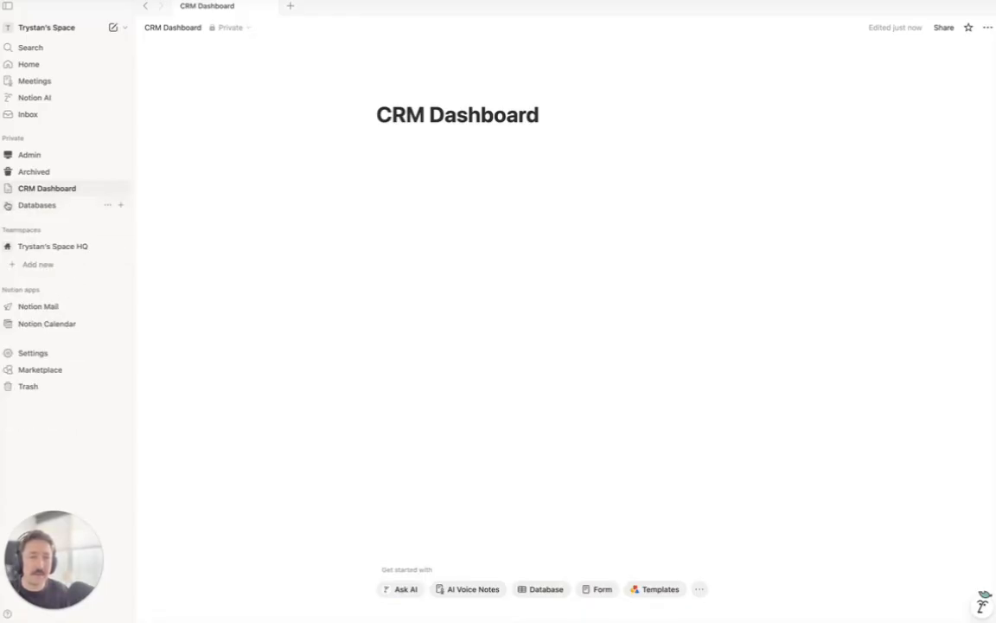
pyautogui.click(403, 183)
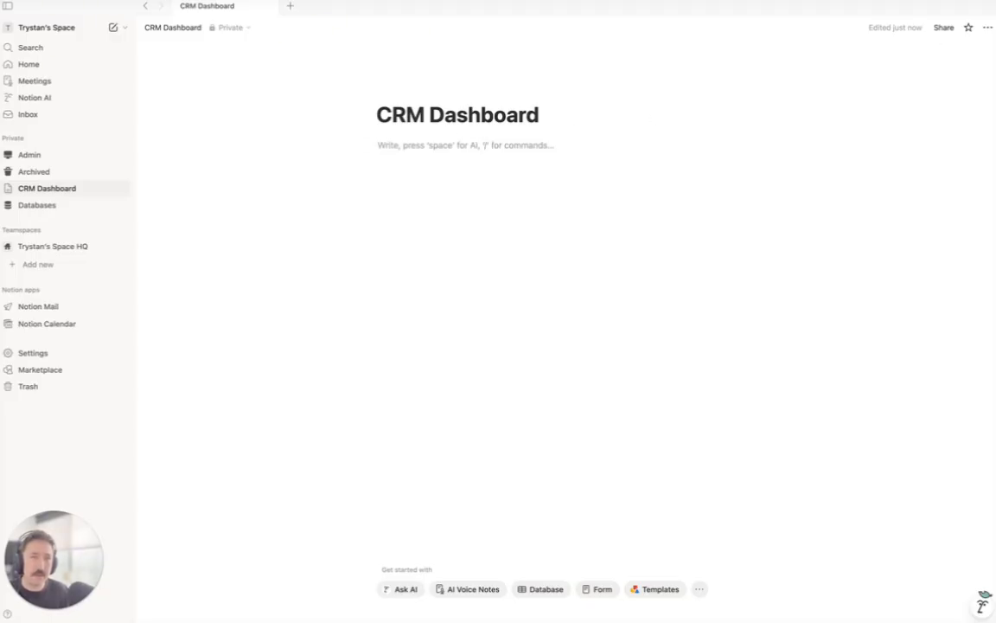
pyautogui.click(988, 27)
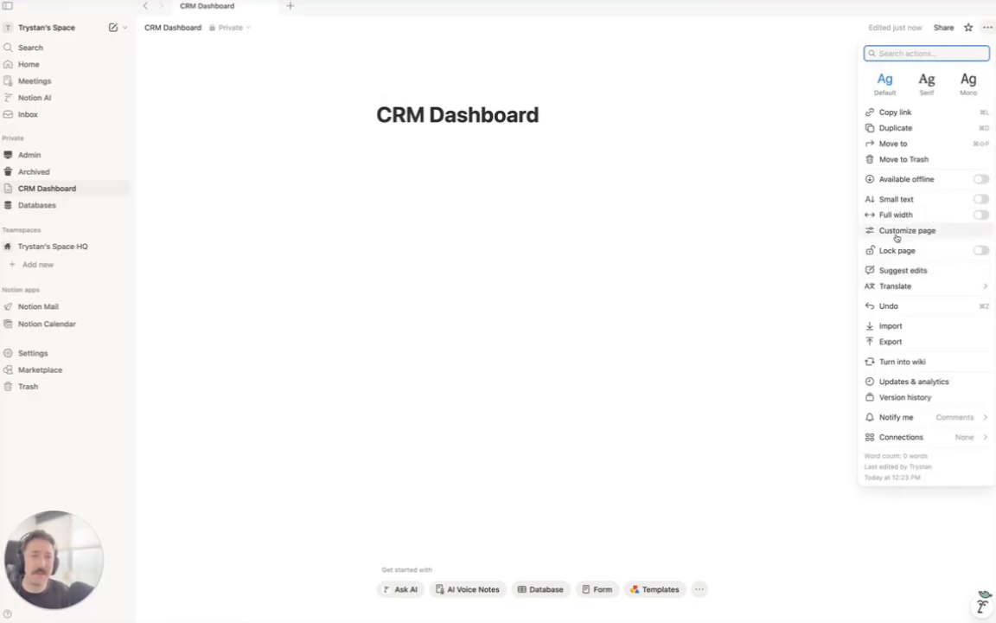
pyautogui.click(983, 216)
pyautogui.click(354, 189)
# Step: Add a two-column layout and widen the right column
pyautogui.write('/')
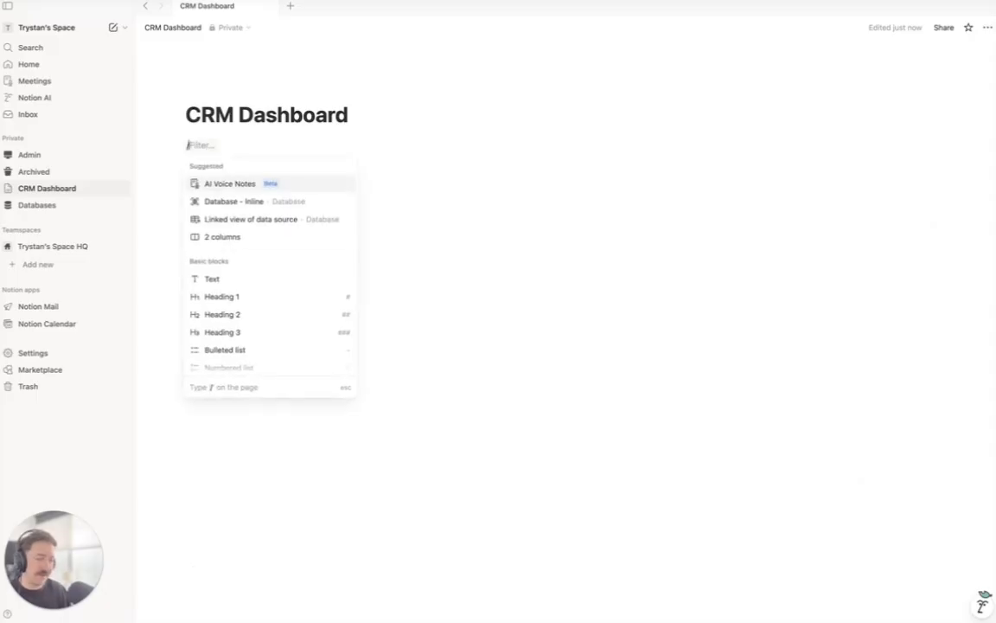
pyautogui.write('colum')
pyautogui.press('Return')
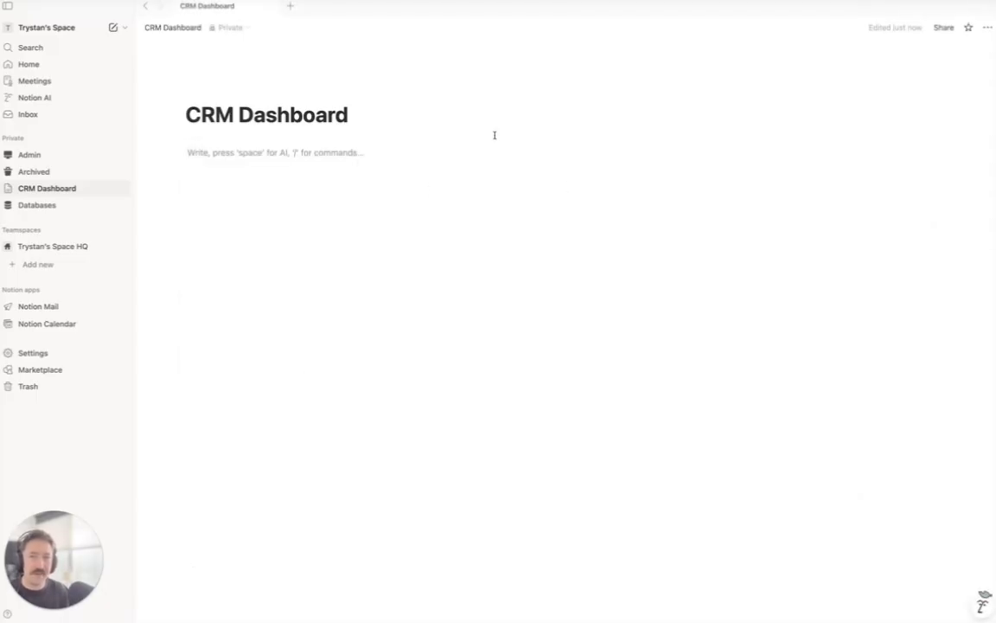
pyautogui.click(603, 160)
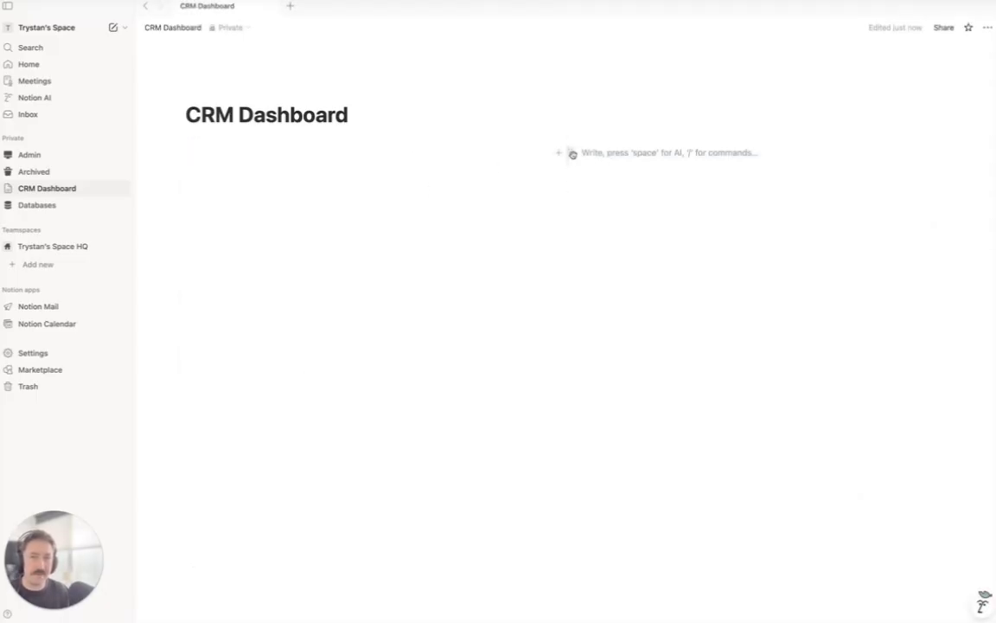
pyautogui.moveTo(569, 164); pyautogui.dragTo(442, 169)
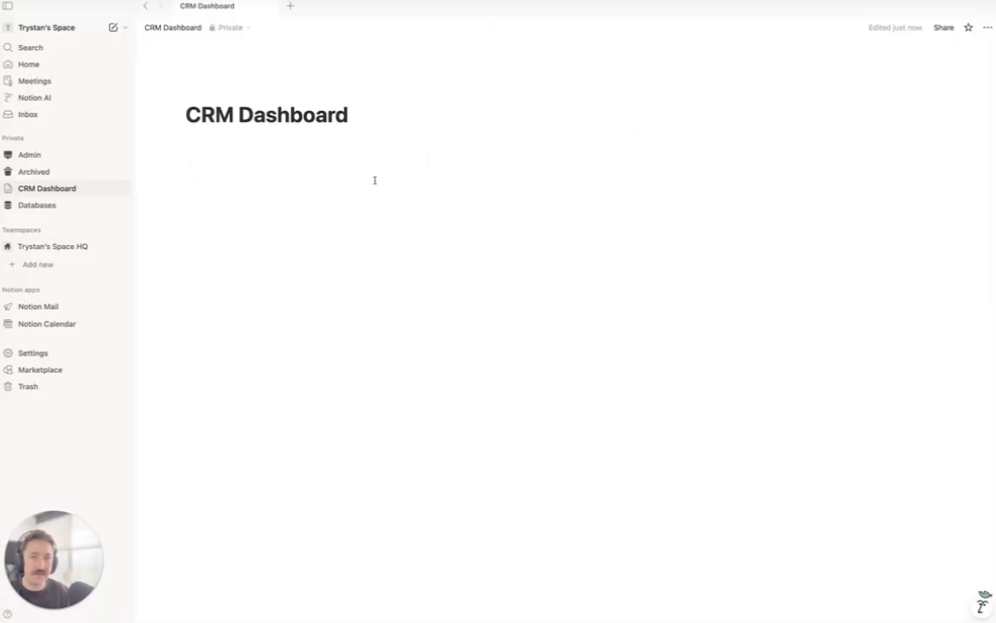
# Step: Insert a linked view of the Deals database in table layout in the right column
pyautogui.click(374, 180)
pyautogui.click(482, 152)
pyautogui.write('/link')
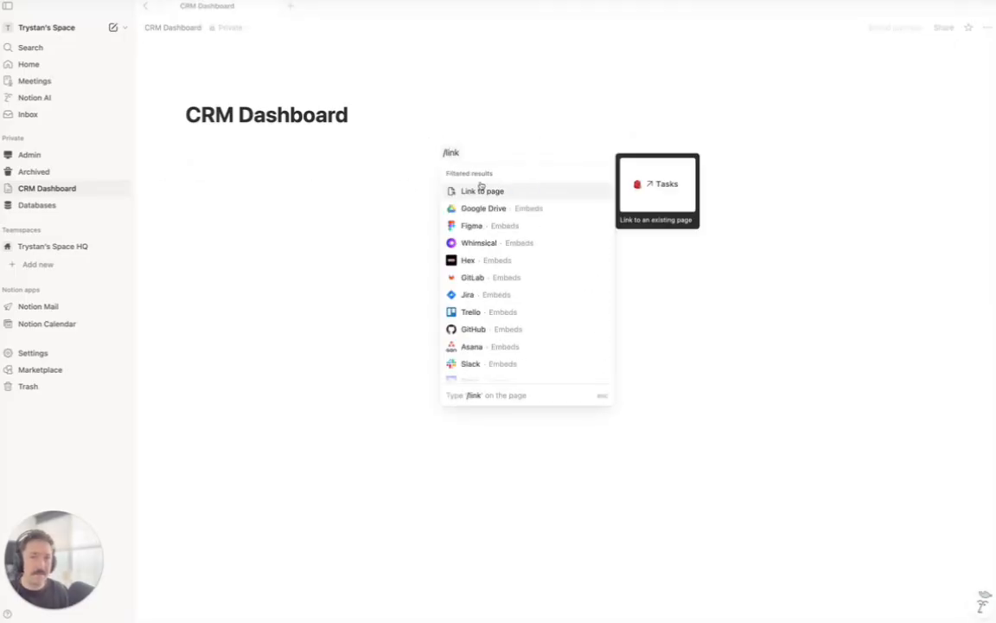
pyautogui.scroll(-1, 484, 225)
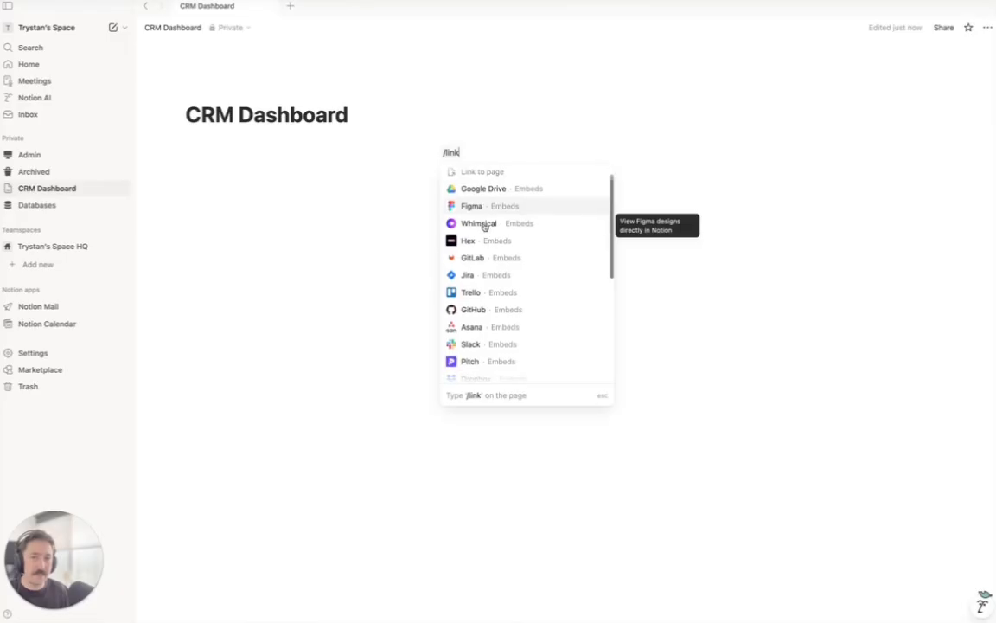
pyautogui.scroll(1, 485, 228)
pyautogui.press('BackSpace')
pyautogui.press('BackSpace')
pyautogui.press('BackSpace')
pyautogui.write('ink')
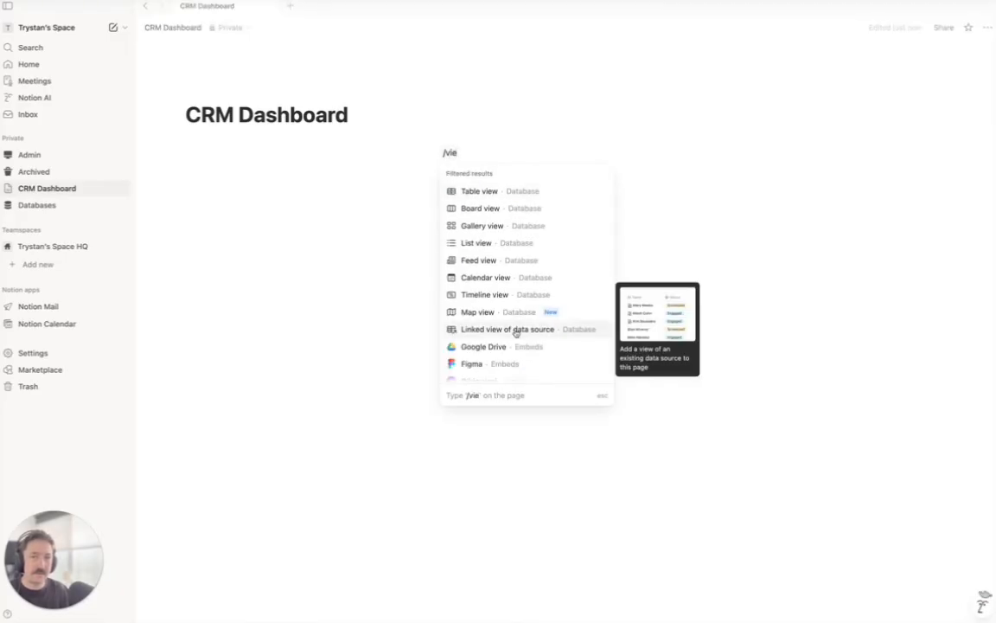
pyautogui.click(516, 332)
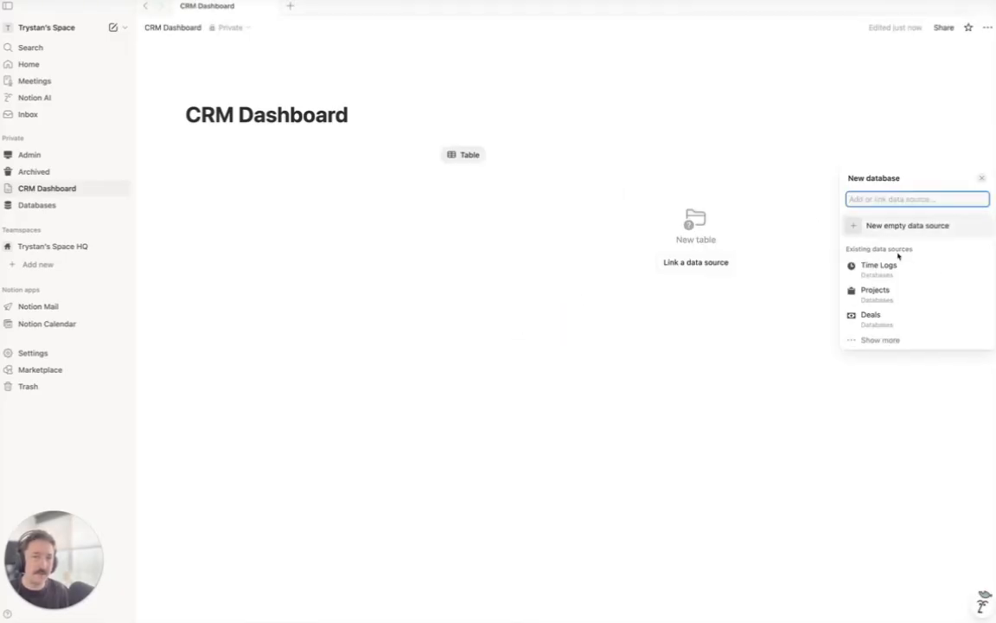
pyautogui.click(875, 340)
pyautogui.click(871, 317)
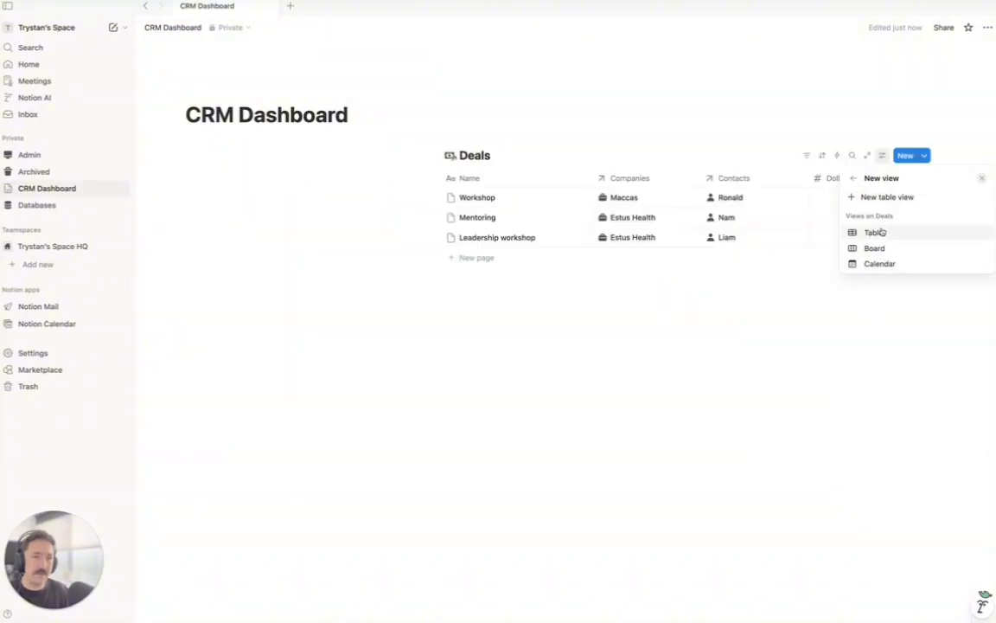
pyautogui.click(879, 264)
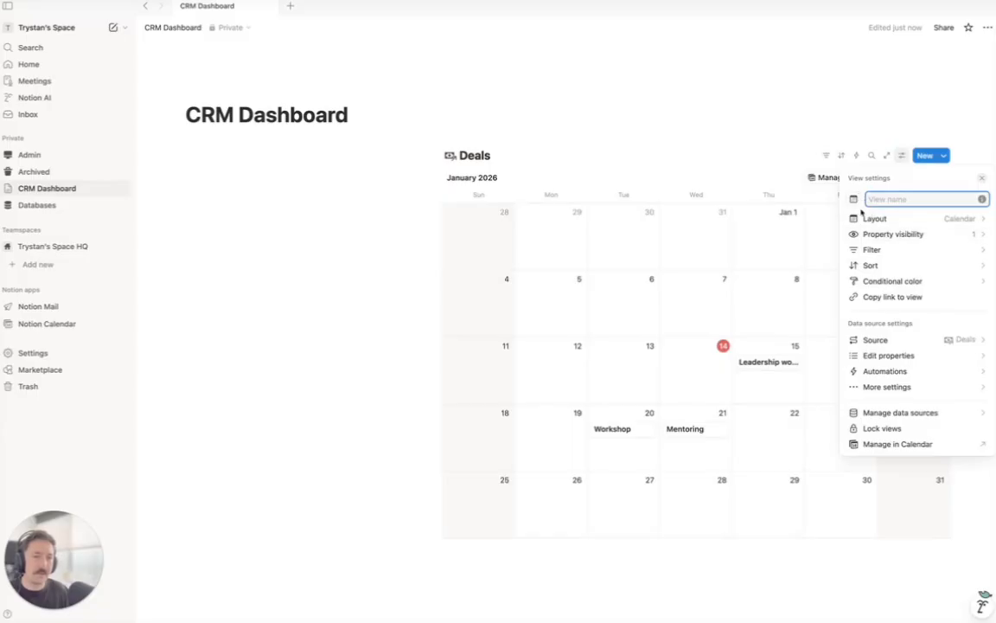
pyautogui.click(902, 221)
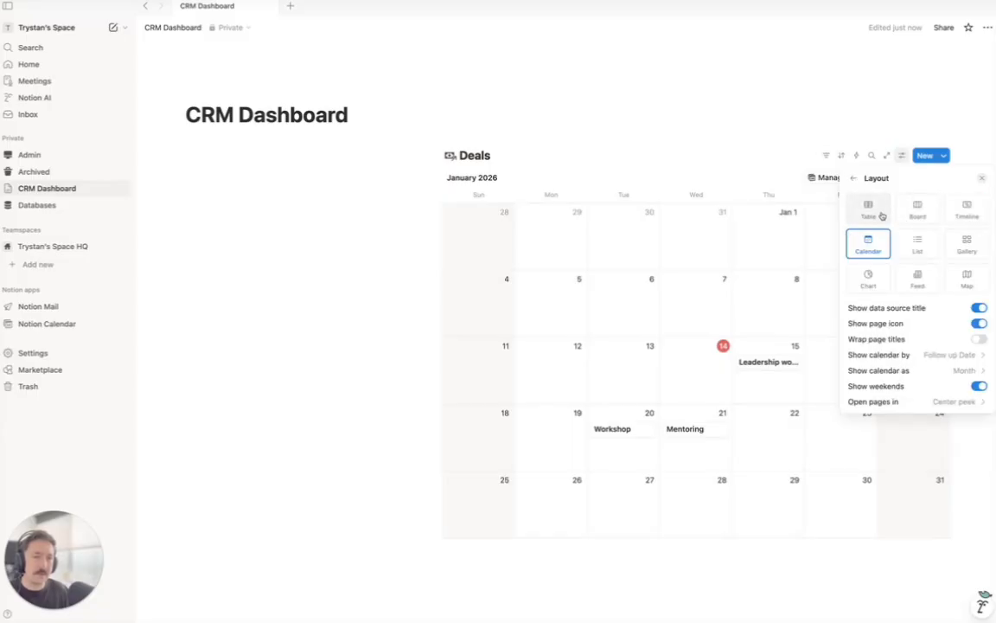
pyautogui.click(879, 214)
pyautogui.click(755, 163)
# Step: Filter the Deals table to Follow up Date: This week
pyautogui.click(806, 156)
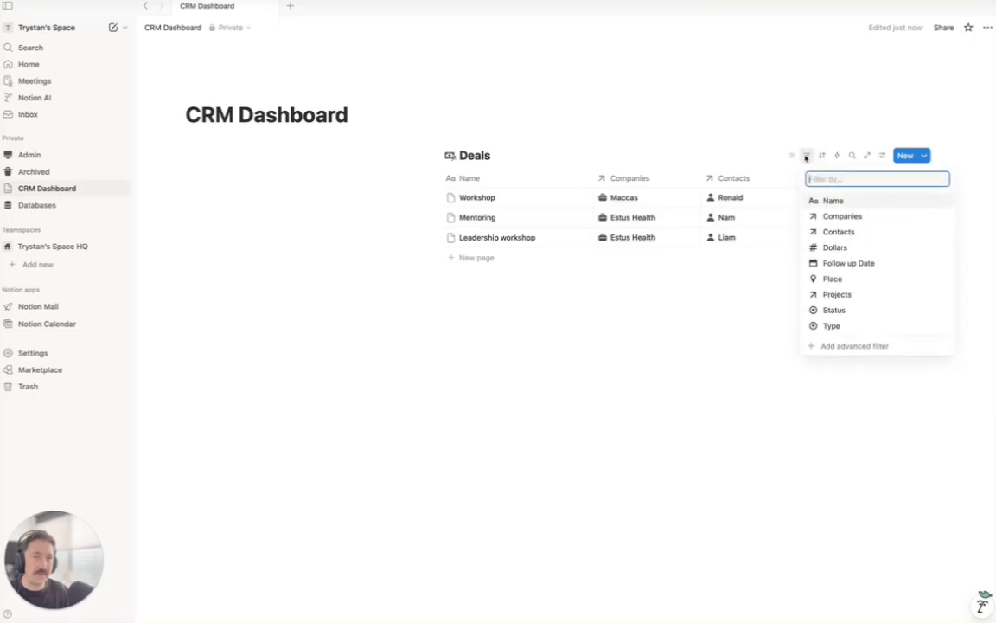
pyautogui.click(834, 262)
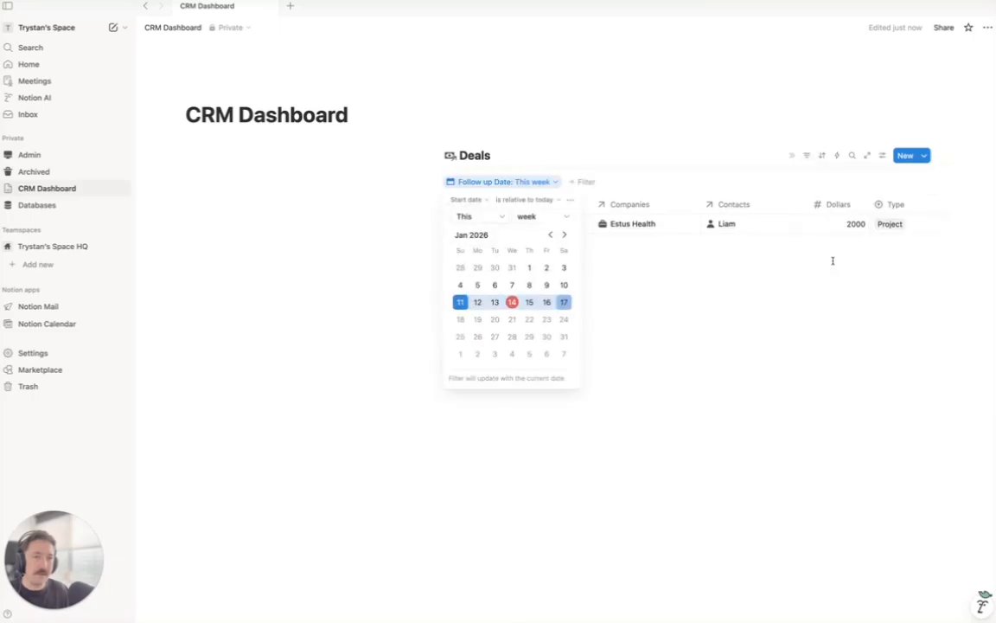
pyautogui.click(667, 295)
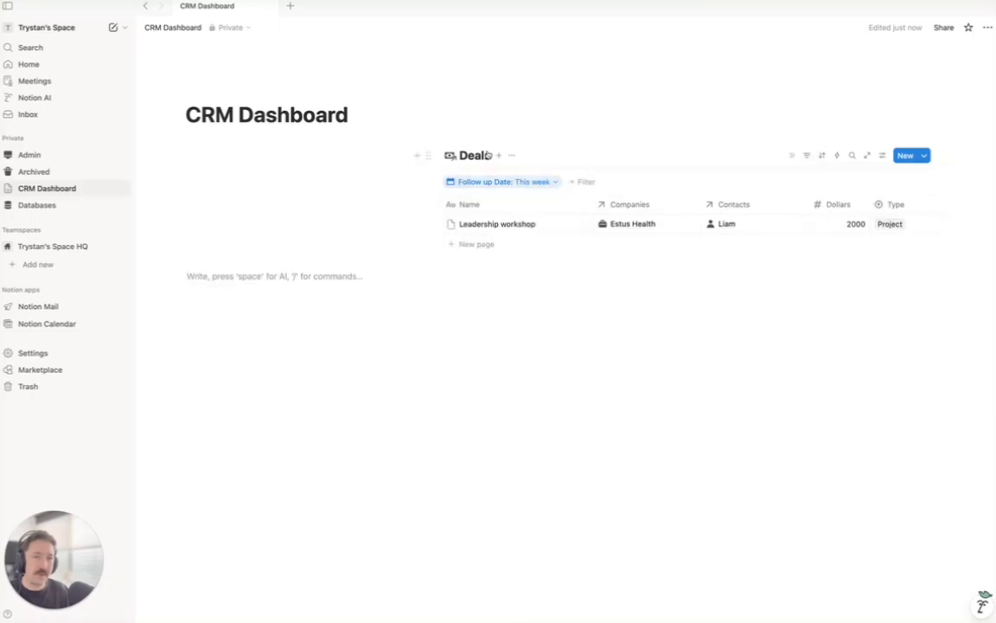
pyautogui.click(420, 156)
pyautogui.click(429, 156)
pyautogui.click(429, 156)
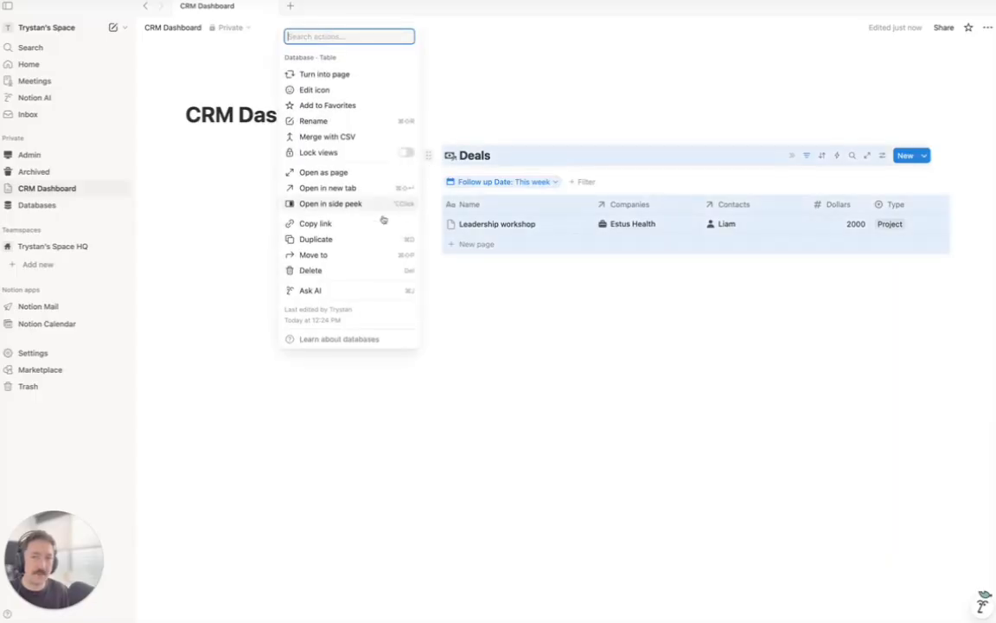
pyautogui.press('Escape')
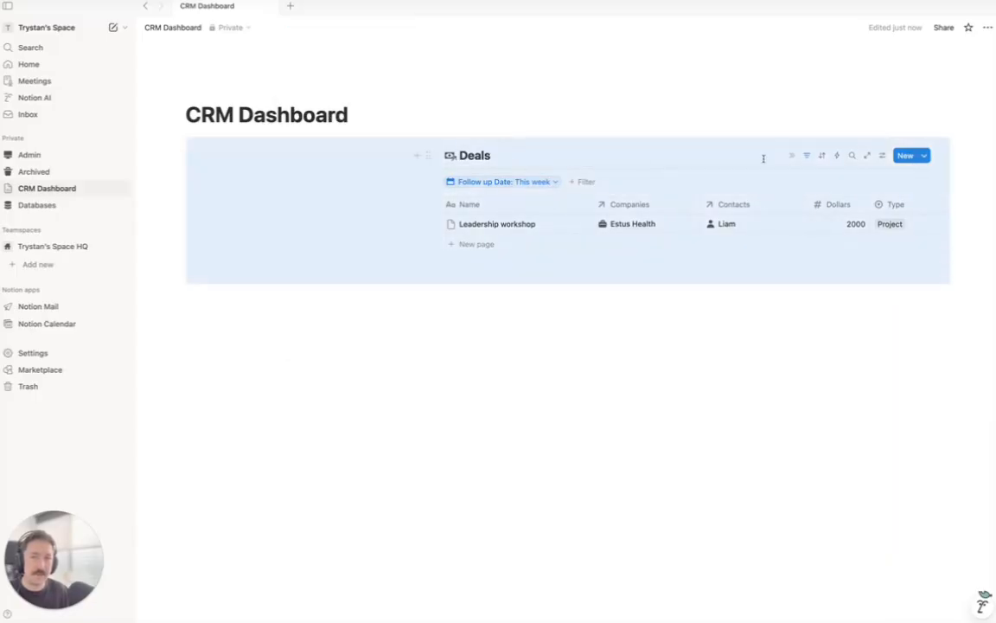
pyautogui.click(680, 134)
pyautogui.click(512, 156)
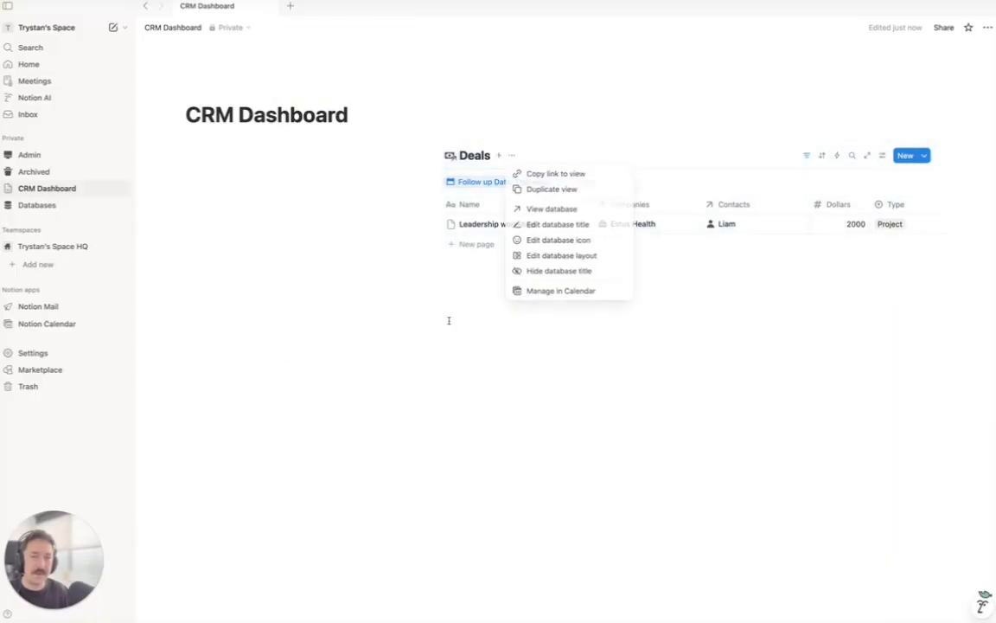
pyautogui.click(480, 299)
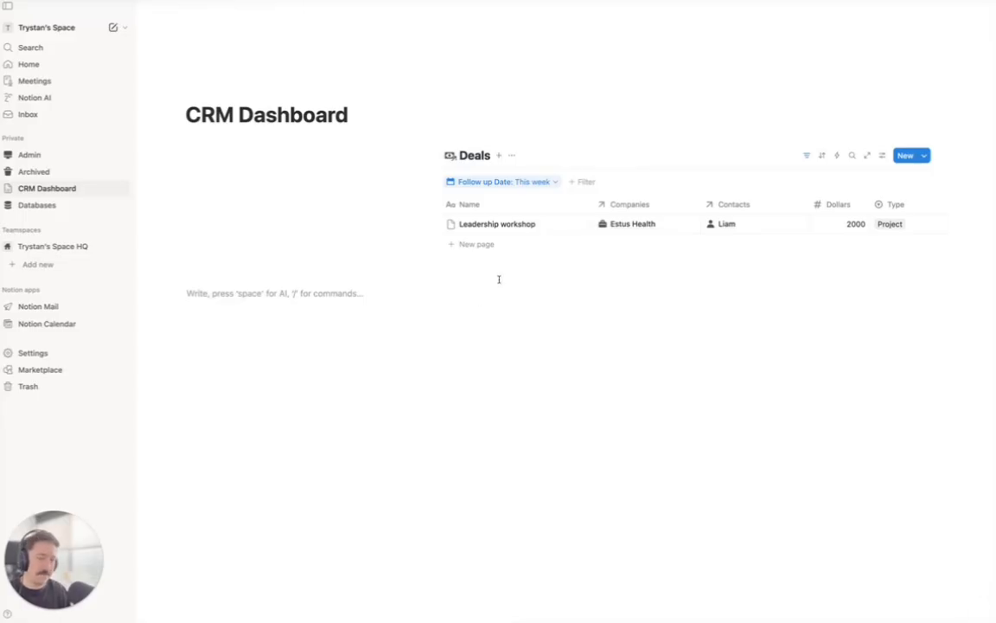
# Step: Add a 'Follow ups due this week' heading and move it above the Deals table
pyautogui.write('### Fol')
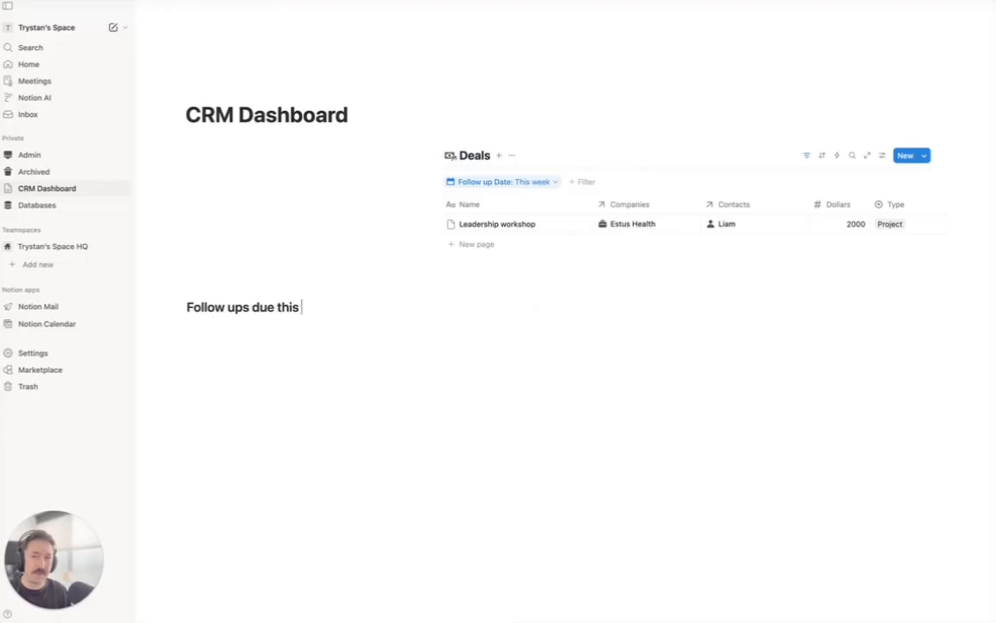
pyautogui.moveTo(179, 308); pyautogui.dragTo(460, 170)
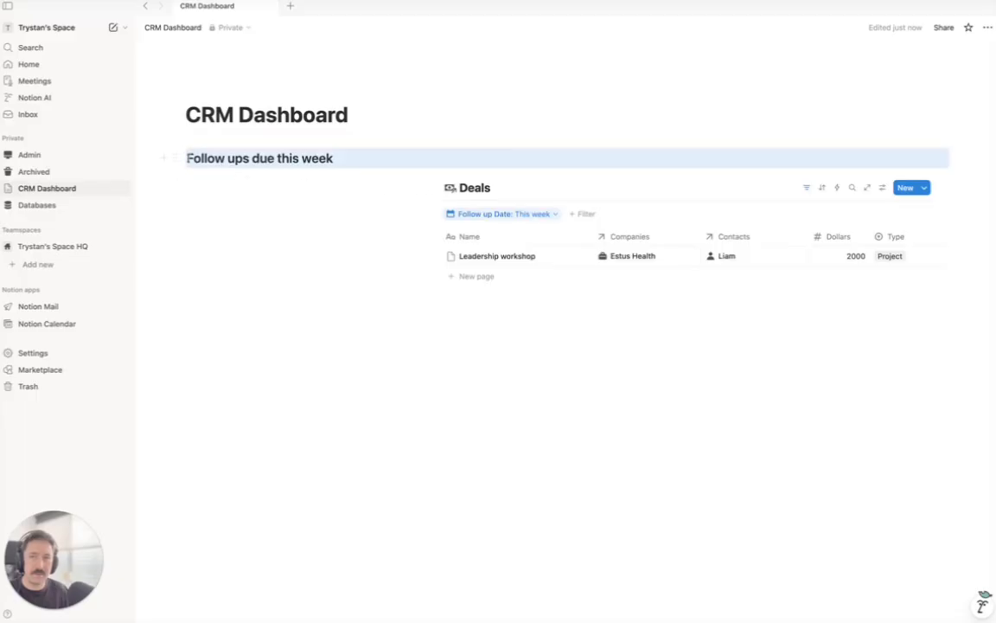
pyautogui.moveTo(177, 158); pyautogui.dragTo(440, 140)
# Step: Place the heading and Deals table together in the right column, and hide the database title
pyautogui.click(251, 158)
pyautogui.write('/colum')
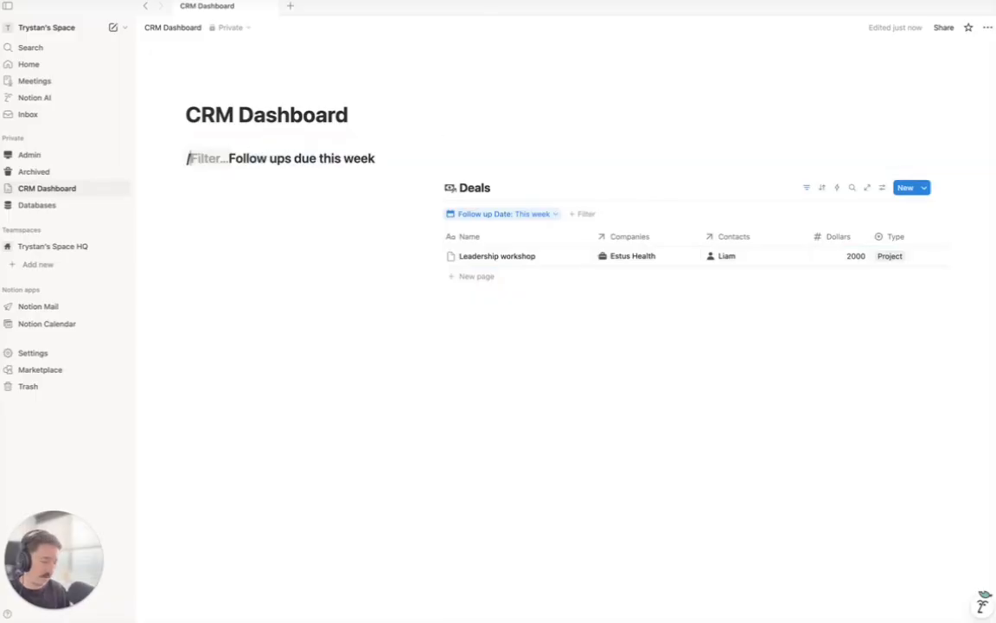
pyautogui.click(189, 196)
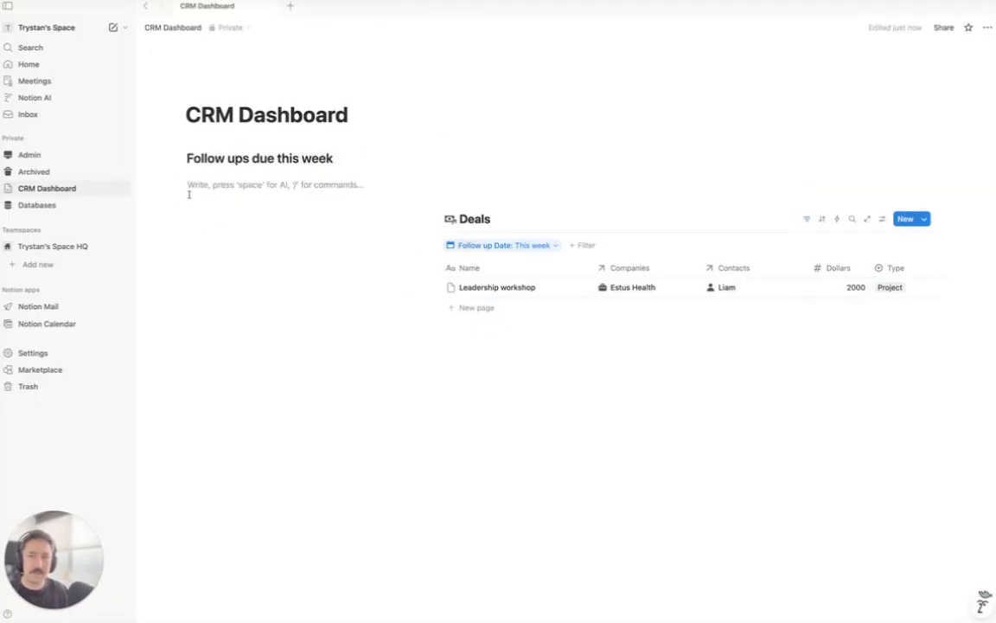
pyautogui.moveTo(176, 159); pyautogui.dragTo(645, 176)
pyautogui.moveTo(427, 219); pyautogui.dragTo(432, 154)
pyautogui.click(514, 187)
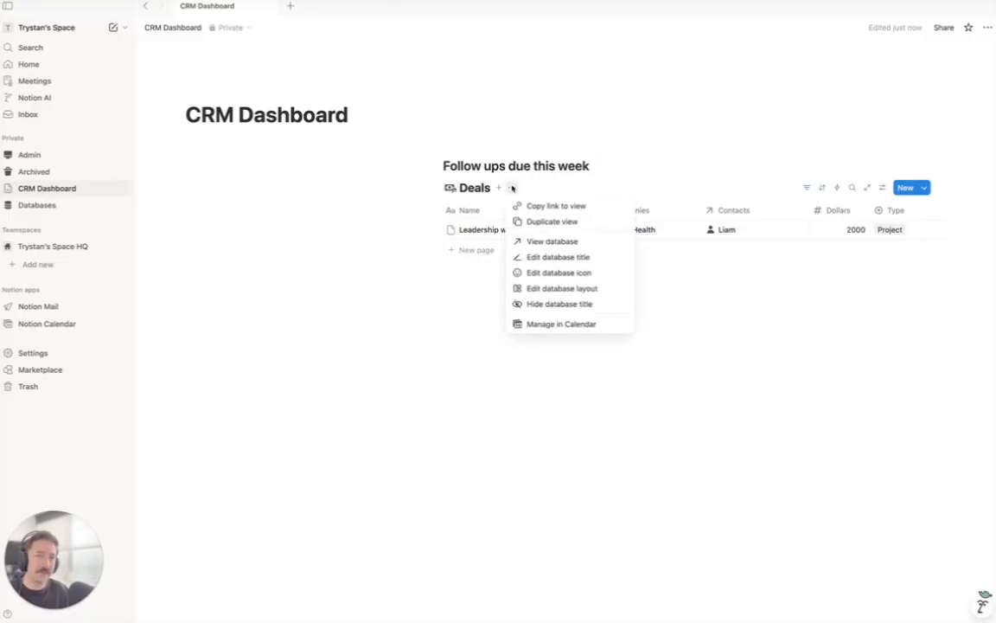
pyautogui.click(586, 308)
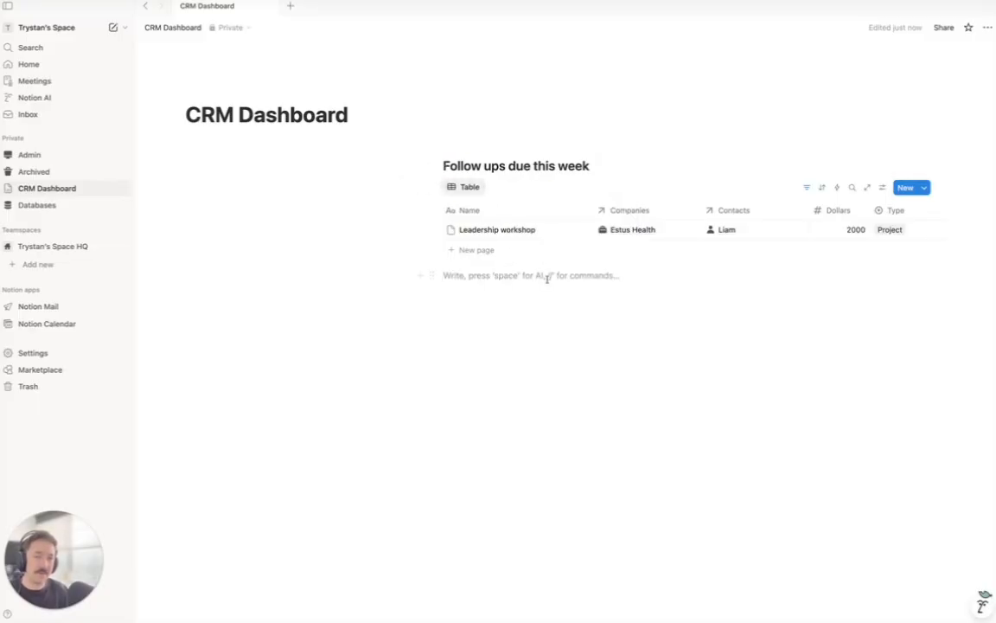
# Step: Insert a linked view of the Companies database below the follow-ups table
pyautogui.write('/link')
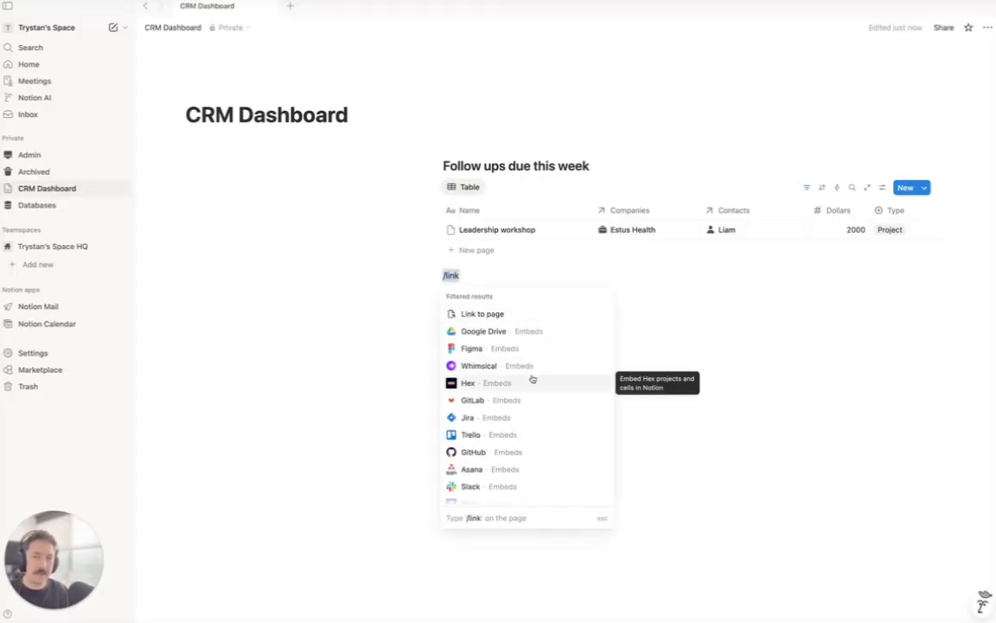
pyautogui.press('BackSpace')
pyautogui.press('BackSpace')
pyautogui.press('BackSpace')
pyautogui.press('BackSpace')
pyautogui.press('BackSpace')
pyautogui.write('/view')
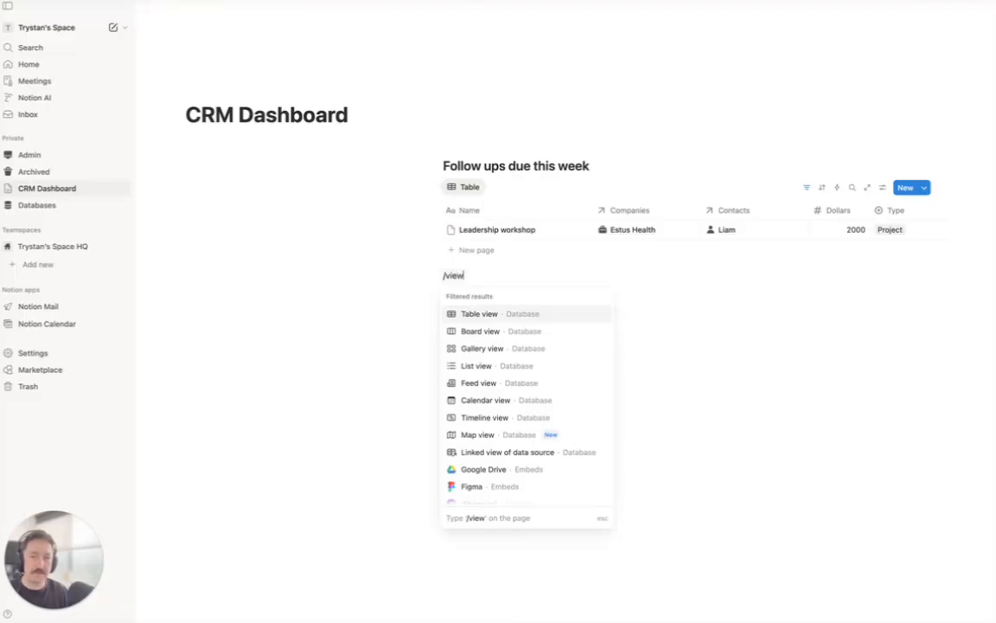
pyautogui.click(502, 451)
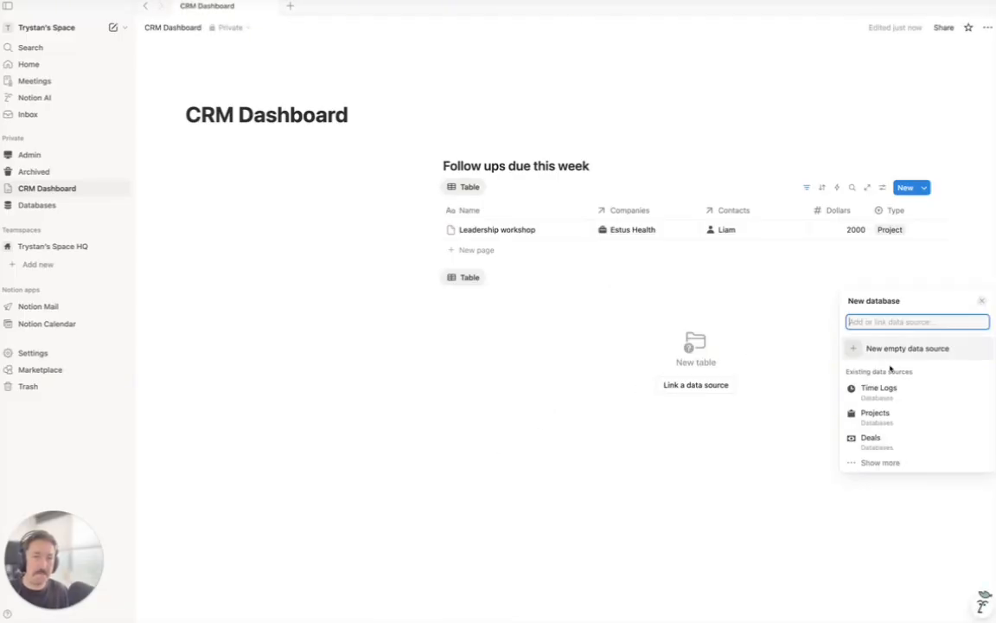
pyautogui.click(875, 463)
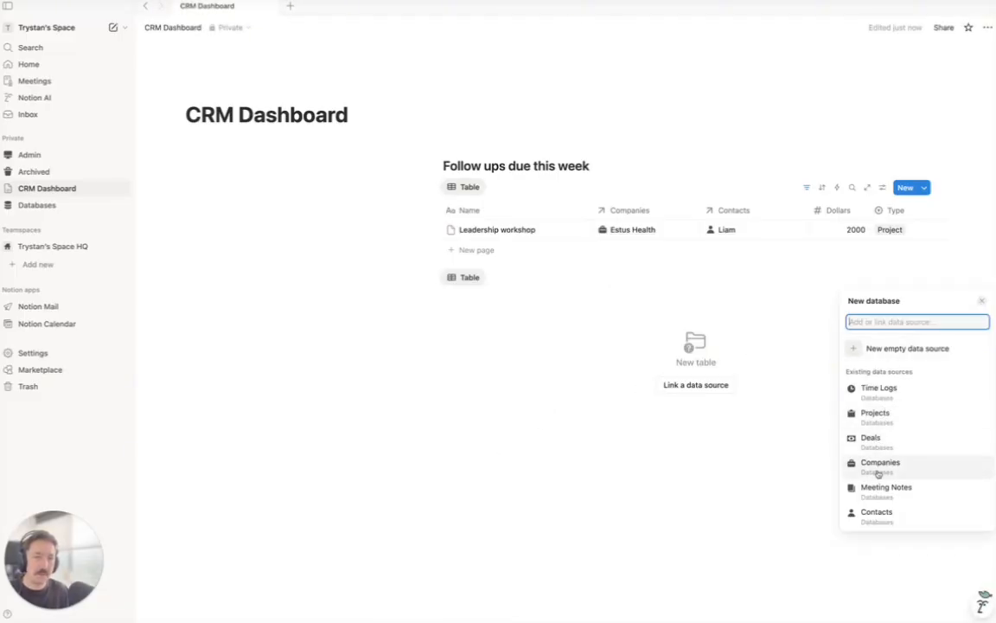
pyautogui.click(878, 465)
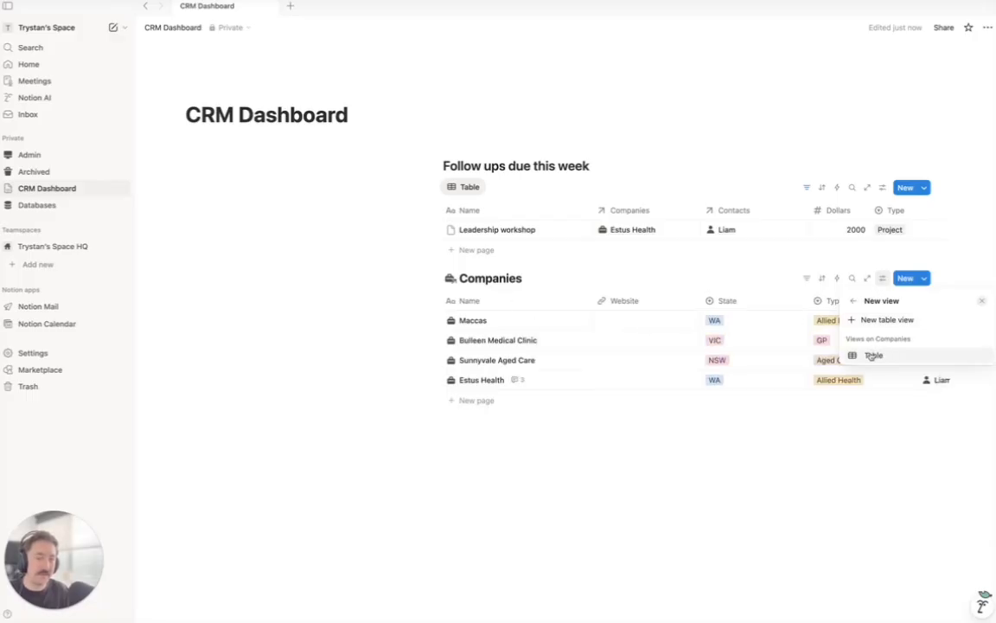
pyautogui.click(871, 355)
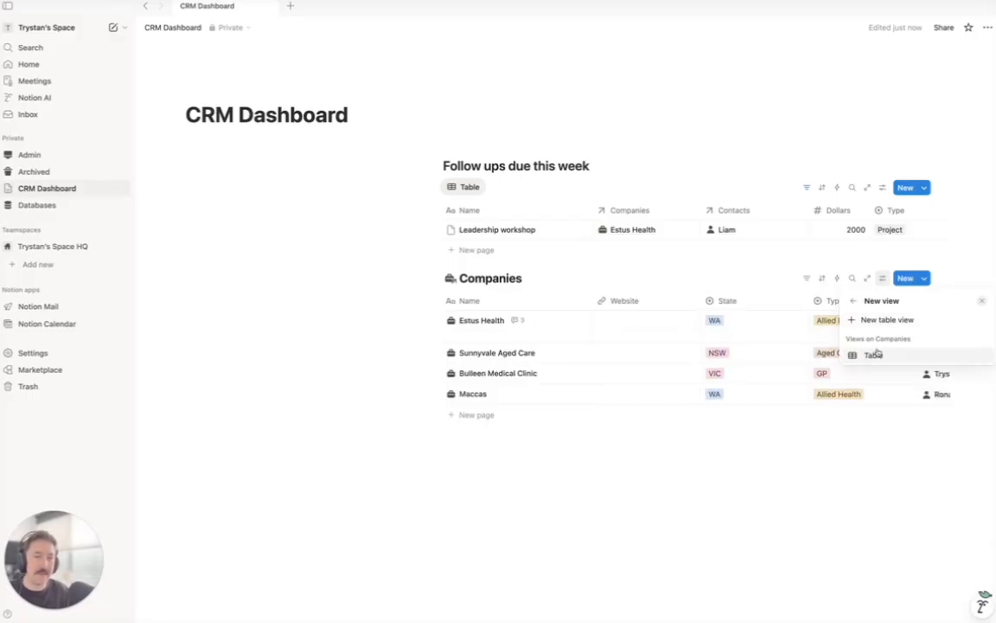
# Step: Make the Companies view a donut chart counting companies by State
pyautogui.click(865, 320)
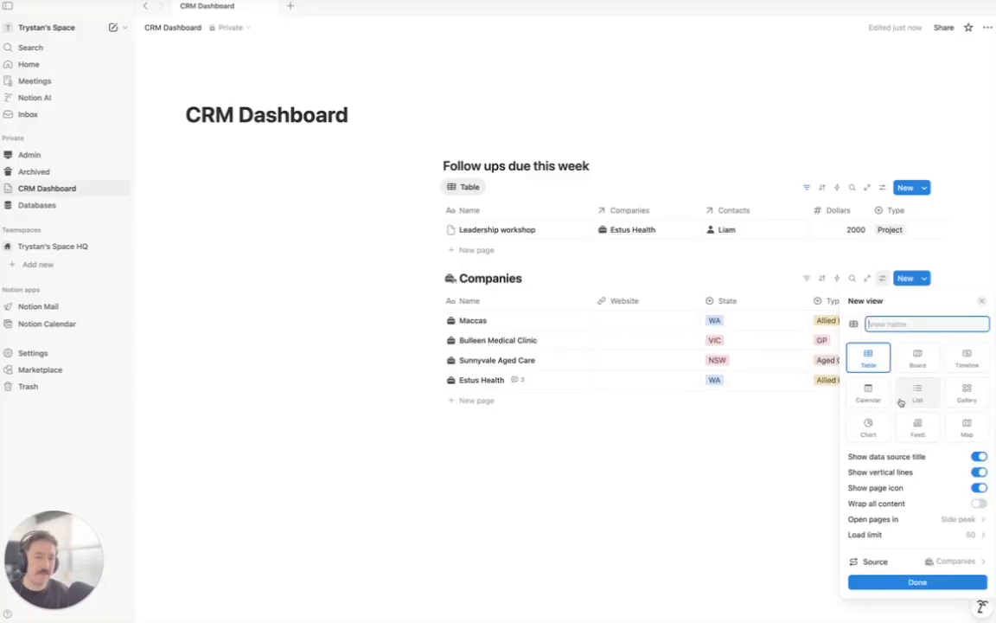
pyautogui.click(870, 427)
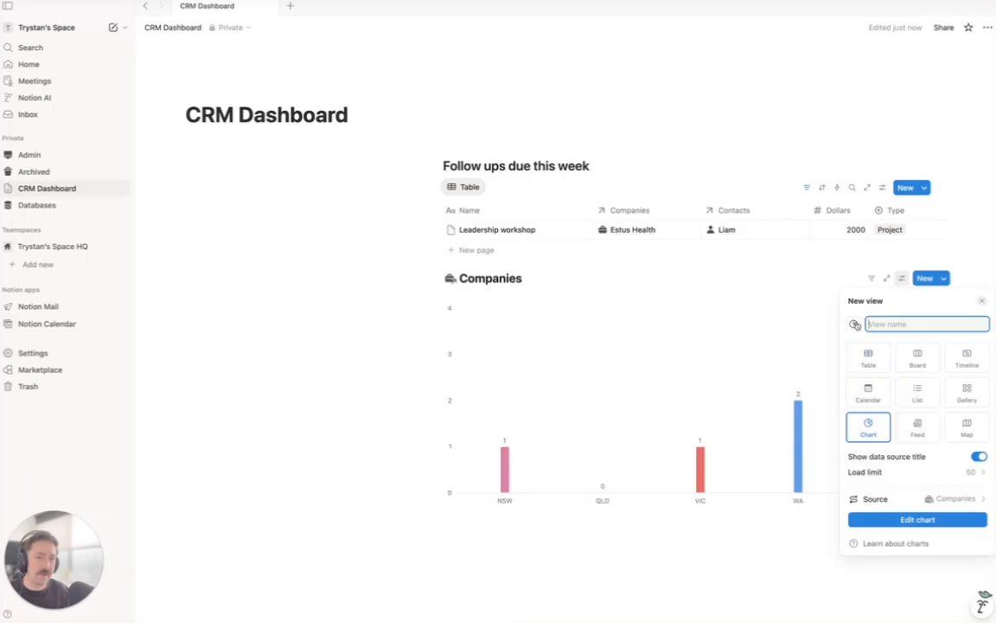
pyautogui.click(853, 324)
pyautogui.click(980, 300)
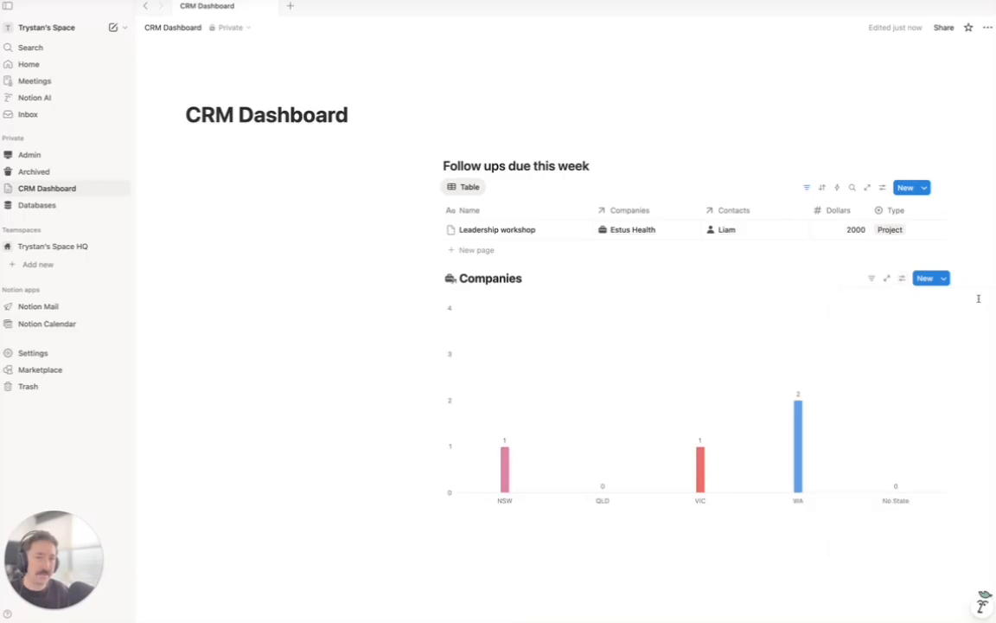
pyautogui.click(903, 277)
pyautogui.click(974, 265)
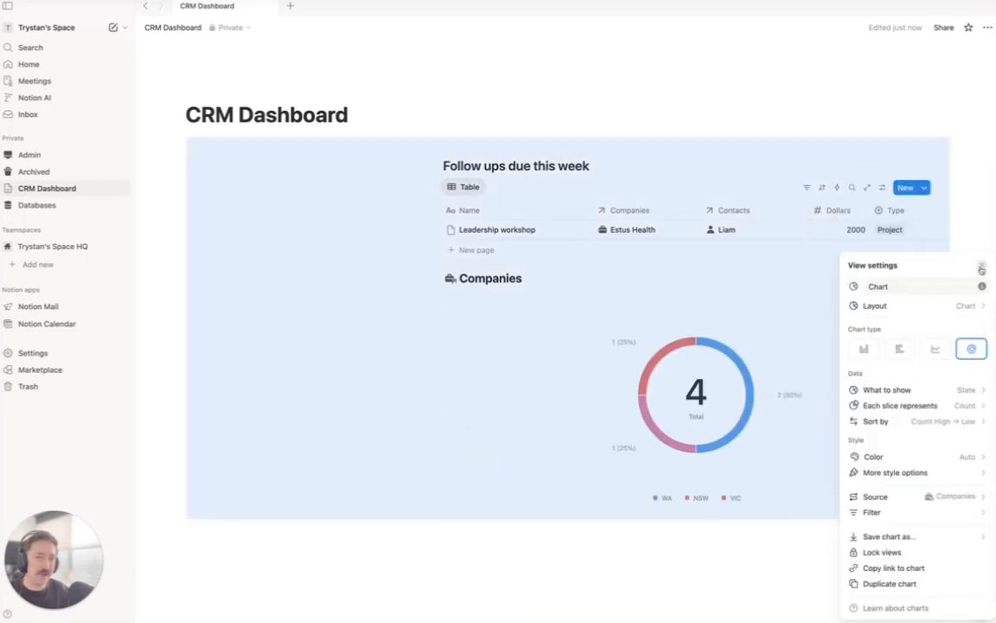
pyautogui.click(982, 268)
pyautogui.click(816, 548)
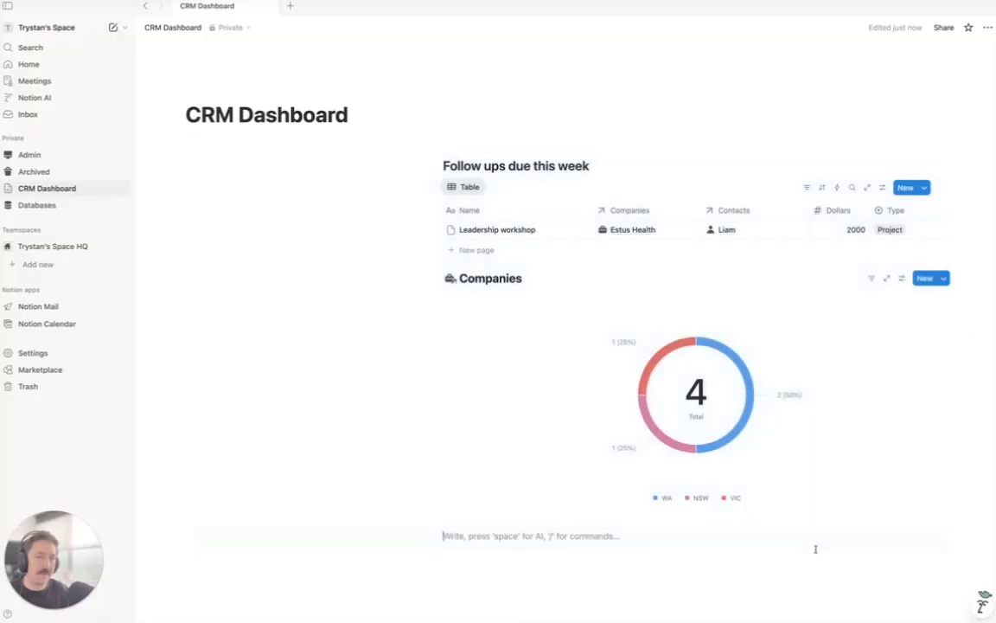
pyautogui.moveTo(743, 379)
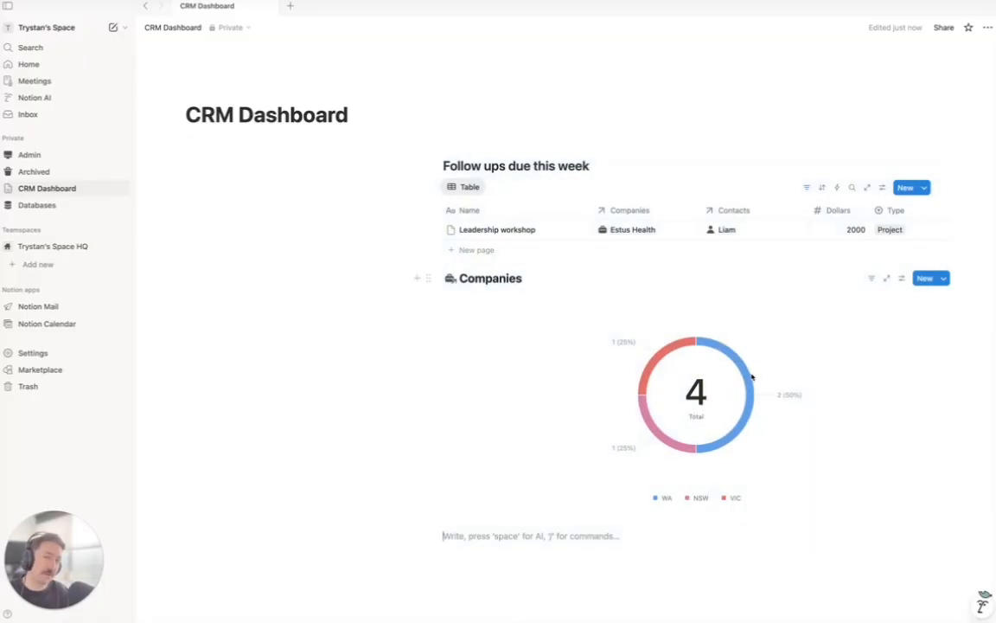
pyautogui.moveTo(656, 426)
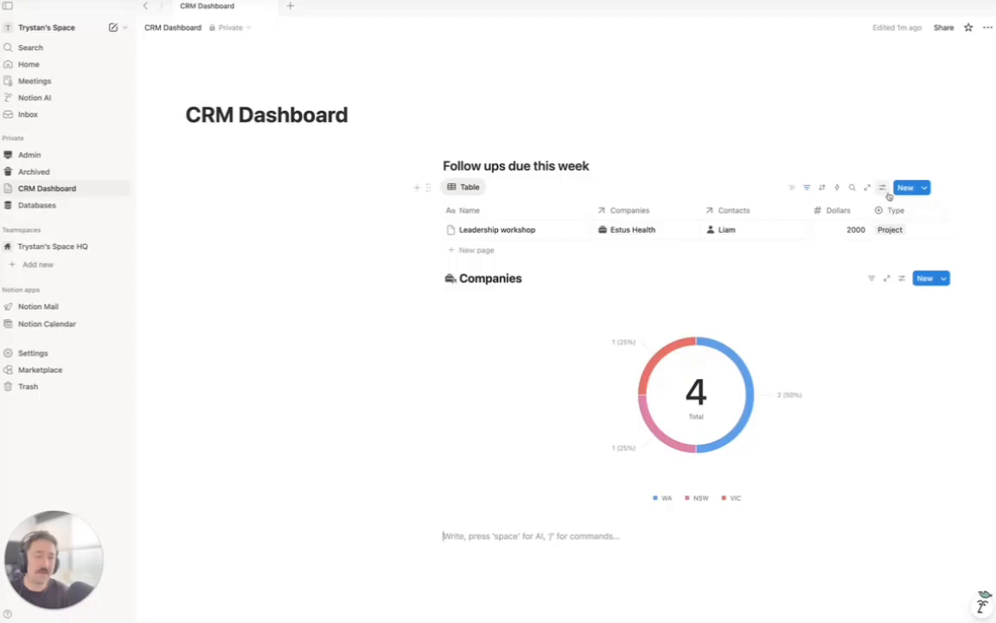
# Step: Hide the Companies chart's database title and duplicate the follow-ups table as a Chart layout
pyautogui.click(542, 280)
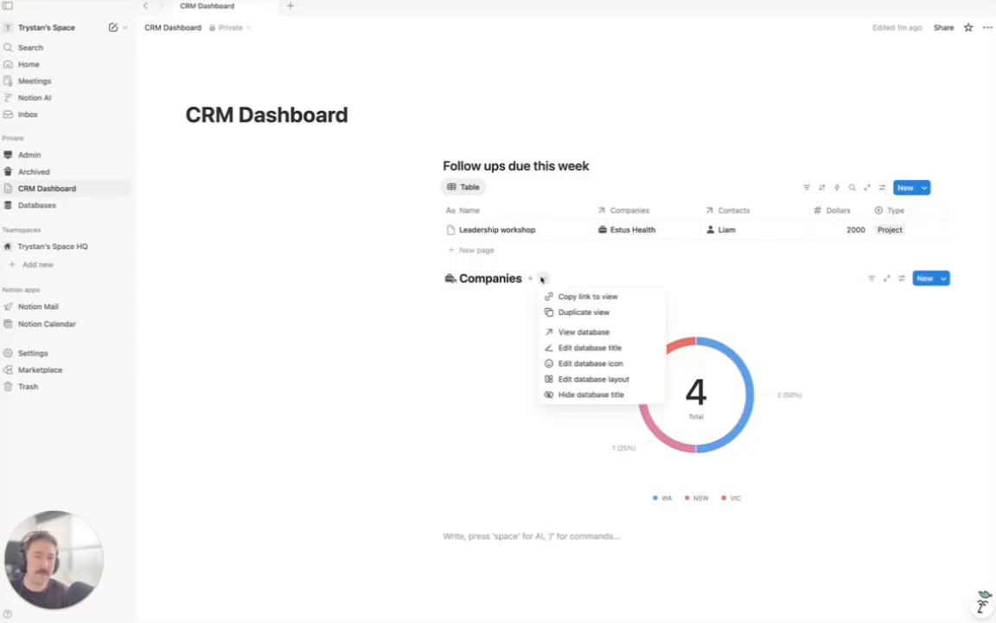
pyautogui.click(579, 392)
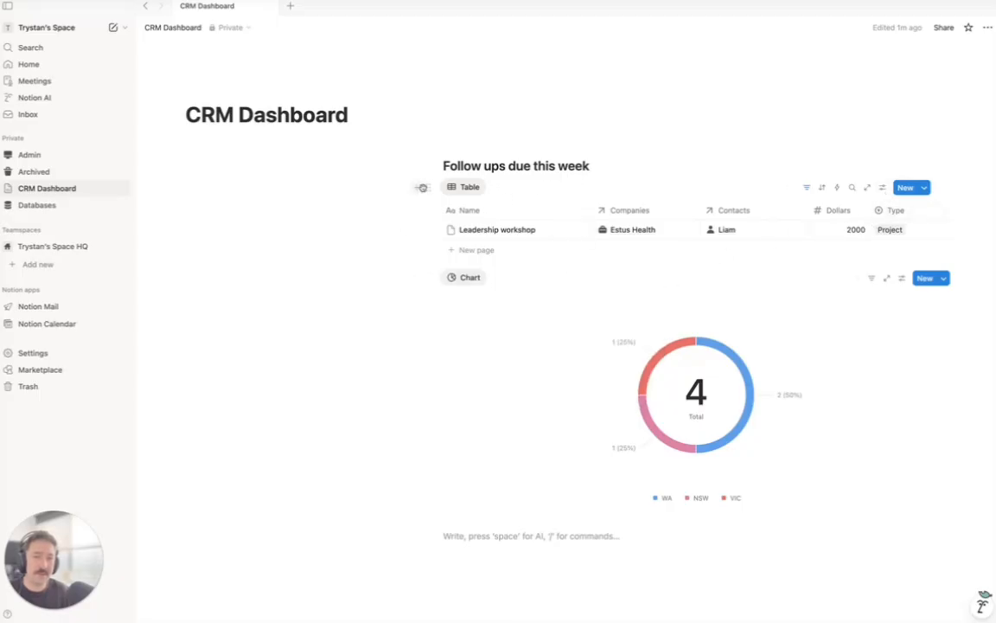
pyautogui.click(423, 187)
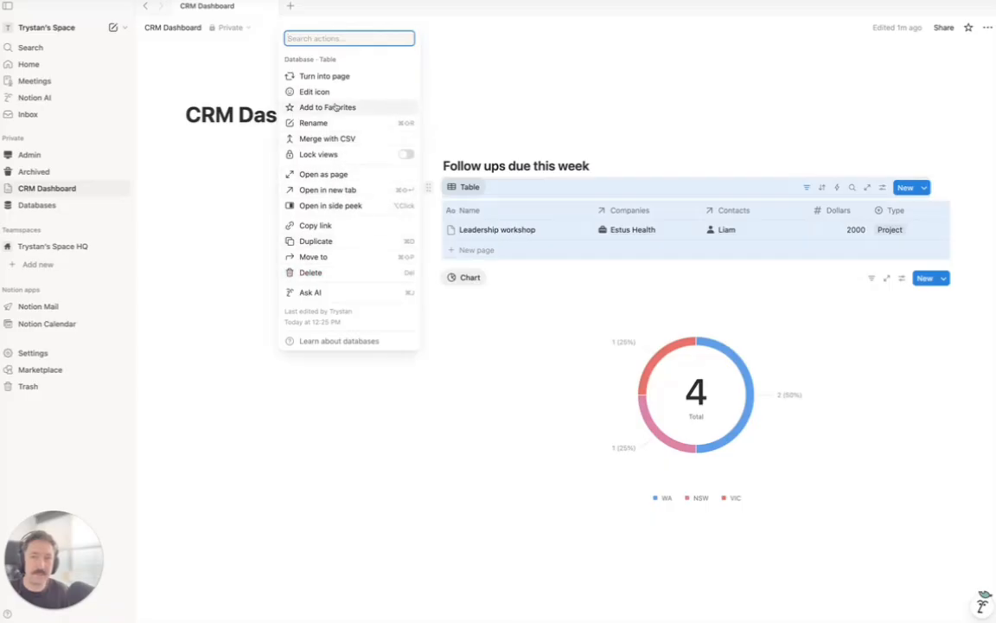
pyautogui.click(321, 241)
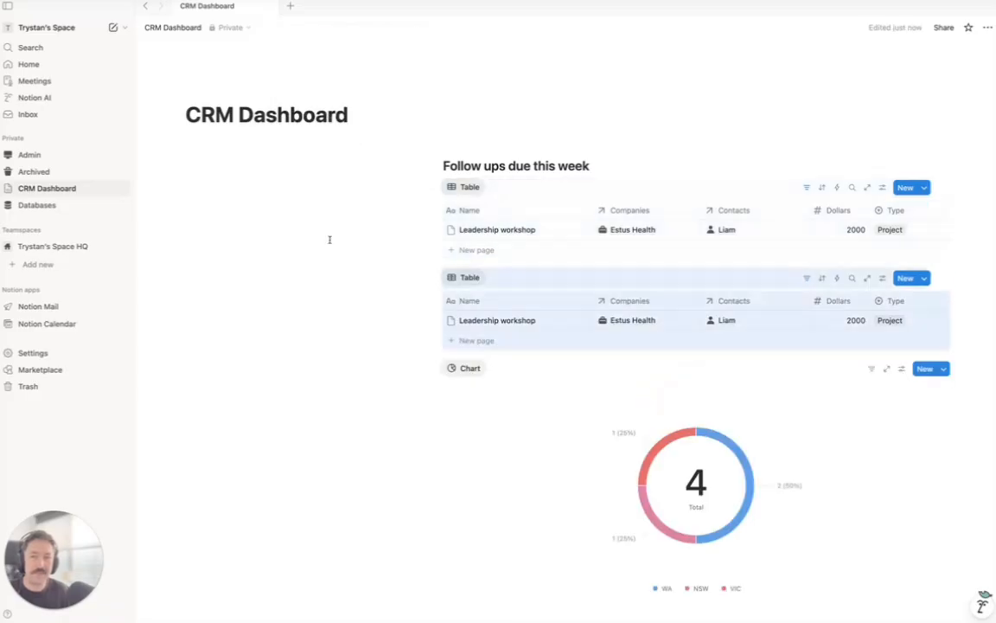
pyautogui.click(881, 280)
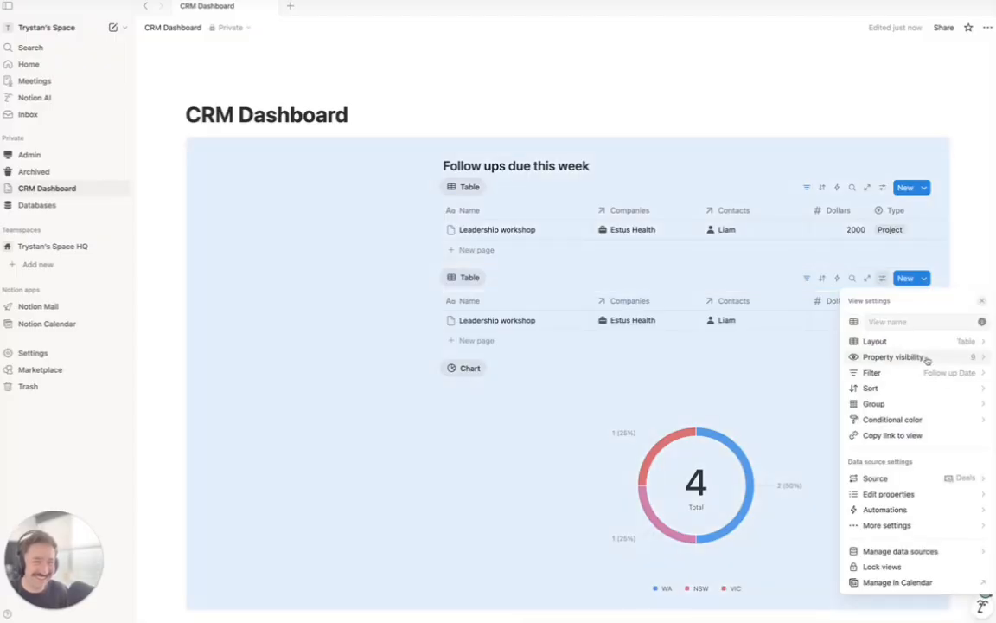
pyautogui.click(922, 341)
pyautogui.click(868, 400)
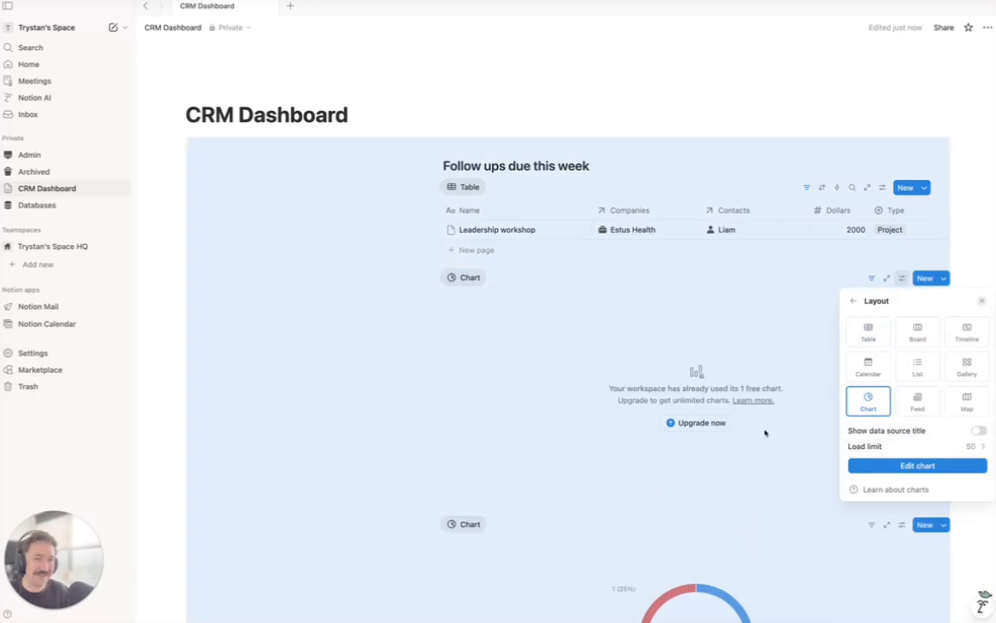
pyautogui.click(689, 391)
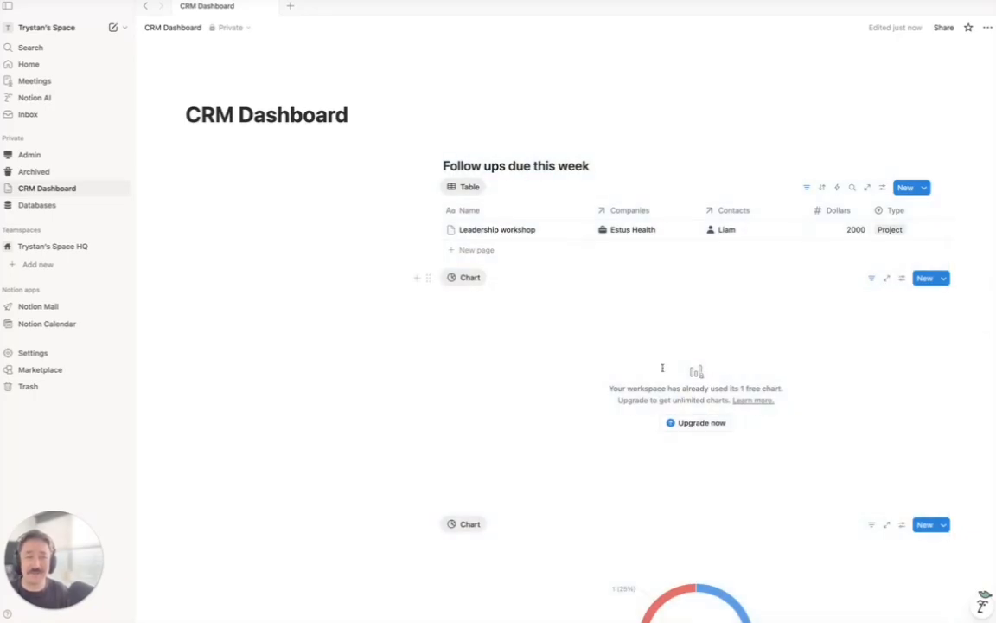
# Step: Delete the upgrade-notice chart, restoring the wrongly deleted donut, and add an empty left-column block
pyautogui.click(428, 280)
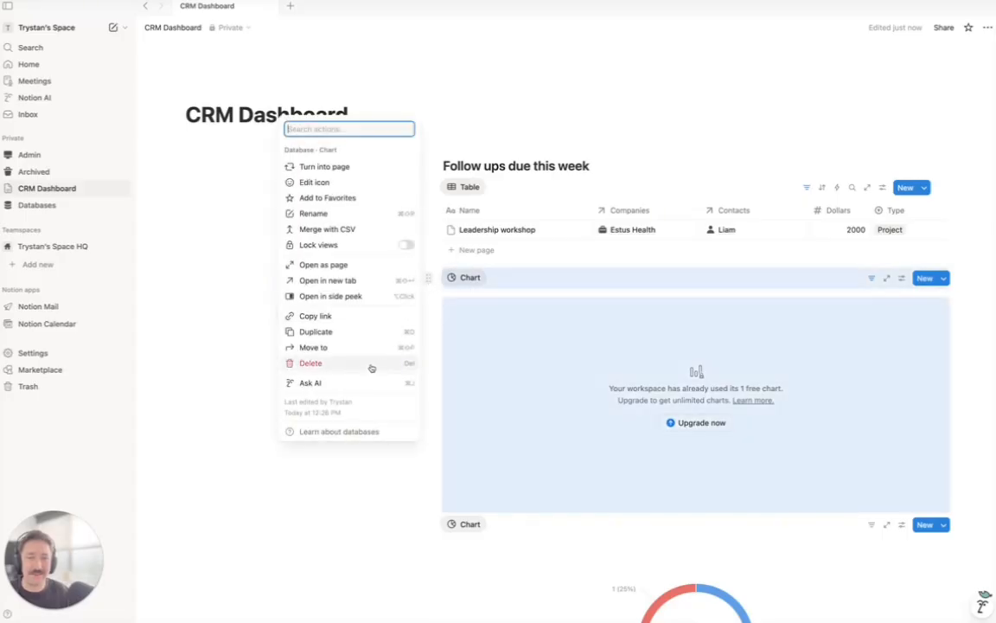
pyautogui.press('Escape')
pyautogui.click(427, 526)
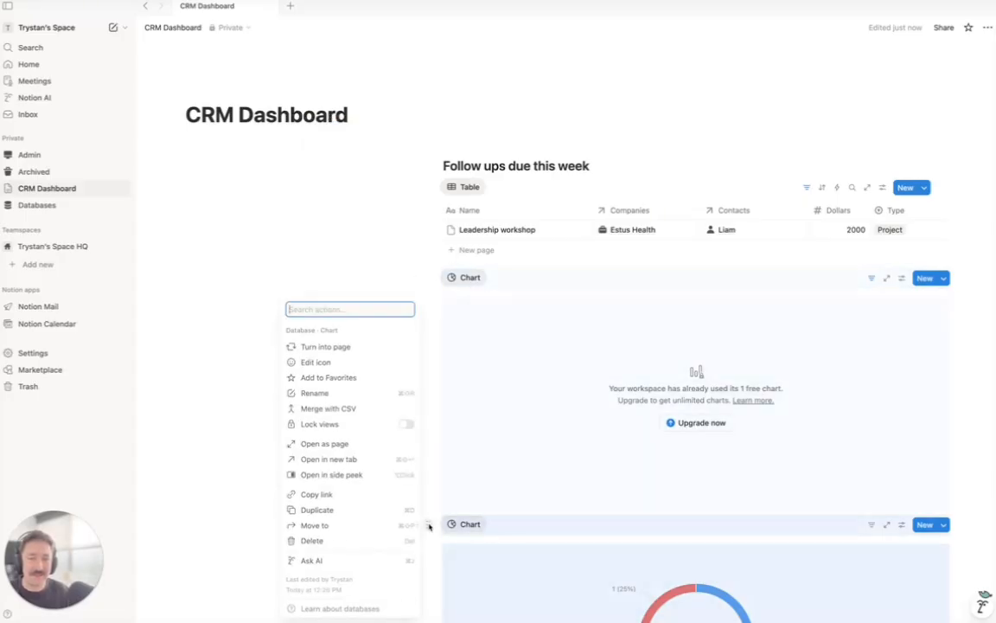
pyautogui.click(365, 541)
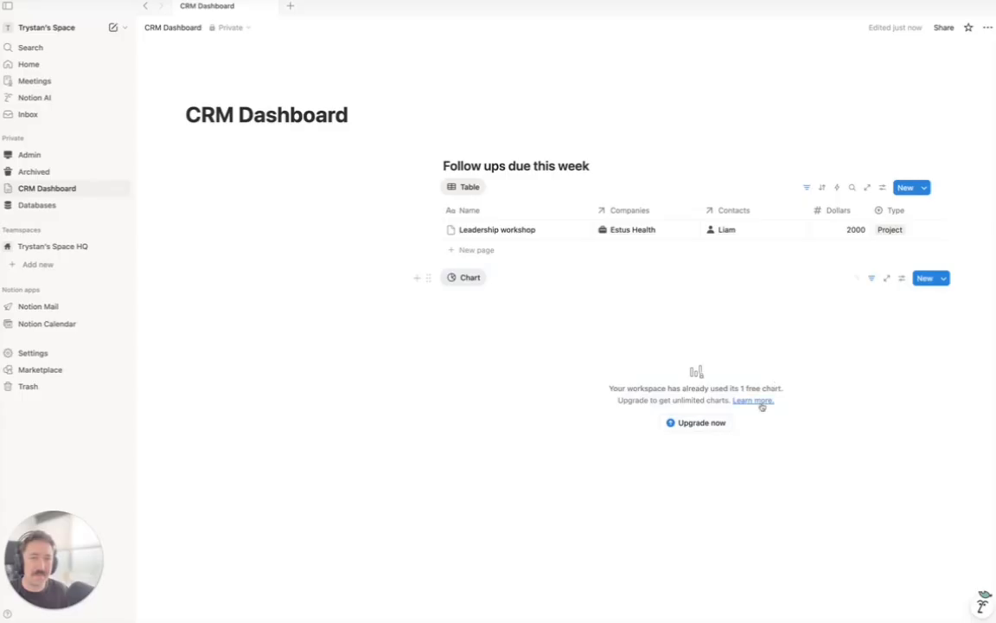
pyautogui.click(899, 278)
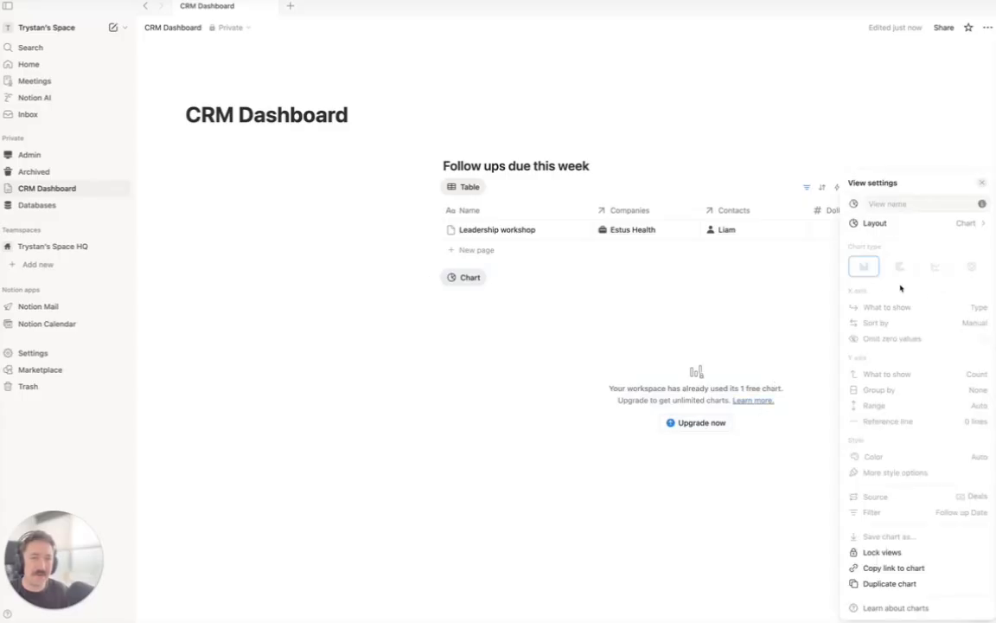
pyautogui.press('Escape')
pyautogui.hotkey('ctrl', 'z')
pyautogui.click(426, 277)
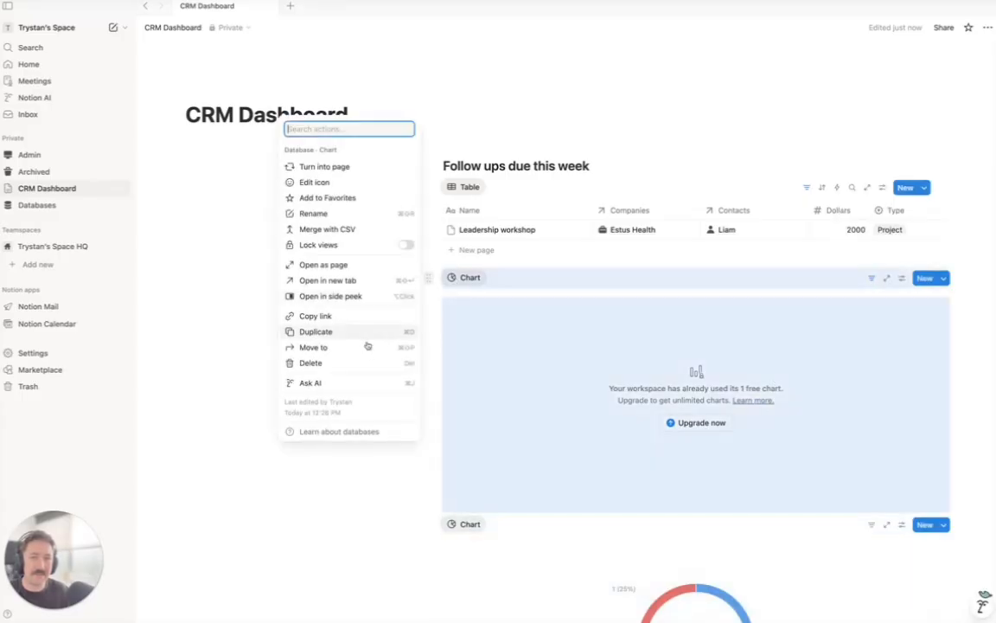
pyautogui.click(335, 363)
pyautogui.click(239, 195)
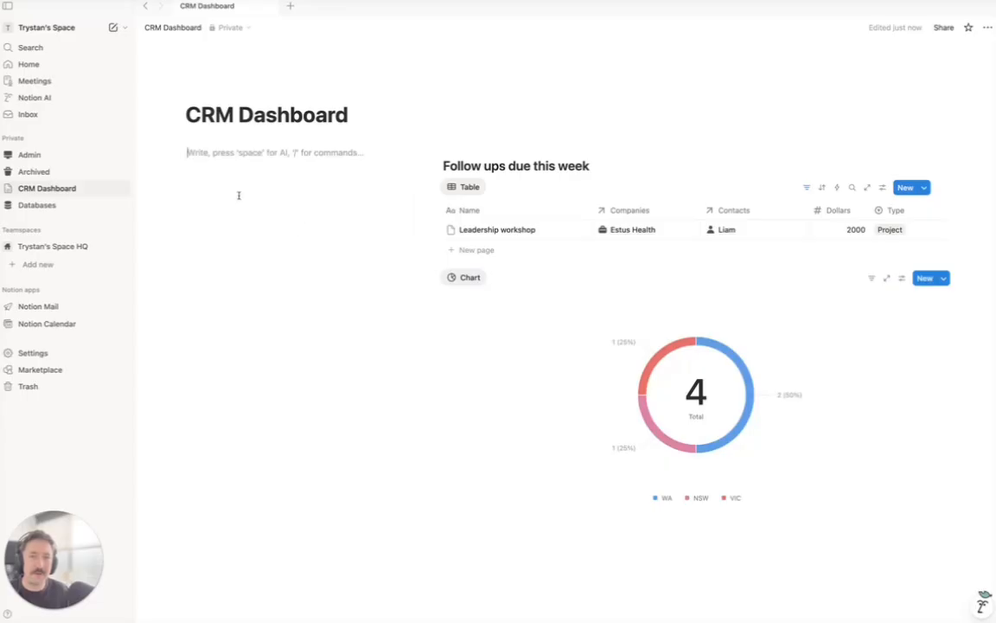
# Step: Widen the left column and insert a callout block with its icon removed
pyautogui.moveTo(425, 151); pyautogui.dragTo(385, 150)
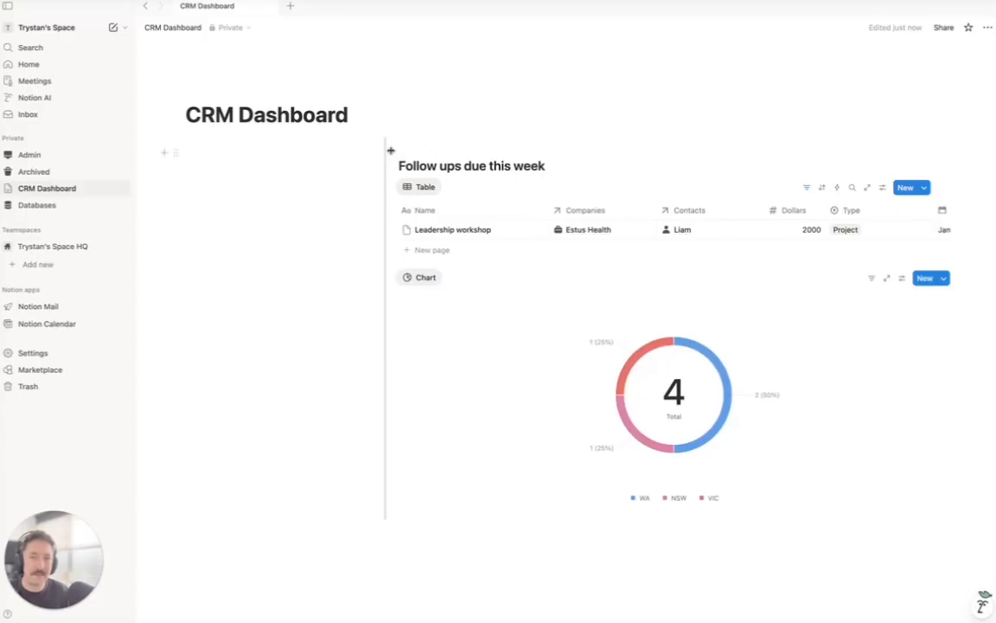
pyautogui.click(267, 155)
pyautogui.write('/ca')
pyautogui.press('BackSpace')
pyautogui.press('BackSpace')
pyautogui.press('BackSpace')
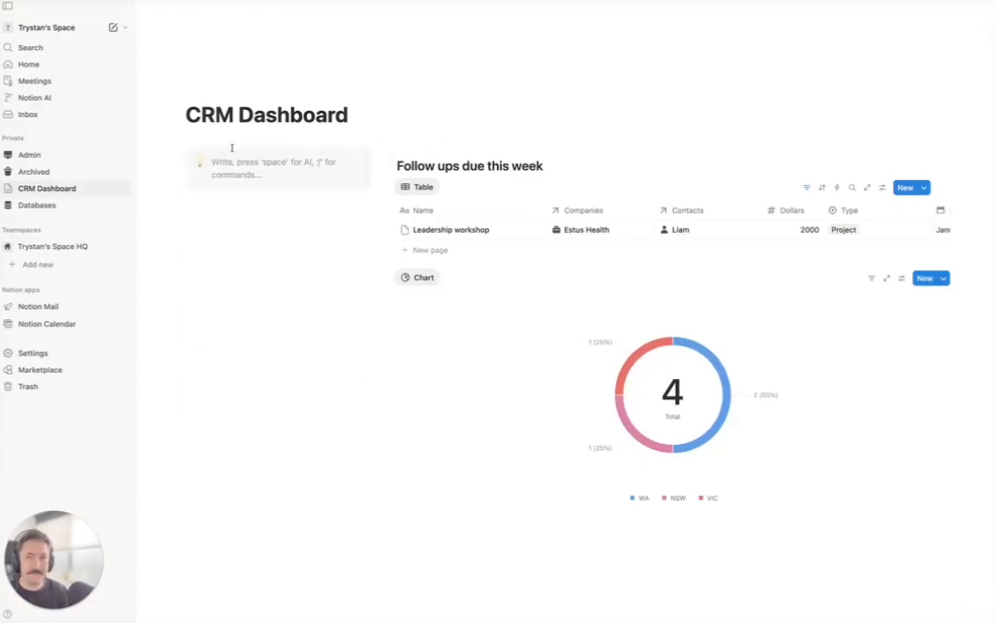
pyautogui.click(199, 161)
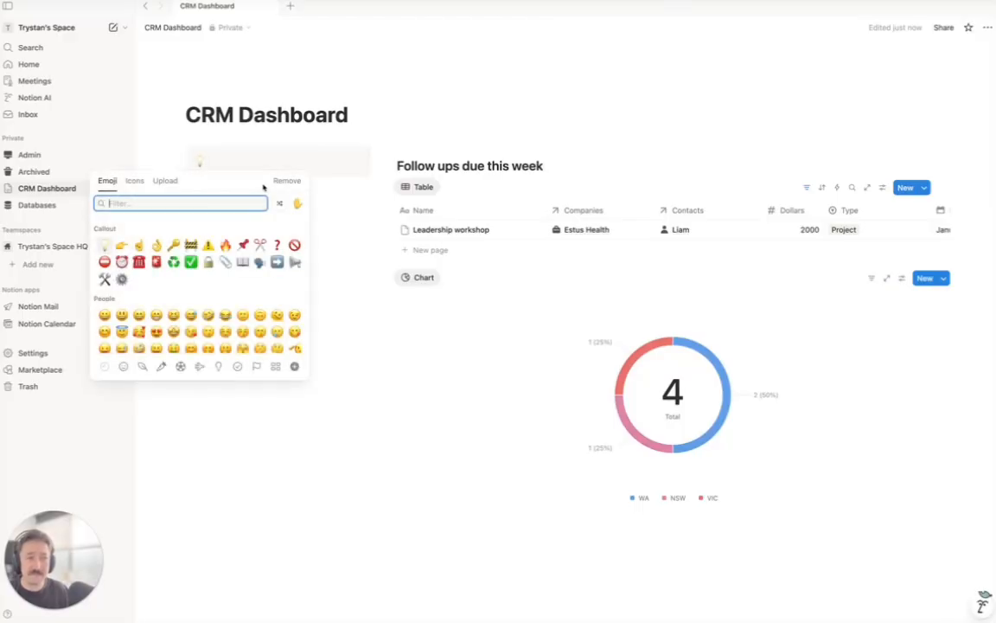
pyautogui.click(285, 181)
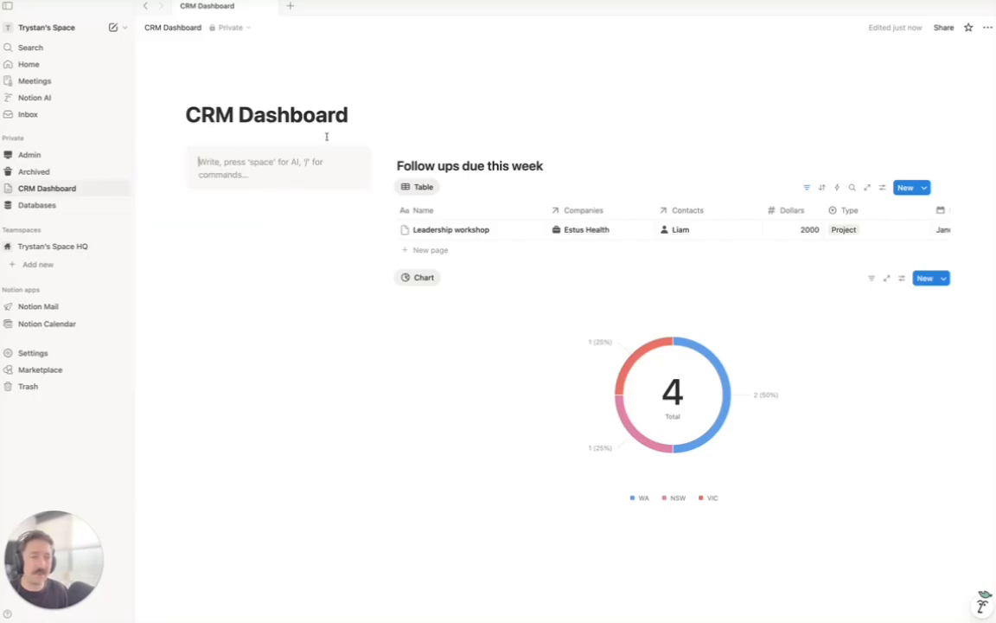
# Step: Give the callout a small heading, first 'Views', then renamed to 'Databases'
pyautogui.write('##')
pyautogui.write(' V')
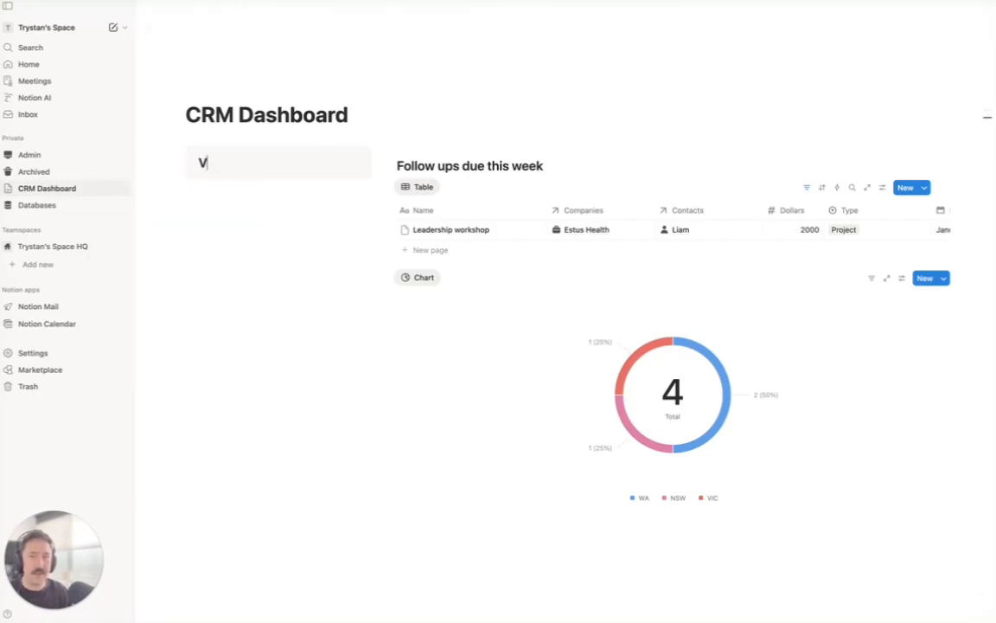
pyautogui.press('BackSpace')
pyautogui.write('### Views')
pyautogui.press('Return')
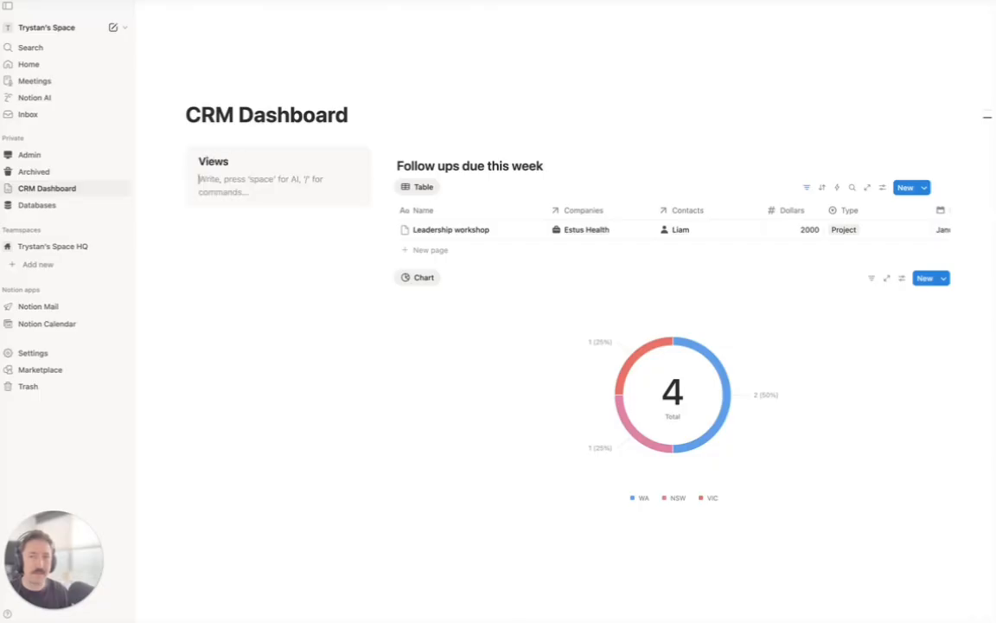
pyautogui.write('/')
pyautogui.press('BackSpace')
pyautogui.write('/')
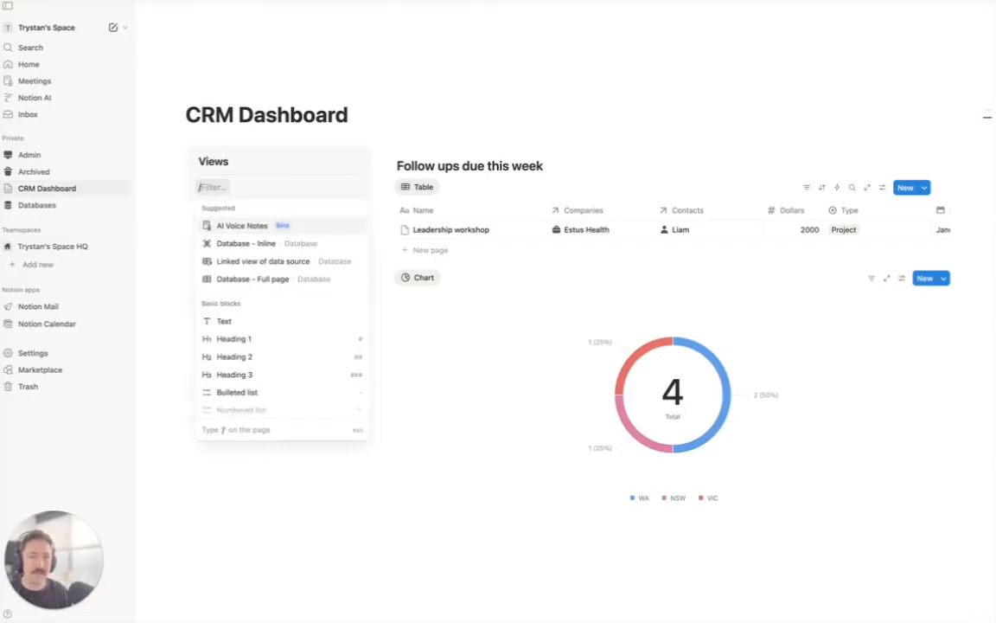
pyautogui.press('BackSpace')
pyautogui.write('@')
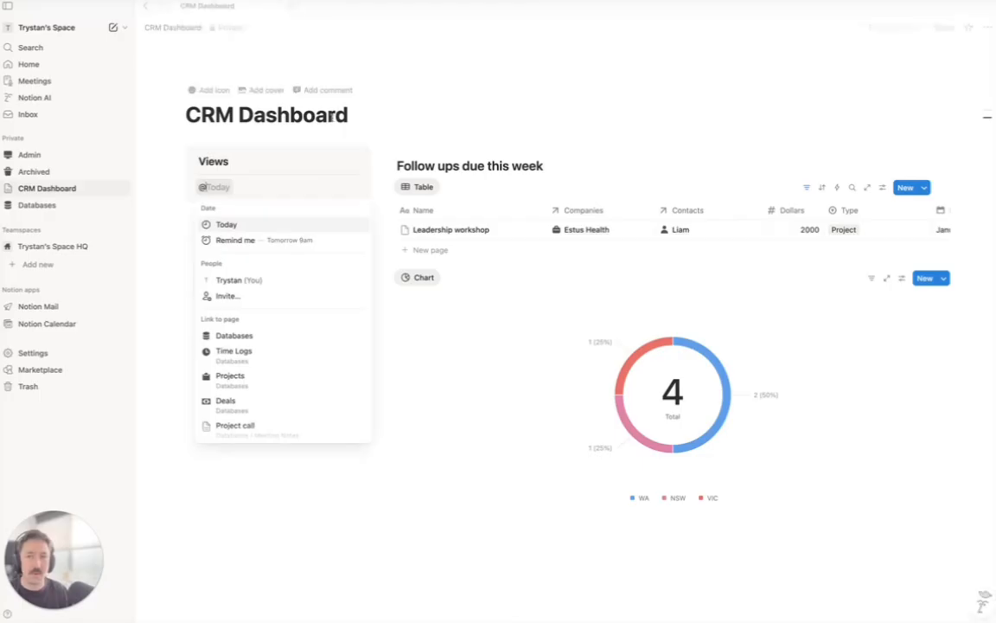
pyautogui.doubleClick(244, 162)
pyautogui.write('P')
pyautogui.press('BackSpace')
pyautogui.write('Databases')
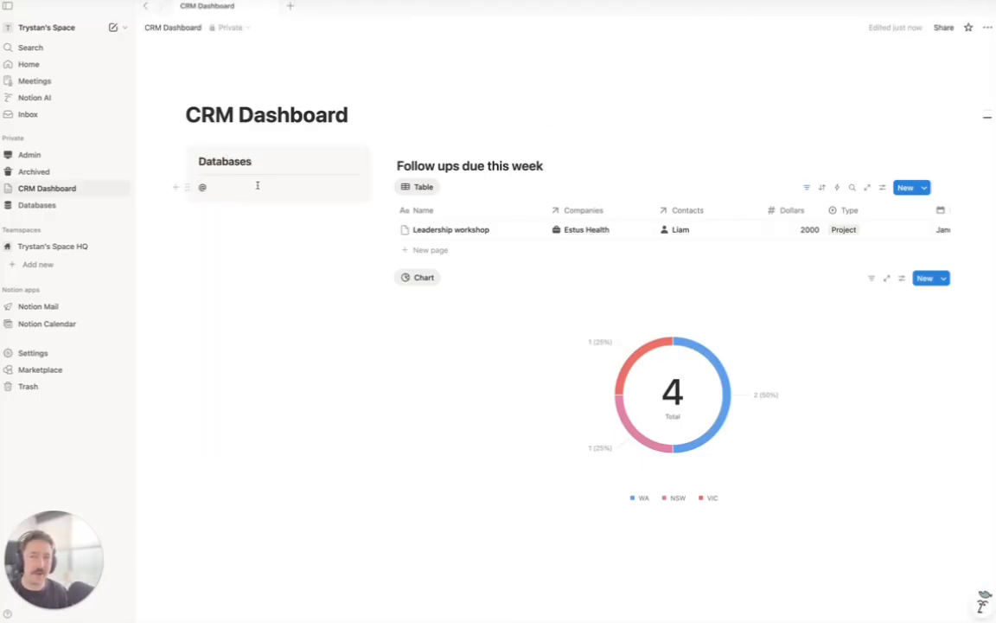
pyautogui.press('BackSpace')
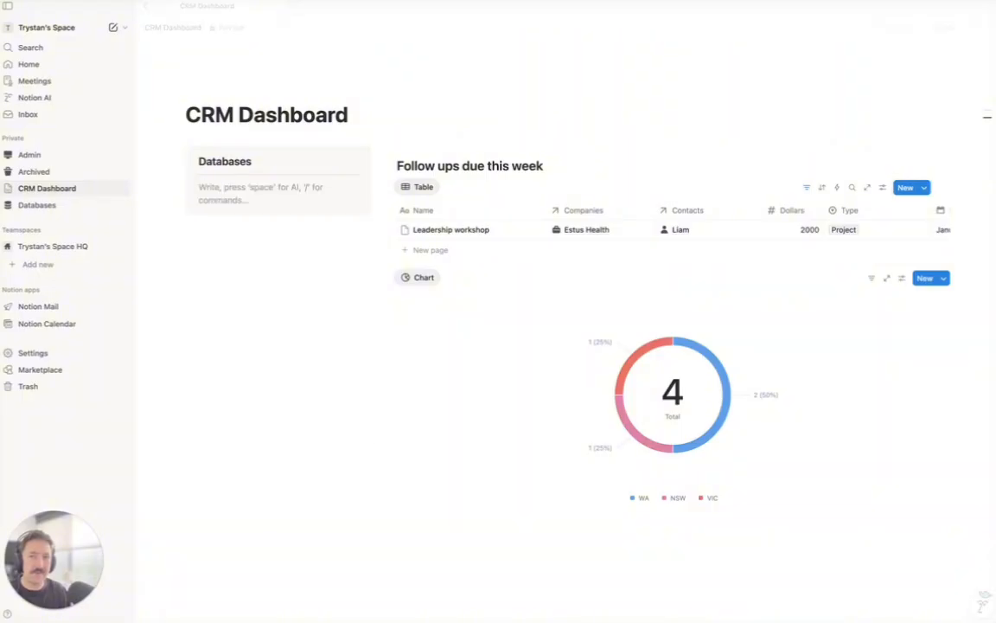
# Step: Add @ mention links to the Contacts, Companies and Deals databases, one per line
pyautogui.write('@cont')
pyautogui.click(227, 266)
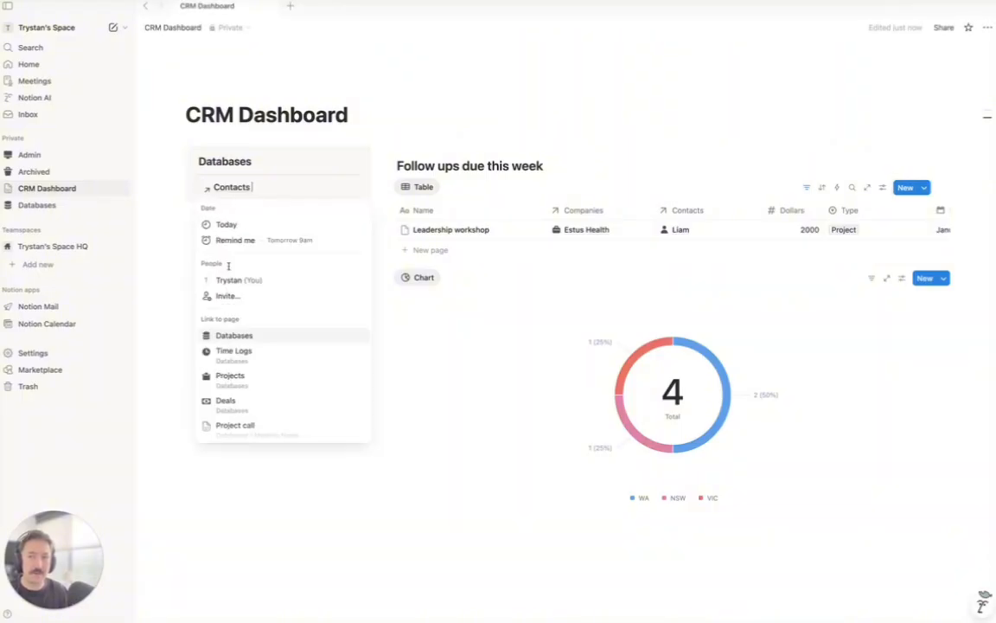
pyautogui.press('Return')
pyautogui.write('@compan')
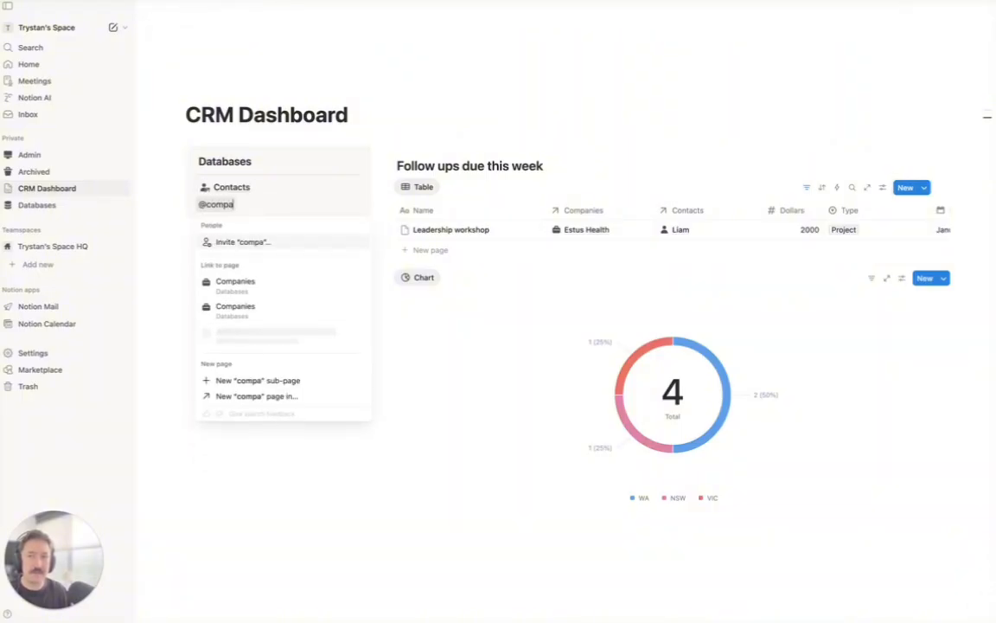
pyautogui.click(261, 282)
pyautogui.press('Return')
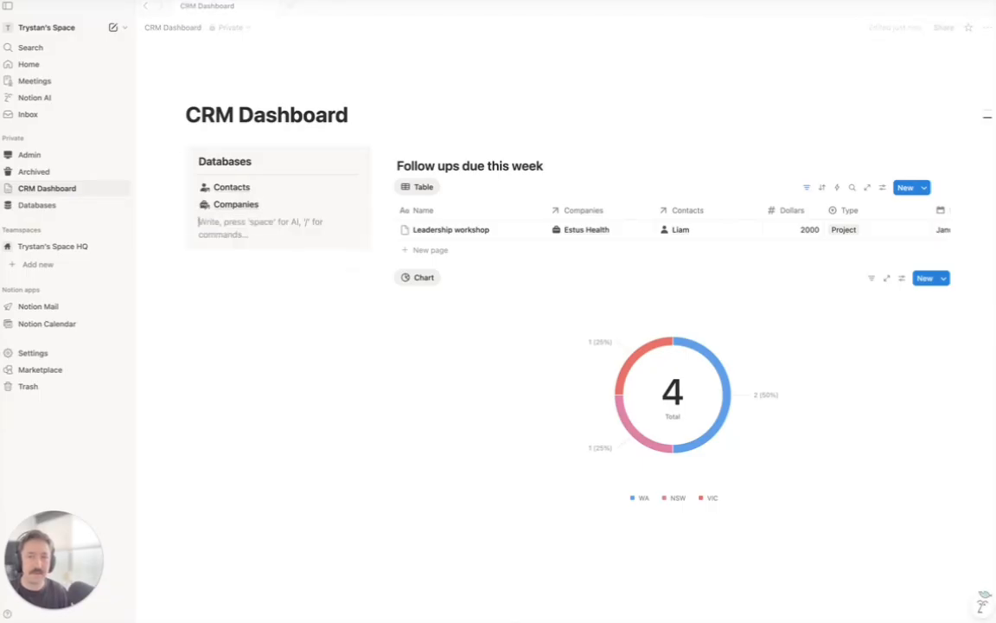
pyautogui.write('@dean')
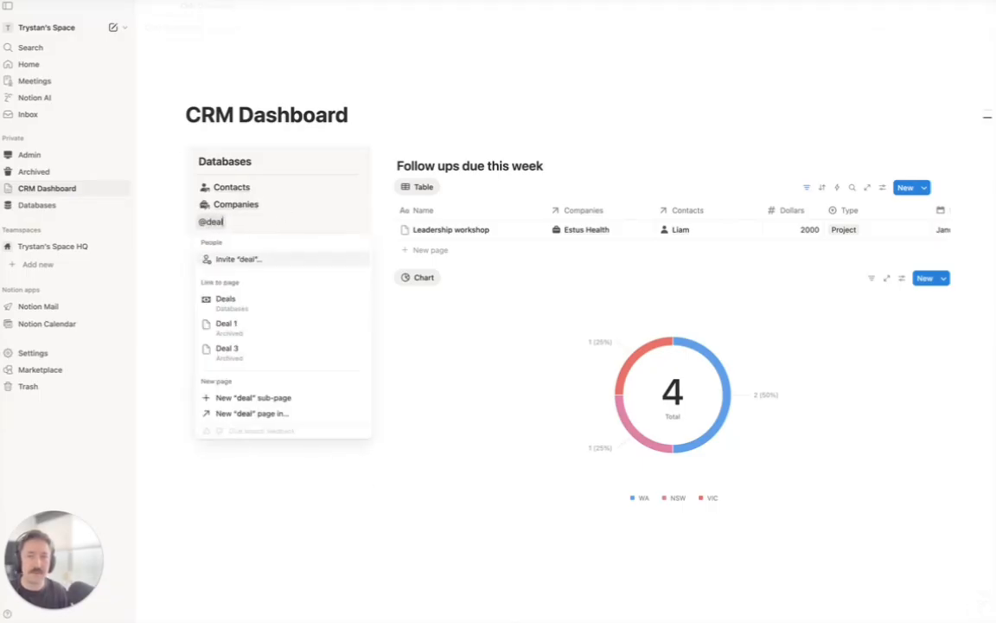
pyautogui.click(269, 304)
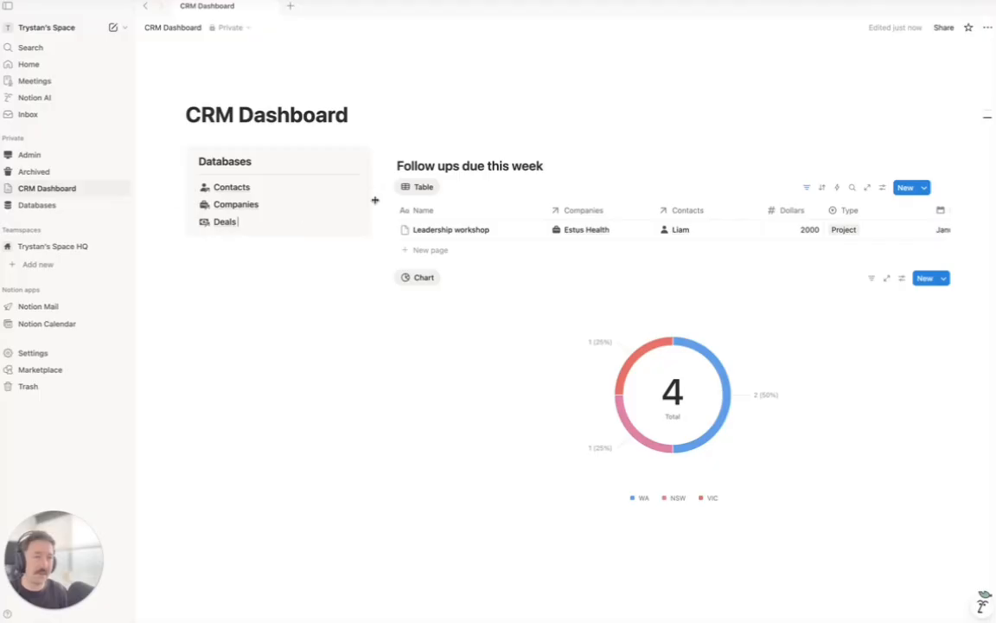
# Step: Test the Contacts link, return to the dashboard, and add an empty line below Deals
pyautogui.click(232, 188)
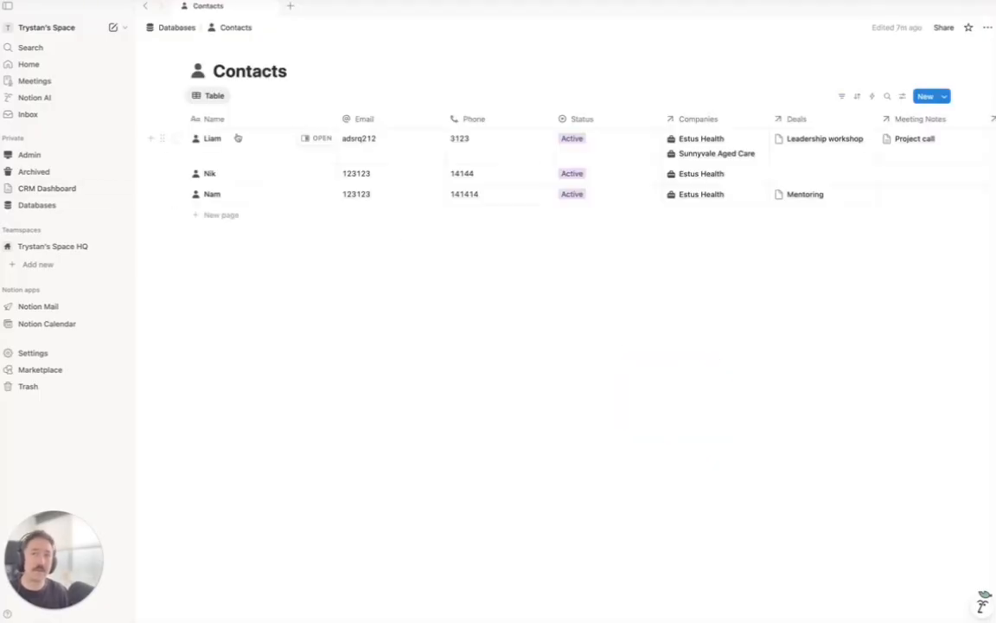
pyautogui.press('super+[')
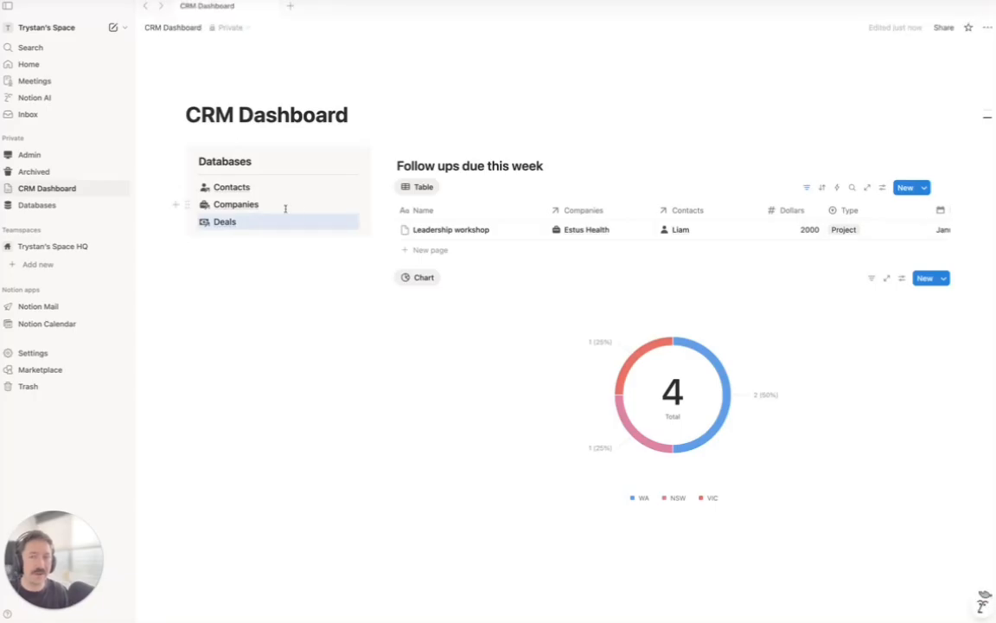
pyautogui.click(333, 219)
pyautogui.press('Return')
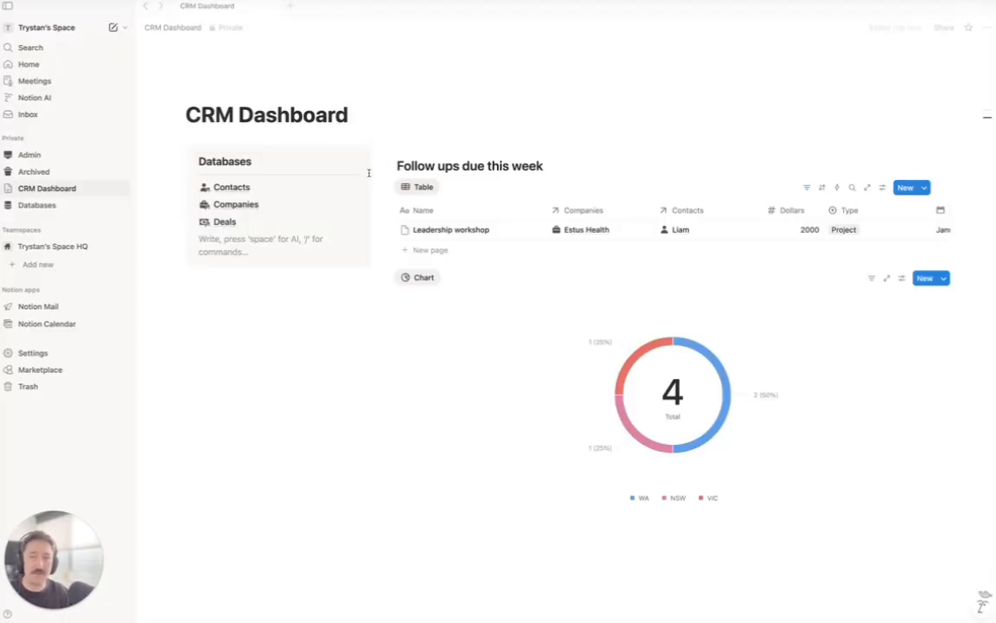
# Step: Add a 'Quick add' small heading and an 'Add Contact' button with a person icon
pyautogui.write('# Quick add')
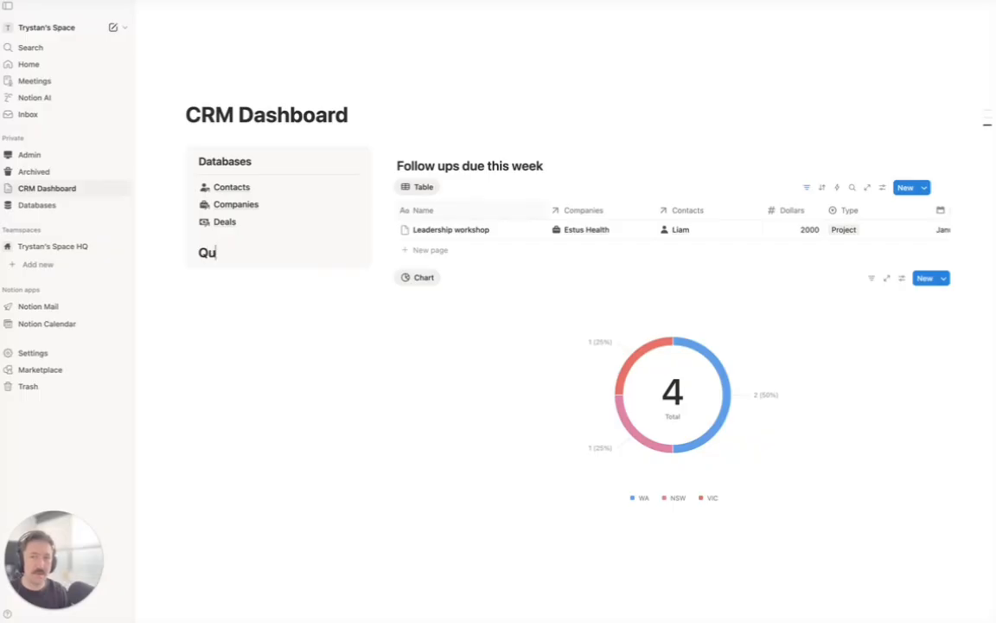
pyautogui.write('###')
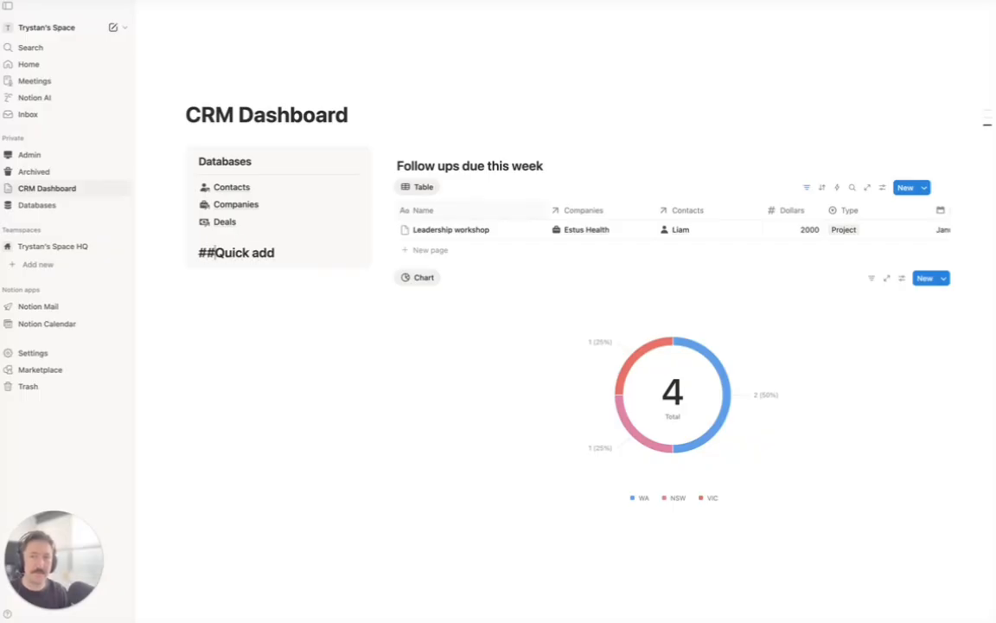
pyautogui.press('Return')
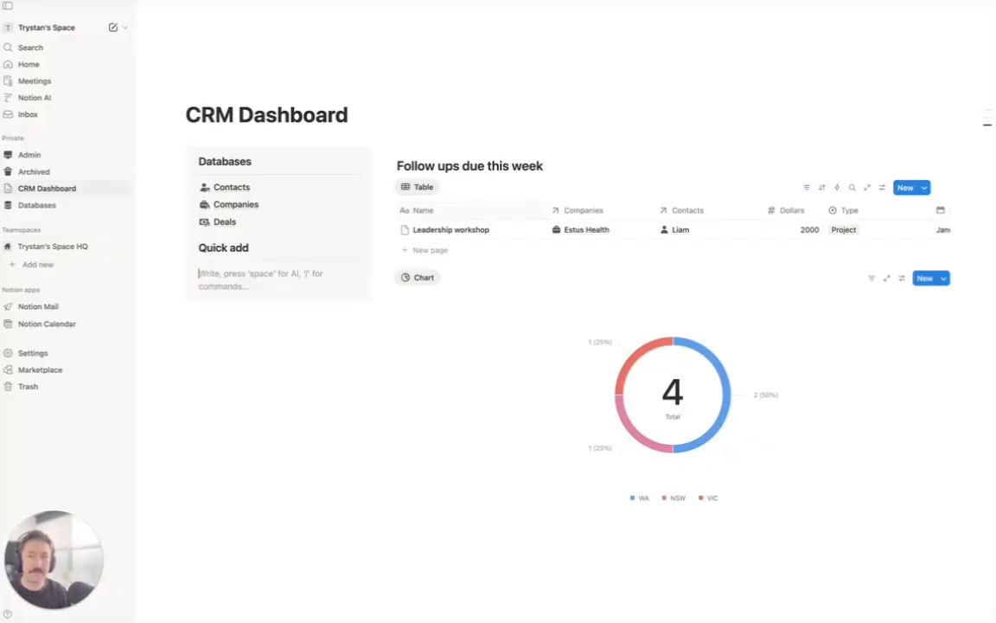
pyautogui.write('/but')
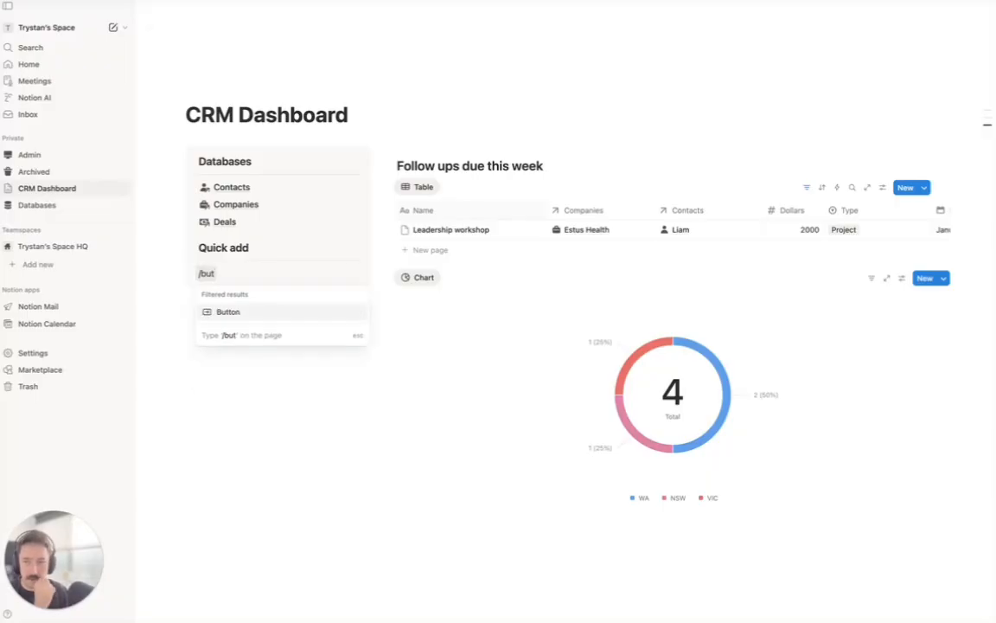
pyautogui.click(251, 313)
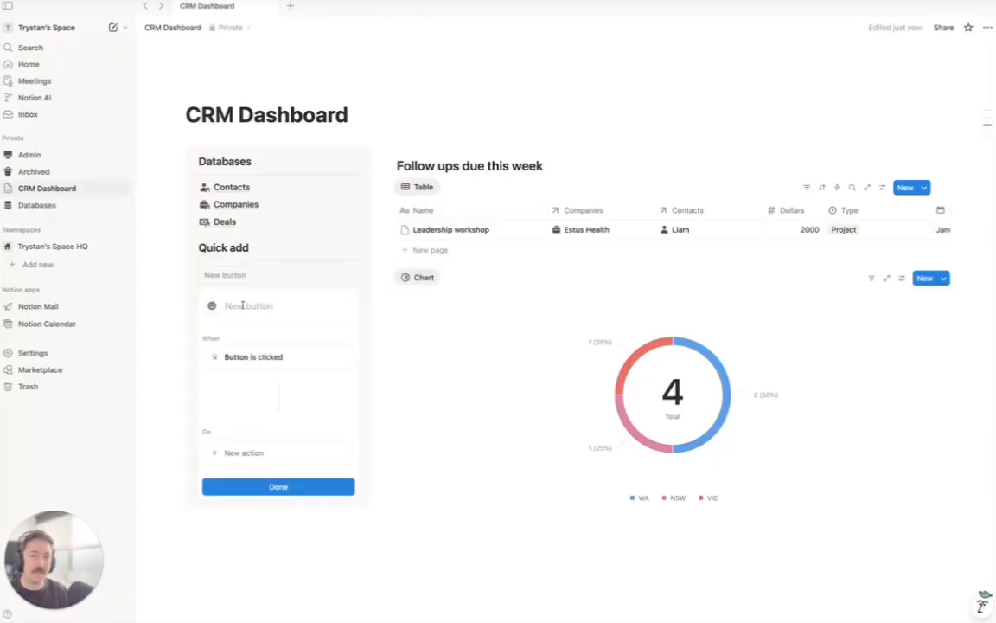
pyautogui.write('Add Contact')
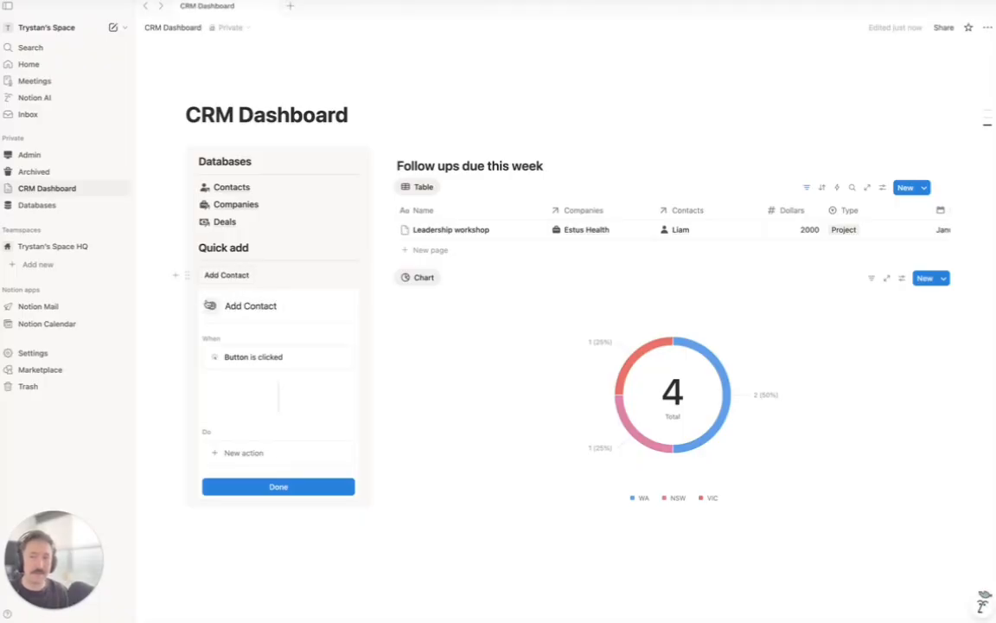
pyautogui.click(212, 306)
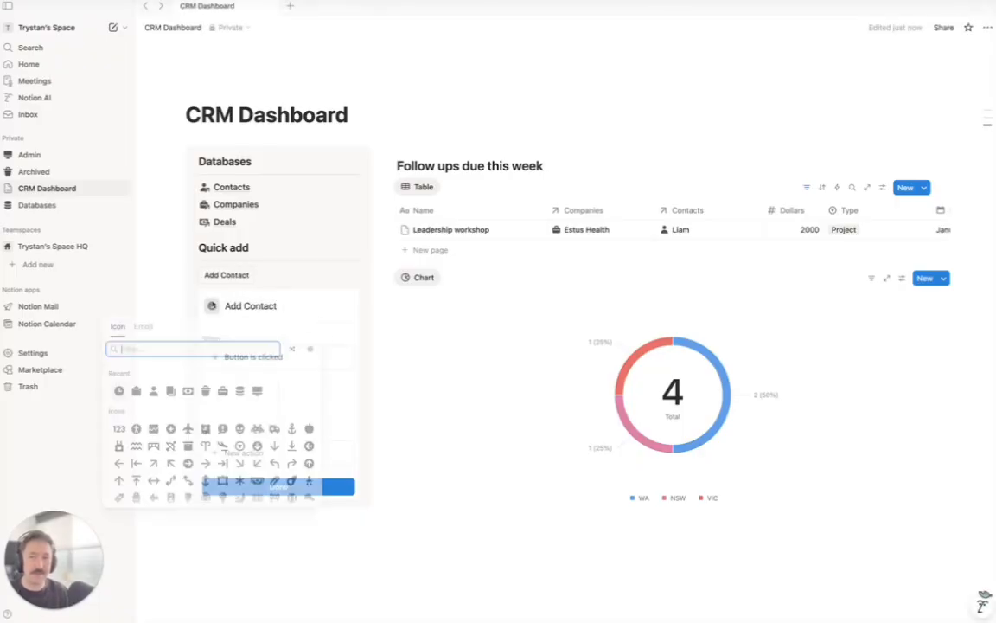
pyautogui.click(153, 392)
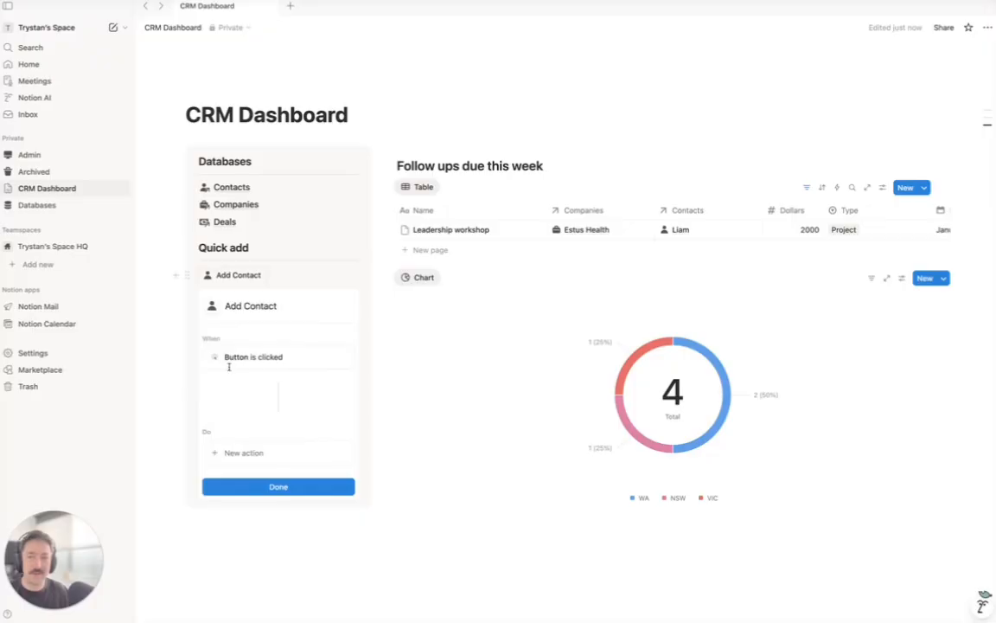
# Step: Give the button an 'Add page to Contacts' action
pyautogui.scroll(-1, 254, 359)
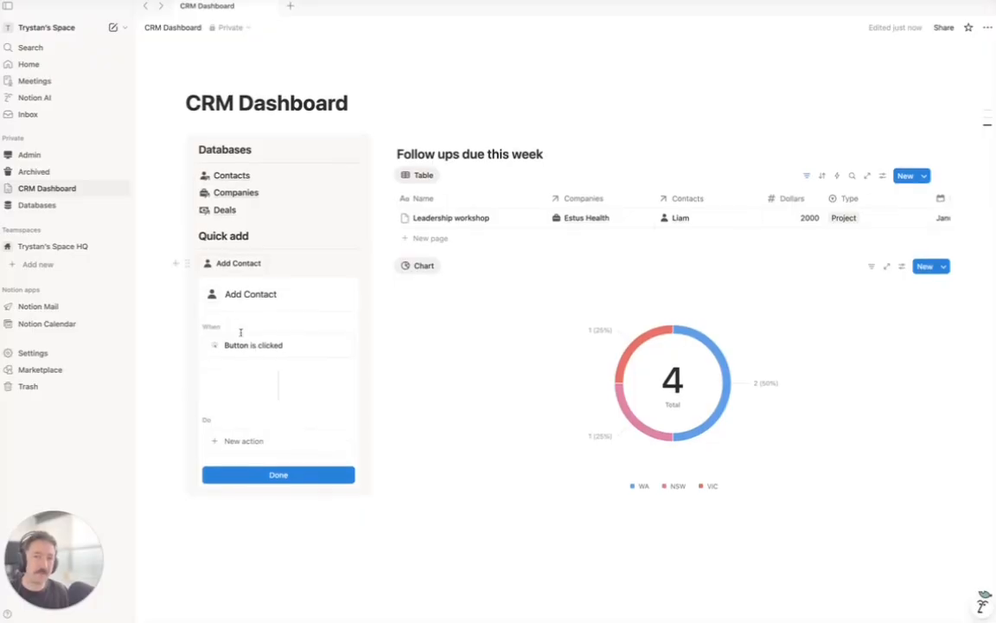
pyautogui.click(244, 441)
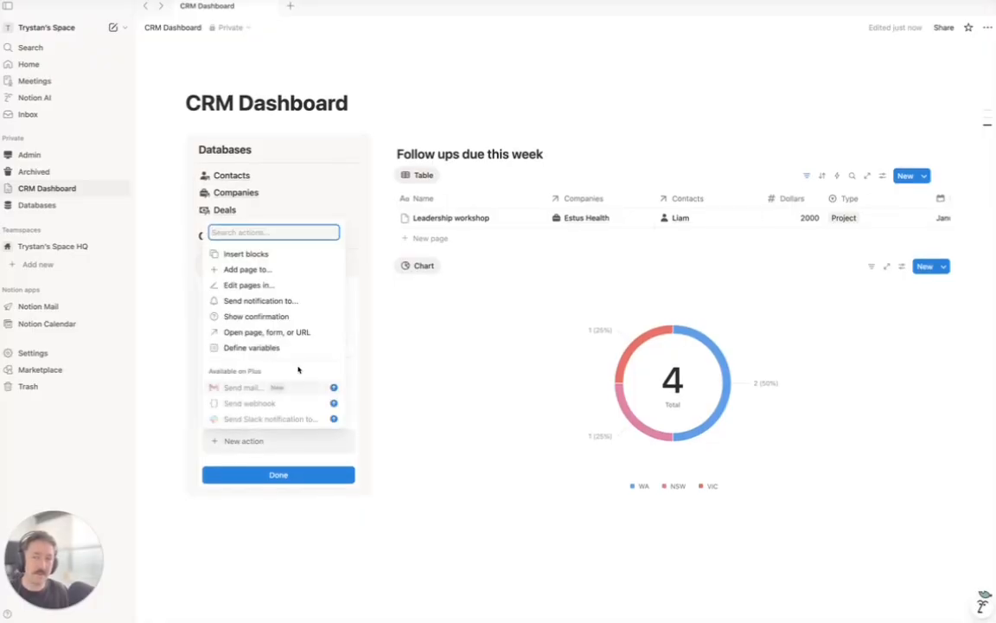
pyautogui.click(258, 269)
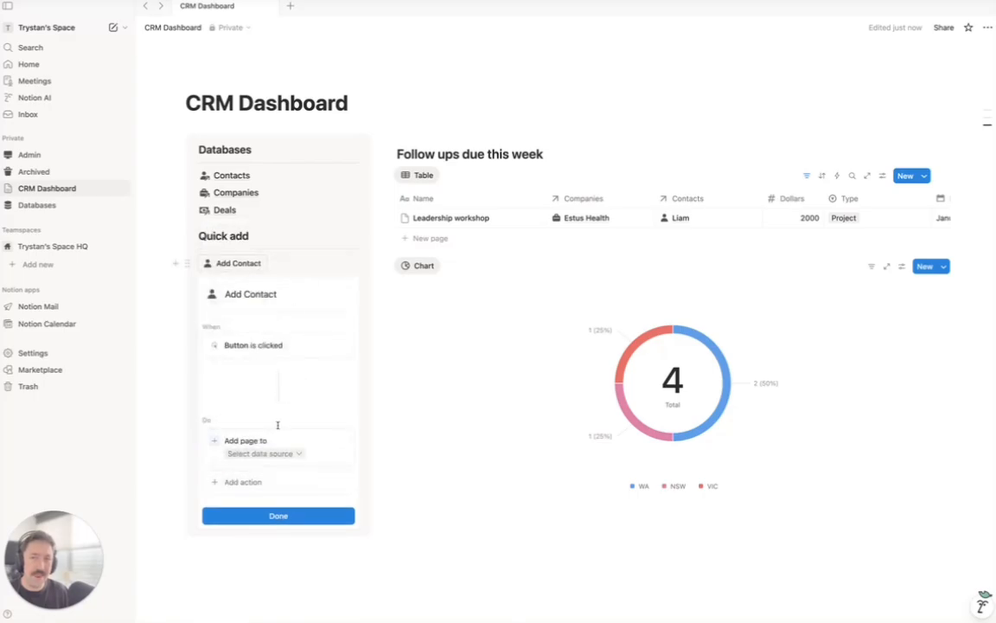
pyautogui.click(259, 454)
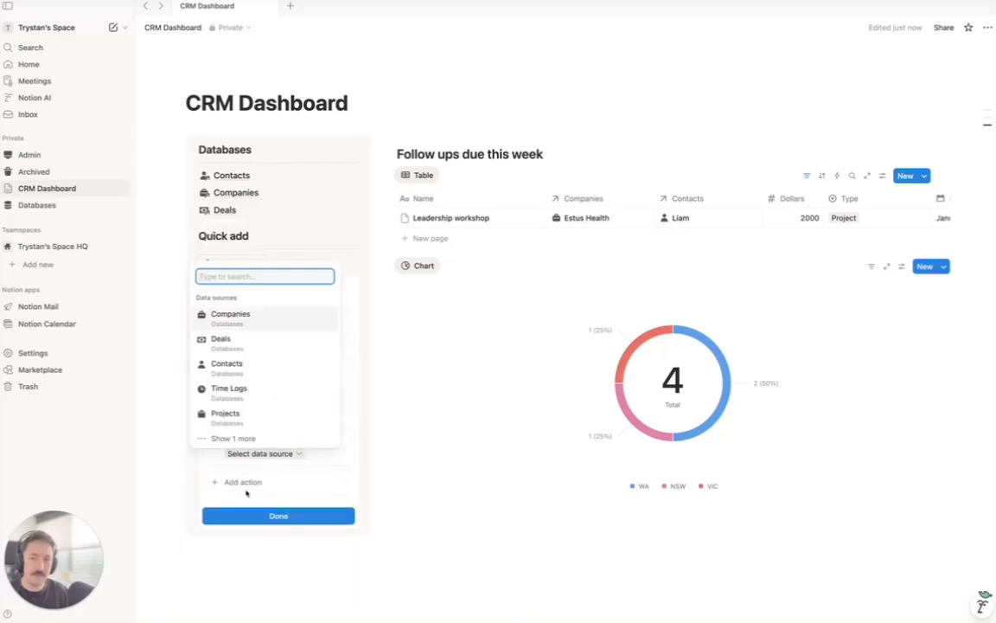
pyautogui.click(234, 363)
pyautogui.scroll(-1, 233, 362)
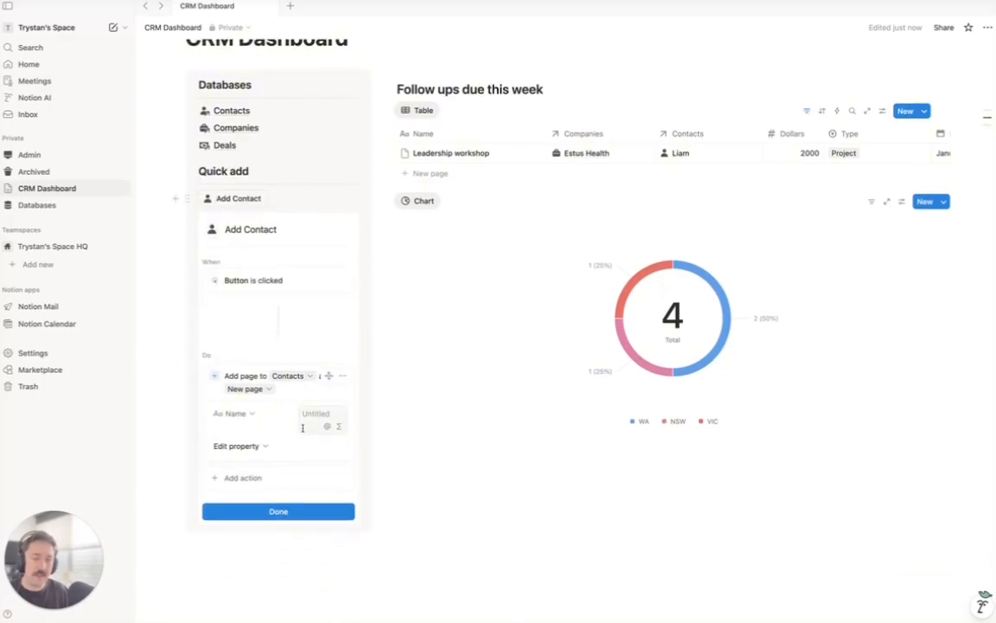
pyautogui.click(257, 448)
pyautogui.press('Escape')
# Step: Add a second action opening the newly added page in Center peek, then click Done
pyautogui.click(241, 475)
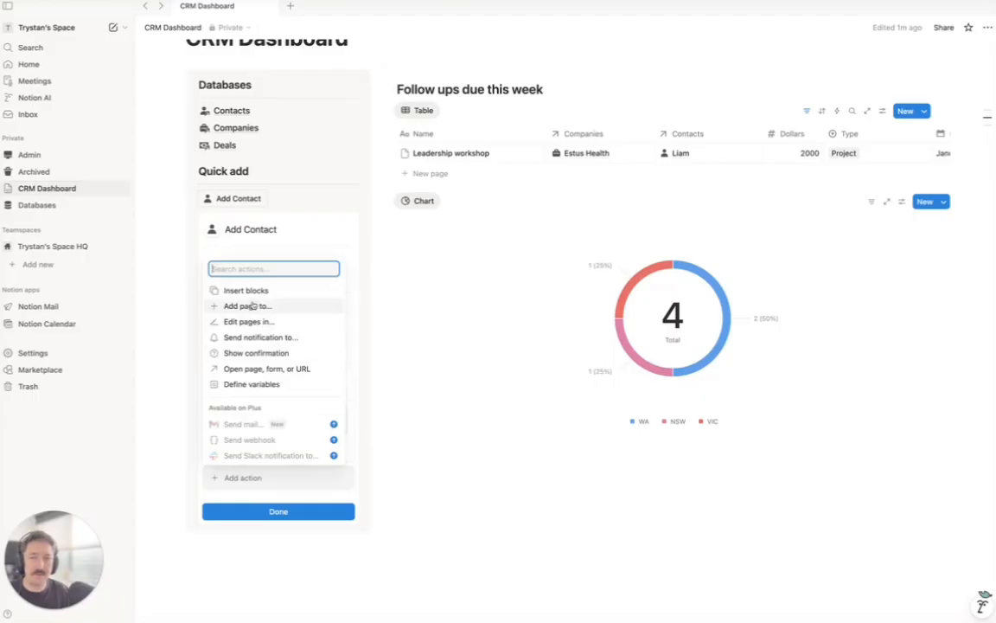
pyautogui.click(263, 368)
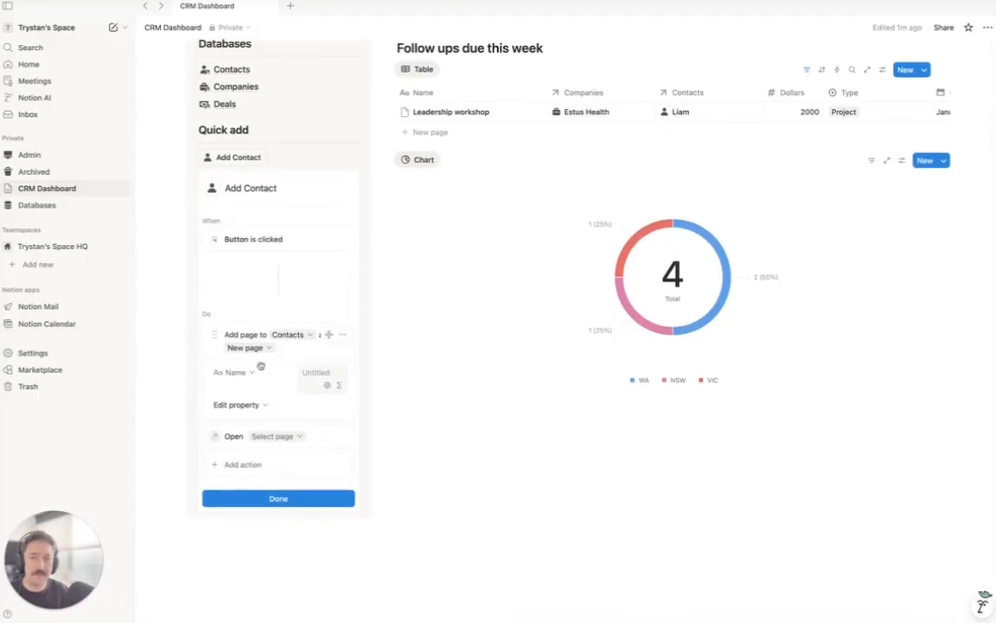
pyautogui.click(274, 437)
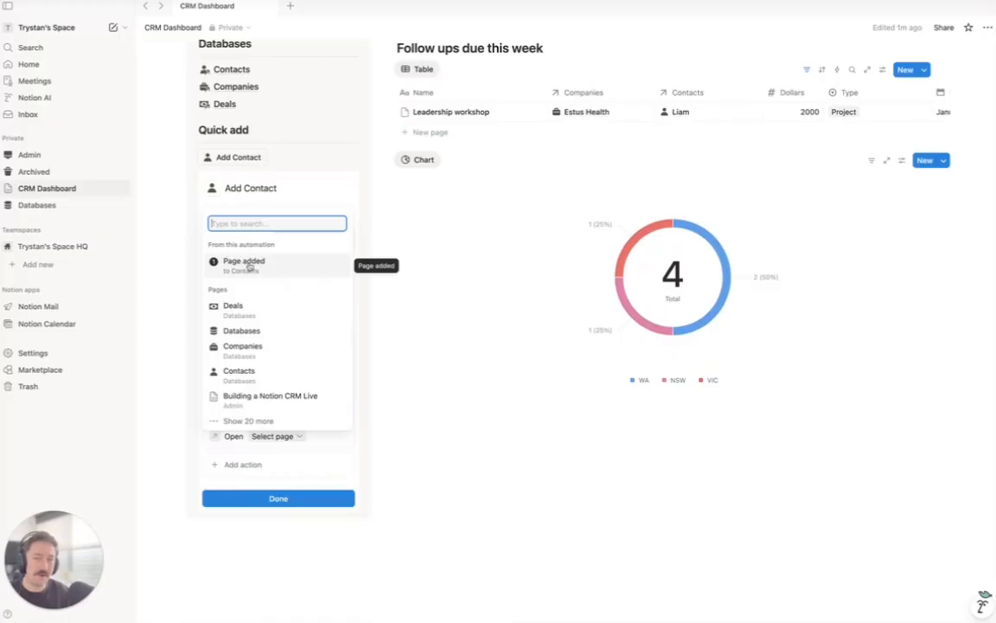
pyautogui.click(247, 264)
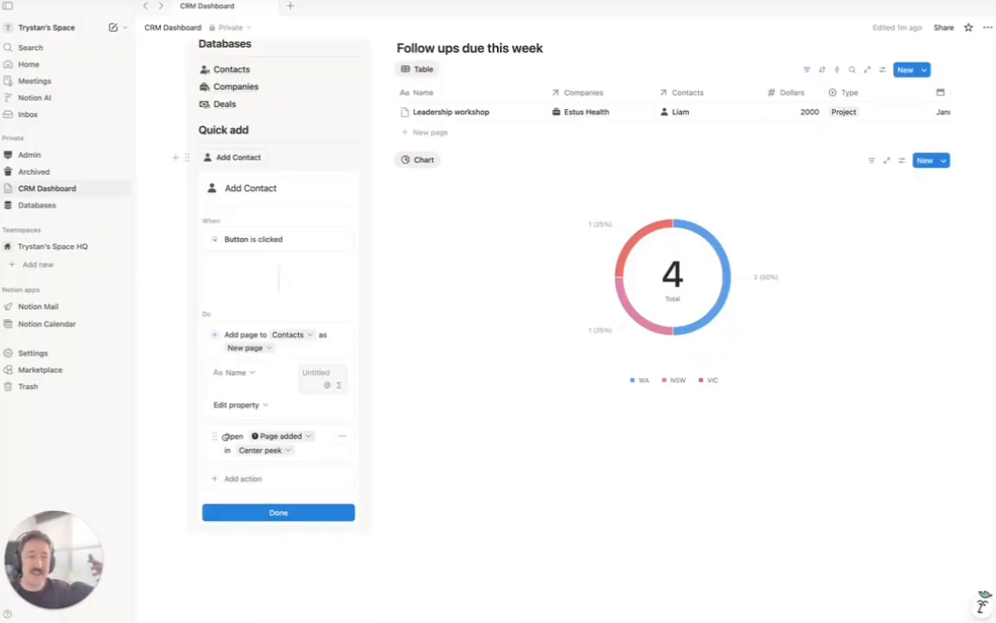
pyautogui.click(260, 512)
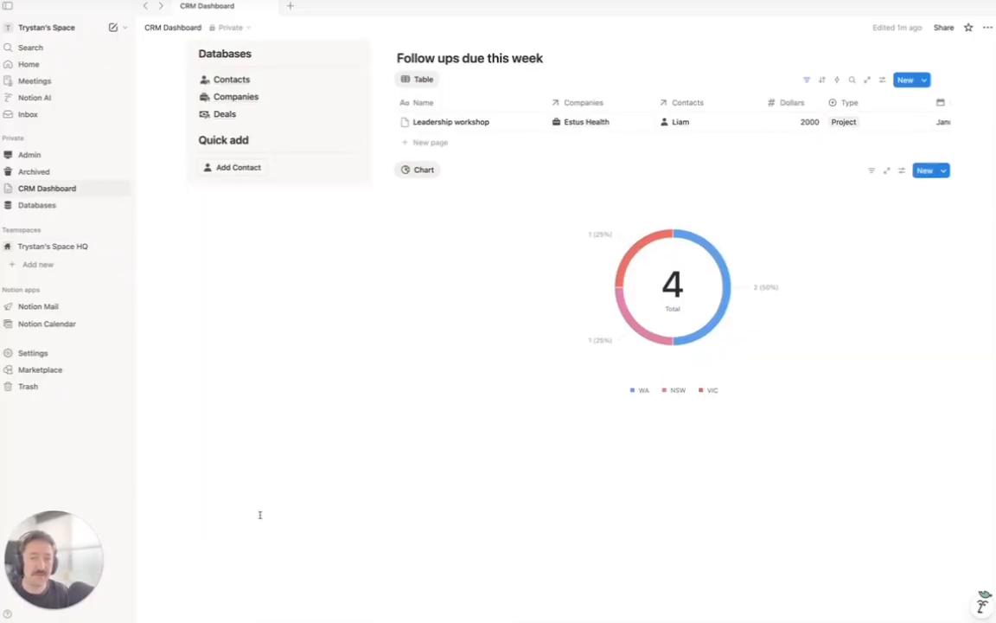
# Step: Use Add Contact to create a contact with a full name, linked to Sunnyvale Aged Care, then close it
pyautogui.scroll(2, 299, 228)
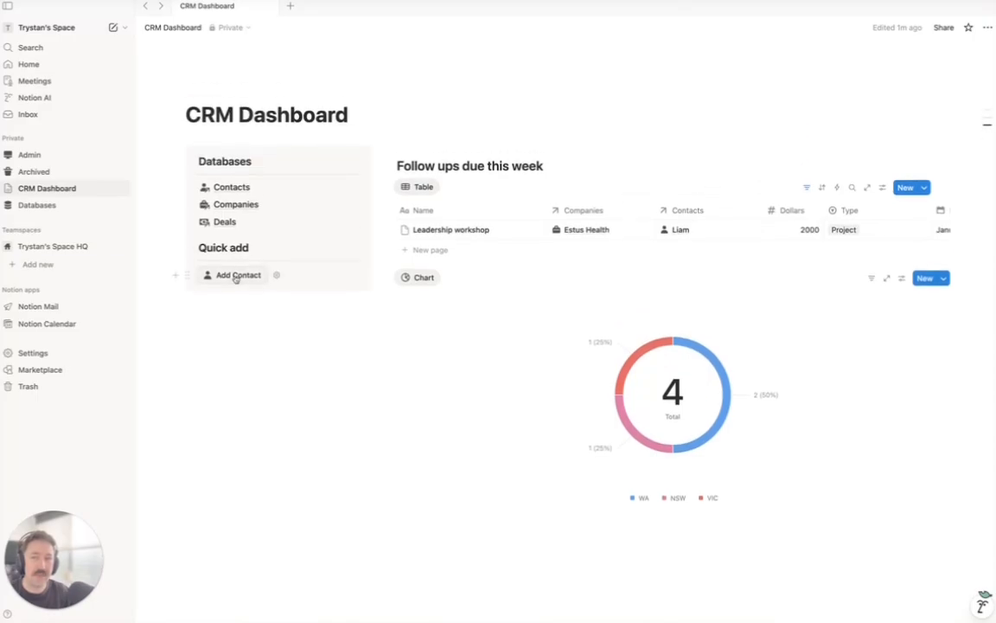
pyautogui.click(236, 278)
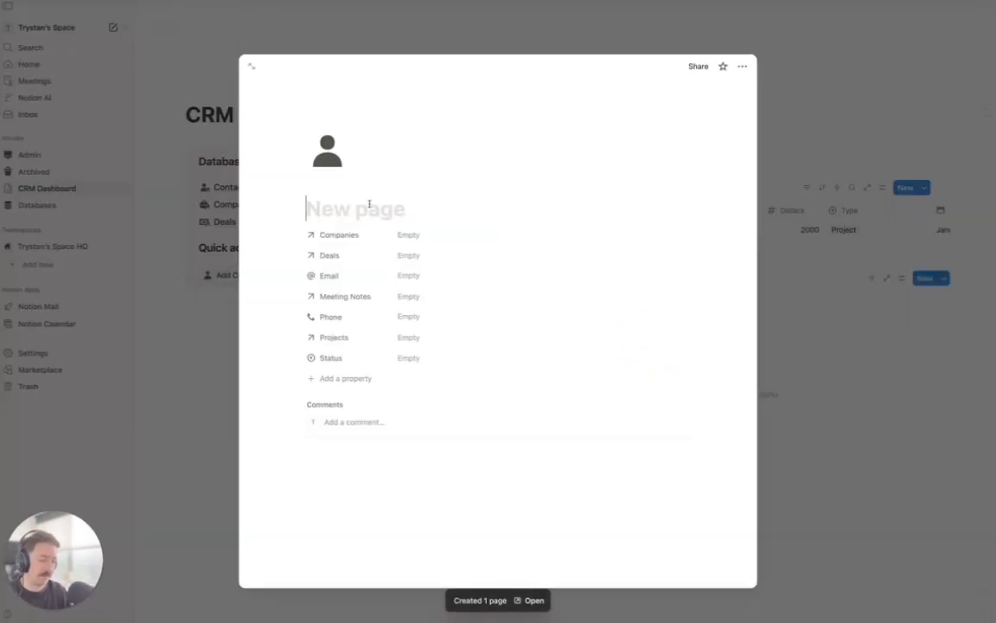
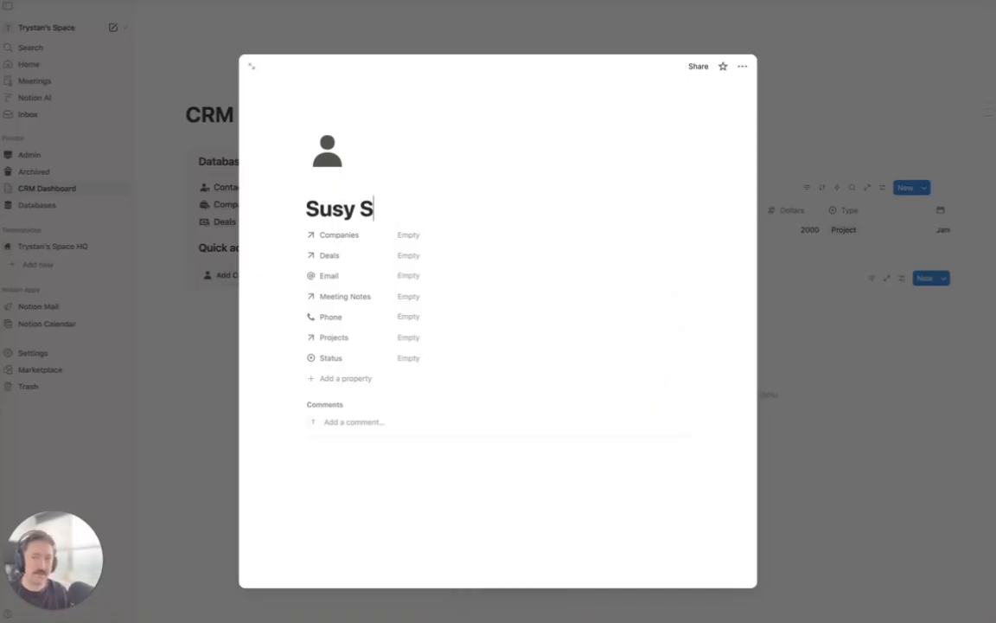
pyautogui.press('Tab')
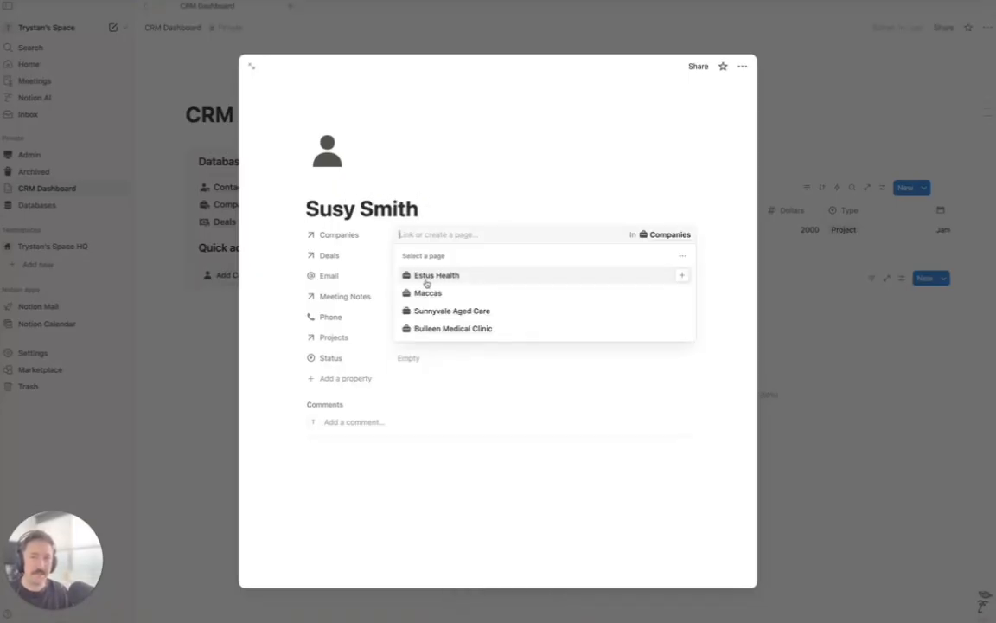
pyautogui.click(450, 310)
pyautogui.click(490, 179)
pyautogui.click(408, 284)
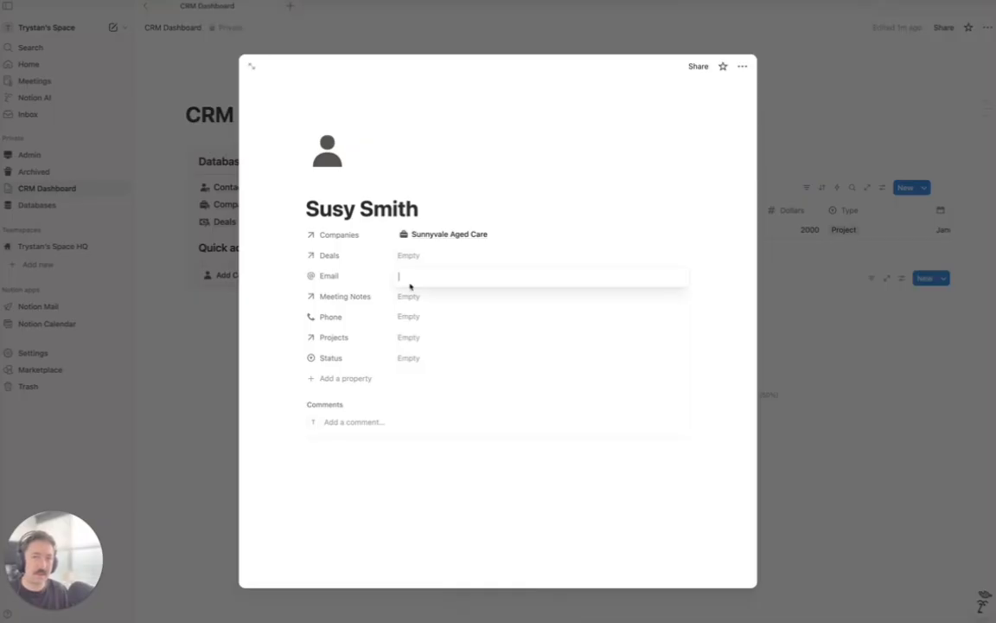
pyautogui.click(440, 318)
pyautogui.click(828, 158)
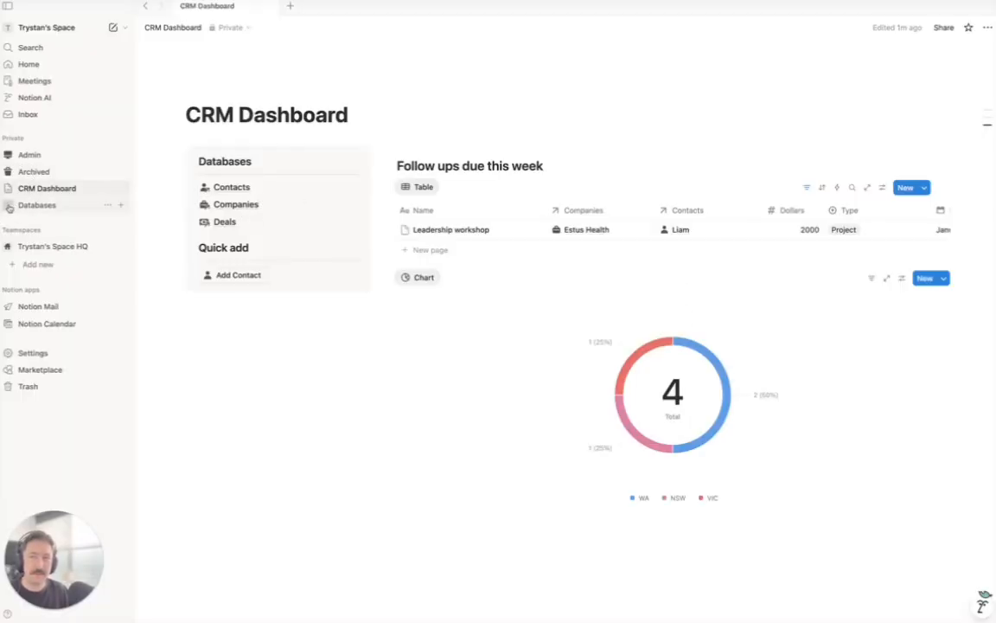
# Step: Open the Contacts database and remove Active from its Status filter
pyautogui.click(8, 207)
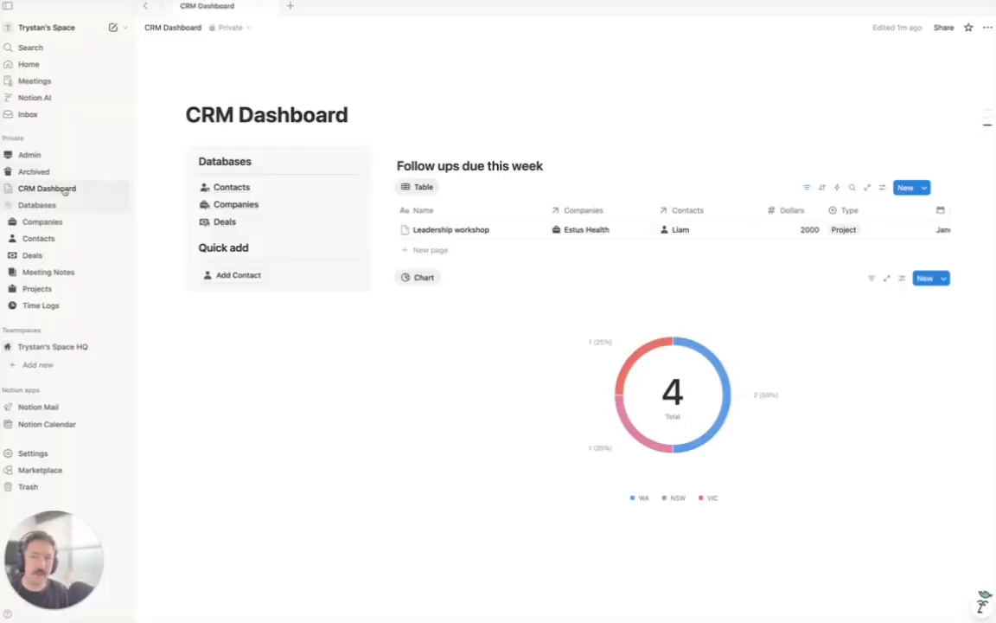
pyautogui.click(50, 238)
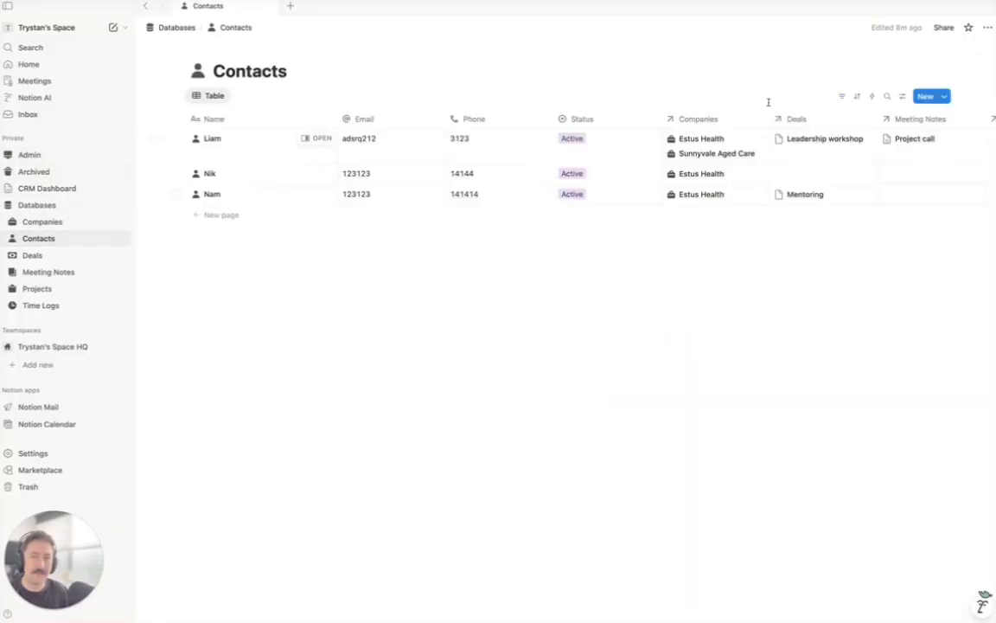
pyautogui.click(843, 98)
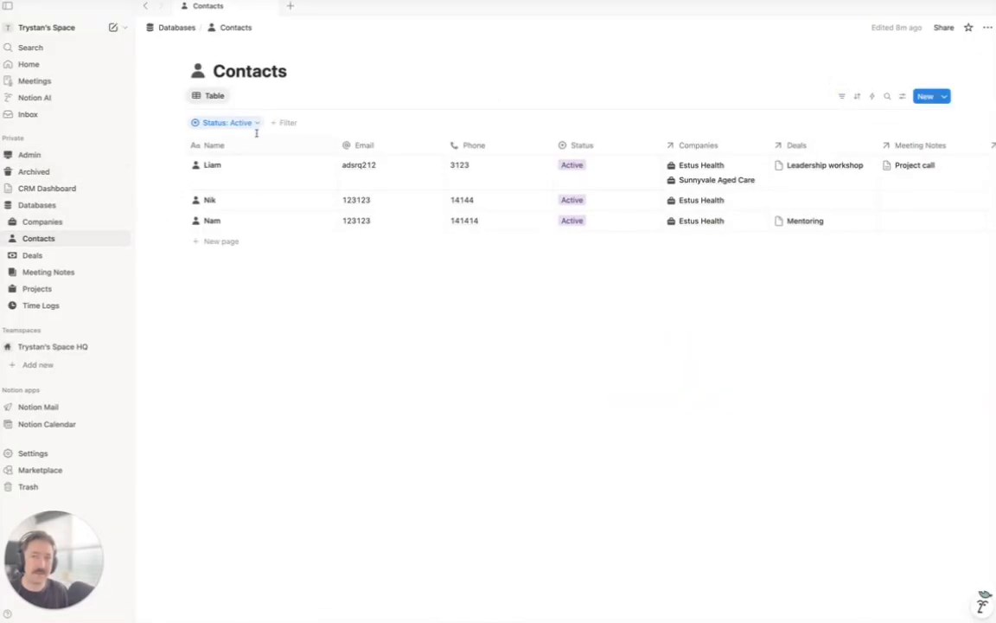
pyautogui.click(228, 122)
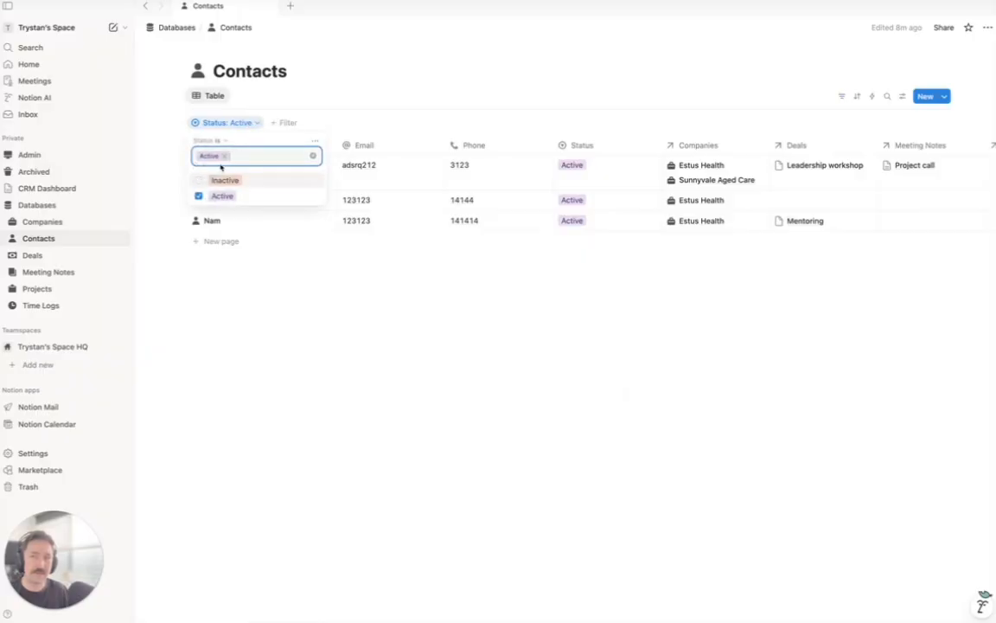
pyautogui.click(224, 156)
pyautogui.click(371, 78)
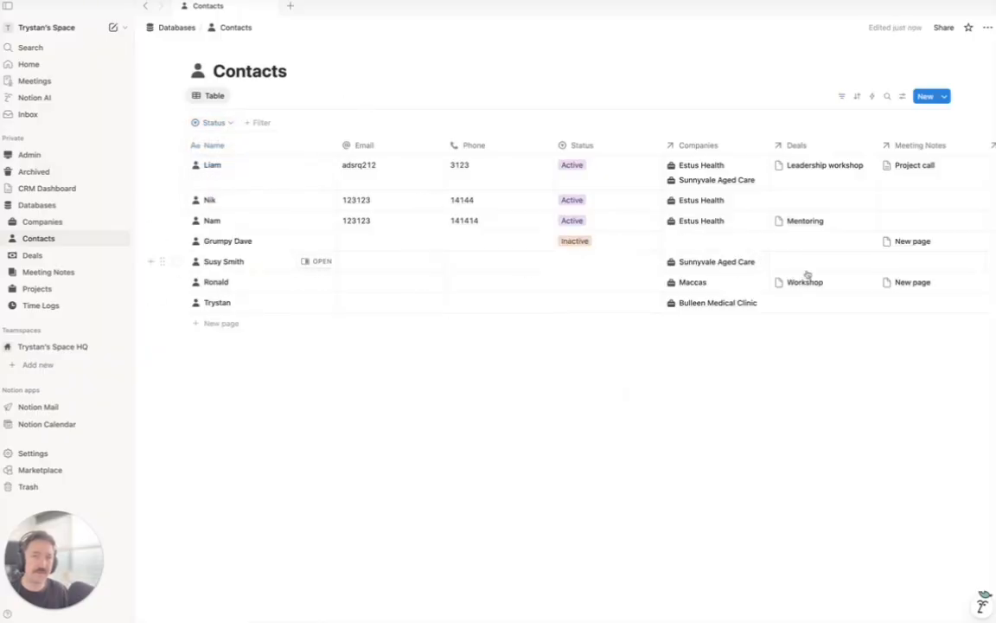
# Step: Check the Status options for the new contact without changing them, then return to CRM Dashboard
pyautogui.click(580, 146)
pyautogui.moveTo(627, 190)
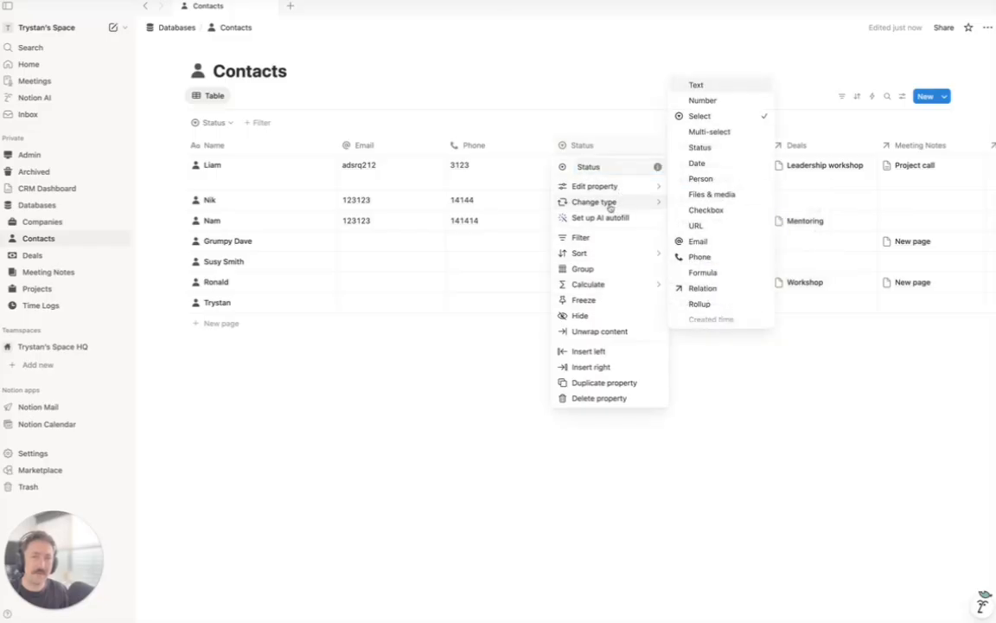
pyautogui.scroll(-2, 725, 235)
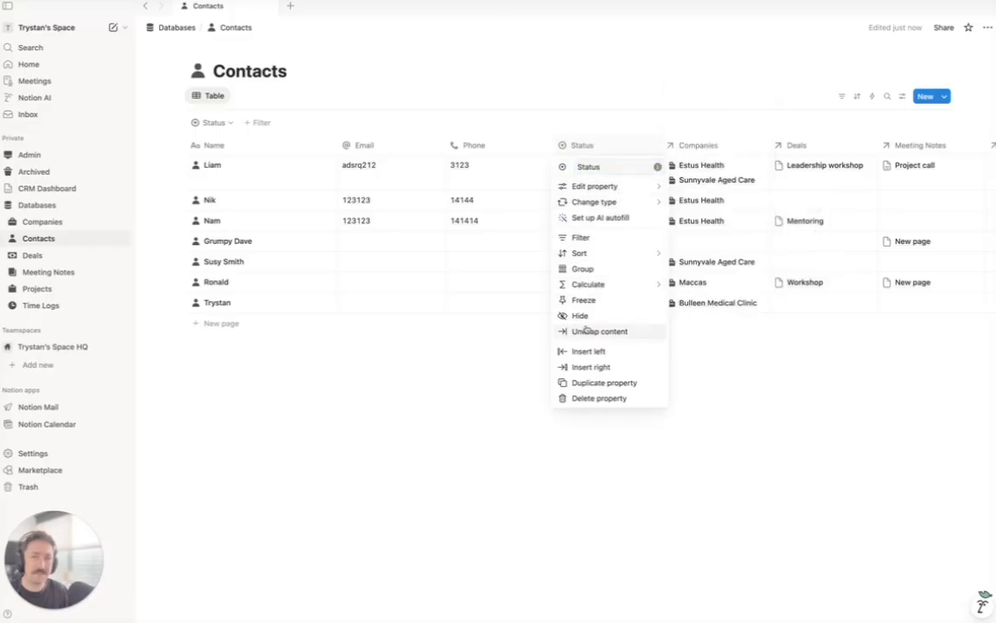
pyautogui.moveTo(588, 284)
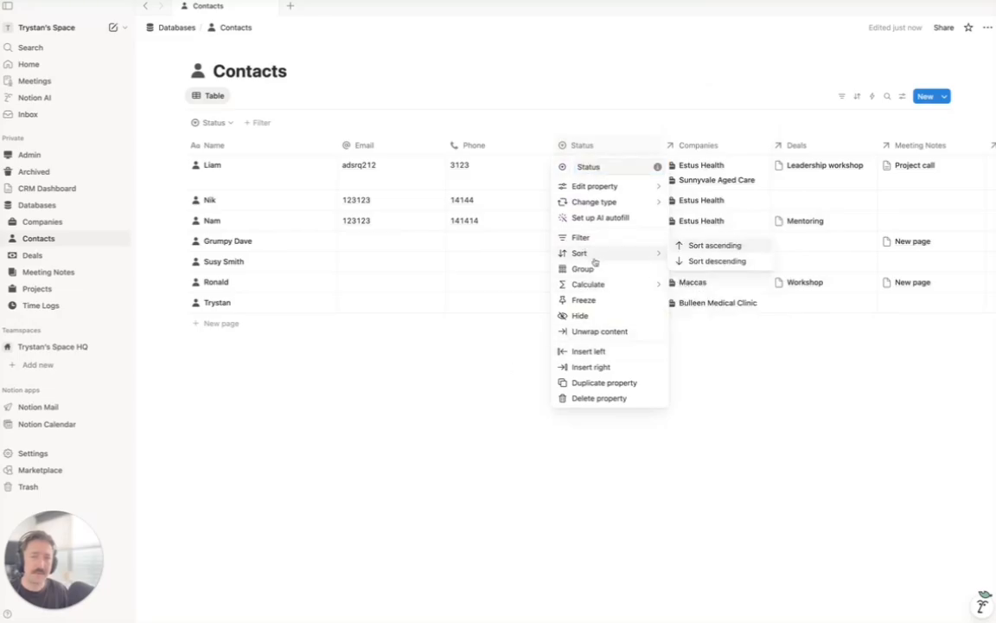
pyautogui.click(494, 374)
pyautogui.click(582, 261)
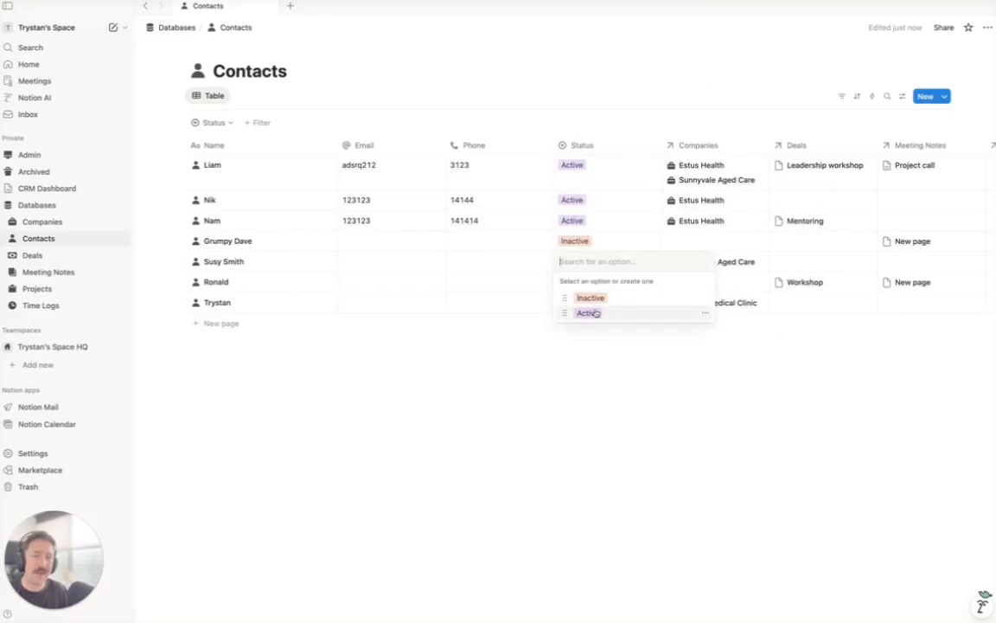
pyautogui.click(443, 352)
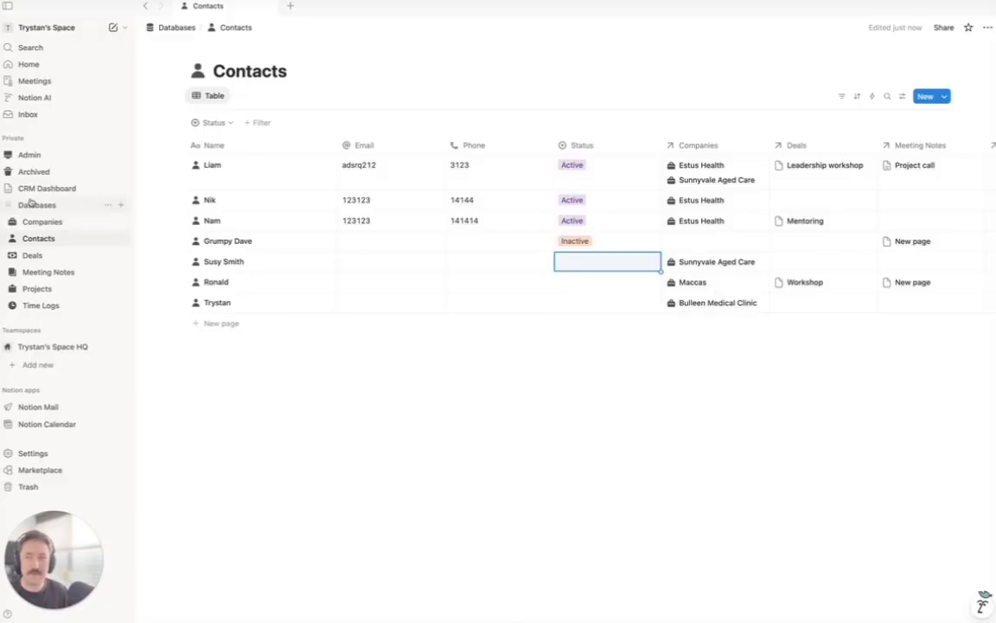
pyautogui.click(34, 188)
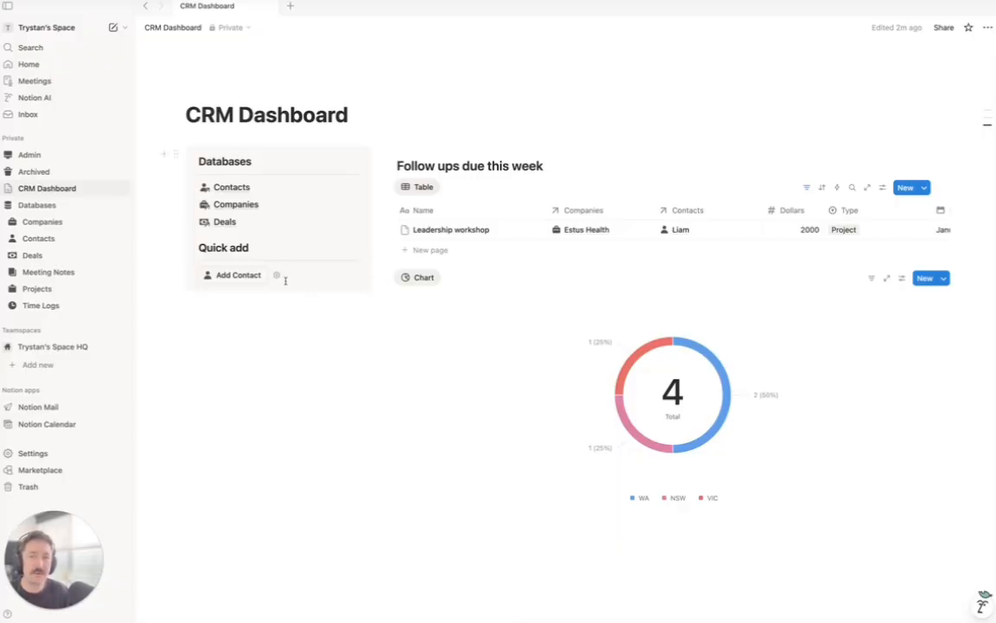
# Step: Dismiss the Add Contact block menu, then view Companies and then Contacts databases
pyautogui.click(187, 275)
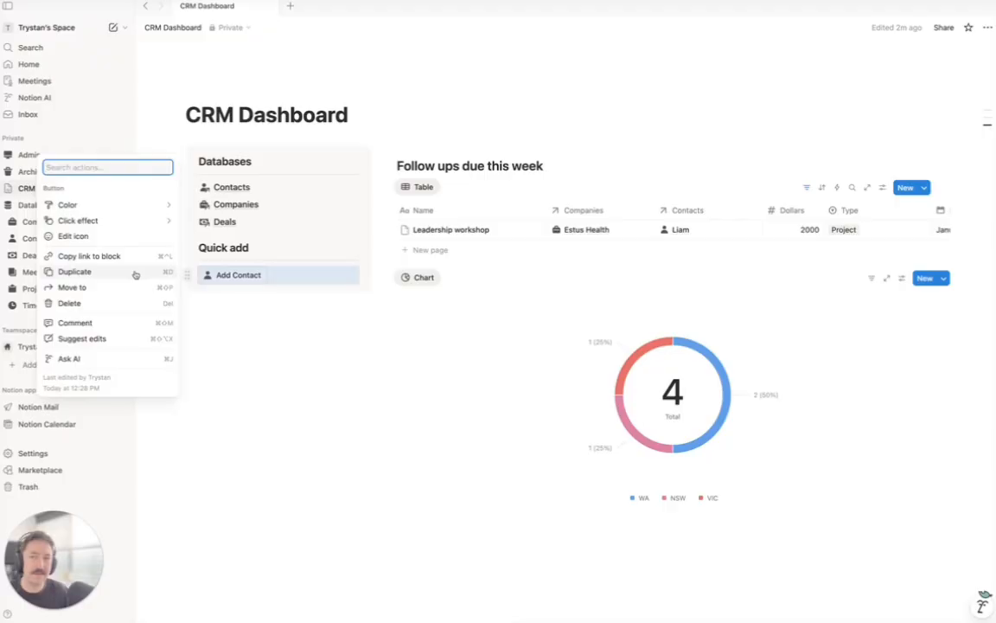
pyautogui.press('Escape')
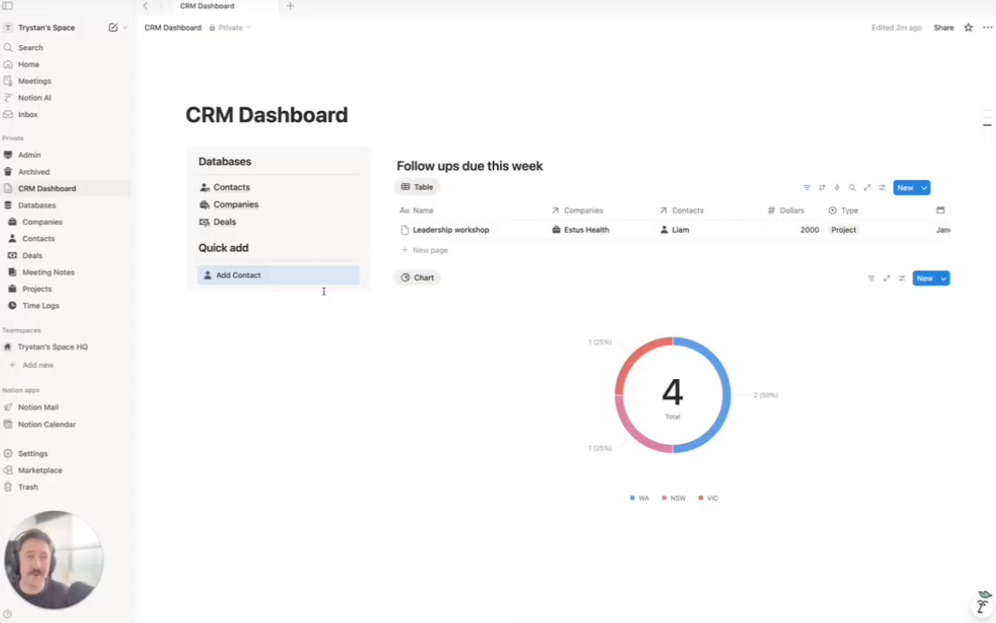
pyautogui.click(44, 224)
pyautogui.click(52, 239)
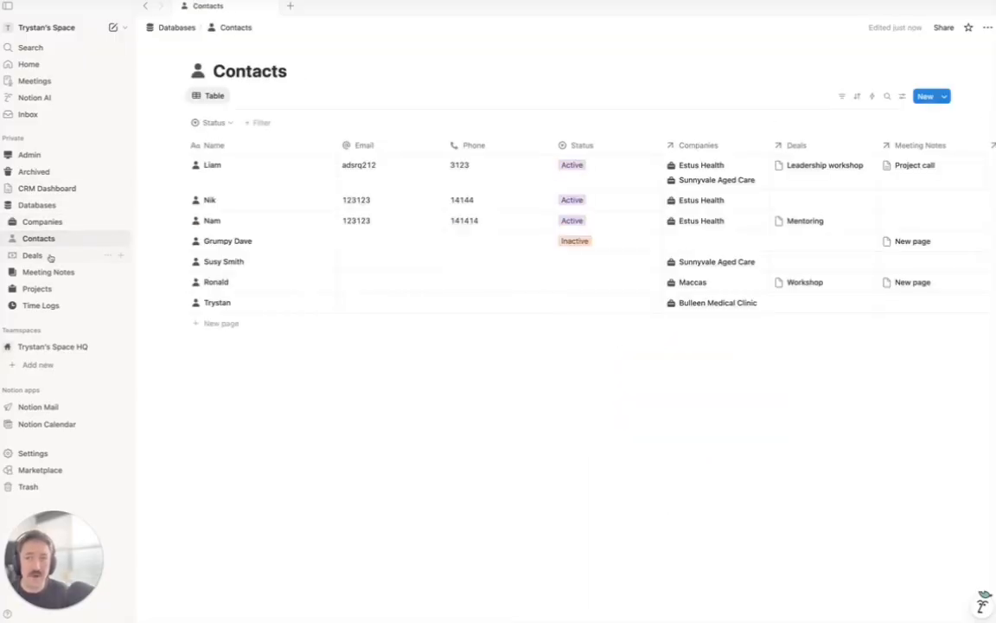
# Step: Browse the Deals, Meeting Notes, Projects and Time Logs databases, then return to CRM Dashboard
pyautogui.click(48, 257)
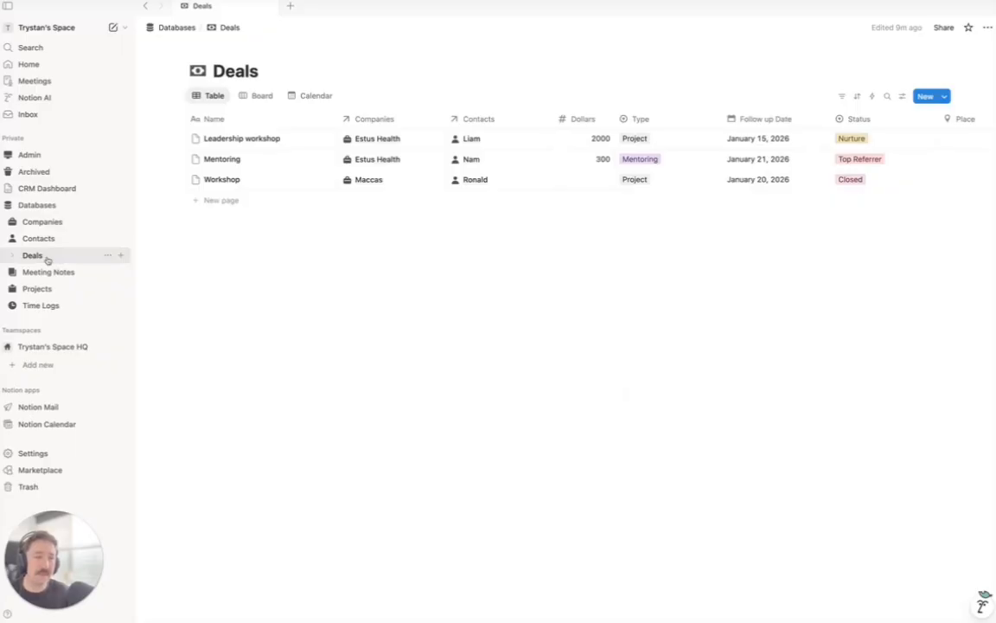
pyautogui.click(74, 273)
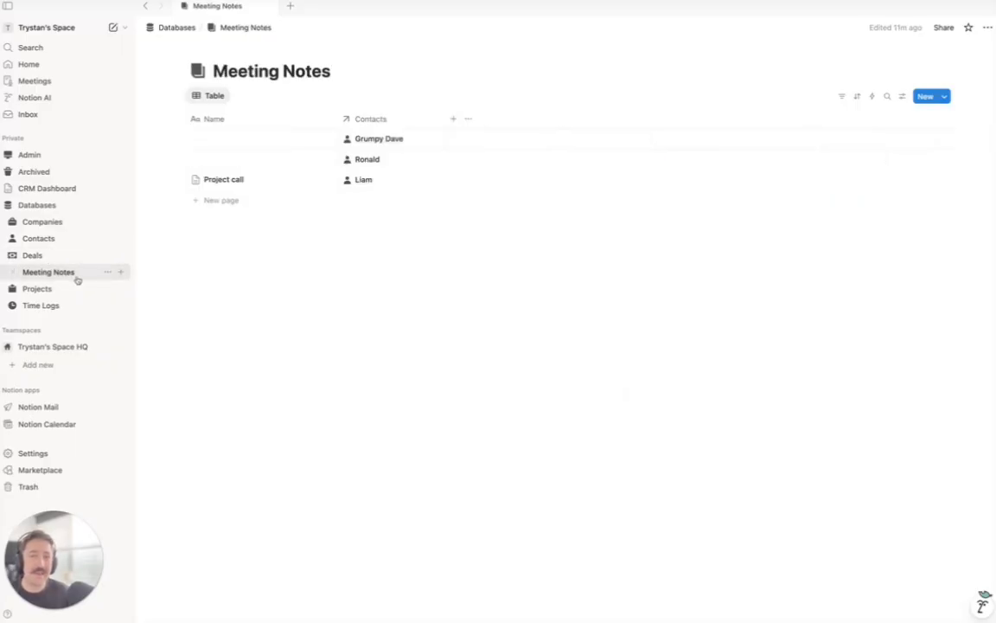
pyautogui.click(55, 292)
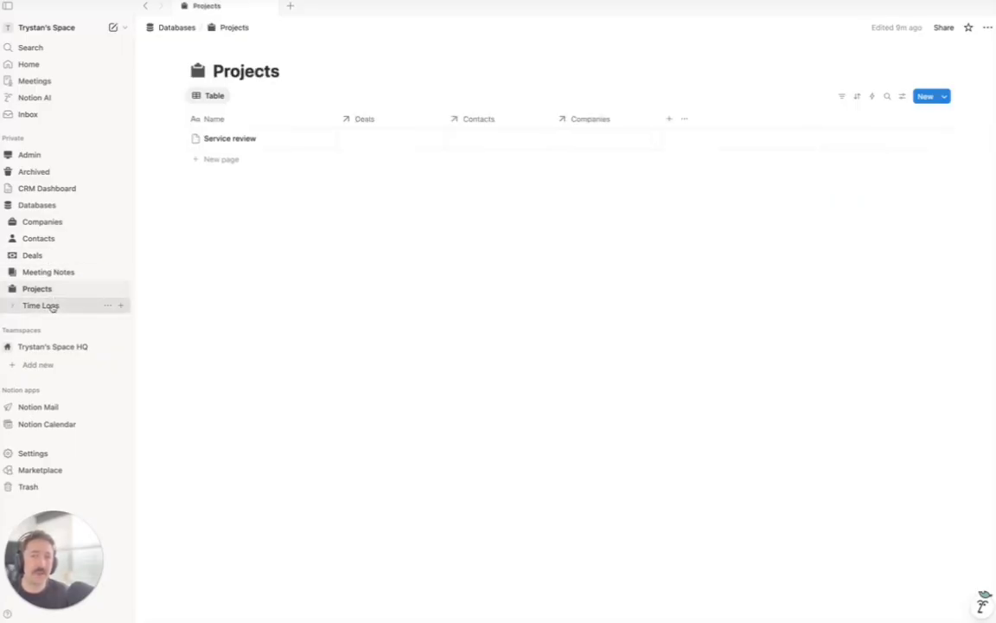
pyautogui.click(53, 308)
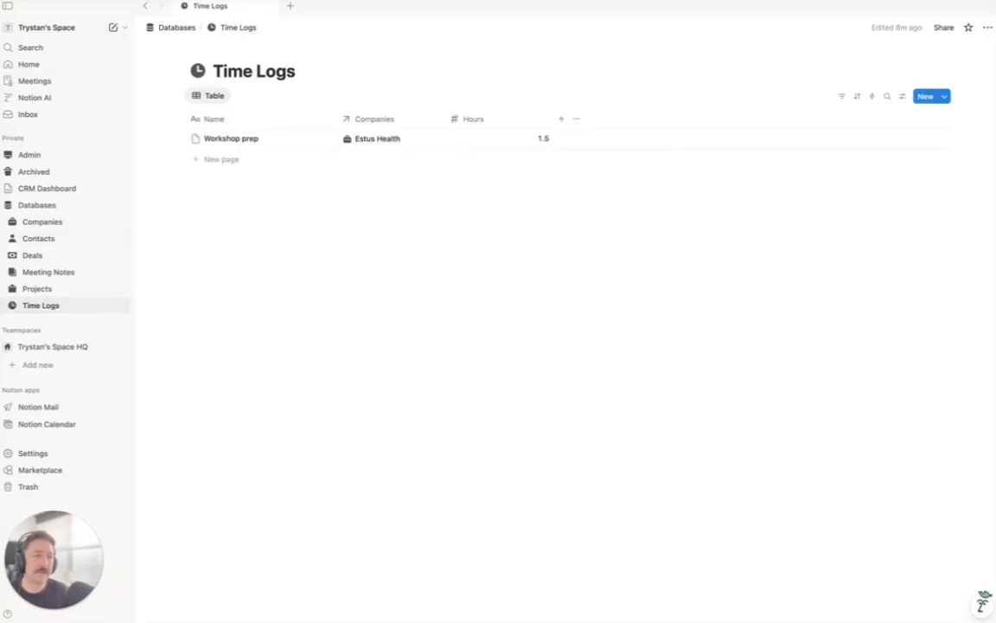
pyautogui.click(7, 205)
pyautogui.click(37, 189)
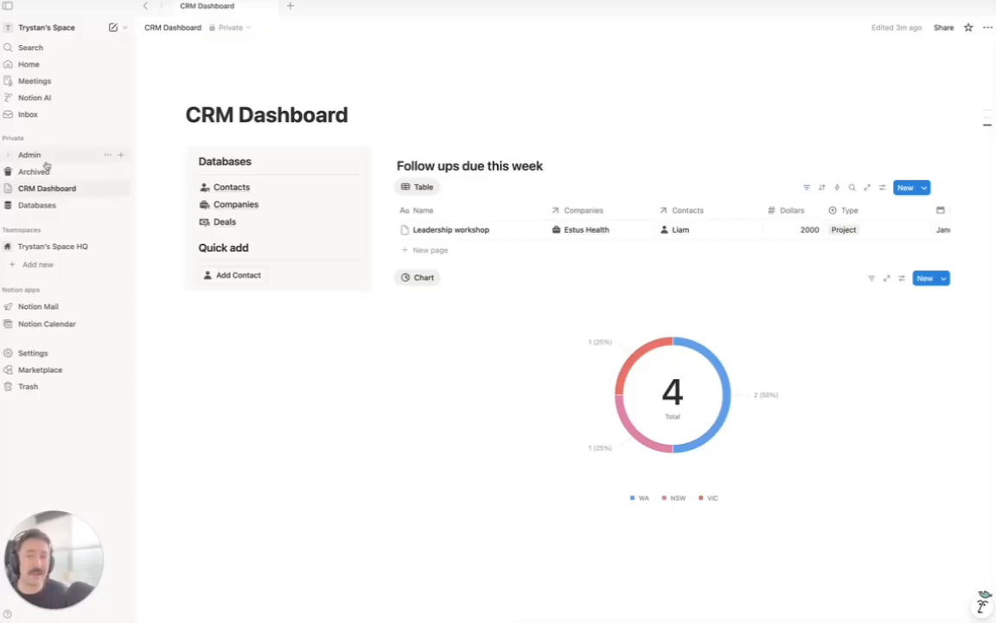
# Step: Open the 'Thanks for Watching' page from the Admin section and collapse Admin
pyautogui.click(10, 157)
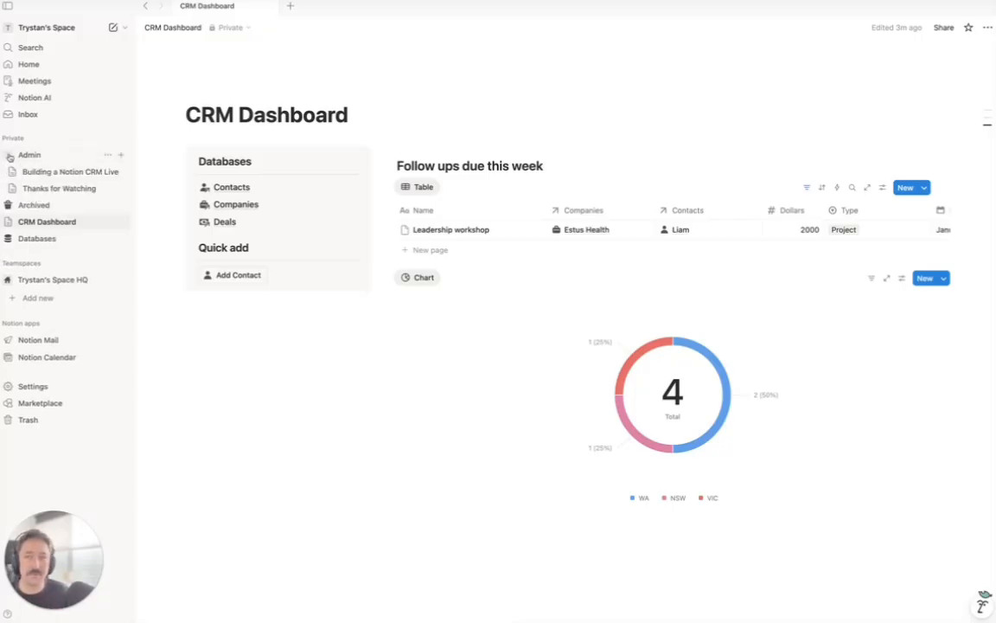
pyautogui.click(34, 187)
pyautogui.click(8, 157)
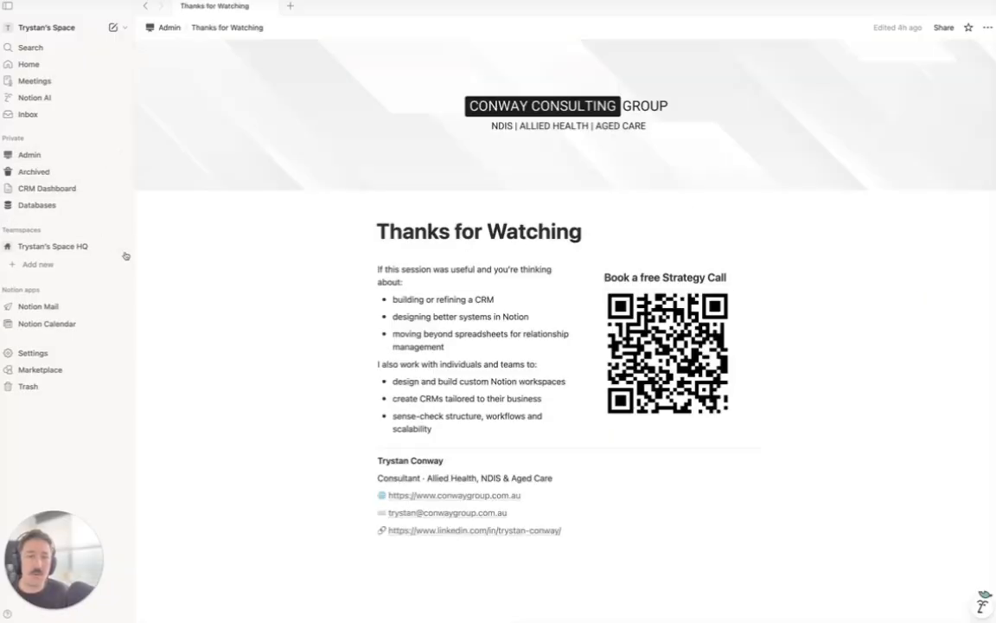